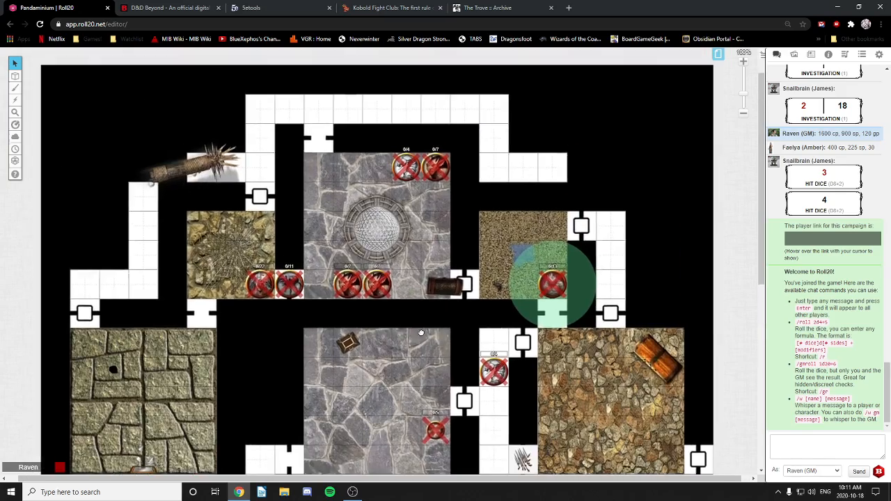
# Step: Pan around the dungeon map, then show the campaign's page thumbnails
pyautogui.scroll(-2, 456, 317)
pyautogui.hscroll(-1, 456, 317)
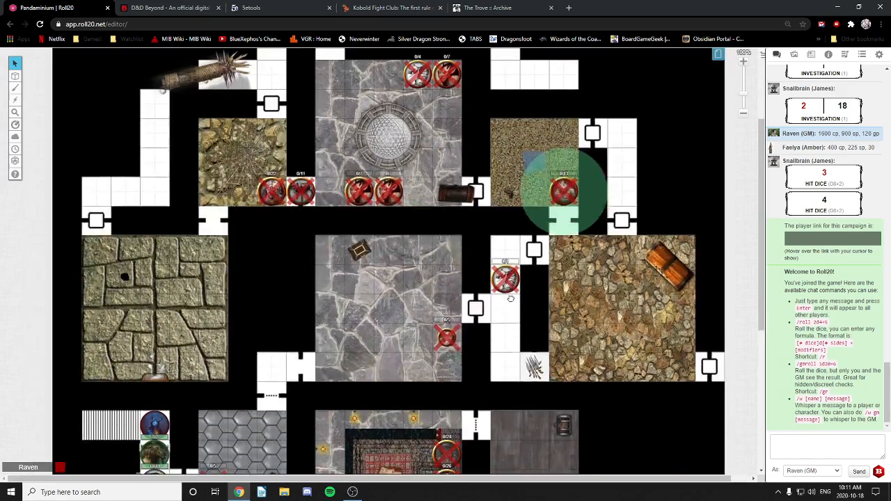
pyautogui.moveTo(423, 263); pyautogui.dragTo(427, 239)
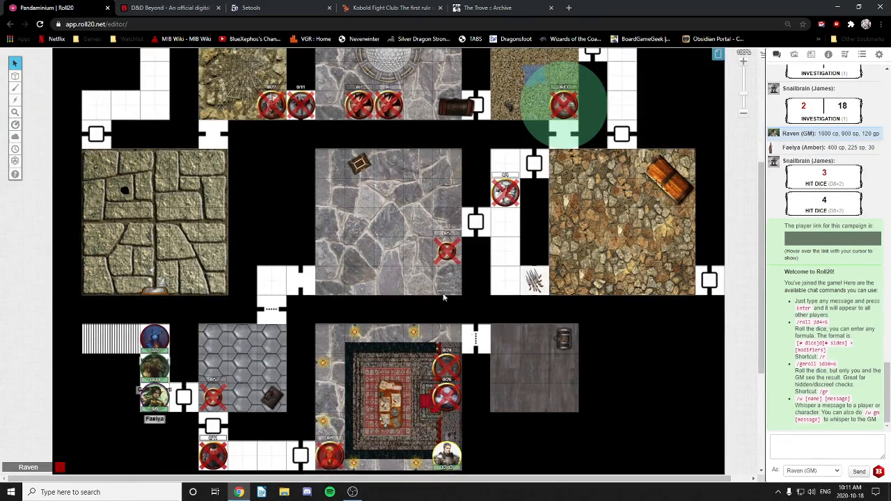
pyautogui.scroll(5, 660, 147)
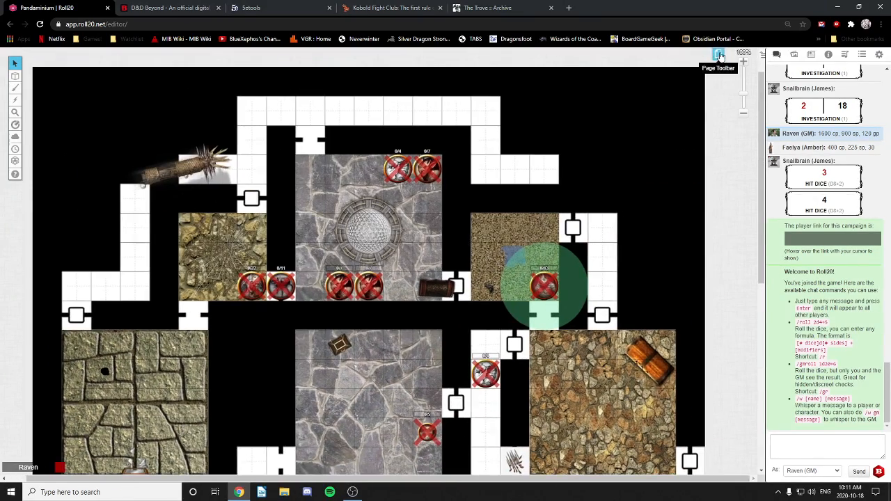
pyautogui.click(717, 54)
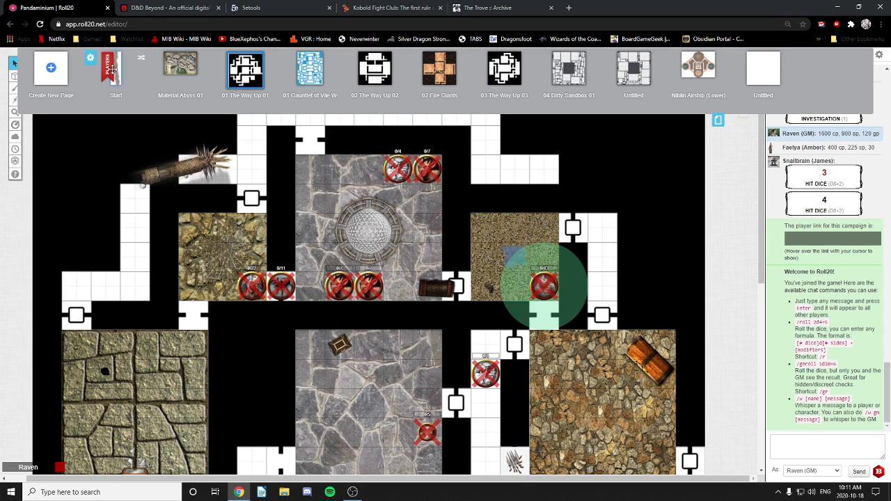
# Step: Add and open a blank Untitled page in the campaign, then start a new browser tab
pyautogui.click(52, 69)
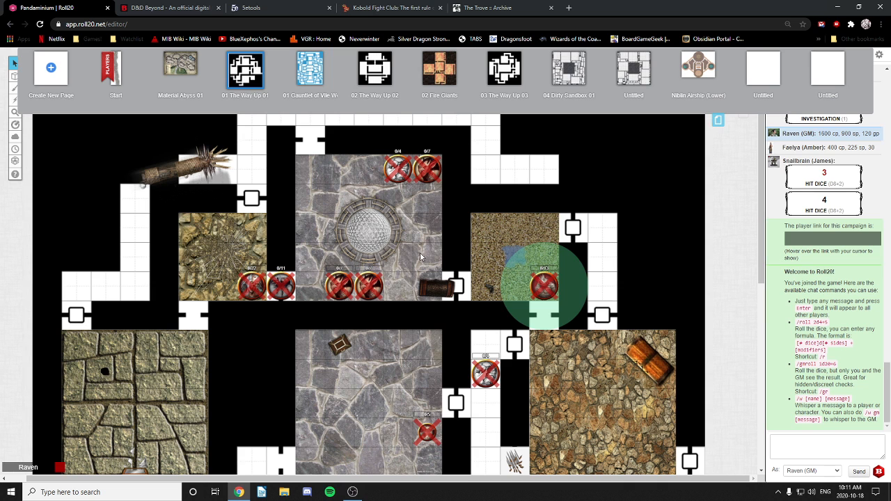
pyautogui.click(833, 77)
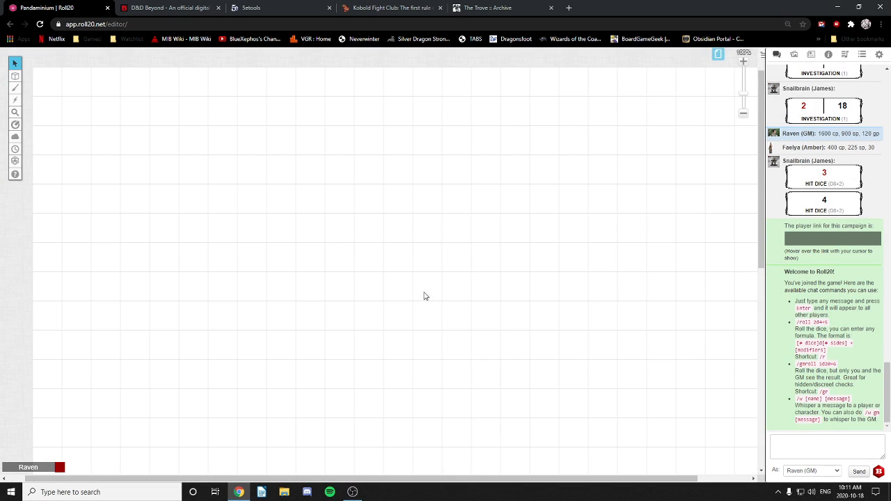
pyautogui.moveTo(431, 301)
pyautogui.mouseDown()
pyautogui.moveTo(400, 227)
pyautogui.moveTo(429, 162)
pyautogui.moveTo(417, 132)
pyautogui.moveTo(408, 207)
pyautogui.moveTo(416, 320)
pyautogui.moveTo(423, 306)
pyautogui.mouseUp()
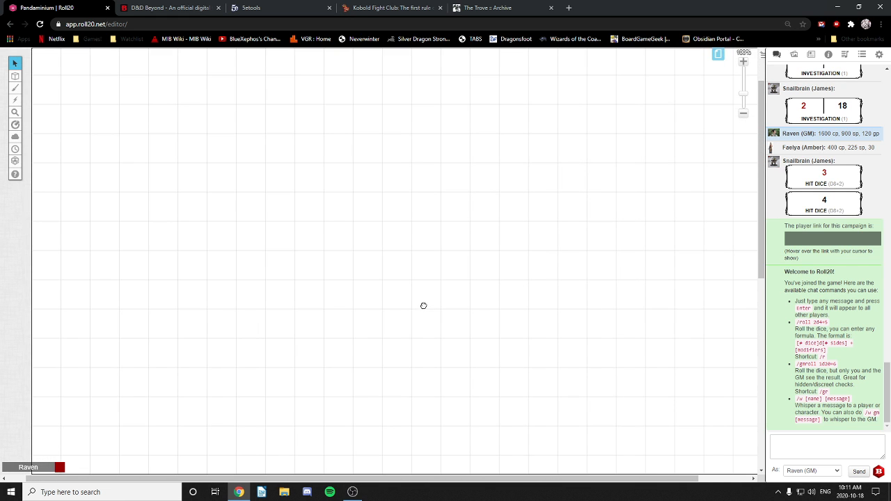
pyautogui.click(568, 8)
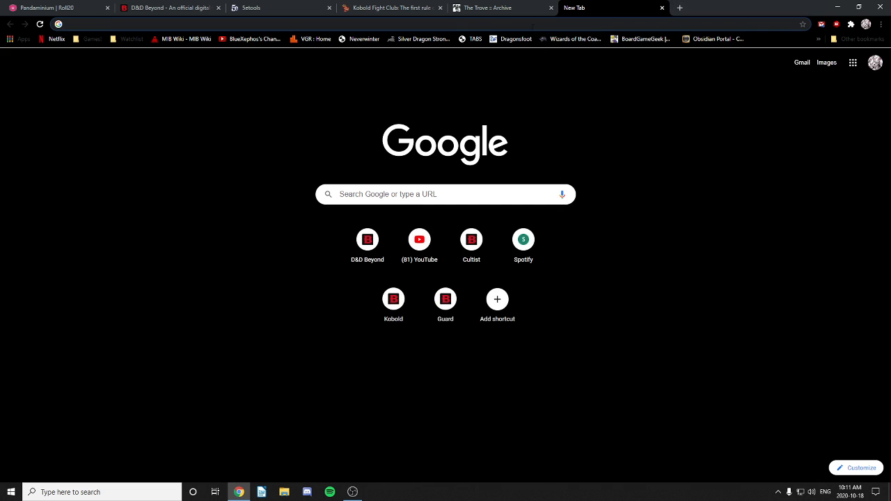
# Step: Search Google for 'donjon' and go to the donjon: RPG Tools site
pyautogui.click(536, 23)
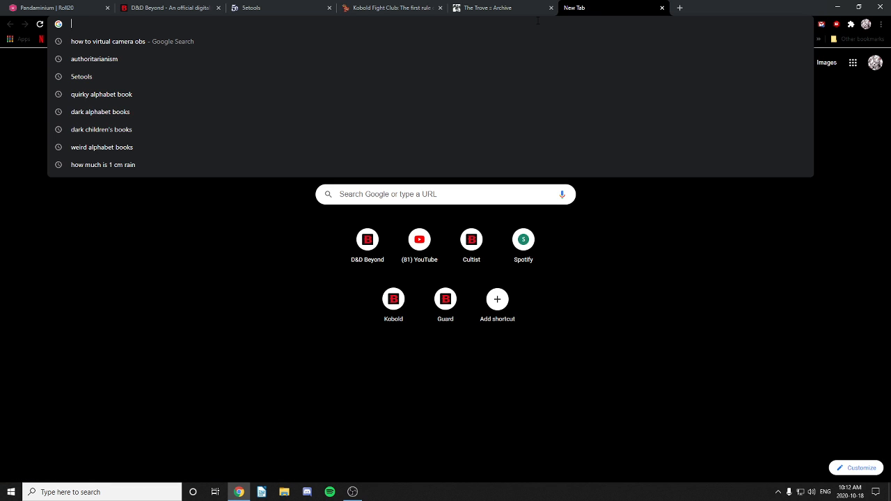
pyautogui.write('donjon')
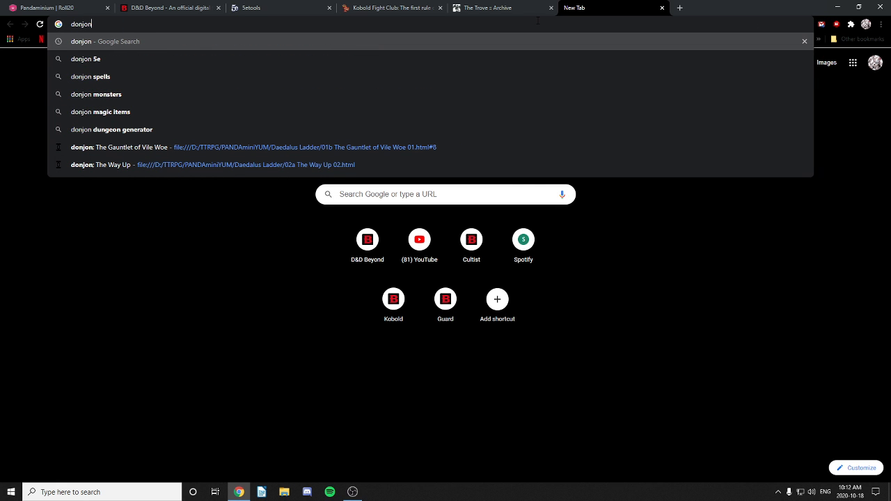
pyautogui.press('Down')
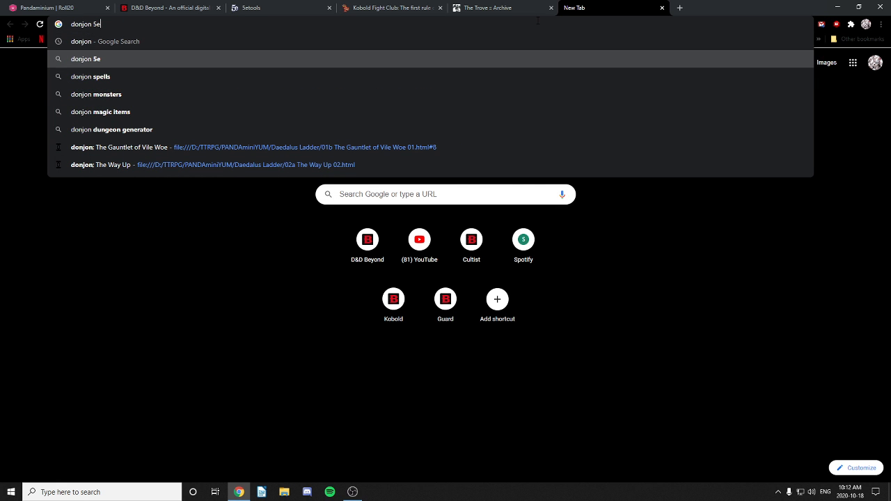
pyautogui.press('Up')
pyautogui.press('Return')
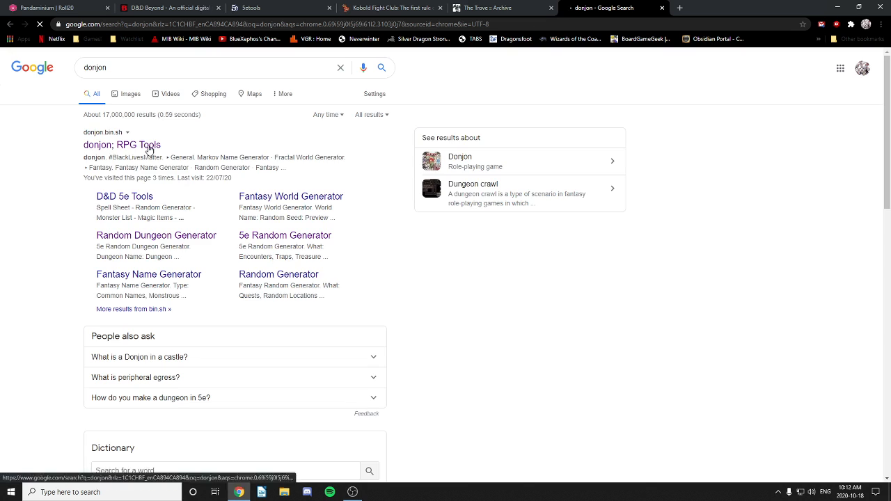
pyautogui.click(120, 153)
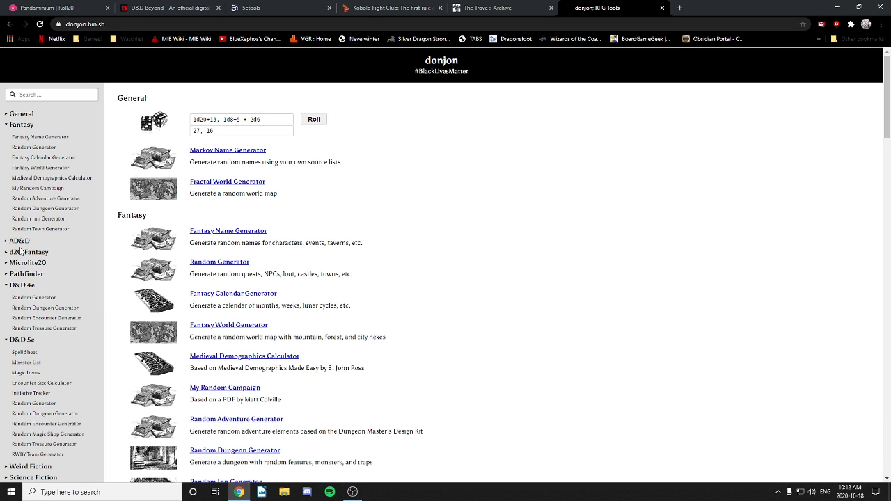
# Step: Open the Random Dungeon Generator, keep dungeon level 1, and select the dungeon name text
pyautogui.scroll(-1, 23, 291)
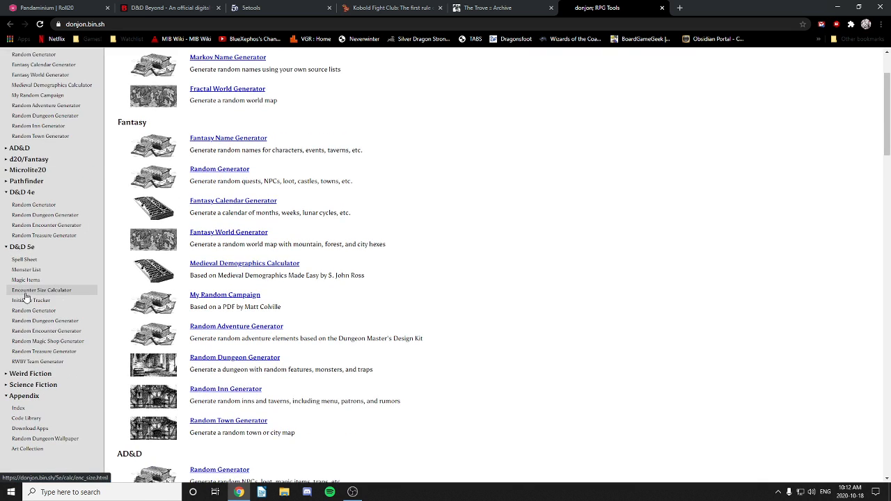
pyautogui.scroll(-2, 24, 298)
pyautogui.scroll(2, 26, 295)
pyautogui.scroll(1, 24, 298)
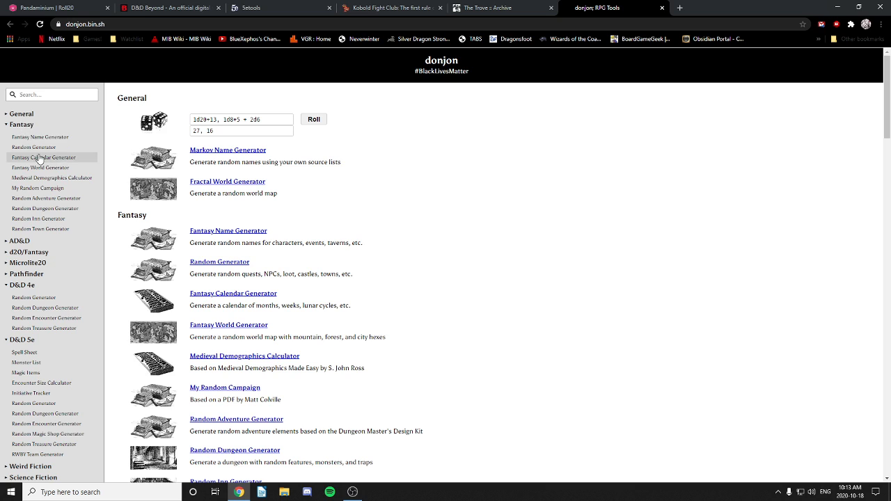
pyautogui.click(55, 210)
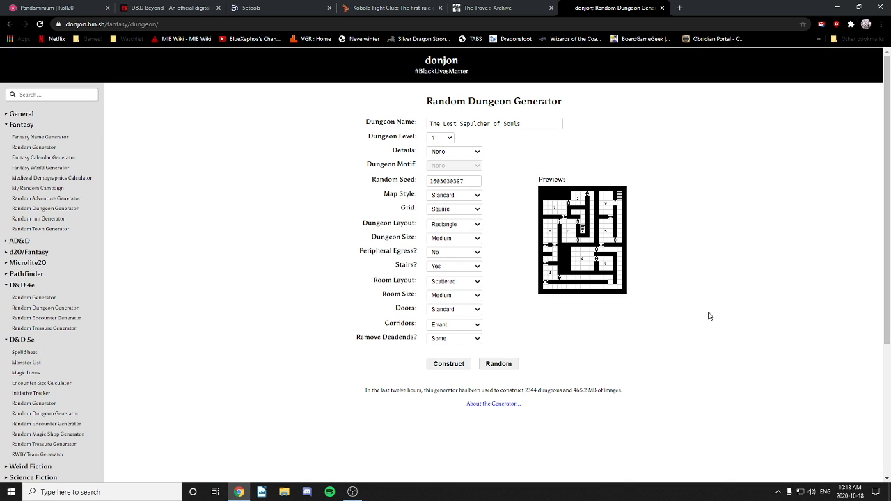
pyautogui.click(449, 139)
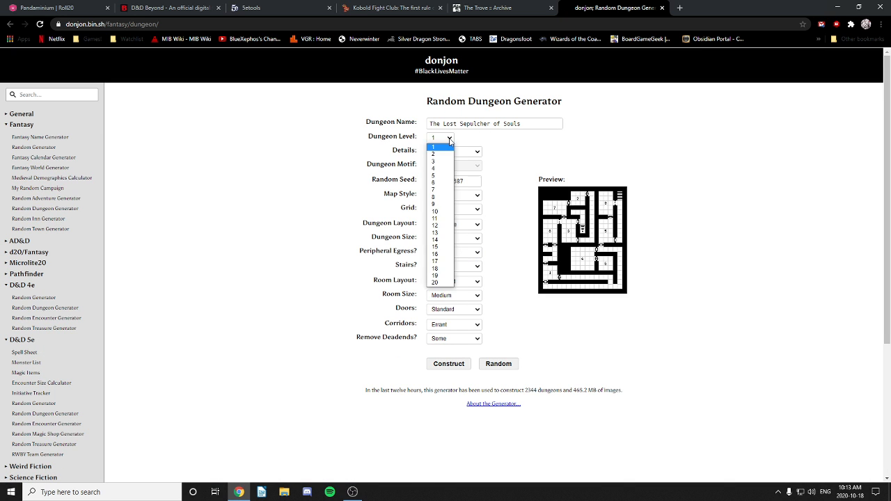
pyautogui.click(450, 138)
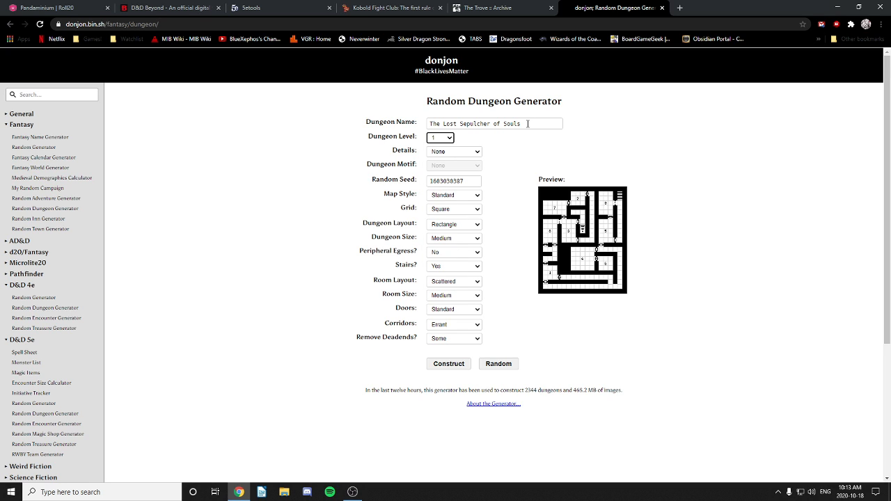
pyautogui.moveTo(527, 123); pyautogui.dragTo(398, 120)
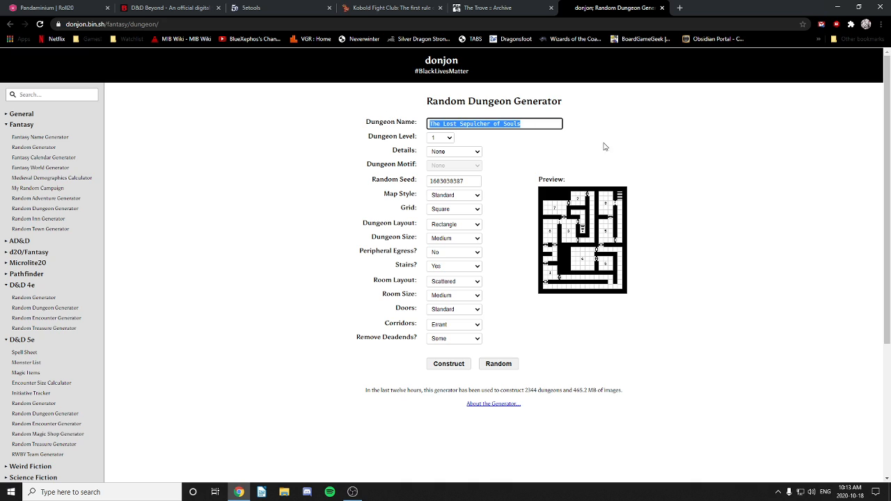
# Step: Prefix the dungeon name with '01' to make '01 The Lost Sepulcher of Souls'
pyautogui.click(534, 145)
pyautogui.click(442, 119)
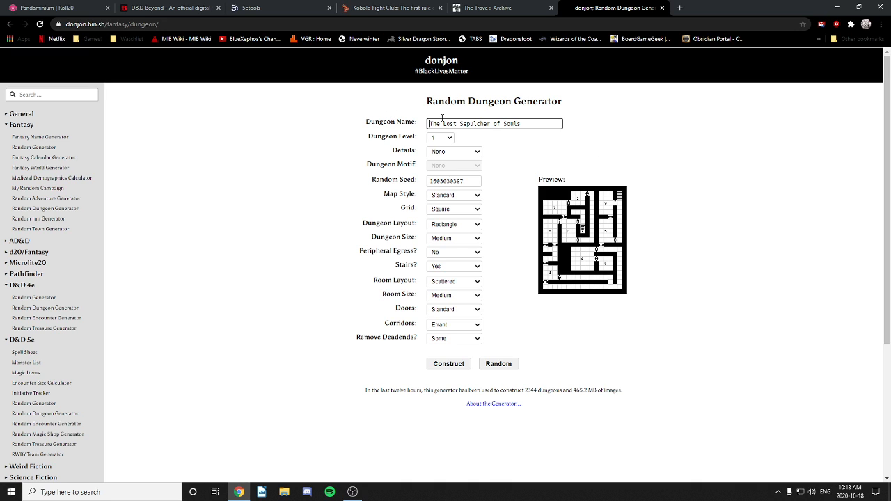
pyautogui.write('01')
# Step: Set Details to Basic and the dungeon motif to Undead
pyautogui.click(449, 154)
pyautogui.click(442, 168)
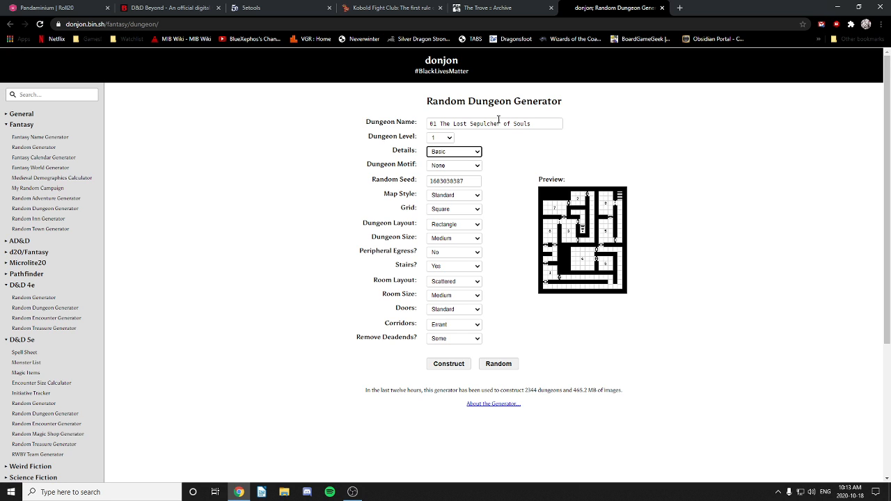
pyautogui.click(450, 167)
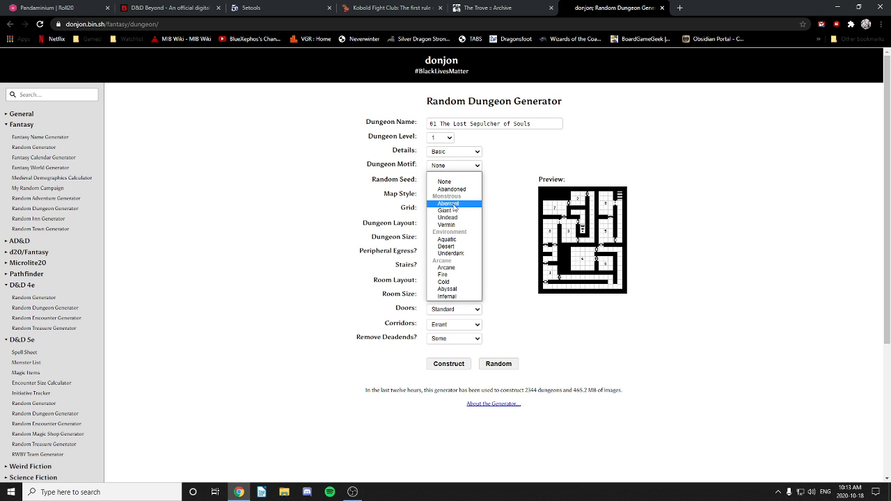
pyautogui.click(676, 155)
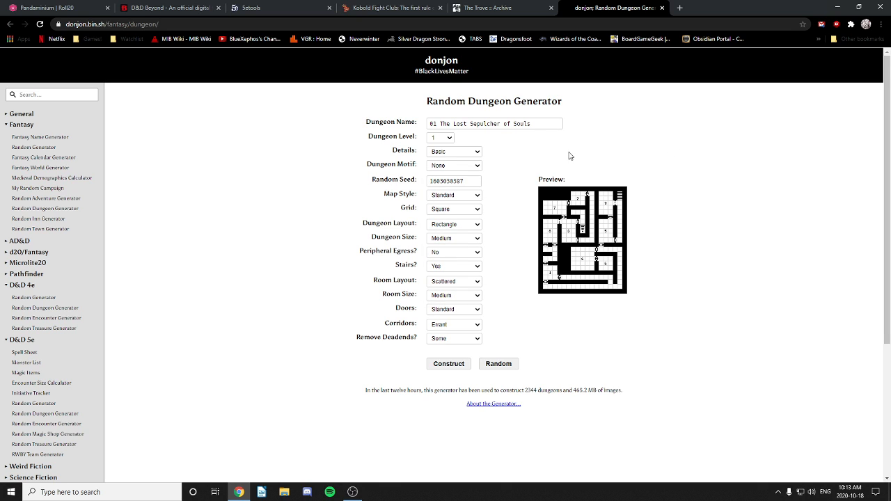
pyautogui.click(460, 153)
pyautogui.click(460, 154)
pyautogui.click(450, 170)
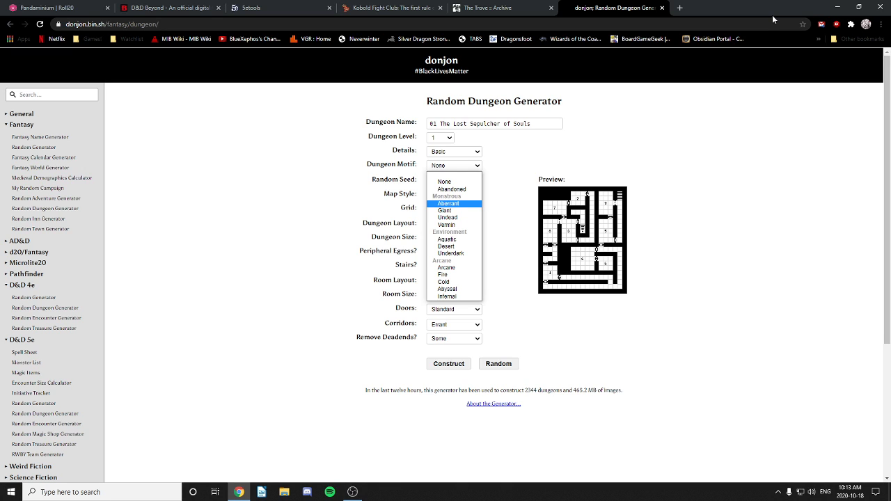
pyautogui.click(450, 217)
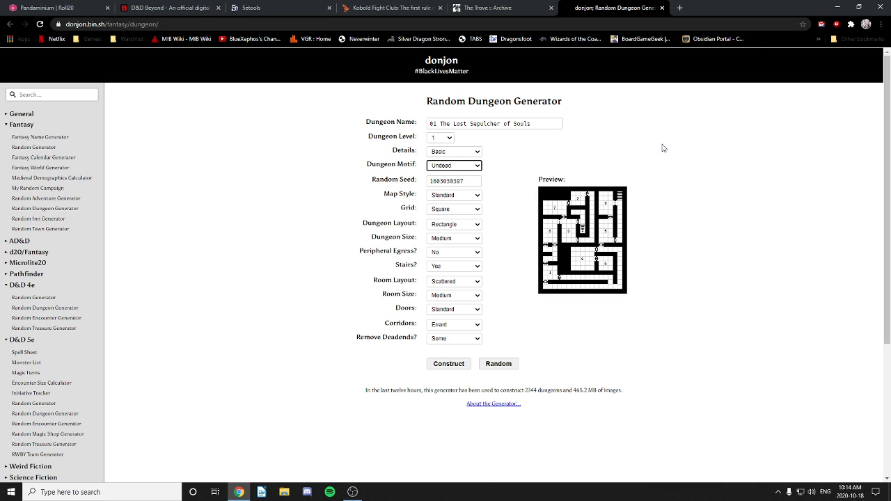
# Step: Open a new browser tab briefly, then return to the Random Dungeon Generator
pyautogui.click(680, 7)
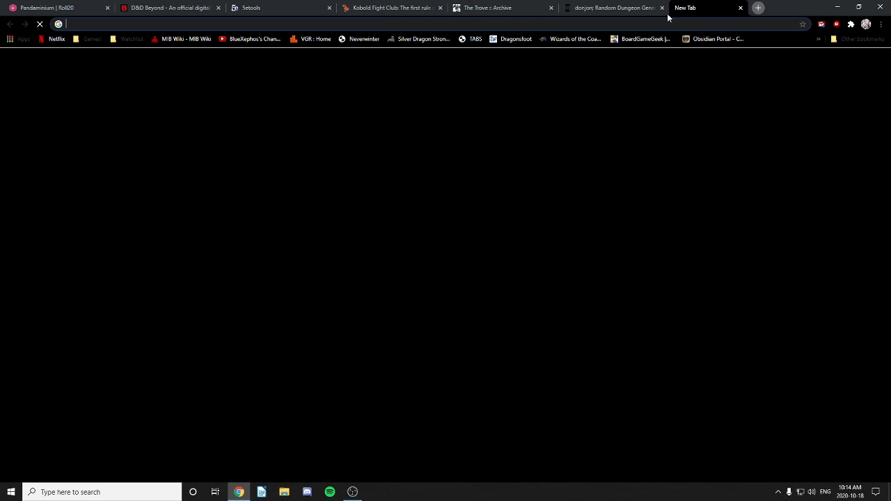
pyautogui.click(632, 25)
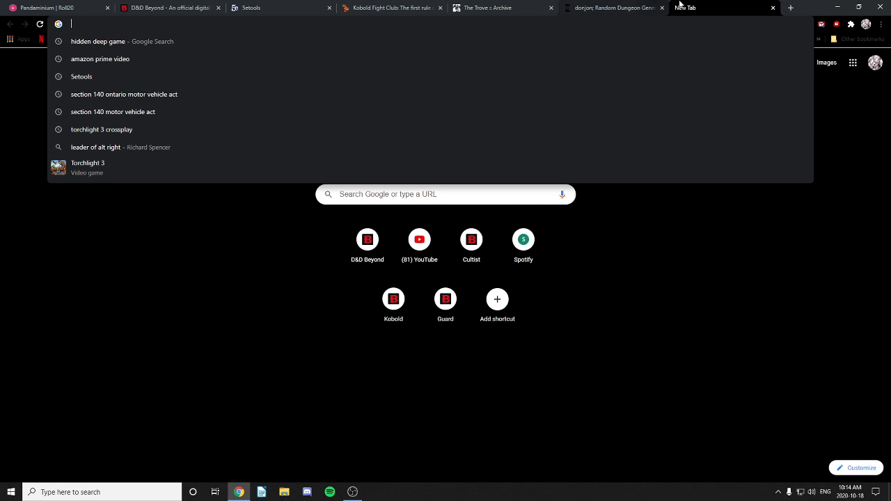
pyautogui.click(595, 10)
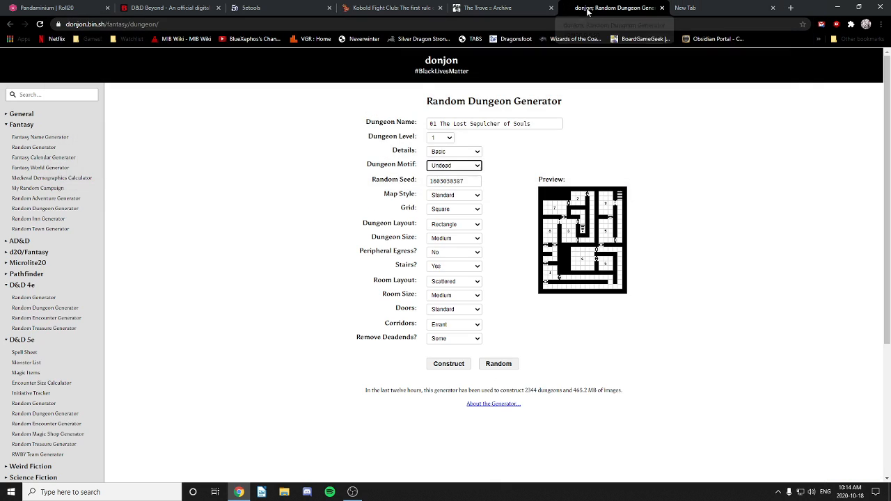
# Step: Replace the random seed with 12378 and list the map style choices
pyautogui.doubleClick(476, 183)
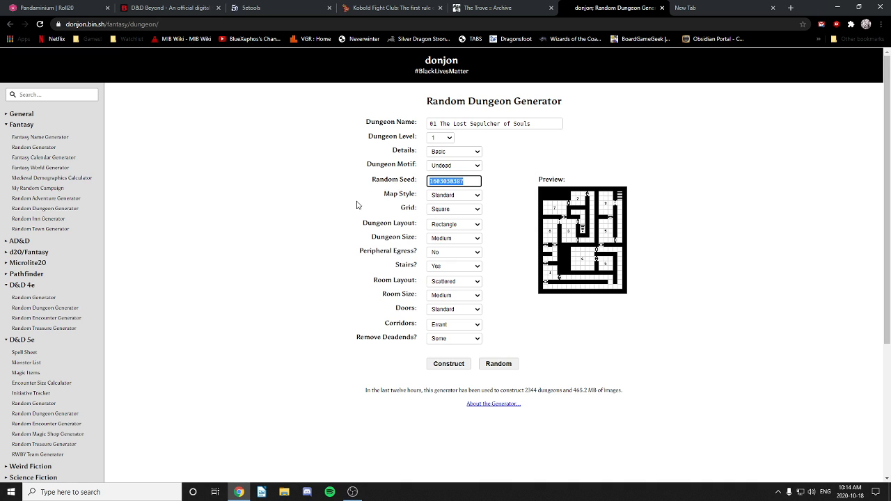
pyautogui.write('12936')
pyautogui.write('363')
pyautogui.write('7864')
pyautogui.click(749, 176)
pyautogui.click(453, 197)
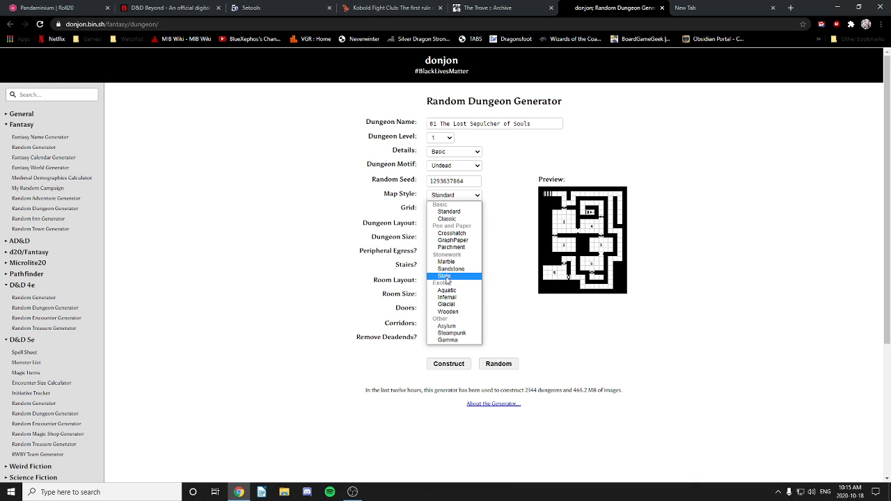
# Step: Choose the Wooden map style, keeping the Square grid and Rectangle layout
pyautogui.click(456, 313)
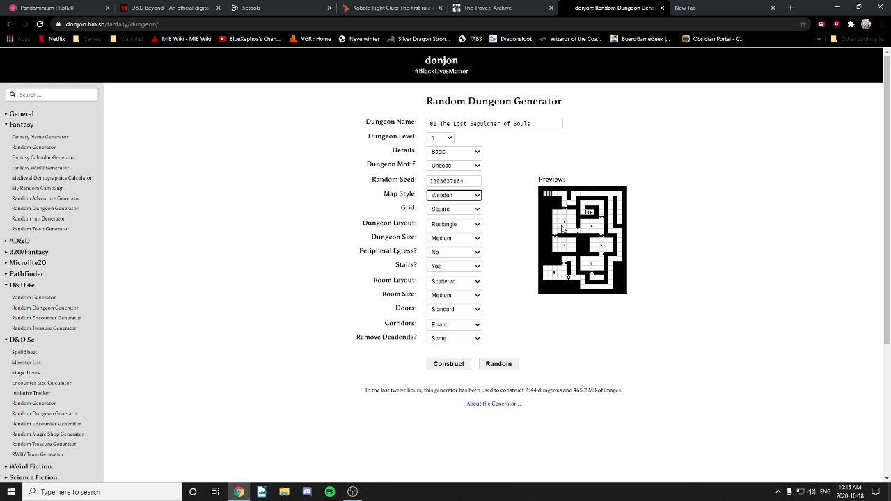
pyautogui.click(457, 209)
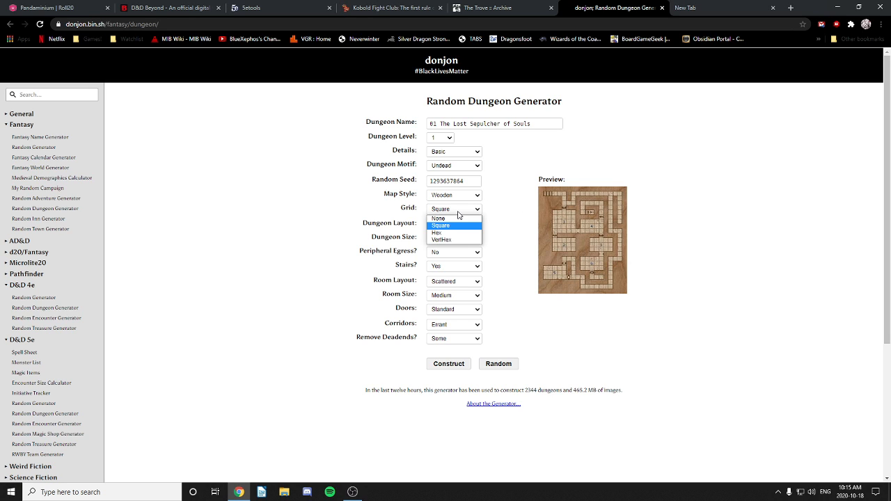
pyautogui.click(459, 212)
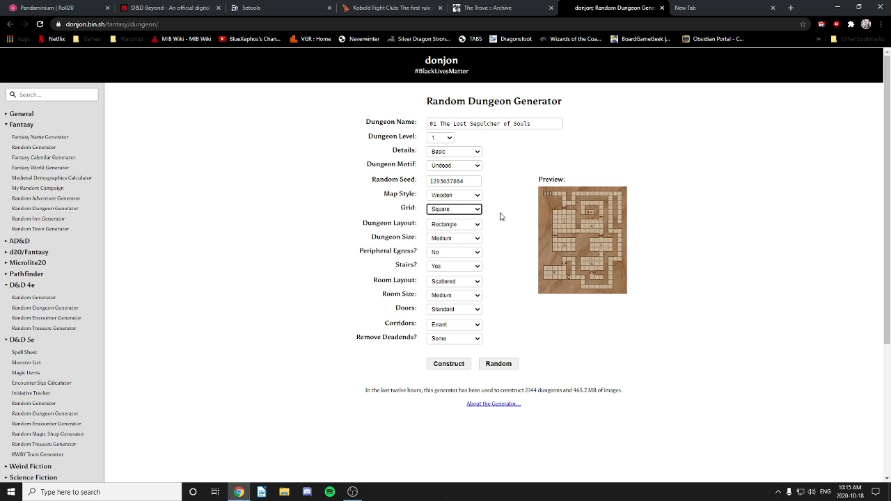
pyautogui.click(449, 228)
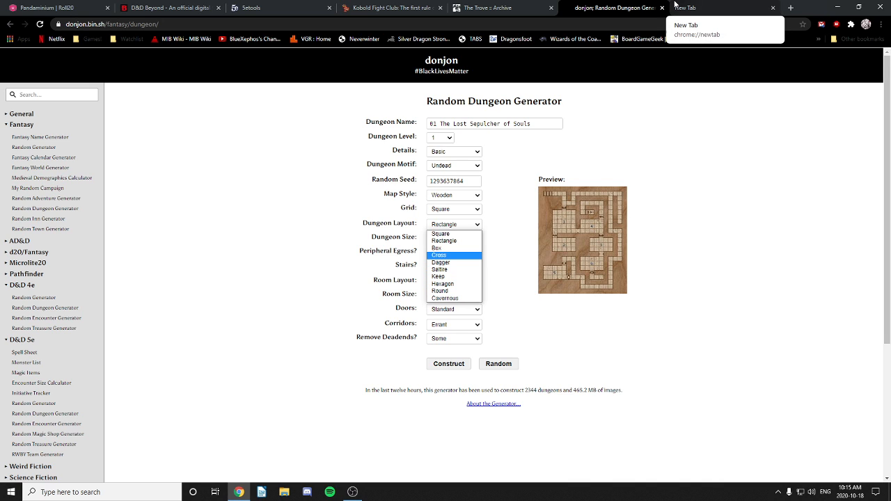
pyautogui.click(447, 240)
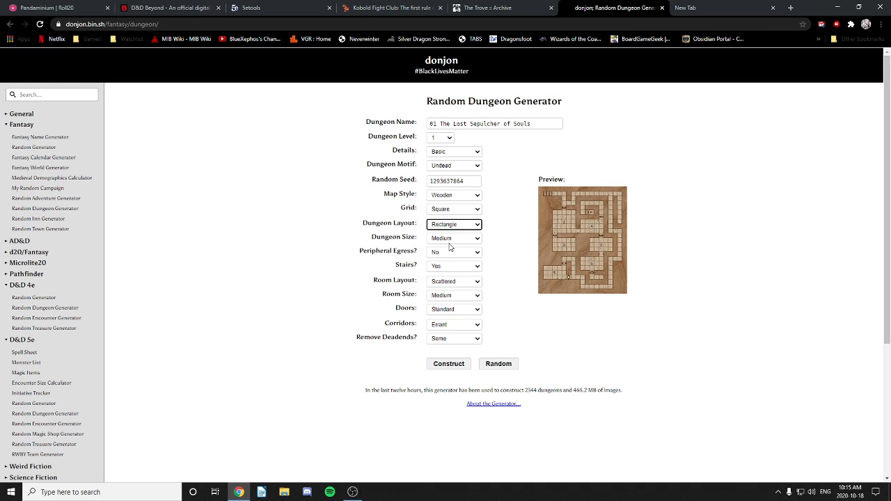
pyautogui.click(450, 242)
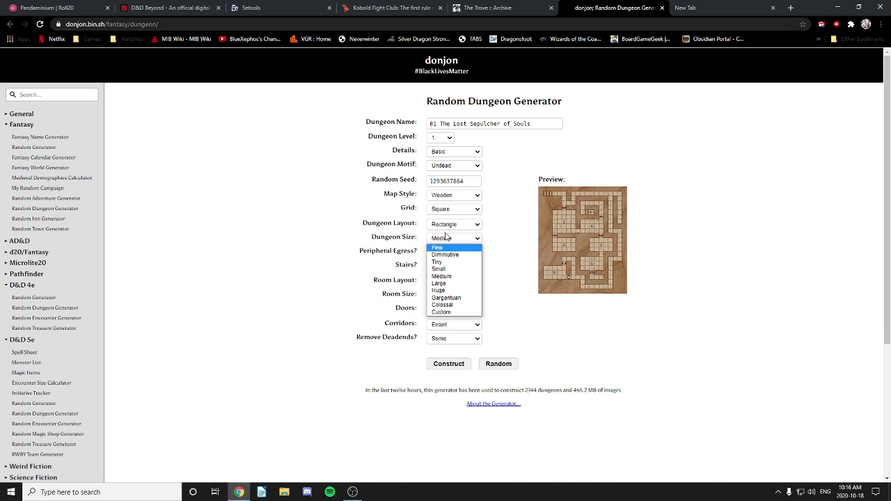
# Step: Make the dungeon Diminutive with Colossal rooms, keeping peripheral egress No and Scattered room layout
pyautogui.click(444, 255)
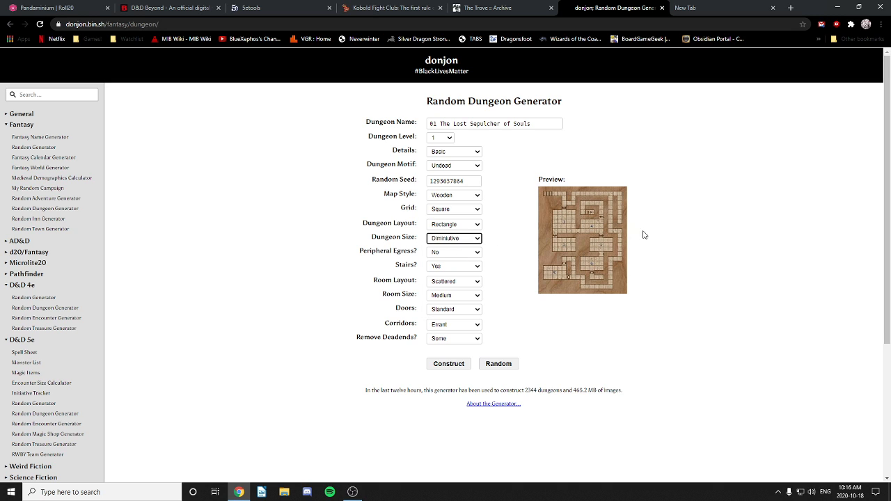
pyautogui.click(451, 254)
pyautogui.click(451, 253)
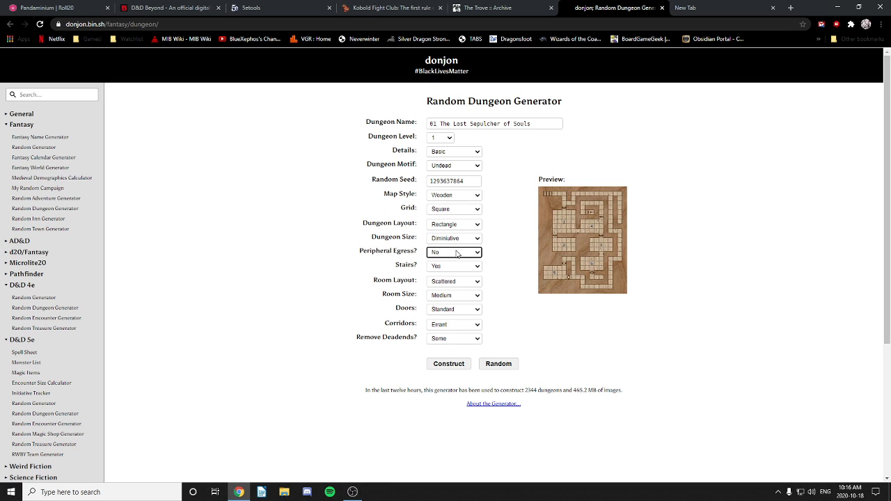
pyautogui.click(456, 254)
pyautogui.click(456, 254)
pyautogui.click(459, 283)
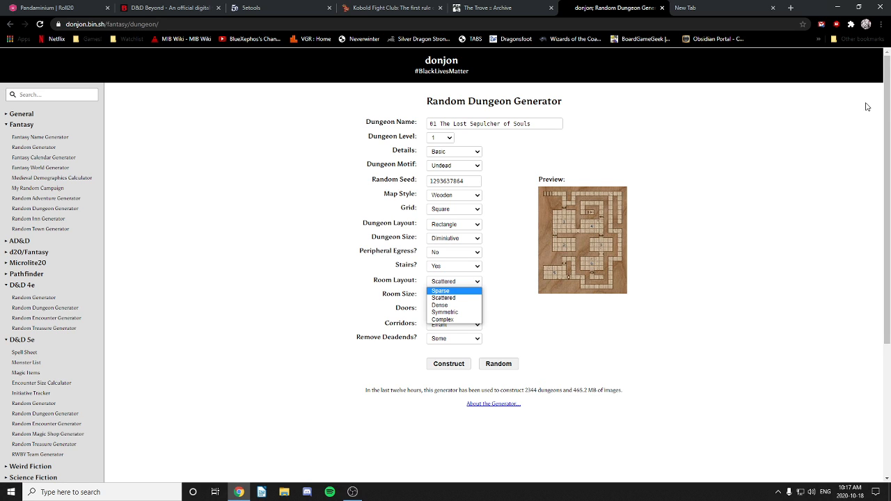
pyautogui.click(448, 298)
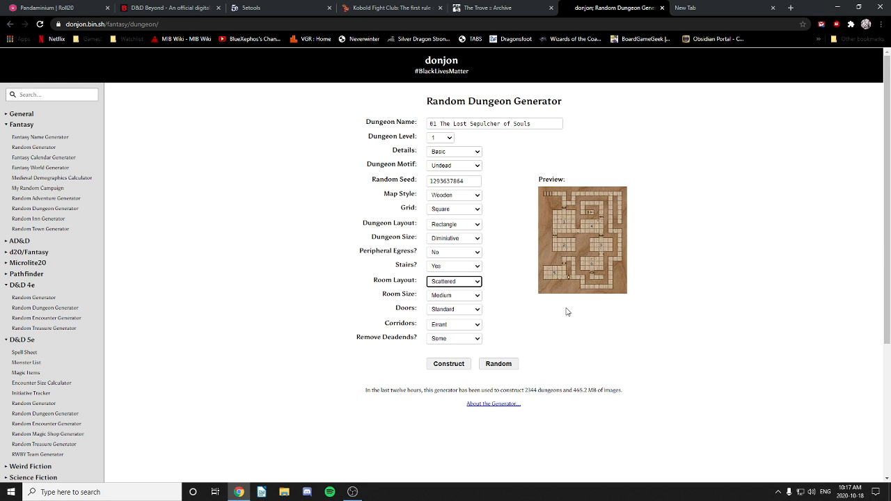
pyautogui.click(466, 296)
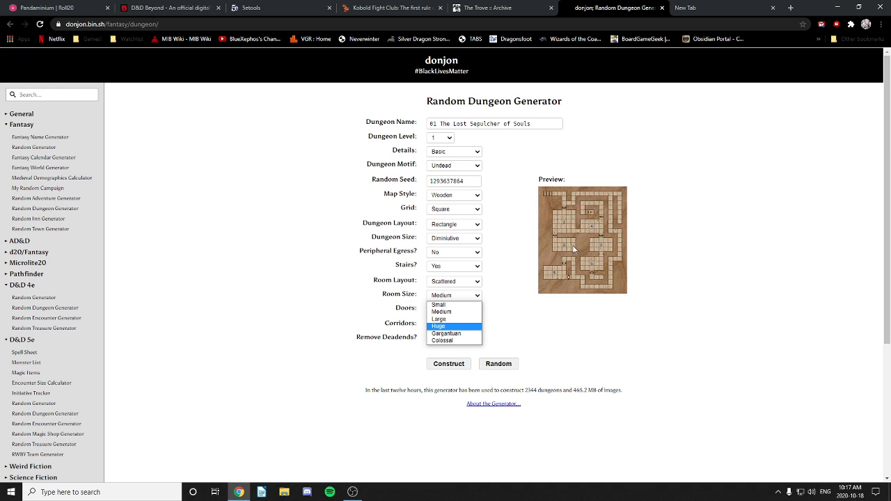
pyautogui.click(443, 340)
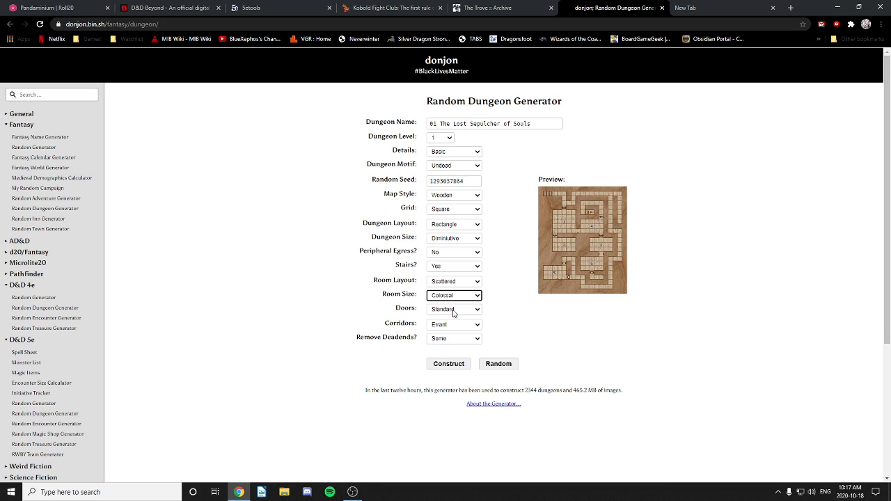
# Step: Set doors to Secure, keep Errant corridors, and leave Remove Deadends at Some
pyautogui.click(453, 310)
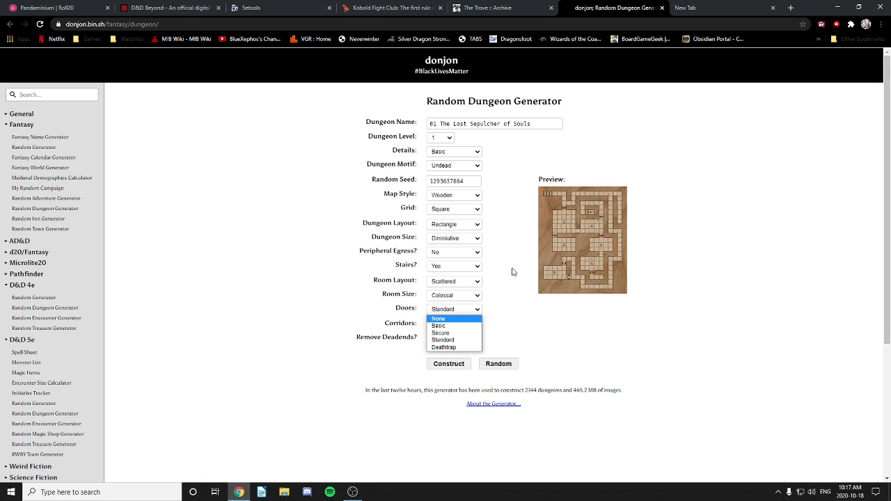
pyautogui.click(519, 327)
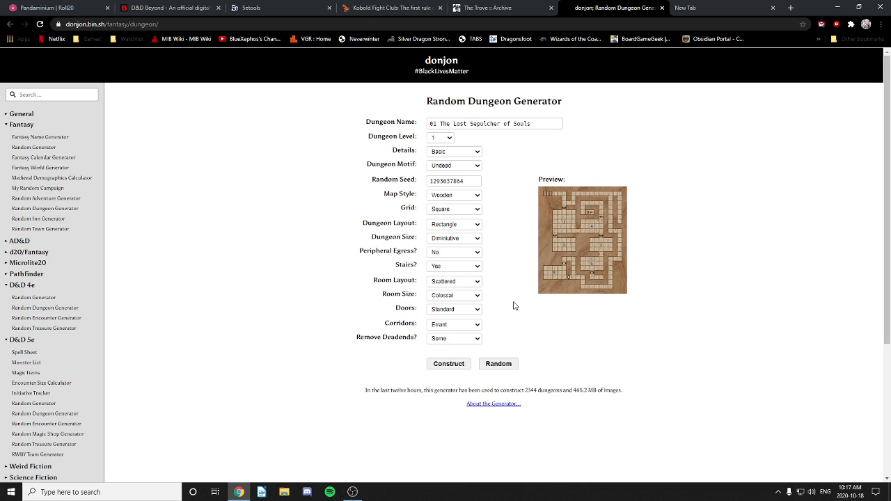
pyautogui.click(456, 311)
pyautogui.click(452, 333)
pyautogui.click(449, 326)
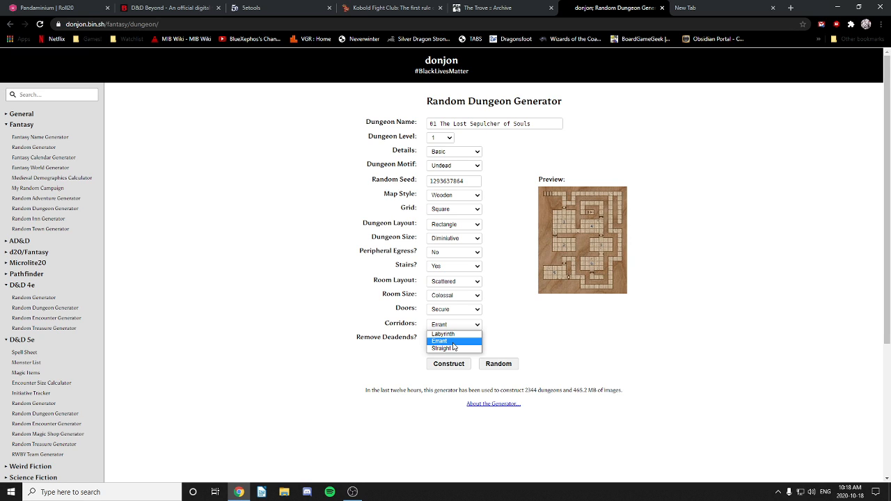
pyautogui.press('Escape')
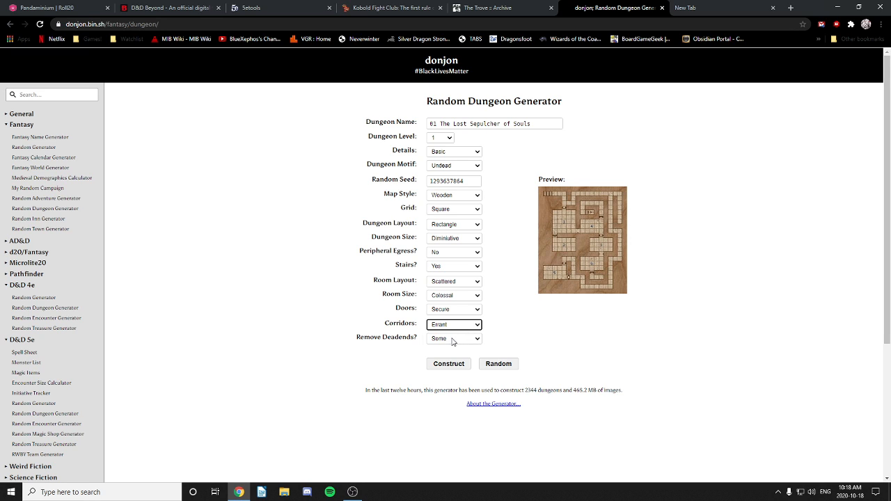
pyautogui.click(450, 339)
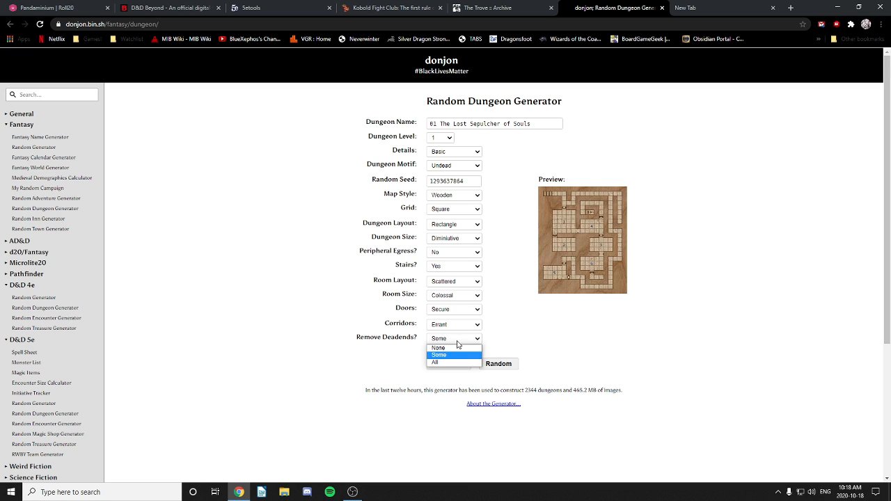
pyautogui.click(449, 349)
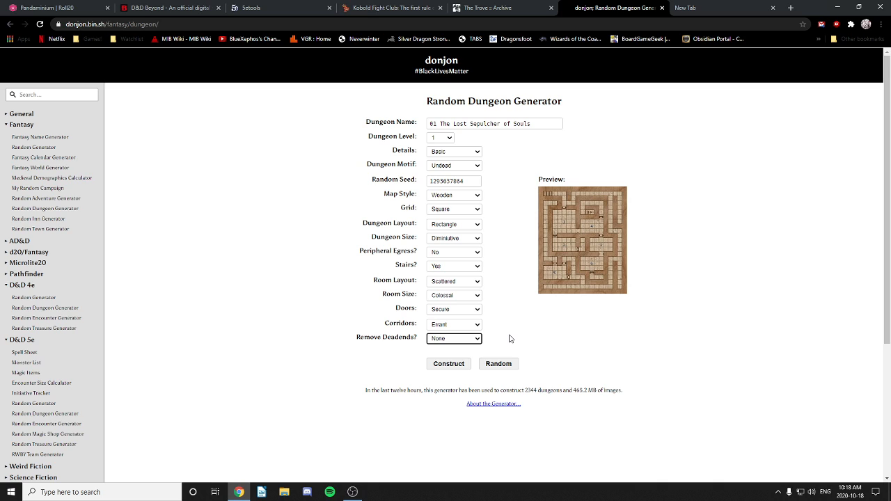
pyautogui.click(451, 342)
pyautogui.click(446, 357)
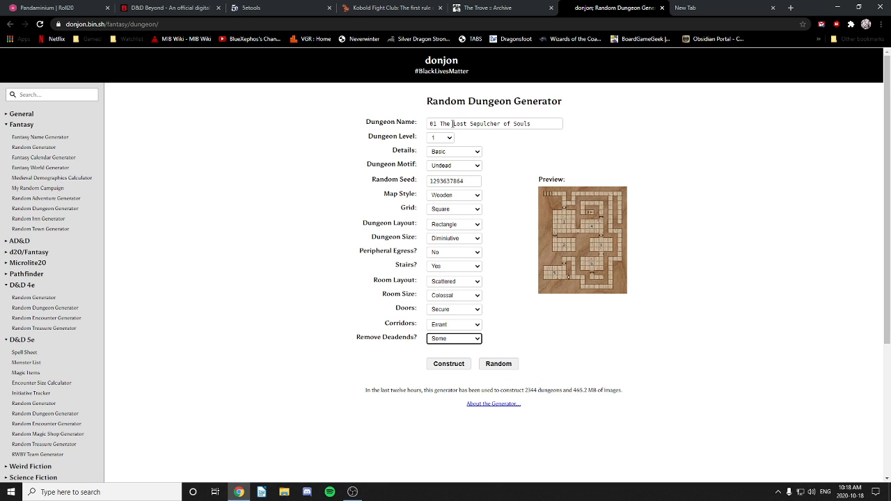
# Step: Look over the Roll20 campaign's map pages, then go back to the donjon generator
pyautogui.click(37, 8)
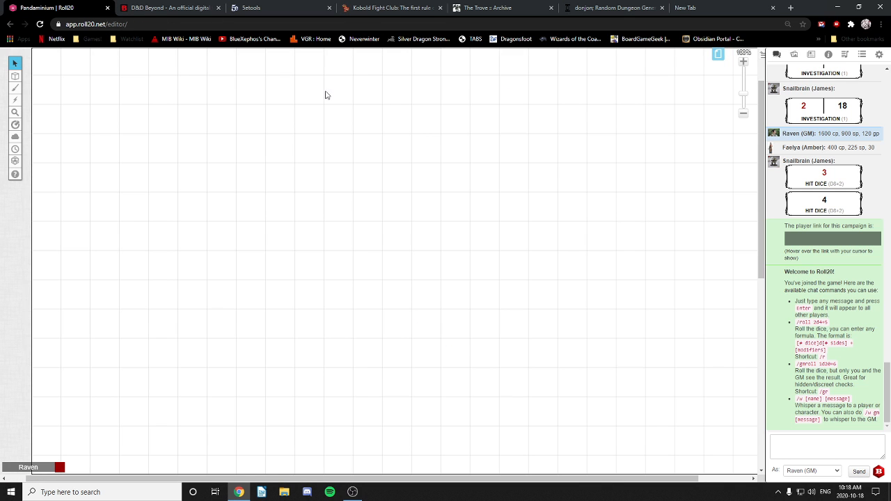
pyautogui.click(719, 54)
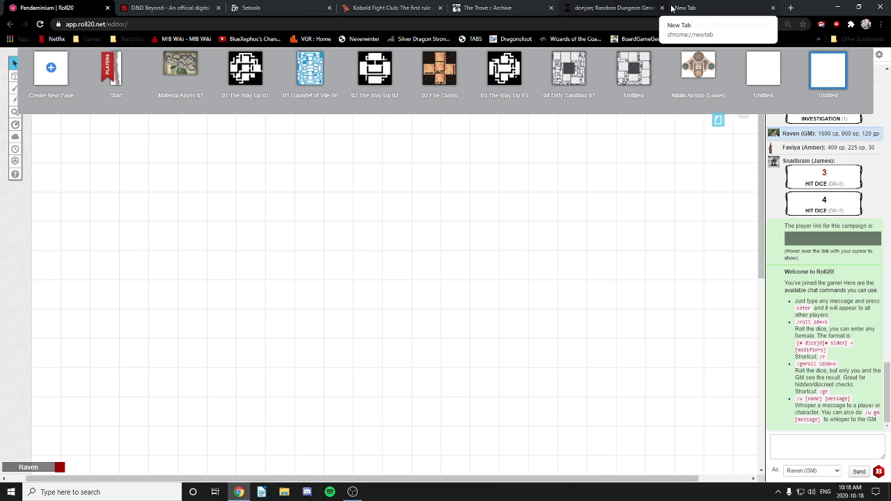
pyautogui.click(612, 7)
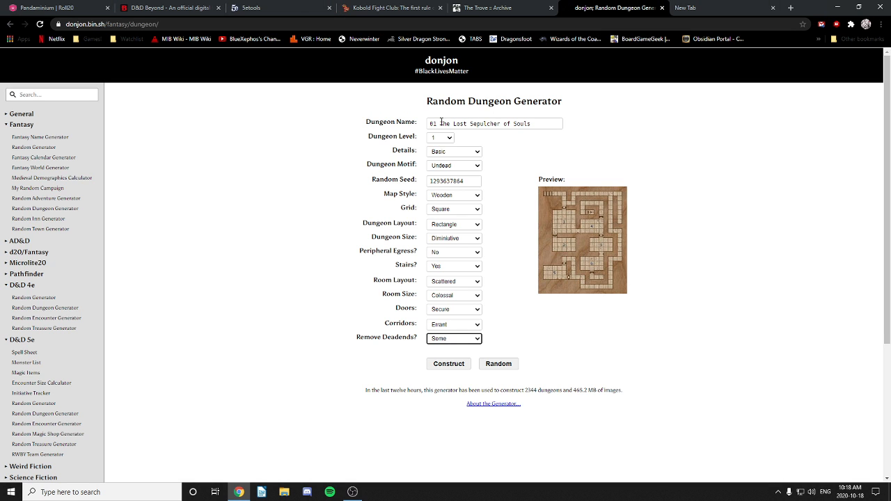
# Step: Rename the dungeon '01 Witchlight Coffin', first trying 'Witchlight Graveyard'
pyautogui.moveTo(439, 124); pyautogui.dragTo(572, 126)
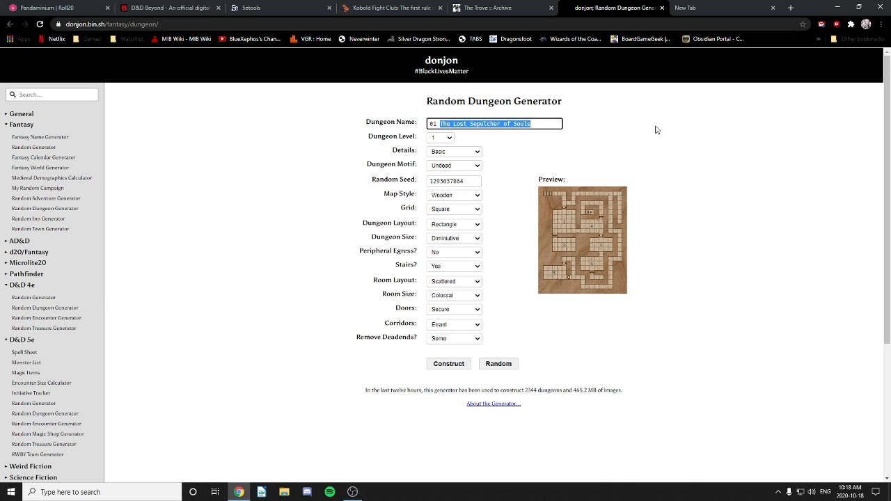
pyautogui.write('W')
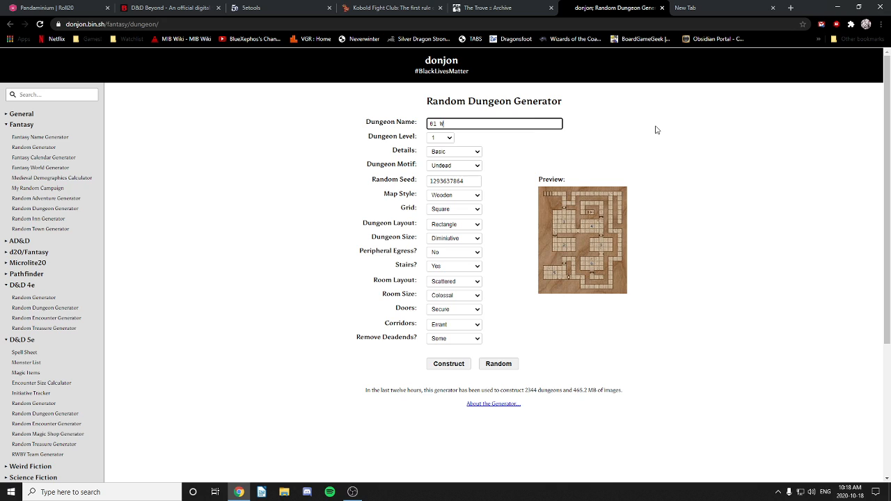
pyautogui.write('itchlight Graveyard')
pyautogui.moveTo(476, 123); pyautogui.dragTo(549, 121)
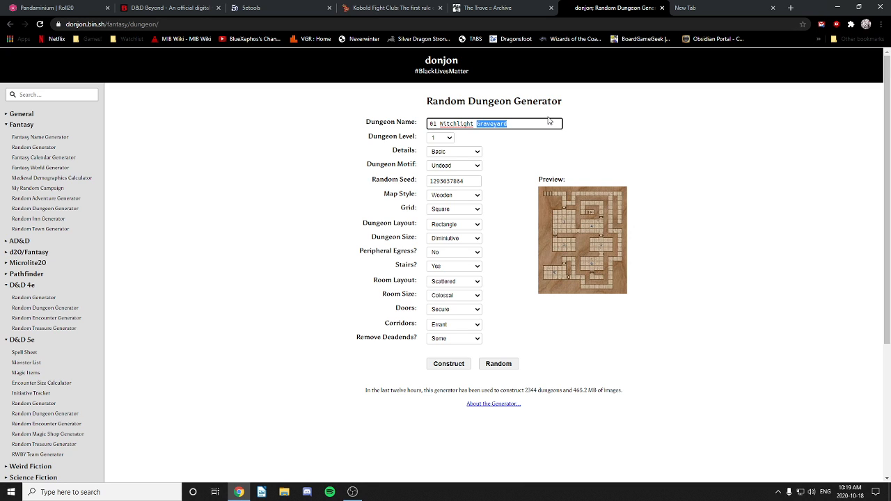
pyautogui.write('Coffin')
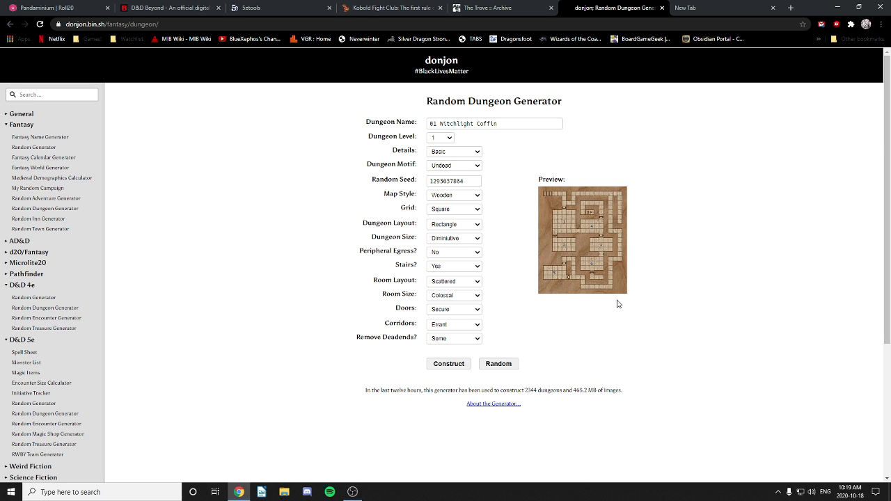
pyautogui.scroll(-3, 616, 302)
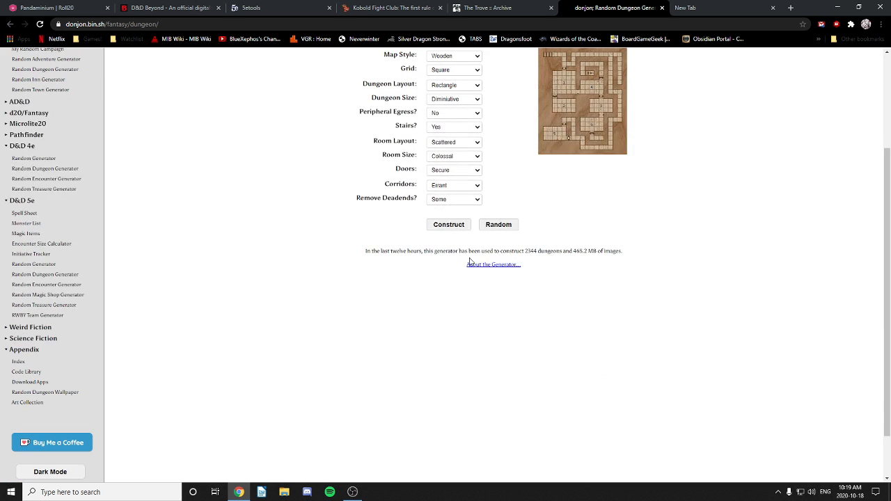
pyautogui.click(454, 226)
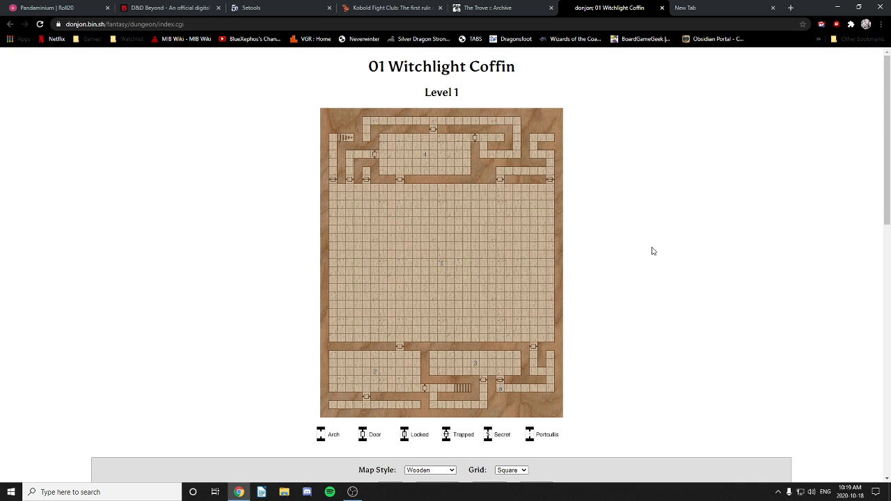
pyautogui.scroll(-3, 652, 251)
pyautogui.scroll(-2, 652, 251)
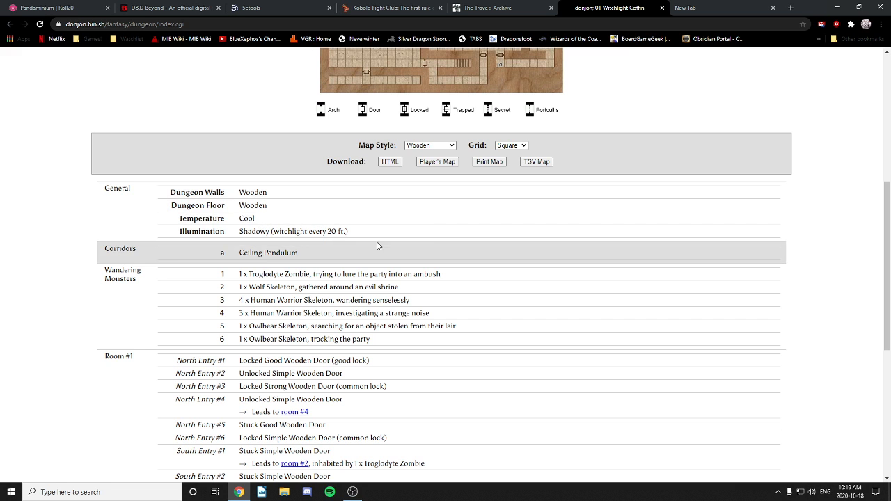
pyautogui.scroll(5, 635, 233)
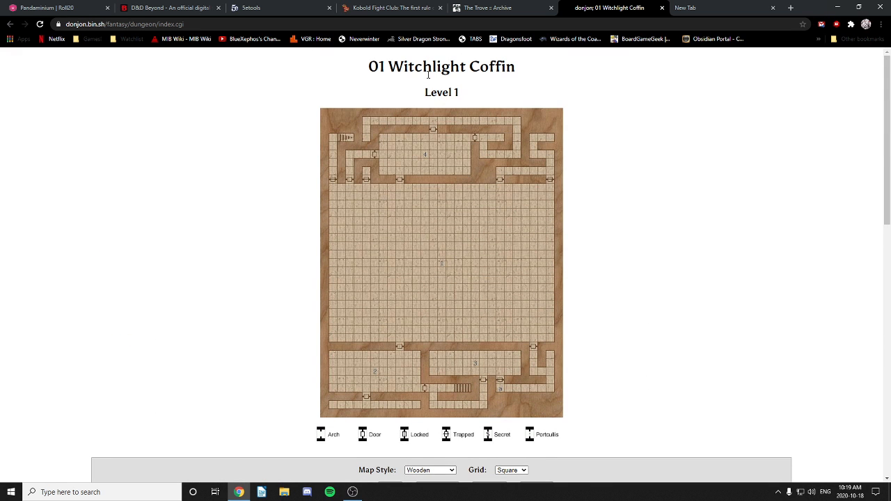
pyautogui.scroll(-4, 629, 247)
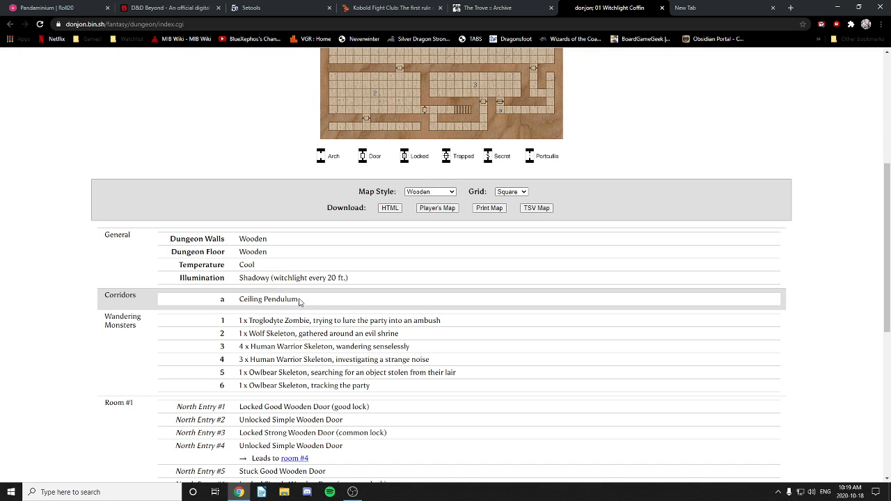
pyautogui.scroll(3, 495, 302)
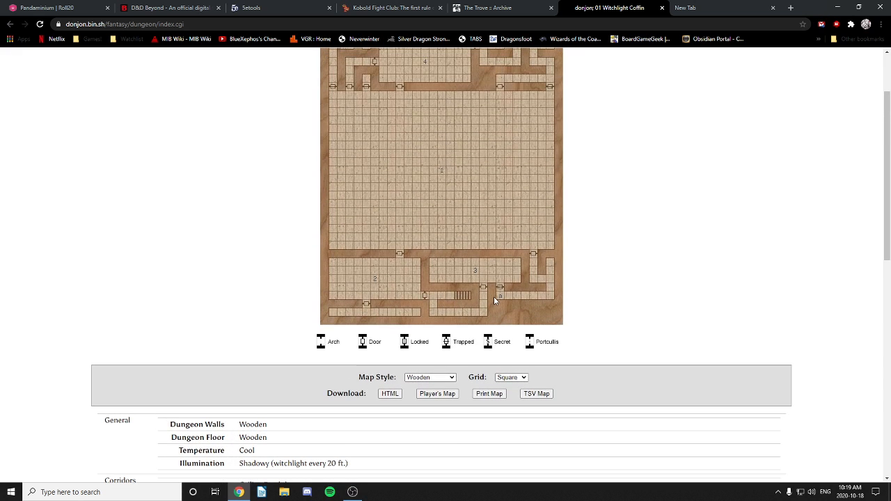
pyautogui.moveTo(499, 300)
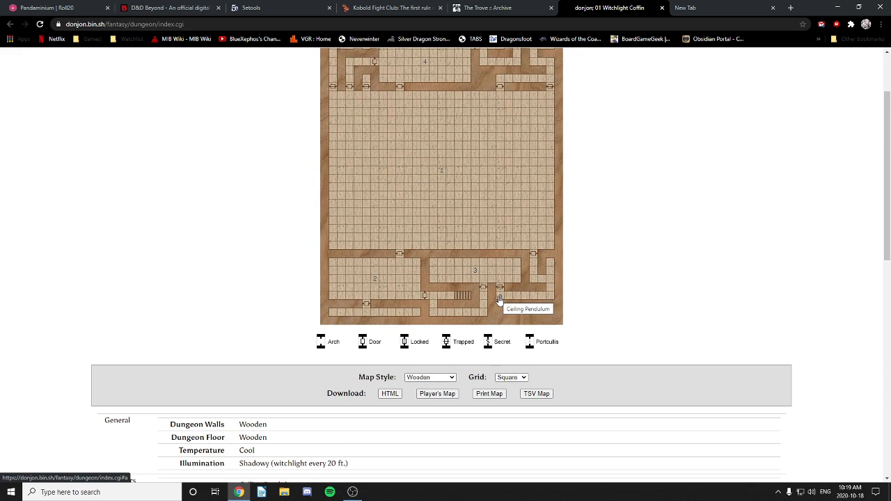
pyautogui.scroll(-3, 499, 300)
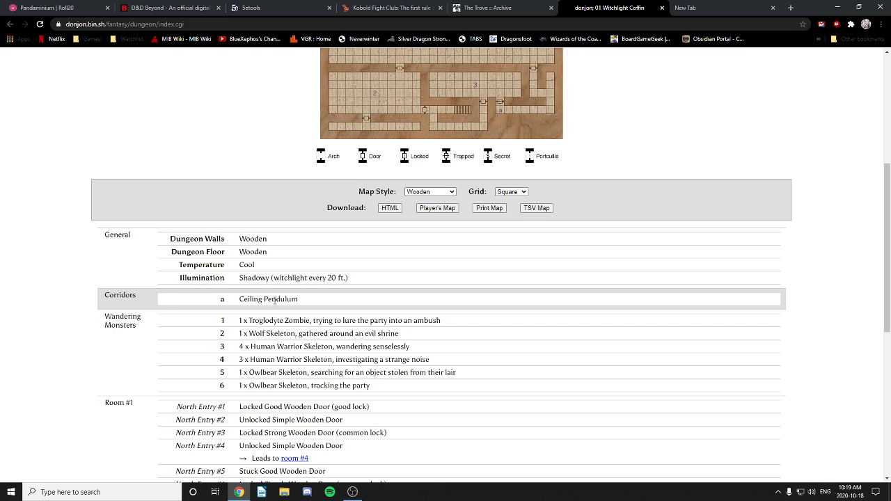
pyautogui.moveTo(500, 114)
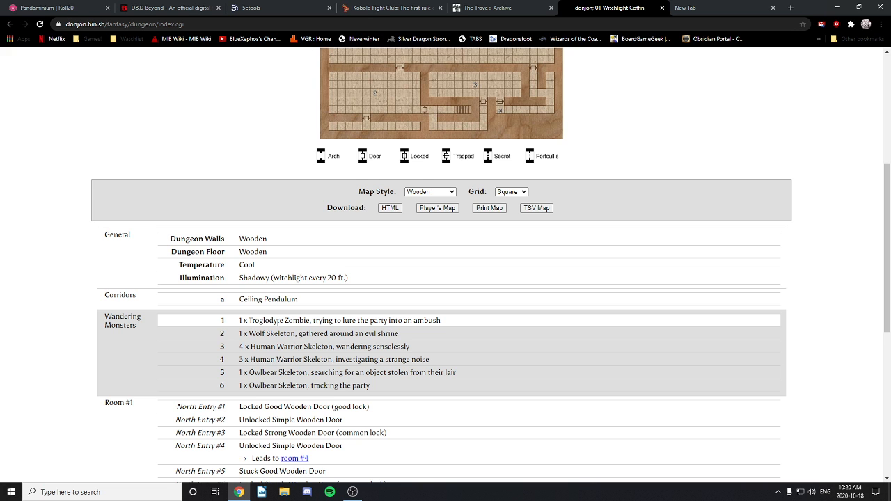
pyautogui.scroll(-2, 278, 322)
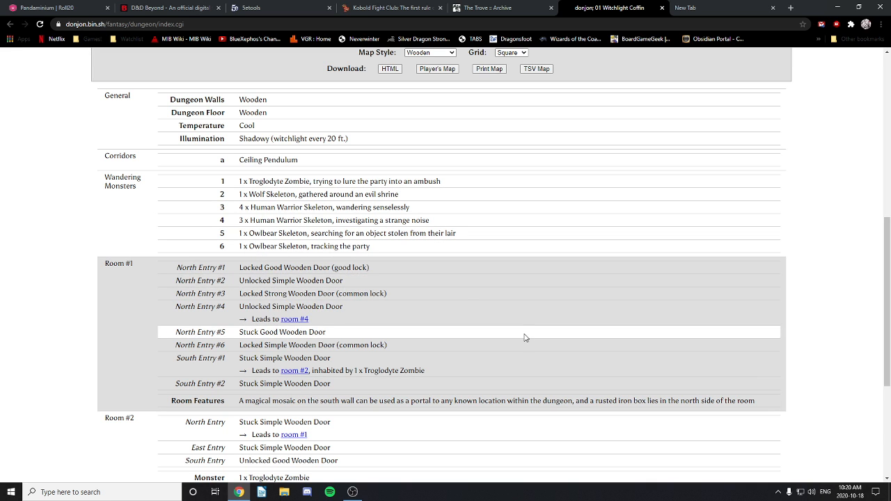
pyautogui.scroll(-2, 526, 337)
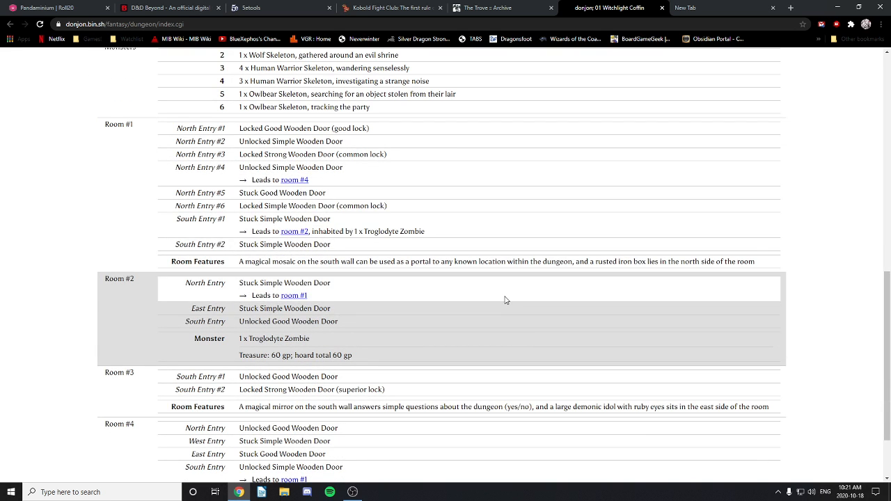
pyautogui.scroll(1, 502, 302)
pyautogui.scroll(-1, 499, 302)
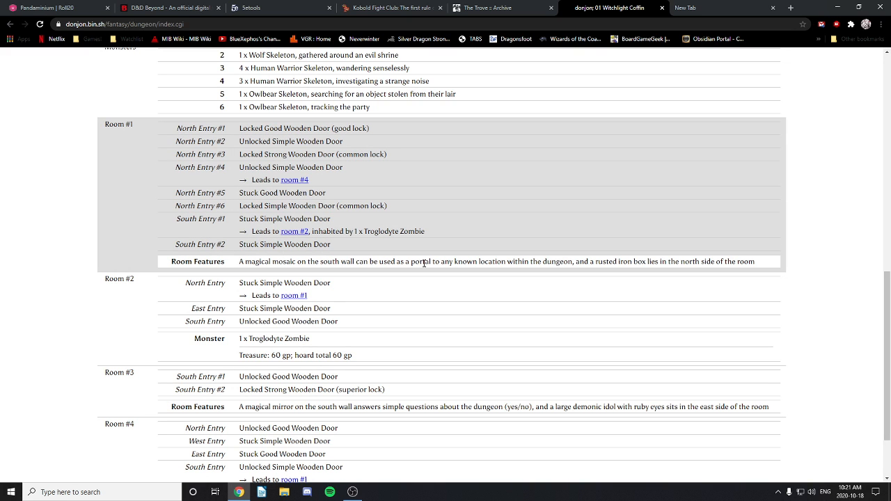
pyautogui.scroll(-2, 490, 274)
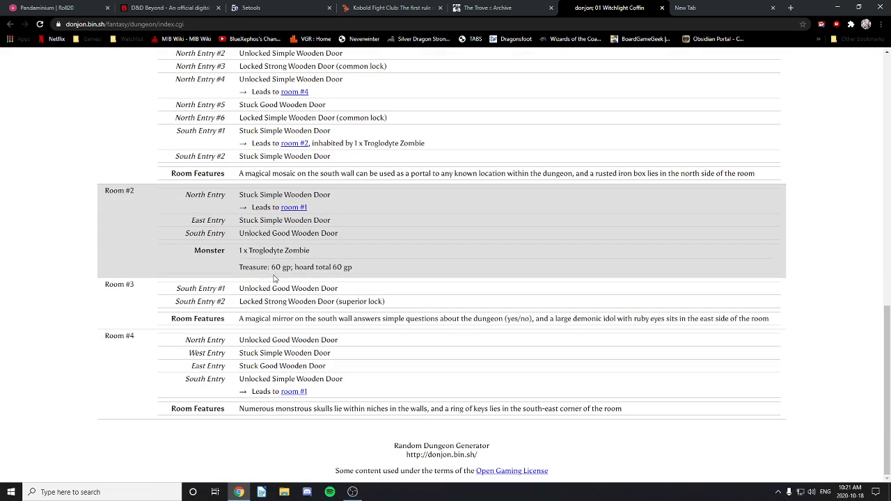
pyautogui.scroll(10, 522, 315)
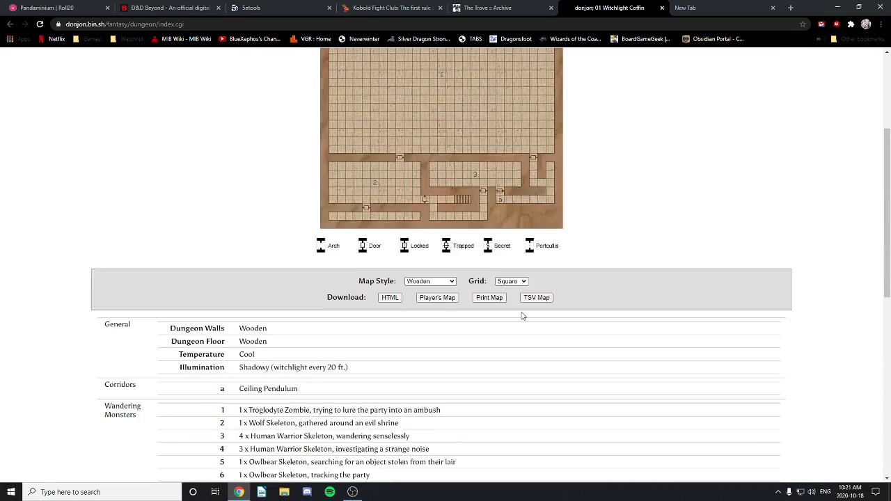
pyautogui.scroll(3, 520, 314)
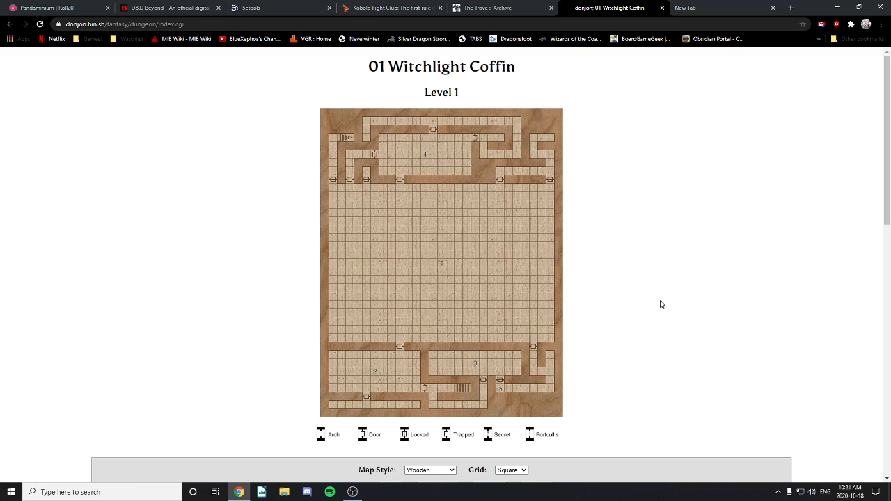
pyautogui.moveTo(426, 156)
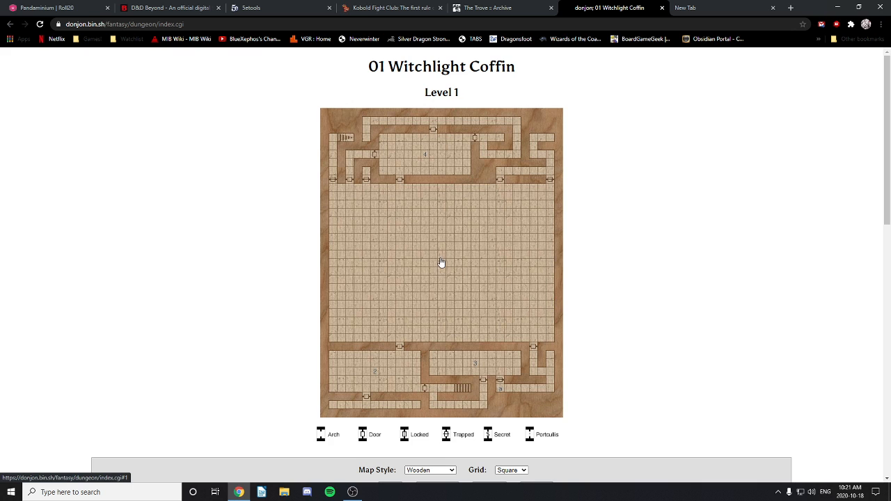
pyautogui.moveTo(442, 266)
pyautogui.scroll(-4, 443, 266)
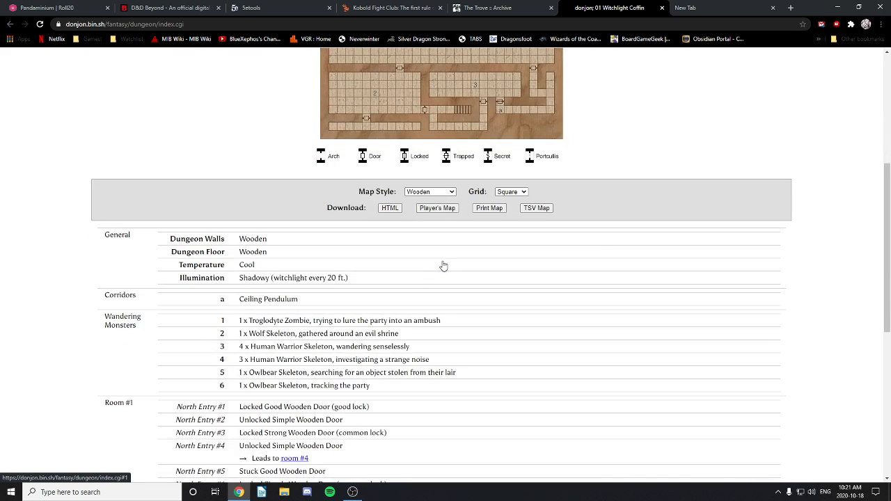
pyautogui.scroll(2, 443, 266)
pyautogui.scroll(-3, 442, 266)
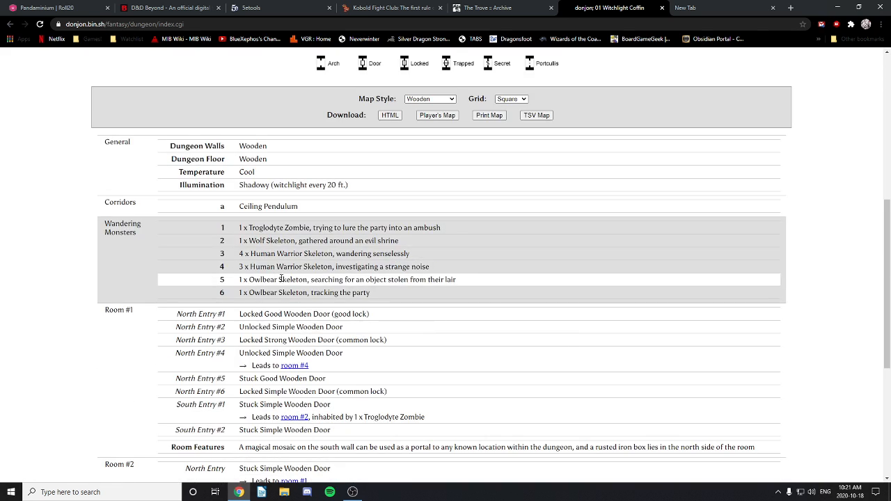
pyautogui.scroll(-3, 442, 266)
pyautogui.scroll(3, 446, 203)
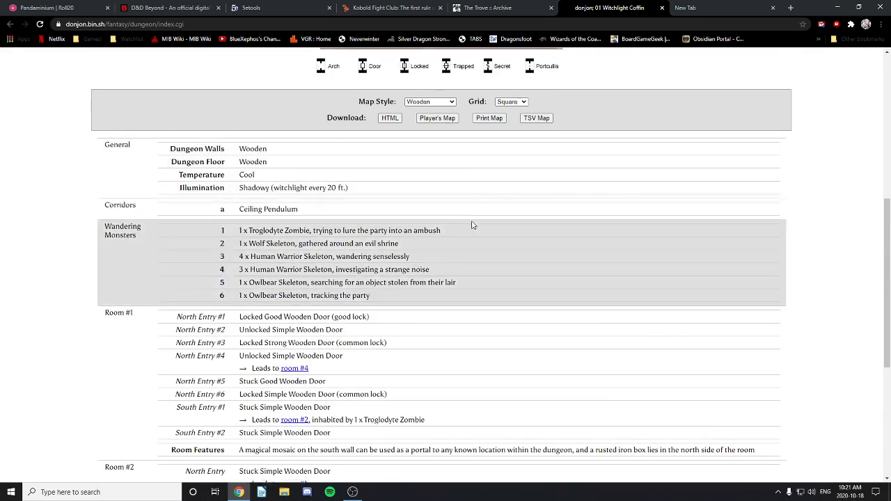
pyautogui.scroll(4, 450, 215)
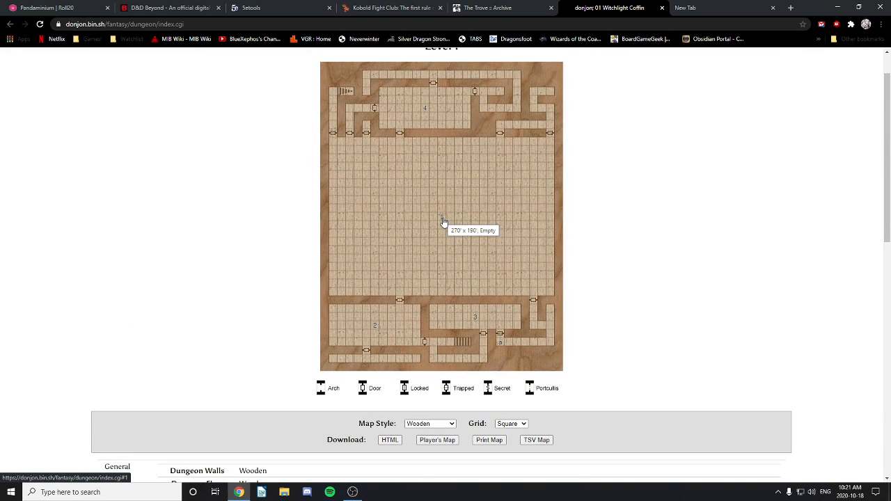
pyautogui.click(443, 222)
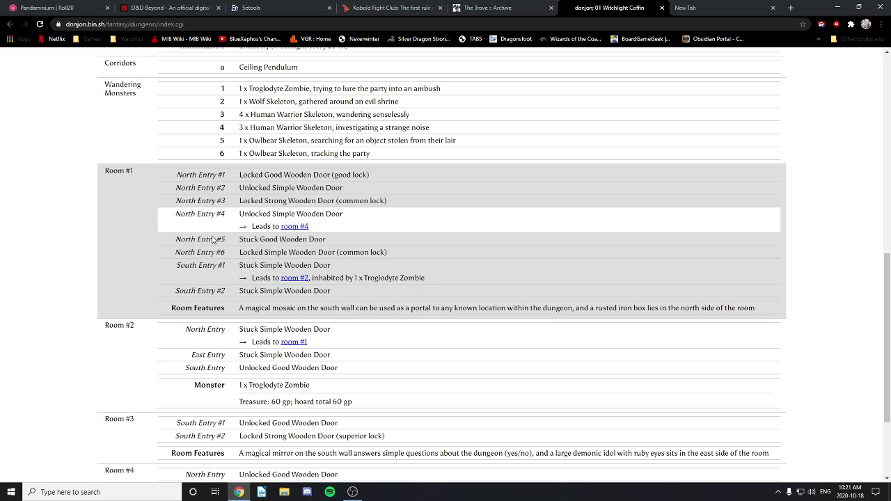
pyautogui.scroll(6, 494, 272)
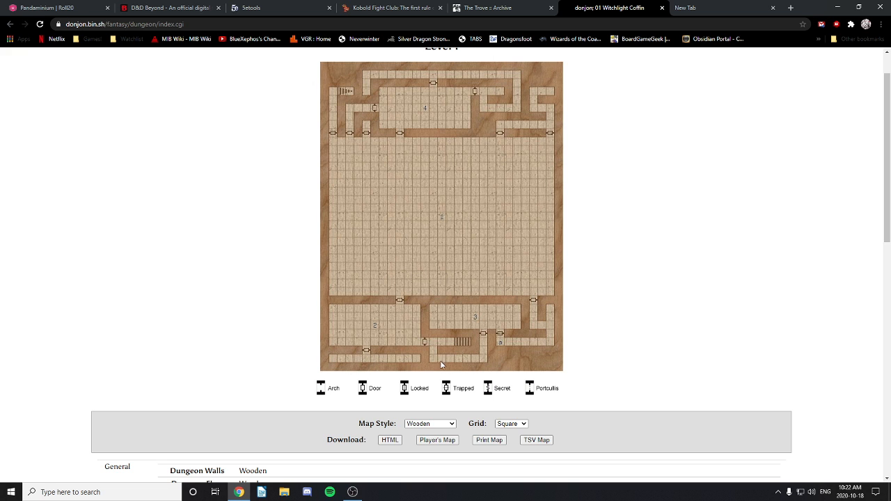
pyautogui.moveTo(422, 258)
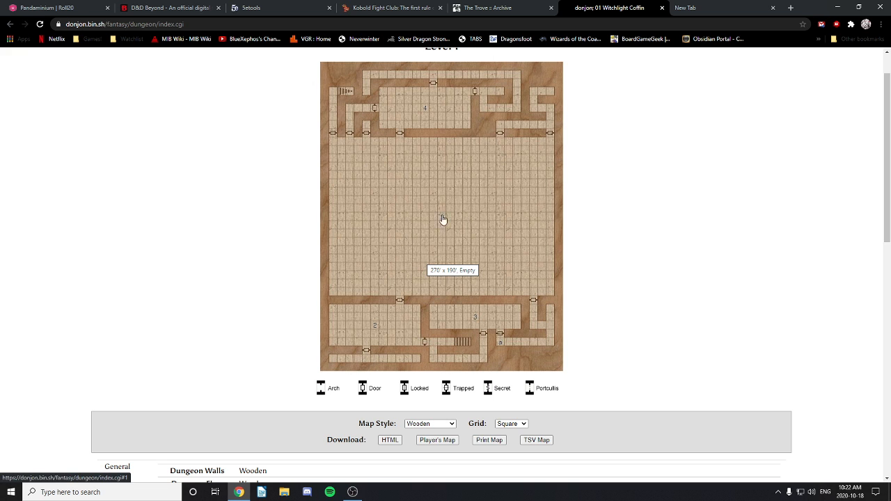
pyautogui.scroll(-15, 628, 212)
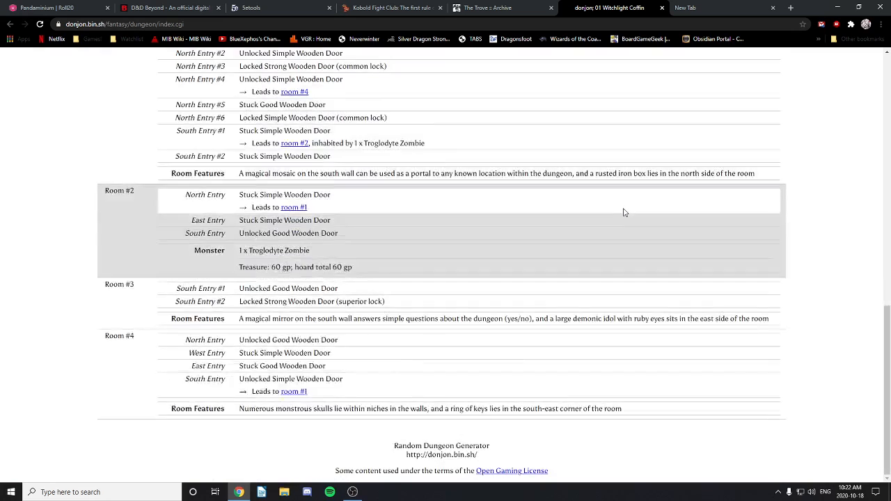
pyautogui.scroll(15, 624, 212)
pyautogui.scroll(-6, 625, 214)
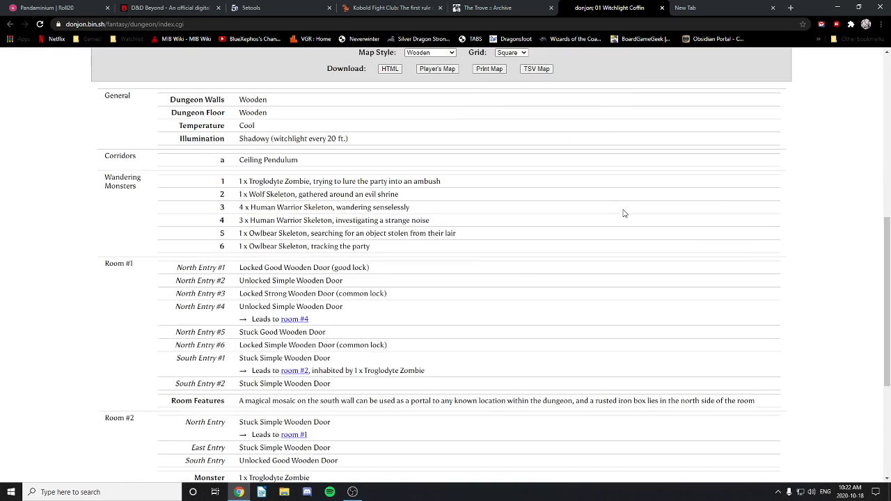
pyautogui.scroll(5, 622, 213)
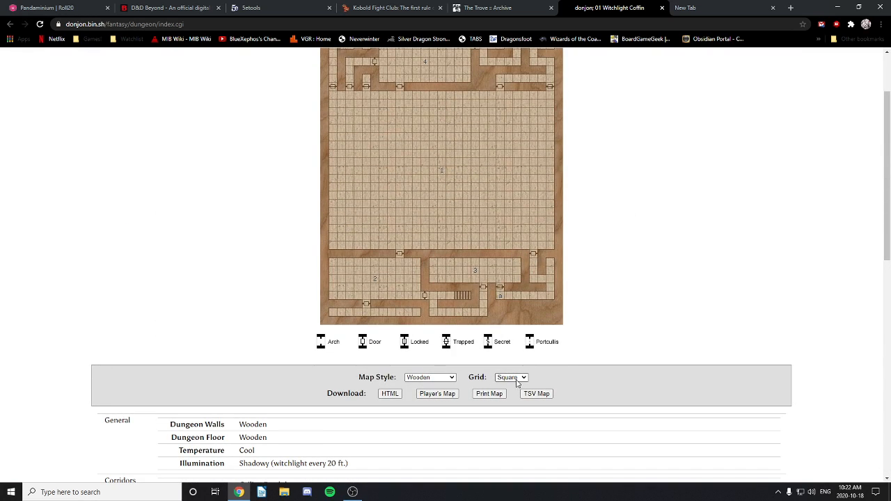
# Step: Download the dungeon's HTML and player's map JPG, then show the JPG in its folder
pyautogui.click(388, 393)
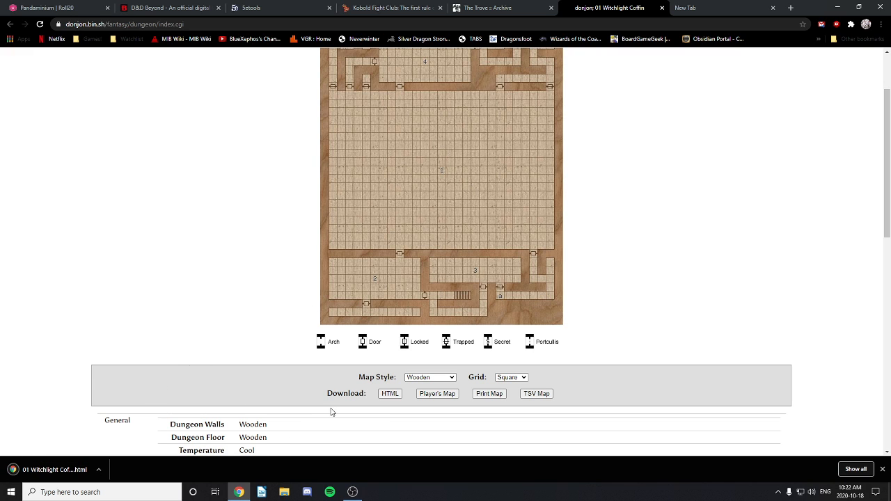
pyautogui.click(438, 394)
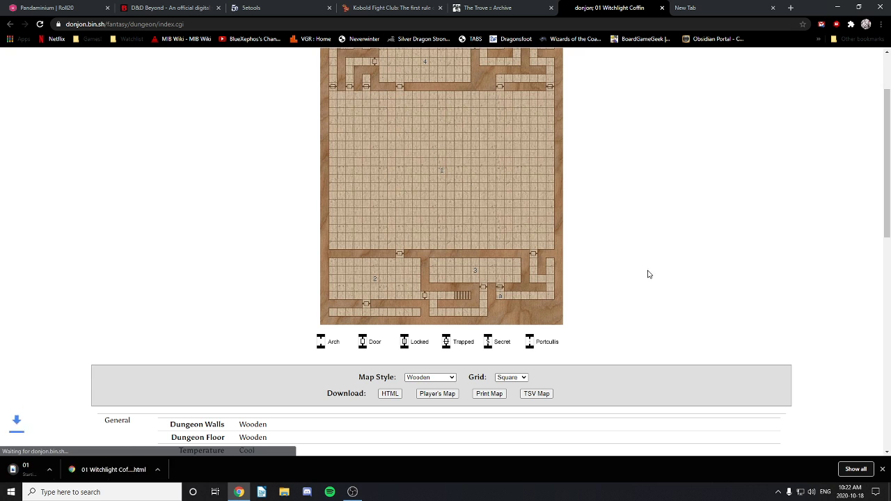
pyautogui.click(99, 469)
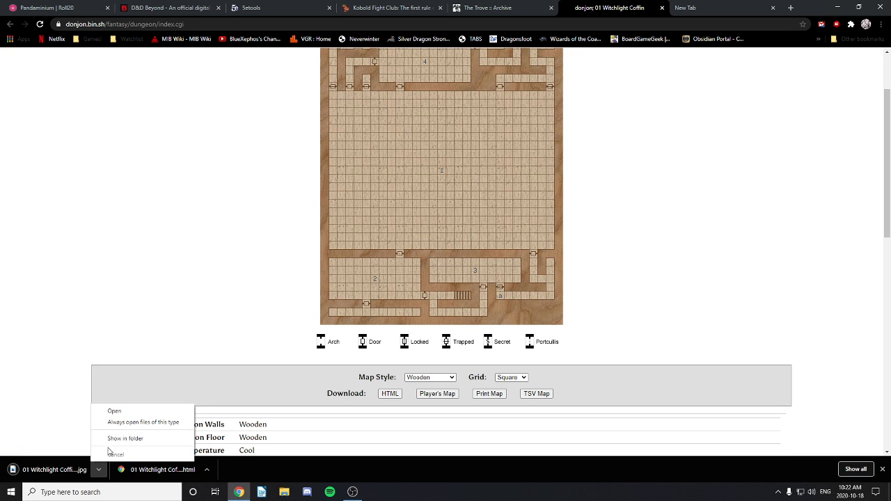
pyautogui.click(123, 443)
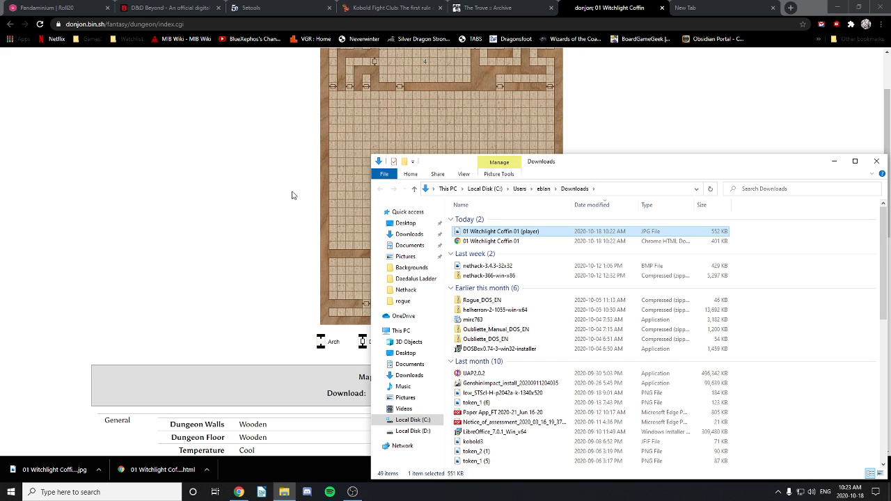
# Step: Copy both Witchlight Coffin files from Downloads into the Daedalus Ladder folder
pyautogui.press('super+e')
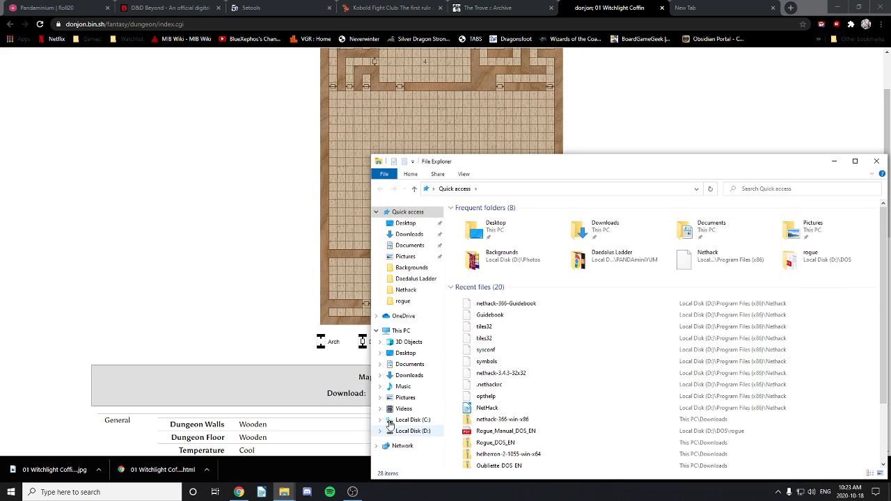
pyautogui.doubleClick(612, 258)
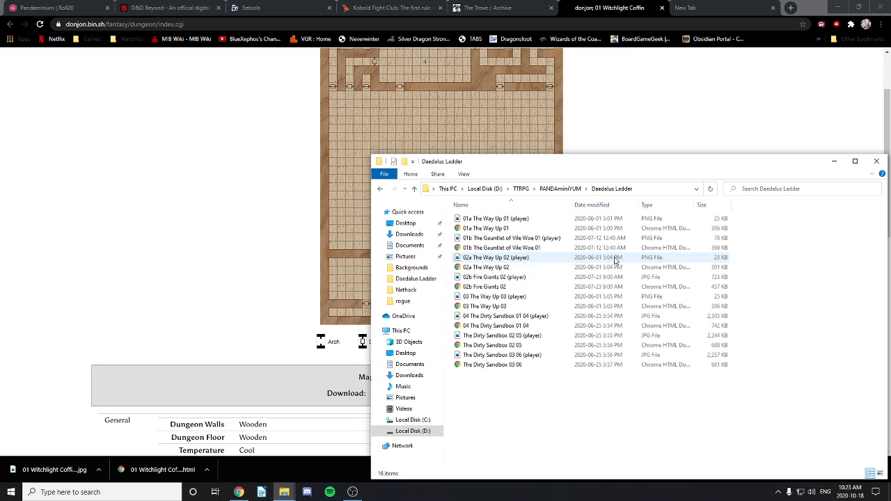
pyautogui.moveTo(610, 168); pyautogui.dragTo(363, 175)
pyautogui.moveTo(680, 169); pyautogui.dragTo(731, 111)
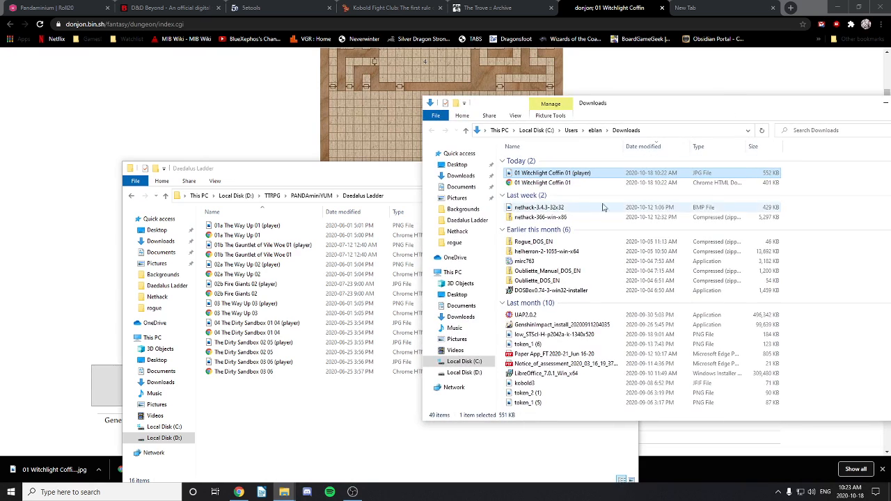
pyautogui.click(563, 183)
pyautogui.keyDown('shift'); pyautogui.click(553, 174); pyautogui.keyUp('shift')
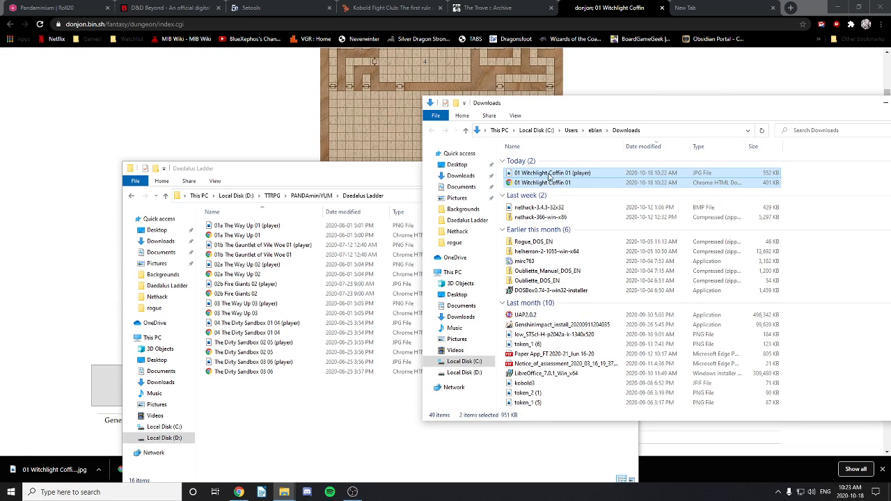
pyautogui.moveTo(549, 176); pyautogui.dragTo(271, 442)
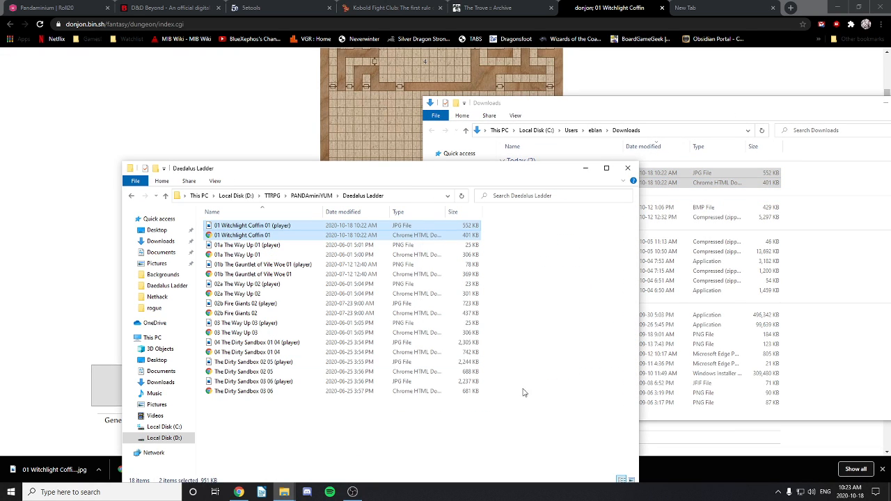
pyautogui.click(524, 428)
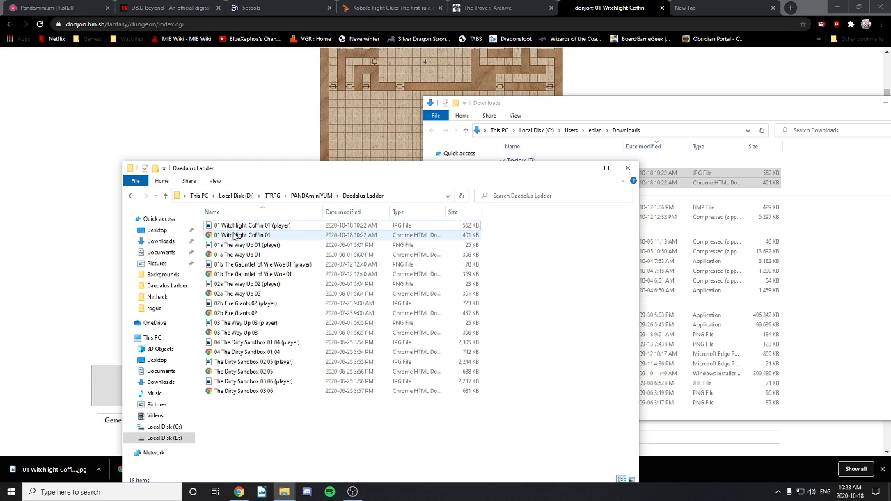
# Step: Close the Downloads window and move the Daedalus Ladder window into place
pyautogui.click(636, 116)
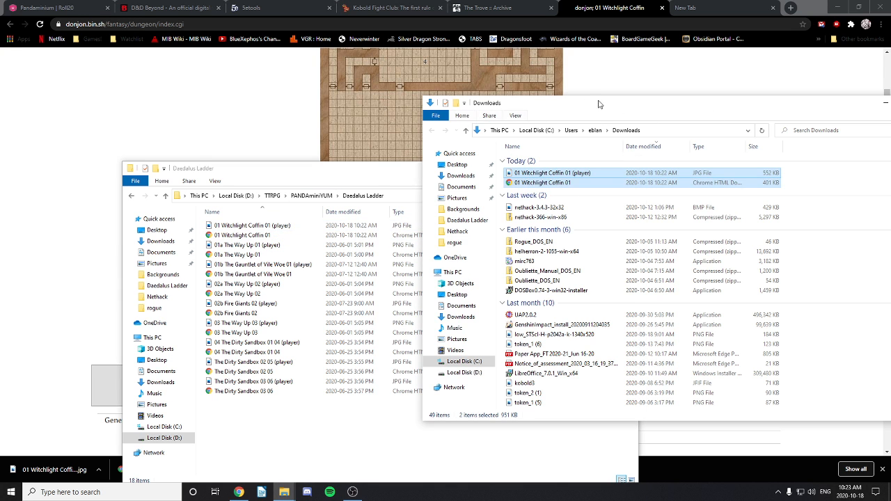
pyautogui.moveTo(594, 108); pyautogui.dragTo(444, 129)
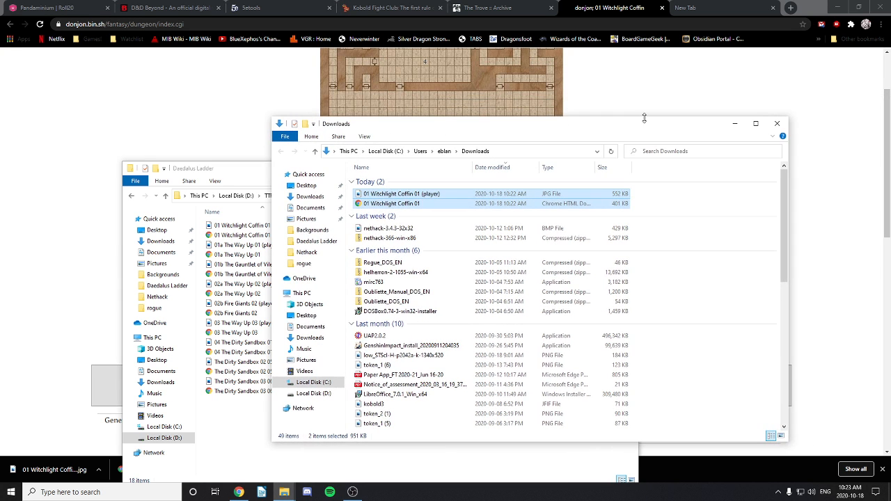
pyautogui.click(777, 124)
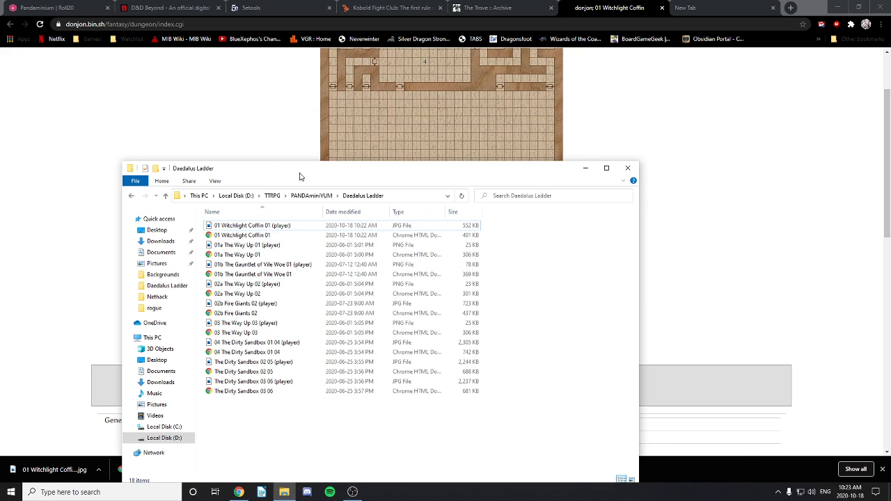
pyautogui.moveTo(298, 174); pyautogui.dragTo(450, 89)
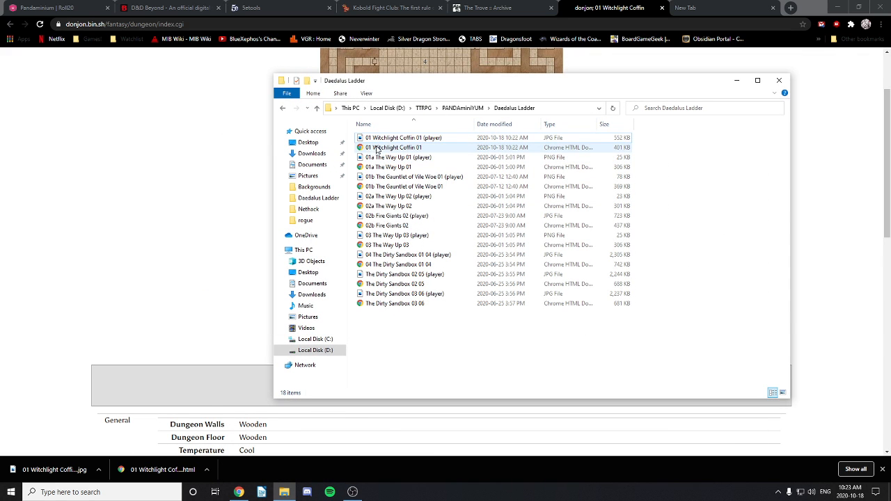
# Step: Rename the player map image to '01c Witchlight Coffin 01 (player)'
pyautogui.click(371, 140)
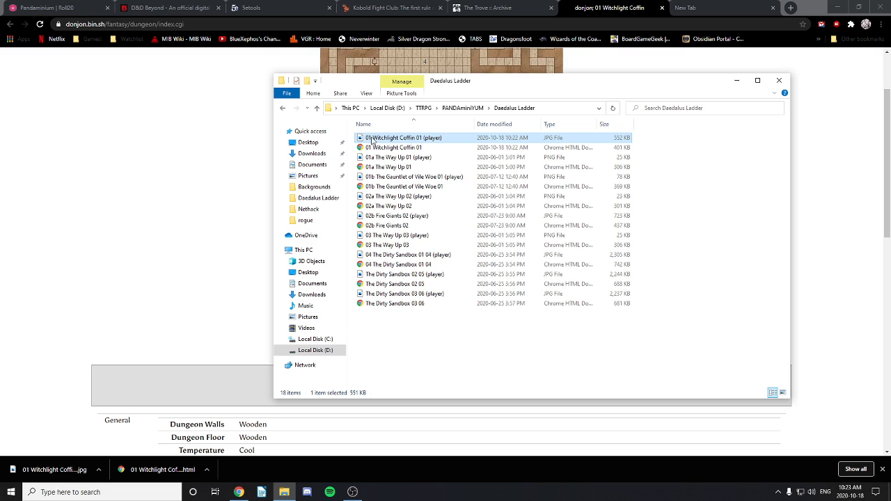
pyautogui.click(371, 139)
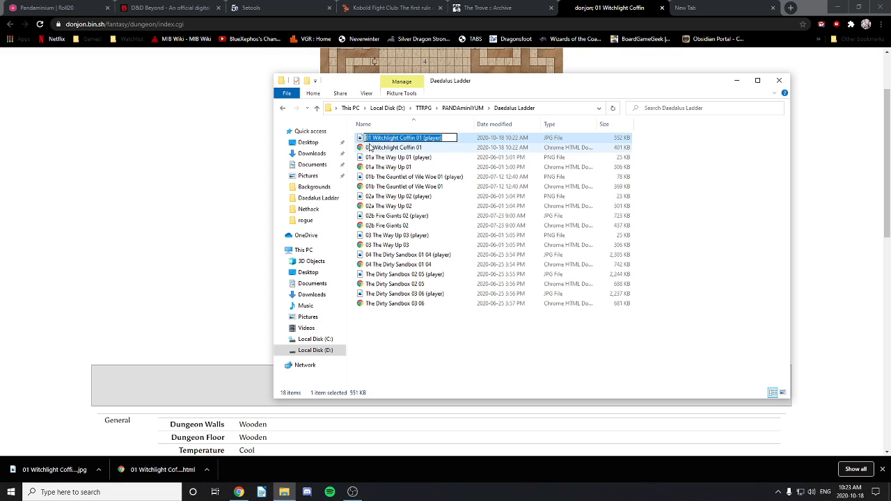
pyautogui.click(371, 138)
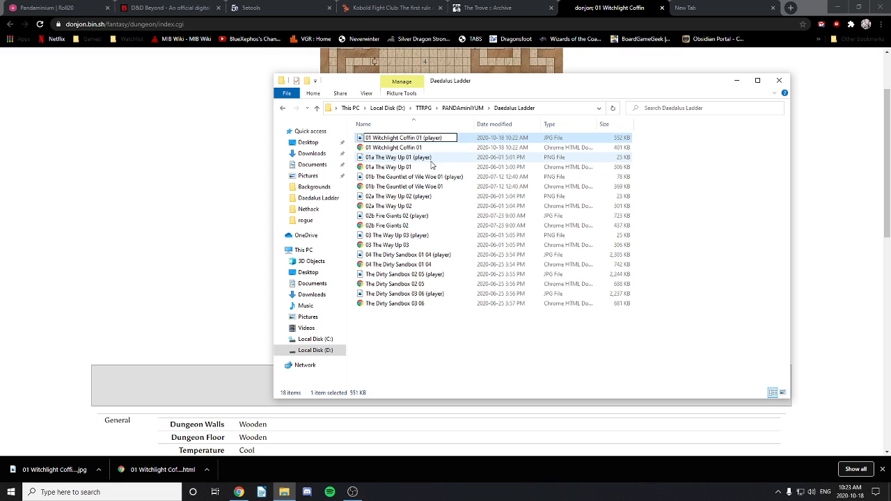
pyautogui.write('c')
pyautogui.click(373, 149)
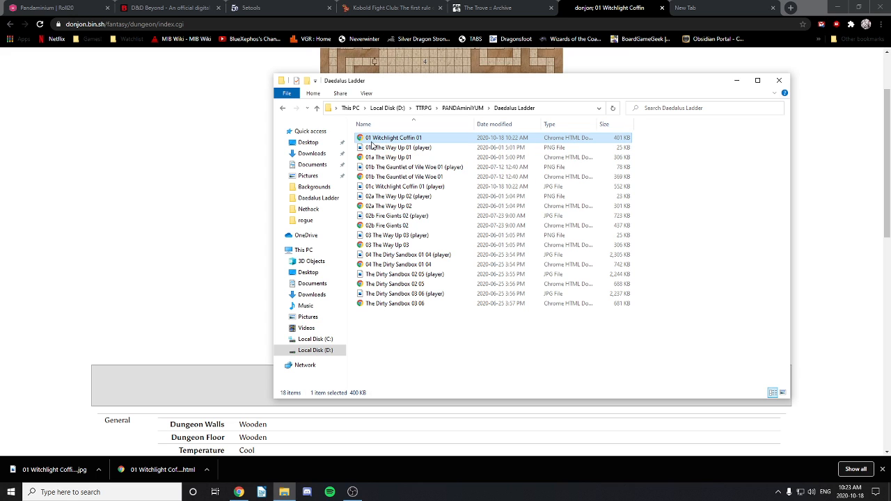
# Step: Rename the Witchlight Coffin HTML file with the 01c prefix
pyautogui.click(373, 139)
pyautogui.click(373, 138)
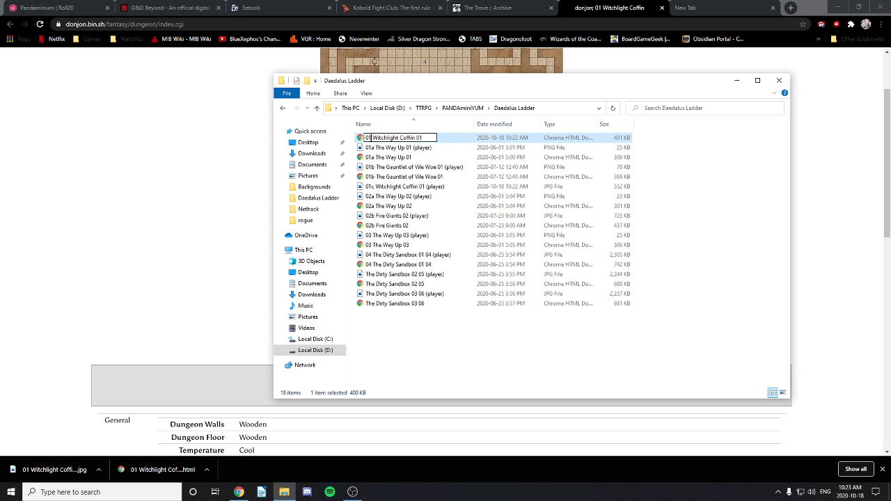
pyautogui.write('c')
pyautogui.press('Return')
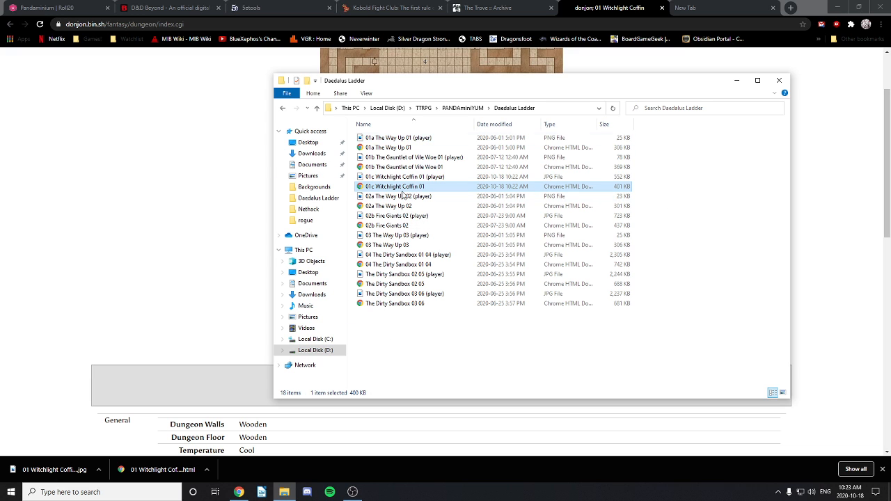
pyautogui.click(865, 9)
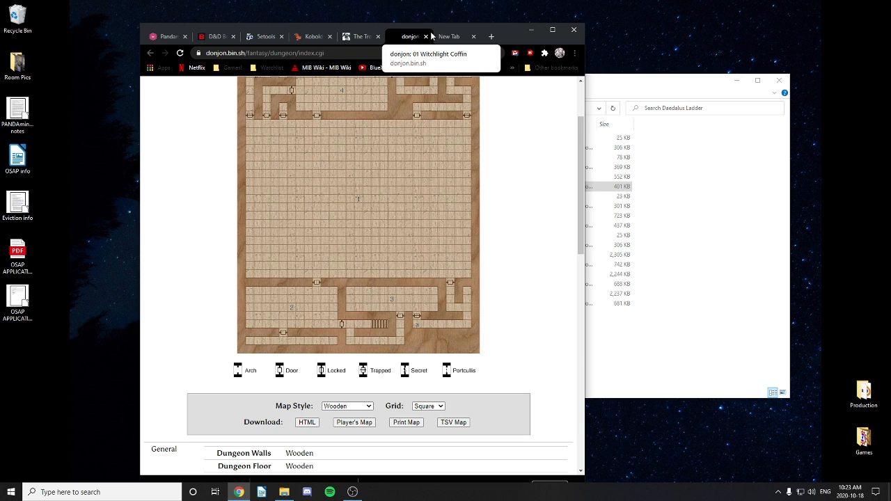
# Step: Put the donjon map in its own right-half window and snap the other Chrome window left
pyautogui.moveTo(411, 36); pyautogui.dragTo(890, 89)
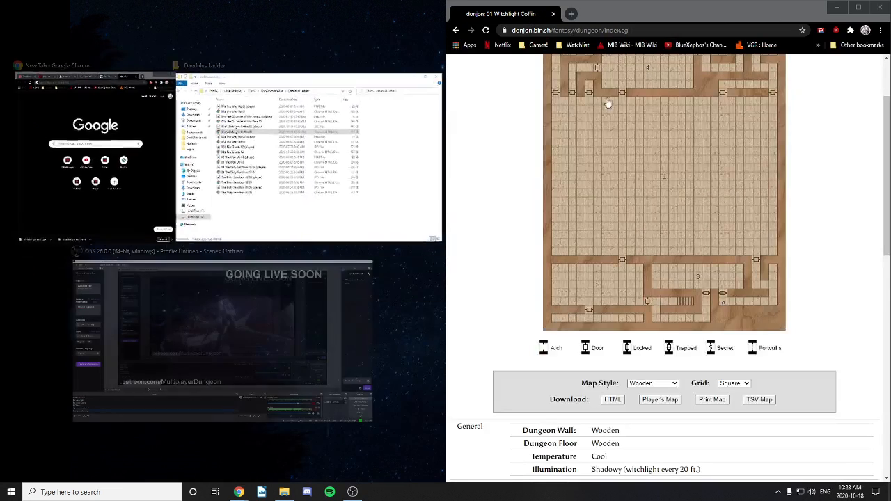
pyautogui.click(97, 157)
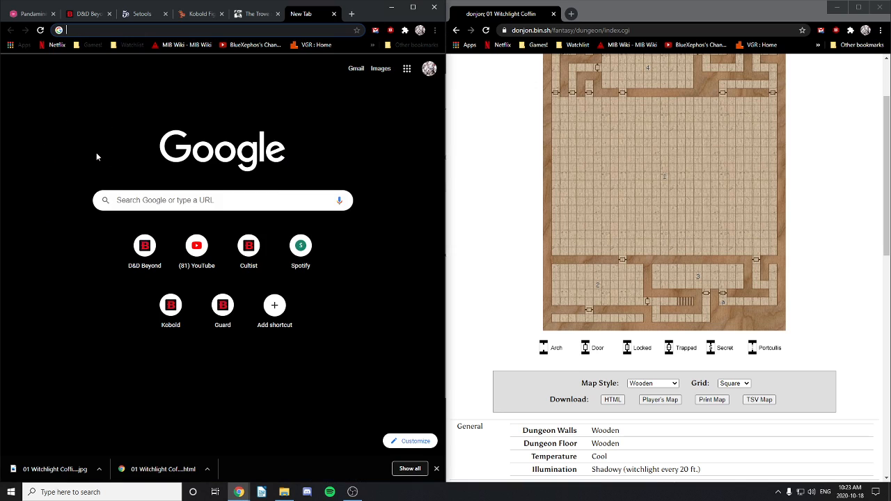
pyautogui.click(333, 14)
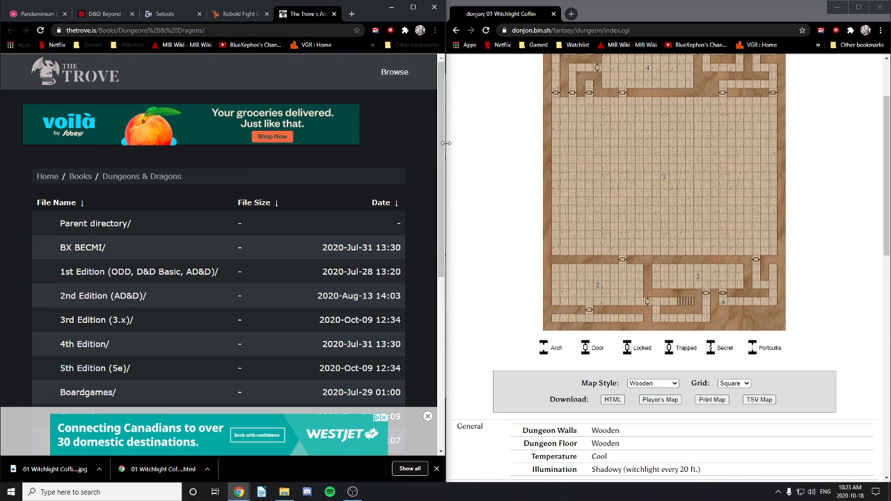
# Step: Widen the left browser window and switch it to the Roll20 game tab
pyautogui.moveTo(445, 144); pyautogui.dragTo(544, 171)
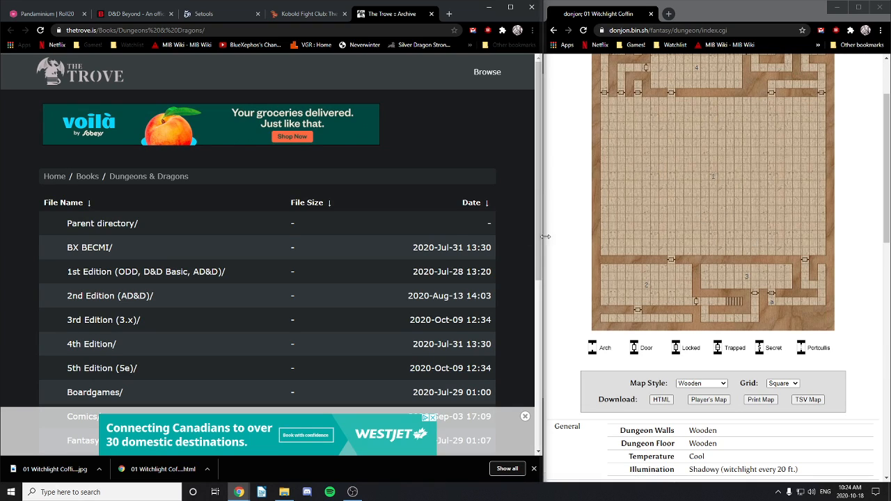
pyautogui.moveTo(543, 239); pyautogui.dragTo(636, 258)
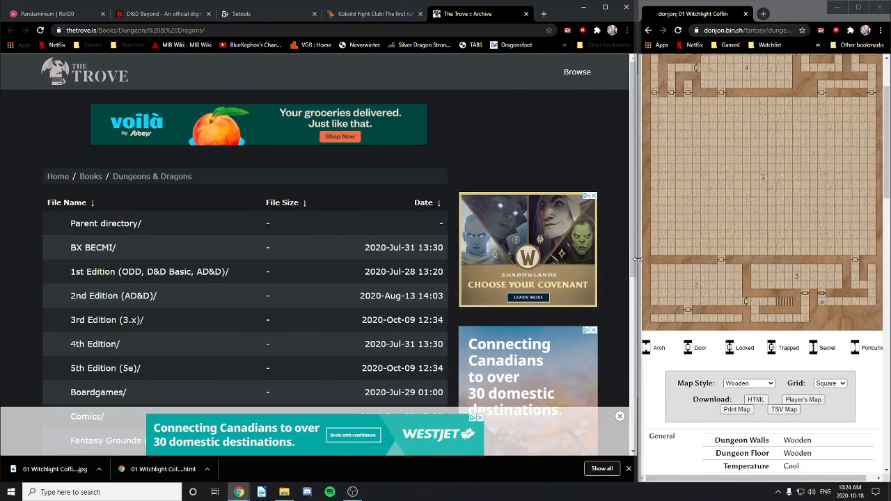
pyautogui.scroll(-5, 745, 261)
pyautogui.scroll(-10, 754, 270)
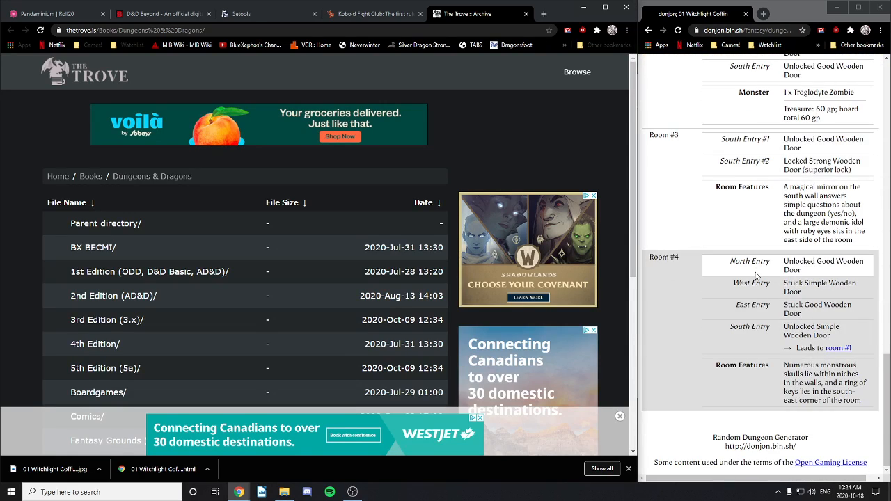
pyautogui.scroll(15, 757, 276)
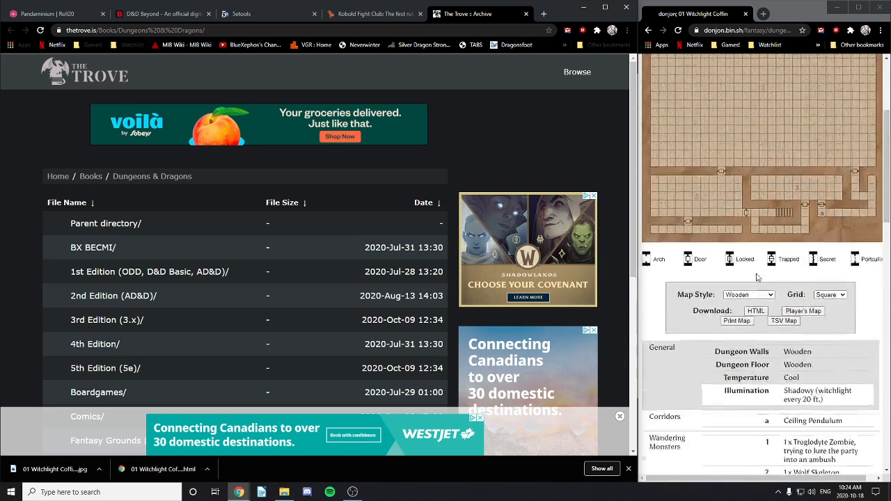
pyautogui.scroll(3, 757, 277)
pyautogui.click(97, 15)
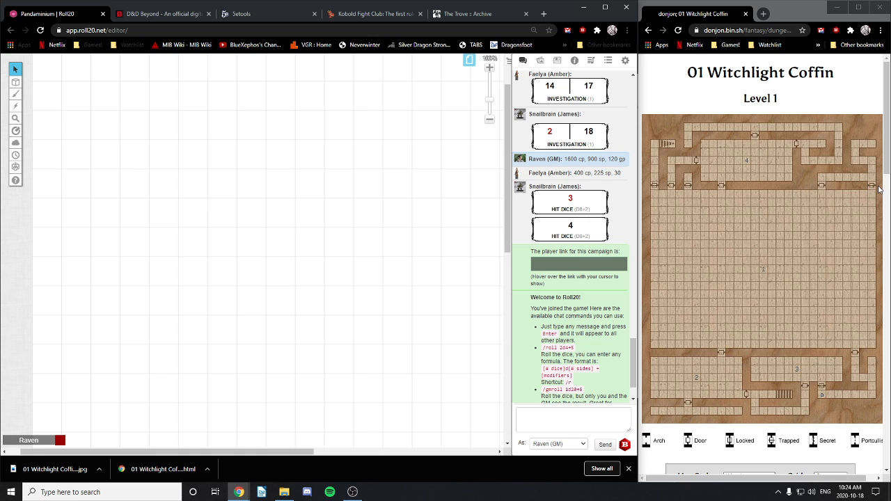
# Step: Load the last blank Untitled page from the page toolbar, then show the page list again
pyautogui.scroll(2, 437, 102)
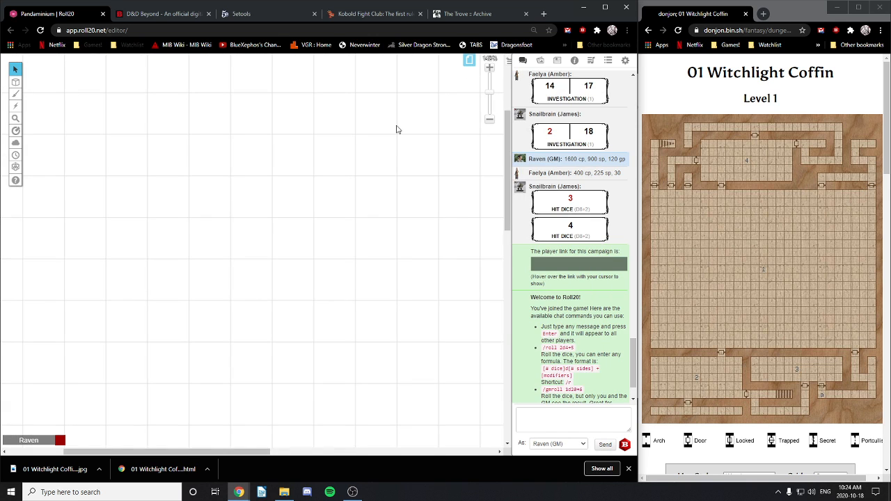
pyautogui.scroll(-2, 397, 130)
pyautogui.click(469, 60)
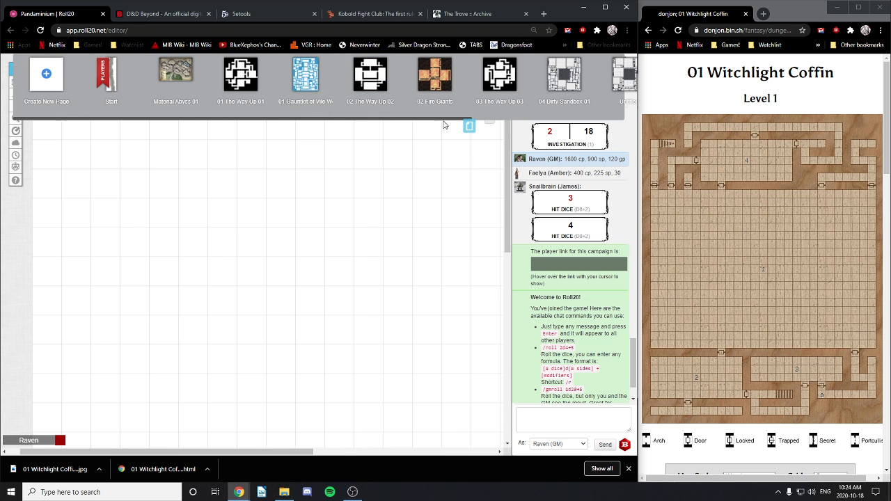
pyautogui.moveTo(443, 119); pyautogui.dragTo(637, 128)
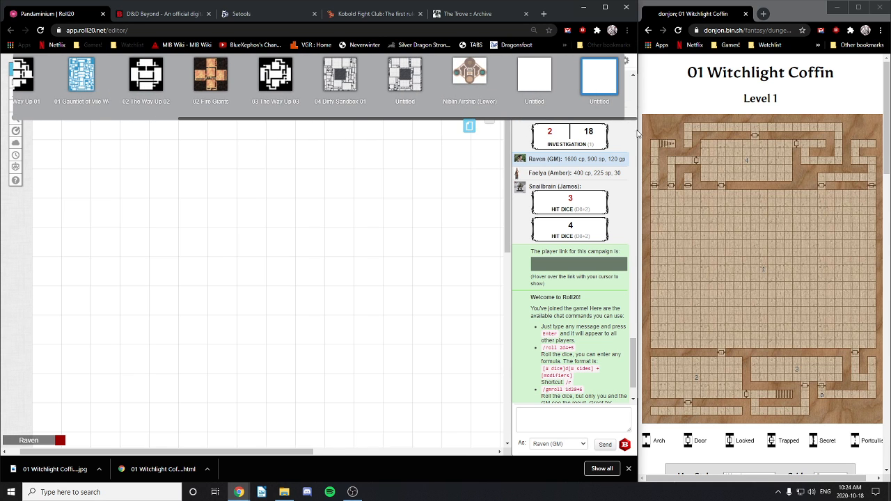
pyautogui.click(604, 81)
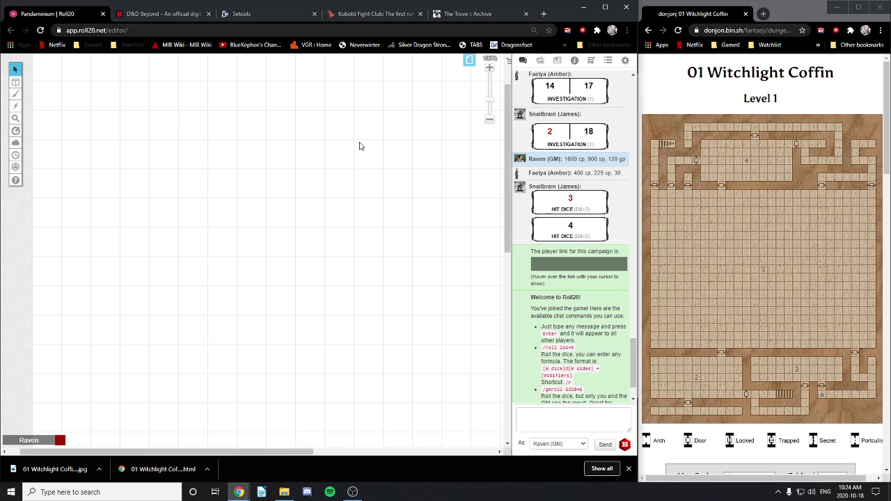
pyautogui.click(468, 60)
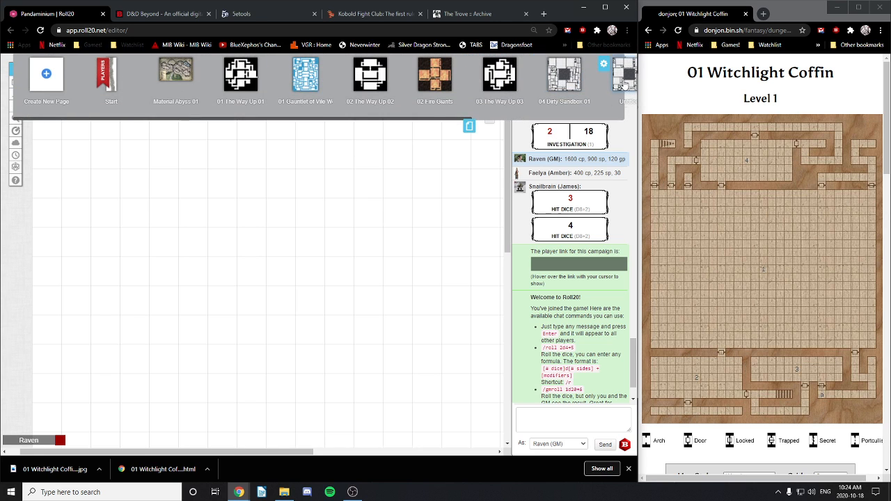
pyautogui.moveTo(421, 119); pyautogui.dragTo(623, 126)
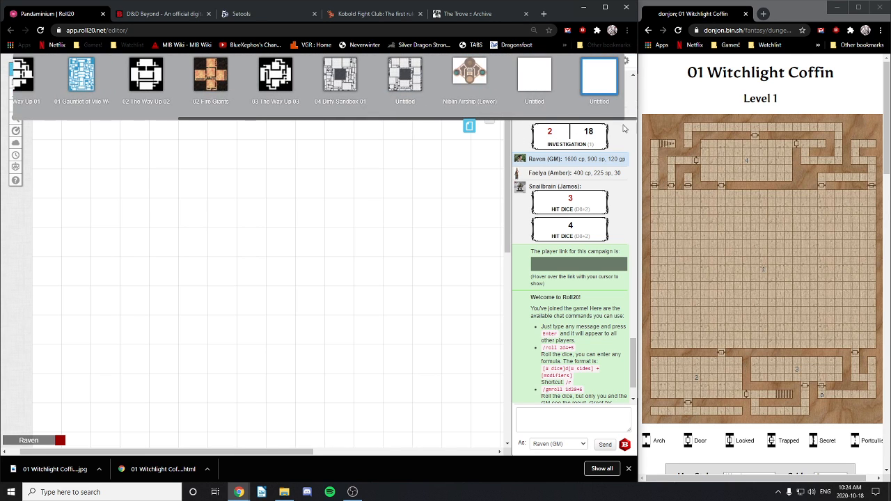
# Step: Open the last Untitled page's settings and set its height to 37 cells
pyautogui.click(574, 64)
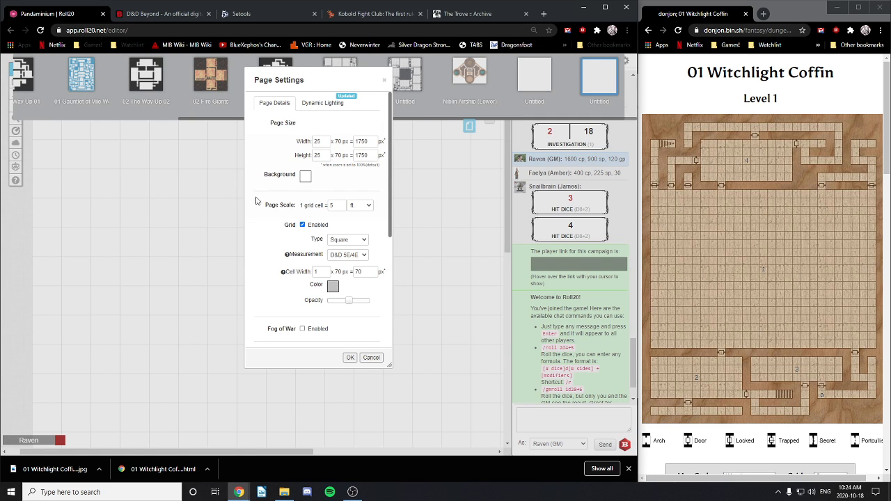
pyautogui.moveTo(323, 141); pyautogui.dragTo(305, 147)
pyautogui.moveTo(656, 202)
pyautogui.moveTo(322, 157); pyautogui.dragTo(290, 152)
pyautogui.write('37')
pyautogui.click(330, 186)
# Step: Enable fog of war, advanced fog, dynamic lighting with line of sight, and Only Update on Drop
pyautogui.scroll(-3, 335, 261)
pyautogui.click(302, 142)
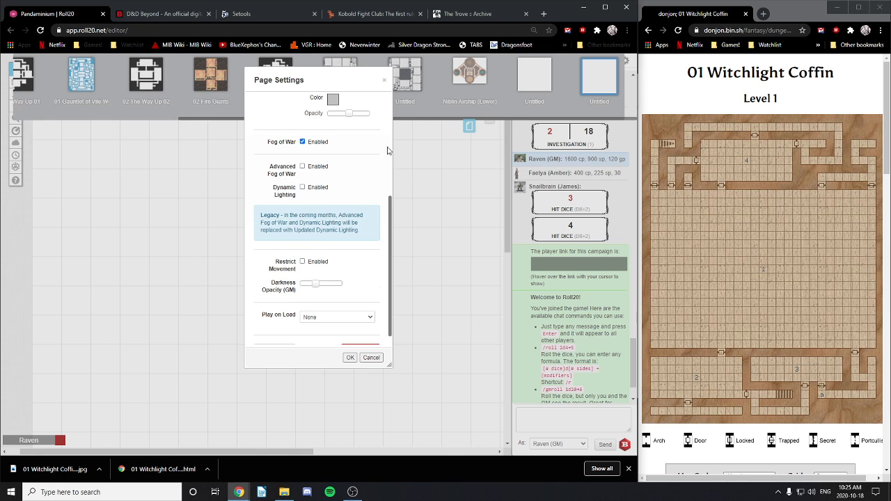
pyautogui.click(302, 166)
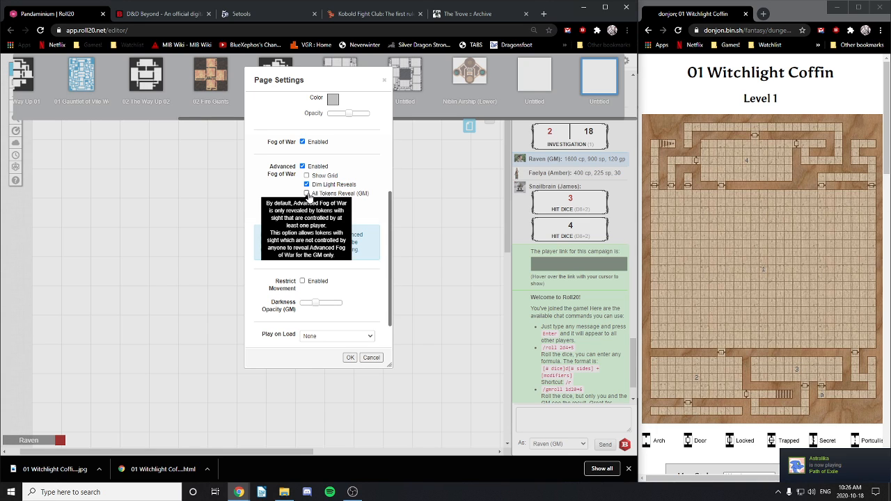
pyautogui.click(307, 193)
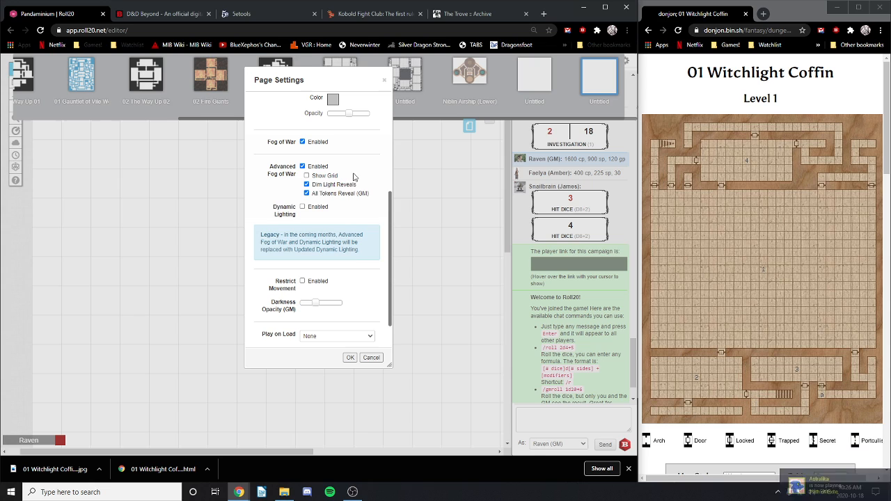
pyautogui.click(302, 207)
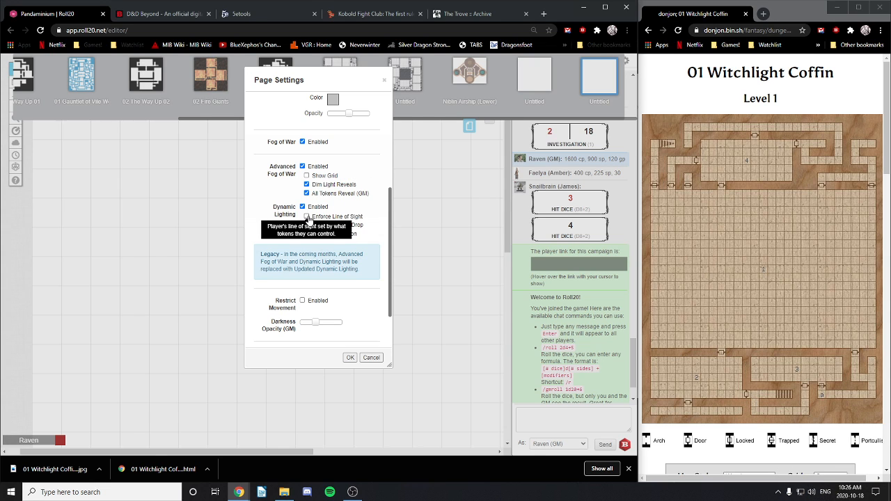
pyautogui.click(306, 217)
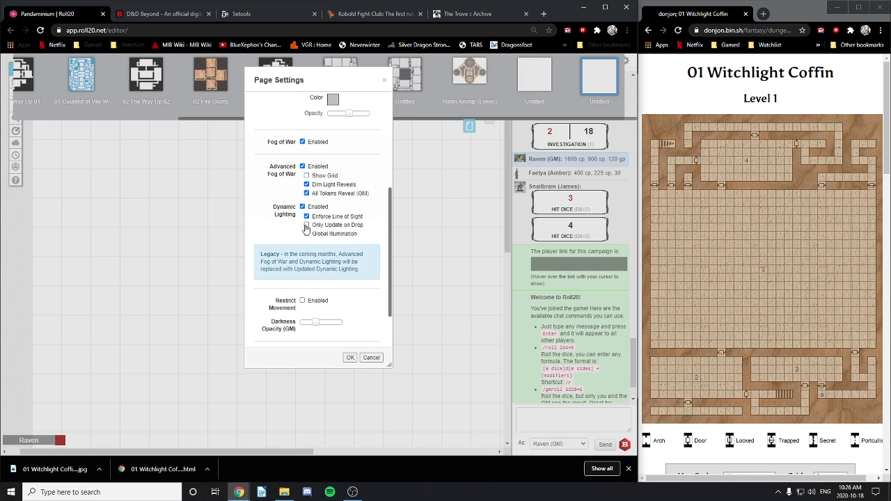
pyautogui.click(306, 225)
# Step: Enable Restrict Movement, lower the GM darkness opacity slightly, and save the page settings
pyautogui.scroll(-1, 319, 263)
pyautogui.click(303, 247)
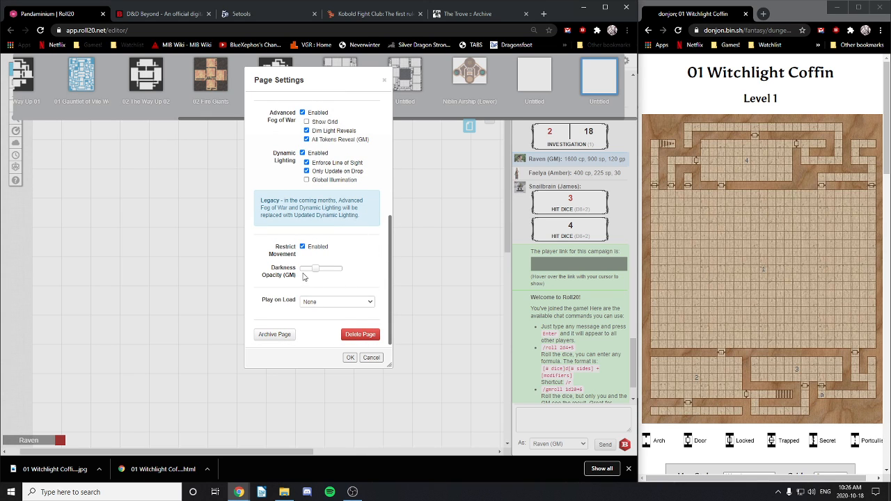
pyautogui.moveTo(316, 269); pyautogui.dragTo(310, 269)
pyautogui.scroll(10, 355, 267)
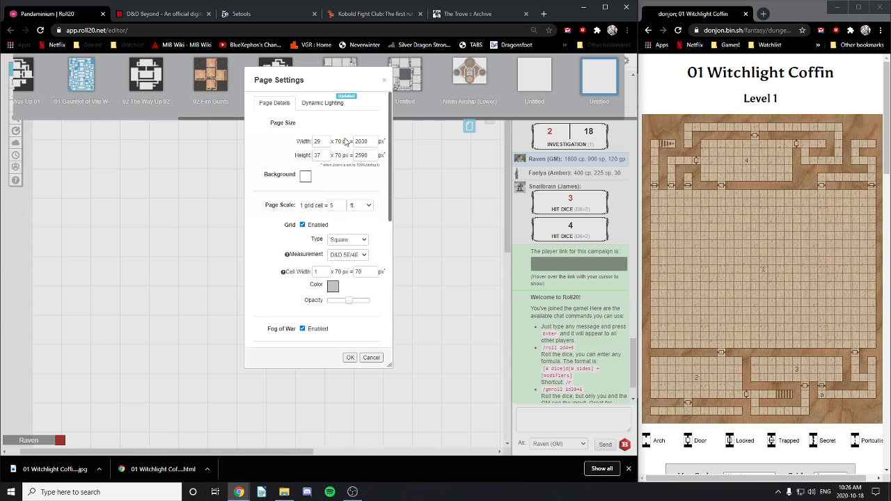
pyautogui.click(311, 106)
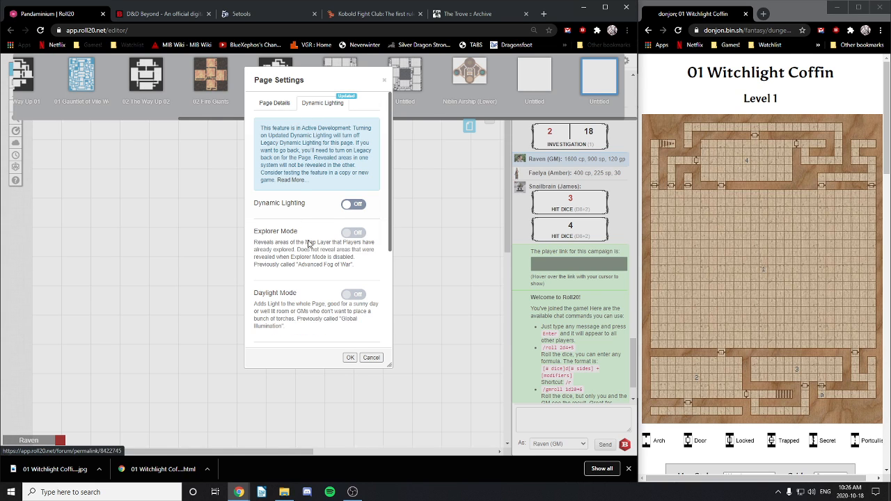
pyautogui.click(274, 103)
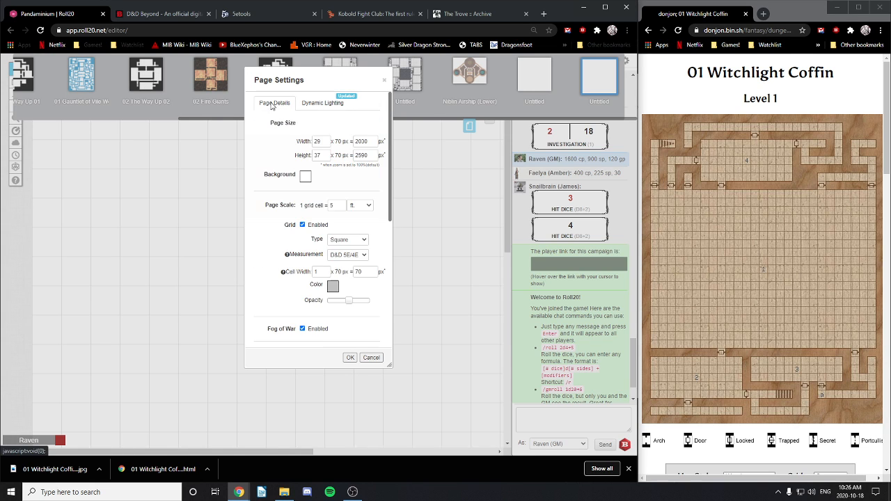
pyautogui.scroll(-10, 295, 306)
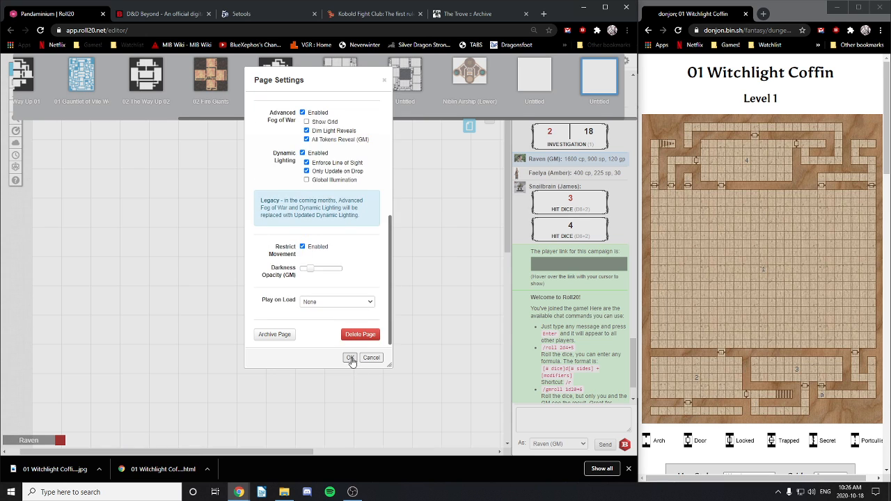
pyautogui.click(350, 358)
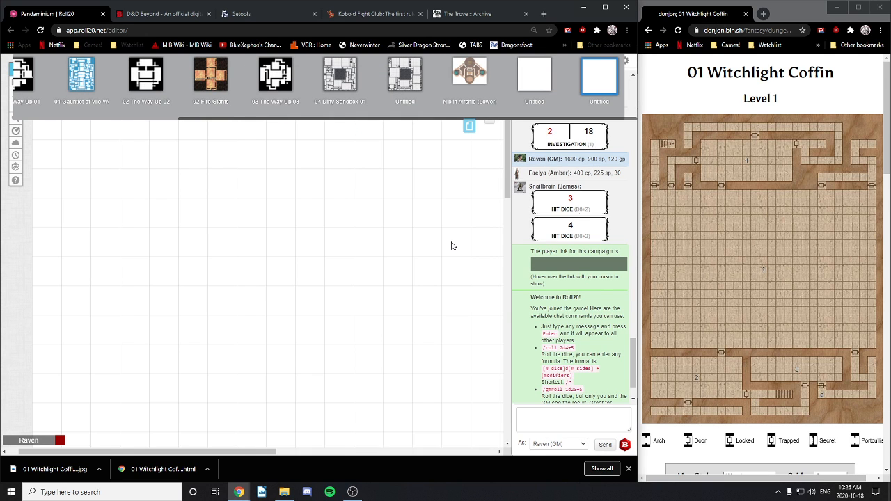
# Step: Drop the '01c Witchlight Coffin 01 (player)' JPG from File Explorer onto the Roll20 page
pyautogui.click(488, 121)
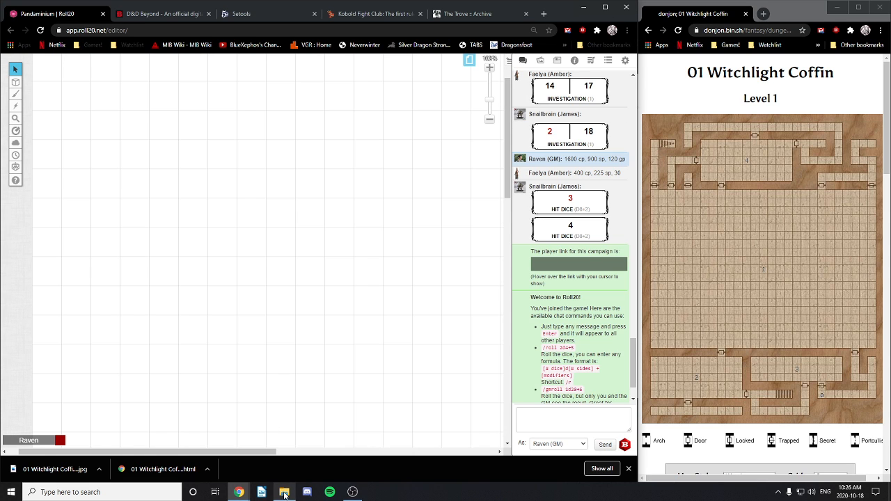
pyautogui.click(285, 492)
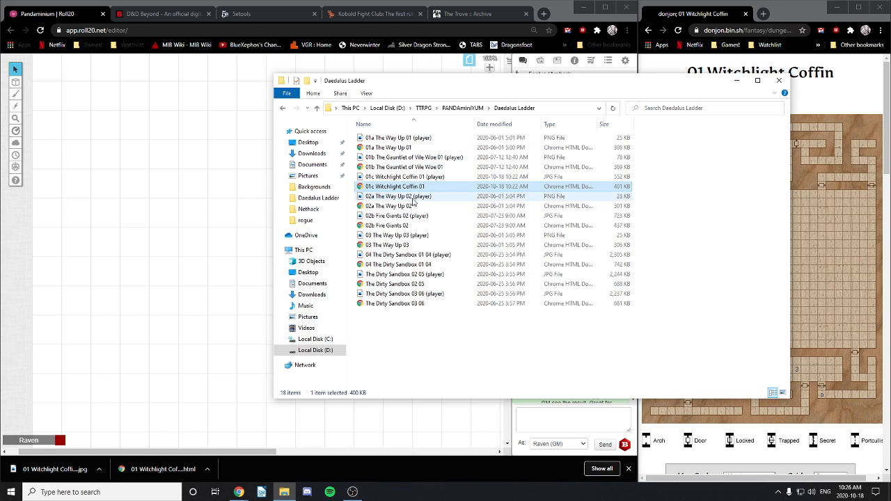
pyautogui.moveTo(417, 177)
pyautogui.mouseDown()
pyautogui.moveTo(154, 224)
pyautogui.moveTo(106, 127)
pyautogui.moveTo(64, 102)
pyautogui.moveTo(414, 151)
pyautogui.moveTo(396, 174)
pyautogui.moveTo(403, 183)
pyautogui.mouseUp()
pyautogui.click(184, 275)
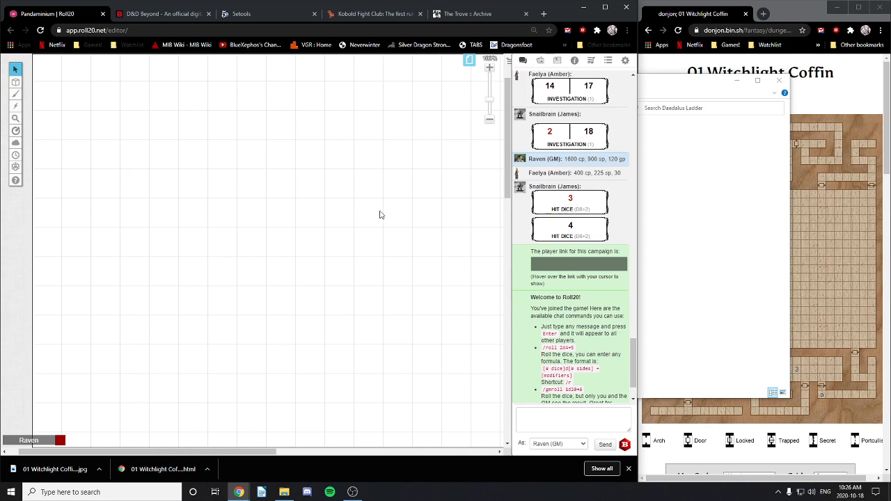
pyautogui.moveTo(507, 162); pyautogui.dragTo(508, 131)
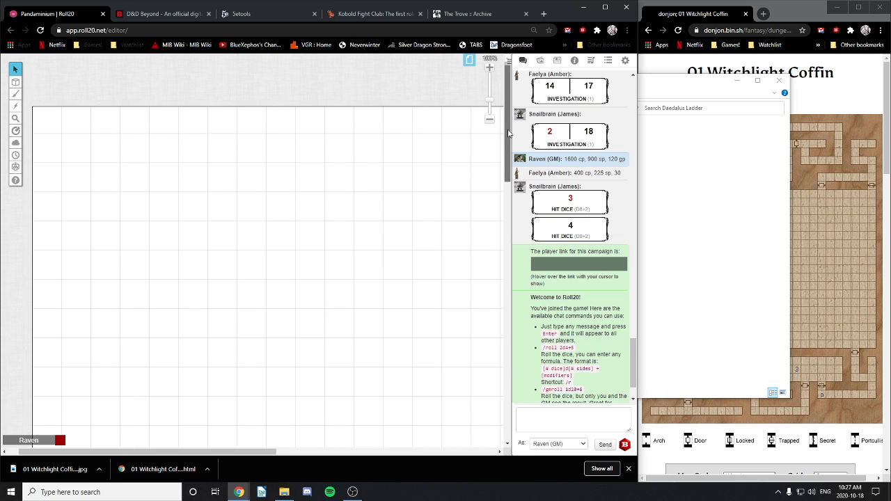
pyautogui.click(672, 91)
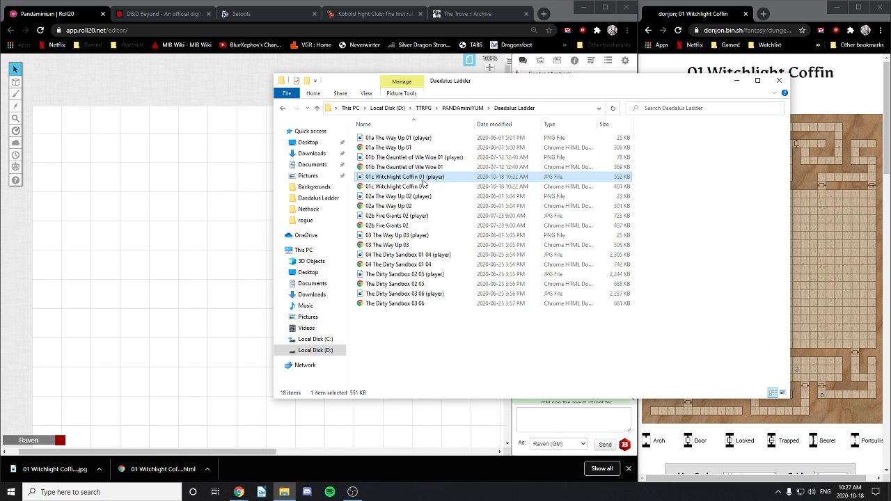
pyautogui.moveTo(413, 180); pyautogui.dragTo(52, 134)
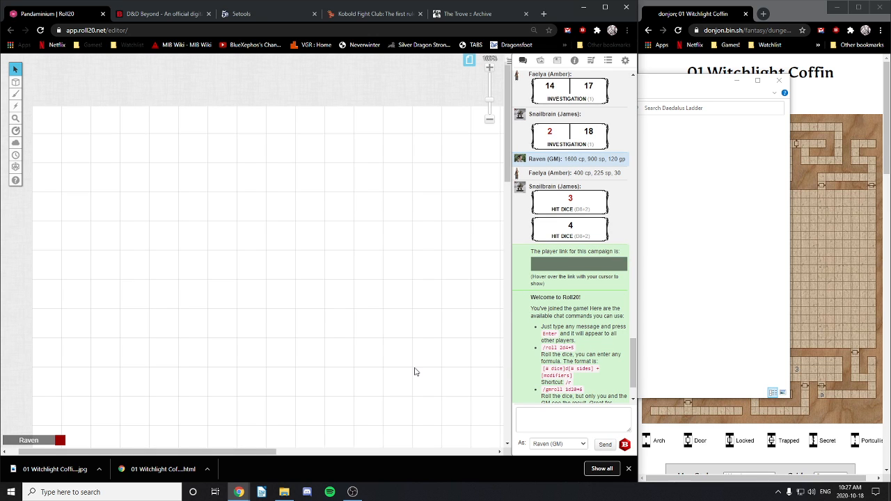
# Step: Zoom around the blank canvas and toggle between the map and token layers
pyautogui.scroll(-5, 380, 320)
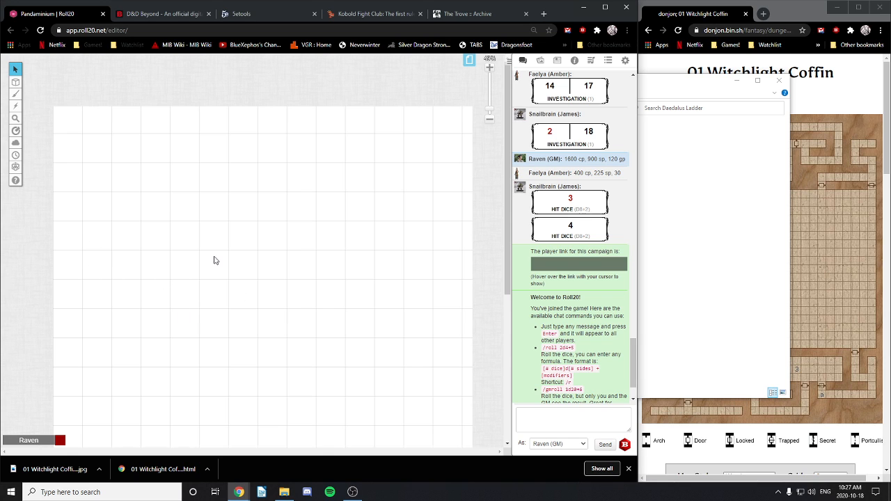
pyautogui.scroll(-2, 217, 263)
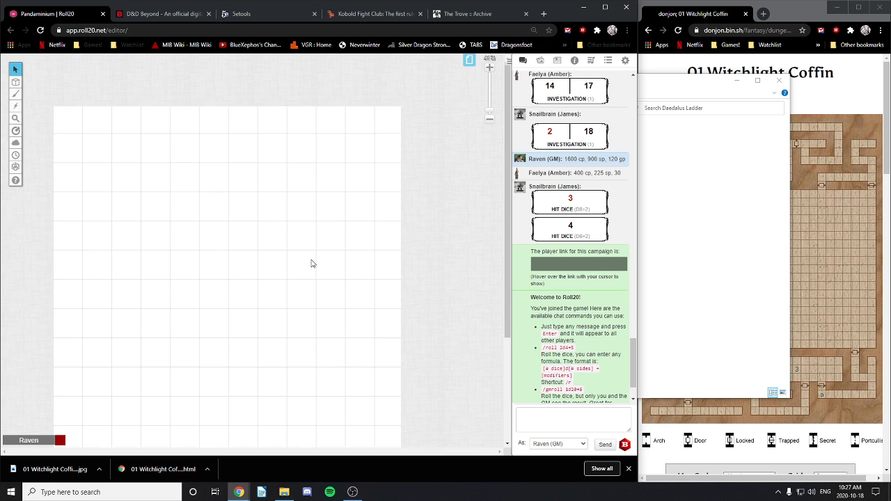
pyautogui.scroll(-3, 282, 273)
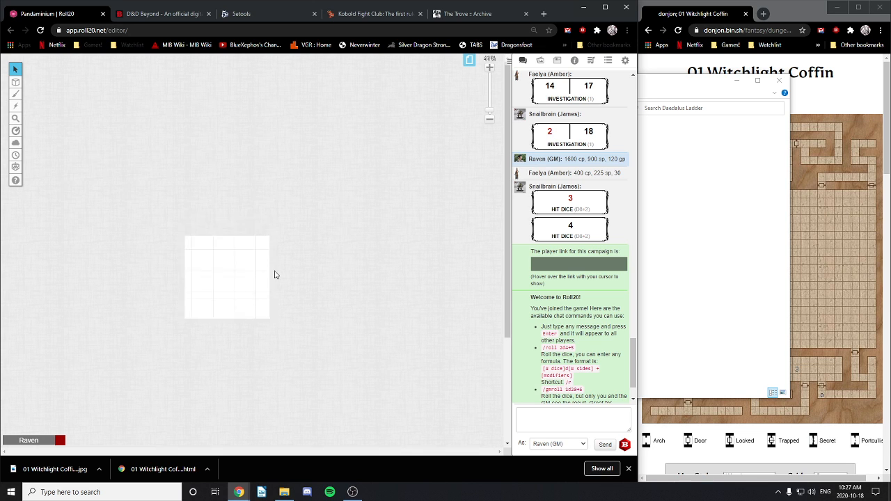
pyautogui.scroll(3, 94, 173)
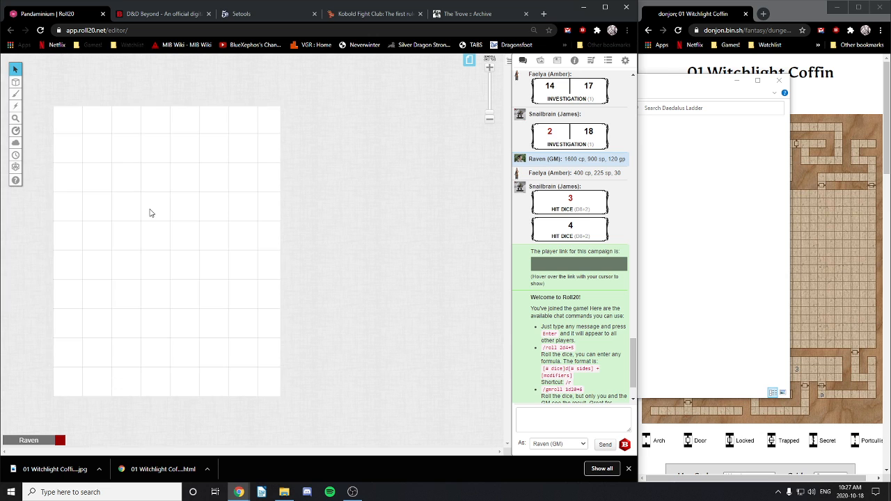
pyautogui.scroll(1, 172, 227)
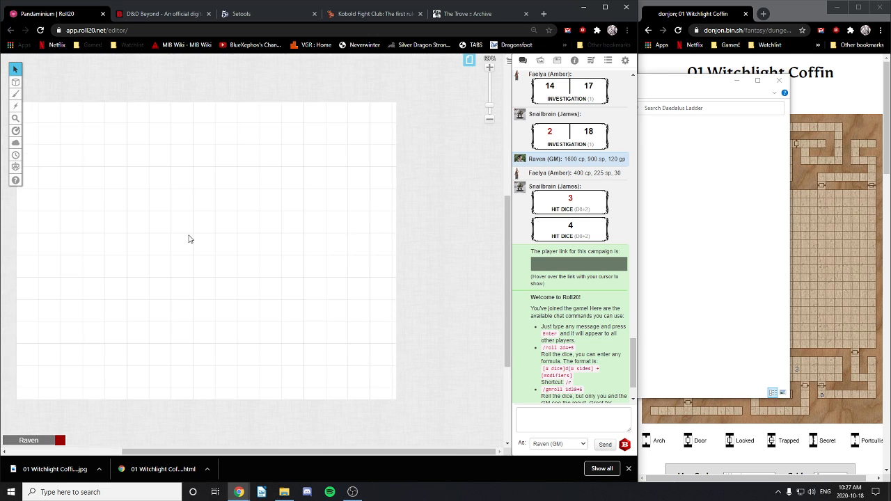
pyautogui.scroll(-1, 164, 243)
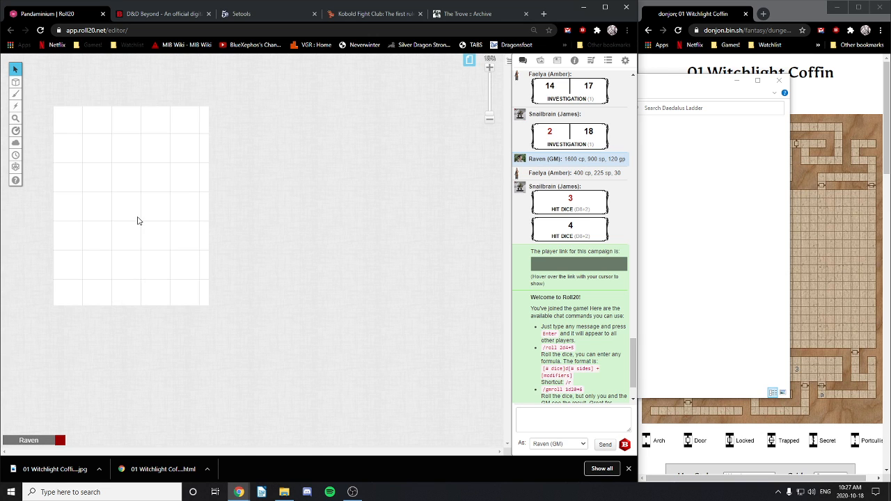
pyautogui.scroll(5, 140, 221)
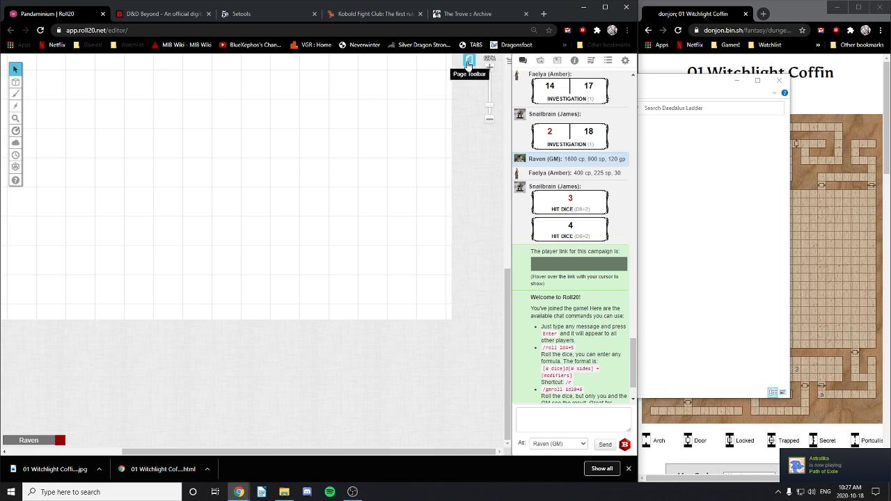
pyautogui.moveTo(508, 332); pyautogui.dragTo(503, 193)
pyautogui.moveTo(15, 84)
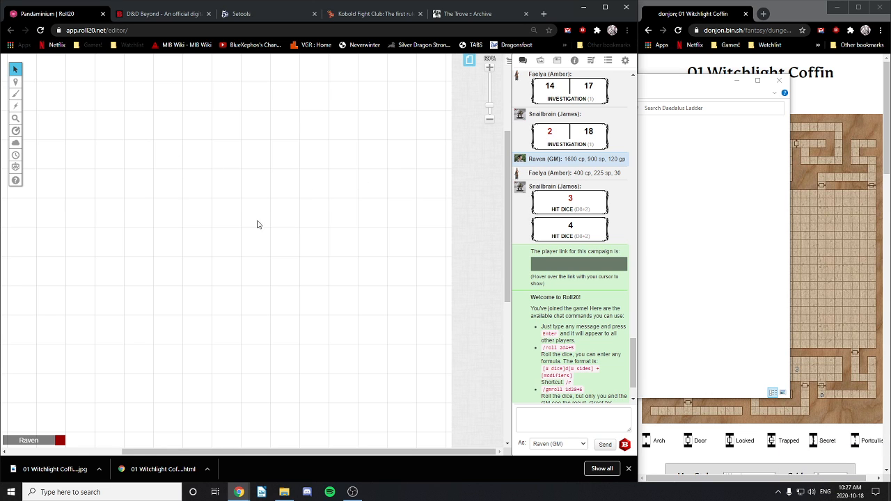
pyautogui.click(46, 79)
pyautogui.click(46, 90)
# Step: Check the current page's thumbnail in the page toolbar, then hide the toolbar
pyautogui.scroll(-5, 206, 248)
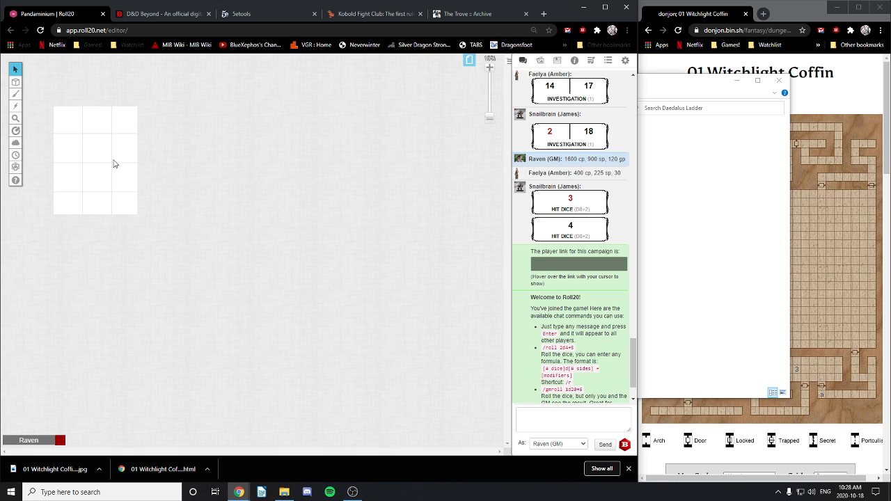
pyautogui.click(470, 61)
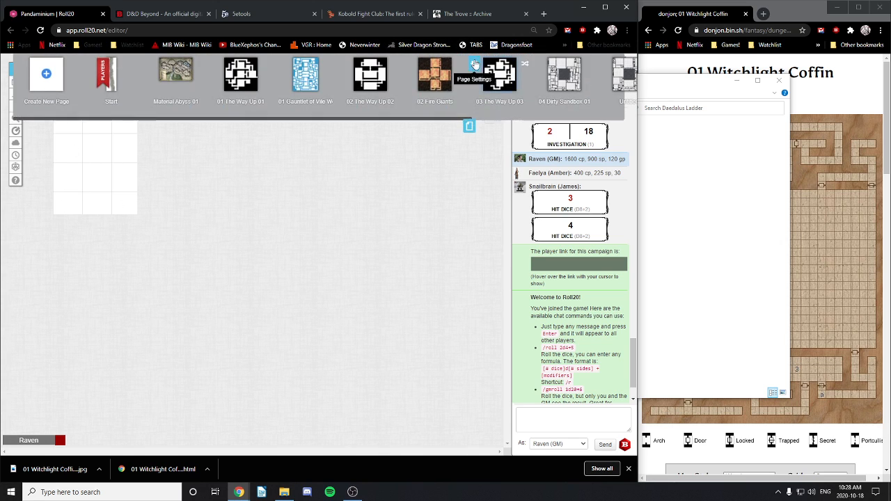
pyautogui.moveTo(431, 121); pyautogui.dragTo(624, 117)
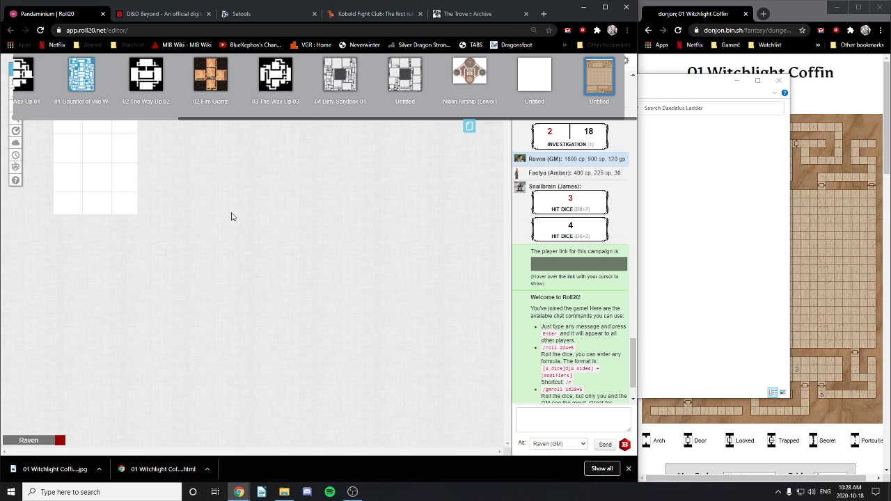
pyautogui.click(469, 126)
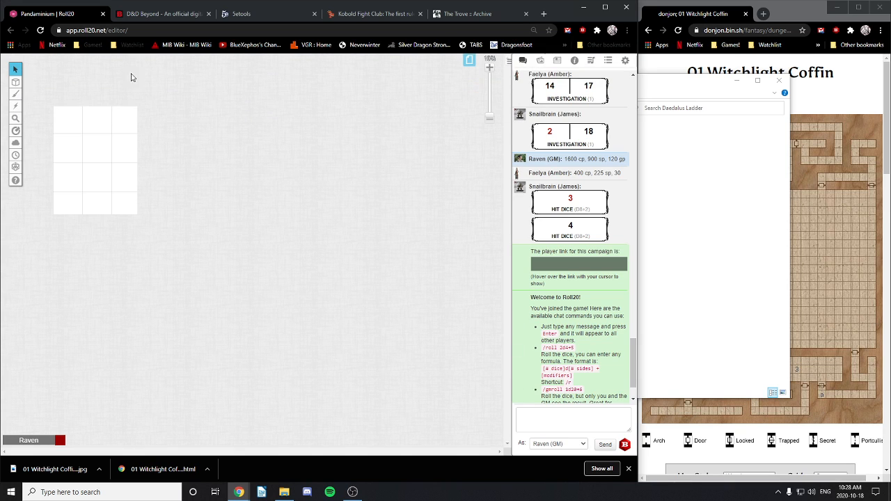
# Step: Reload the editor, move the dungeon map image to the Map layer, and make that layer active
pyautogui.click(40, 30)
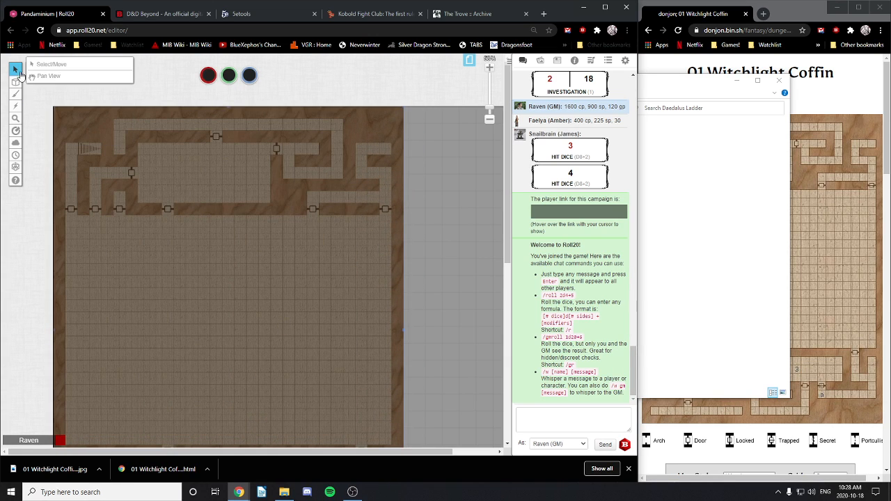
pyautogui.rightClick(283, 247)
pyautogui.moveTo(314, 242)
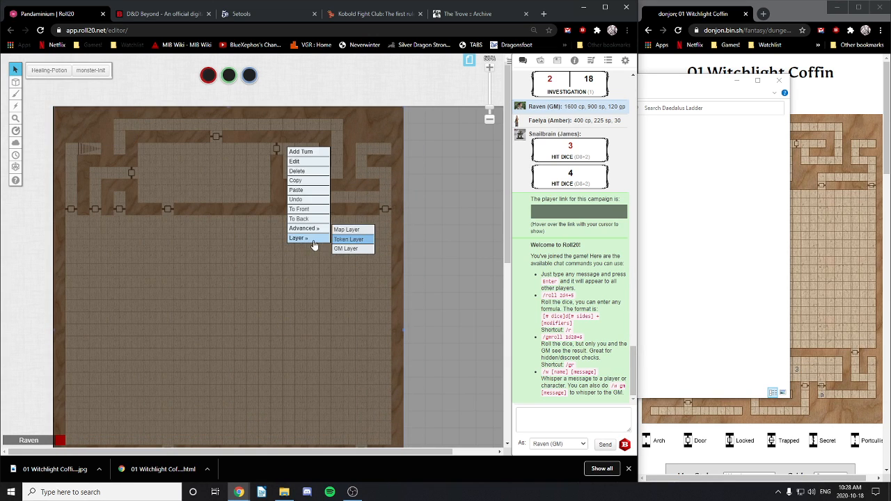
pyautogui.click(351, 229)
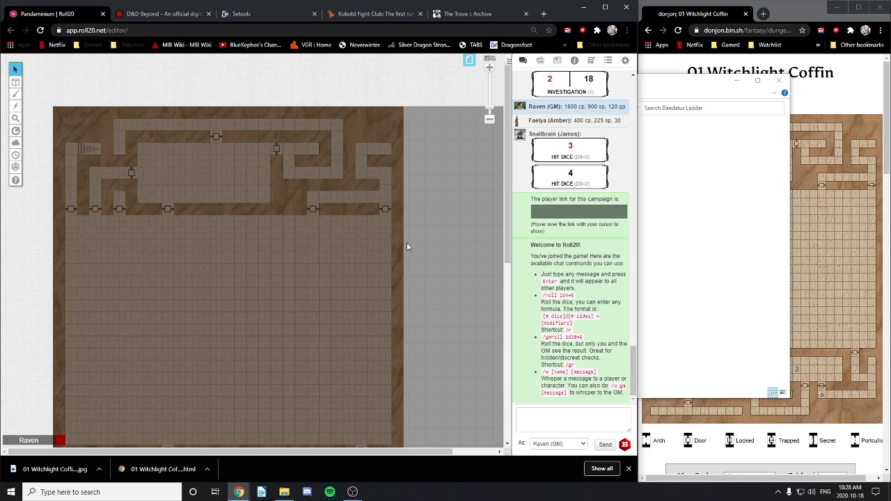
pyautogui.moveTo(14, 81)
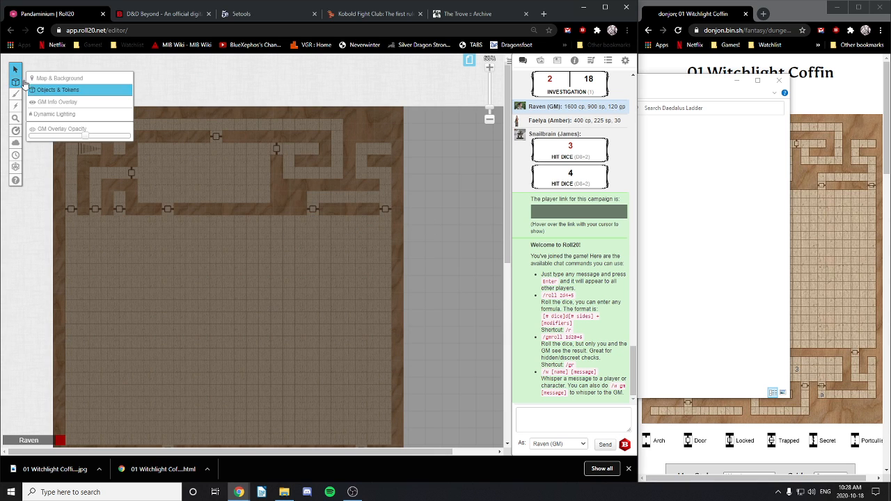
pyautogui.click(63, 75)
pyautogui.scroll(-5, 362, 317)
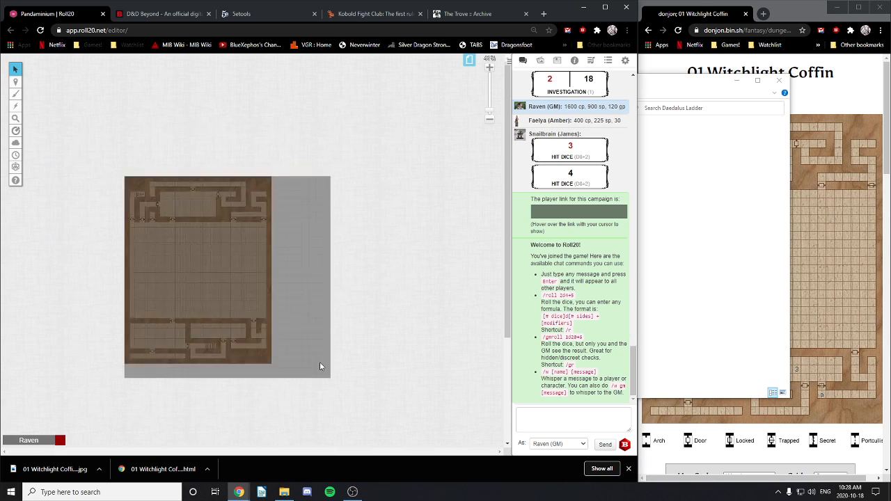
# Step: Stretch the dungeon map over the page, pulling its bottom edge down to the page bottom
pyautogui.click(139, 217)
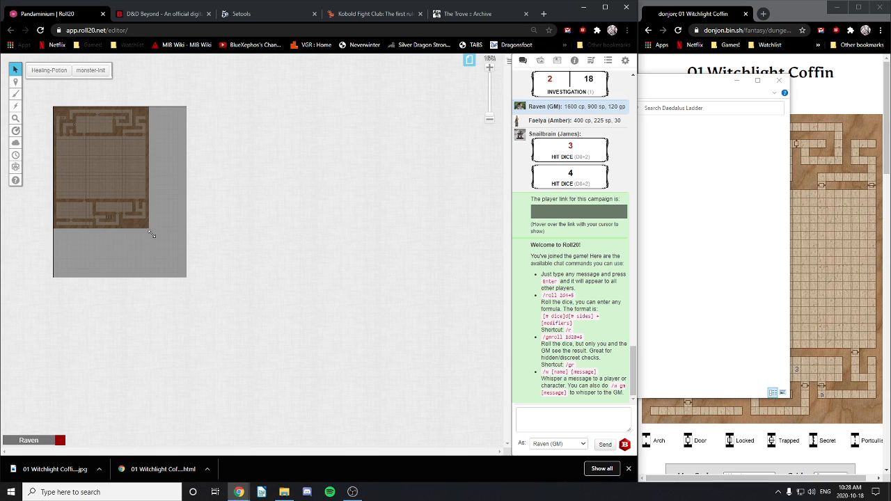
pyautogui.moveTo(152, 235); pyautogui.dragTo(185, 284)
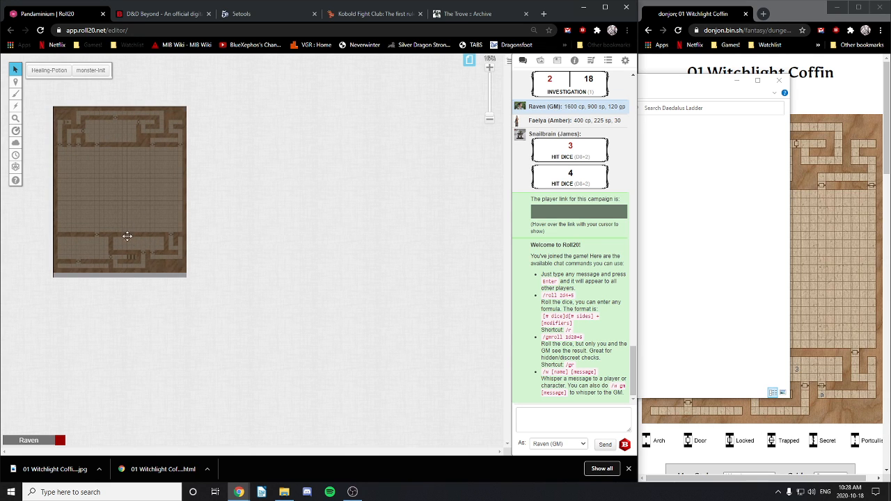
pyautogui.scroll(5, 128, 236)
pyautogui.scroll(-2, 180, 270)
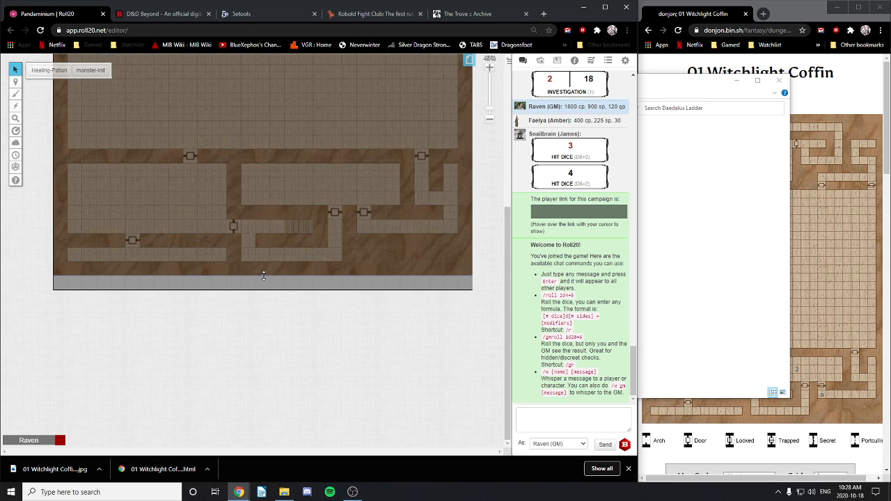
pyautogui.moveTo(263, 277); pyautogui.dragTo(264, 289)
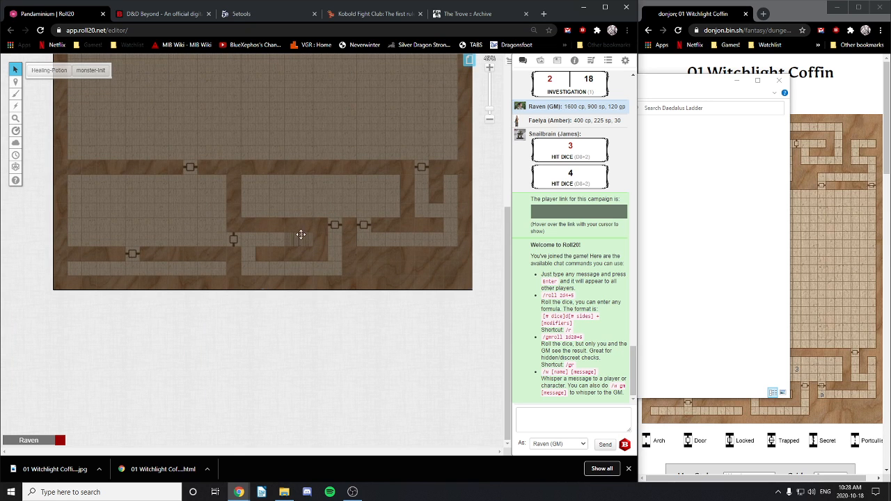
pyautogui.scroll(4, 300, 234)
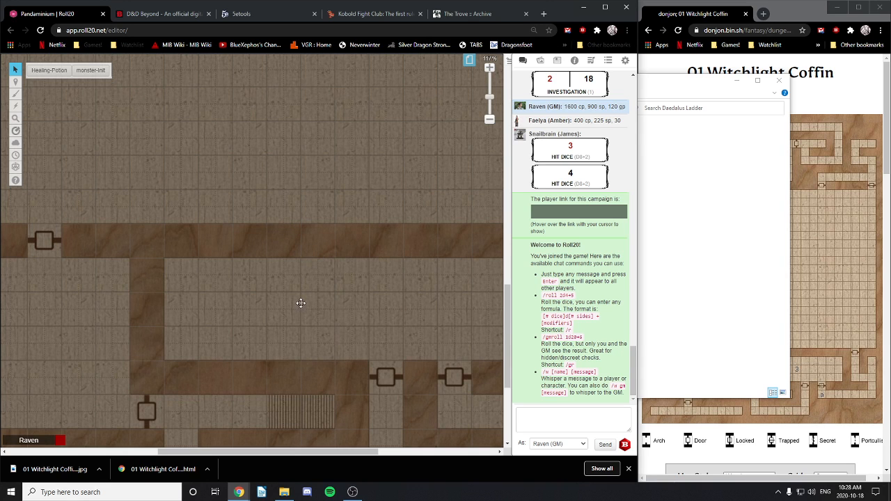
pyautogui.moveTo(54, 330); pyautogui.dragTo(217, 320)
pyautogui.moveTo(64, 375); pyautogui.dragTo(234, 284)
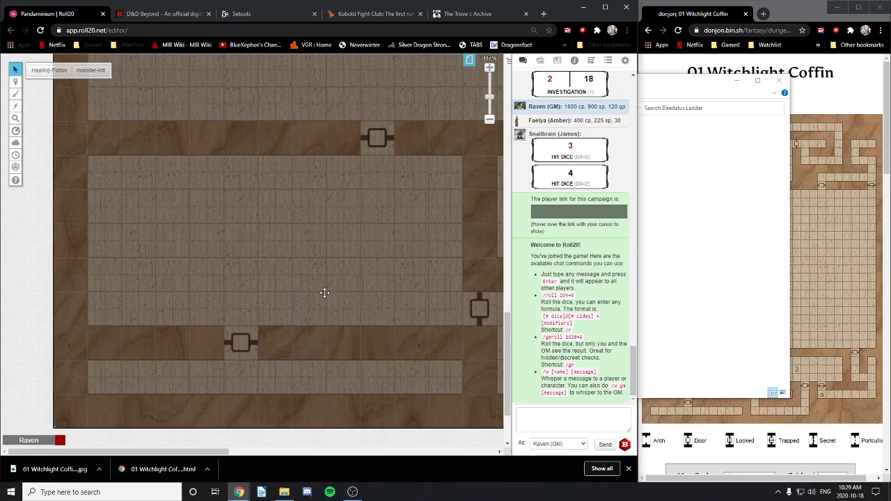
pyautogui.moveTo(355, 356); pyautogui.dragTo(44, 290)
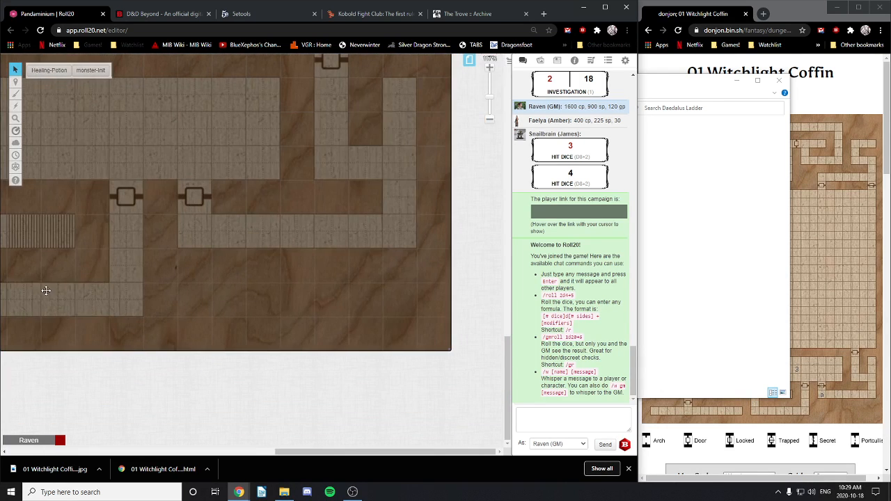
pyautogui.scroll(5, 400, 266)
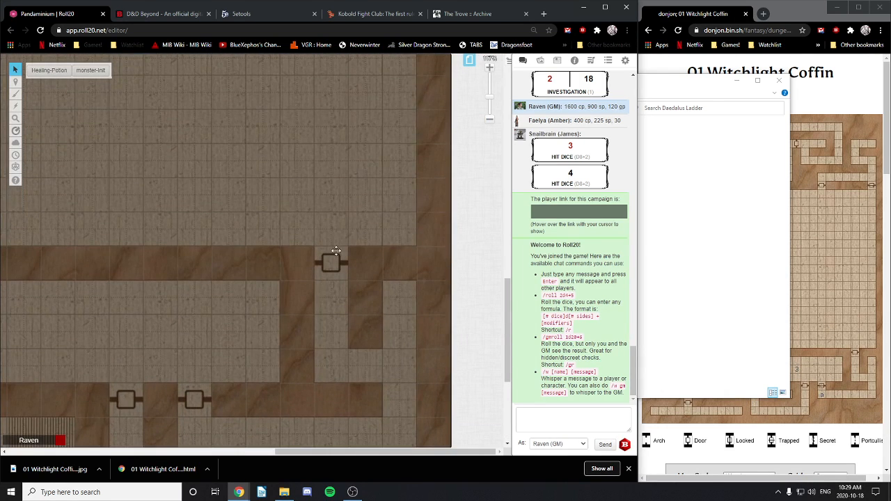
pyautogui.scroll(4, 363, 214)
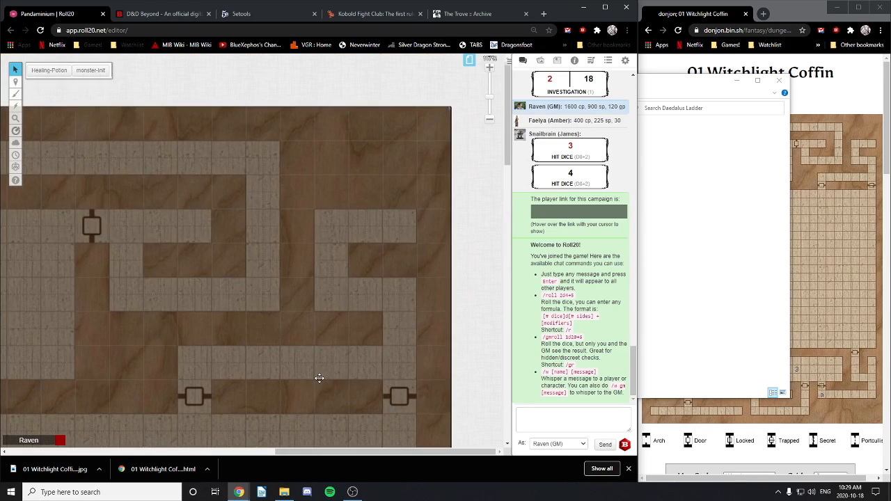
pyautogui.moveTo(36, 337); pyautogui.dragTo(341, 325)
pyautogui.moveTo(83, 312); pyautogui.dragTo(266, 439)
pyautogui.moveTo(82, 272); pyautogui.dragTo(228, 285)
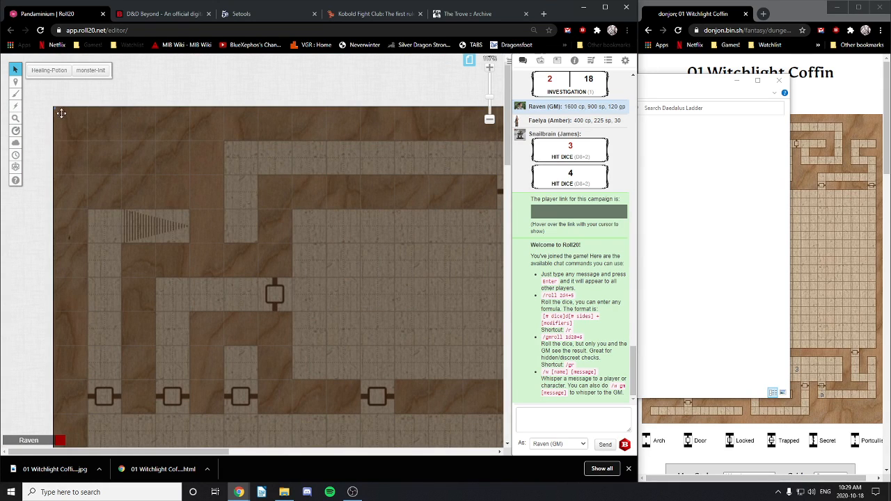
pyautogui.moveTo(55, 110)
pyautogui.mouseDown()
pyautogui.moveTo(81, 140)
pyautogui.moveTo(59, 106)
pyautogui.mouseUp()
# Step: Align the map's top-left, top-right and bottom-right corners with the page edges
pyautogui.moveTo(372, 201); pyautogui.dragTo(206, 214)
pyautogui.hscroll(6, 462, 151)
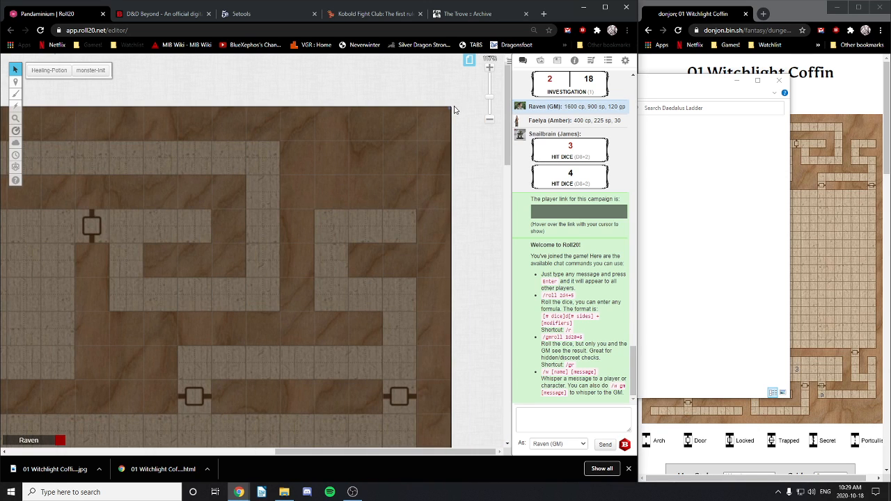
pyautogui.moveTo(450, 108); pyautogui.dragTo(453, 116)
pyautogui.scroll(-6, 362, 209)
pyautogui.scroll(-2, 353, 254)
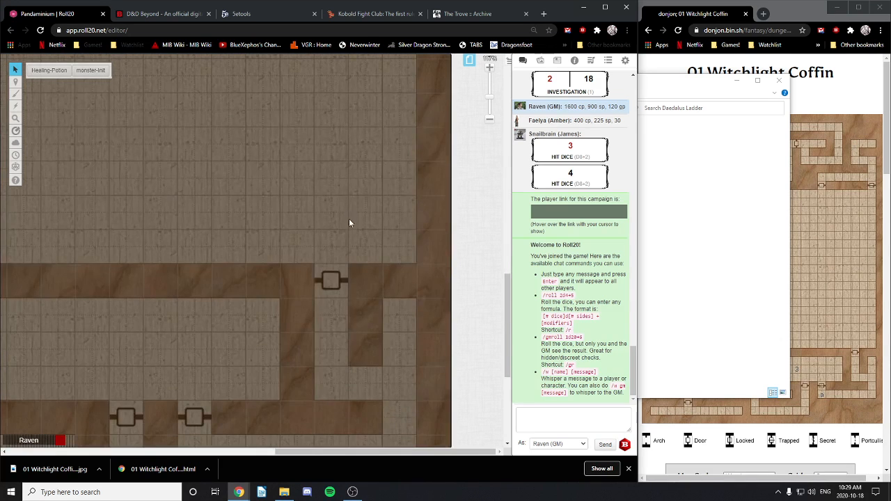
pyautogui.scroll(-3, 389, 363)
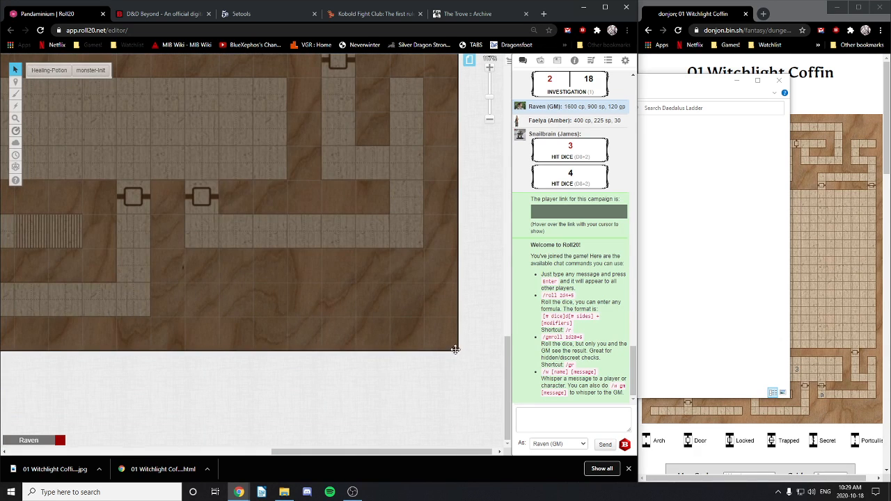
pyautogui.moveTo(458, 350); pyautogui.dragTo(467, 360)
pyautogui.moveTo(336, 290); pyautogui.dragTo(522, 250)
pyautogui.rightClick(522, 251)
# Step: Pan across the map to check its bottom-left corner and left edge against the page
pyautogui.moveTo(181, 291); pyautogui.dragTo(400, 277)
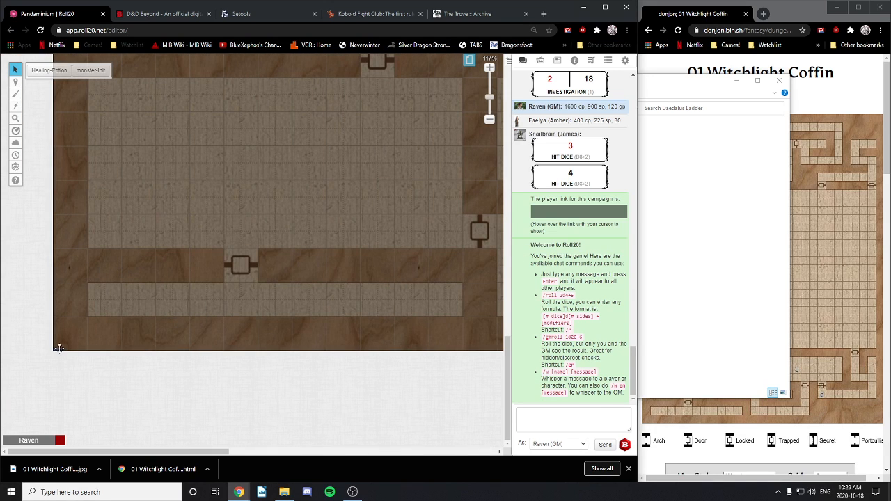
pyautogui.moveTo(52, 350)
pyautogui.mouseDown()
pyautogui.moveTo(71, 334)
pyautogui.moveTo(55, 354)
pyautogui.mouseUp()
pyautogui.moveTo(302, 141); pyautogui.dragTo(272, 368)
pyautogui.moveTo(323, 167); pyautogui.dragTo(258, 364)
pyautogui.moveTo(376, 105)
pyautogui.mouseDown()
pyautogui.moveTo(326, 252)
pyautogui.moveTo(301, 287)
pyautogui.mouseUp()
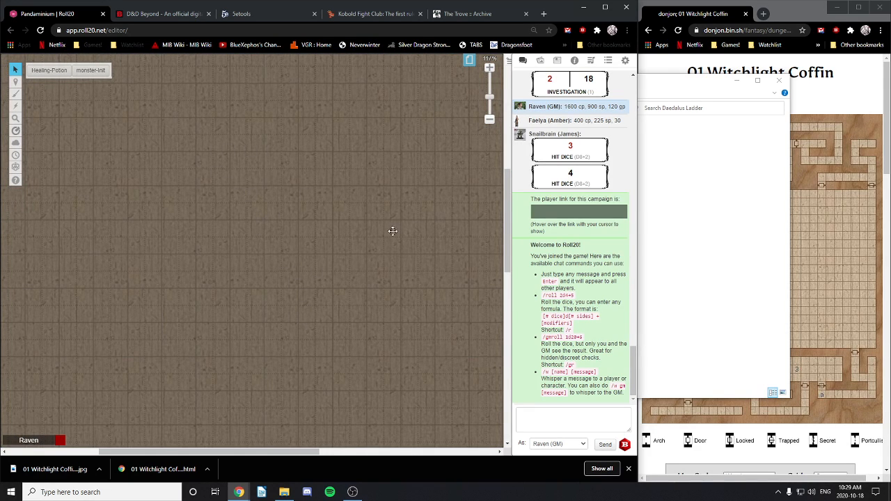
pyautogui.moveTo(261, 216); pyautogui.dragTo(393, 223)
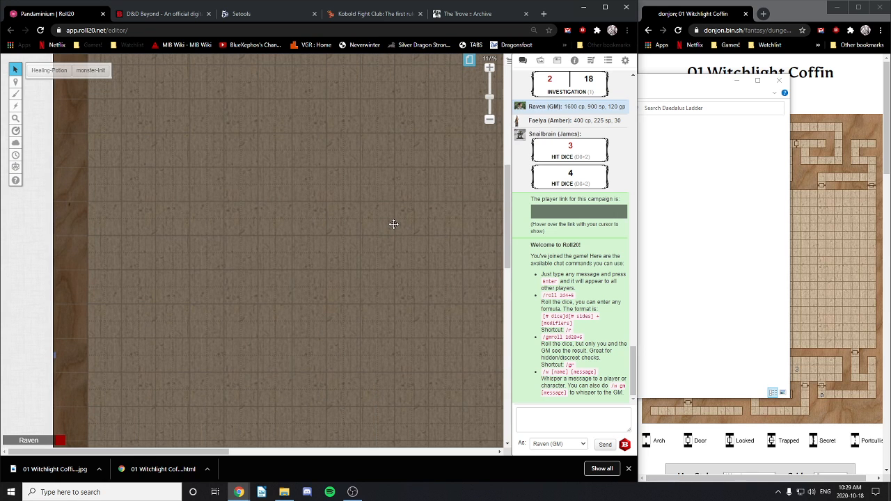
pyautogui.scroll(3, 258, 224)
pyautogui.moveTo(370, 253); pyautogui.dragTo(243, 267)
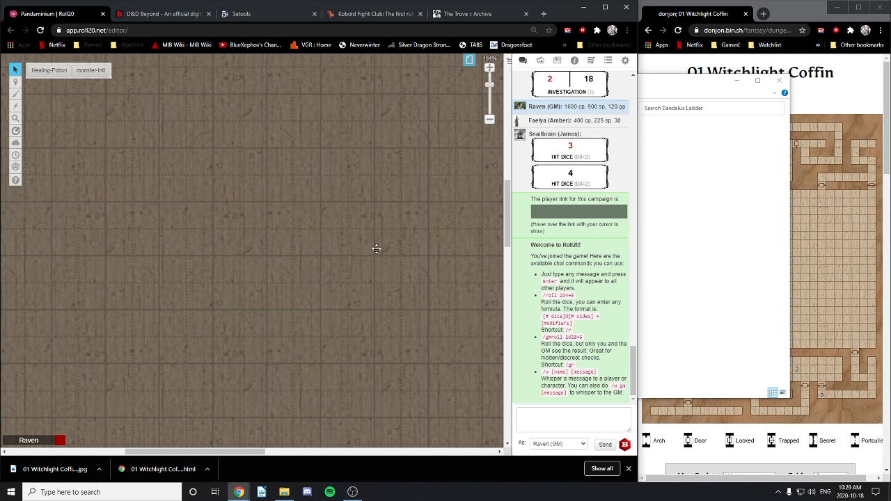
pyautogui.moveTo(166, 259); pyautogui.dragTo(292, 290)
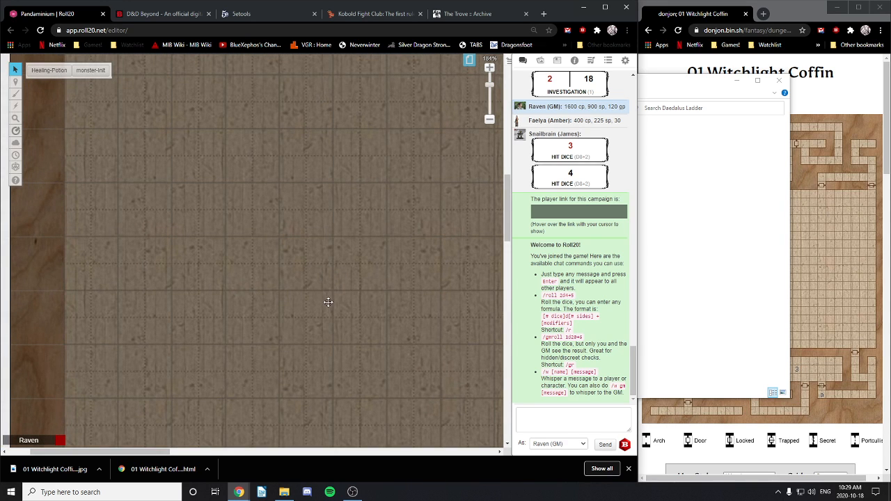
pyautogui.moveTo(360, 307); pyautogui.dragTo(96, 293)
pyautogui.moveTo(313, 309); pyautogui.dragTo(261, 298)
pyautogui.moveTo(361, 266); pyautogui.dragTo(298, 302)
pyautogui.moveTo(334, 257); pyautogui.dragTo(340, 328)
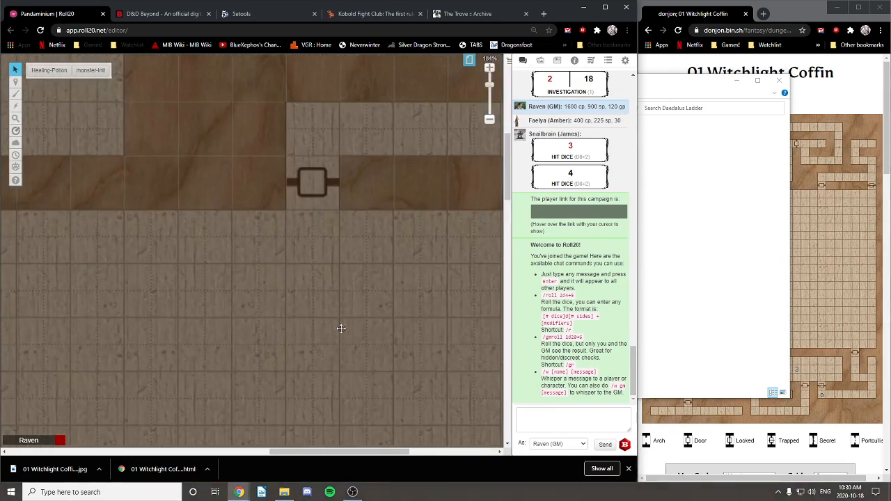
pyautogui.moveTo(158, 234); pyautogui.dragTo(320, 292)
pyautogui.moveTo(76, 393); pyautogui.dragTo(418, 243)
pyautogui.moveTo(133, 397); pyautogui.dragTo(377, 245)
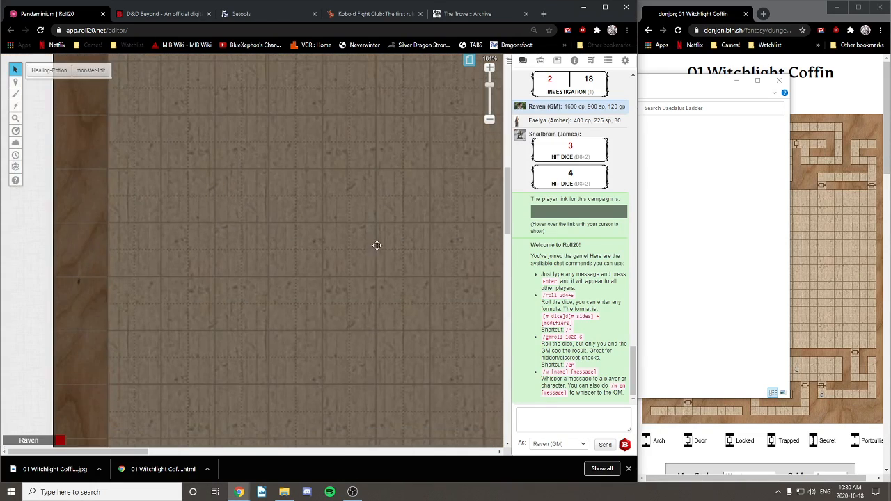
pyautogui.moveTo(272, 412); pyautogui.dragTo(243, 215)
pyautogui.moveTo(348, 199); pyautogui.dragTo(273, 297)
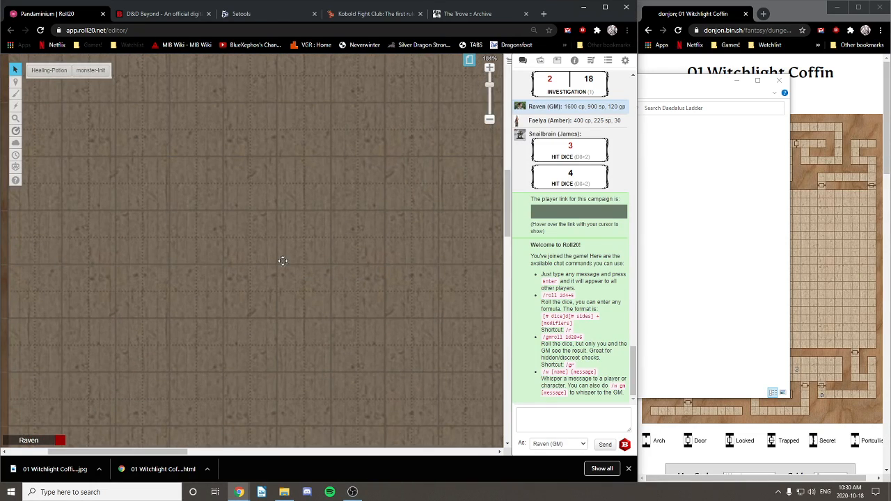
pyautogui.scroll(-3, 280, 262)
pyautogui.scroll(-4, 279, 263)
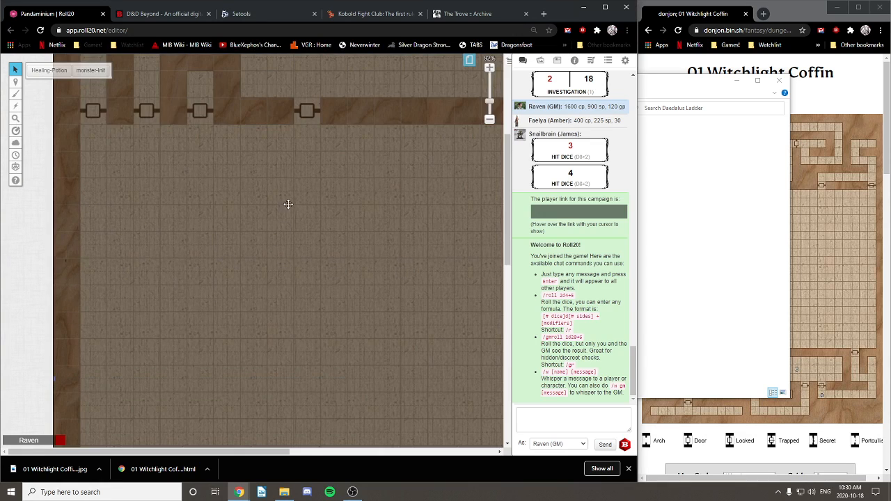
pyautogui.moveTo(297, 94); pyautogui.dragTo(309, 281)
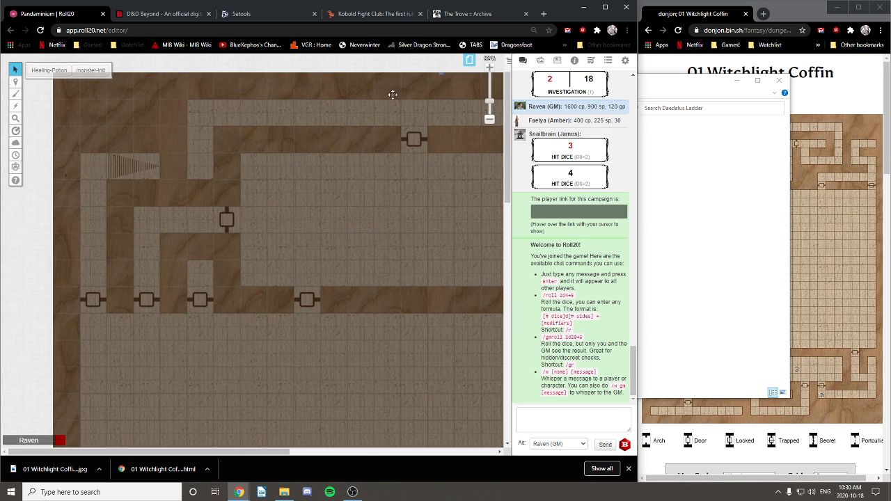
# Step: Switch Roll20's editing layer and scroll around the page
pyautogui.click(56, 88)
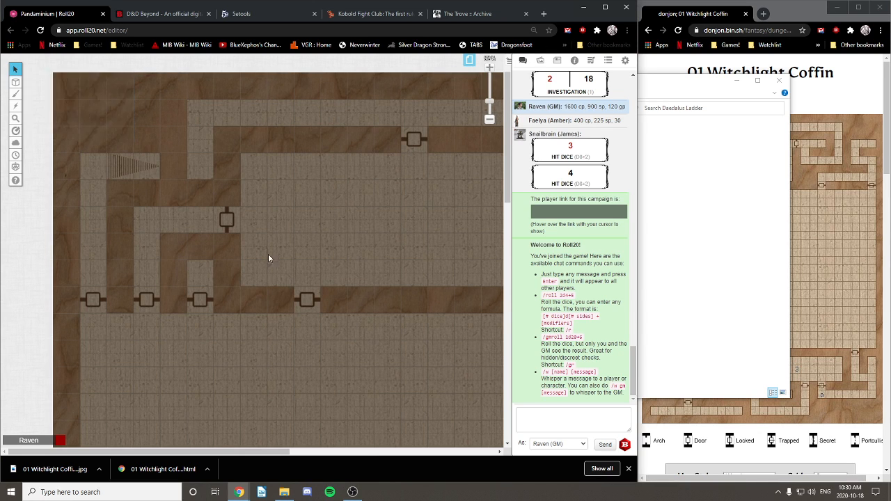
pyautogui.moveTo(173, 286); pyautogui.dragTo(165, 253)
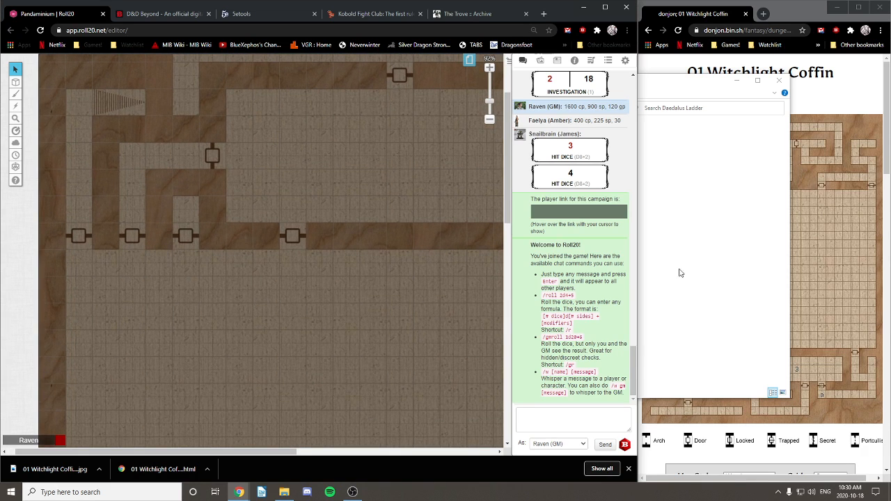
pyautogui.scroll(-3, 325, 211)
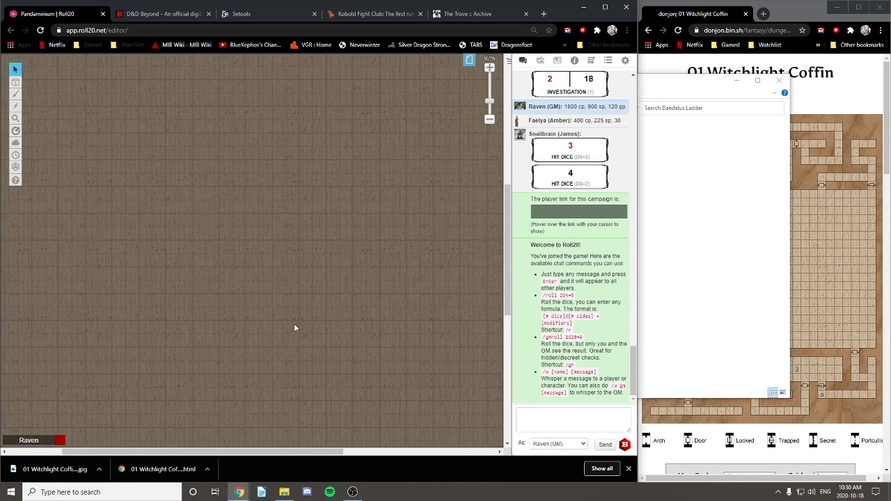
pyautogui.scroll(-3, 280, 244)
pyautogui.scroll(-5, 284, 312)
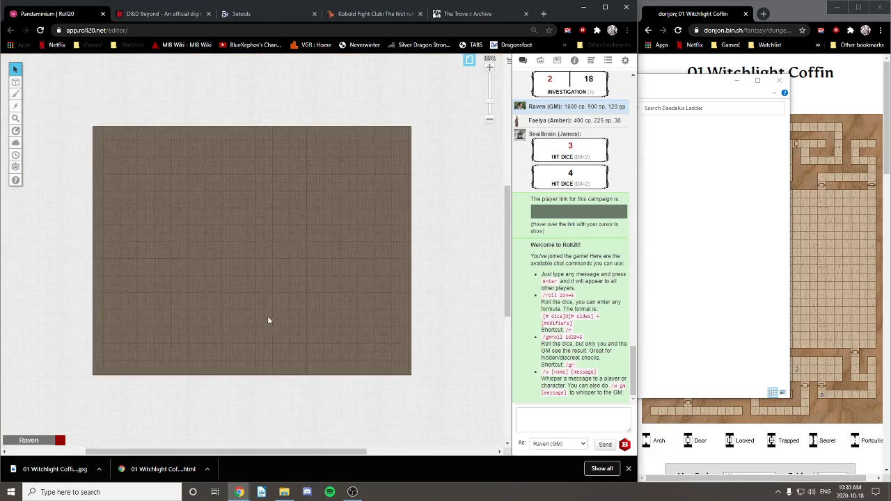
pyautogui.scroll(3, 291, 334)
# Step: Close the small Search Daedalus Ladder window and scroll donjon down to Room #1
pyautogui.moveTo(292, 333)
pyautogui.mouseDown()
pyautogui.moveTo(276, 327)
pyautogui.moveTo(278, 333)
pyautogui.mouseUp()
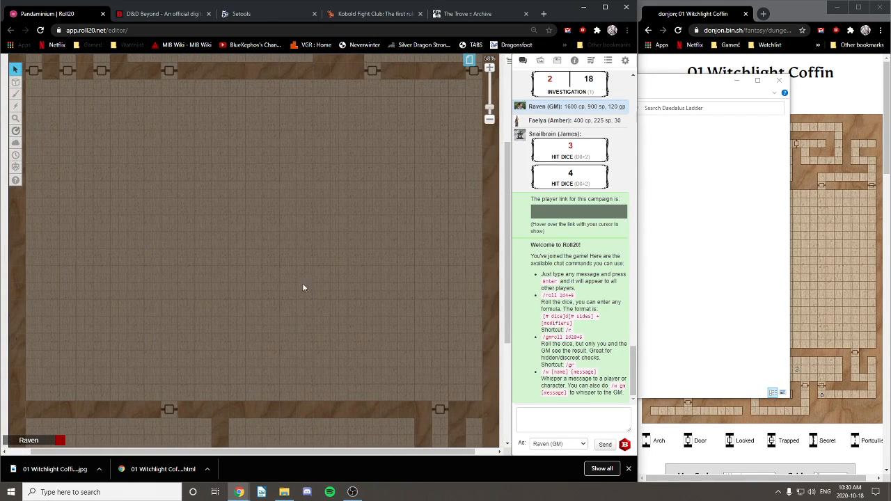
pyautogui.click(813, 357)
pyautogui.scroll(-10, 765, 264)
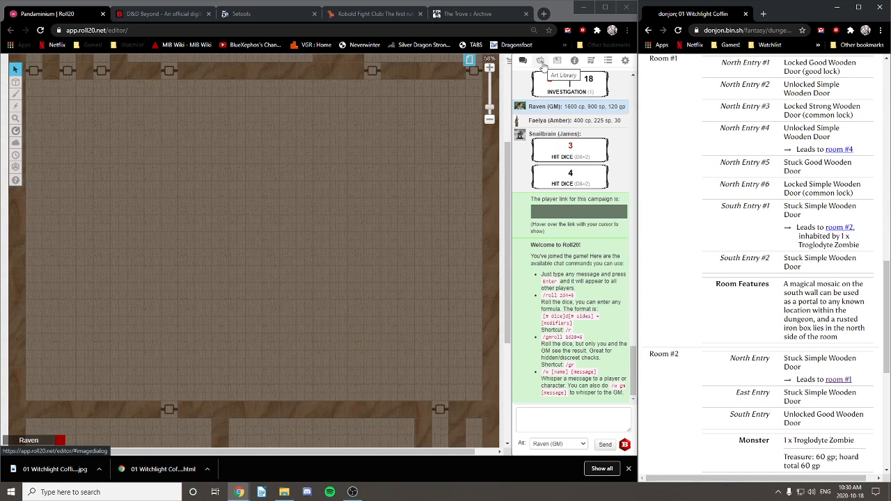
# Step: Open the 02 The Way Up 02 page from the page thumbnails
pyautogui.click(470, 61)
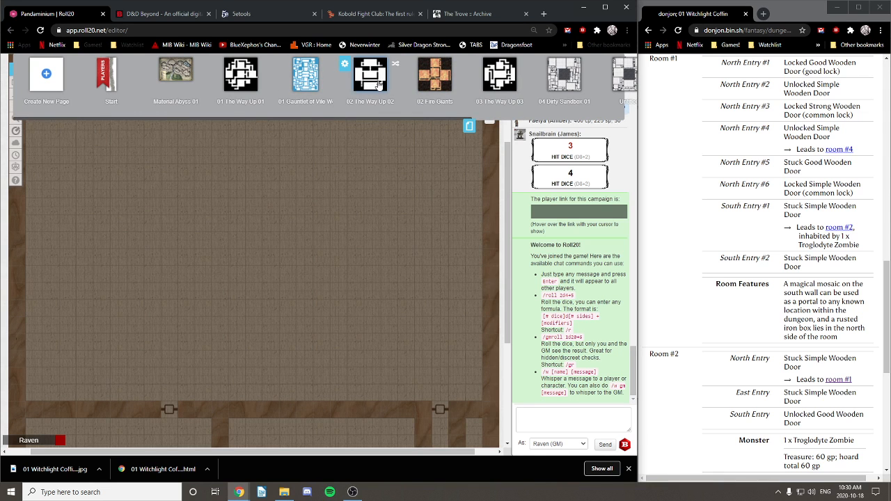
pyautogui.click(378, 83)
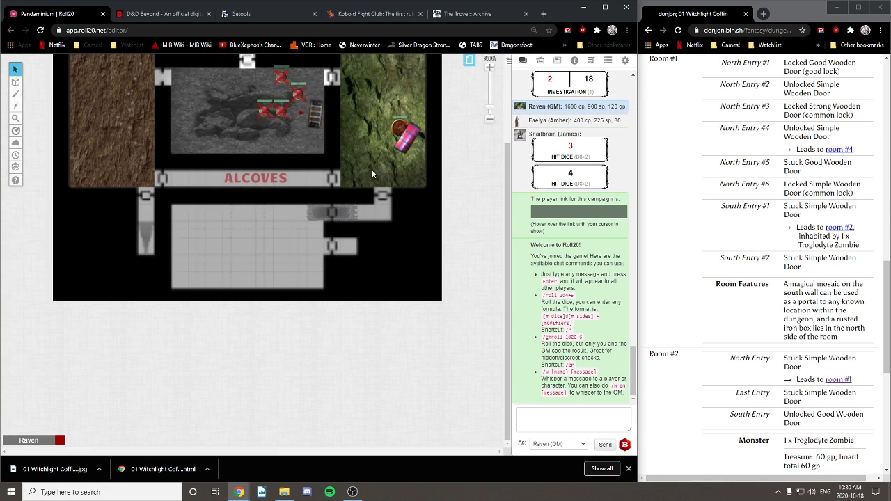
pyautogui.scroll(2, 383, 210)
pyautogui.scroll(-2, 383, 211)
pyautogui.scroll(4, 373, 279)
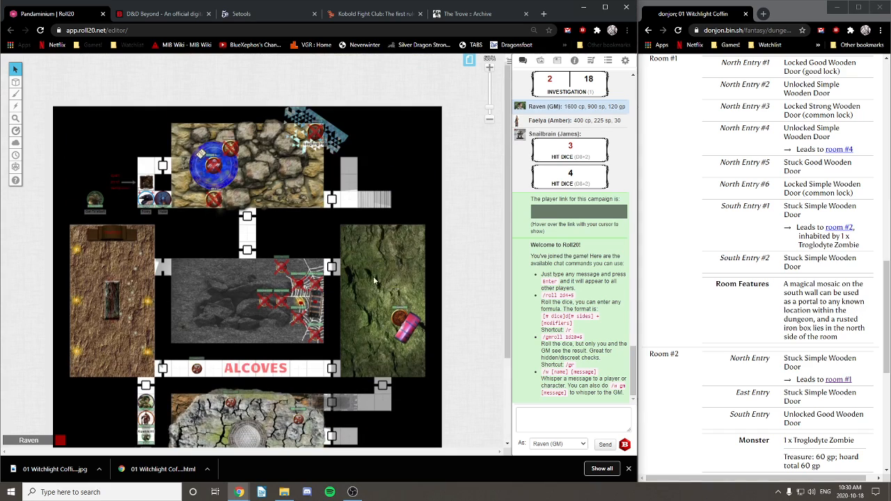
pyautogui.scroll(3, 334, 143)
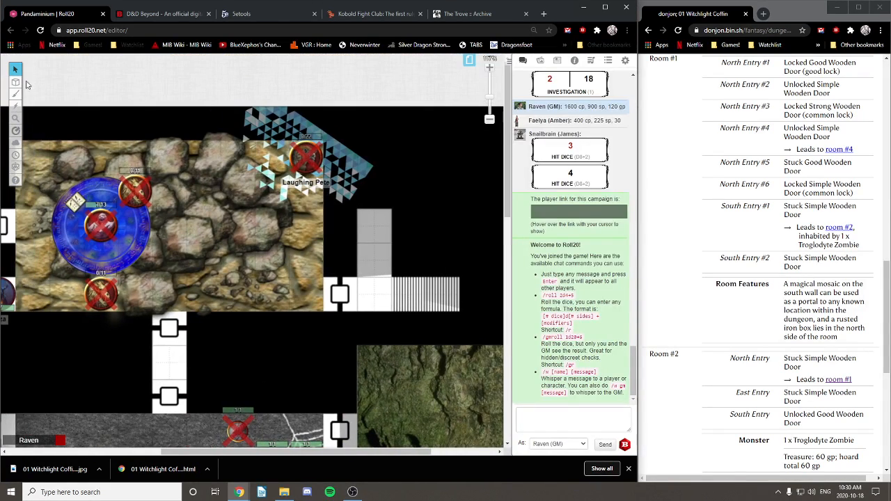
# Step: Switch to the Map & Background layer, check the mosaic's layer, then go to D&D Beyond
pyautogui.moveTo(16, 83)
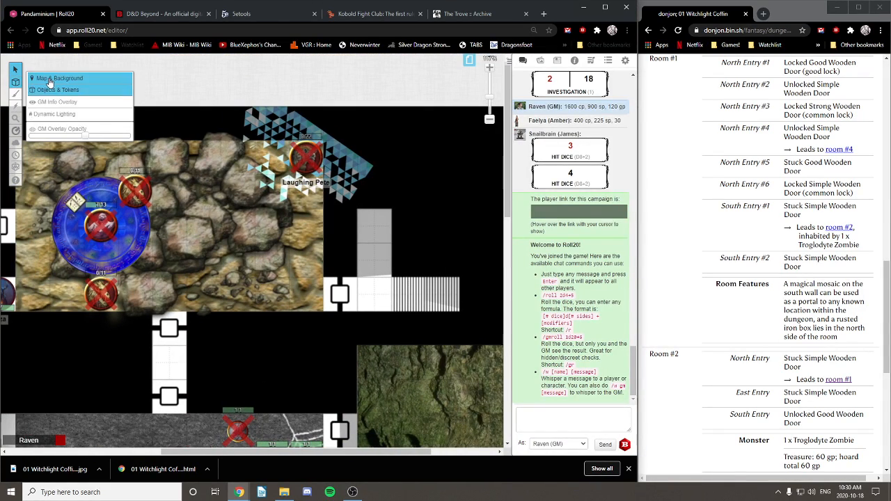
pyautogui.click(43, 76)
pyautogui.click(357, 174)
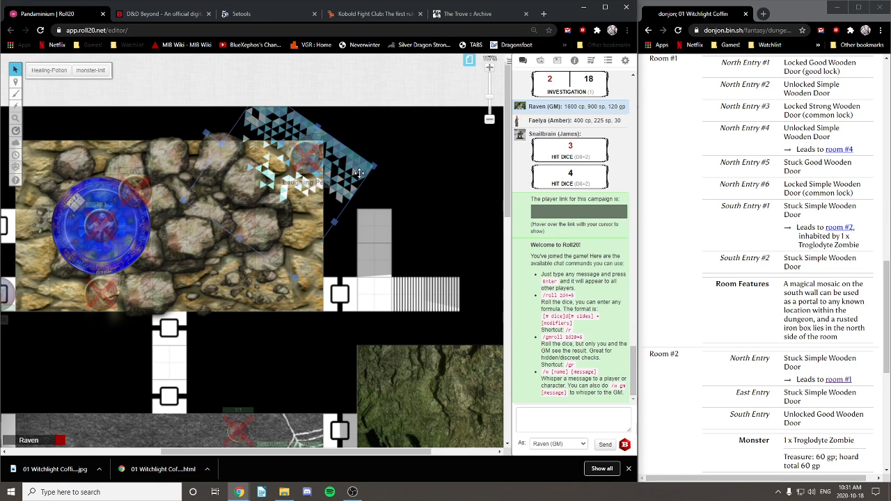
pyautogui.rightClick(356, 173)
pyautogui.moveTo(382, 167)
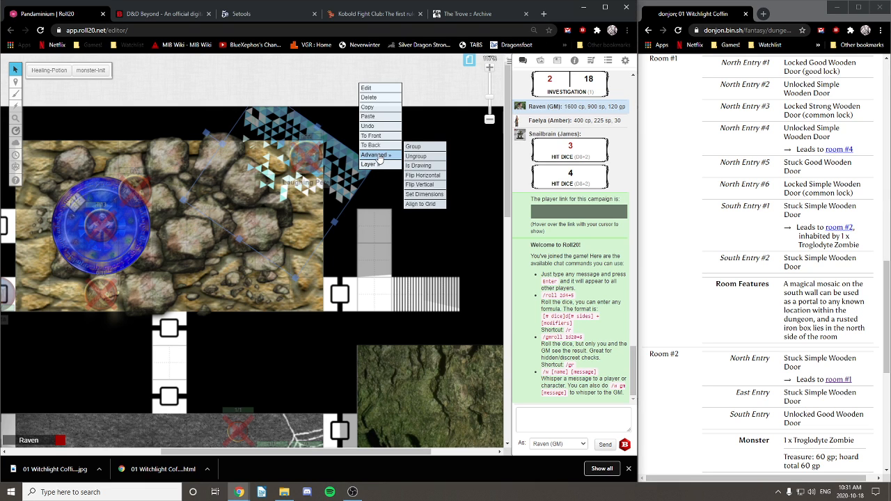
pyautogui.click(345, 179)
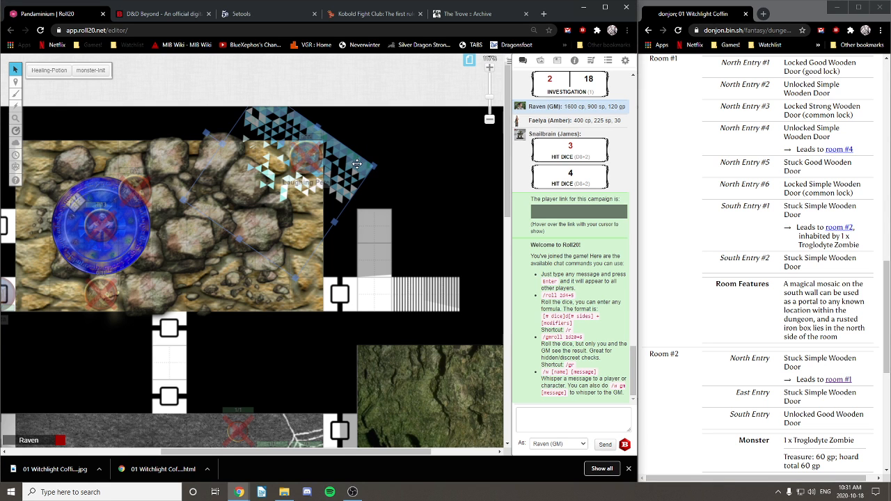
pyautogui.click(160, 13)
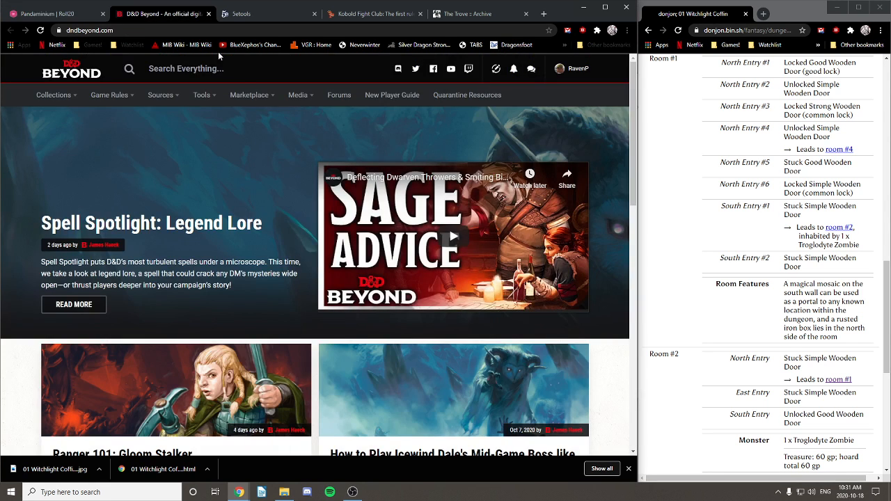
# Step: Rename the last Untitled page '01 Witchlight Coffin', move it before 02 The Way Up 02, and open it
pyautogui.click(33, 14)
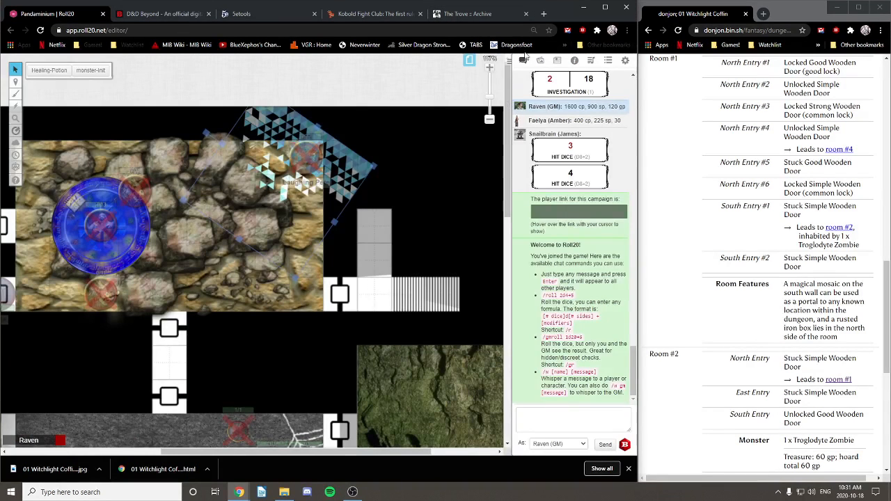
pyautogui.click(469, 61)
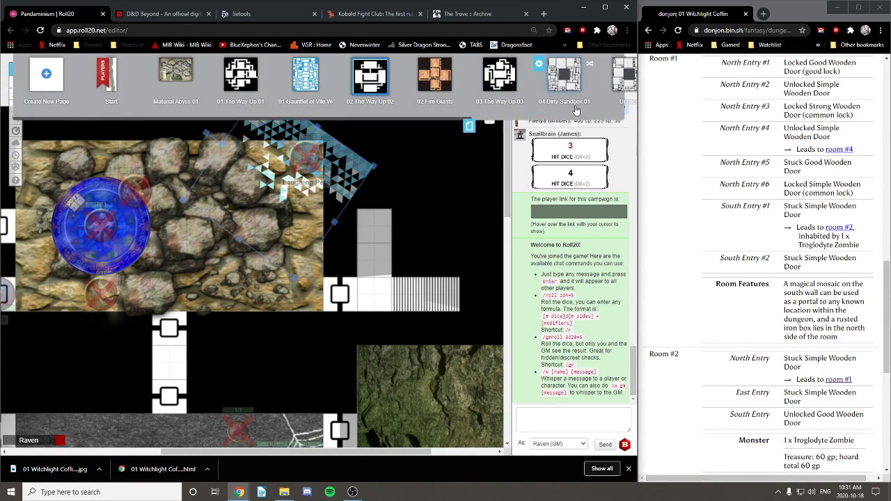
pyautogui.hscroll(2, 560, 118)
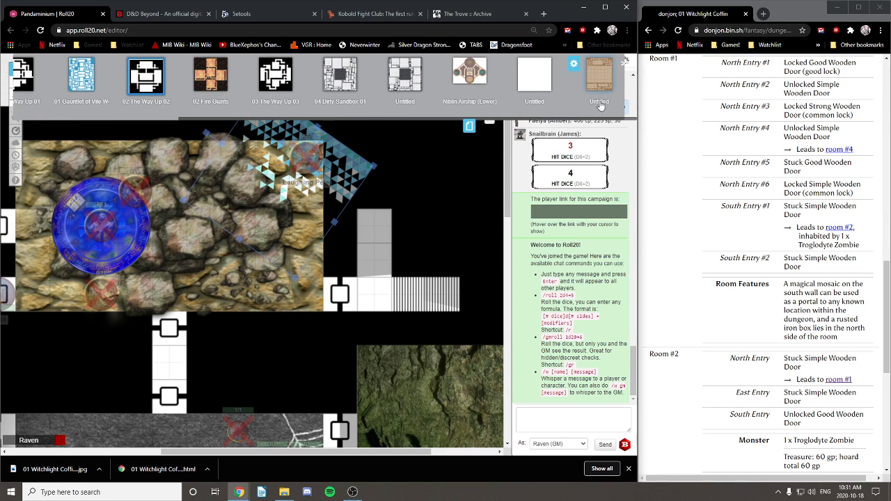
pyautogui.click(598, 103)
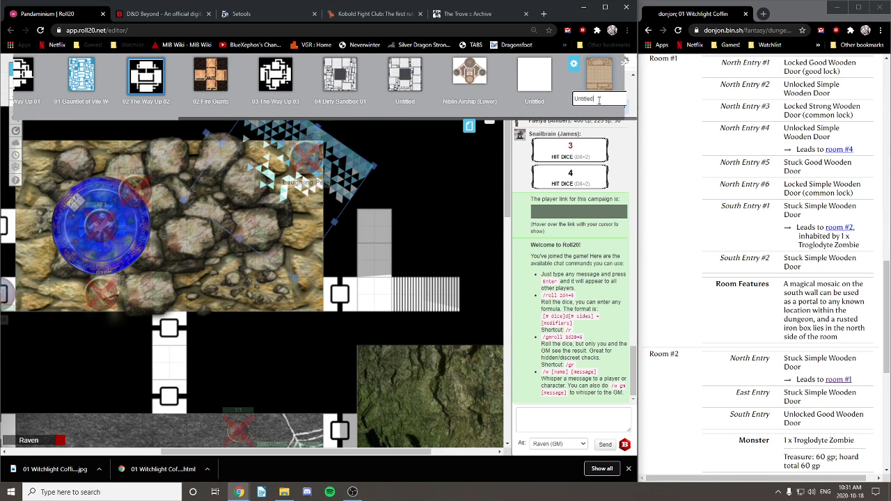
pyautogui.hotkey('ctrl', 'a')
pyautogui.press('BackSpace')
pyautogui.press('Return')
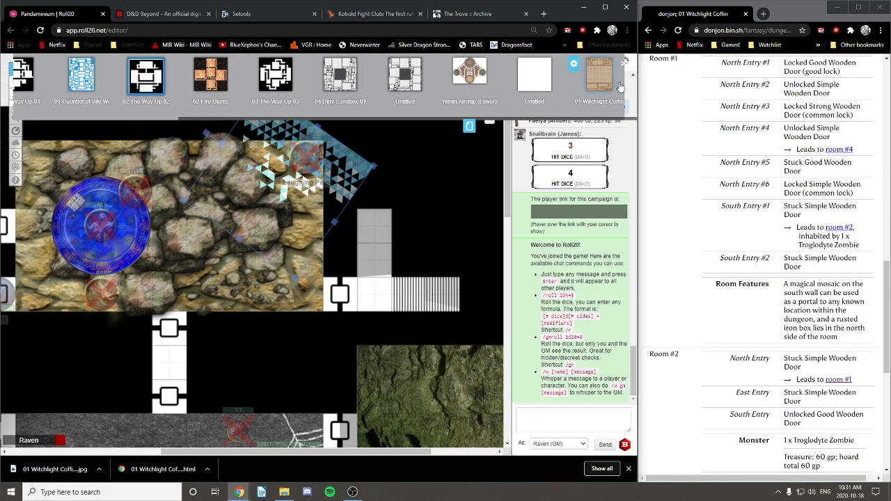
pyautogui.moveTo(598, 78); pyautogui.dragTo(215, 40)
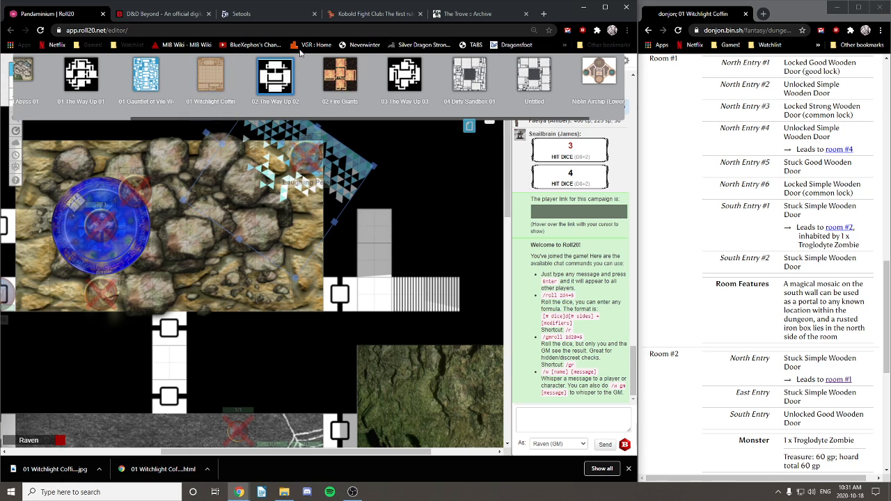
pyautogui.click(212, 77)
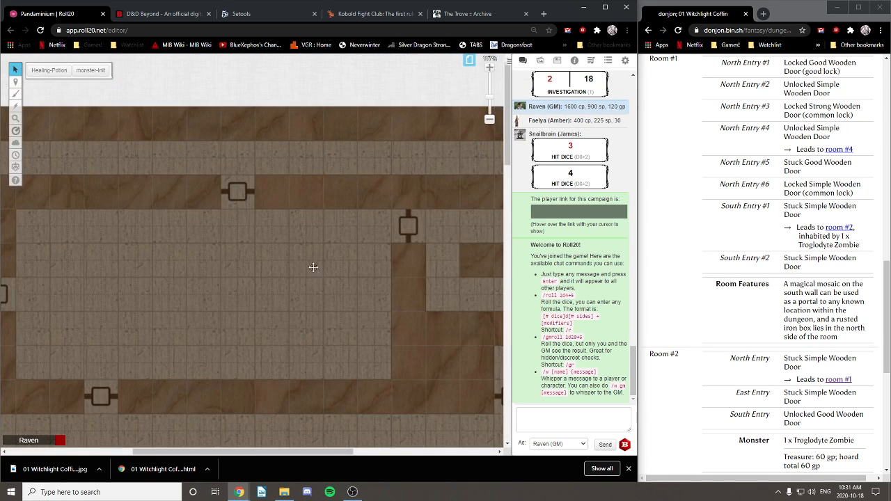
# Step: Paste the blue triangle mosaic onto the Witchlight Coffin map and select it
pyautogui.moveTo(303, 327); pyautogui.dragTo(258, 157)
pyautogui.moveTo(240, 390); pyautogui.dragTo(302, 213)
pyautogui.moveTo(281, 332); pyautogui.dragTo(281, 166)
pyautogui.scroll(-3, 282, 166)
pyautogui.rightClick(269, 225)
pyautogui.click(245, 219)
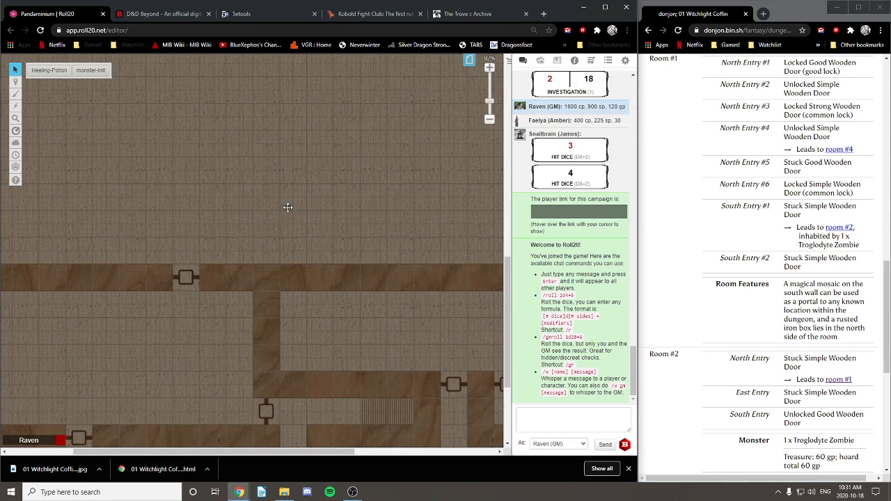
pyautogui.moveTo(288, 208); pyautogui.dragTo(274, 234)
# Step: Rotate the mosaic horizontal, place it on the corridor wall, and stretch it wider
pyautogui.moveTo(211, 220)
pyautogui.mouseDown()
pyautogui.moveTo(351, 263)
pyautogui.moveTo(360, 254)
pyautogui.mouseUp()
pyautogui.moveTo(271, 257); pyautogui.dragTo(247, 241)
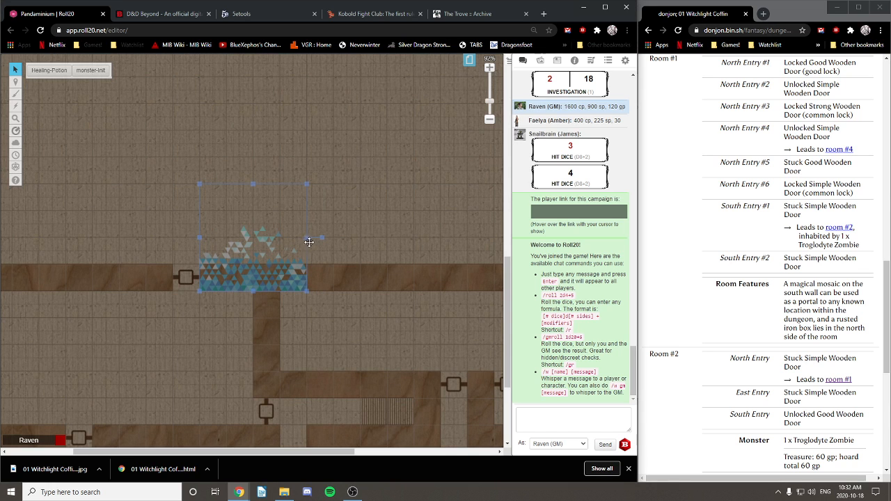
pyautogui.moveTo(305, 237); pyautogui.dragTo(467, 256)
pyautogui.moveTo(392, 133); pyautogui.dragTo(455, 179)
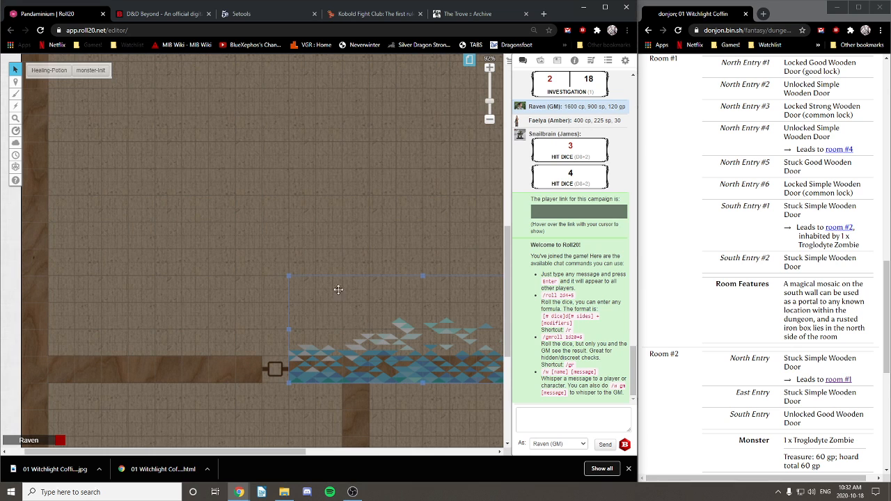
pyautogui.moveTo(433, 197); pyautogui.dragTo(188, 165)
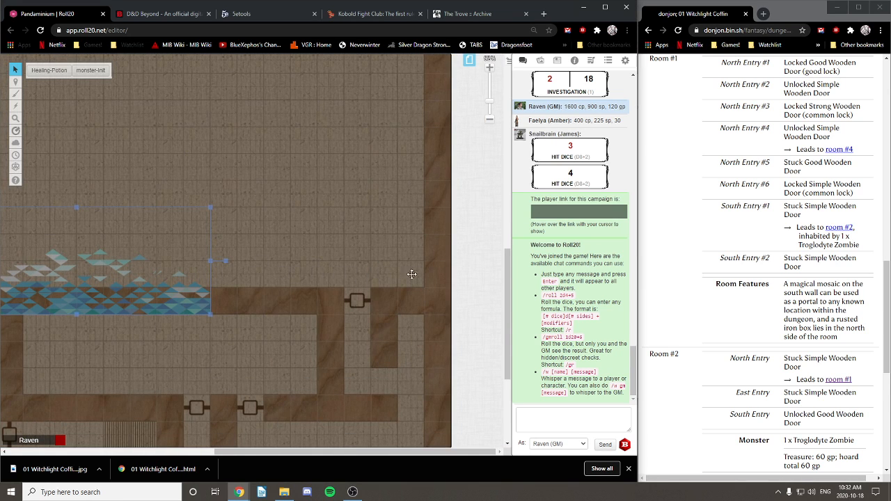
pyautogui.moveTo(210, 261); pyautogui.dragTo(183, 262)
pyautogui.moveTo(77, 197); pyautogui.dragTo(298, 195)
pyautogui.click(296, 151)
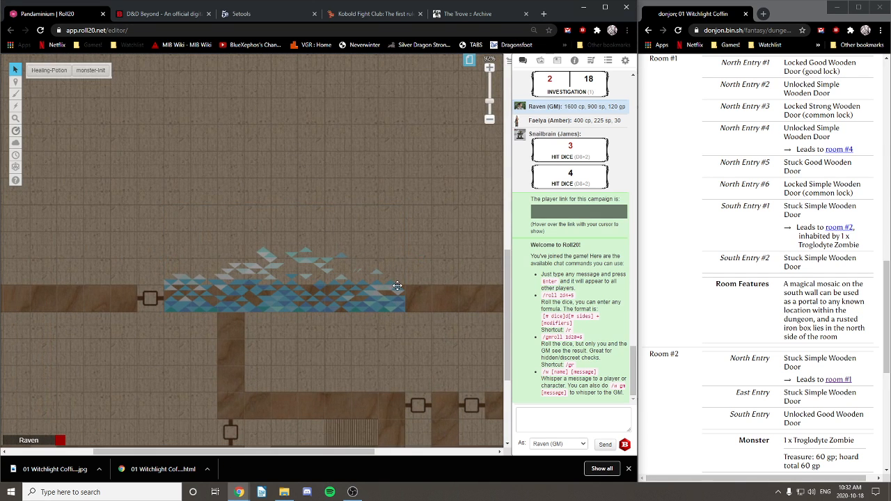
pyautogui.rightClick(290, 296)
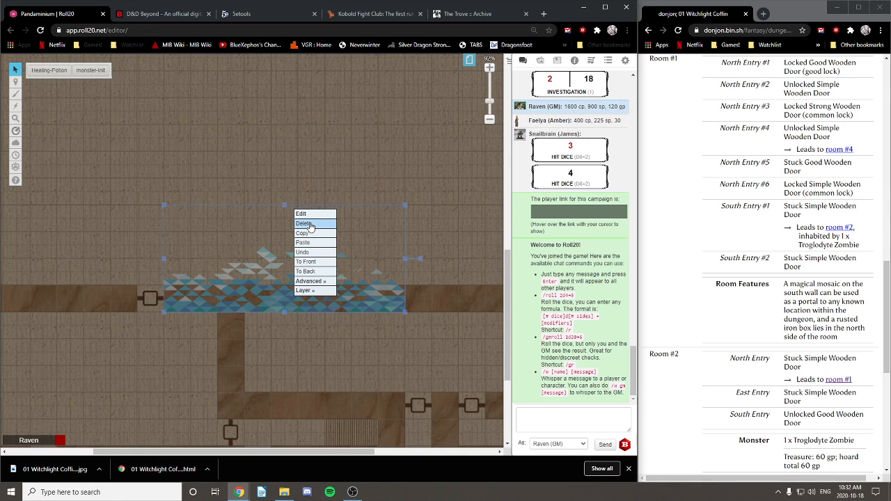
# Step: Move the mosaic up off the wall and switch to the Dynamic Lighting layer
pyautogui.moveTo(262, 287); pyautogui.dragTo(257, 180)
pyautogui.moveTo(16, 81)
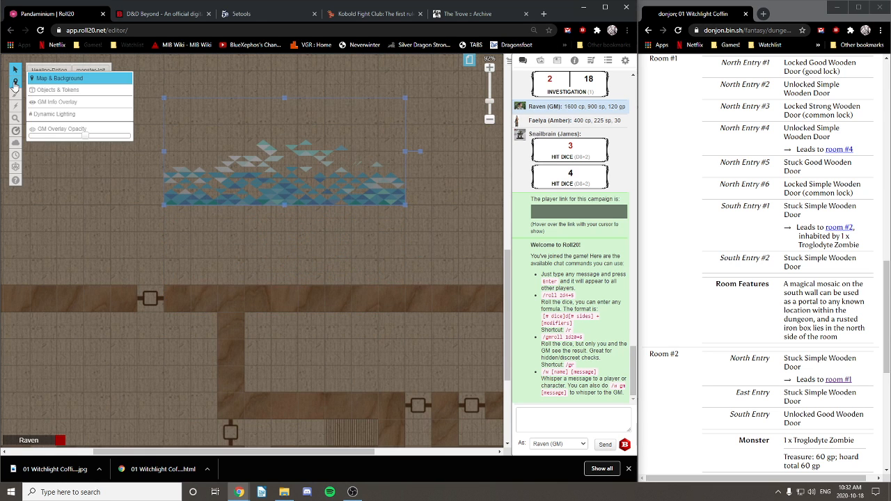
pyautogui.click(61, 115)
pyautogui.moveTo(89, 195); pyautogui.dragTo(176, 362)
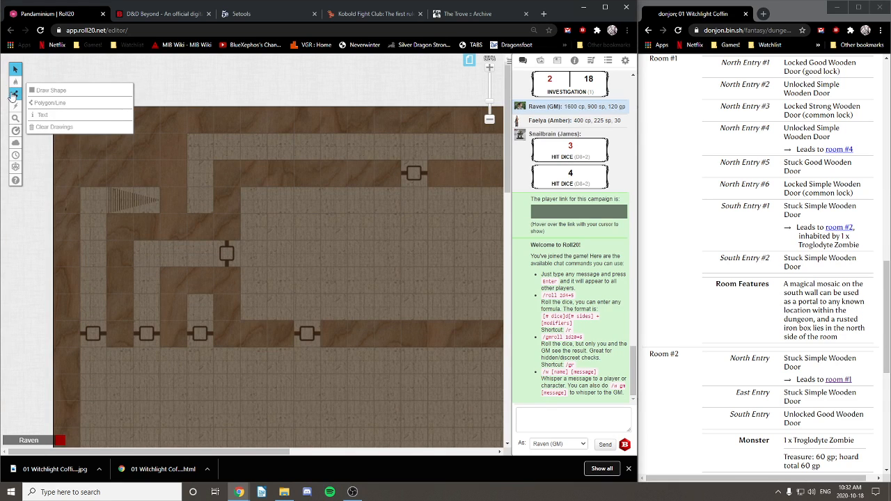
# Step: View the Material Abyss 01 page for reference, then return to 01 Witchlight Coffin
pyautogui.moveTo(17, 101)
pyautogui.click(469, 60)
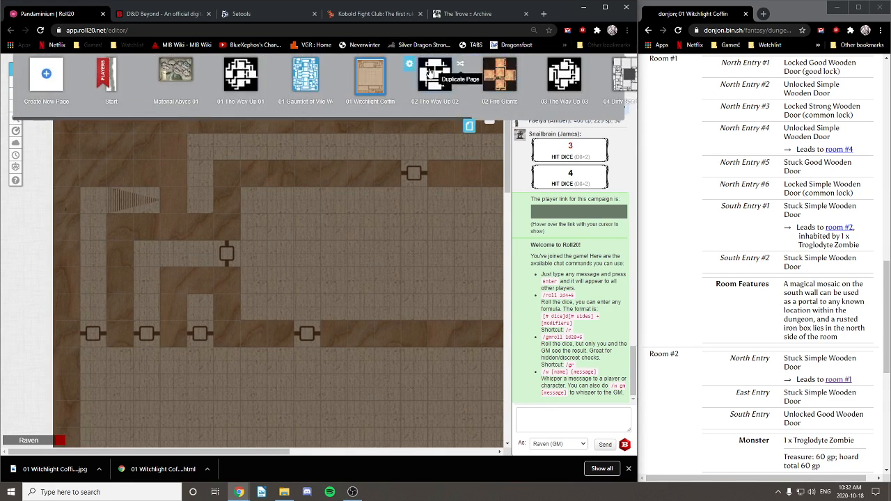
pyautogui.click(194, 74)
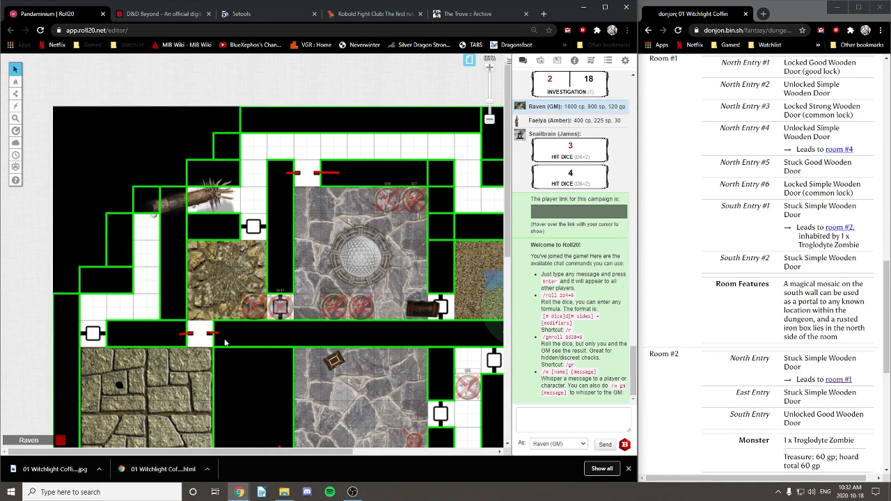
pyautogui.click(469, 63)
pyautogui.click(241, 78)
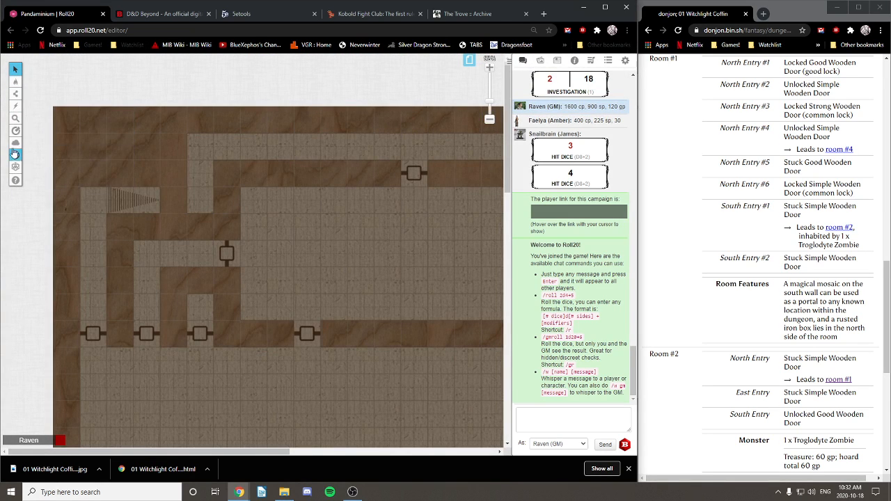
pyautogui.moveTo(15, 93)
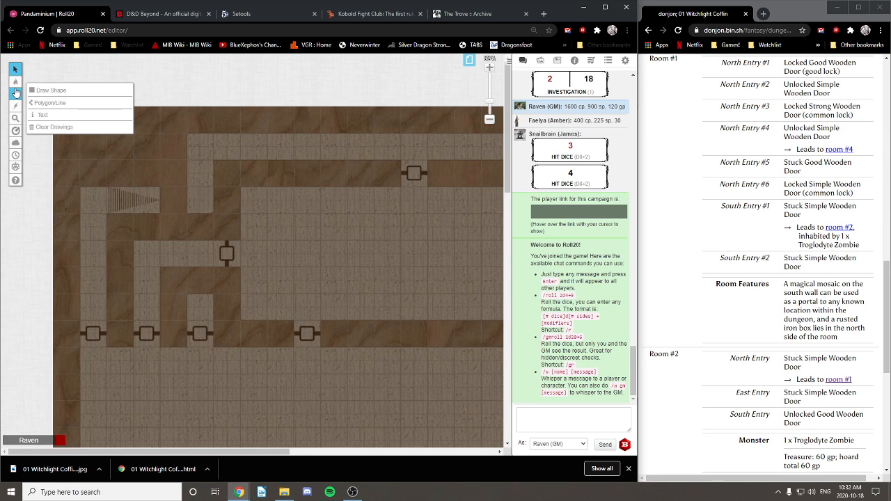
# Step: Set the rectangle tool to bright green and trace the top-left wall blocks
pyautogui.click(50, 91)
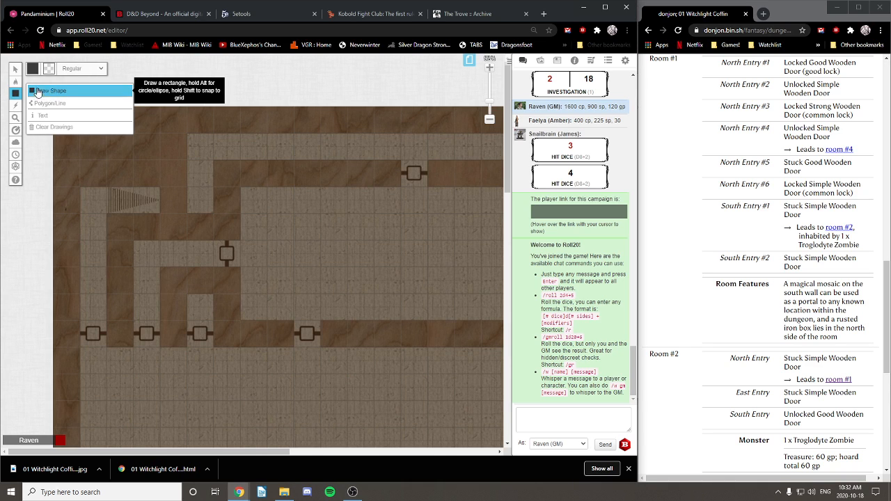
pyautogui.click(33, 68)
pyautogui.click(49, 87)
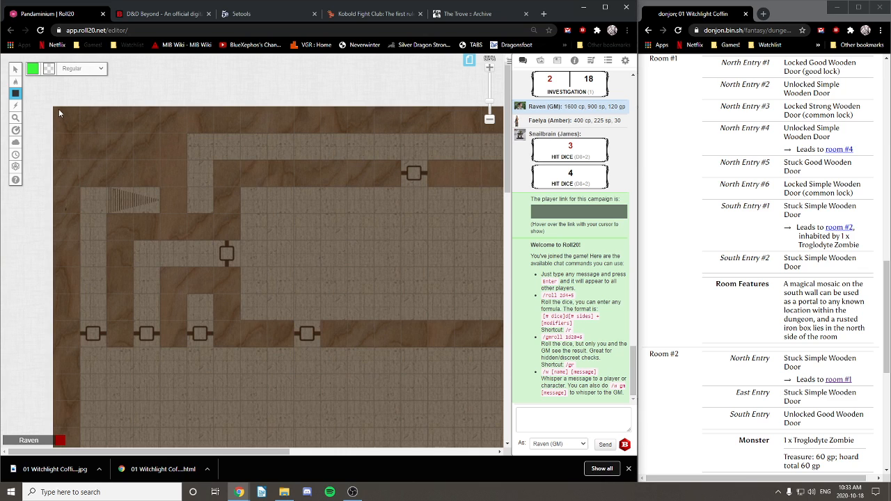
pyautogui.moveTo(58, 108)
pyautogui.mouseDown()
pyautogui.moveTo(199, 195)
pyautogui.moveTo(194, 187)
pyautogui.moveTo(185, 240)
pyautogui.mouseUp()
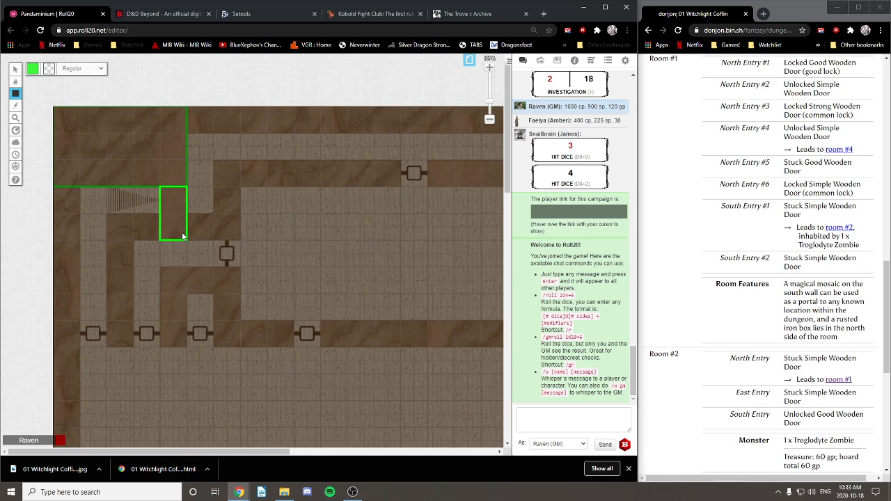
pyautogui.moveTo(138, 221); pyautogui.dragTo(240, 239)
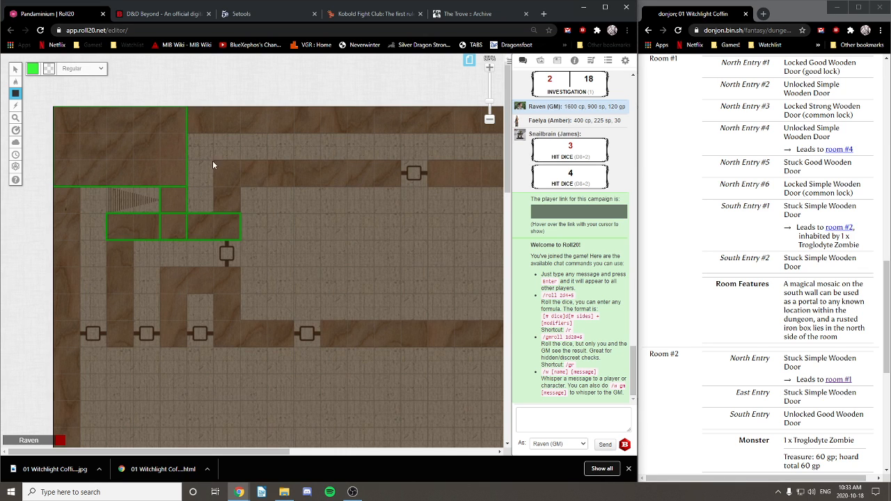
pyautogui.moveTo(227, 204); pyautogui.dragTo(240, 213)
pyautogui.moveTo(127, 346); pyautogui.dragTo(127, 347)
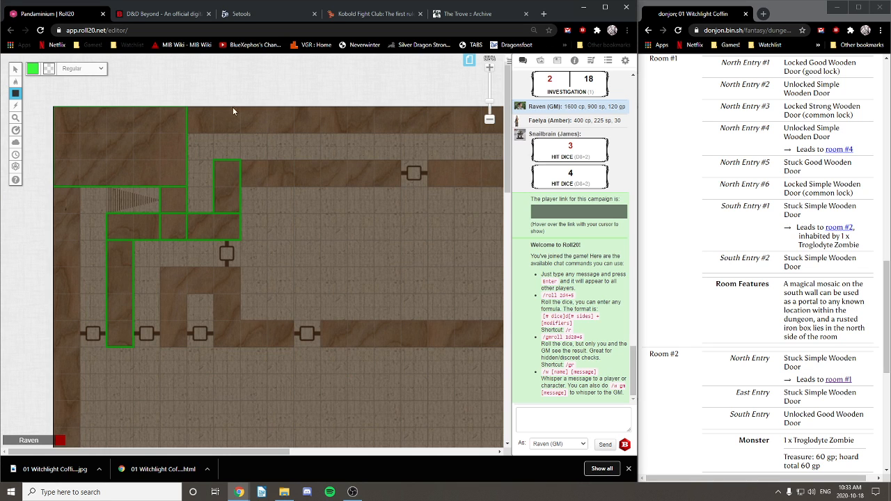
# Step: Trace green rectangles along the top outer wall, the right-side wall and the central corridor walls
pyautogui.hscroll(5, 253, 147)
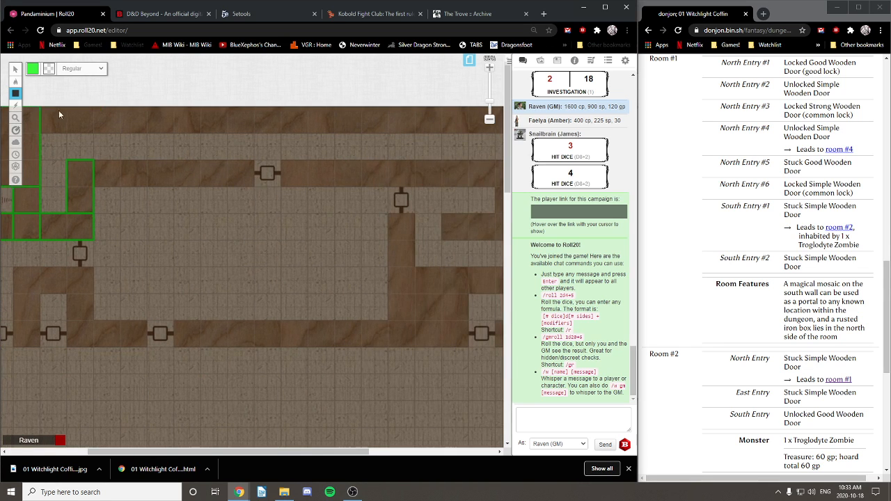
pyautogui.moveTo(56, 113); pyautogui.dragTo(444, 136)
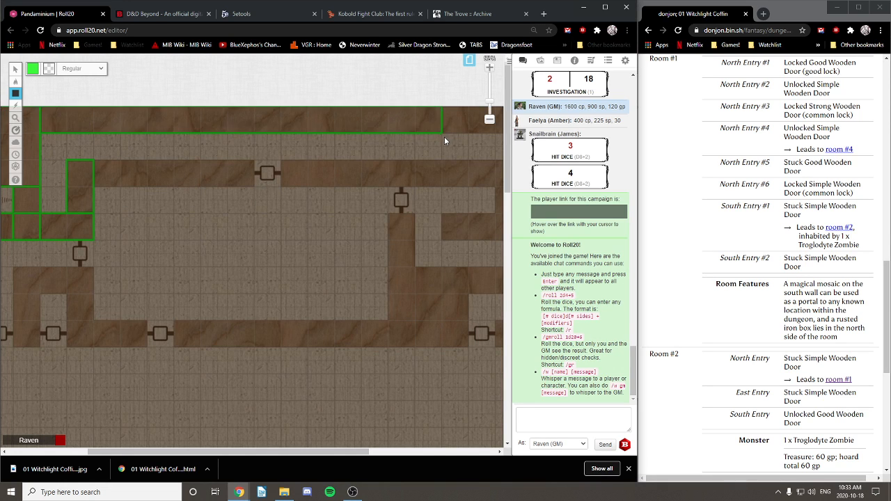
pyautogui.hscroll(8, 316, 162)
pyautogui.moveTo(213, 106); pyautogui.dragTo(324, 138)
pyautogui.moveTo(318, 107); pyautogui.dragTo(451, 186)
pyautogui.moveTo(416, 238); pyautogui.dragTo(424, 234)
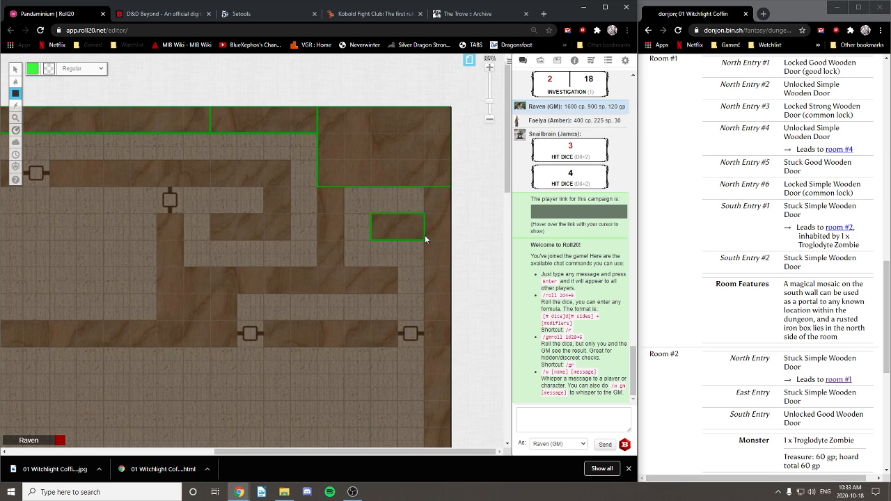
pyautogui.moveTo(429, 191); pyautogui.dragTo(446, 423)
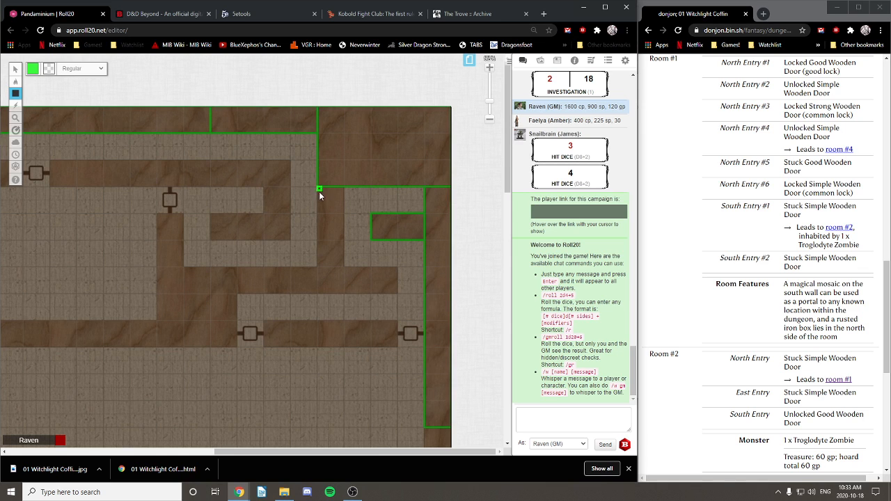
pyautogui.moveTo(341, 285); pyautogui.dragTo(341, 285)
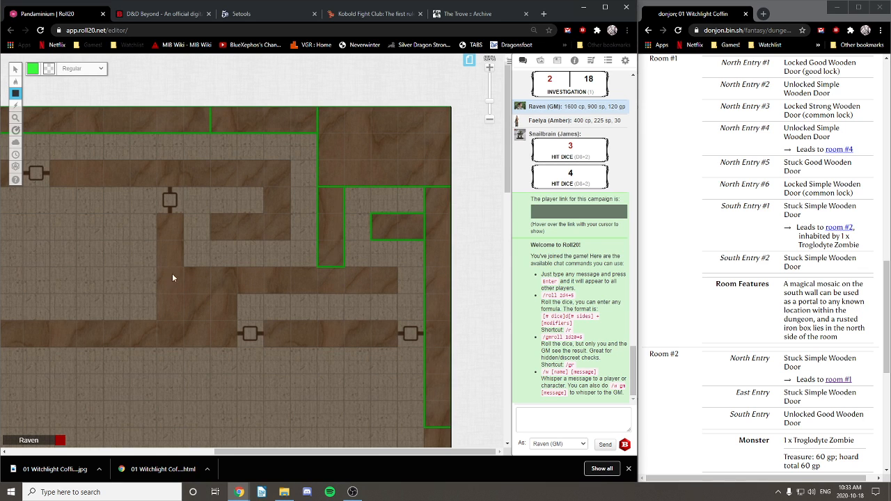
pyautogui.moveTo(173, 277); pyautogui.dragTo(397, 300)
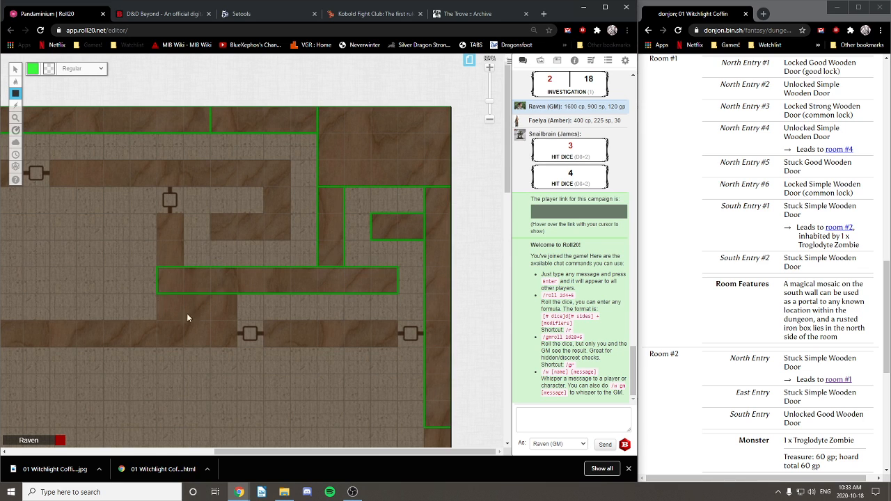
pyautogui.moveTo(157, 294); pyautogui.dragTo(236, 347)
pyautogui.moveTo(159, 222); pyautogui.dragTo(179, 259)
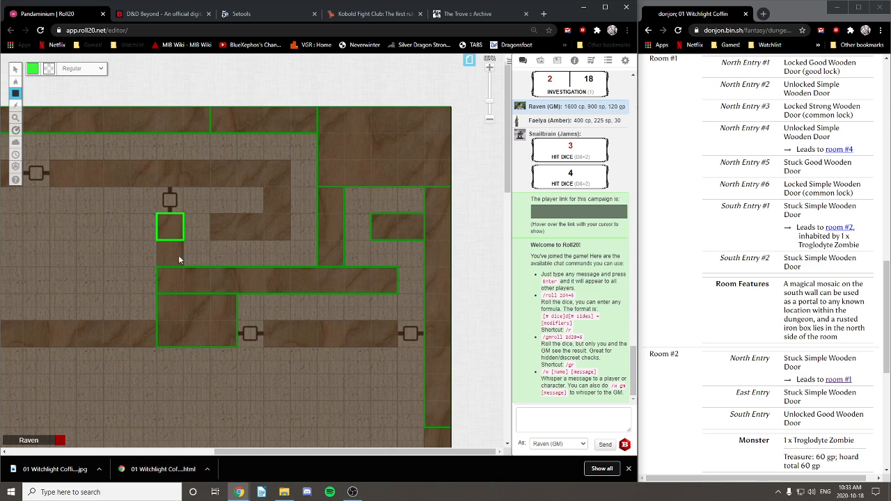
pyautogui.moveTo(55, 161); pyautogui.dragTo(284, 193)
pyautogui.moveTo(288, 239); pyautogui.dragTo(258, 237)
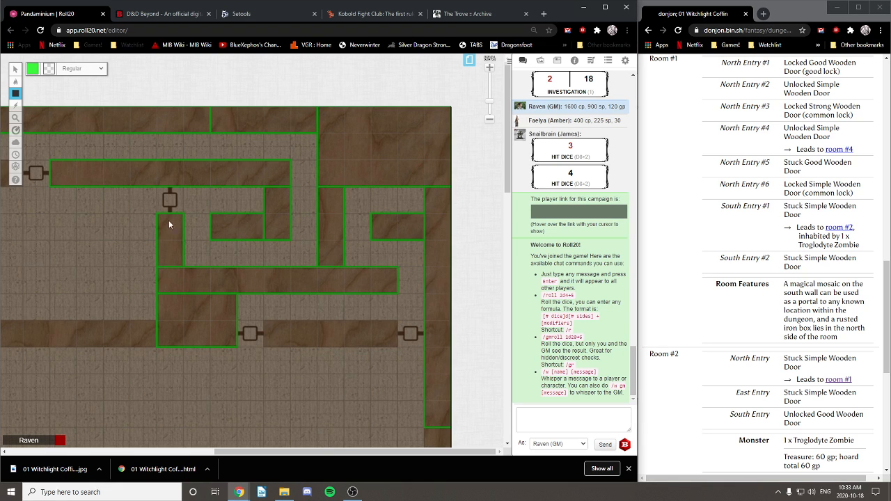
pyautogui.moveTo(265, 324); pyautogui.dragTo(399, 344)
# Step: Trace the western corridor walls down the left edge to the map's bottom-left corner
pyautogui.hscroll(-5, 189, 241)
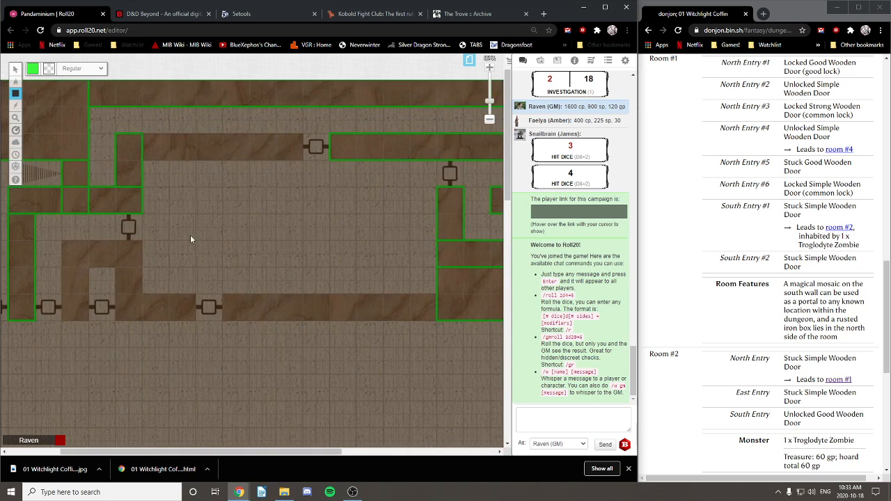
pyautogui.moveTo(160, 268); pyautogui.dragTo(238, 293)
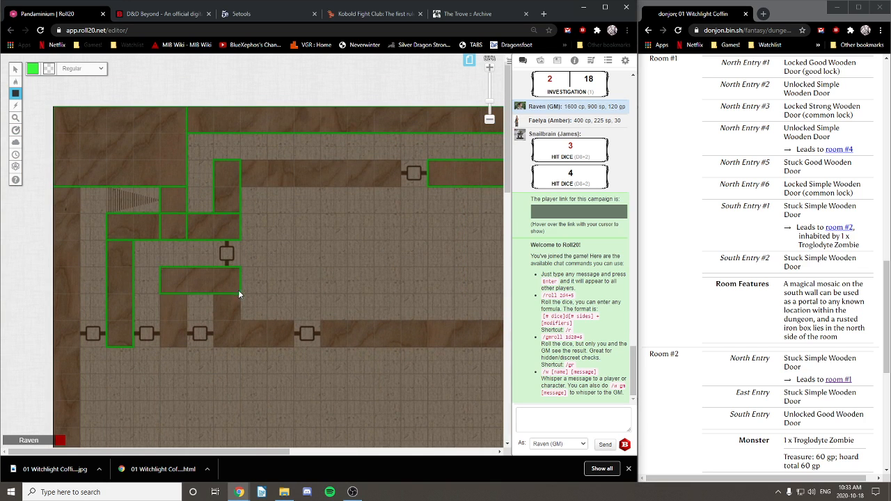
pyautogui.moveTo(160, 293); pyautogui.dragTo(187, 346)
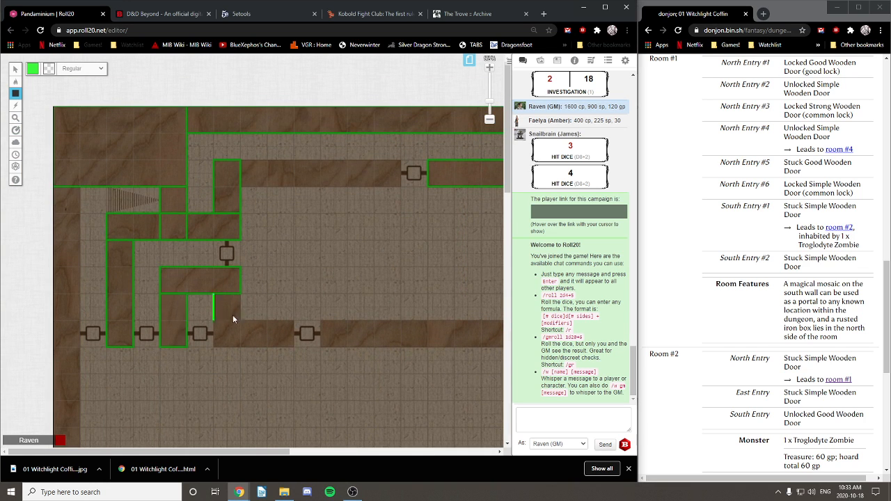
pyautogui.moveTo(234, 316)
pyautogui.mouseDown()
pyautogui.moveTo(240, 346)
pyautogui.moveTo(289, 342)
pyautogui.mouseUp()
pyautogui.moveTo(437, 328); pyautogui.dragTo(268, 264)
pyautogui.moveTo(156, 264)
pyautogui.mouseDown()
pyautogui.moveTo(290, 291)
pyautogui.moveTo(368, 285)
pyautogui.mouseUp()
pyautogui.moveTo(235, 199); pyautogui.dragTo(403, 222)
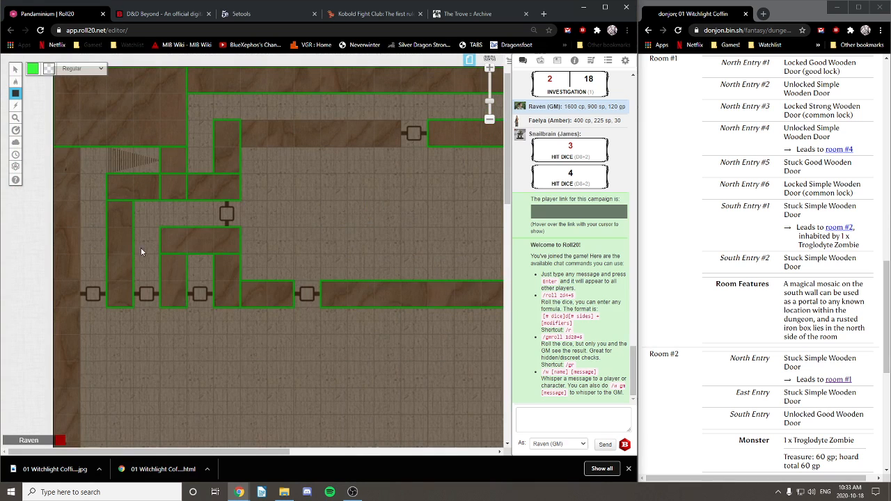
pyautogui.moveTo(76, 219); pyautogui.dragTo(73, 394)
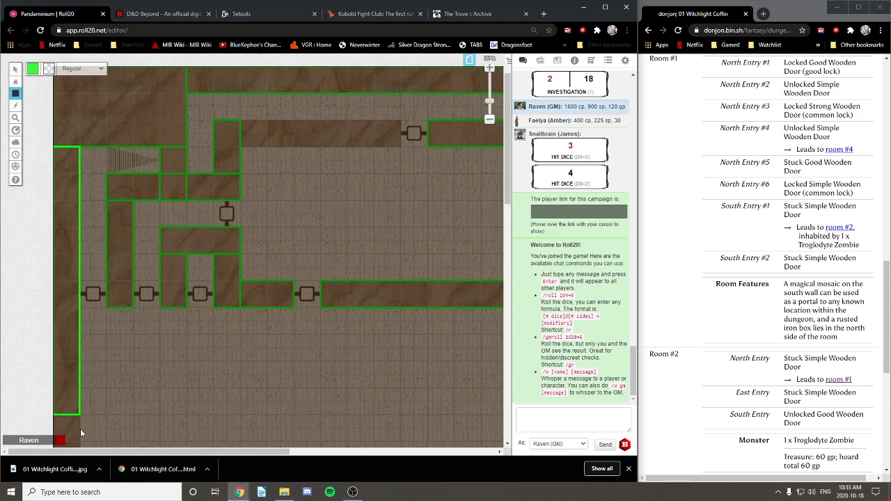
pyautogui.moveTo(77, 440); pyautogui.dragTo(77, 439)
pyautogui.moveTo(125, 422); pyautogui.dragTo(156, 258)
pyautogui.moveTo(55, 108); pyautogui.dragTo(80, 426)
pyautogui.moveTo(132, 363); pyautogui.dragTo(135, 202)
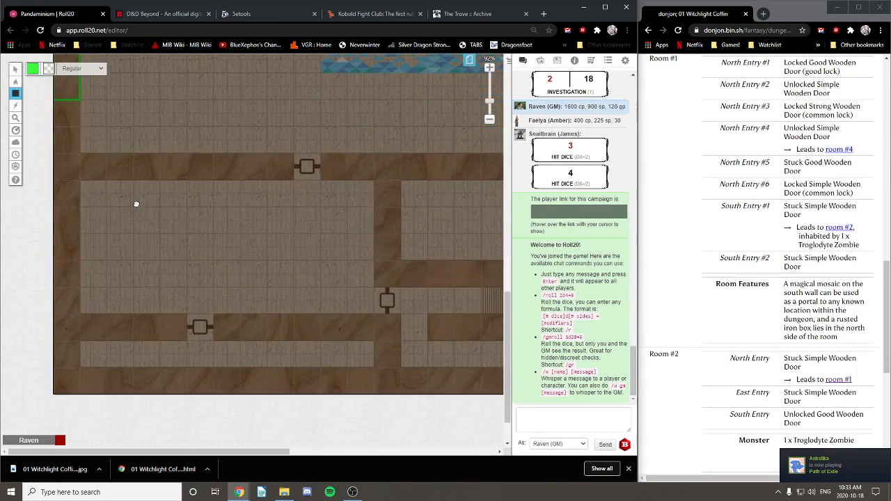
pyautogui.moveTo(55, 103); pyautogui.dragTo(85, 390)
pyautogui.moveTo(176, 125); pyautogui.dragTo(149, 250)
pyautogui.moveTo(54, 284); pyautogui.dragTo(267, 293)
pyautogui.moveTo(498, 272); pyautogui.dragTo(269, 240)
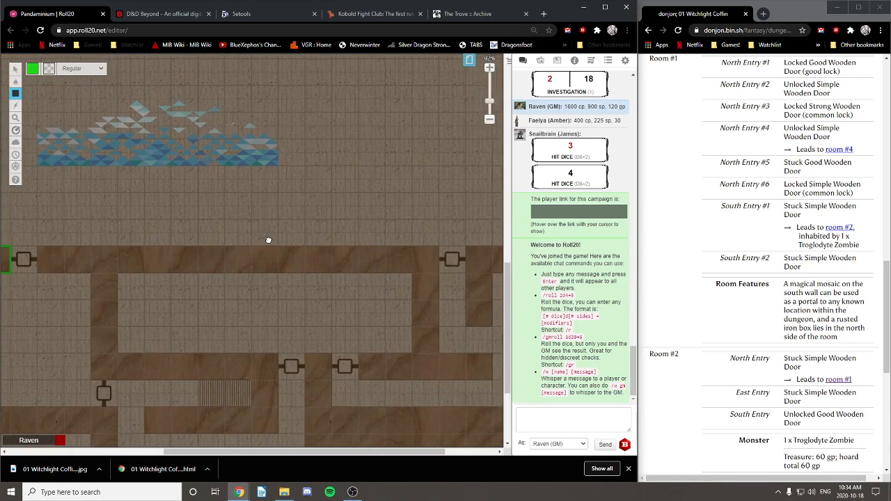
# Step: Trace green rectangles over the corridor walls south of the mosaic room
pyautogui.moveTo(43, 247); pyautogui.dragTo(430, 354)
pyautogui.moveTo(99, 280); pyautogui.dragTo(283, 430)
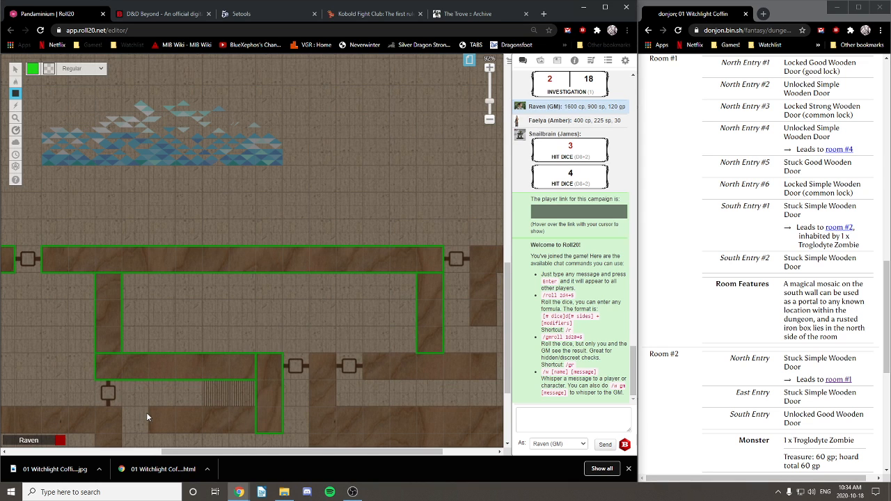
pyautogui.moveTo(167, 416); pyautogui.dragTo(168, 311)
pyautogui.moveTo(266, 243); pyautogui.dragTo(398, 267)
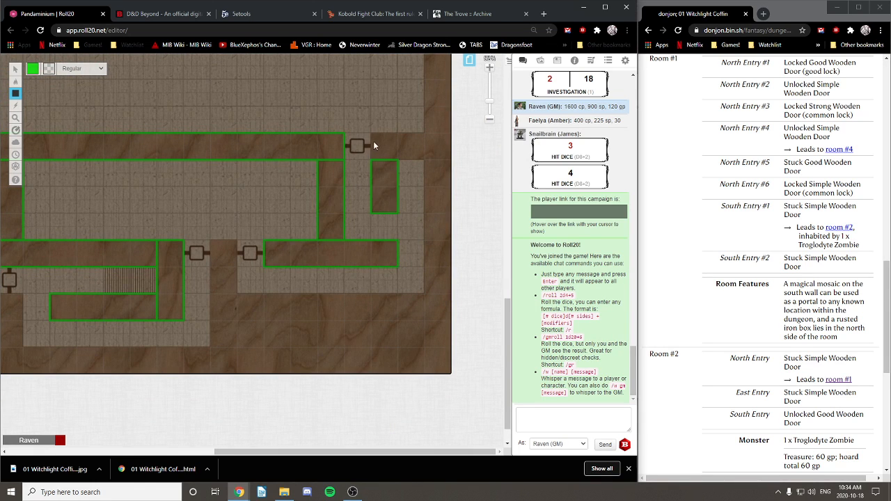
pyautogui.moveTo(371, 133)
pyautogui.mouseDown()
pyautogui.moveTo(424, 160)
pyautogui.moveTo(457, 422)
pyautogui.moveTo(447, 433)
pyautogui.mouseUp()
# Step: Trace the wall strip along the map's right edge down to the bottom-right corner
pyautogui.scroll(-3, 418, 105)
pyautogui.moveTo(415, 400); pyautogui.dragTo(360, 178)
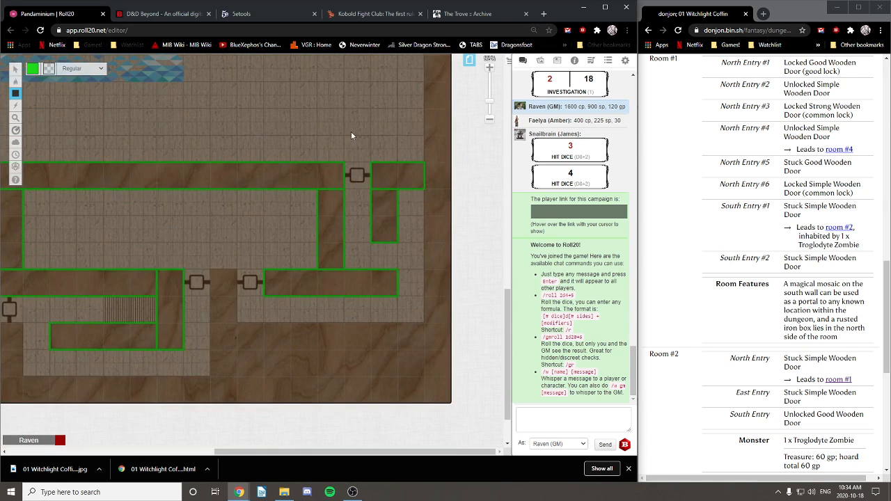
pyautogui.scroll(1, 376, 143)
pyautogui.moveTo(427, 62); pyautogui.dragTo(454, 383)
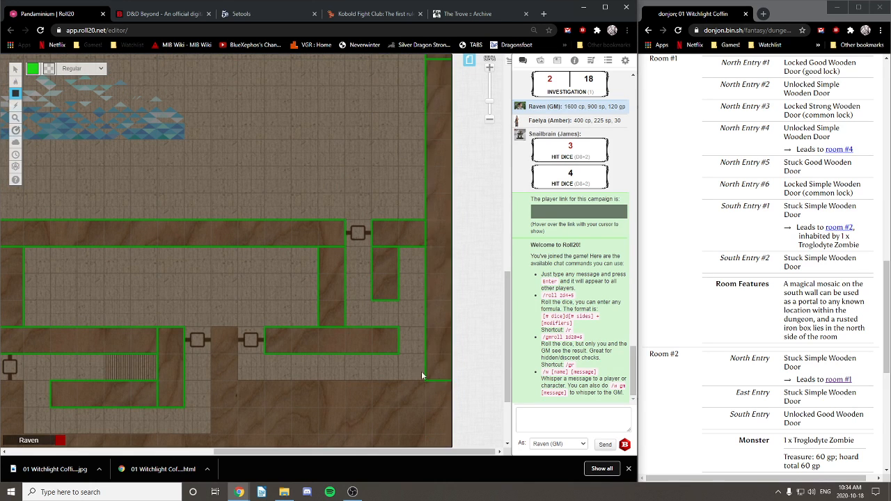
pyautogui.scroll(-2, 366, 277)
pyautogui.moveTo(450, 340); pyautogui.dragTo(211, 258)
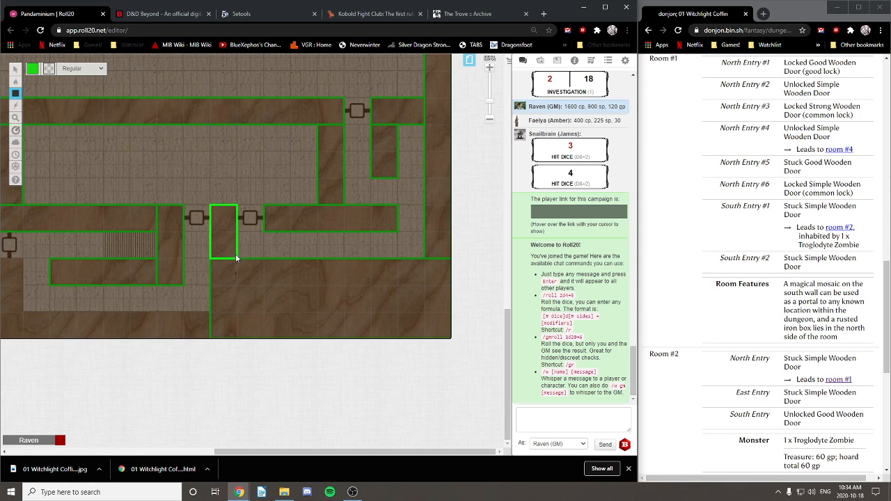
# Step: Trace the long bottom wall and the remaining left corridor wall segments
pyautogui.hscroll(-3, 135, 307)
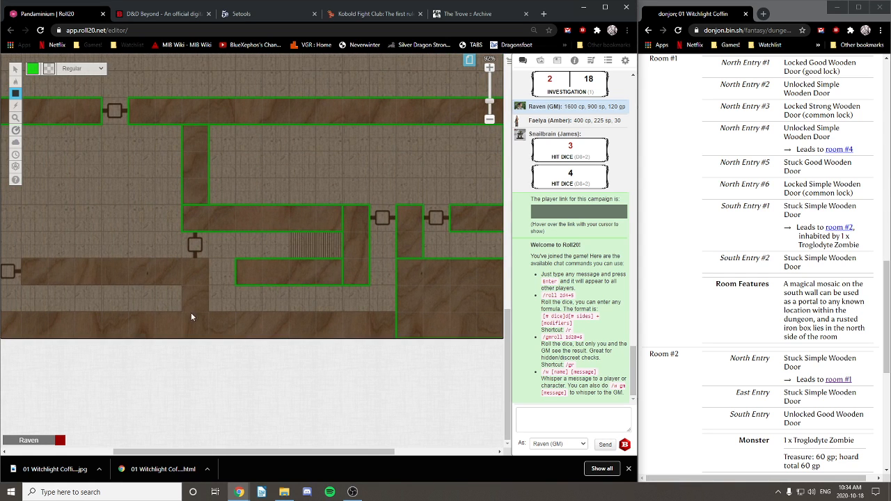
pyautogui.moveTo(252, 336); pyautogui.dragTo(395, 338)
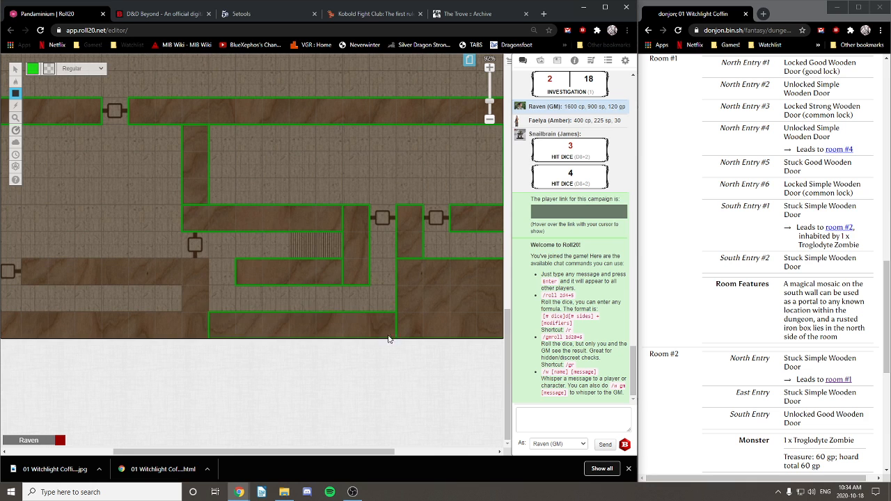
pyautogui.moveTo(181, 259); pyautogui.dragTo(208, 339)
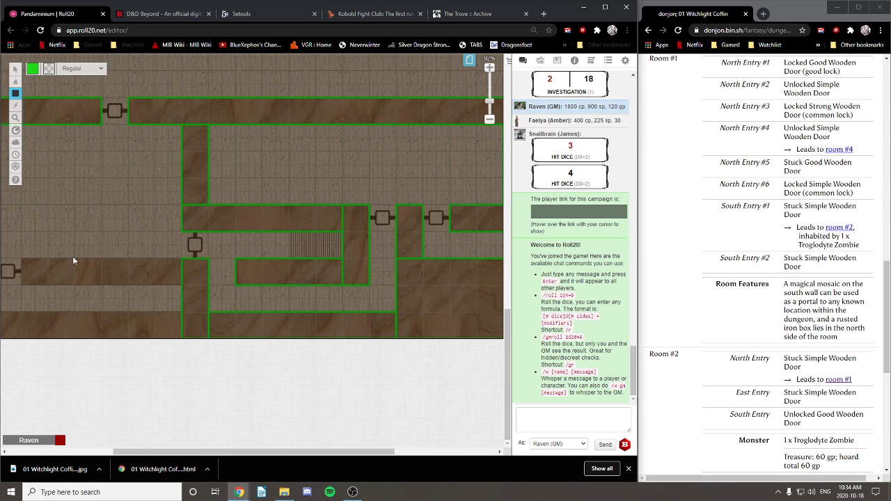
pyautogui.hscroll(-2, 91, 259)
pyautogui.moveTo(115, 260); pyautogui.dragTo(273, 284)
pyautogui.hscroll(-2, 139, 306)
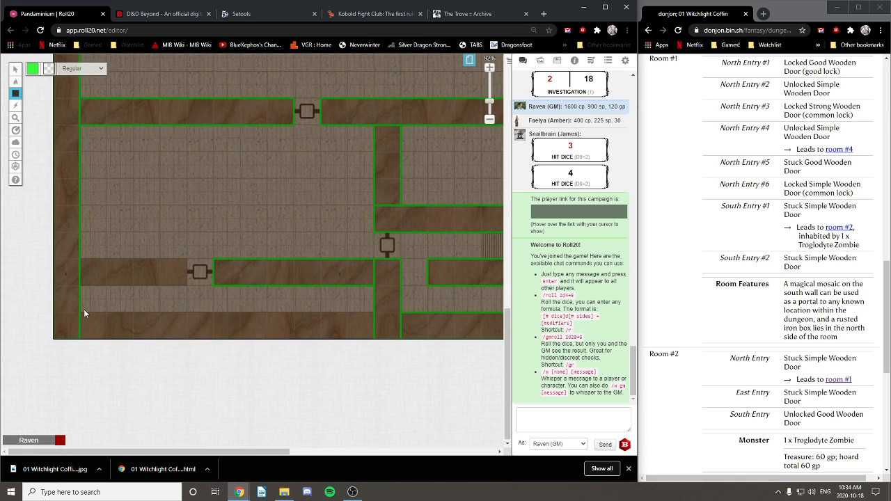
pyautogui.moveTo(105, 325); pyautogui.dragTo(349, 340)
pyautogui.moveTo(373, 342); pyautogui.dragTo(373, 340)
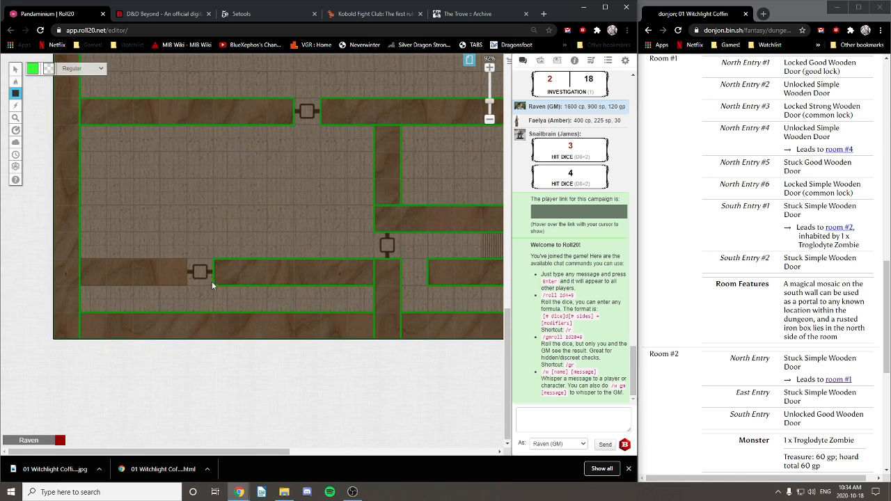
pyautogui.moveTo(80, 264); pyautogui.dragTo(186, 282)
pyautogui.moveTo(275, 163); pyautogui.dragTo(163, 317)
# Step: Pan across the map checking for untraced walls, ending at the lower-left doors
pyautogui.moveTo(271, 188); pyautogui.dragTo(340, 367)
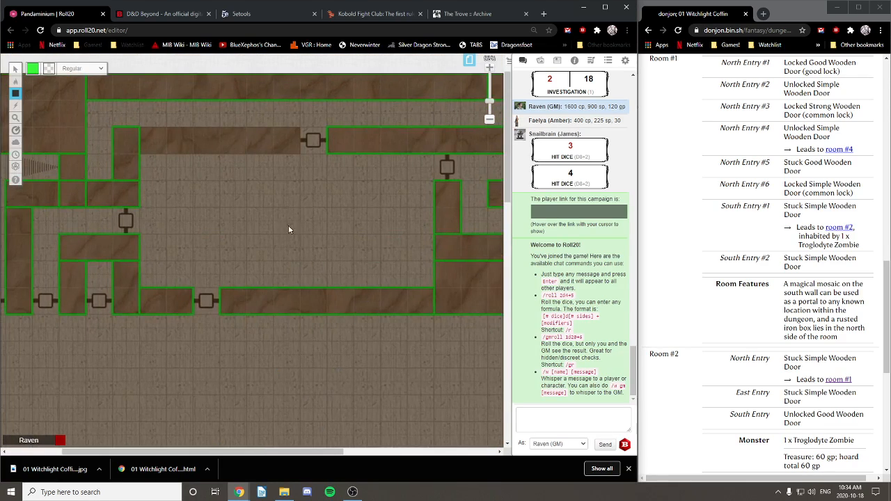
pyautogui.moveTo(272, 221); pyautogui.dragTo(110, 236)
pyautogui.moveTo(98, 315); pyautogui.dragTo(188, 141)
pyautogui.moveTo(122, 387); pyautogui.dragTo(287, 78)
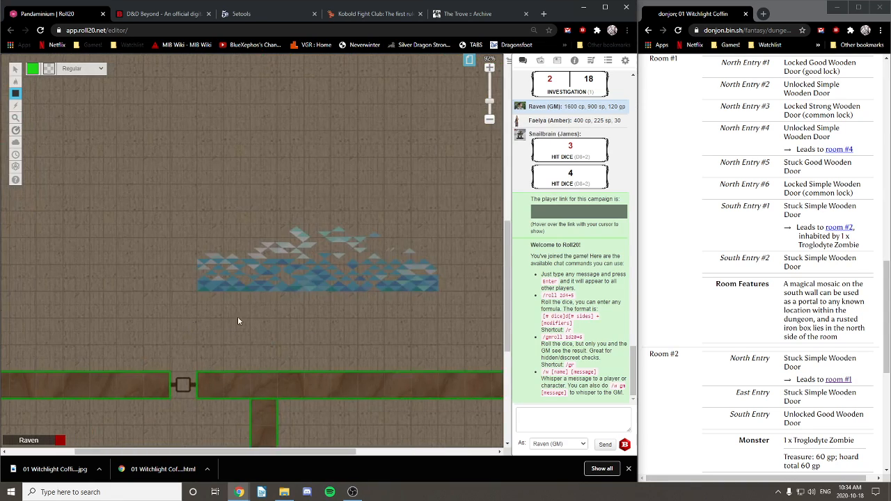
pyautogui.moveTo(153, 426); pyautogui.dragTo(279, 191)
pyautogui.moveTo(340, 216); pyautogui.dragTo(153, 207)
pyautogui.moveTo(313, 187); pyautogui.dragTo(123, 228)
pyautogui.moveTo(223, 202); pyautogui.dragTo(319, 340)
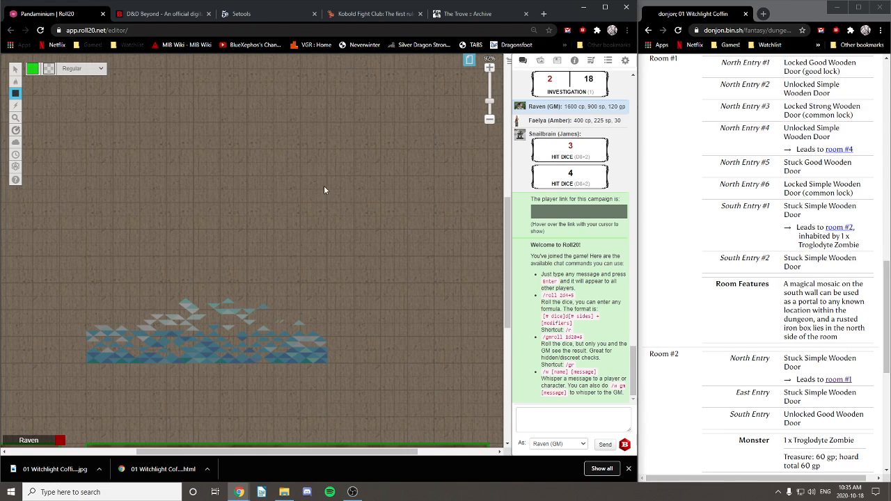
pyautogui.moveTo(324, 185); pyautogui.dragTo(460, 349)
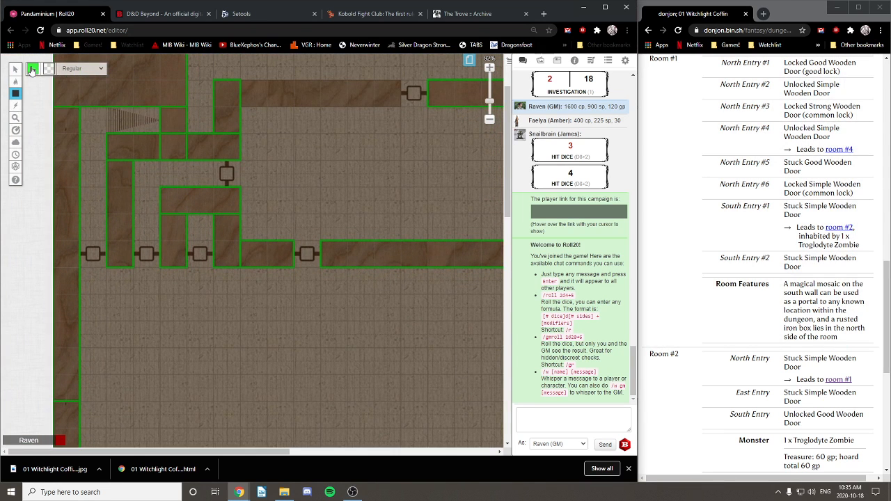
# Step: Switch the drawing colour to red and draw line barriers across the two westernmost lower-corridor doors
pyautogui.click(32, 68)
pyautogui.click(25, 91)
pyautogui.moveTo(76, 256); pyautogui.dragTo(79, 254)
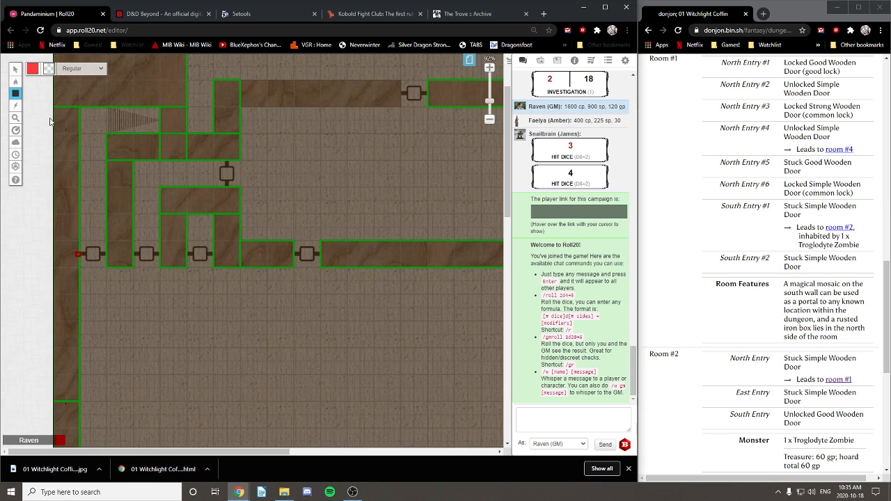
pyautogui.moveTo(15, 95)
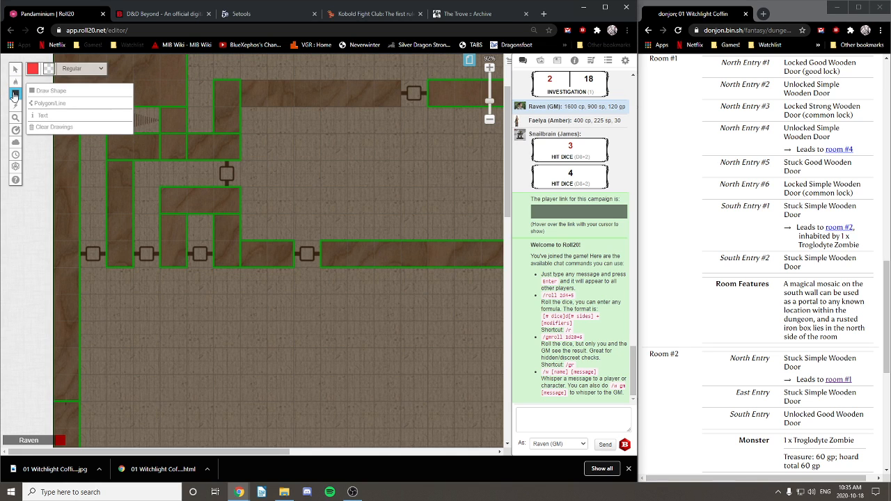
pyautogui.click(48, 103)
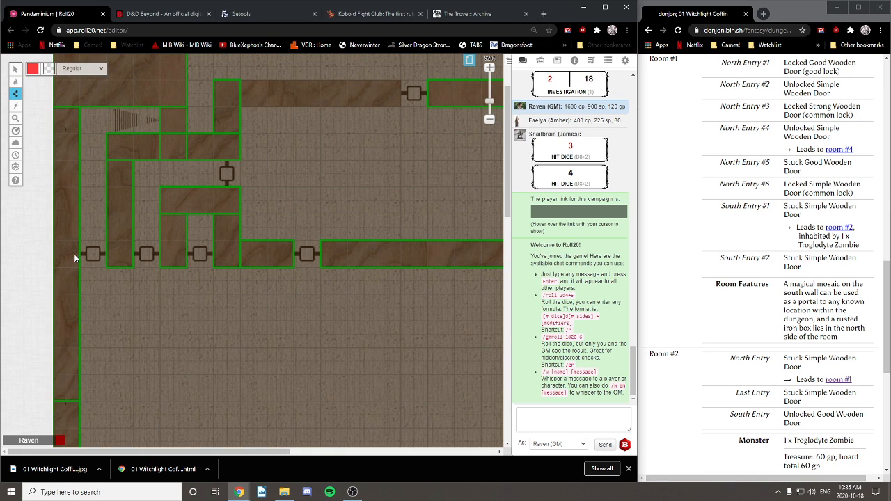
pyautogui.doubleClick(110, 254)
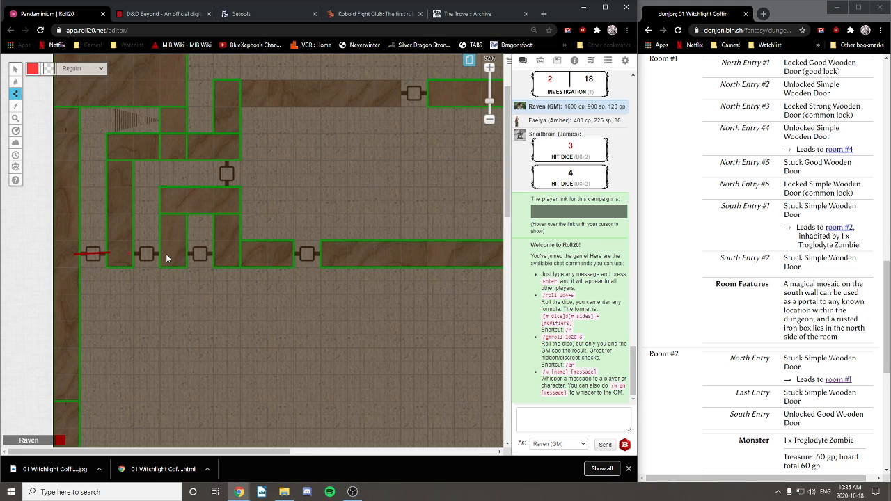
pyautogui.doubleClick(165, 254)
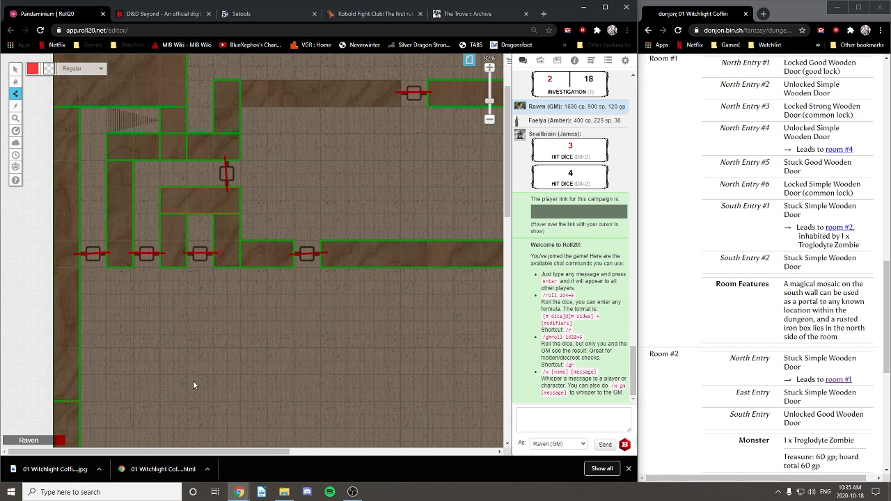
# Step: Draw red blocking lines across the upper and middle door markers
pyautogui.moveTo(233, 450); pyautogui.dragTo(451, 451)
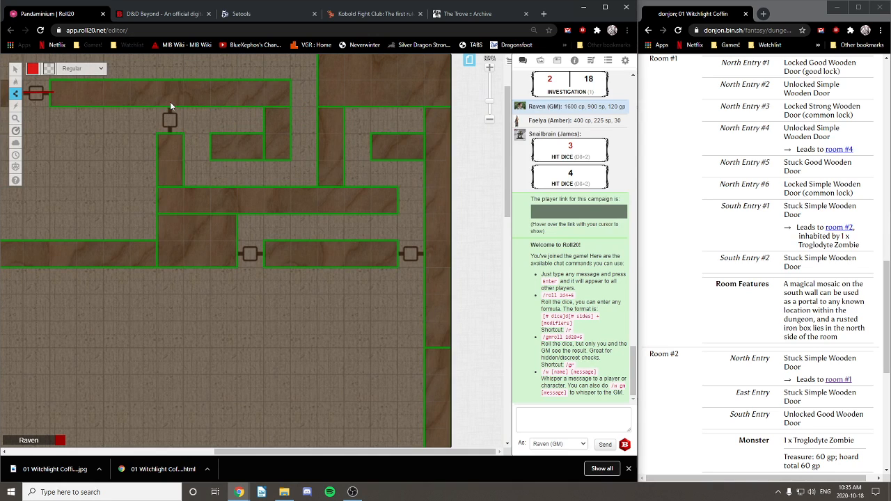
pyautogui.click(171, 139)
pyautogui.click(269, 254)
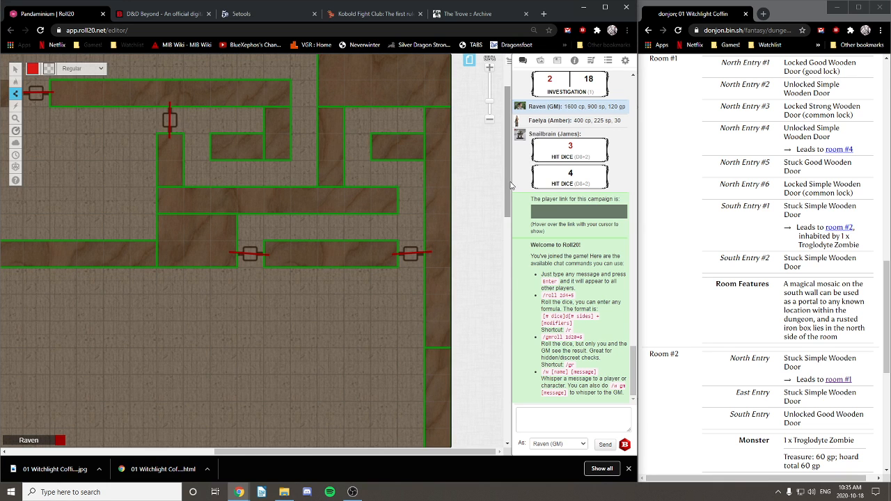
pyautogui.moveTo(510, 202); pyautogui.dragTo(510, 274)
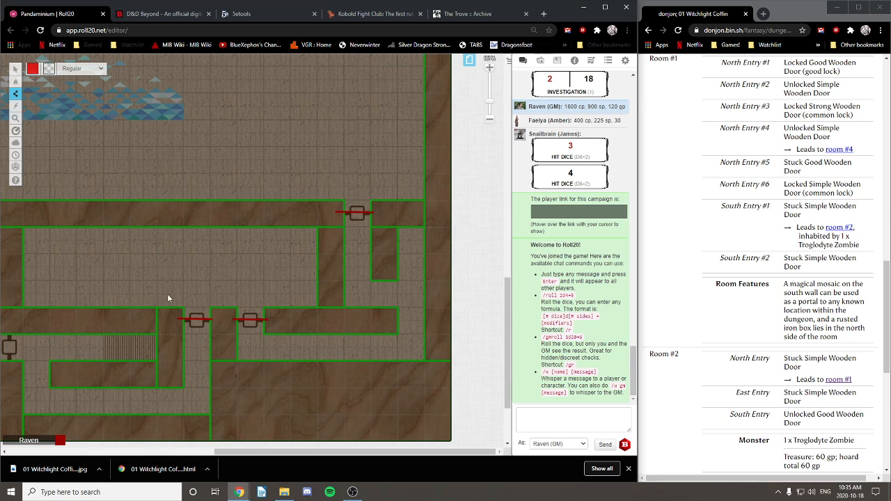
pyautogui.hscroll(-5, 462, 354)
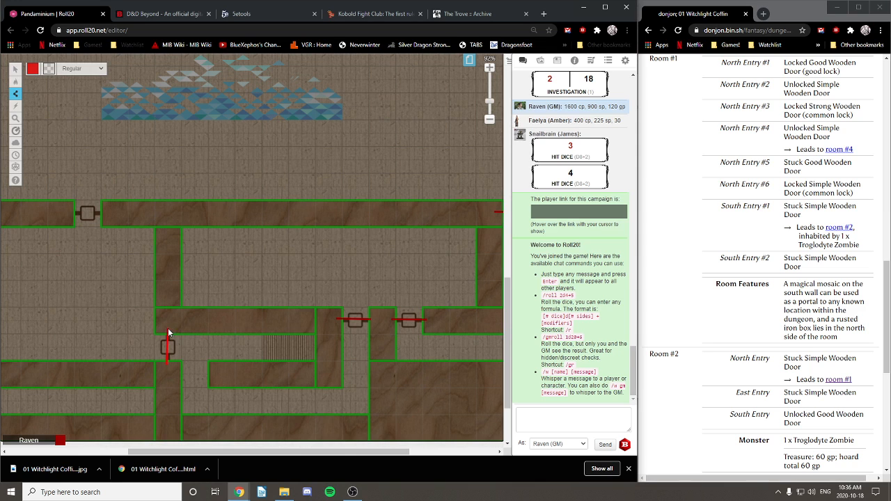
# Step: Draw a red line across the left door and check it by selecting it
pyautogui.click(73, 212)
pyautogui.doubleClick(101, 212)
pyautogui.click(16, 70)
pyautogui.click(88, 214)
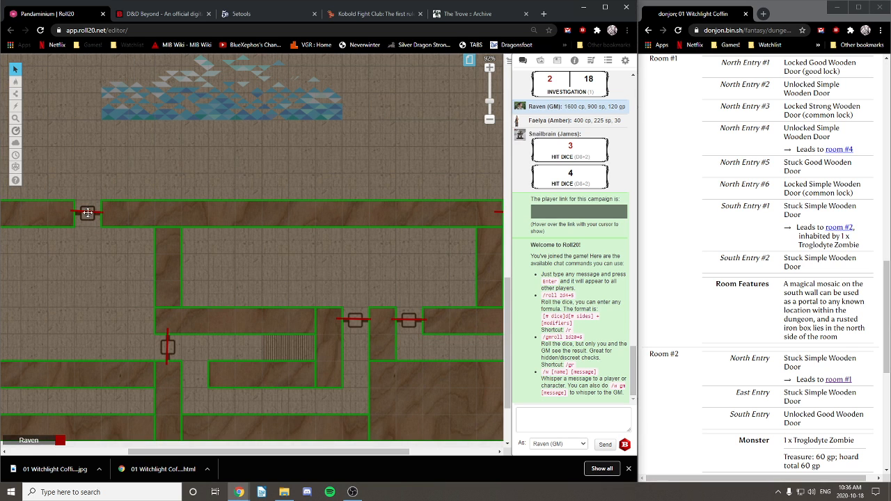
pyautogui.click(175, 144)
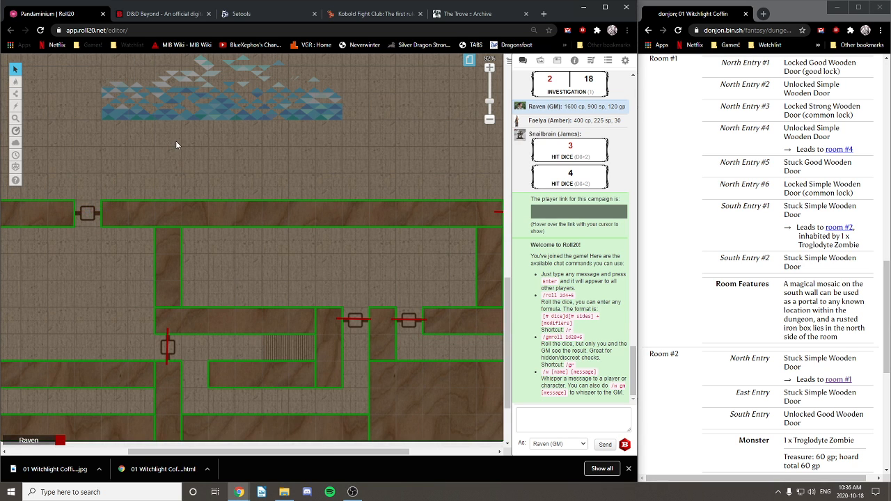
# Step: Draw a red line across the lower-left door with the polygon/line tool, then review the map
pyautogui.click(16, 94)
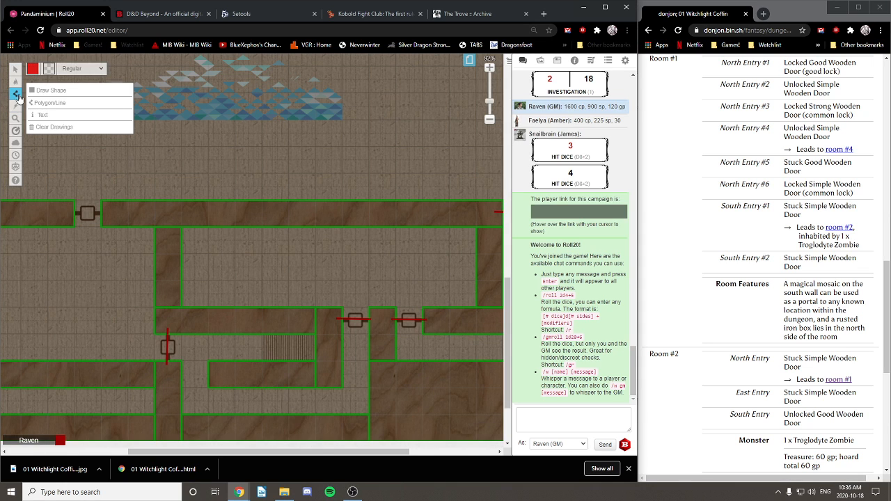
pyautogui.click(45, 104)
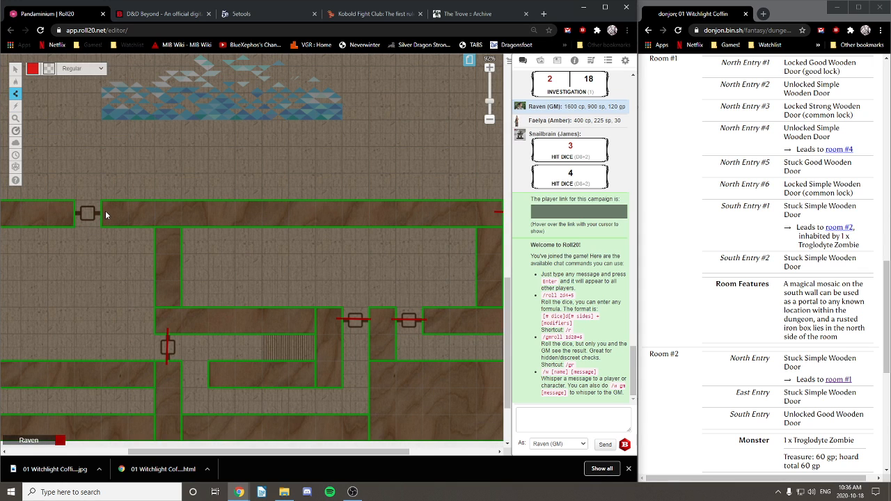
pyautogui.click(104, 211)
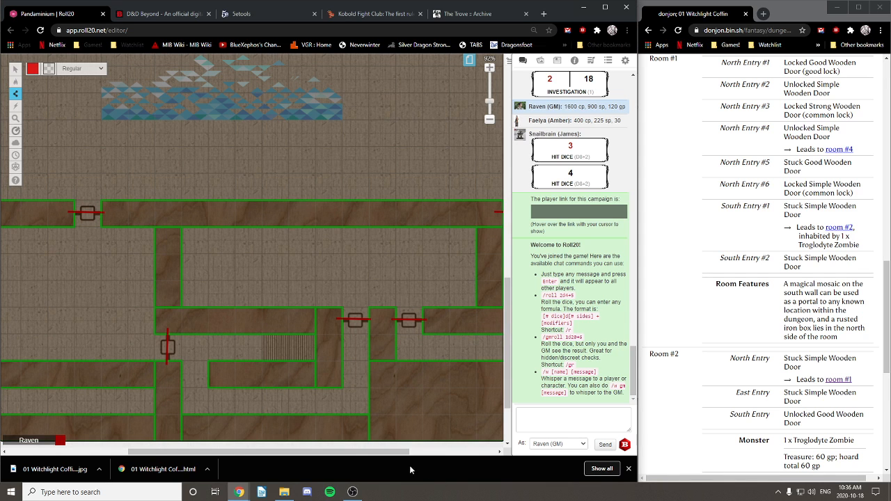
pyautogui.moveTo(391, 453); pyautogui.dragTo(271, 453)
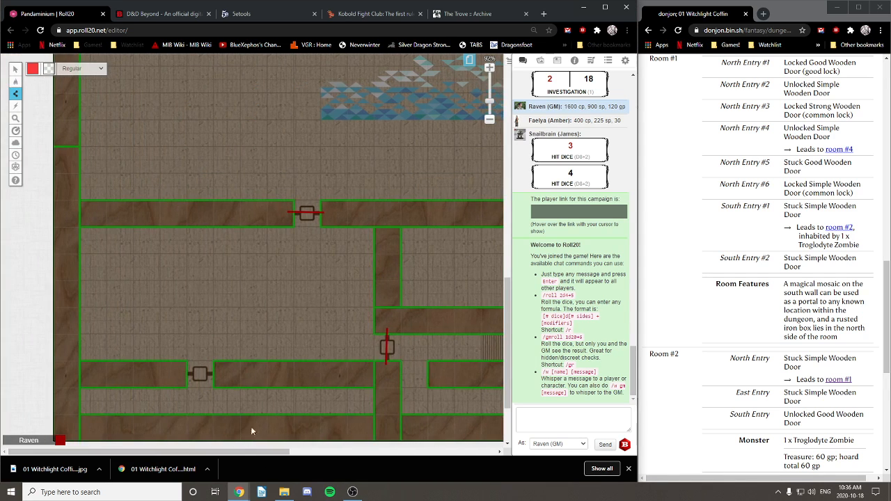
pyautogui.click(217, 373)
pyautogui.moveTo(504, 337); pyautogui.dragTo(493, 397)
pyautogui.moveTo(244, 453); pyautogui.dragTo(462, 456)
pyautogui.moveTo(508, 377); pyautogui.dragTo(484, 336)
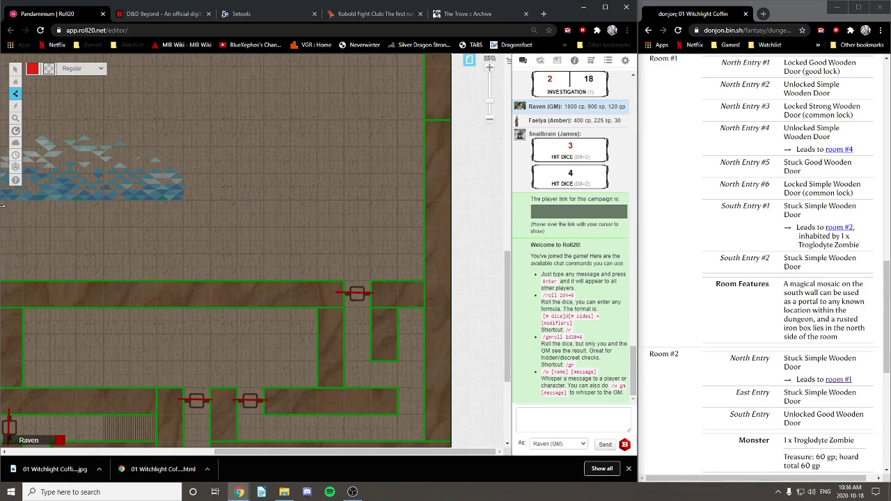
# Step: On the Map & Background layer, drag the blue mosaic image down next to the wall below it
pyautogui.moveTo(15, 86)
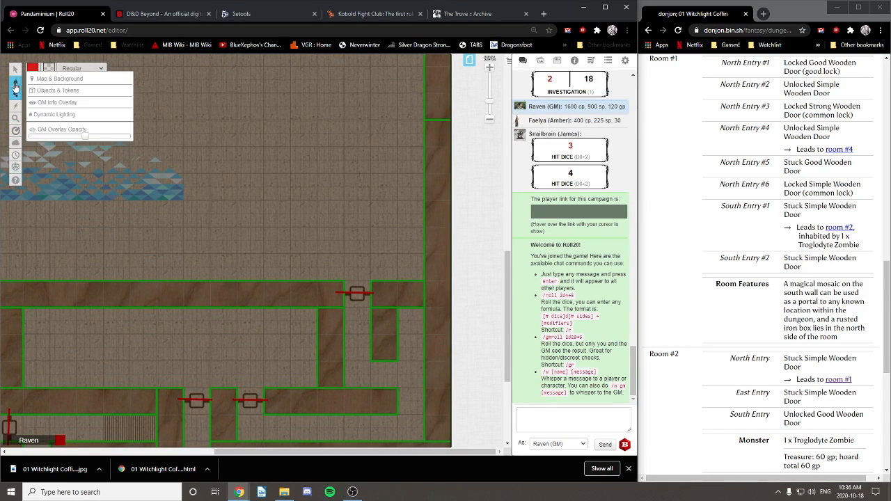
pyautogui.click(58, 93)
pyautogui.click(50, 81)
pyautogui.moveTo(15, 70)
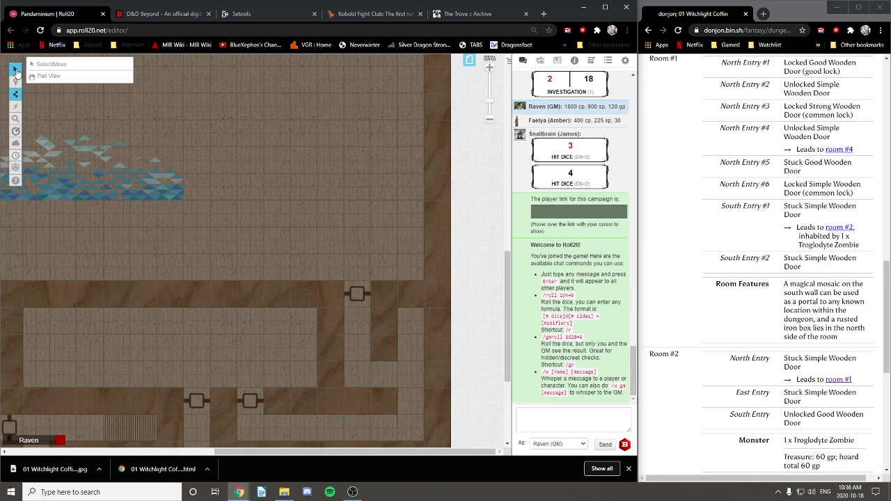
pyautogui.moveTo(72, 176); pyautogui.dragTo(85, 282)
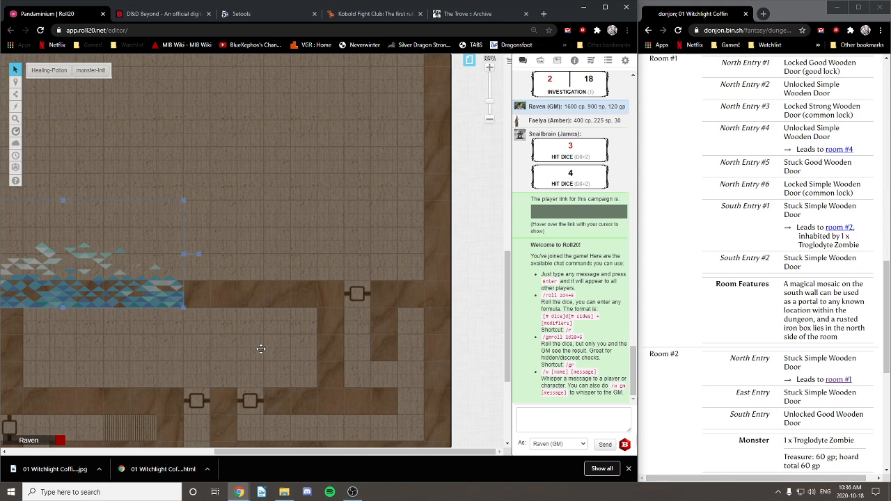
pyautogui.hscroll(-4, 292, 346)
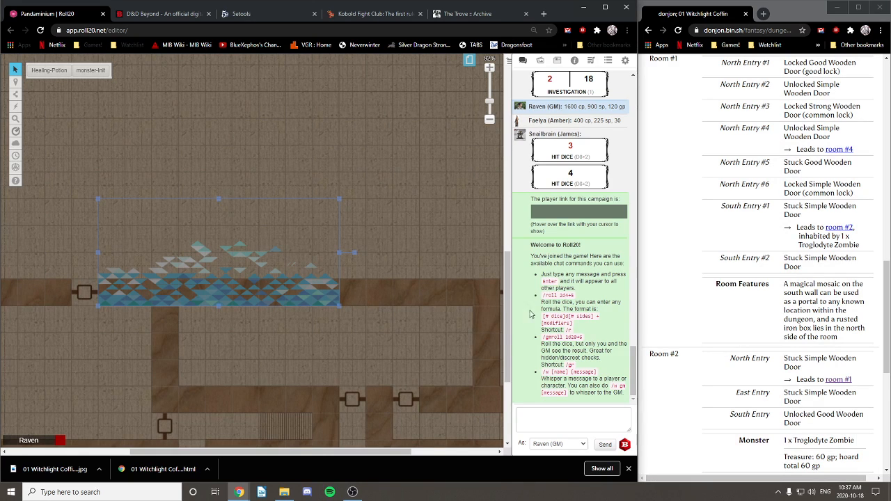
pyautogui.moveTo(510, 326); pyautogui.dragTo(510, 200)
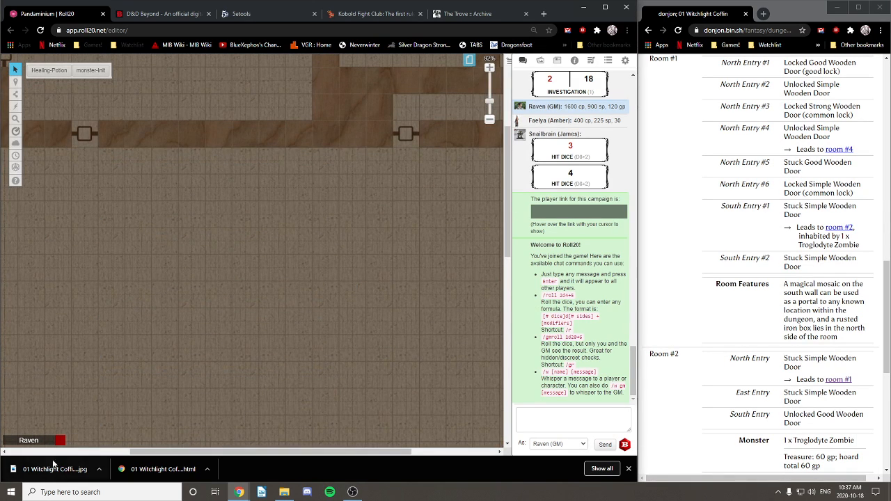
pyautogui.moveTo(326, 451); pyautogui.dragTo(323, 475)
pyautogui.moveTo(353, 492)
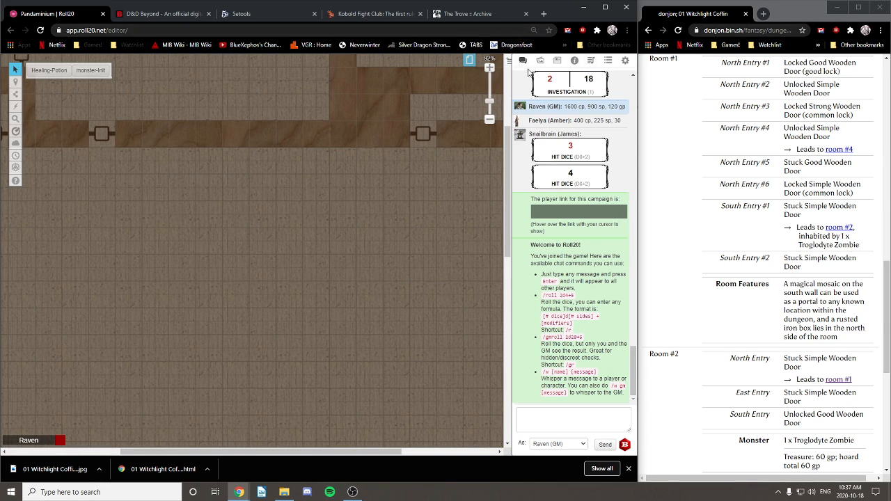
# Step: Search the D&D 5th Edition compendium for a rusted box
pyautogui.click(557, 61)
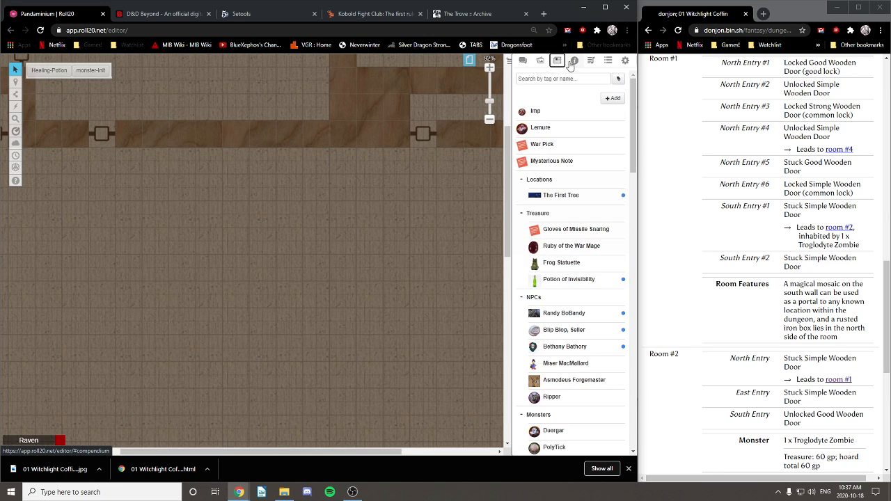
pyautogui.click(573, 62)
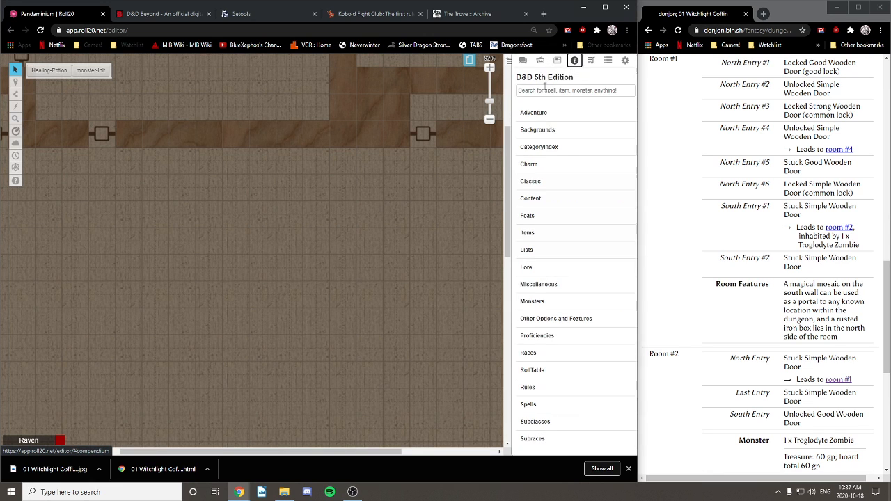
pyautogui.write('rusted box')
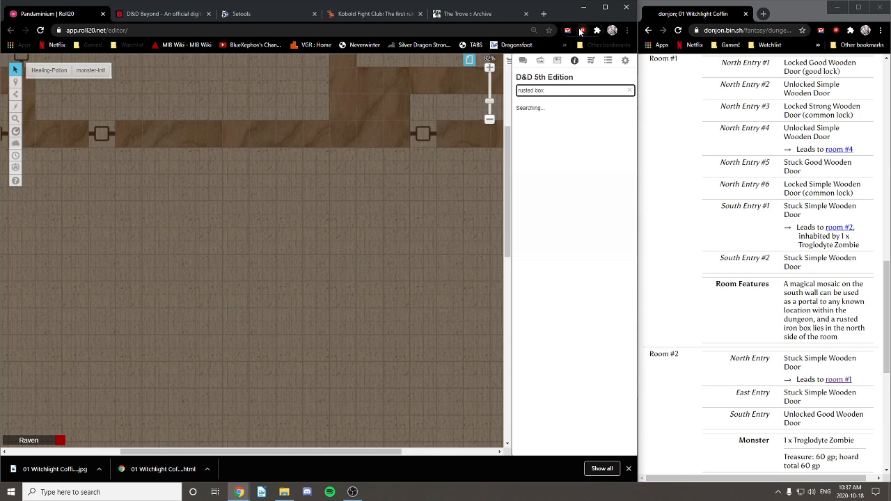
pyautogui.doubleClick(538, 89)
# Step: Search the journal for 'rusted box', clear the search, and move to the Art Library
pyautogui.click(557, 60)
pyautogui.click(548, 80)
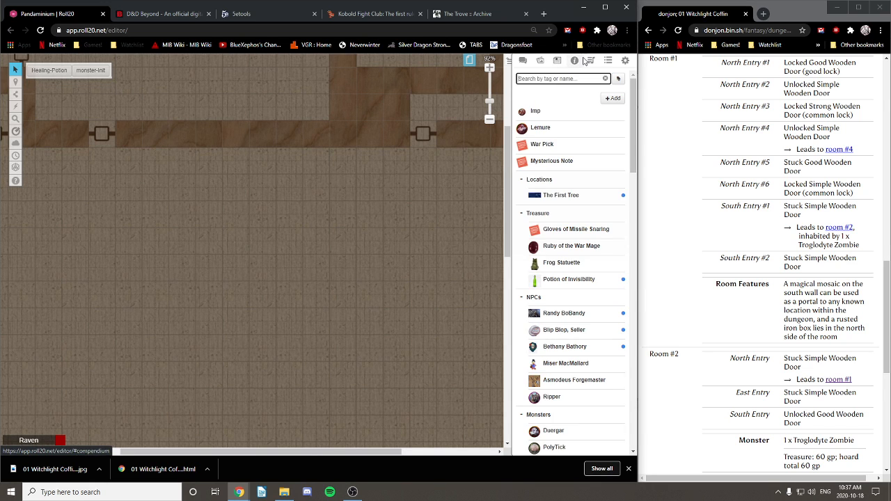
pyautogui.write('rusted ')
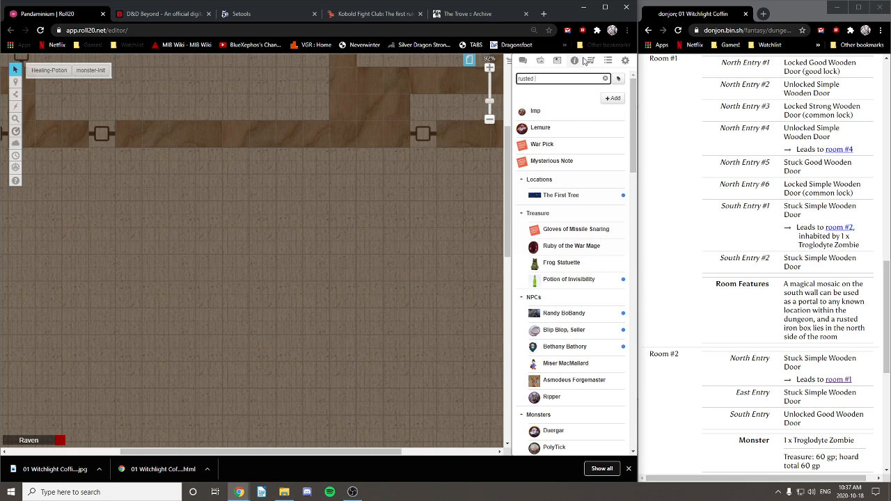
pyautogui.write('box')
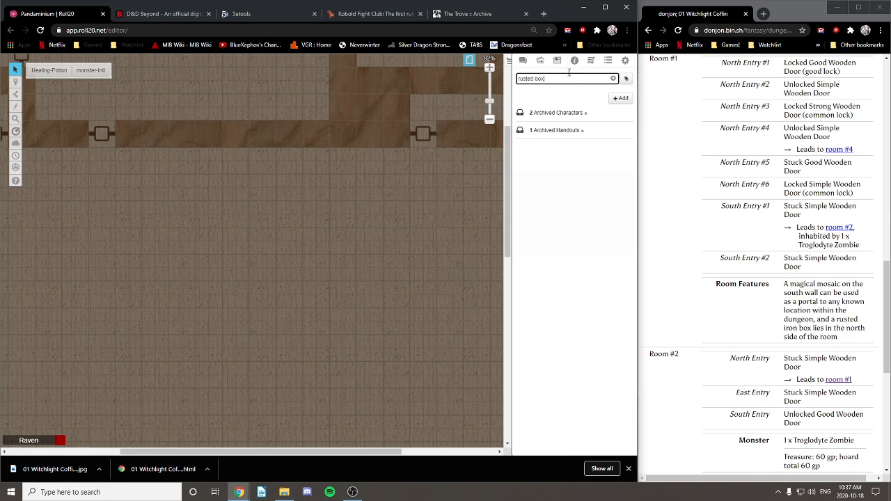
pyautogui.moveTo(559, 78); pyautogui.dragTo(464, 84)
pyautogui.press('BackSpace')
pyautogui.click(540, 61)
# Step: Search the Art Library tokens for 'rusted box' and browse the results
pyautogui.click(546, 99)
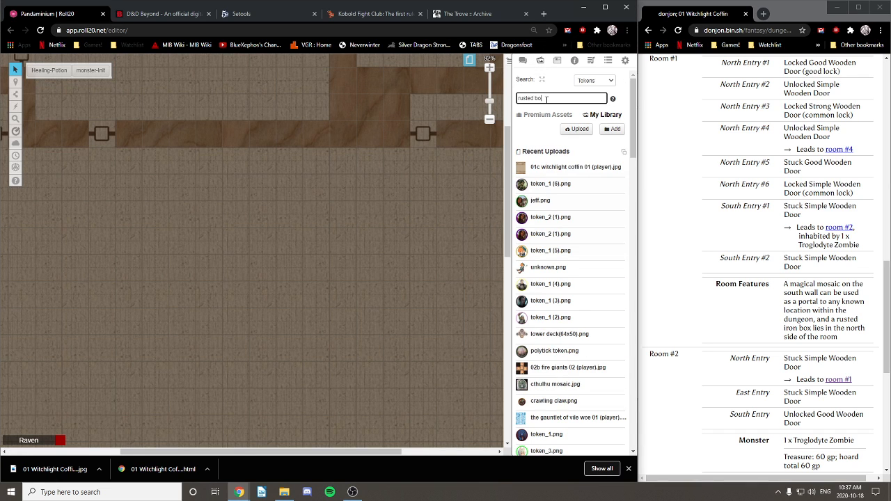
pyautogui.write('rusted box')
pyautogui.press('Return')
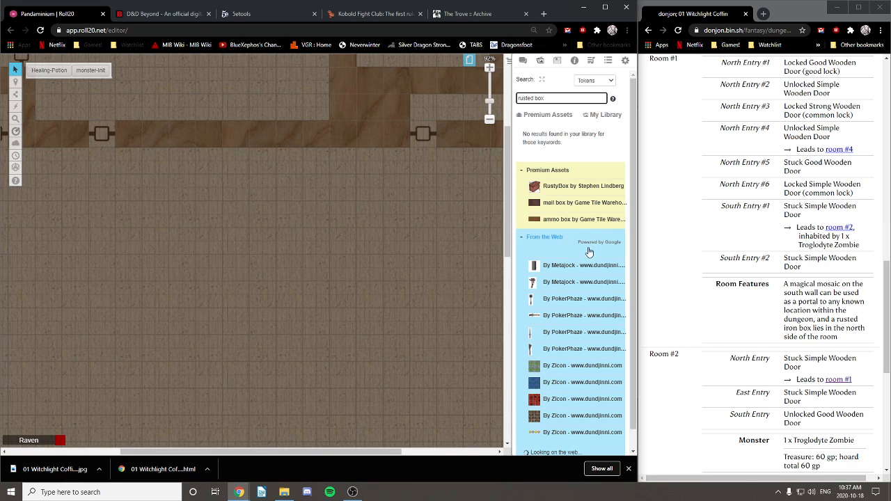
pyautogui.scroll(-1, 588, 254)
pyautogui.scroll(-1, 588, 254)
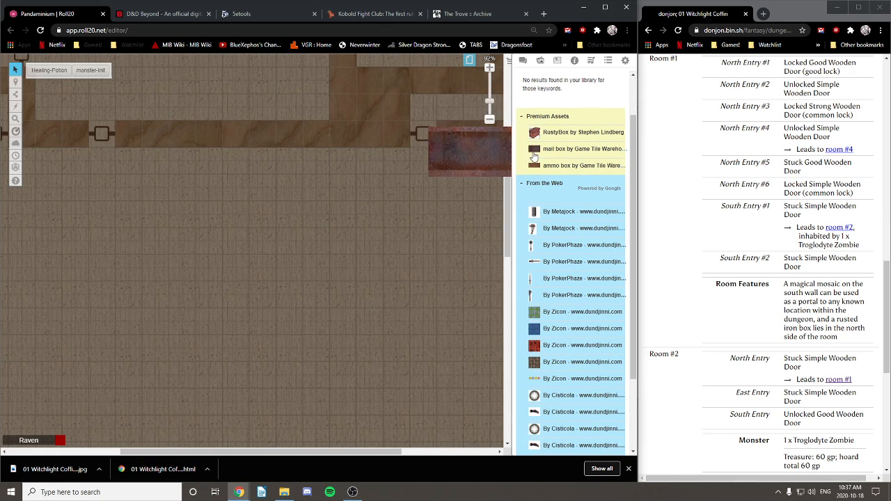
pyautogui.moveTo(534, 159)
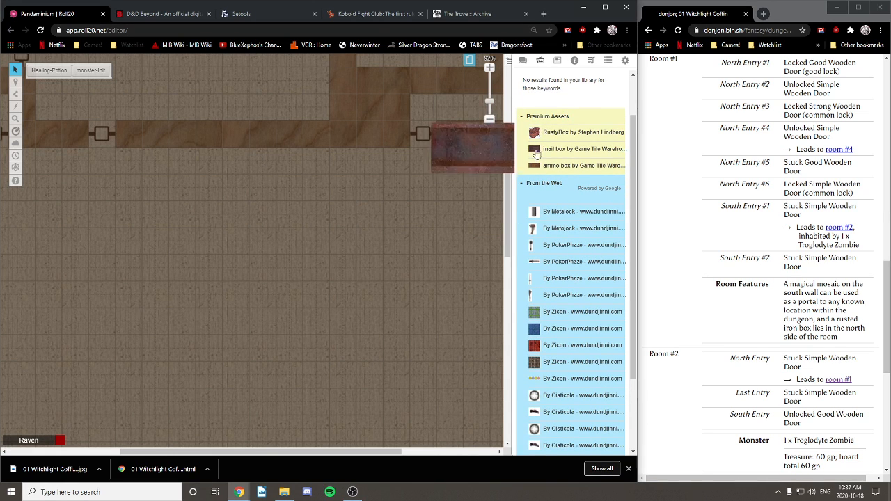
pyautogui.moveTo(536, 220)
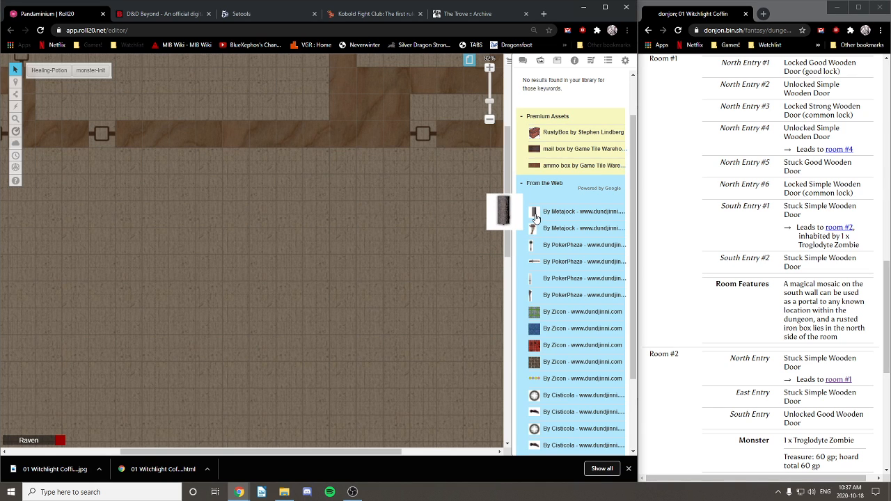
pyautogui.moveTo(531, 282)
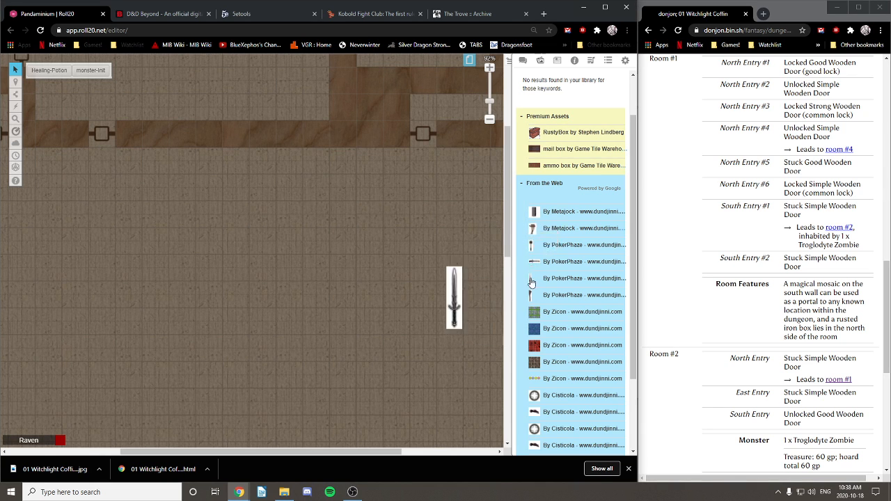
pyautogui.scroll(-4, 531, 282)
pyautogui.scroll(5, 533, 240)
pyautogui.moveTo(533, 190)
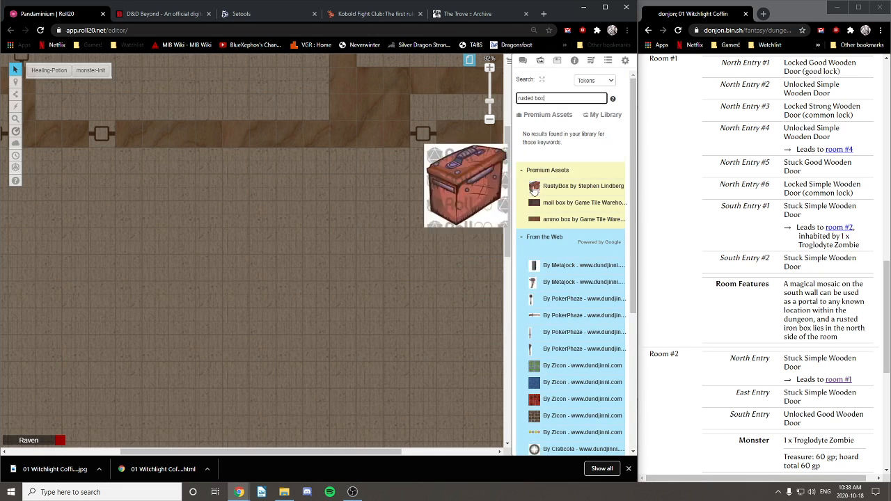
# Step: Try the token searches 'rusted chest' and 'iron chest', browsing their results
pyautogui.doubleClick(535, 97)
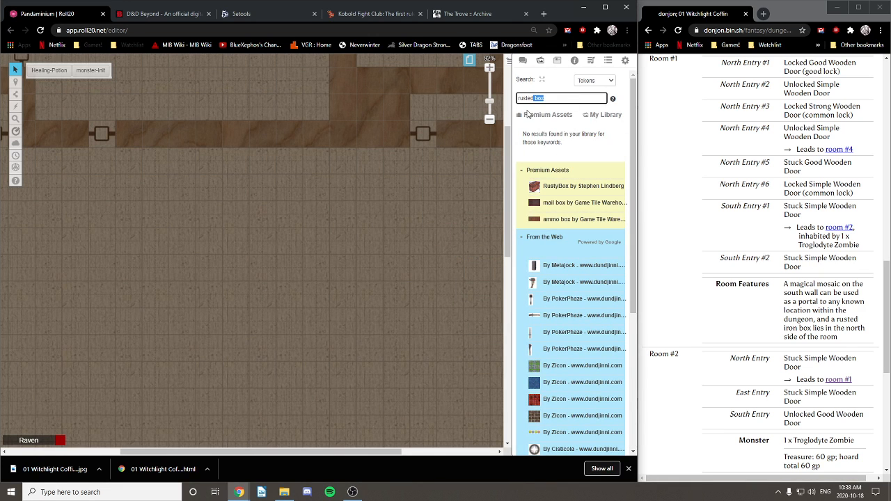
pyautogui.write('chest')
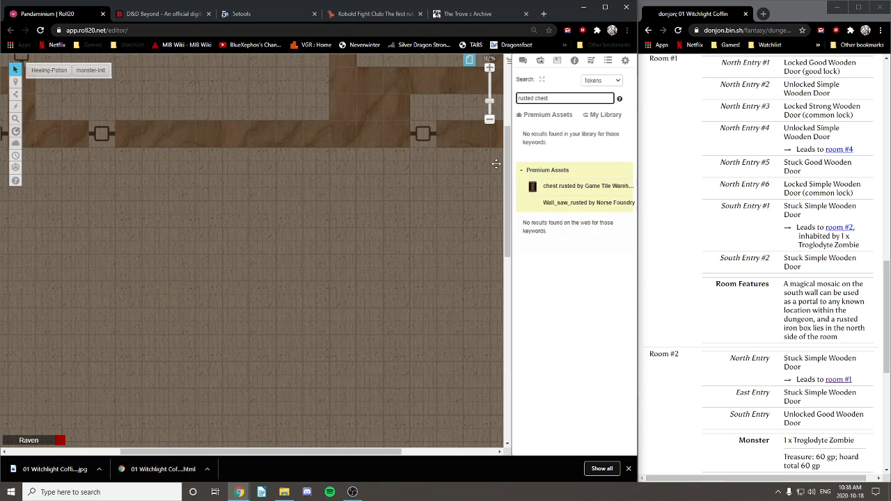
pyautogui.moveTo(534, 190)
pyautogui.moveTo(535, 98); pyautogui.dragTo(478, 100)
pyautogui.write('iron')
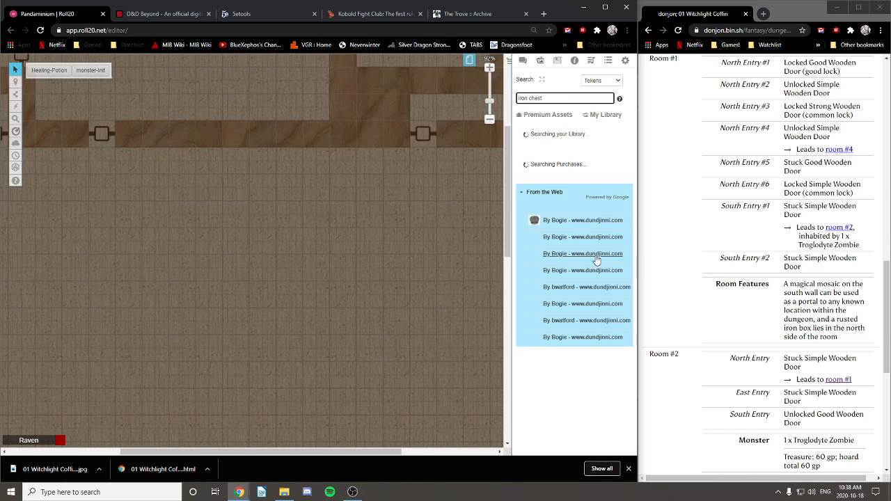
pyautogui.moveTo(542, 236)
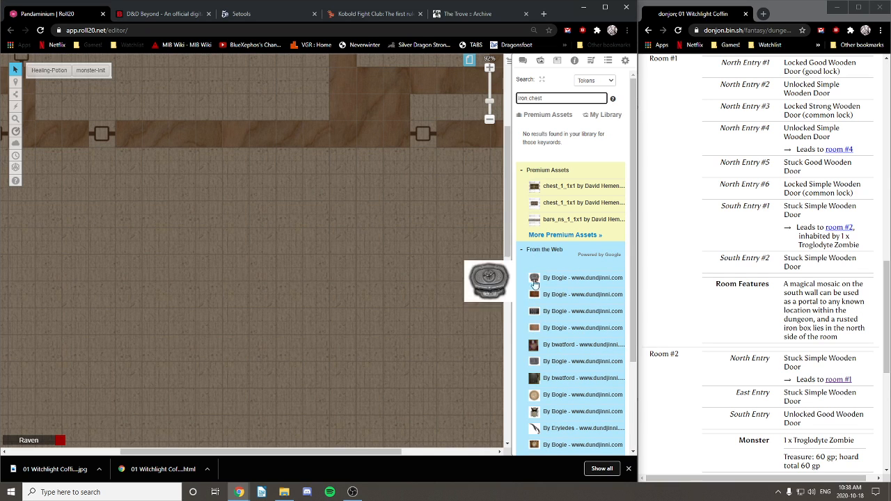
pyautogui.moveTo(533, 301)
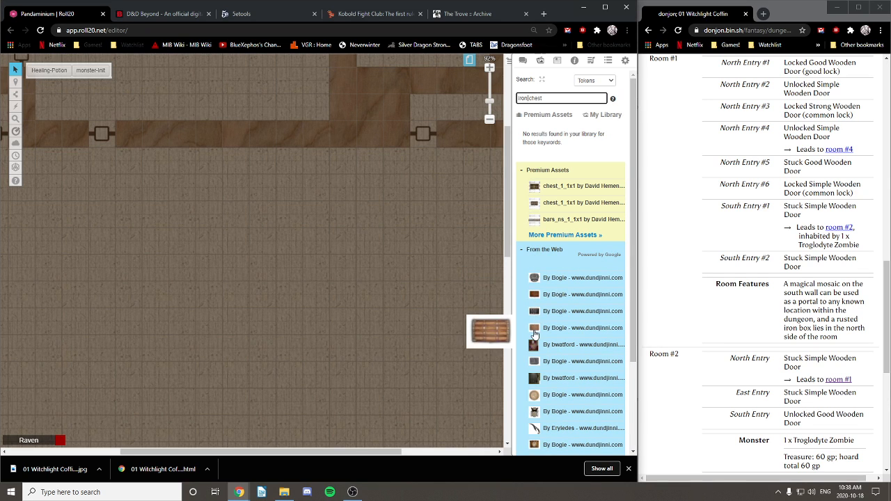
pyautogui.moveTo(536, 355)
pyautogui.scroll(-1, 534, 352)
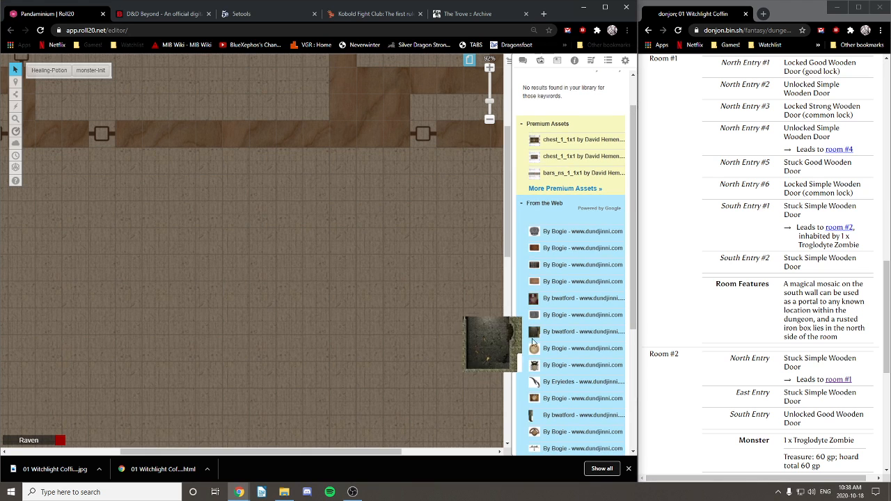
pyautogui.moveTo(536, 317)
pyautogui.scroll(-3, 535, 317)
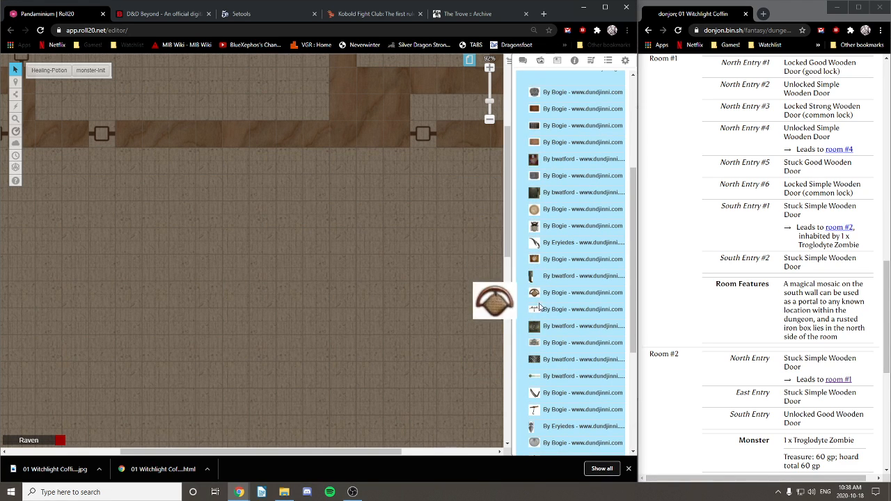
pyautogui.scroll(4, 535, 406)
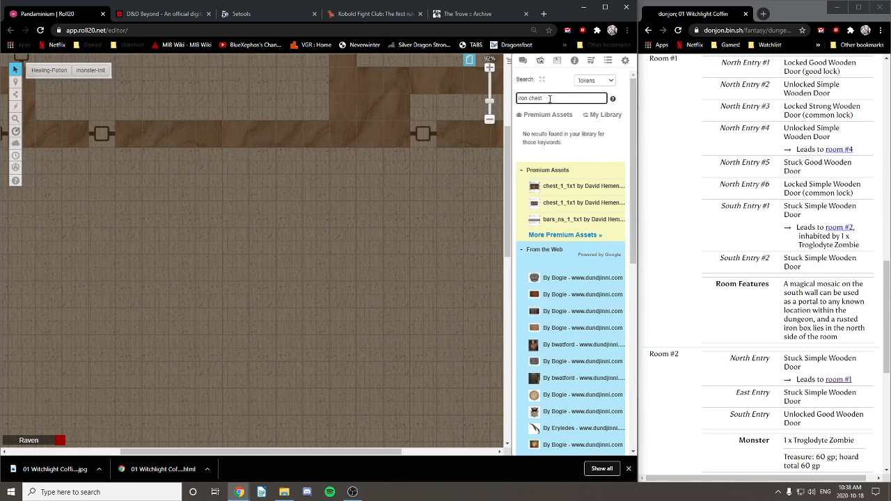
# Step: Search 'rusted box' again and drag the first web result image onto the map
pyautogui.moveTo(550, 99); pyautogui.dragTo(476, 95)
pyautogui.write('rusted box')
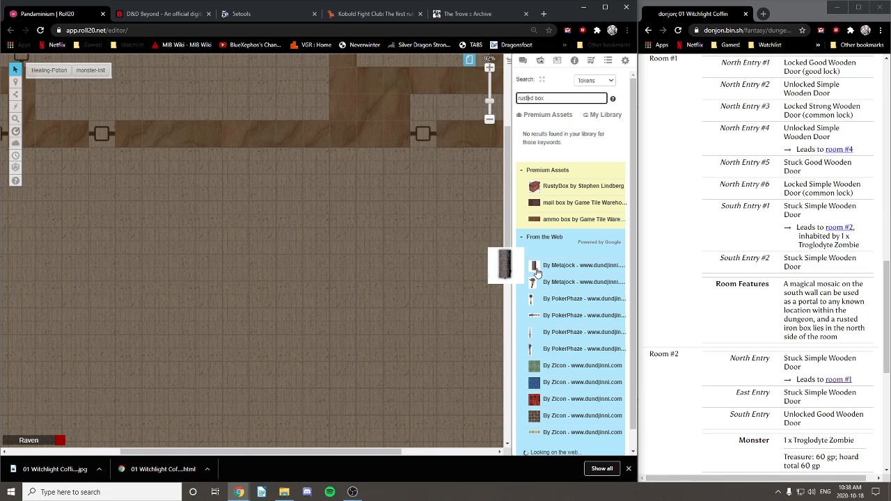
pyautogui.moveTo(534, 271); pyautogui.dragTo(199, 220)
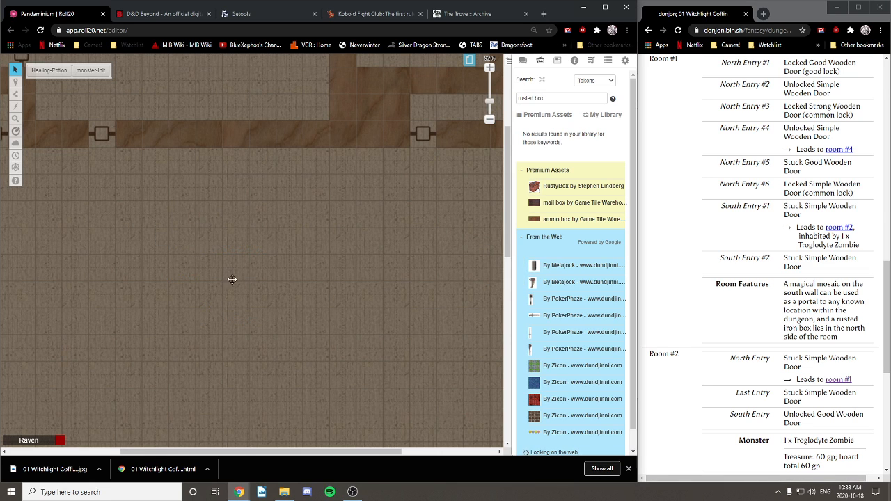
# Step: Zoom in and rotate the new box token so it lies horizontally
pyautogui.scroll(6, 209, 219)
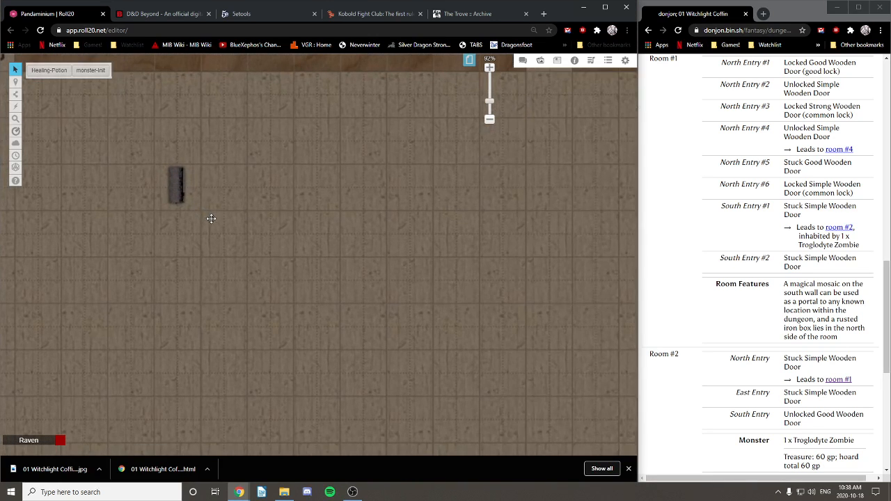
pyautogui.scroll(4, 337, 317)
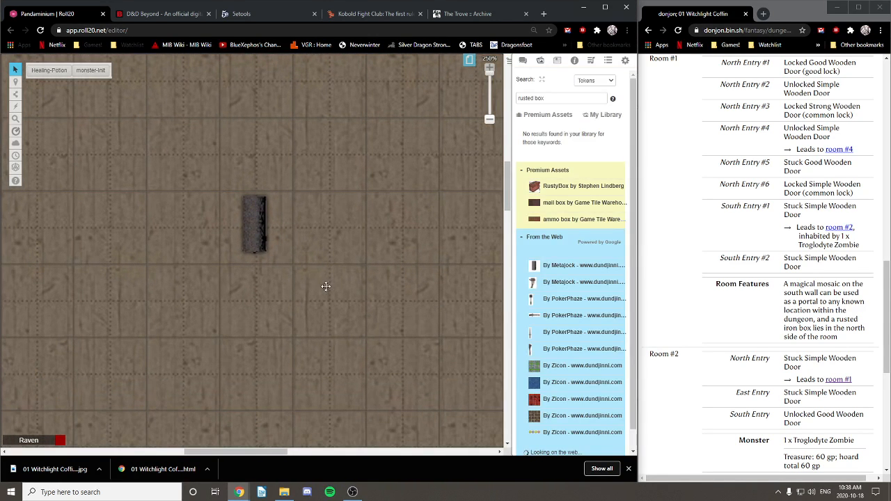
pyautogui.click(254, 227)
pyautogui.moveTo(258, 150); pyautogui.dragTo(312, 229)
pyautogui.scroll(3, 359, 176)
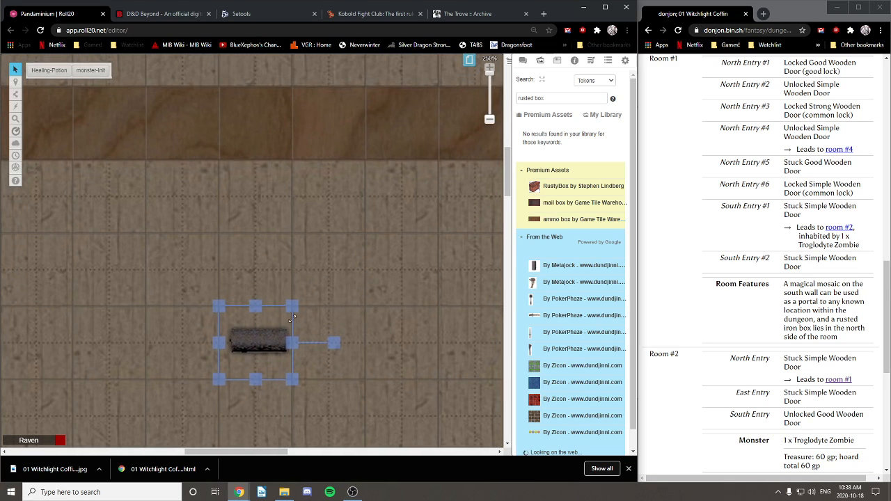
pyautogui.moveTo(269, 338); pyautogui.dragTo(259, 198)
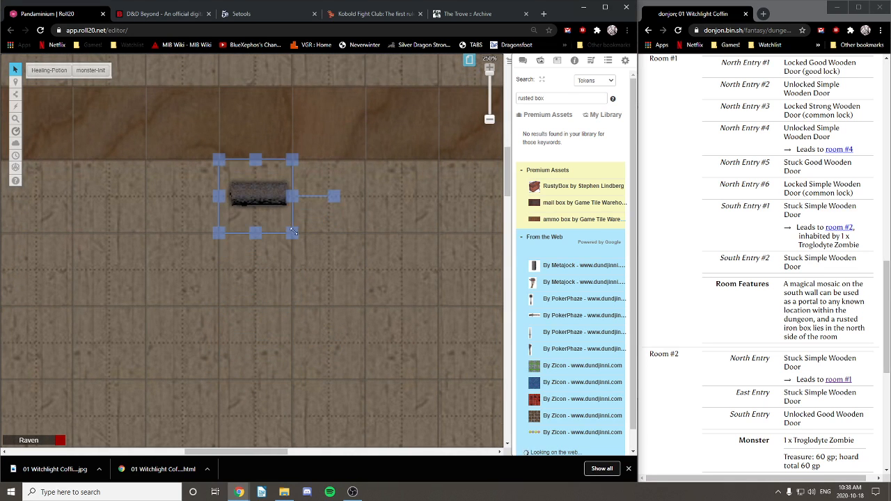
# Step: Resize the box token to about two cells wide and one tall, then zoom back out
pyautogui.moveTo(293, 235); pyautogui.dragTo(366, 306)
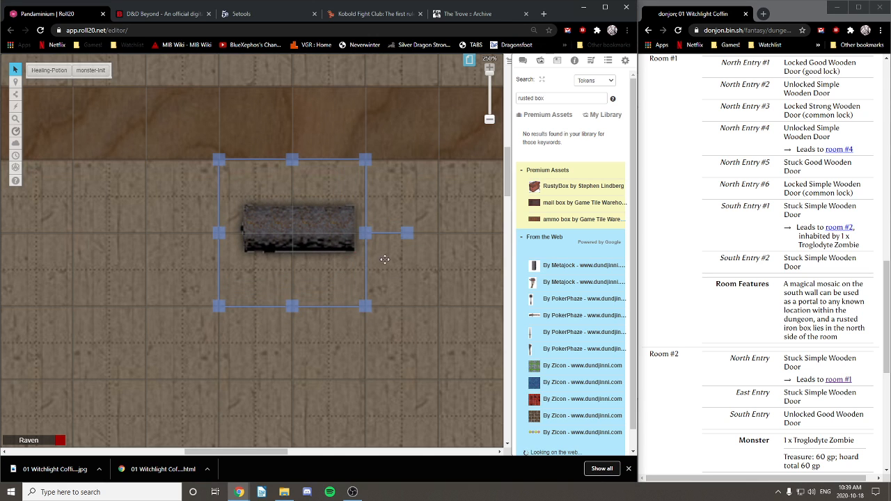
pyautogui.moveTo(366, 235); pyautogui.dragTo(439, 235)
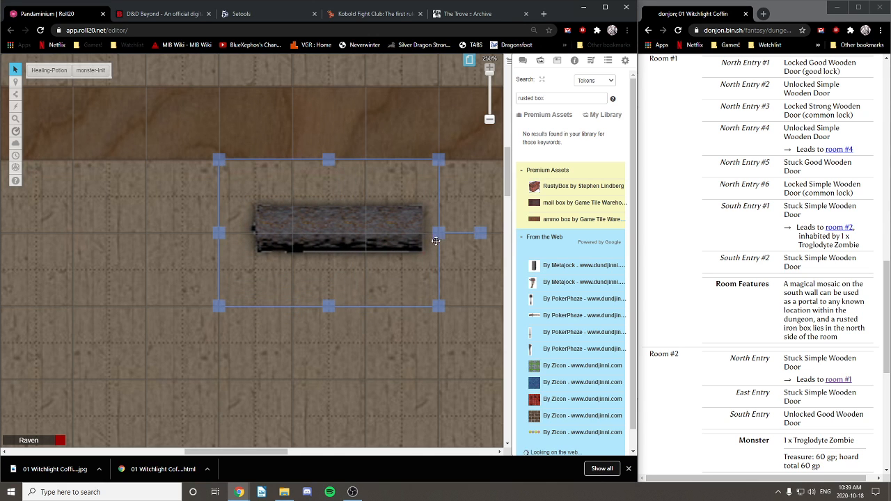
pyautogui.moveTo(438, 306); pyautogui.dragTo(379, 238)
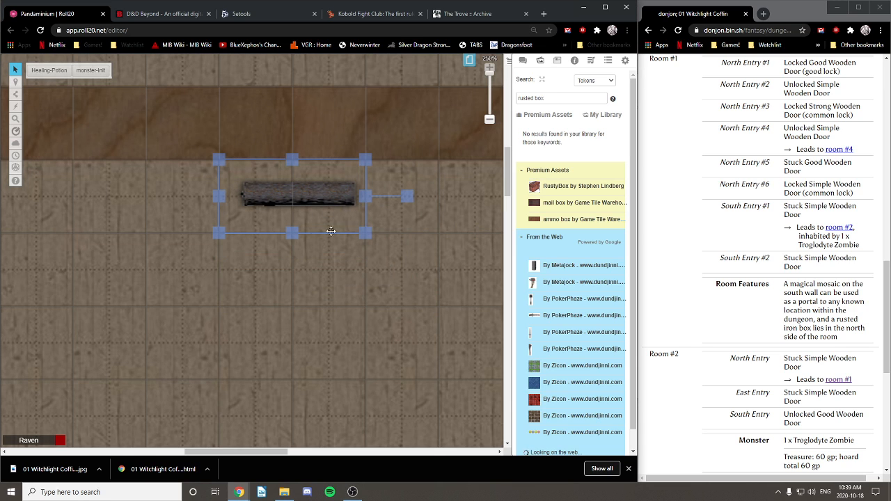
pyautogui.moveTo(292, 233); pyautogui.dragTo(316, 301)
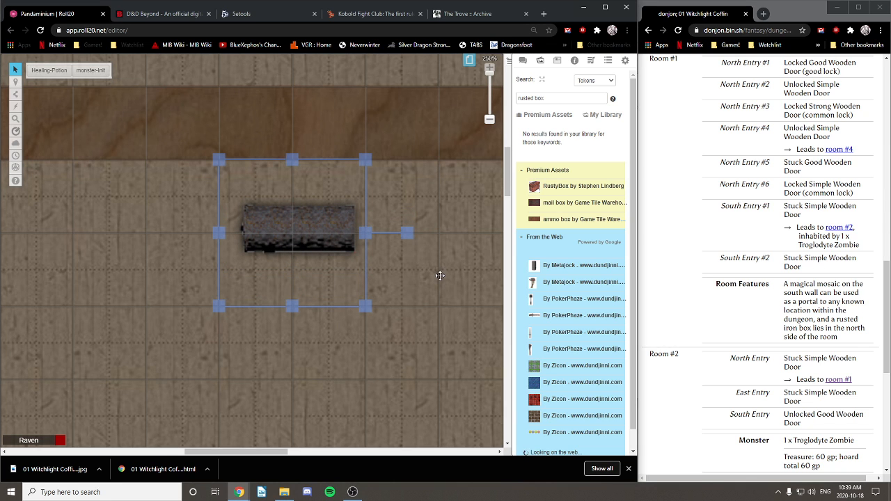
pyautogui.scroll(-5, 341, 254)
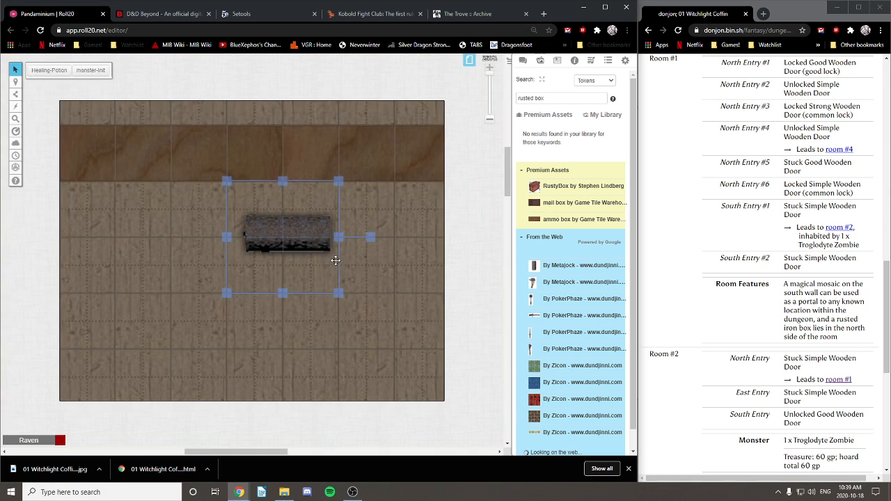
pyautogui.scroll(-3, 285, 267)
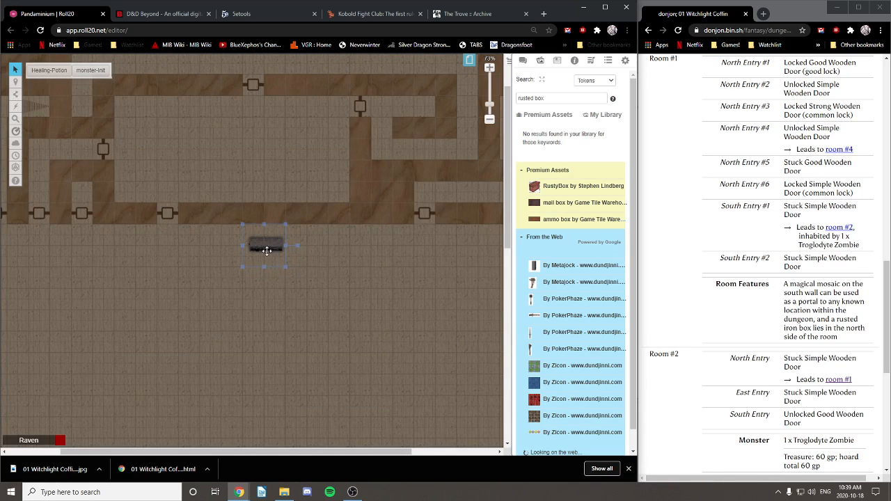
# Step: Shift the box token further right in the room and bring up Room #2 on the dungeon page
pyautogui.moveTo(266, 251); pyautogui.dragTo(386, 258)
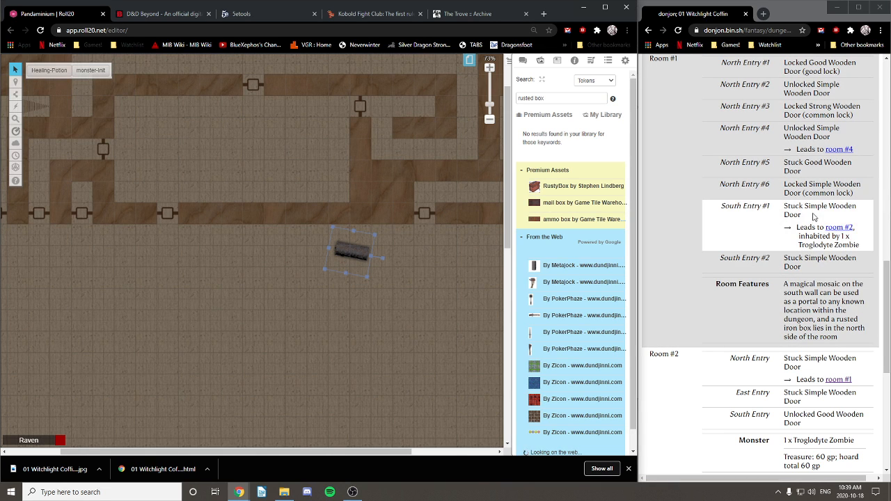
pyautogui.scroll(1, 808, 209)
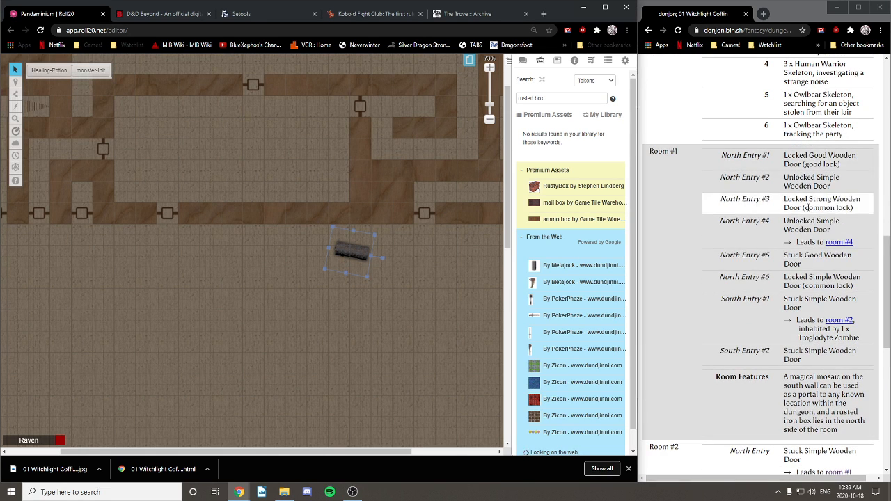
pyautogui.scroll(-3, 807, 278)
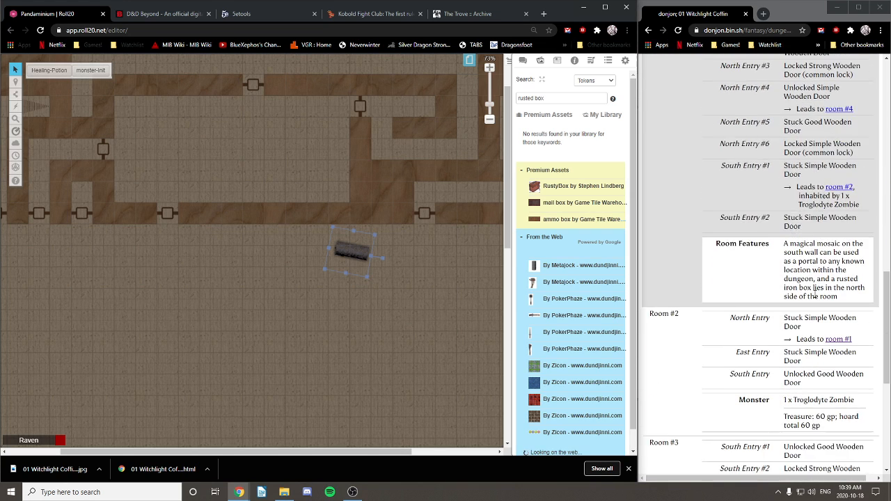
pyautogui.scroll(-2, 814, 296)
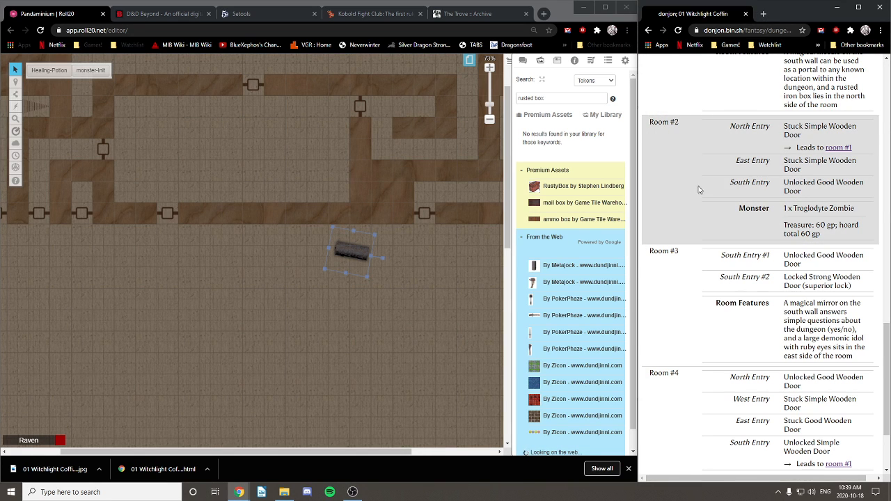
pyautogui.scroll(15, 699, 190)
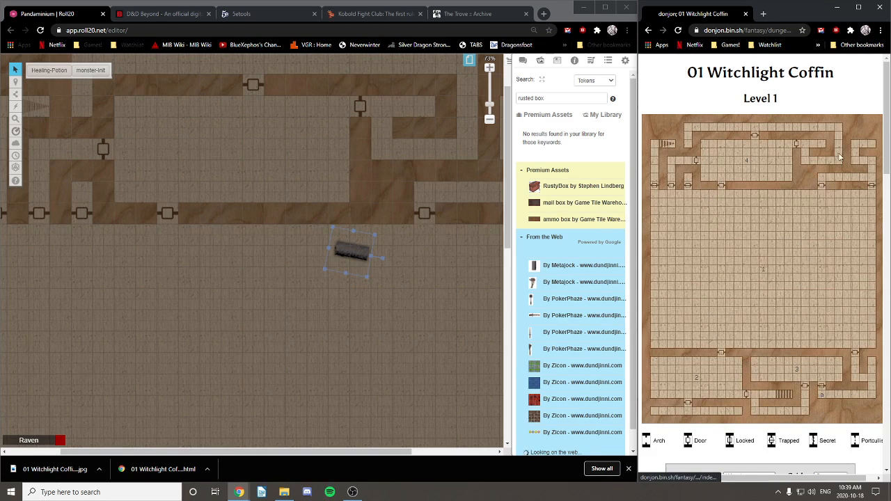
pyautogui.click(689, 381)
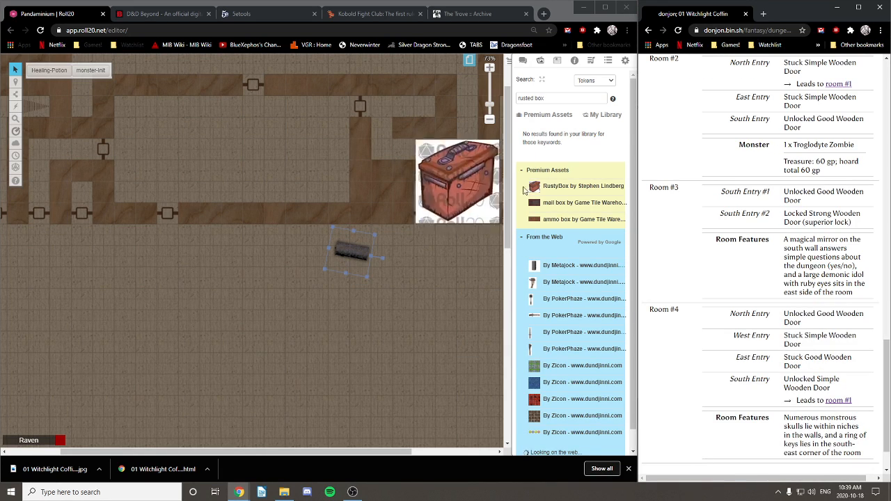
# Step: Pan to the lower rooms, switch to the Objects & Tokens layer and search tokens for troglodyte
pyautogui.moveTo(513, 206); pyautogui.dragTo(537, 308)
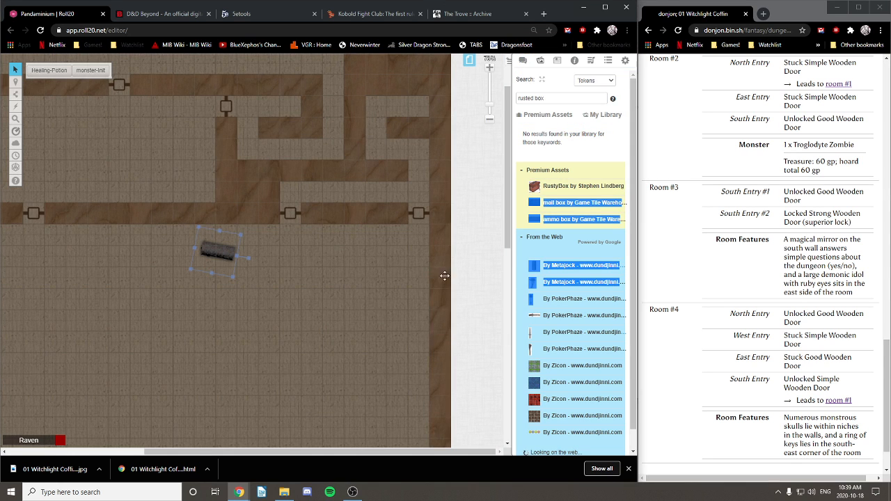
pyautogui.moveTo(341, 329); pyautogui.dragTo(391, 275)
pyautogui.scroll(-2, 334, 292)
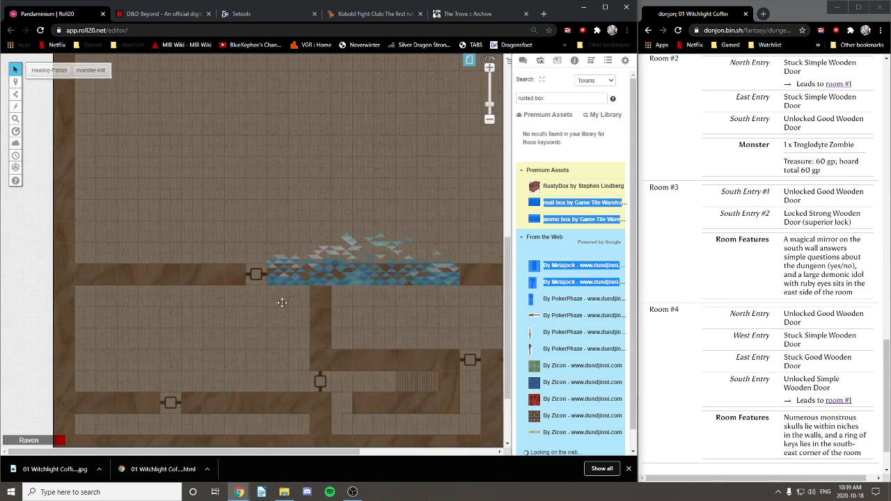
pyautogui.scroll(-2, 230, 327)
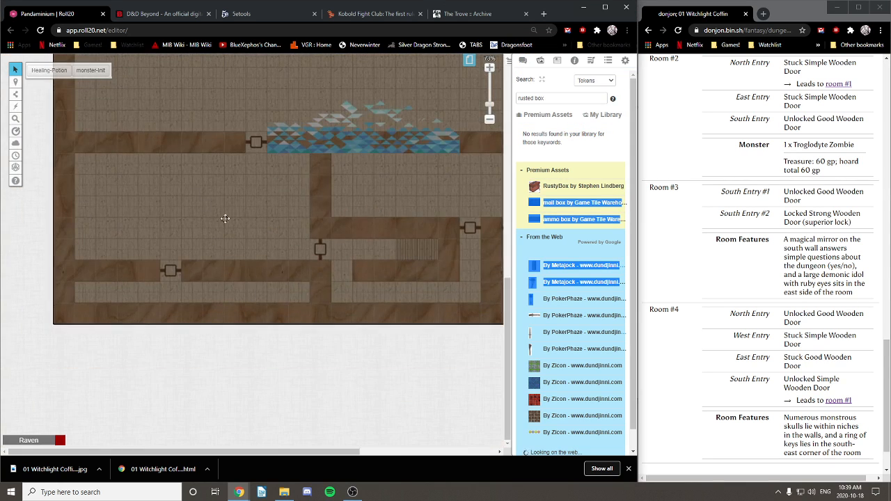
pyautogui.moveTo(225, 219); pyautogui.dragTo(216, 250)
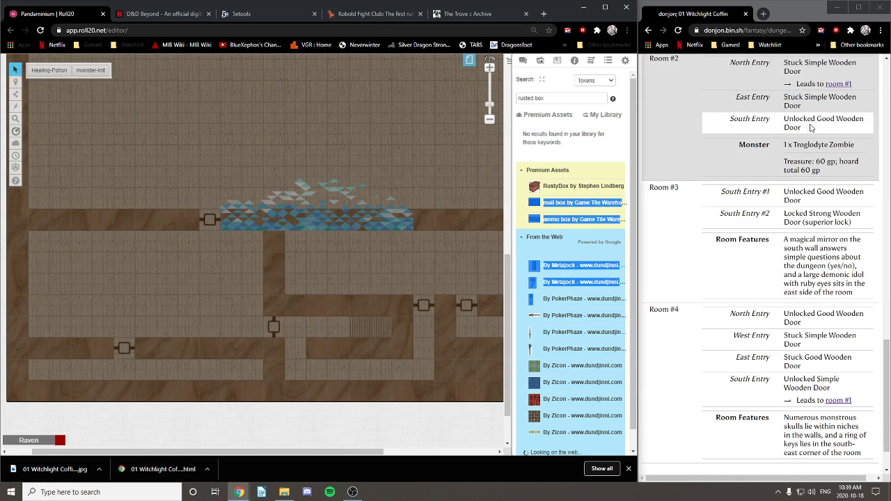
pyautogui.moveTo(15, 82)
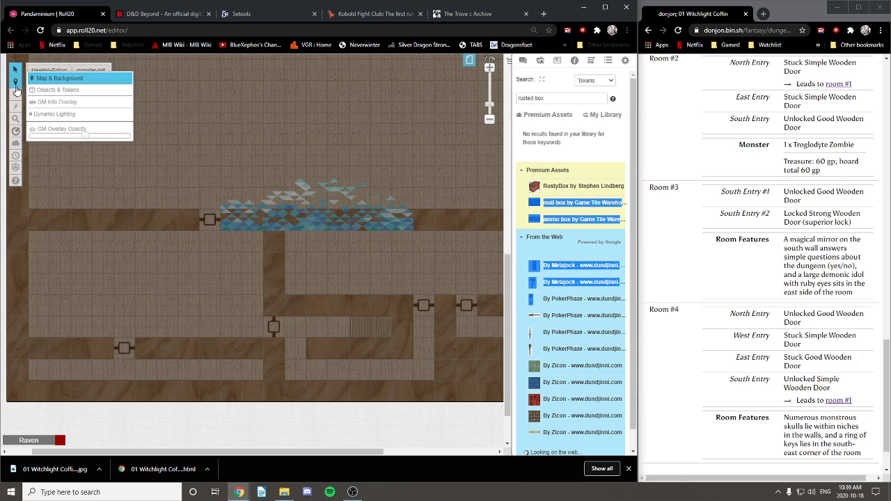
pyautogui.click(55, 91)
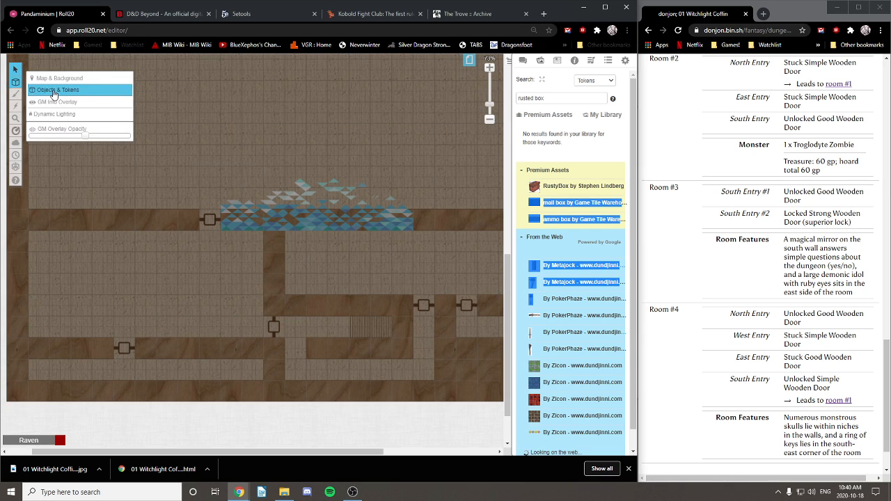
pyautogui.tripleClick(541, 97)
pyautogui.write('to')
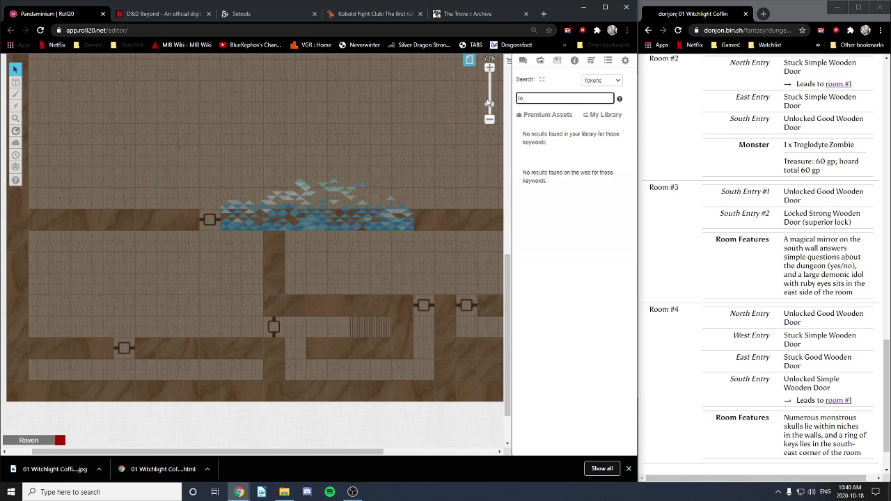
# Step: Search the D&D 5th Edition compendium for 'troglod'
pyautogui.click(574, 61)
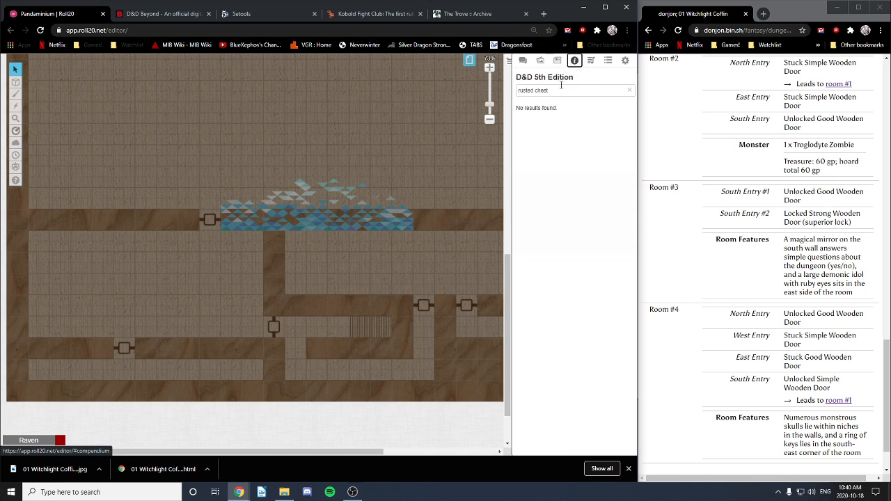
pyautogui.tripleClick(558, 91)
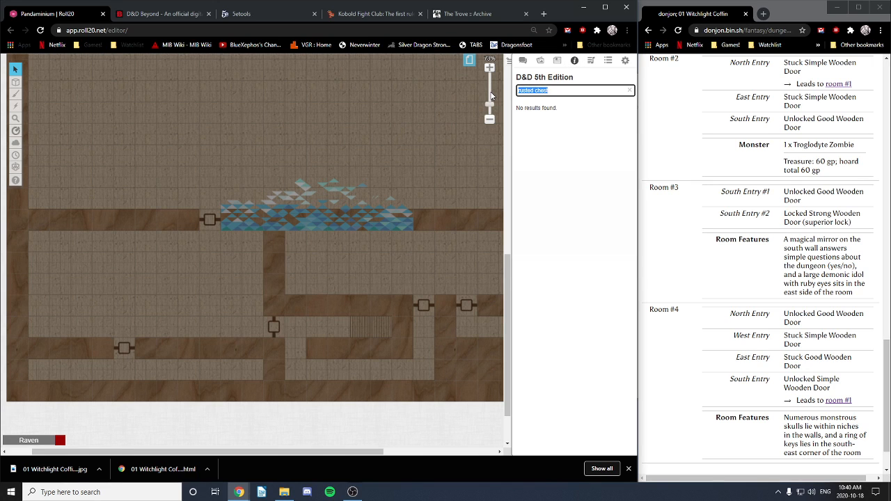
pyautogui.write('trogl')
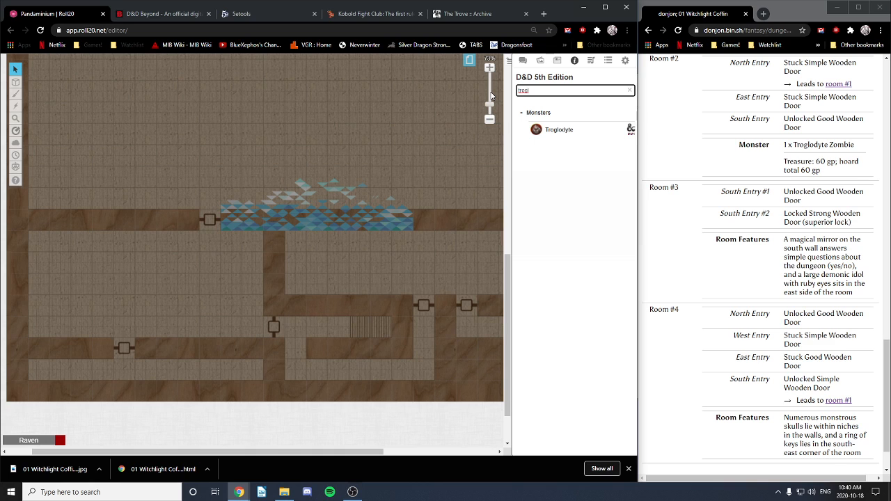
pyautogui.write('odyte')
# Step: Drag the Troglodyte monster from the compendium into the room, then copy and paste its token
pyautogui.moveTo(558, 135); pyautogui.dragTo(188, 202)
pyautogui.click(129, 285)
pyautogui.hotkey('ctrl', 'c')
pyautogui.hotkey('ctrl', 'v')
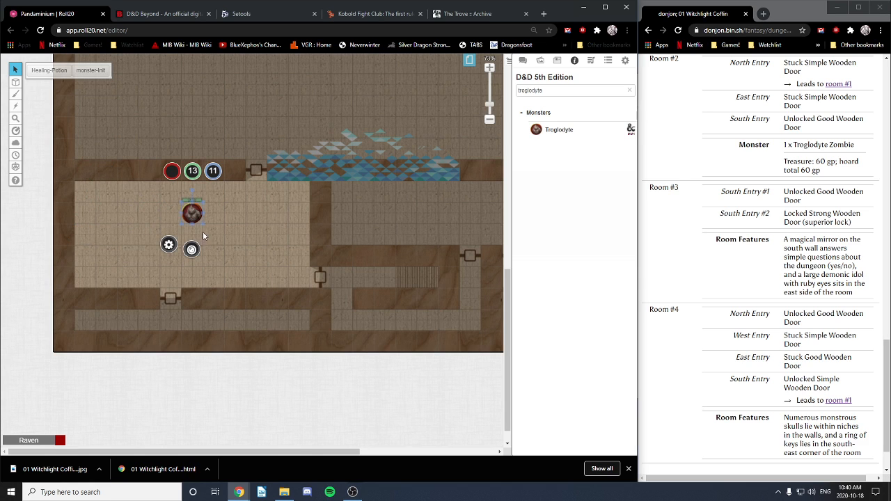
# Step: Rename the Troglodyte token to 'Troglodyte Zombie' and open the character sheet's edit dialog
pyautogui.rightClick(193, 214)
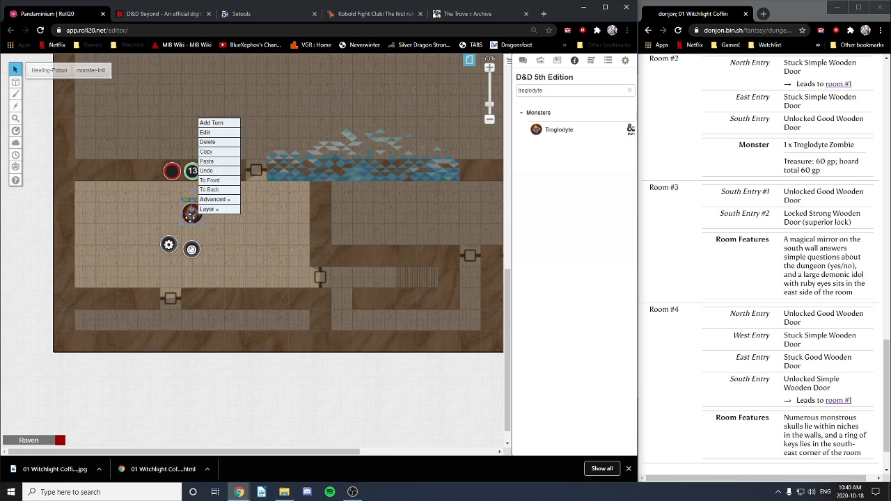
pyautogui.click(168, 247)
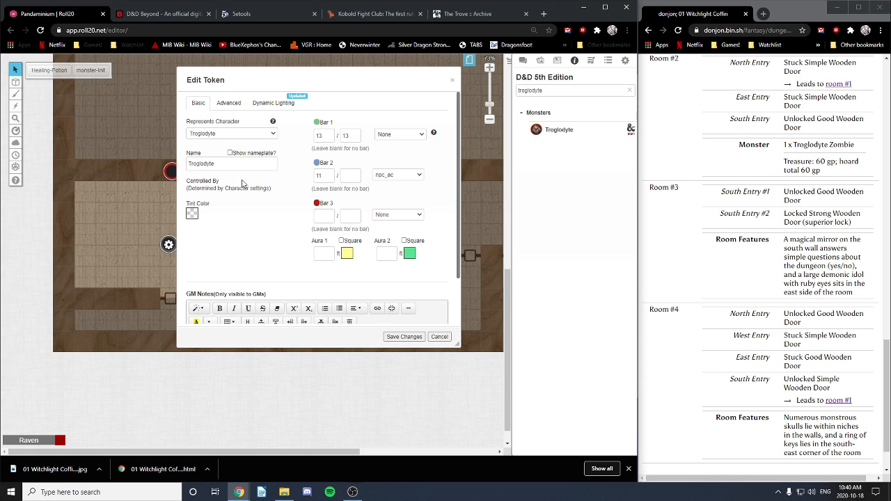
pyautogui.click(230, 103)
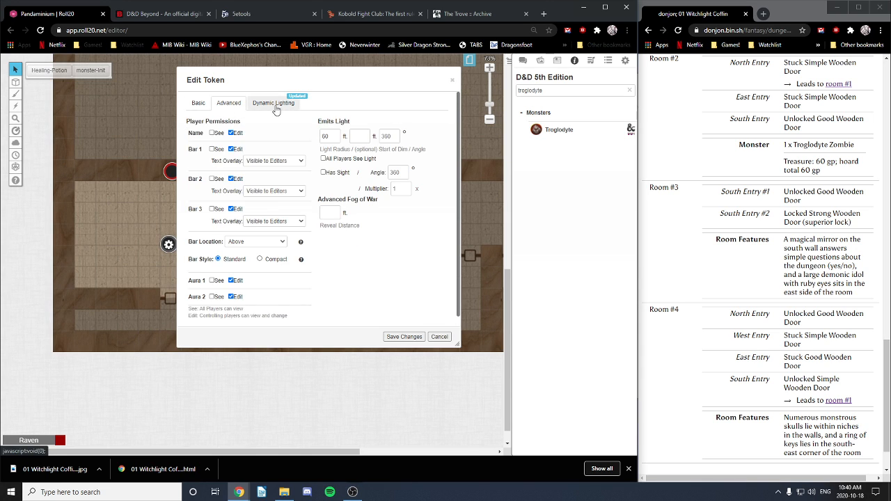
pyautogui.click(275, 103)
pyautogui.click(196, 104)
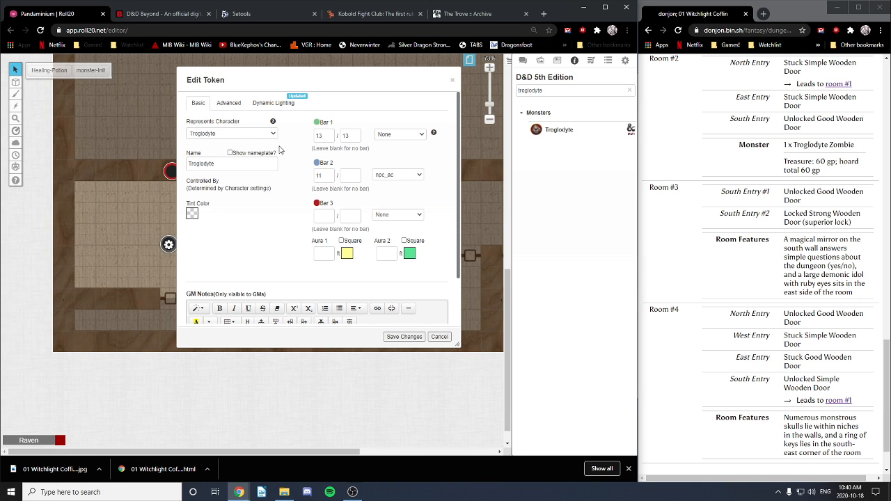
pyautogui.click(227, 167)
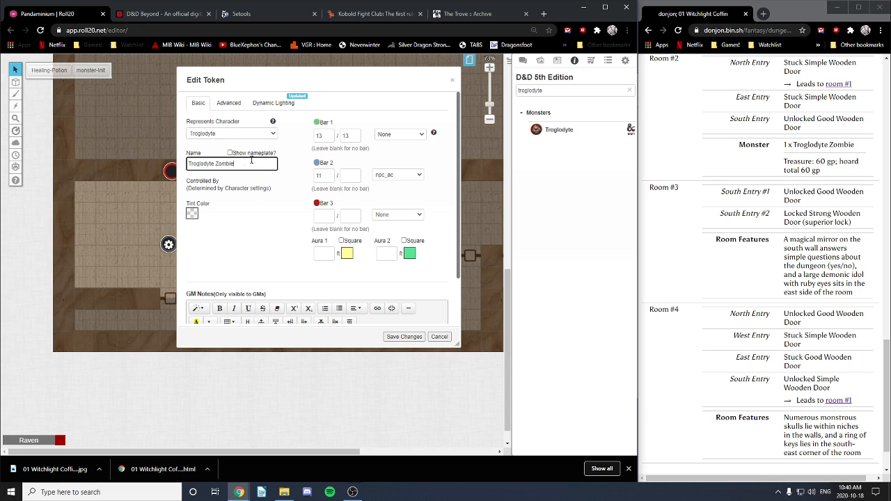
pyautogui.click(405, 337)
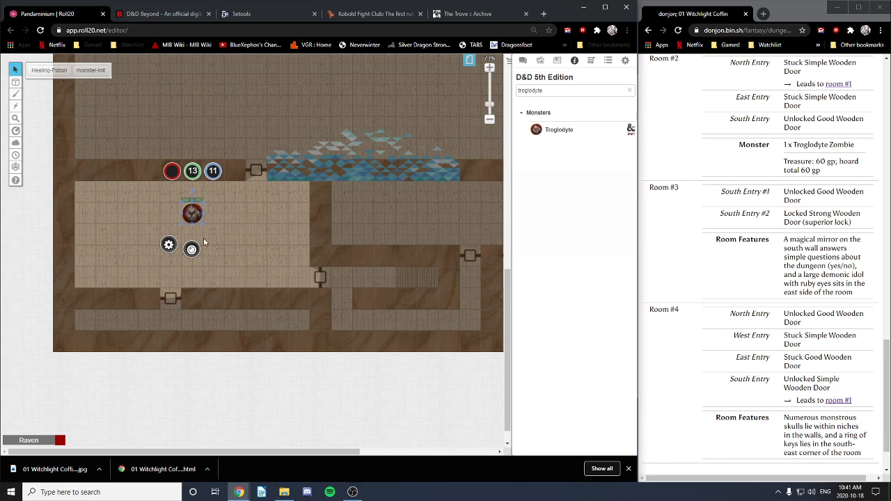
pyautogui.click(215, 248)
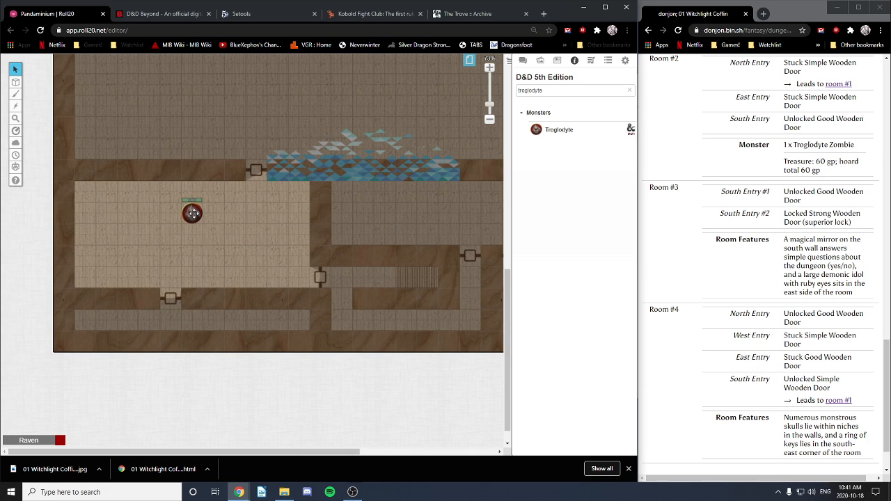
pyautogui.doubleClick(192, 214)
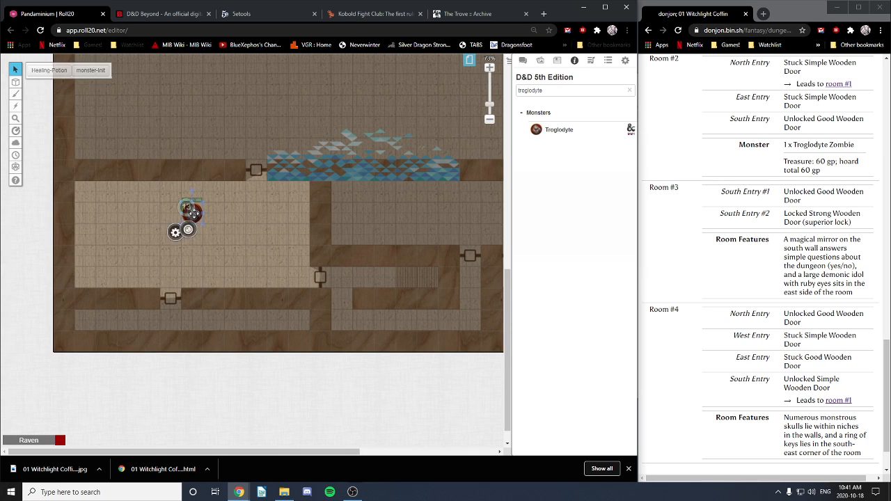
pyautogui.click(464, 78)
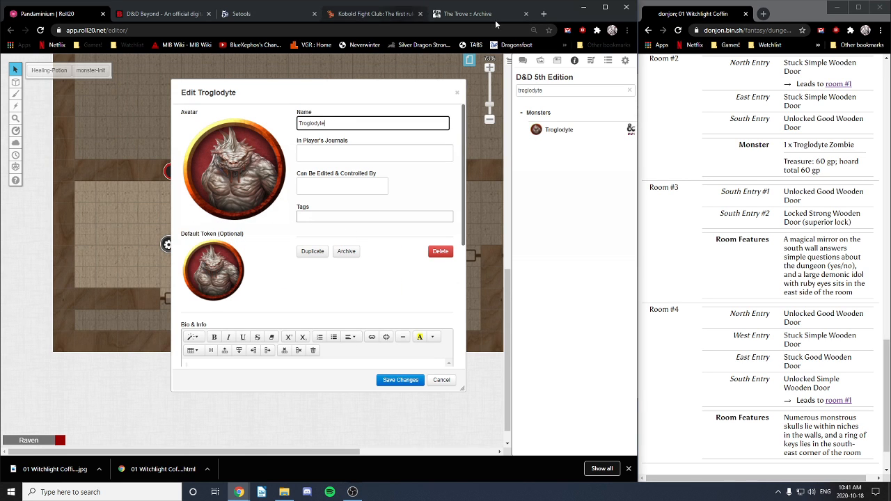
# Step: In a new browser tab, run a Google image search for 'troglodyte zombie' and scroll the results
pyautogui.click(545, 14)
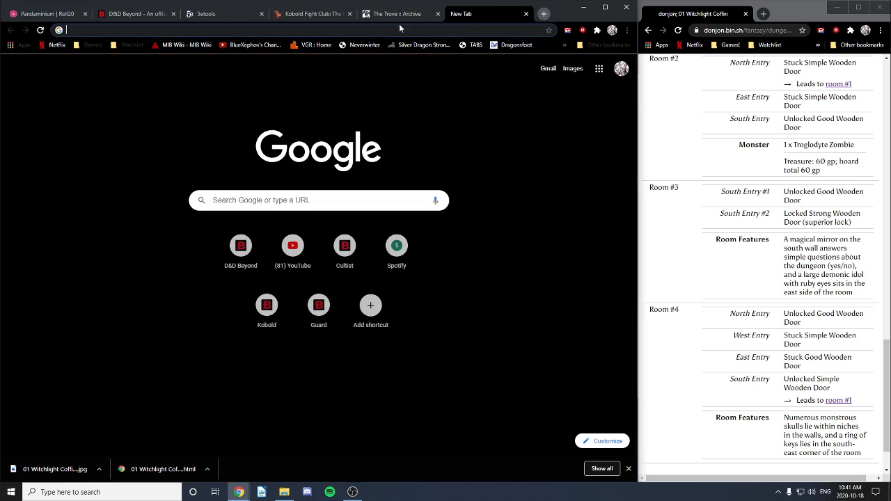
pyautogui.write('troglo')
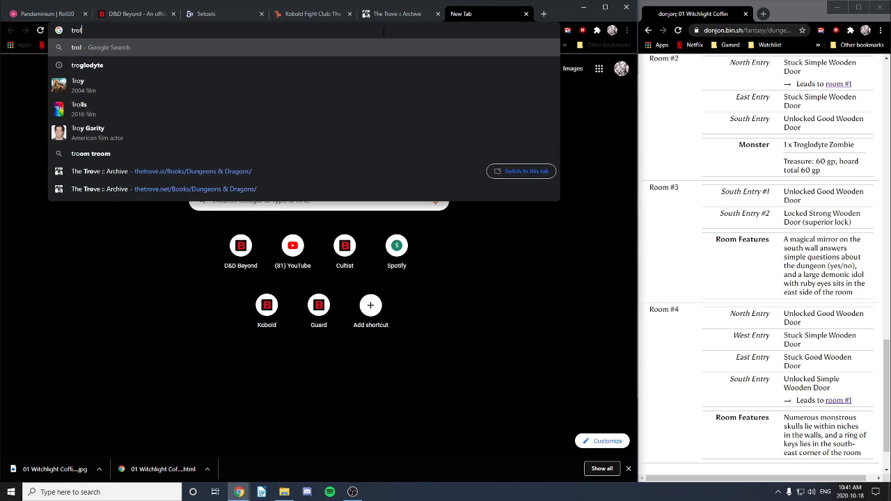
pyautogui.write('dyte')
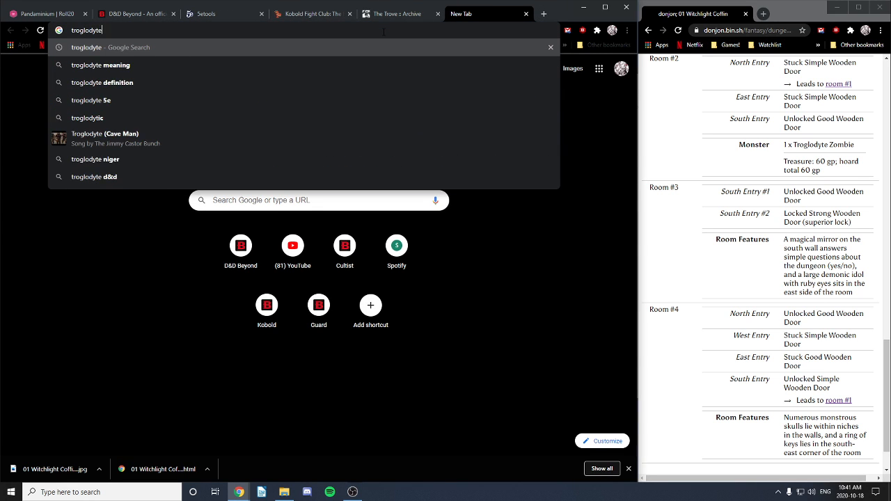
pyautogui.write(' zombie')
pyautogui.press('Return')
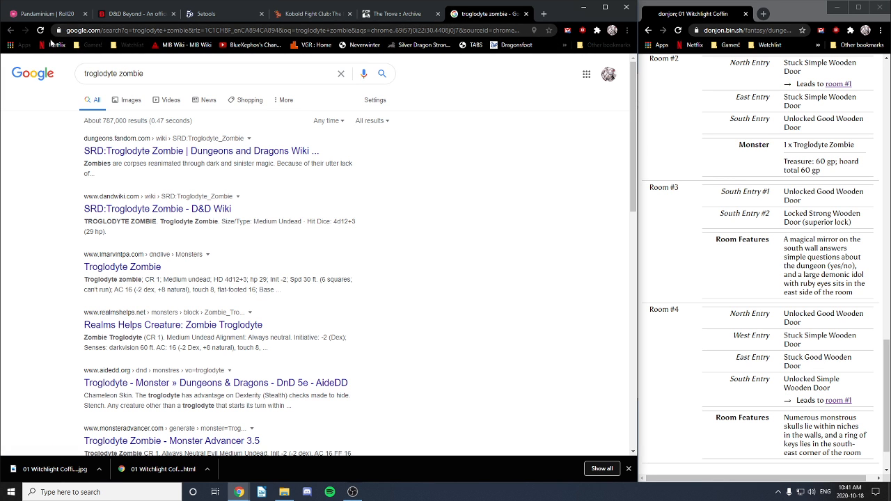
pyautogui.click(129, 101)
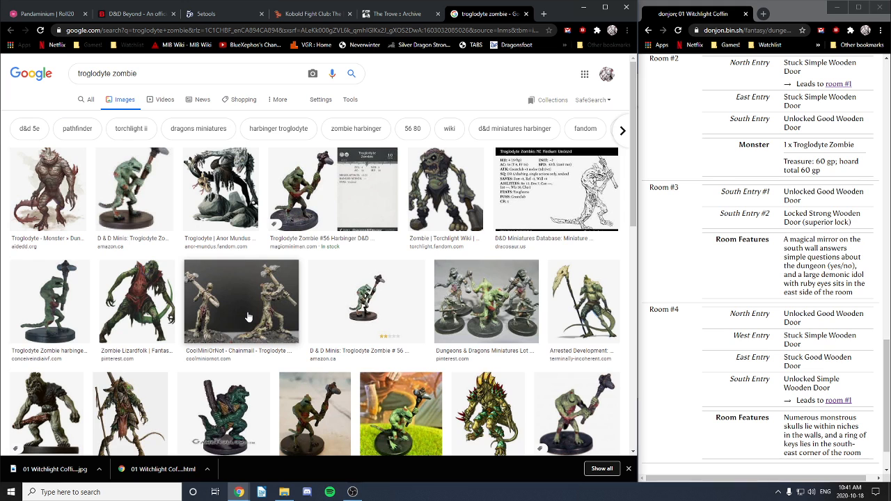
pyautogui.scroll(-3, 407, 326)
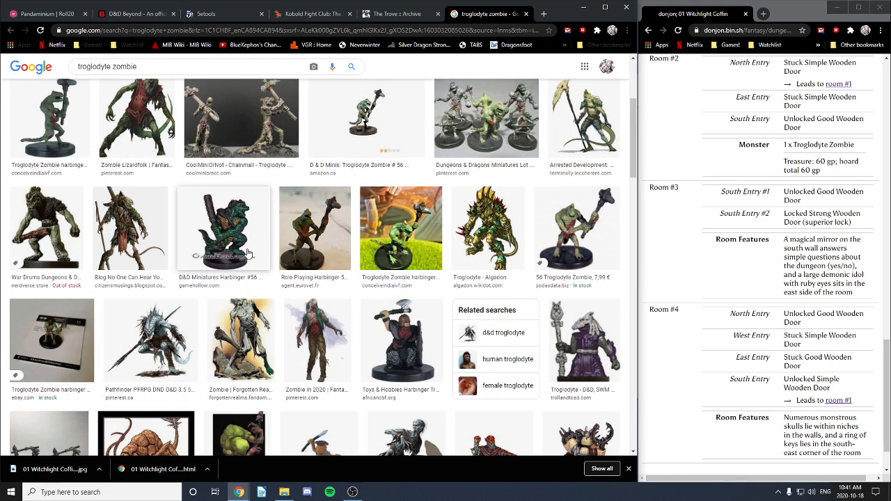
pyautogui.scroll(-2, 464, 327)
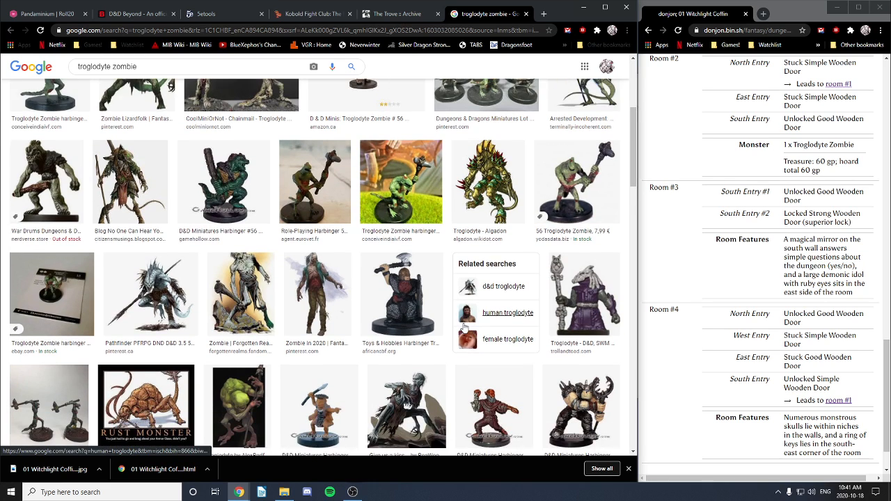
pyautogui.scroll(-1, 461, 325)
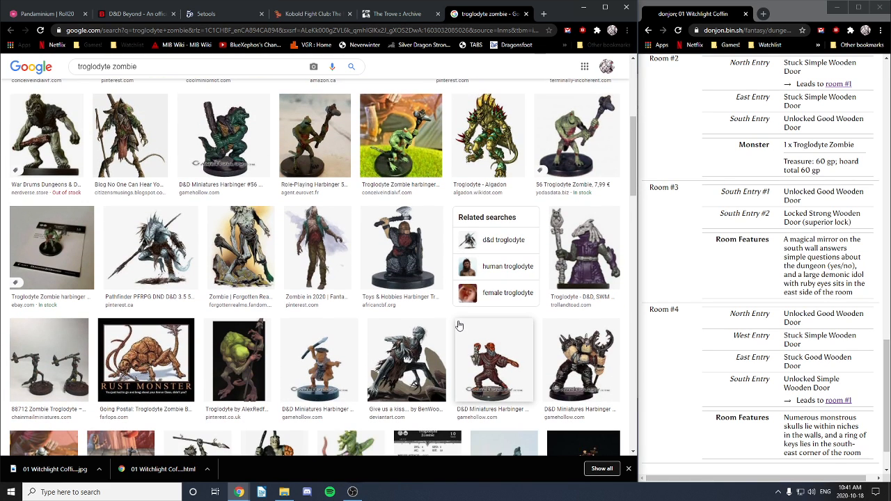
pyautogui.scroll(-3, 459, 325)
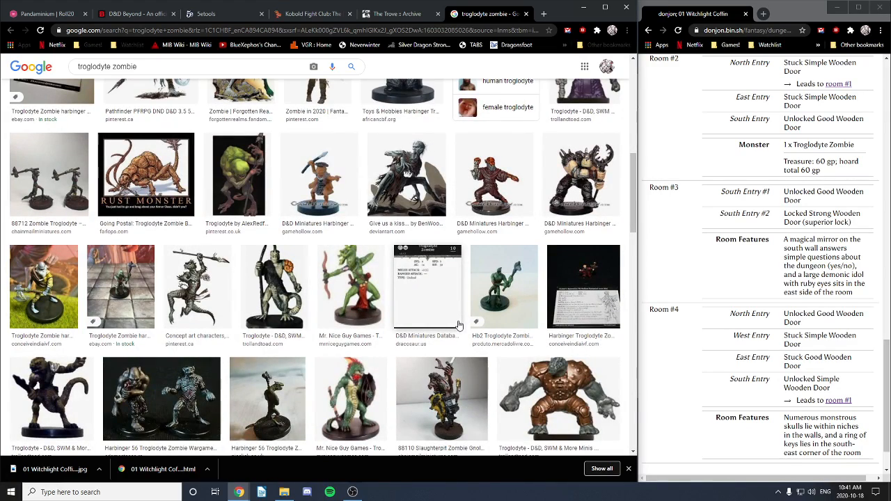
pyautogui.scroll(-3, 459, 325)
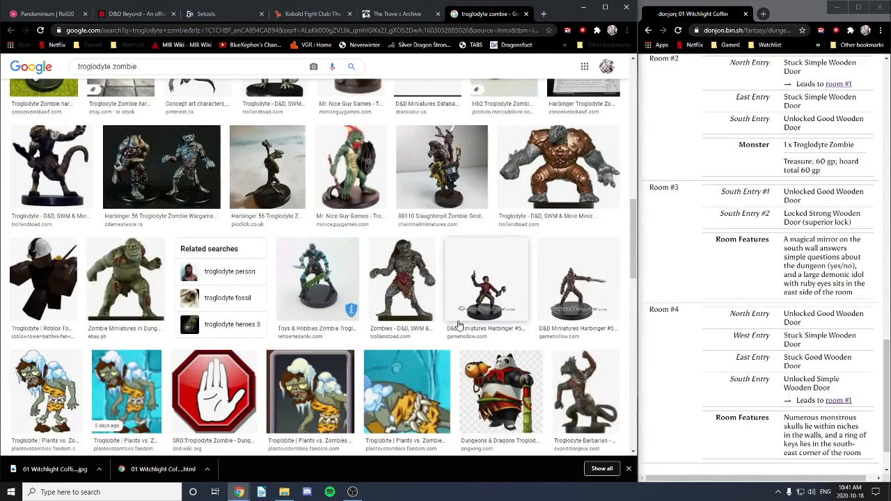
pyautogui.scroll(-3, 458, 325)
pyautogui.scroll(15, 445, 323)
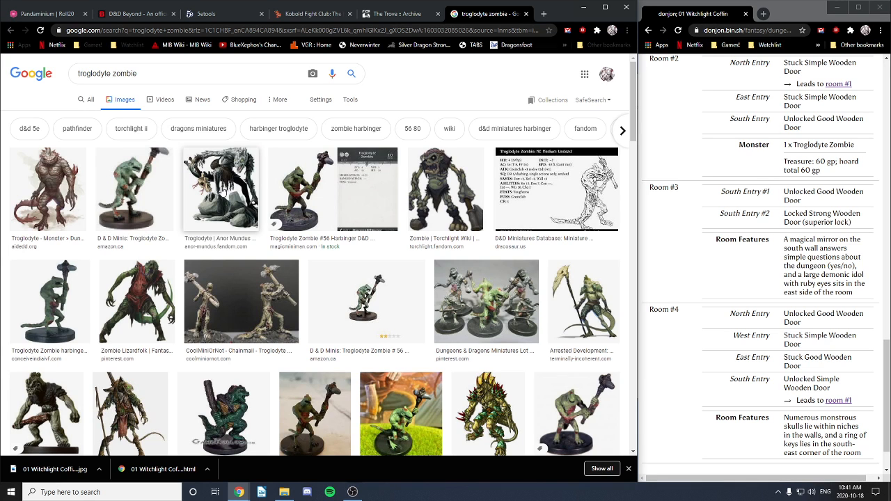
# Step: Preview the Anor Mundus and CoolMiniOrNot images, start saving the latter as 'Troglodyte Zombie', then cancel
pyautogui.click(223, 189)
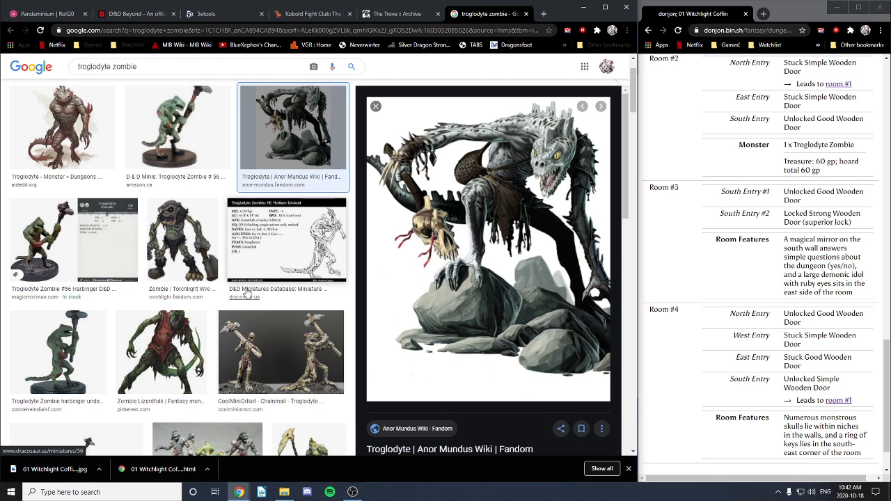
pyautogui.scroll(-2, 172, 264)
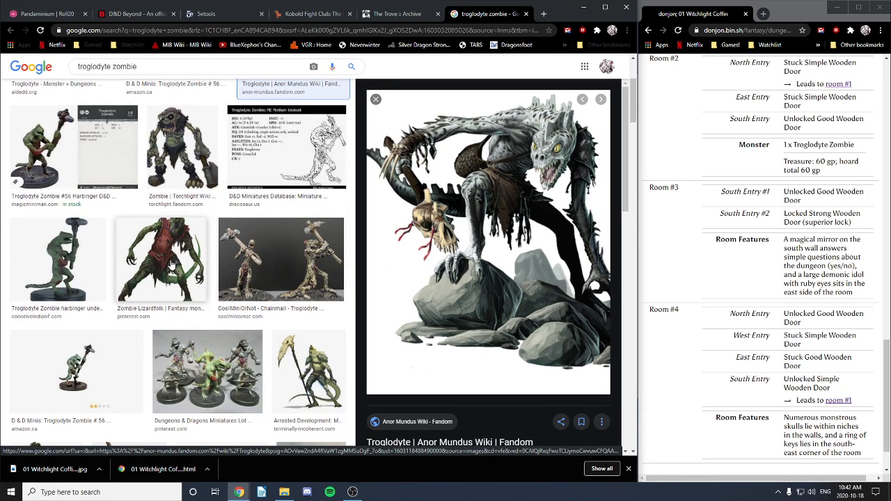
pyautogui.click(275, 267)
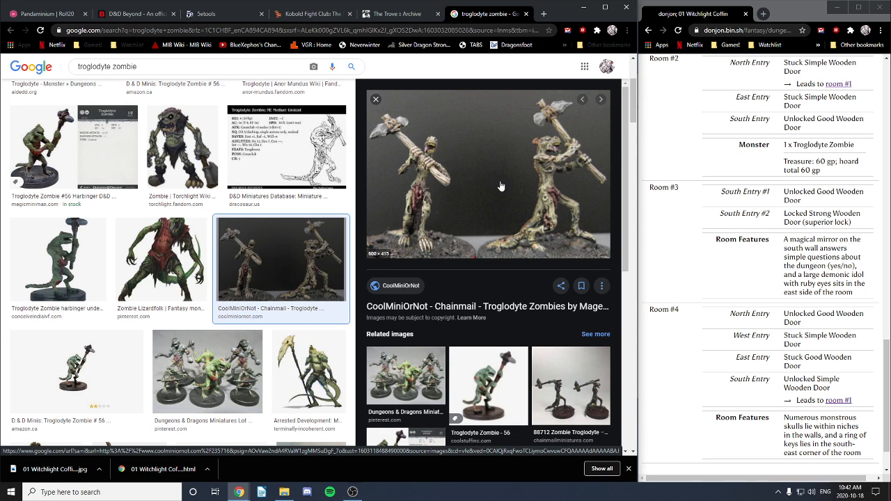
pyautogui.scroll(-2, 500, 186)
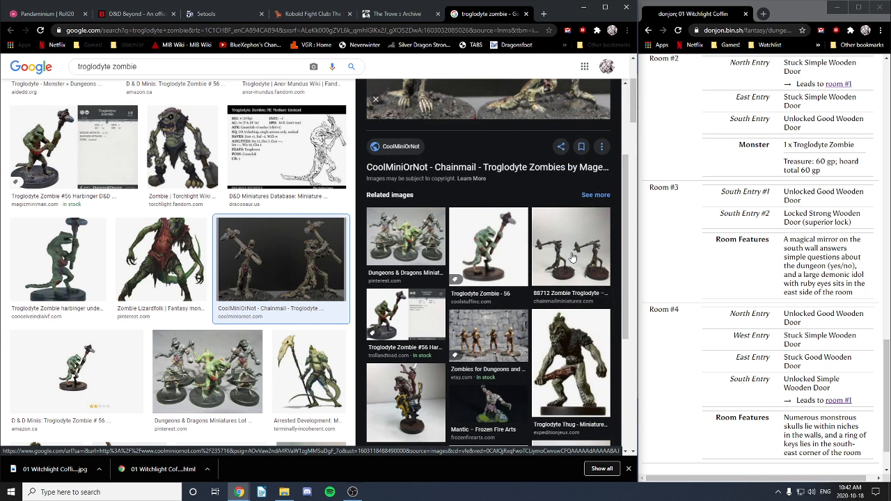
pyautogui.scroll(2, 507, 224)
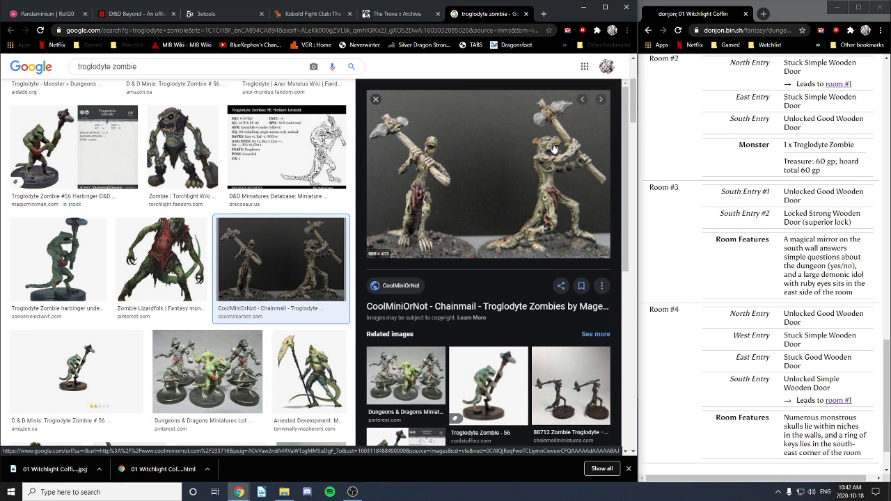
pyautogui.rightClick(549, 184)
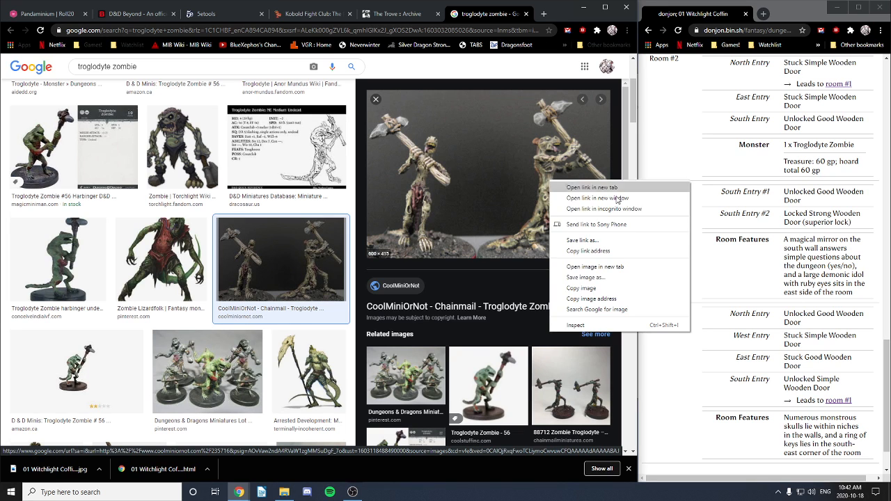
pyautogui.click(593, 279)
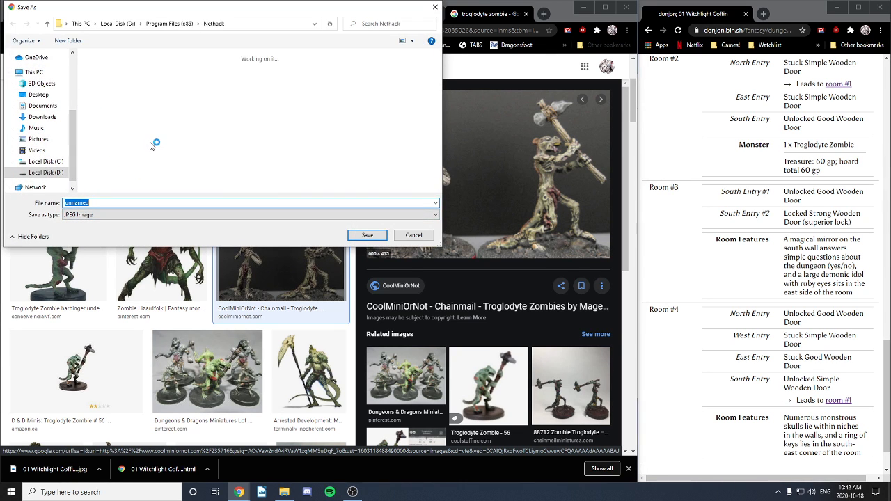
pyautogui.write('Troglodyte Zombie')
pyautogui.moveTo(136, 11); pyautogui.dragTo(229, 130)
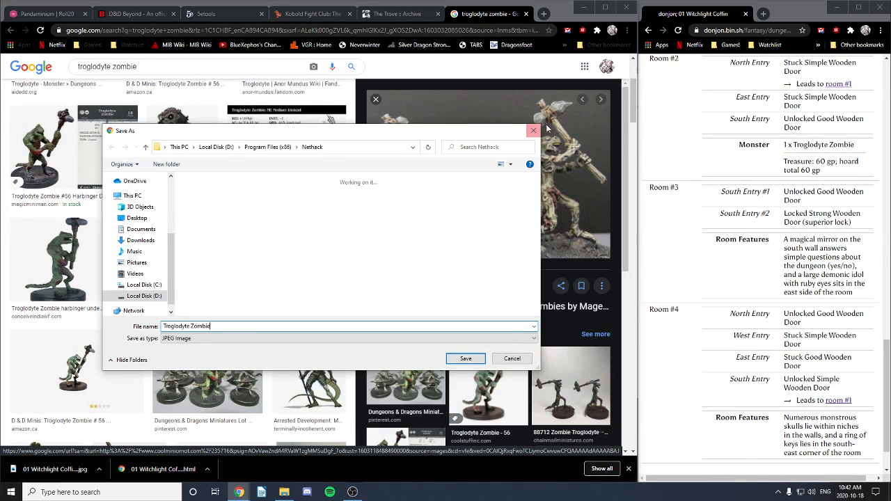
pyautogui.click(528, 126)
# Step: Preview the D&D Miniatures Database stat-card drawing and scroll through the results
pyautogui.click(318, 148)
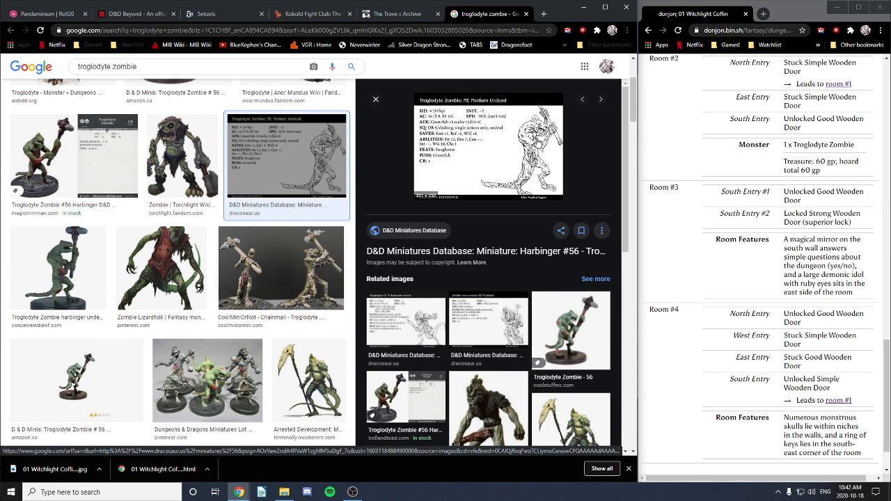
pyautogui.scroll(2, 261, 219)
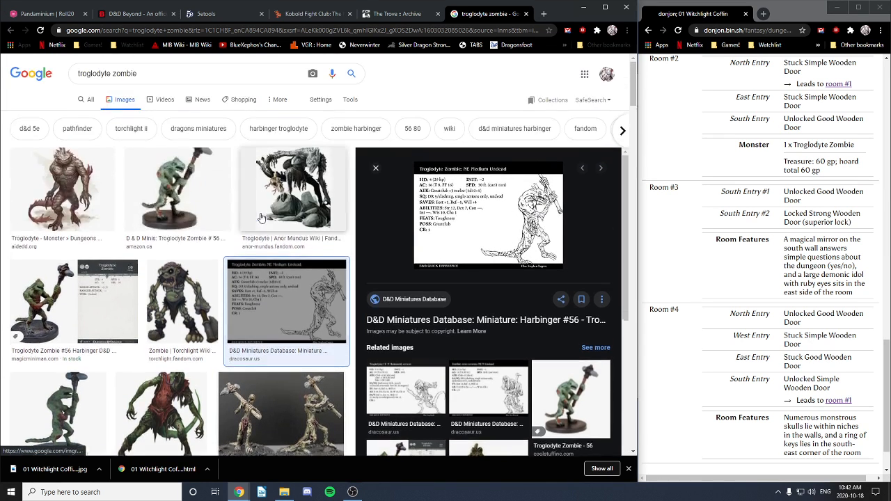
pyautogui.scroll(-3, 263, 218)
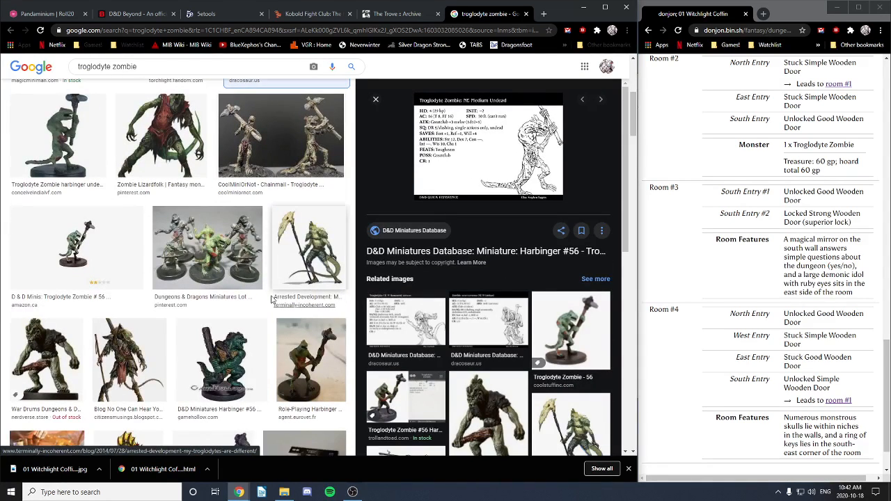
pyautogui.scroll(-3, 264, 299)
pyautogui.scroll(-2, 264, 299)
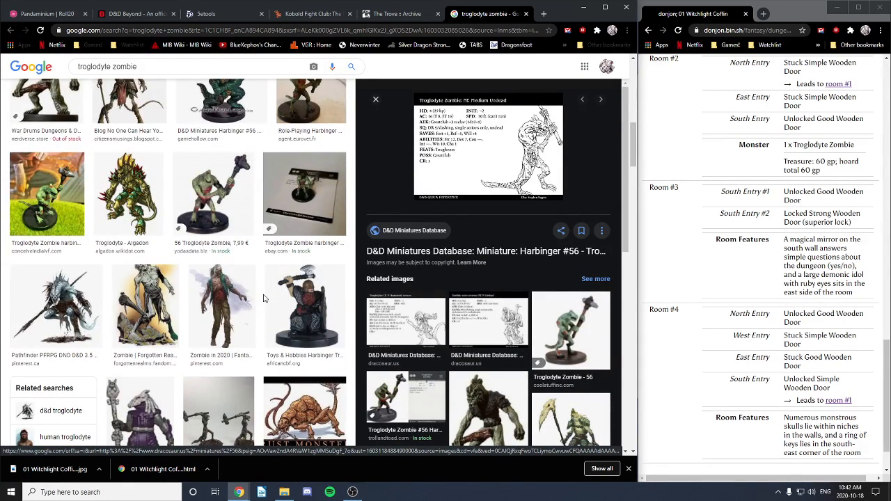
pyautogui.scroll(-5, 263, 298)
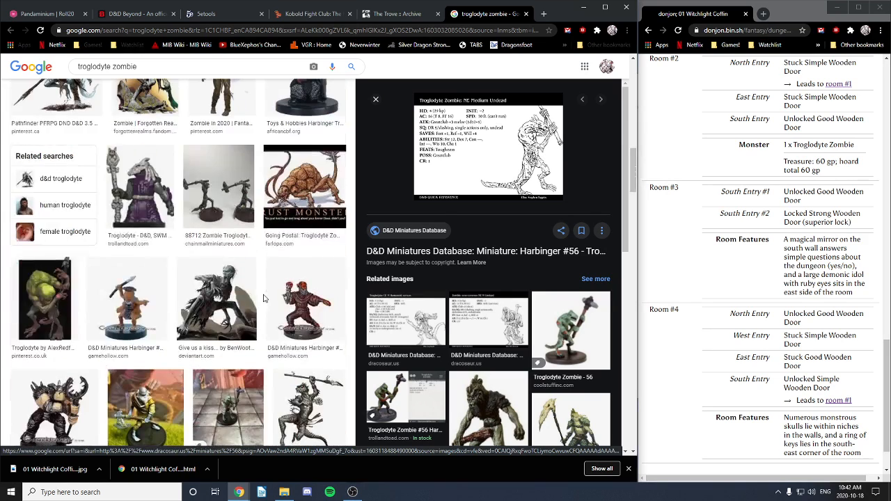
# Step: Save the stat-card zombie drawing as 'Troglodyte Zombie' in D:\TTRPG\PANDAminiYUM\Graphics\Monsters
pyautogui.rightClick(522, 150)
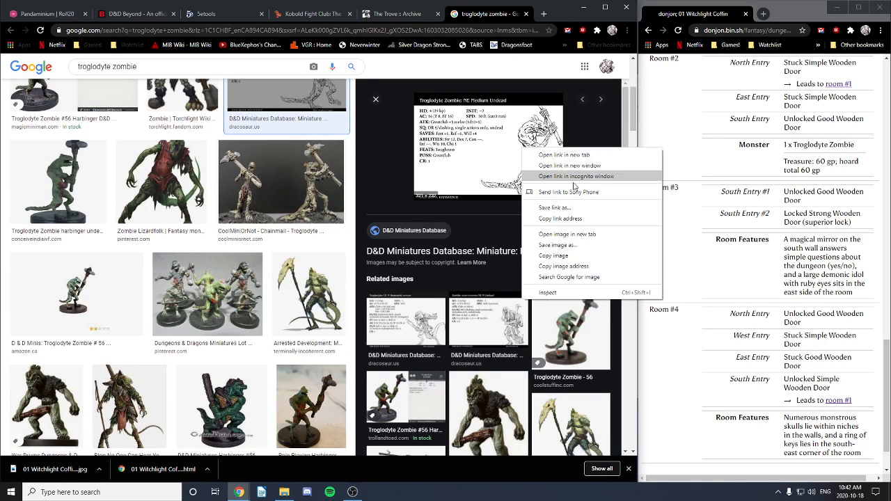
pyautogui.click(558, 245)
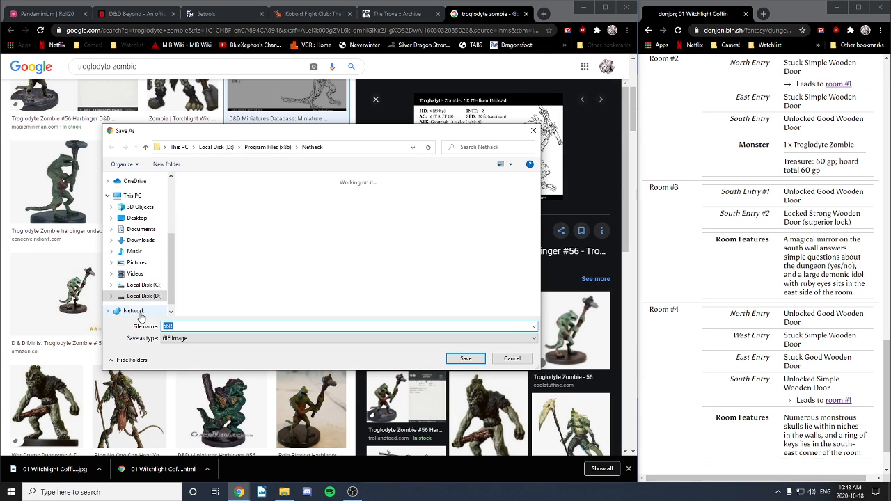
pyautogui.click(139, 296)
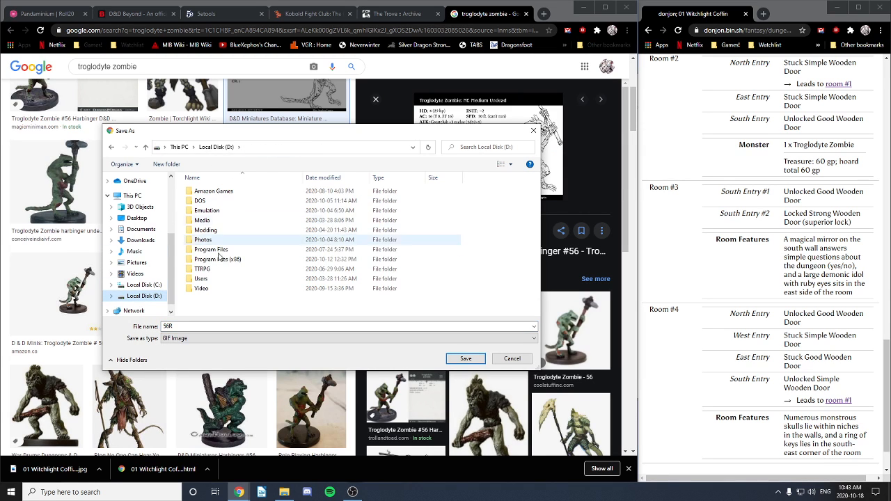
pyautogui.doubleClick(203, 270)
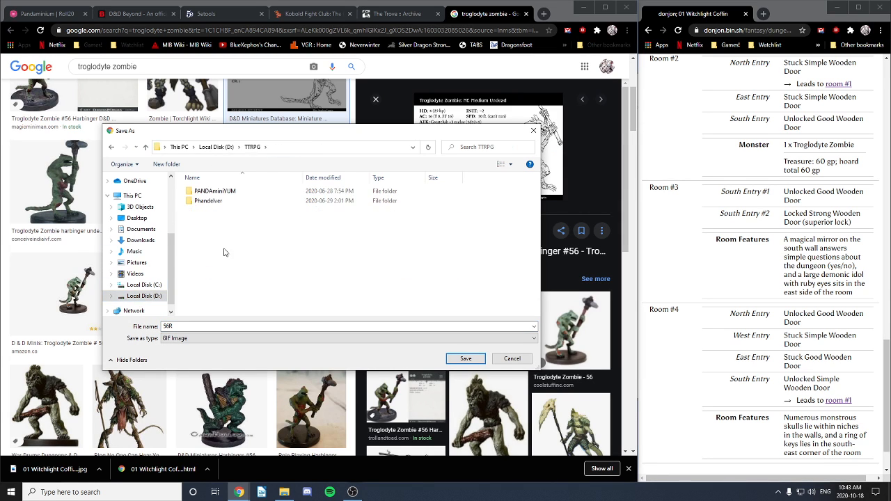
pyautogui.doubleClick(223, 192)
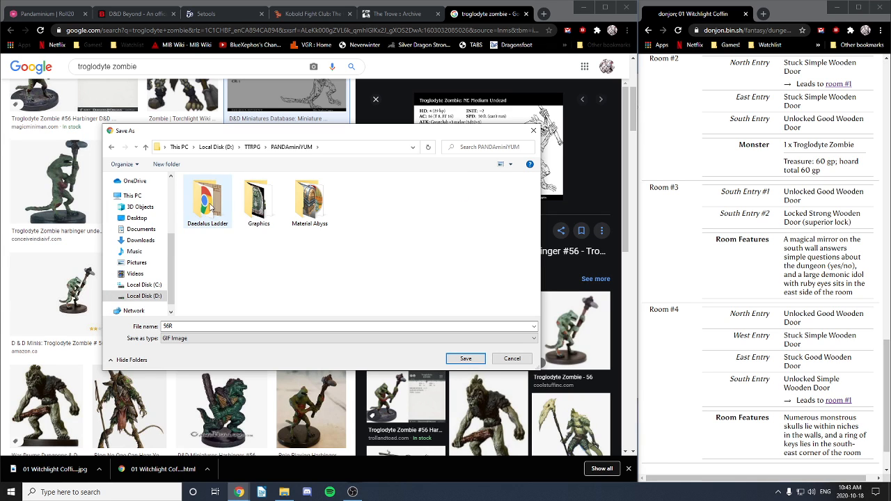
pyautogui.doubleClick(258, 202)
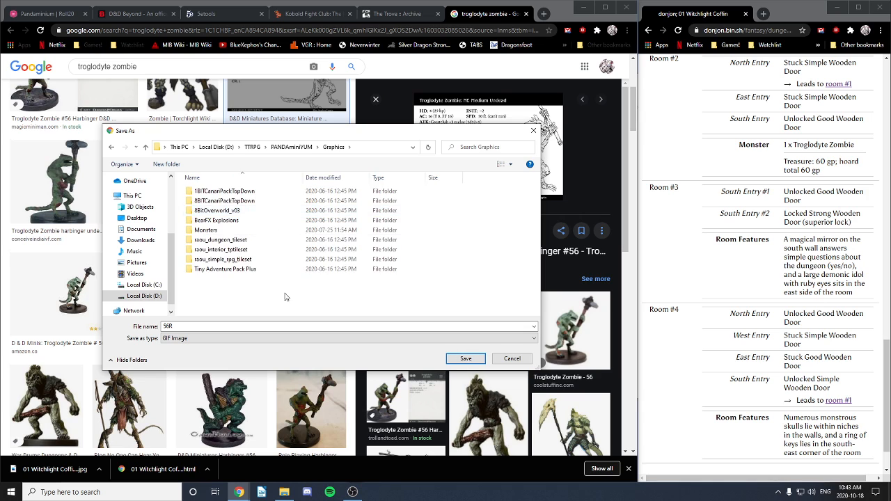
pyautogui.doubleClick(207, 231)
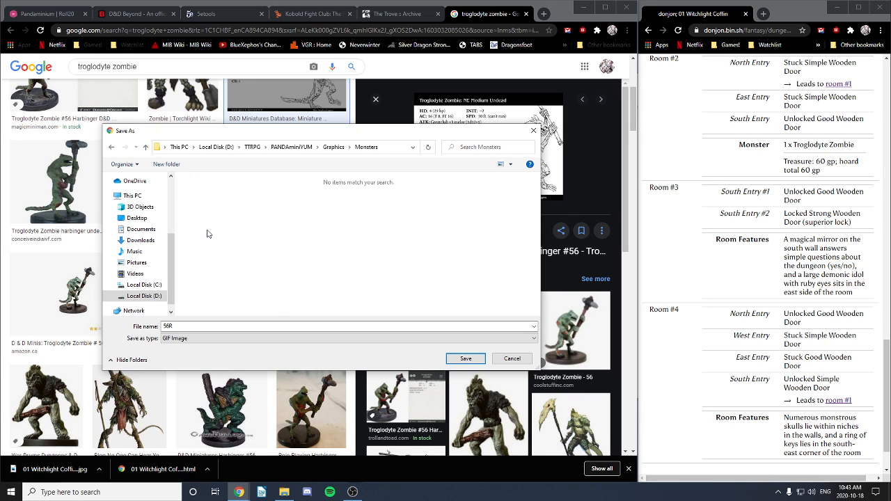
pyautogui.rightClick(266, 226)
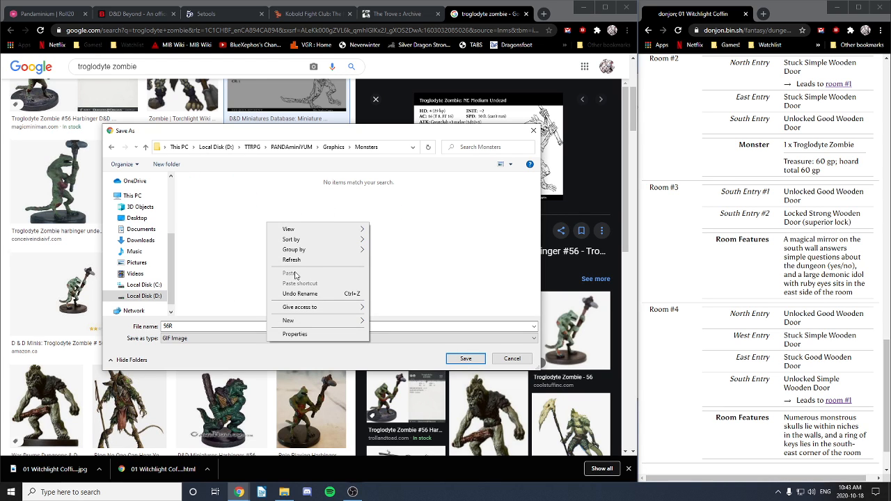
pyautogui.click(412, 287)
pyautogui.moveTo(180, 327); pyautogui.dragTo(155, 329)
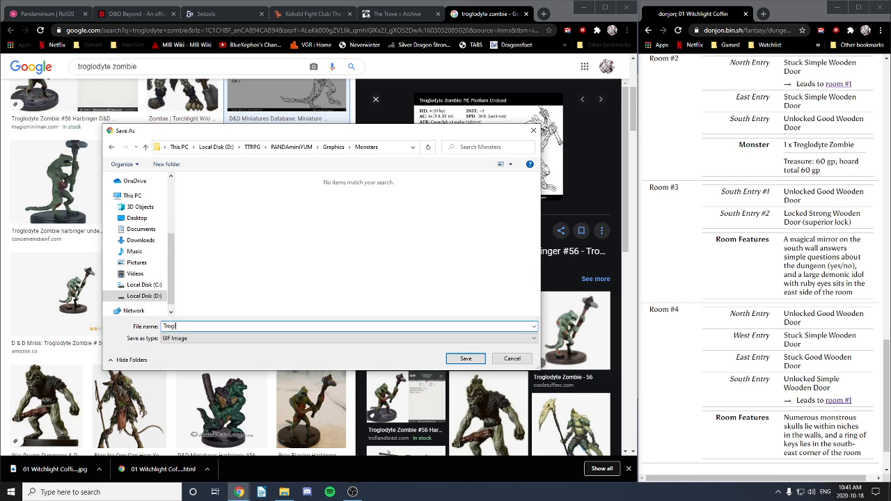
pyautogui.write('Troglodyte Zombie')
pyautogui.click(464, 360)
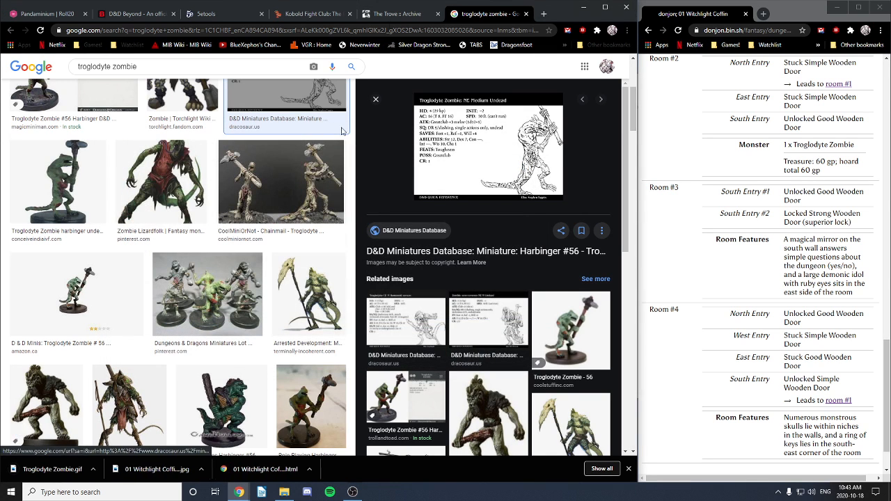
# Step: Search the web for 'token maker' and open RollAdvantage Token Stamp 2
pyautogui.click(542, 16)
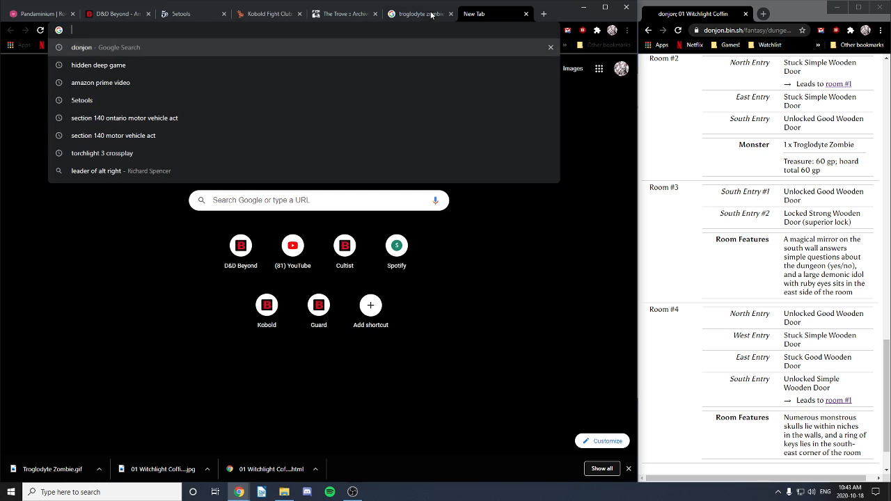
pyautogui.write('token maker')
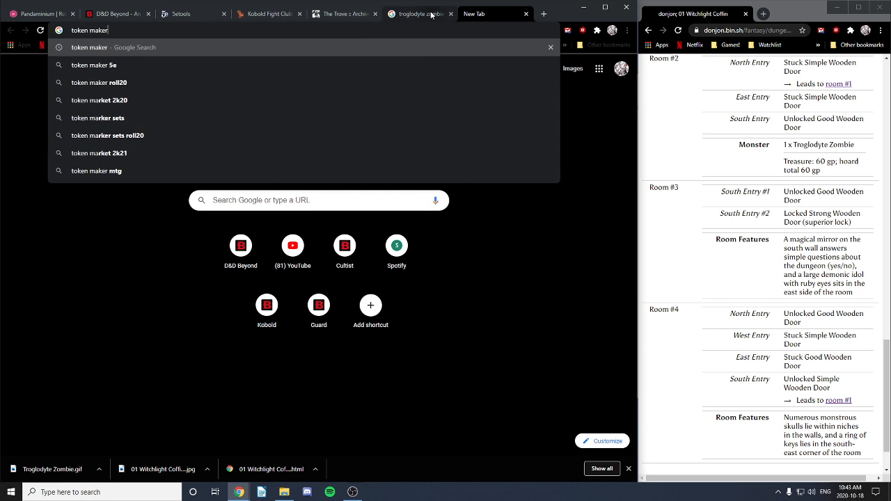
pyautogui.press('Return')
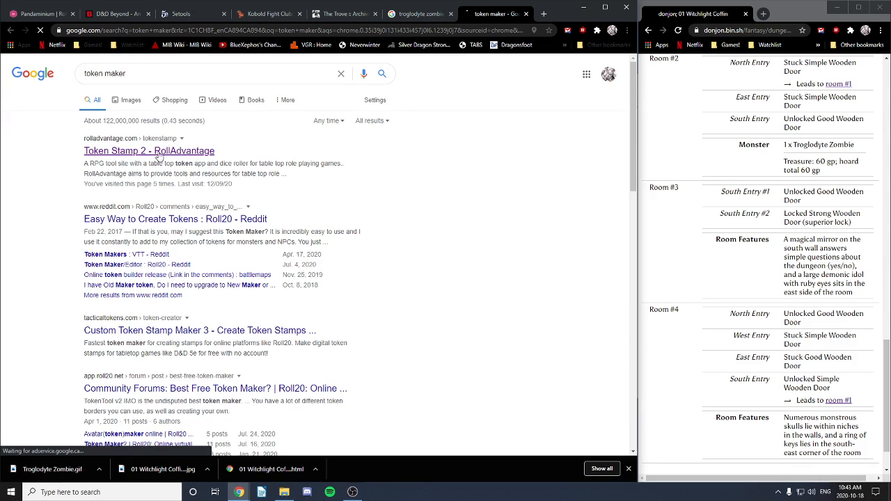
pyautogui.click(167, 152)
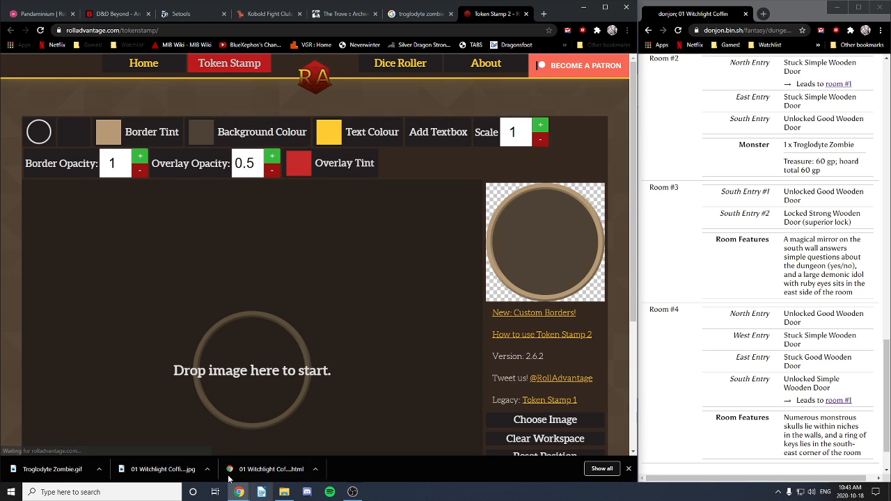
# Step: Open the Graphics\Monsters folder beside the browser and delete the PolyTick image
pyautogui.click(292, 495)
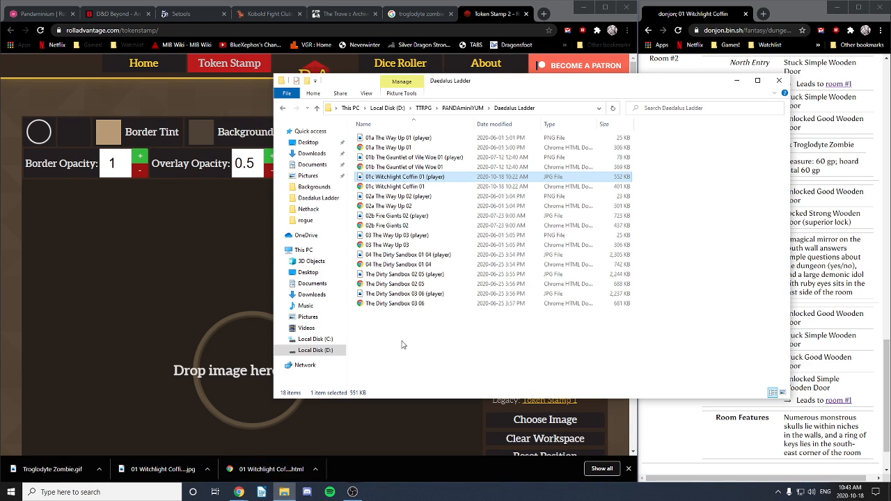
pyautogui.hotkey('alt', 'Left')
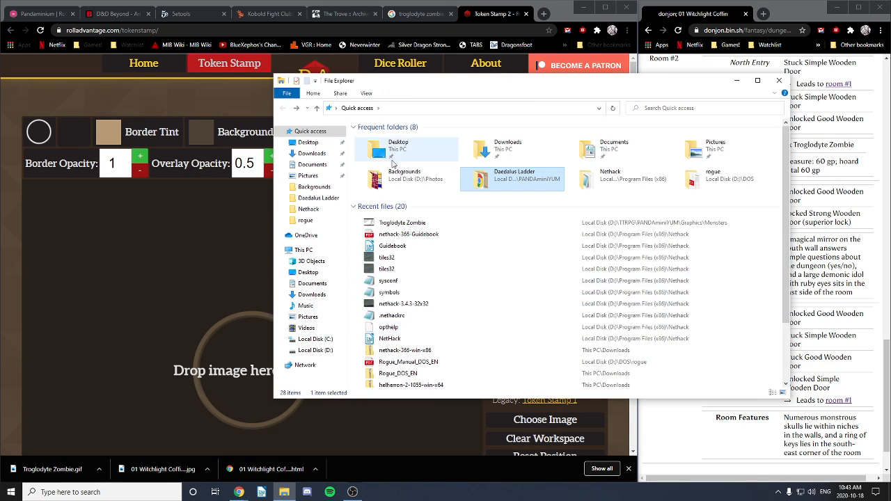
pyautogui.doubleClick(508, 182)
pyautogui.click(466, 108)
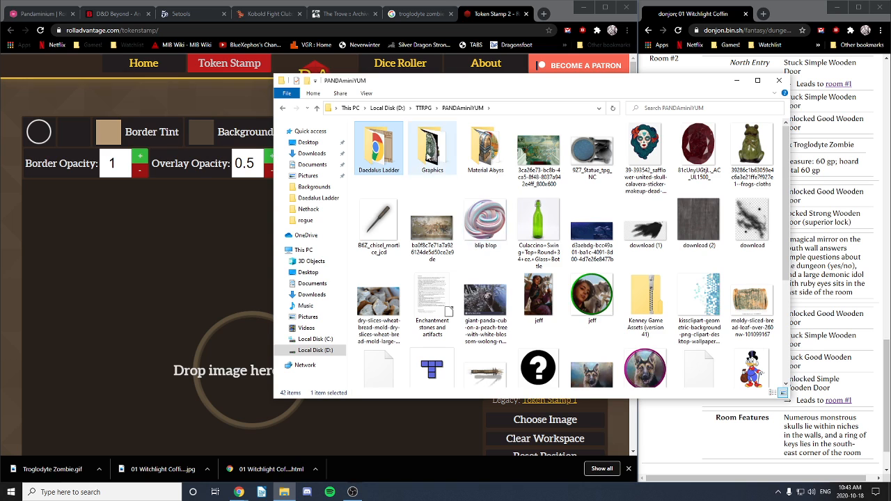
pyautogui.doubleClick(433, 150)
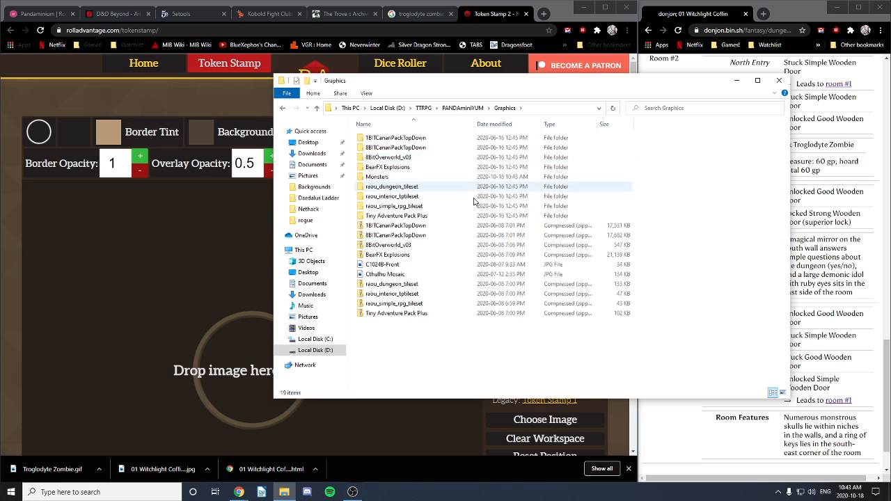
pyautogui.doubleClick(390, 178)
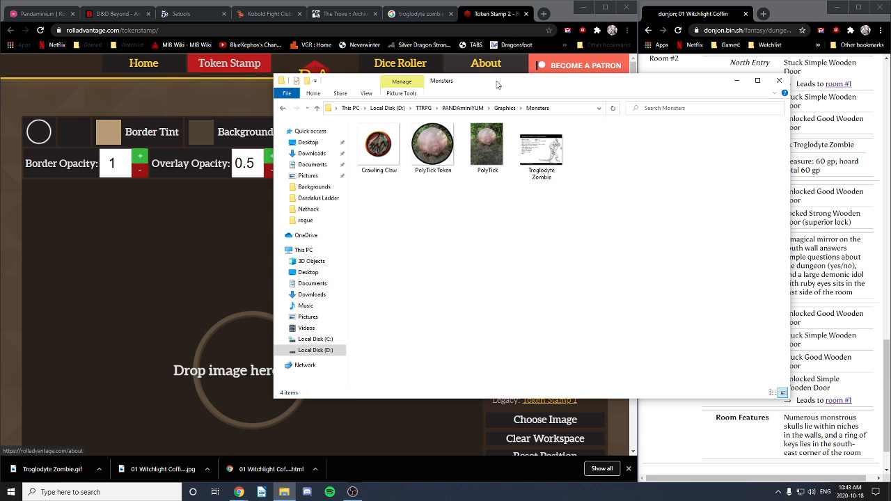
pyautogui.moveTo(487, 81); pyautogui.dragTo(599, 82)
pyautogui.click(607, 151)
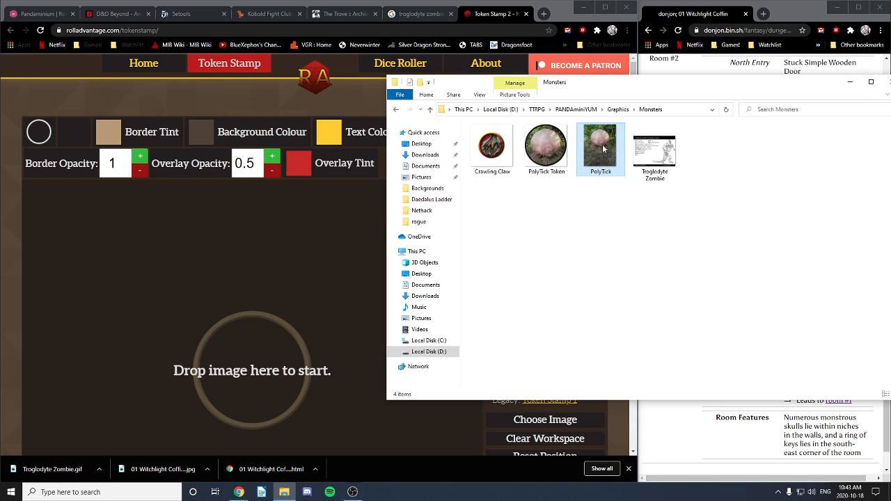
pyautogui.press('Delete')
# Step: Drop the Troglodyte Zombie image into Token Stamp, enlarge it and centre the zombie in the ring
pyautogui.moveTo(599, 149); pyautogui.dragTo(209, 395)
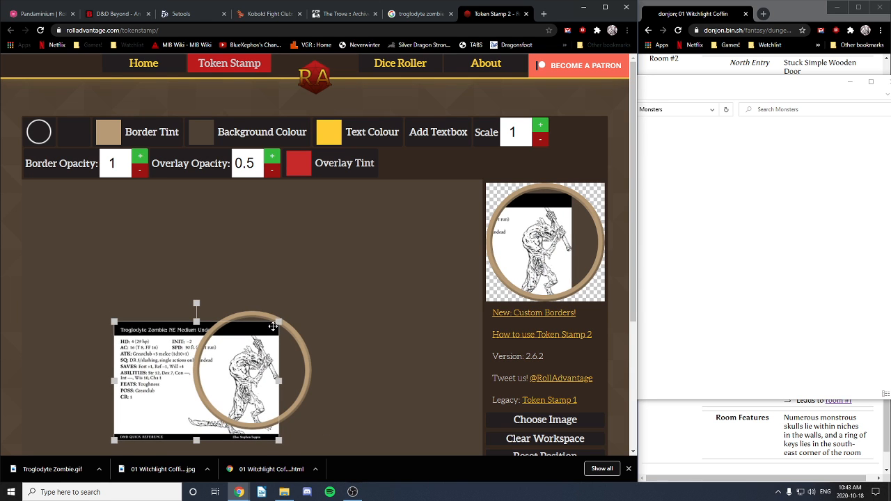
pyautogui.moveTo(279, 321); pyautogui.dragTo(344, 268)
pyautogui.moveTo(332, 309); pyautogui.dragTo(297, 330)
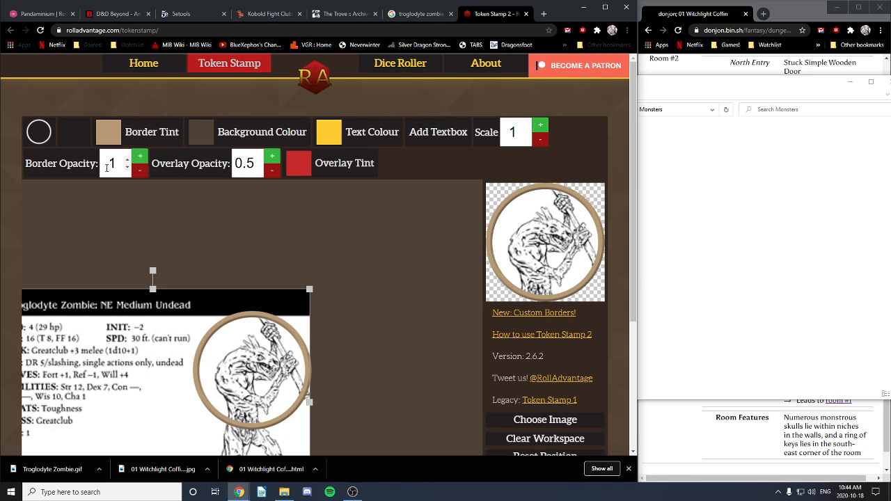
# Step: Give the token a thin double-ring border shape
pyautogui.click(39, 131)
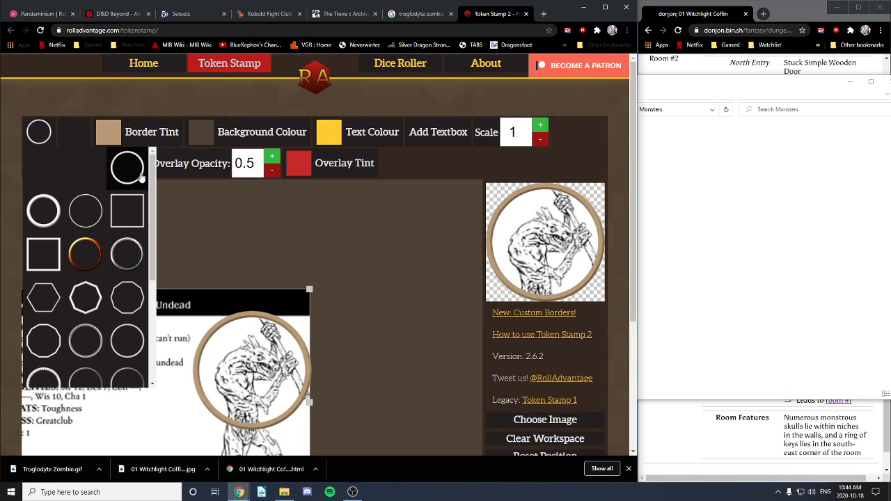
pyautogui.moveTo(151, 226); pyautogui.dragTo(157, 324)
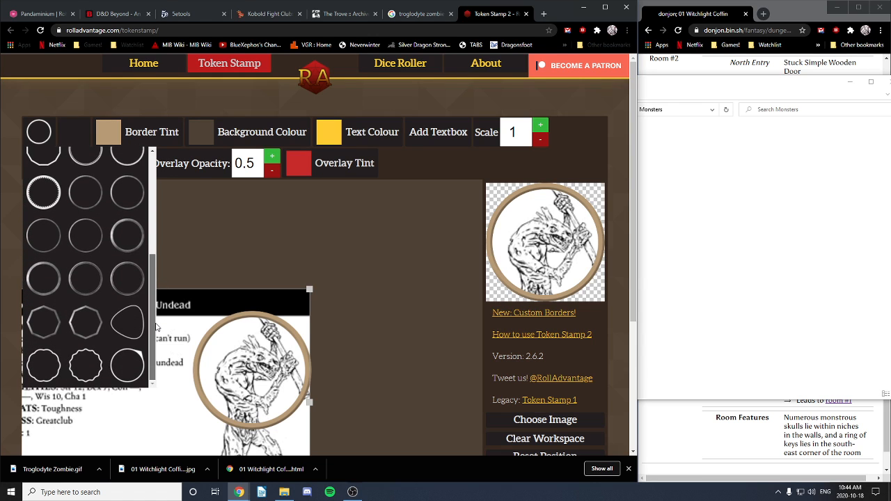
pyautogui.scroll(1, 105, 324)
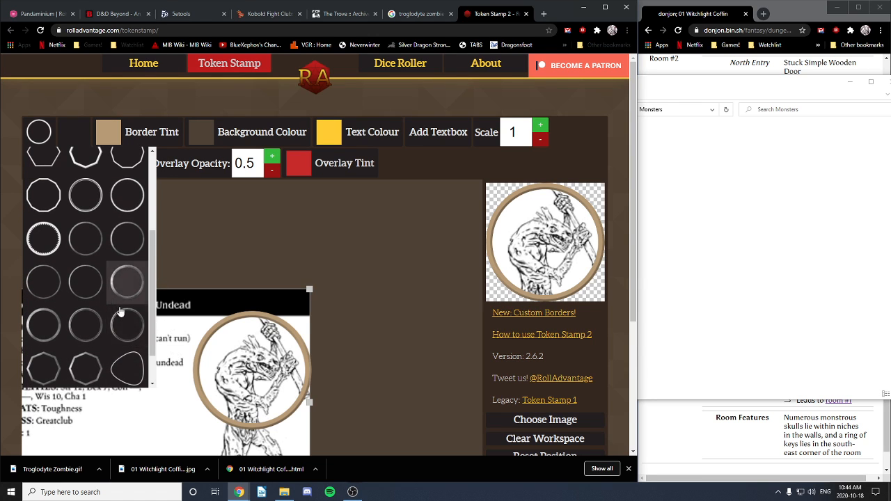
pyautogui.click(130, 325)
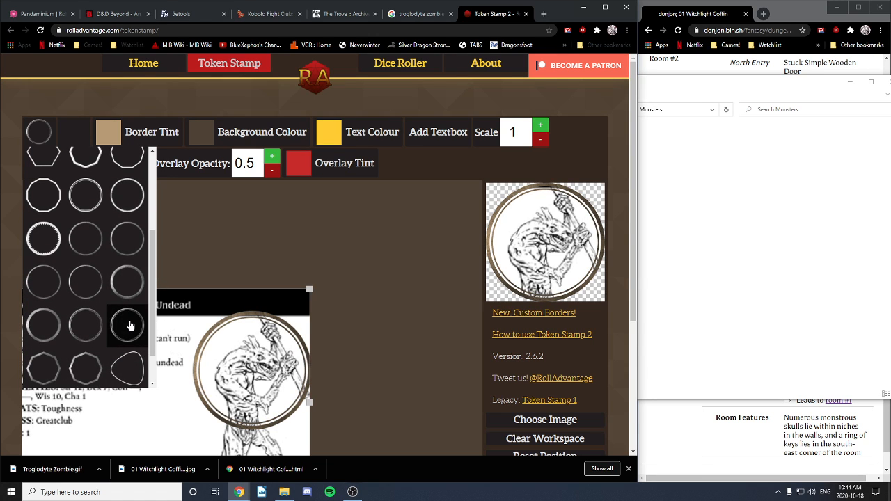
# Step: Tint the token border a very dark red
pyautogui.click(108, 132)
pyautogui.click(98, 217)
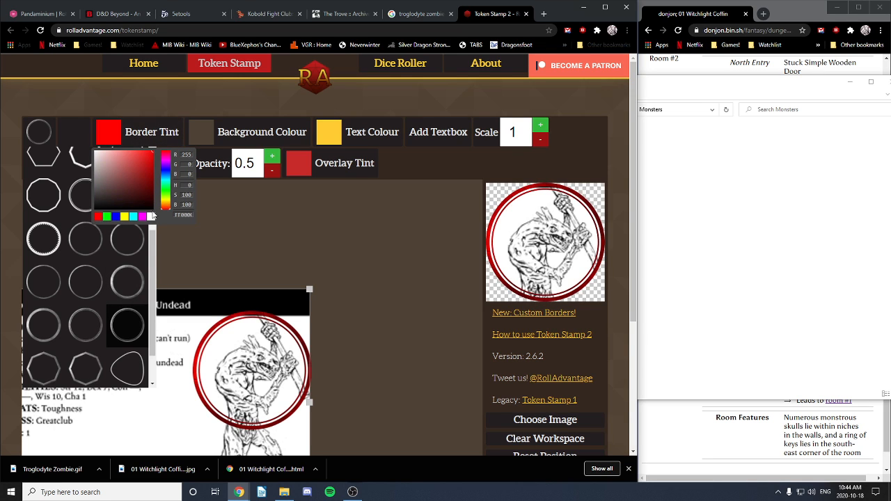
pyautogui.moveTo(143, 177); pyautogui.dragTo(152, 199)
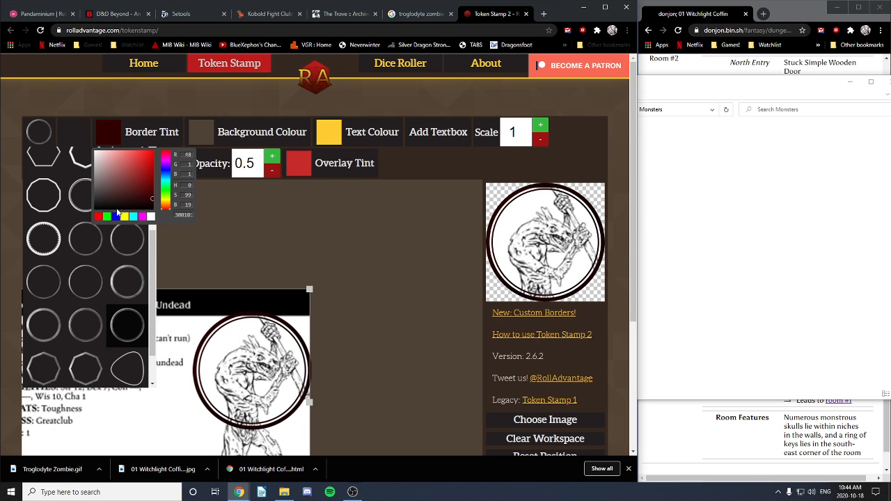
pyautogui.click(110, 133)
pyautogui.click(109, 133)
pyautogui.click(361, 261)
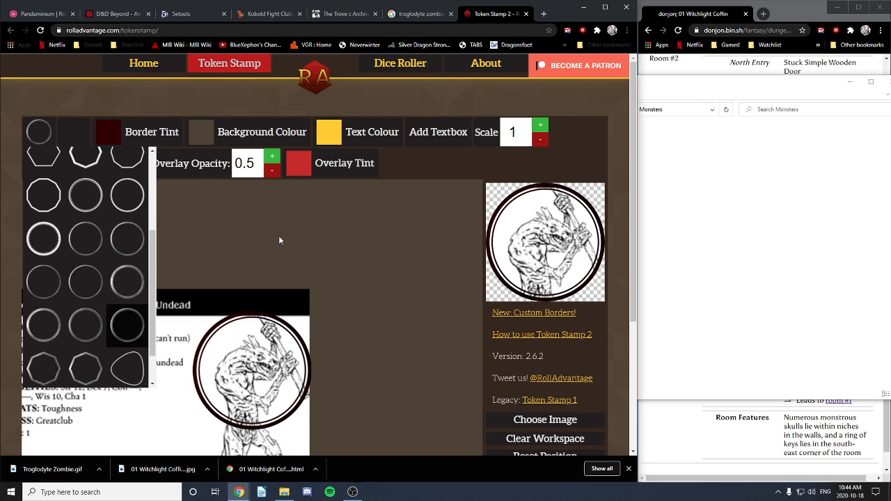
pyautogui.click(38, 132)
# Step: Try several overlay textures: radial gradient, dark, Soft Fade and darker grey
pyautogui.click(78, 132)
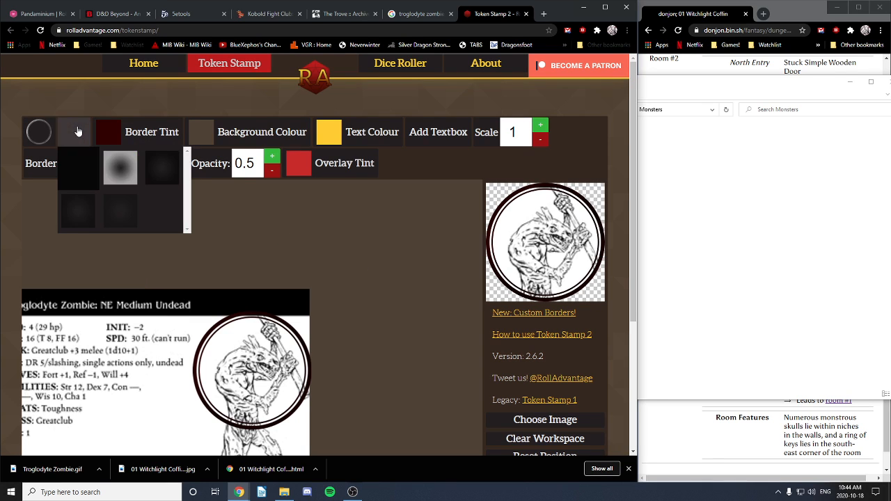
pyautogui.click(124, 173)
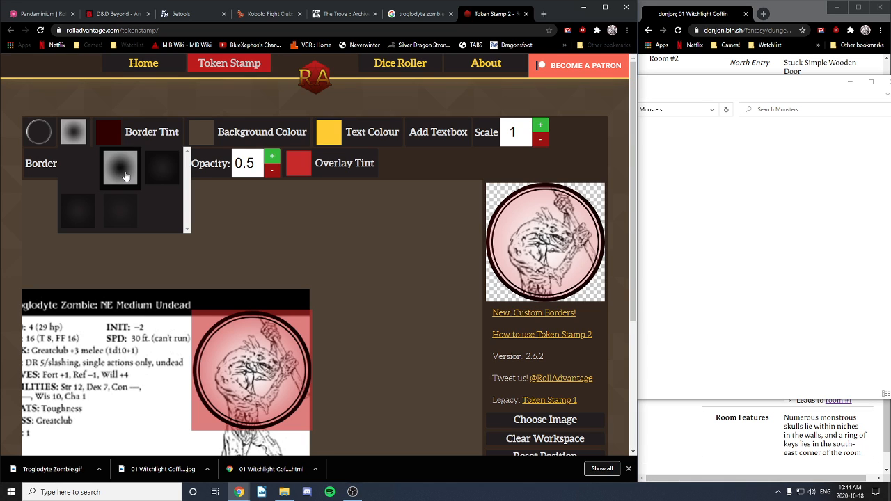
pyautogui.click(165, 176)
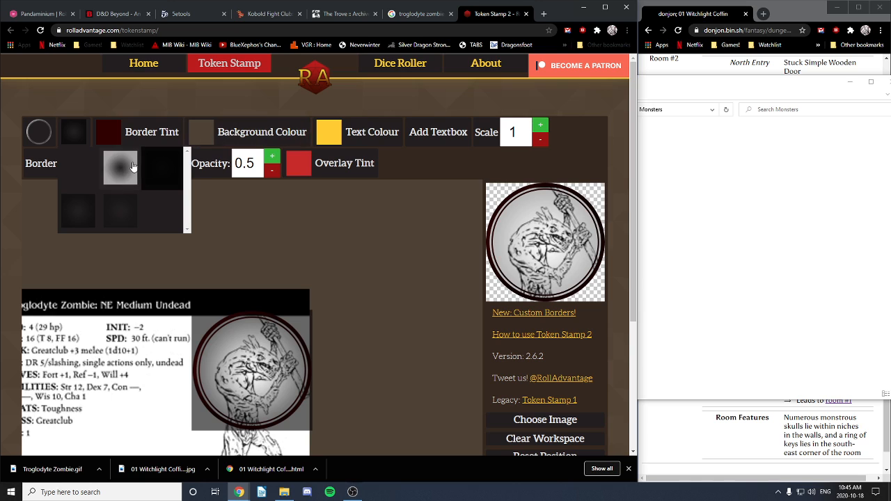
pyautogui.click(131, 168)
pyautogui.click(163, 175)
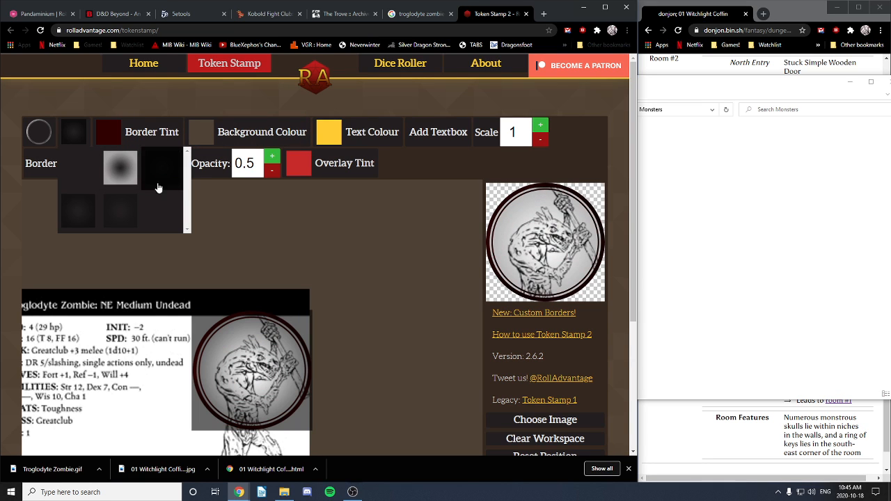
pyautogui.click(124, 220)
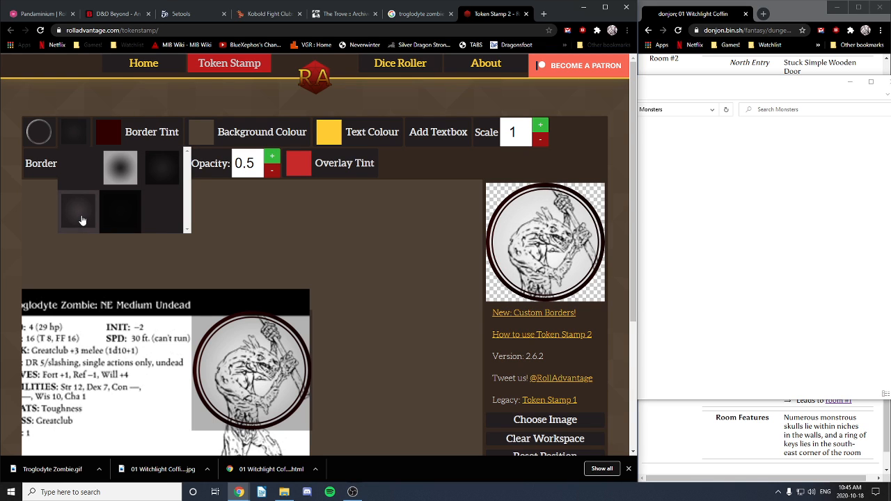
pyautogui.click(81, 220)
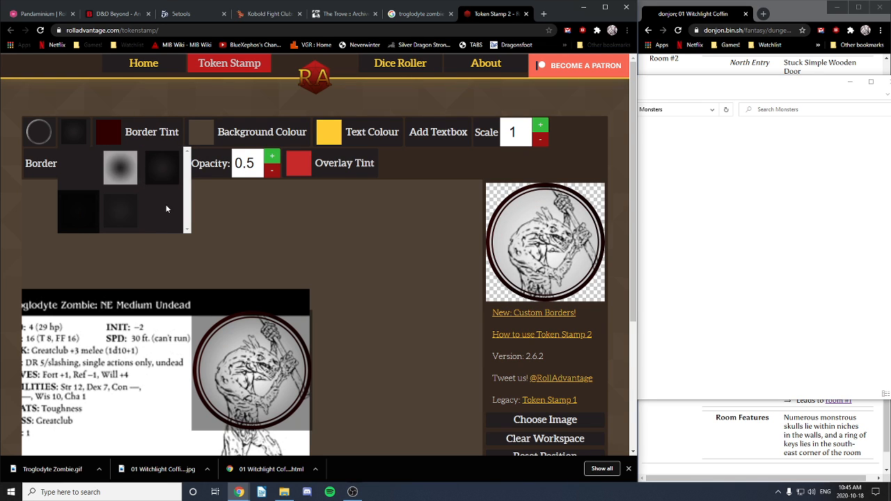
pyautogui.scroll(-4, 160, 199)
pyautogui.scroll(3, 148, 175)
pyautogui.click(124, 130)
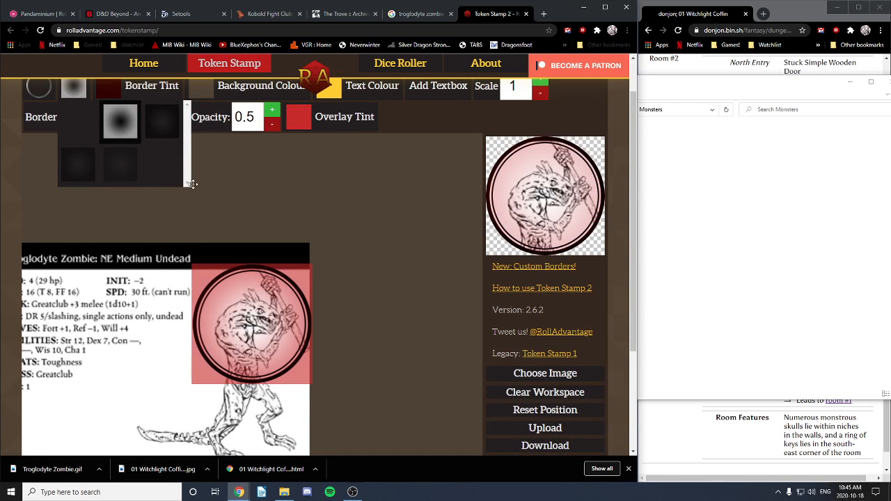
pyautogui.scroll(1, 345, 222)
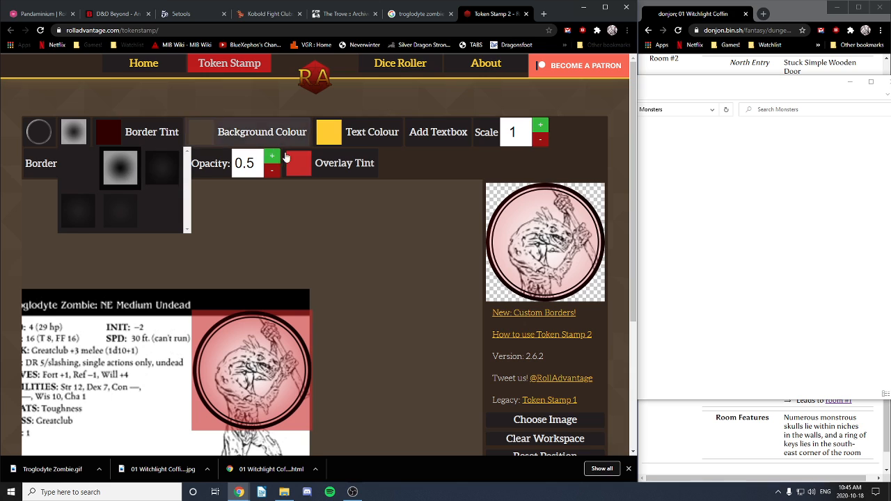
# Step: Set the workspace background colour to dark brown
pyautogui.click(201, 133)
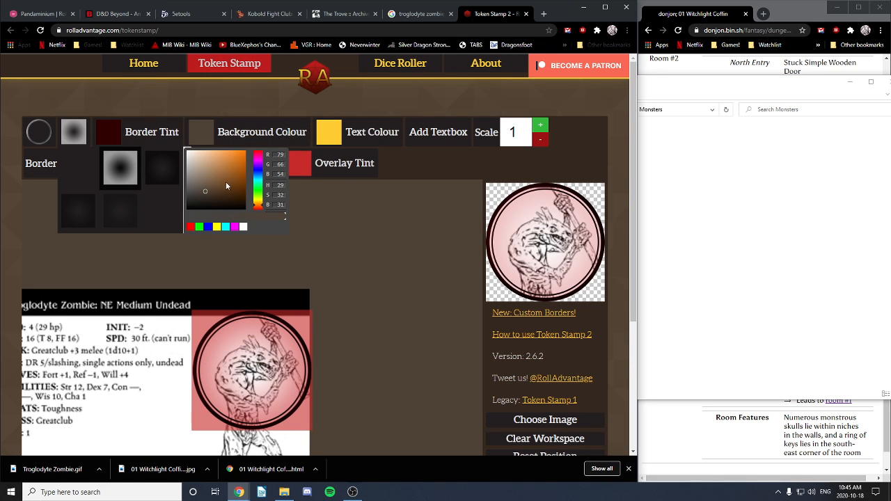
pyautogui.click(243, 157)
pyautogui.moveTo(243, 157); pyautogui.dragTo(215, 190)
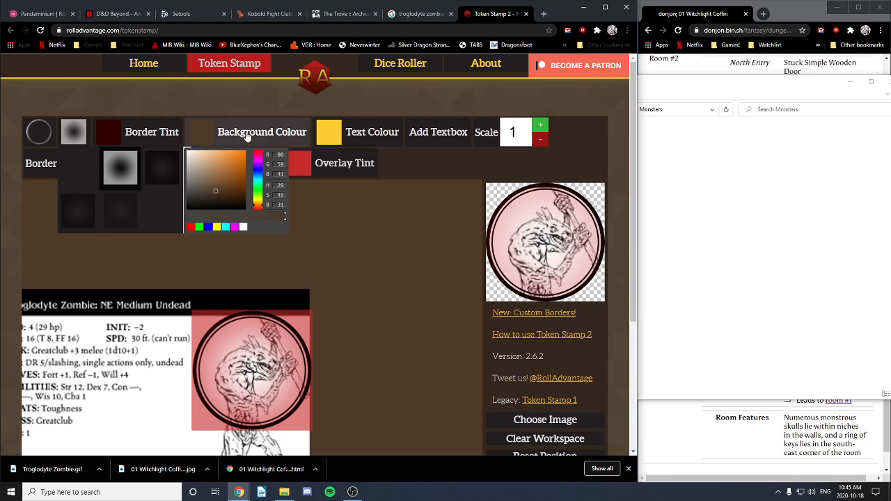
pyautogui.click(75, 138)
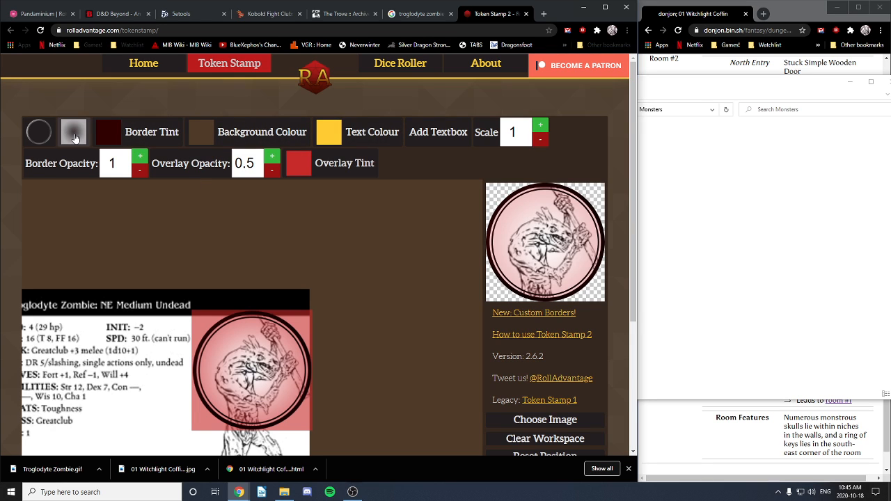
# Step: Apply the dark grey overlay and raise overlay opacity to 0.89
pyautogui.click(75, 139)
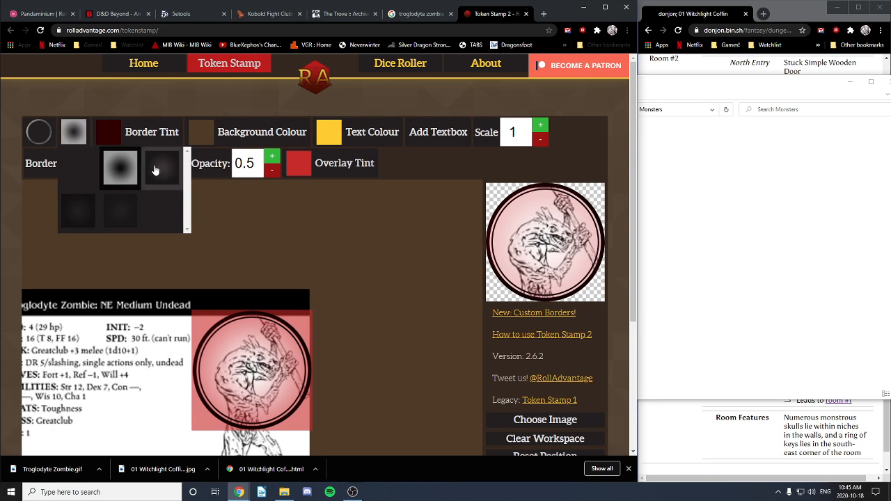
pyautogui.click(157, 171)
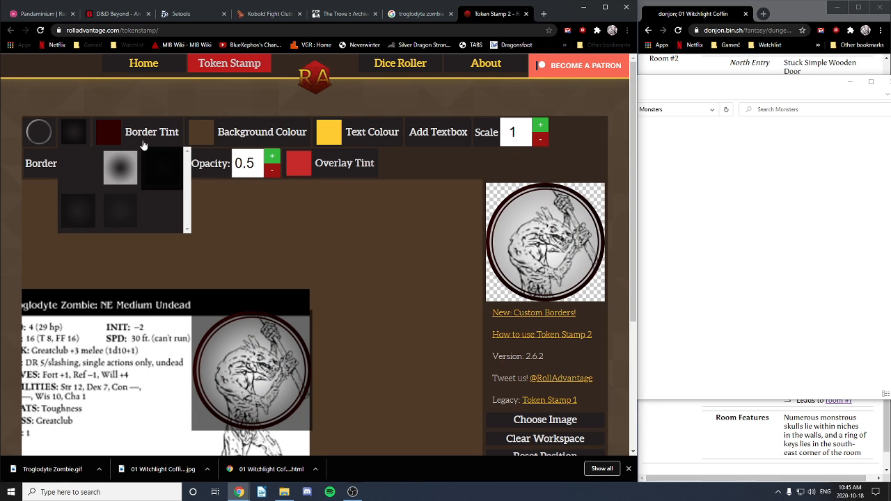
pyautogui.click(73, 132)
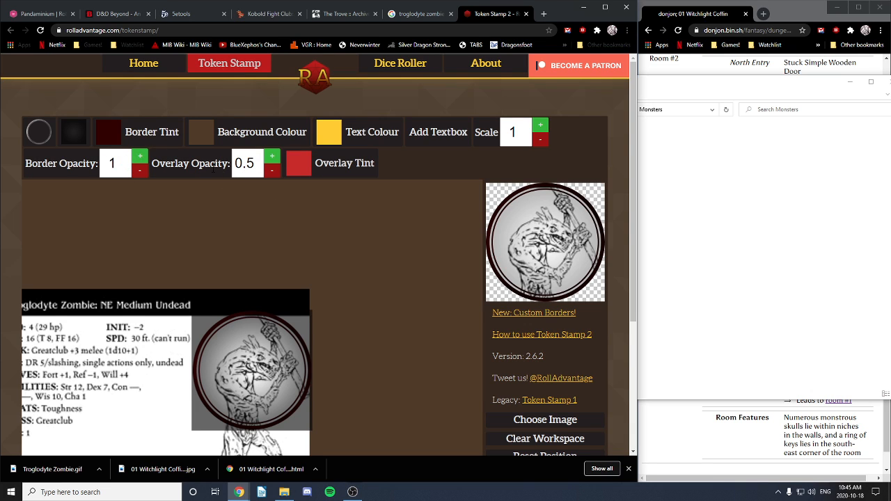
pyautogui.click(272, 157)
pyautogui.click(272, 157)
pyautogui.click(272, 157)
pyautogui.click(273, 158)
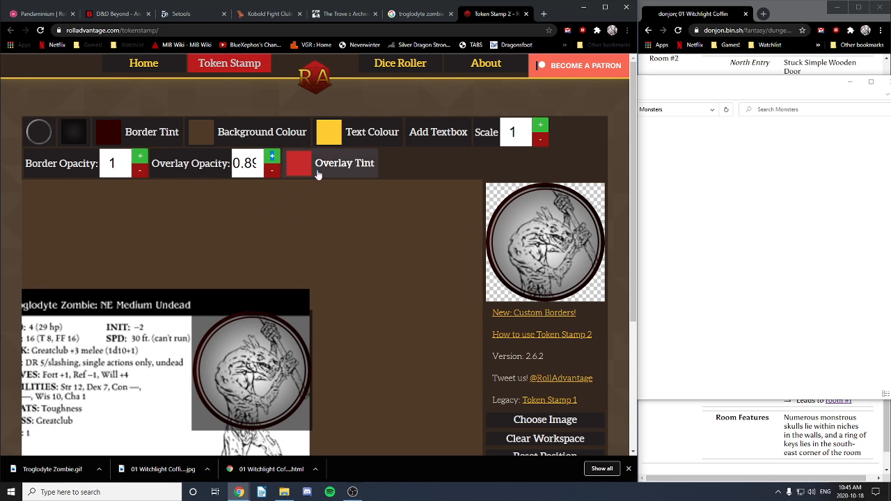
# Step: Change the overlay tint to medium red (RGB 200, 42, 42)
pyautogui.click(301, 168)
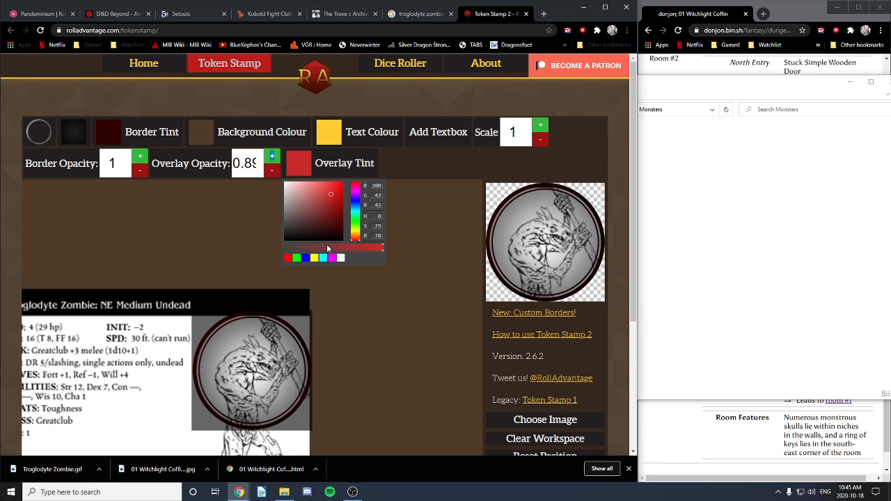
pyautogui.moveTo(327, 247); pyautogui.dragTo(398, 255)
pyautogui.moveTo(527, 140); pyautogui.dragTo(528, 133)
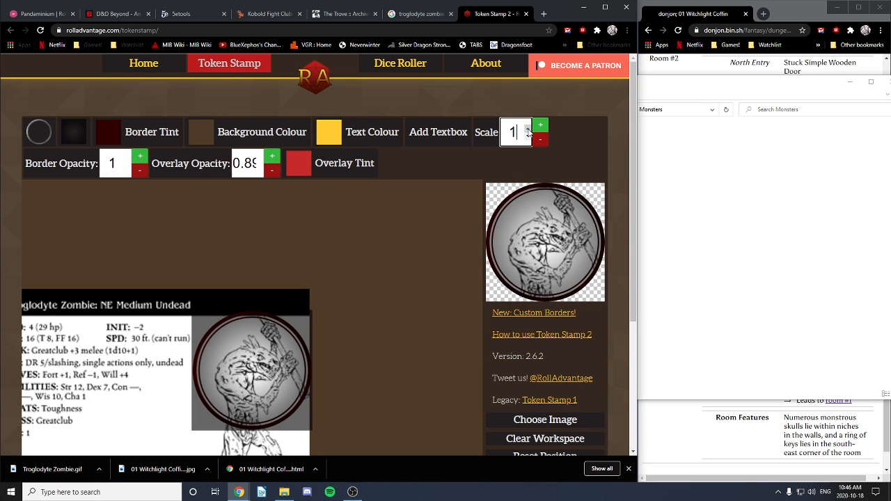
# Step: Keep image scale at 1 and download the finished token as token_1 (7).png
pyautogui.click(386, 256)
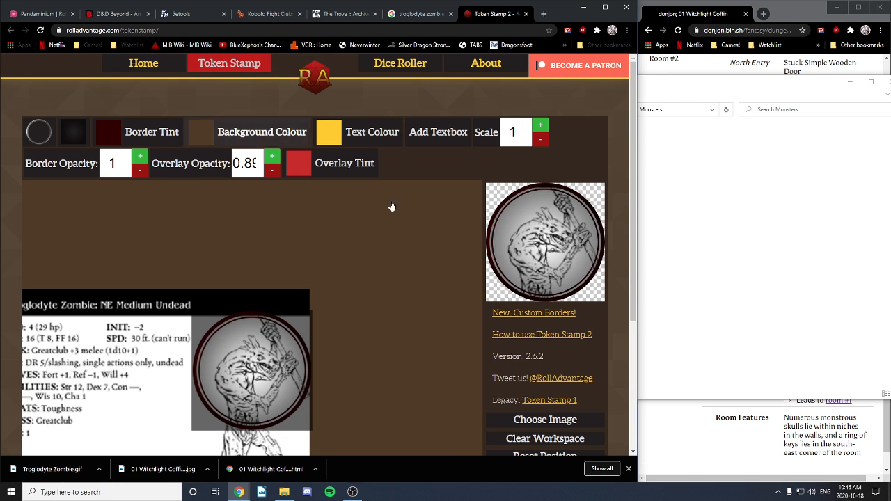
pyautogui.scroll(-1, 404, 271)
pyautogui.scroll(-2, 407, 286)
pyautogui.scroll(4, 403, 285)
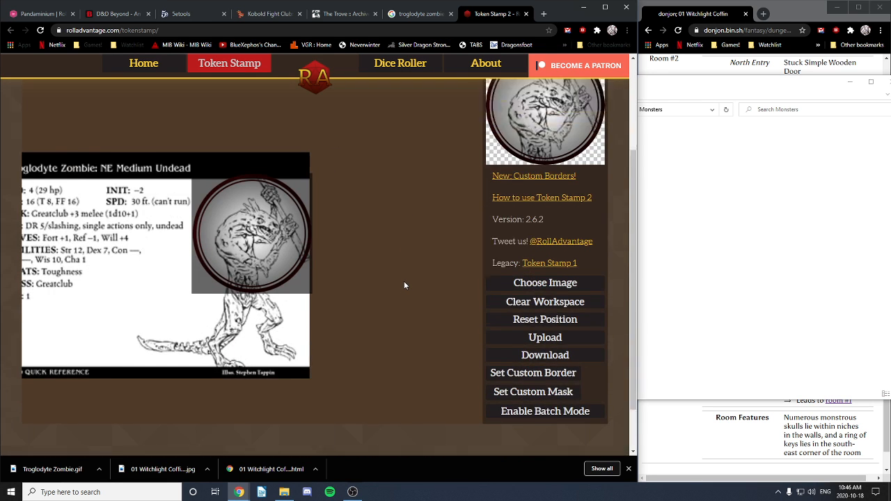
pyautogui.scroll(-4, 404, 285)
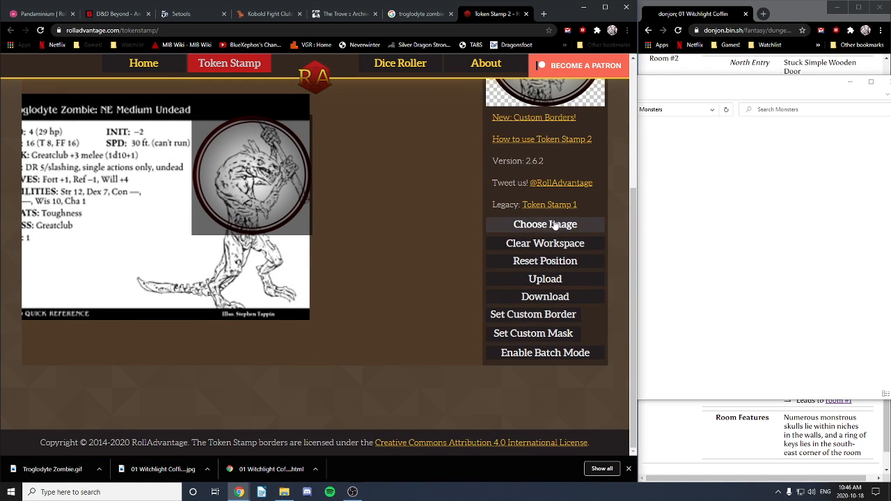
pyautogui.click(546, 299)
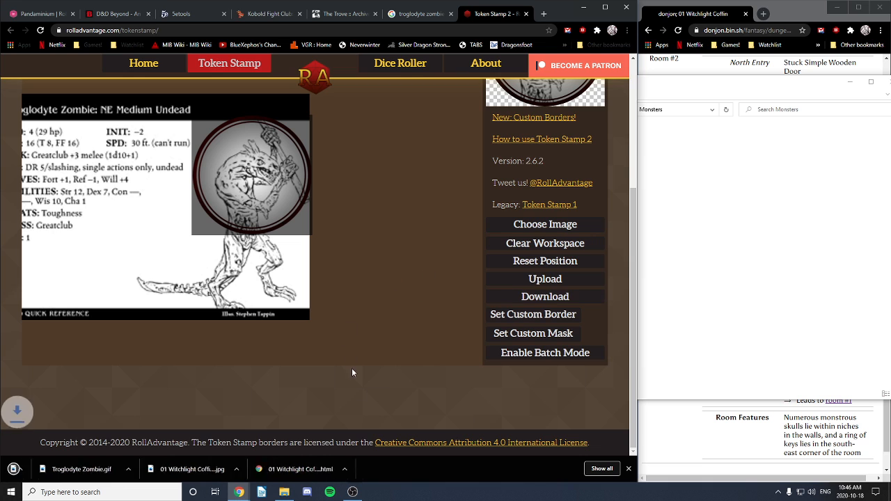
pyautogui.click(99, 469)
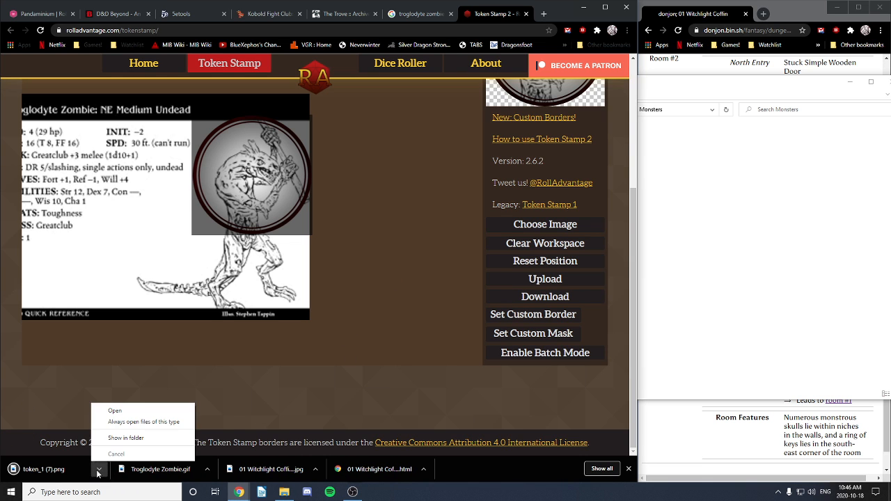
# Step: Copy token_1 (7) from Downloads into Monsters and rename it 'Troglodyte Zombie'
pyautogui.click(128, 440)
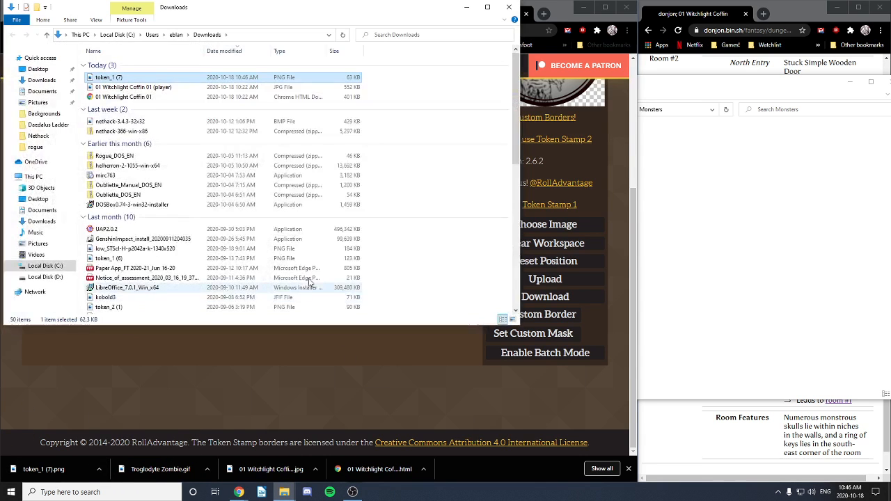
pyautogui.moveTo(285, 493)
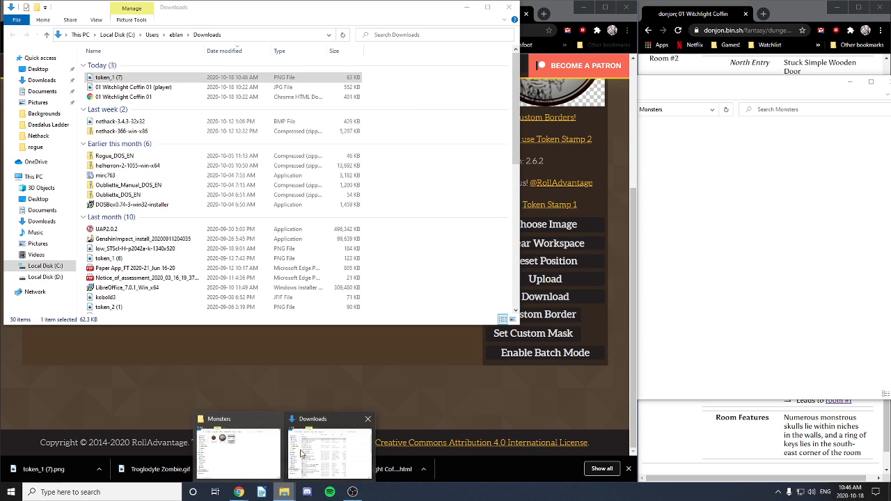
pyautogui.click(240, 446)
pyautogui.moveTo(105, 78); pyautogui.dragTo(724, 207)
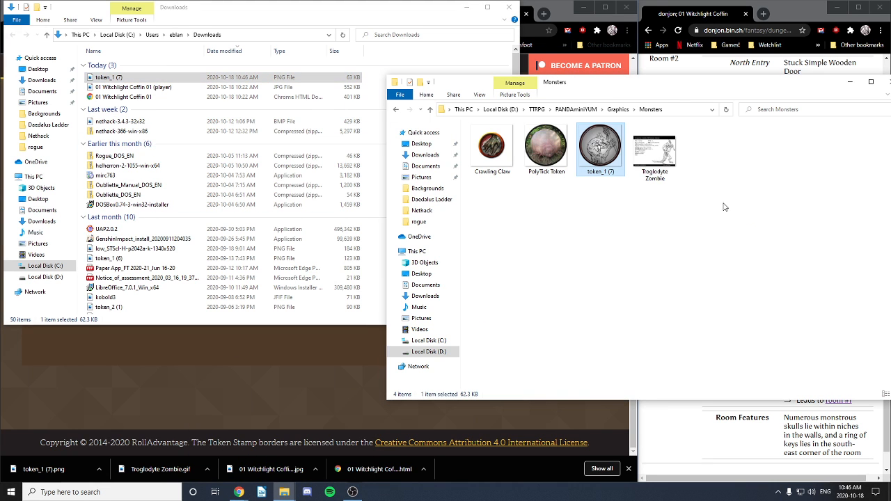
pyautogui.click(599, 172)
pyautogui.write('Tro')
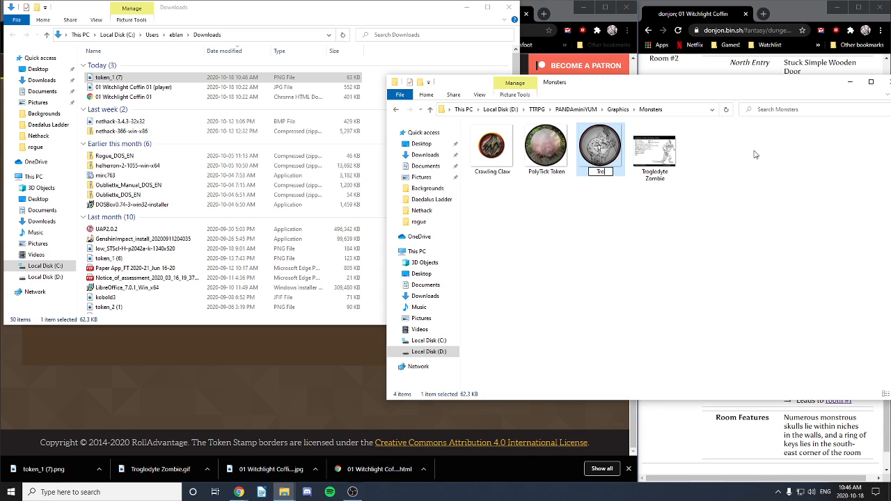
pyautogui.write('glodyte Zombie')
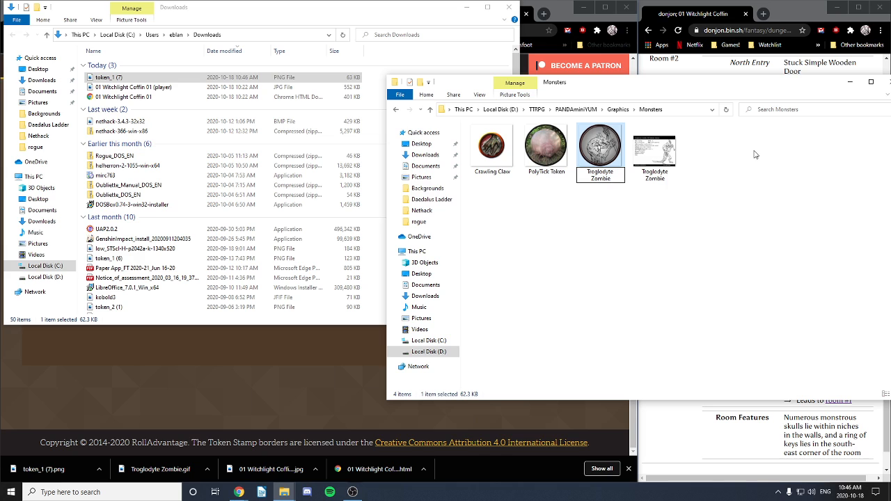
pyautogui.press('Return')
# Step: Delete the old Troglodyte Zombie GIF and close the Downloads window
pyautogui.click(603, 159)
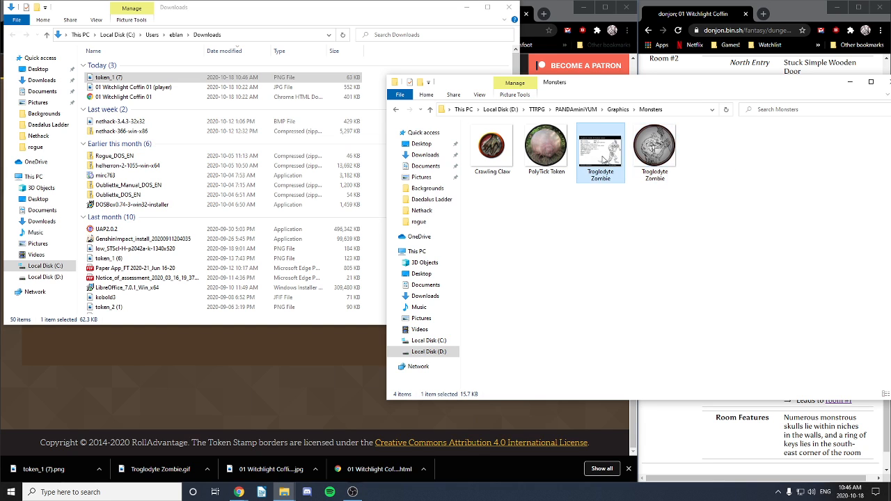
pyautogui.press('Delete')
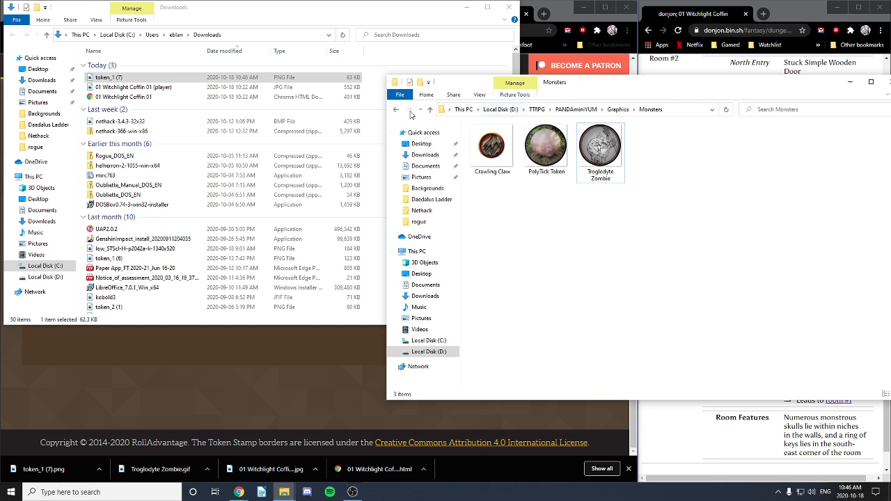
pyautogui.click(510, 10)
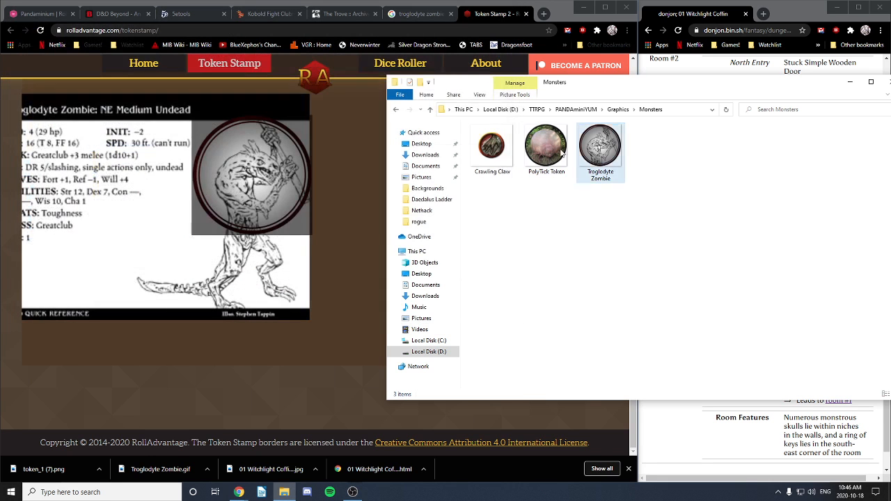
# Step: Set the Troglodyte Zombie token image as the Troglodyte character's avatar
pyautogui.click(22, 14)
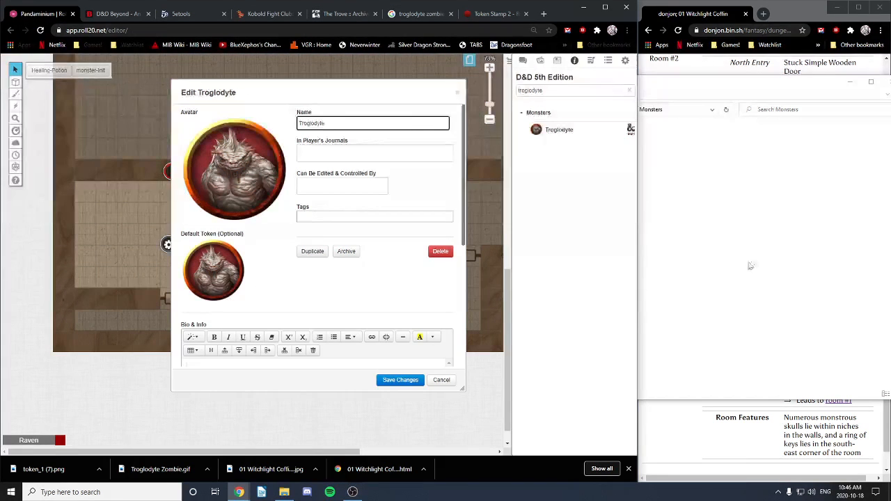
pyautogui.click(736, 192)
pyautogui.moveTo(602, 165); pyautogui.dragTo(220, 290)
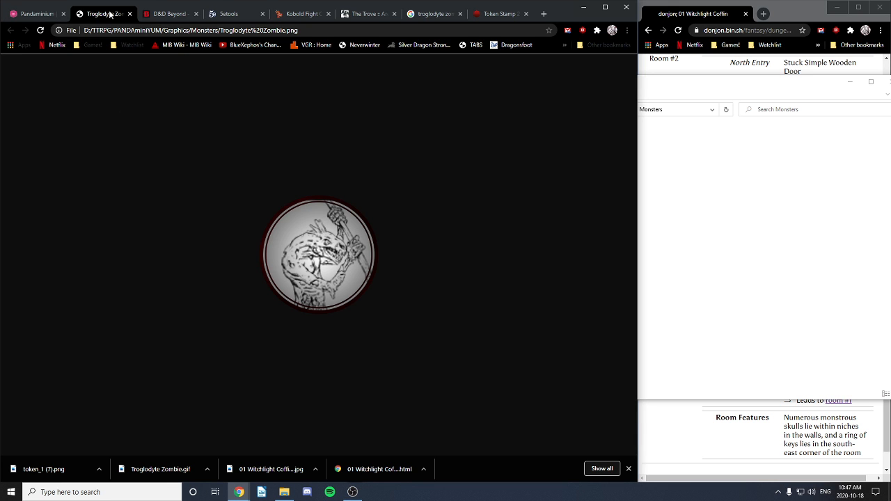
pyautogui.click(129, 13)
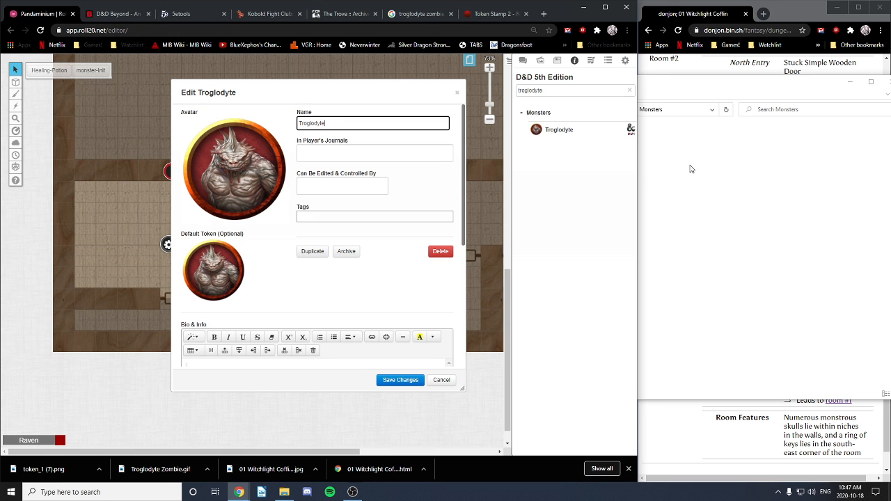
pyautogui.click(722, 215)
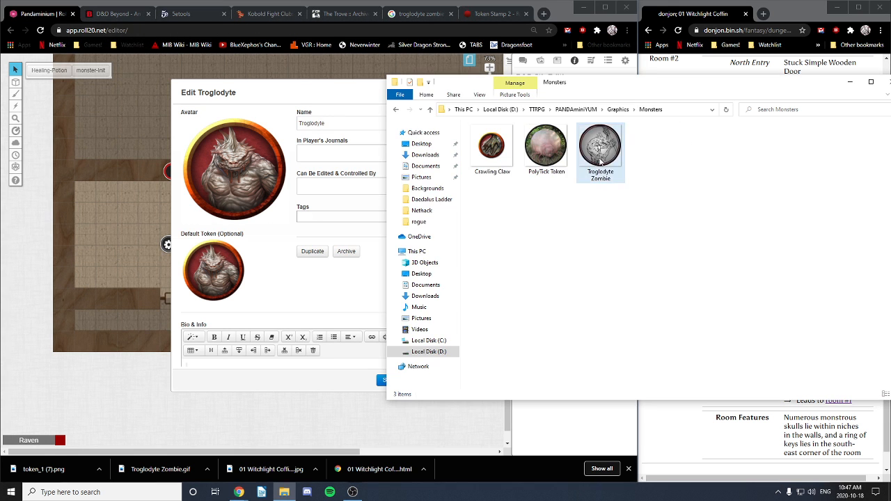
pyautogui.moveTo(600, 147); pyautogui.dragTo(244, 181)
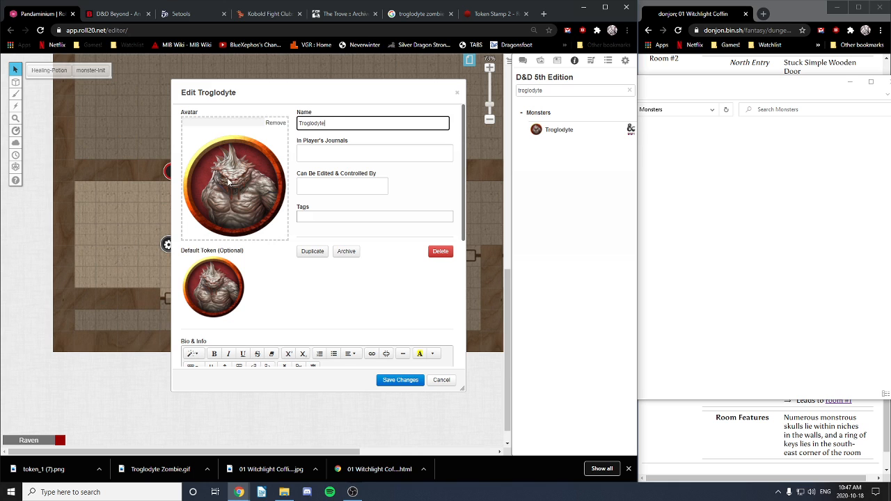
pyautogui.click(275, 123)
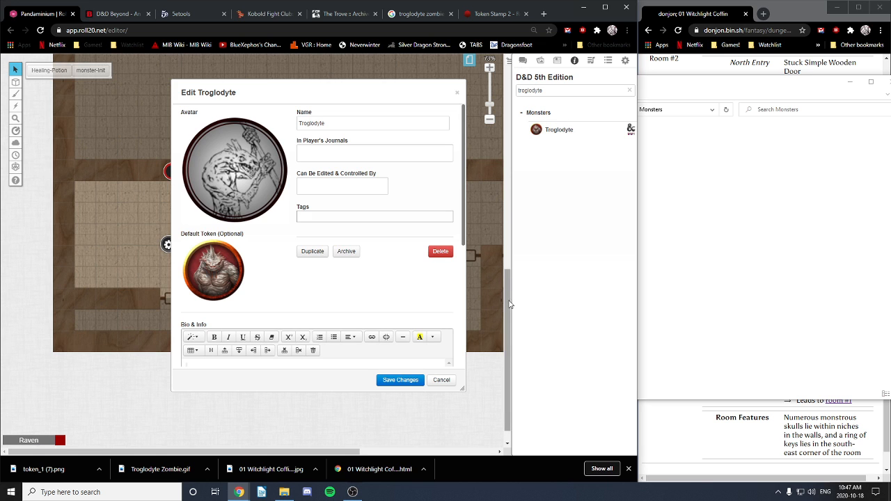
# Step: Close the character edit dialog and the Troglodyte journal window
pyautogui.moveTo(508, 304); pyautogui.dragTo(509, 126)
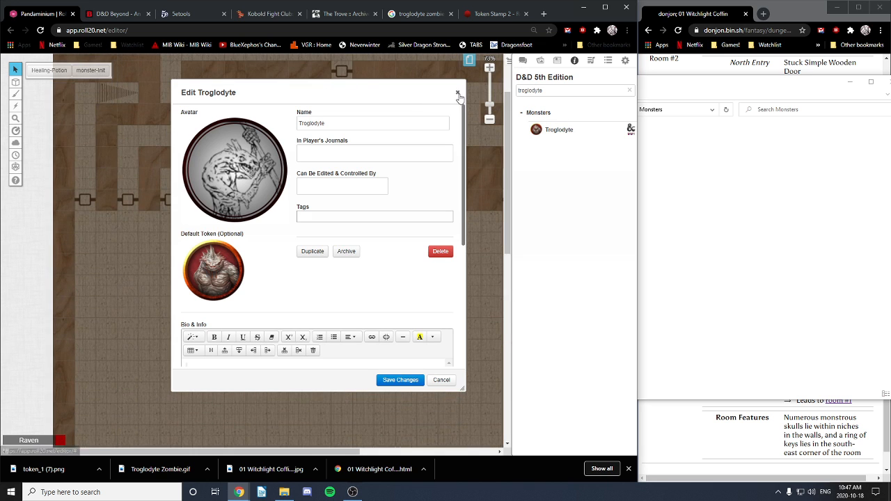
pyautogui.click(458, 94)
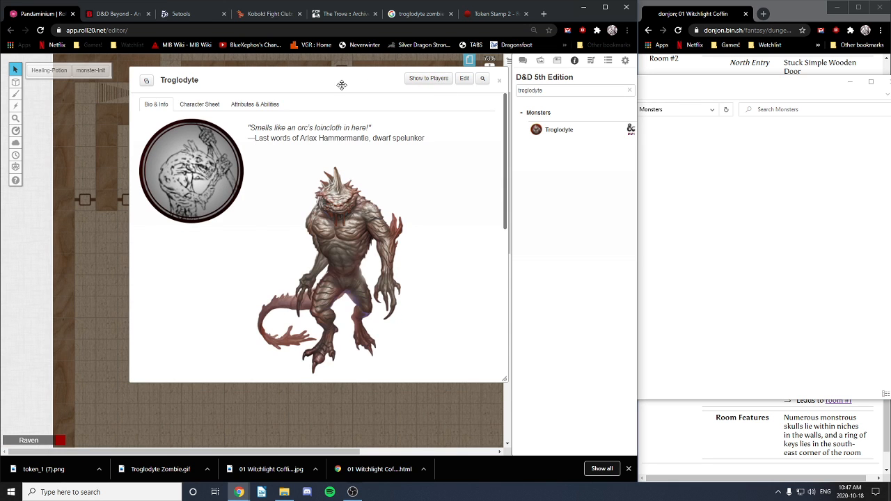
pyautogui.moveTo(342, 83); pyautogui.dragTo(286, 122)
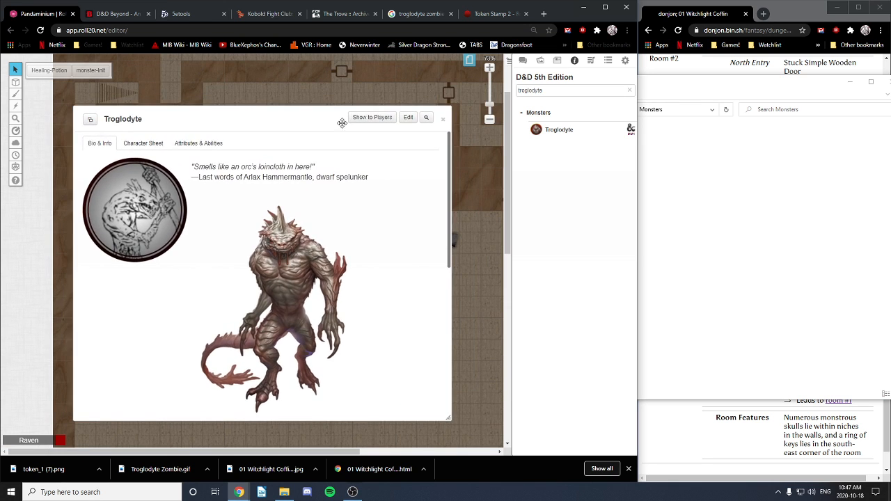
pyautogui.click(443, 119)
pyautogui.click(469, 61)
pyautogui.moveTo(185, 78)
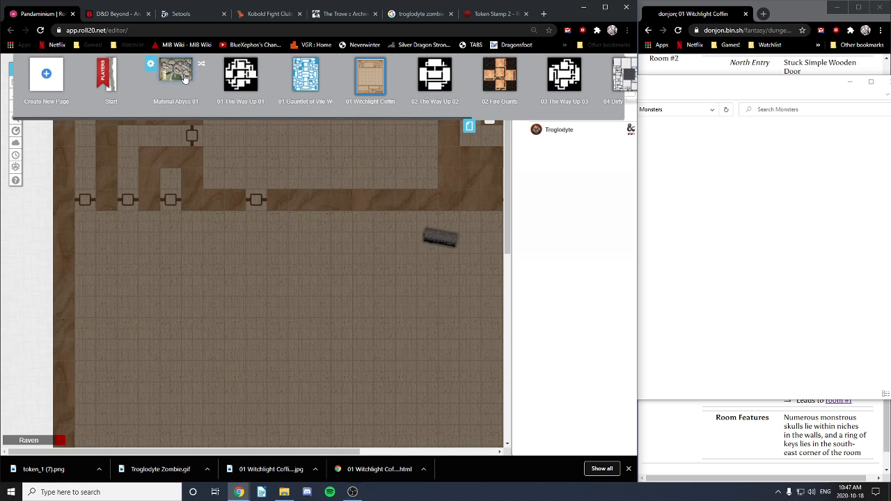
# Step: Switch to the 01 Witchlight Coffin map and pan to the troglodyte token
pyautogui.click(237, 76)
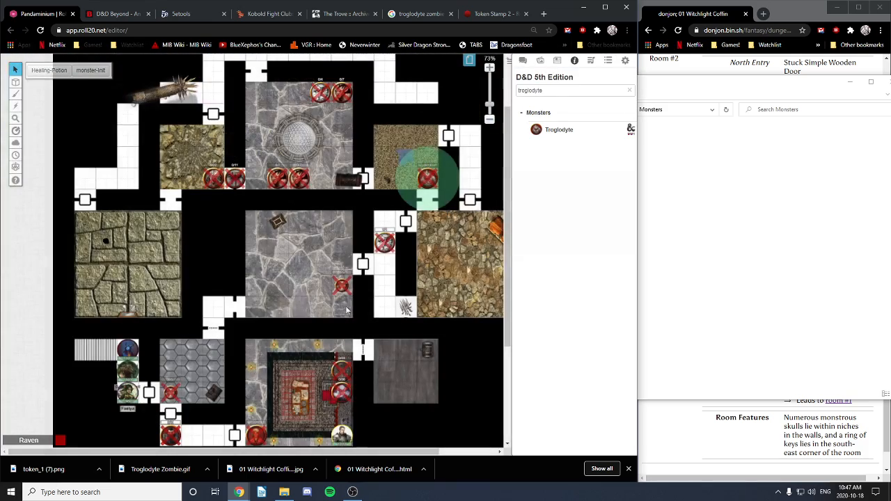
pyautogui.scroll(5, 305, 240)
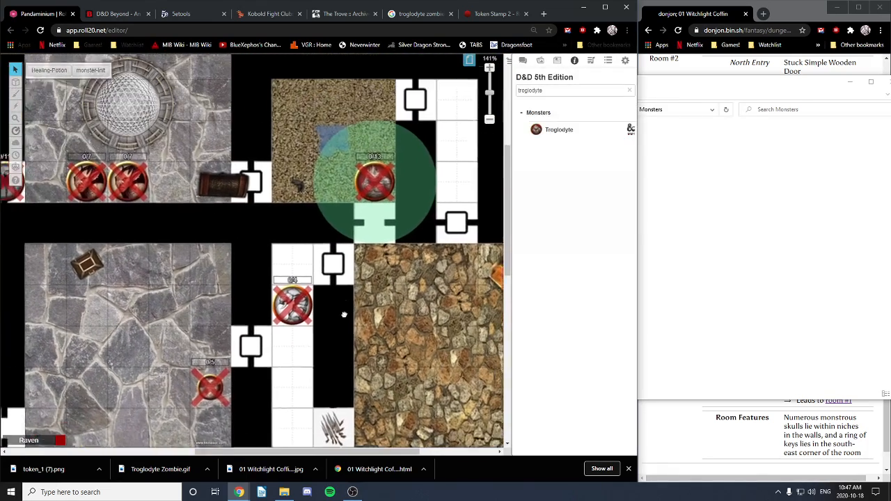
pyautogui.moveTo(344, 315); pyautogui.dragTo(339, 330)
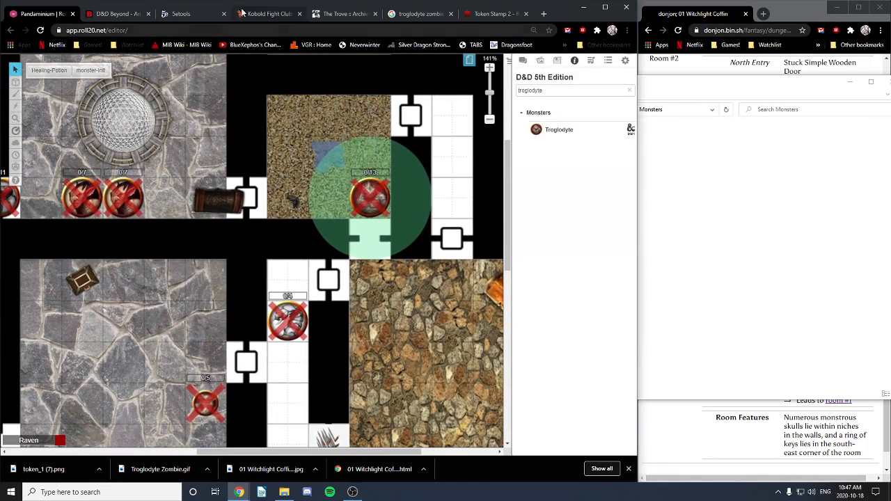
pyautogui.click(469, 60)
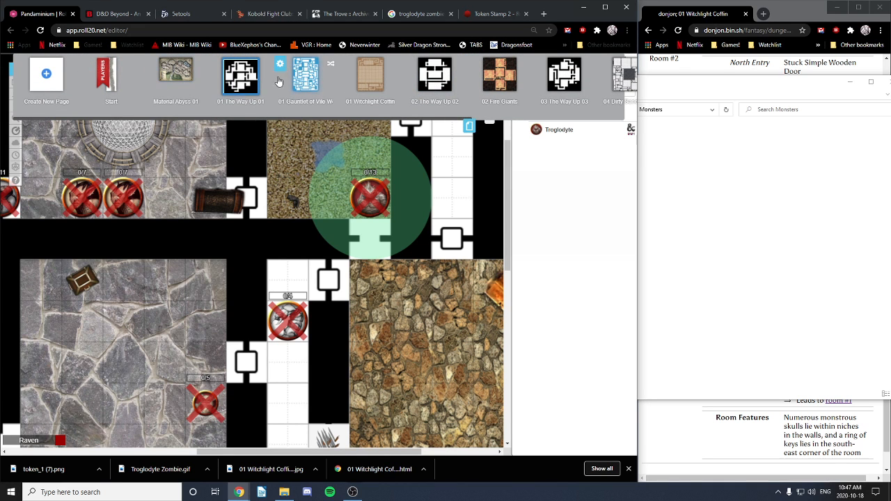
pyautogui.click(371, 76)
pyautogui.moveTo(201, 431); pyautogui.dragTo(153, 63)
pyautogui.moveTo(286, 310); pyautogui.dragTo(278, 188)
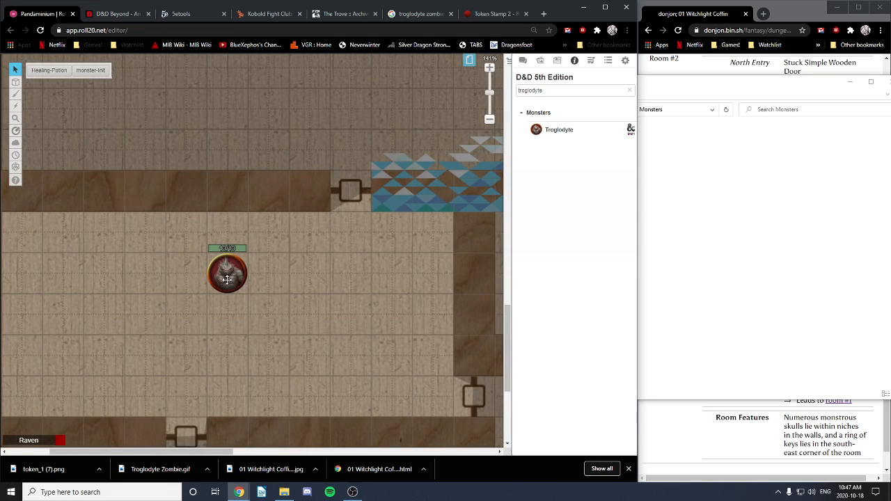
# Step: Save the troglodyte token's settings with Advanced shown, then reopen its character sheet
pyautogui.rightClick(234, 281)
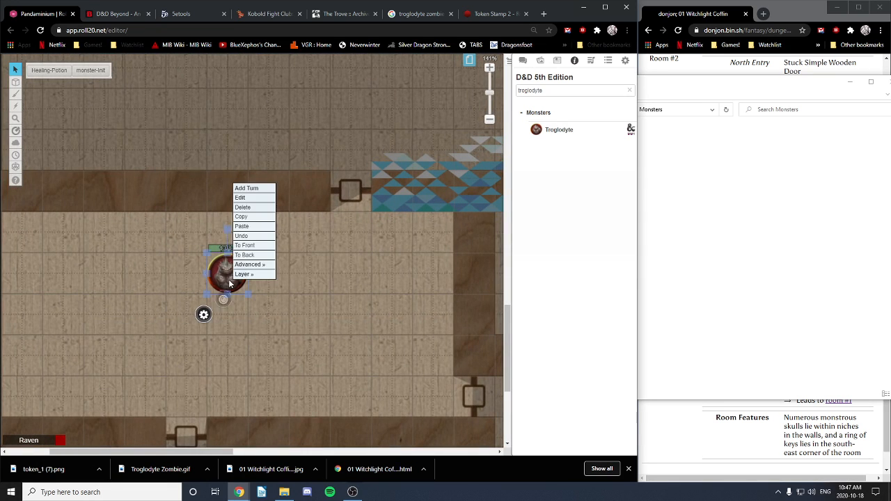
pyautogui.moveTo(240, 275)
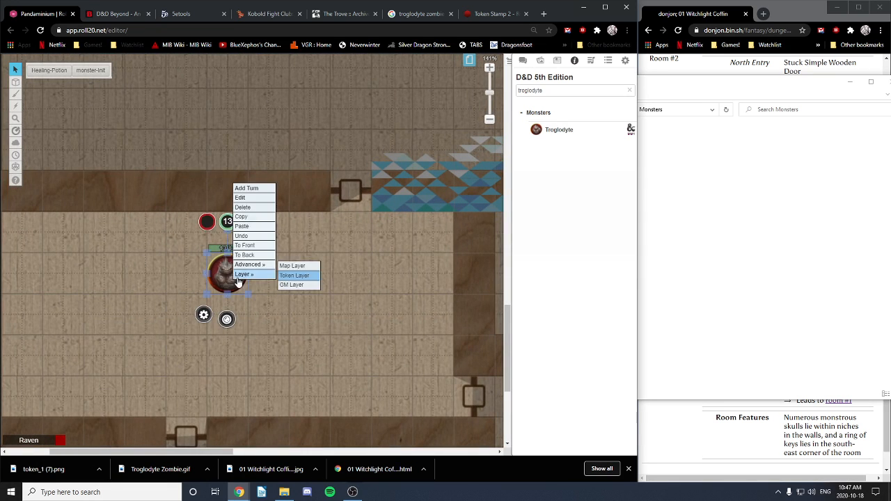
pyautogui.click(203, 314)
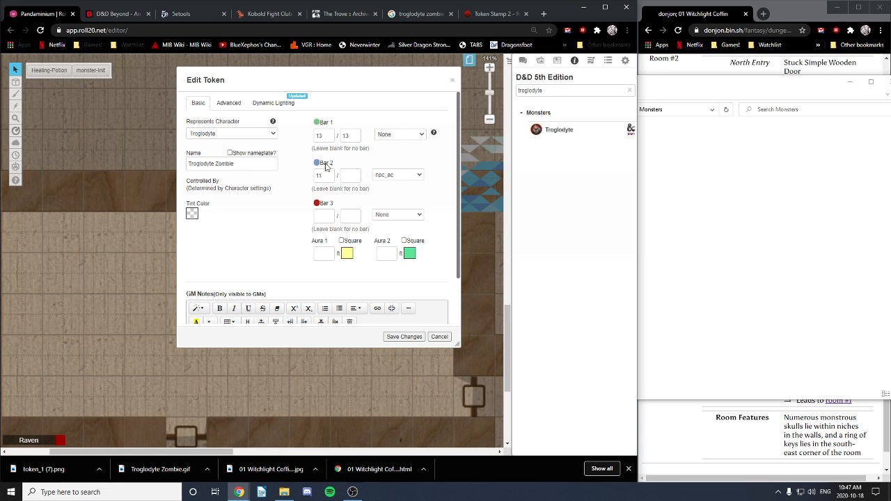
pyautogui.click(228, 104)
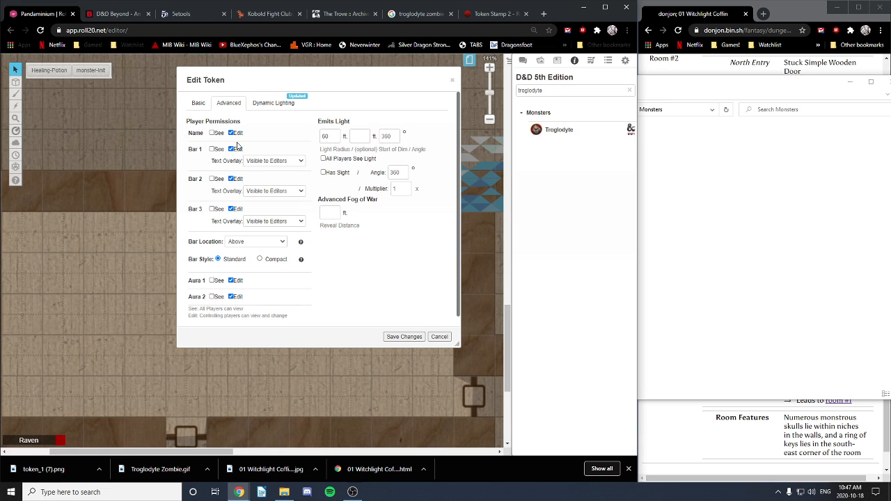
pyautogui.click(402, 337)
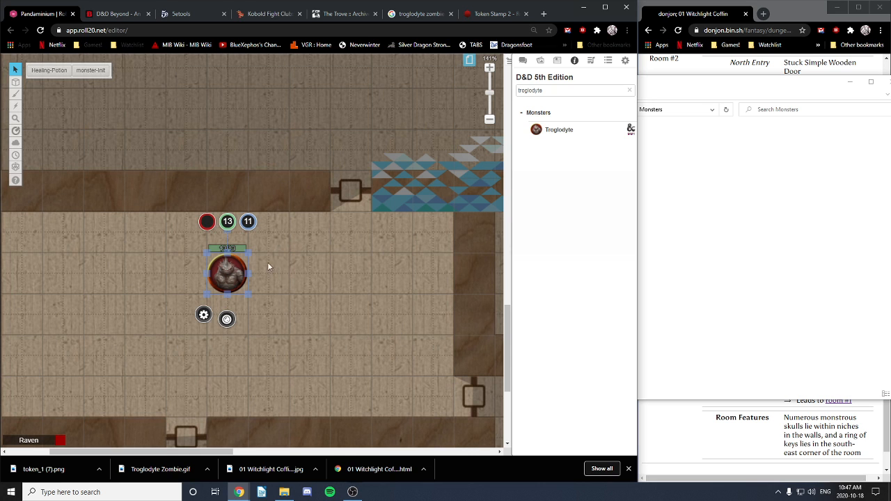
pyautogui.doubleClick(228, 277)
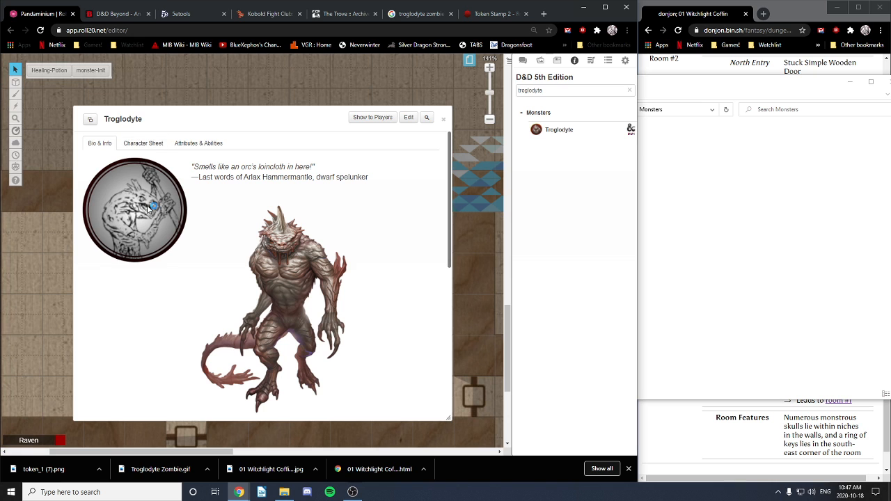
# Step: Move the Troglodyte window aside and review its stat block, attributes and bio
pyautogui.moveTo(233, 120); pyautogui.dragTo(492, 110)
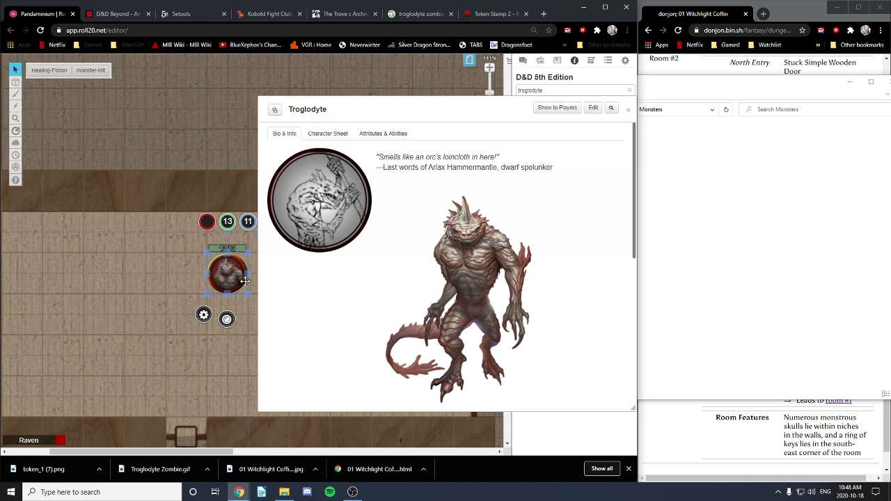
pyautogui.click(337, 135)
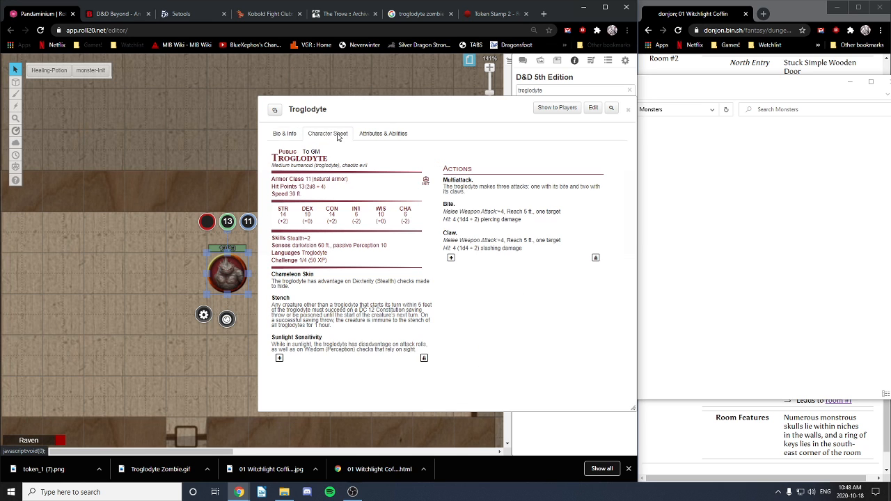
pyautogui.click(383, 133)
pyautogui.click(284, 133)
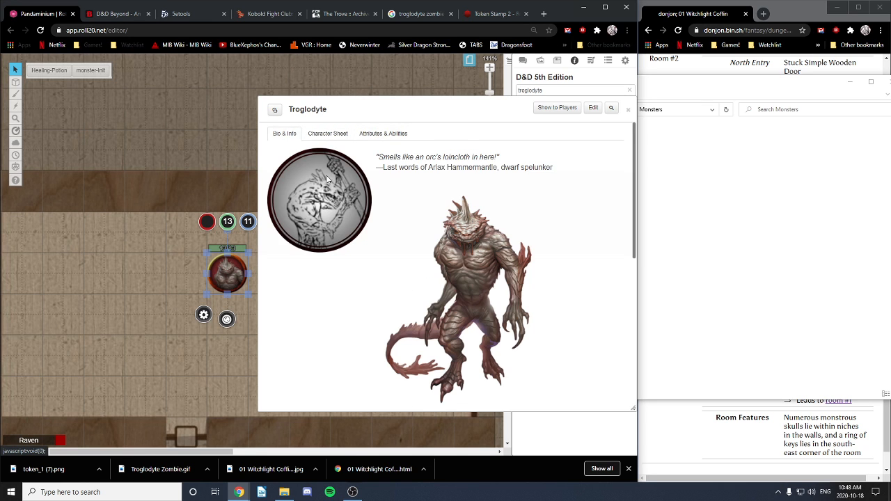
# Step: Remove the Troglodyte's default token and save the character changes
pyautogui.click(592, 108)
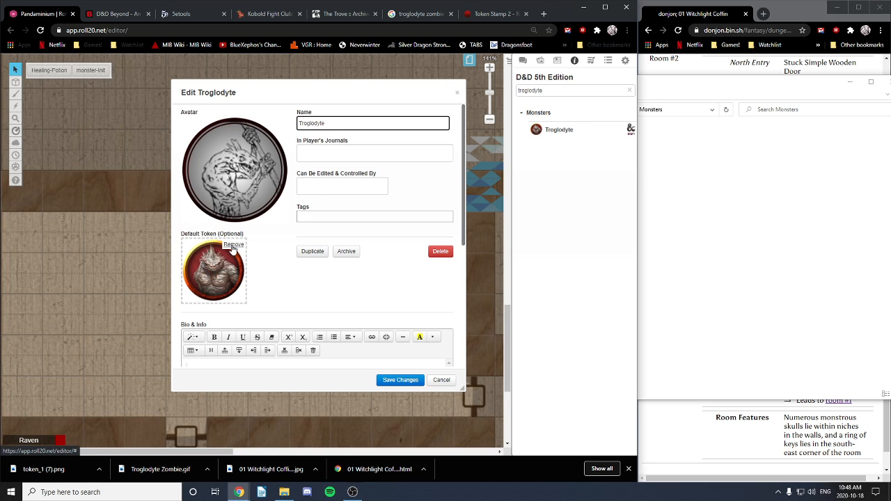
pyautogui.click(233, 246)
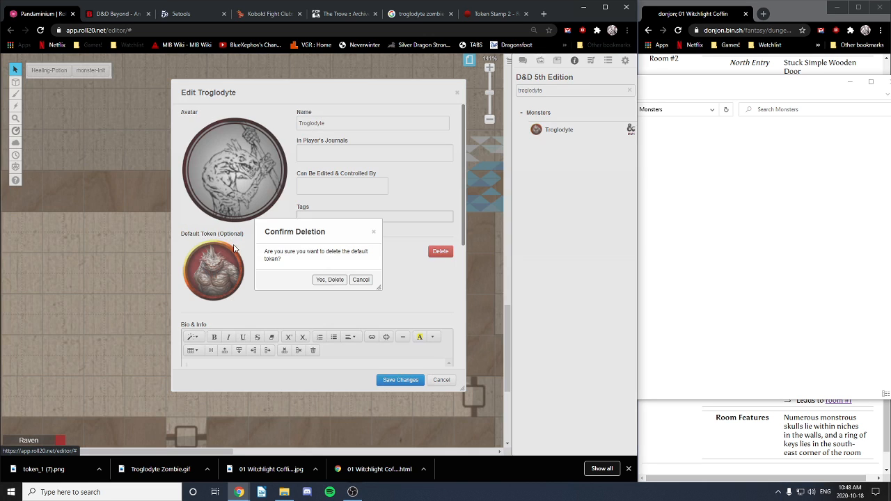
pyautogui.click(332, 280)
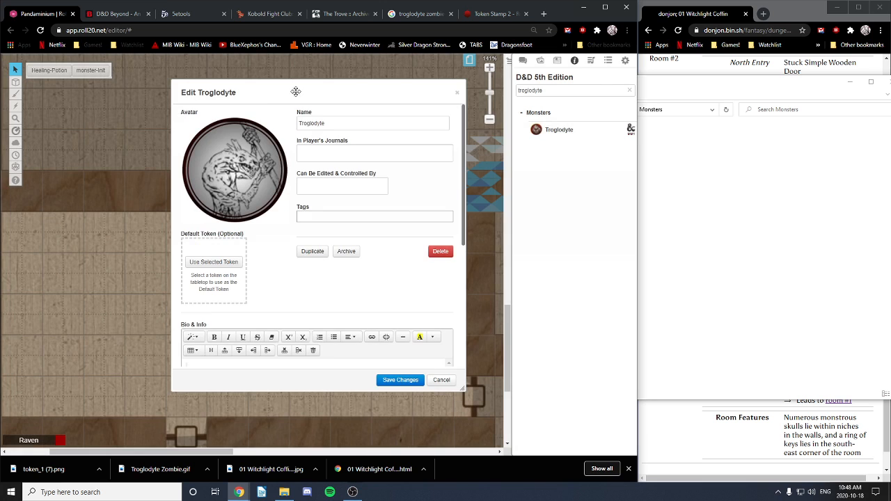
pyautogui.moveTo(295, 91); pyautogui.dragTo(346, 88)
pyautogui.click(451, 377)
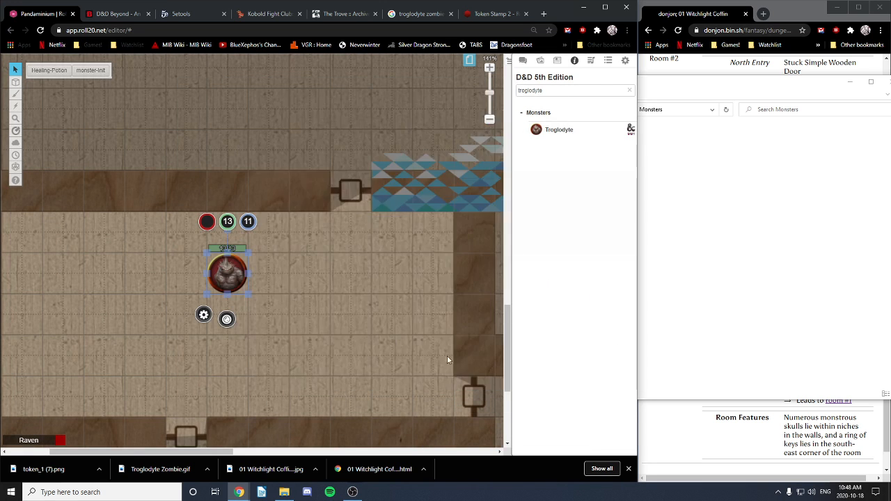
pyautogui.moveTo(429, 115); pyautogui.dragTo(289, 112)
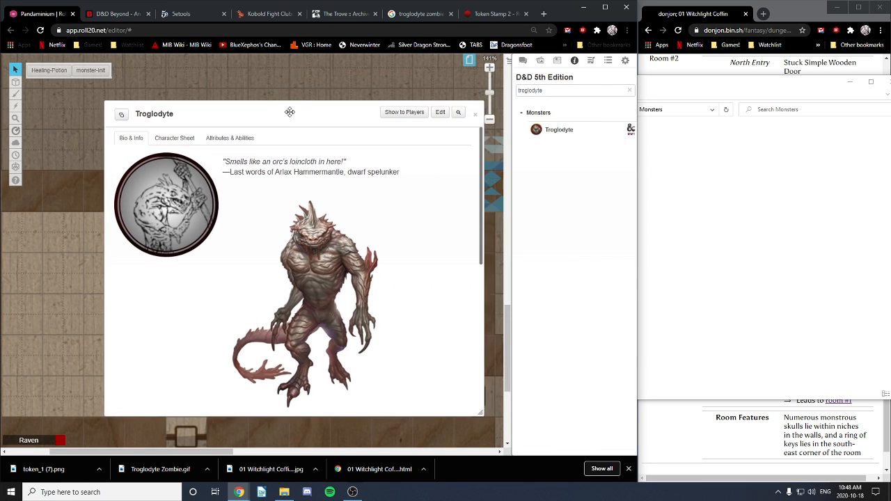
# Step: Close the Troglodyte sheet and find the Troglodyte entry in the journal's Monsters list
pyautogui.click(476, 115)
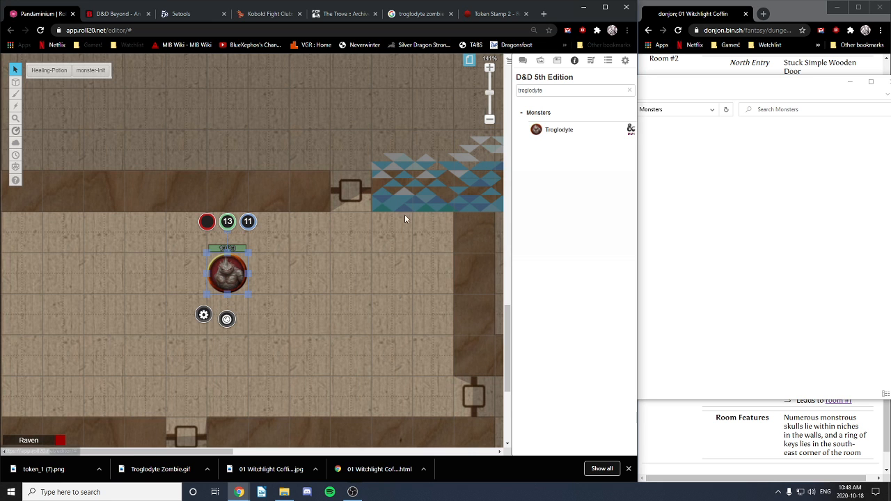
pyautogui.click(557, 60)
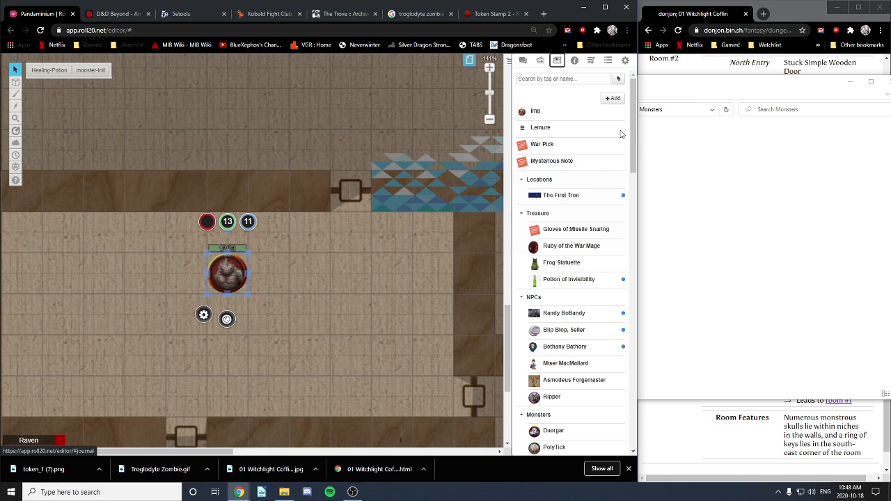
pyautogui.scroll(-3, 636, 189)
pyautogui.scroll(4, 636, 189)
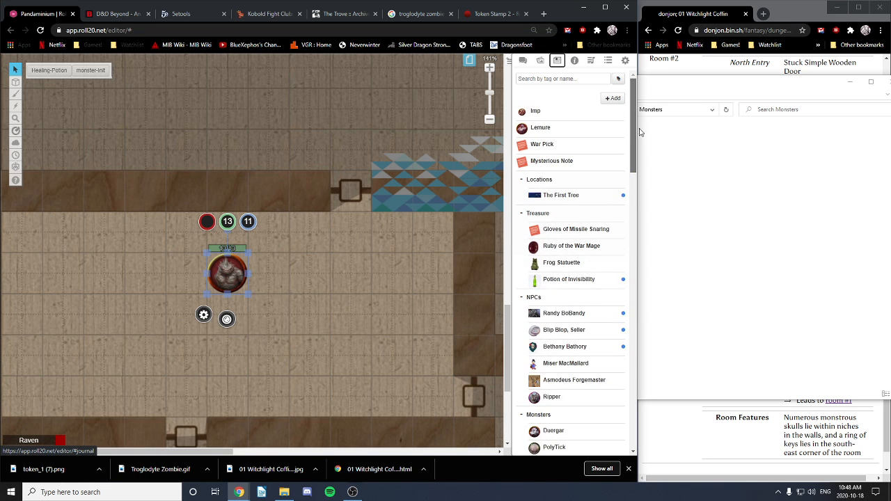
pyautogui.moveTo(642, 123); pyautogui.dragTo(656, 425)
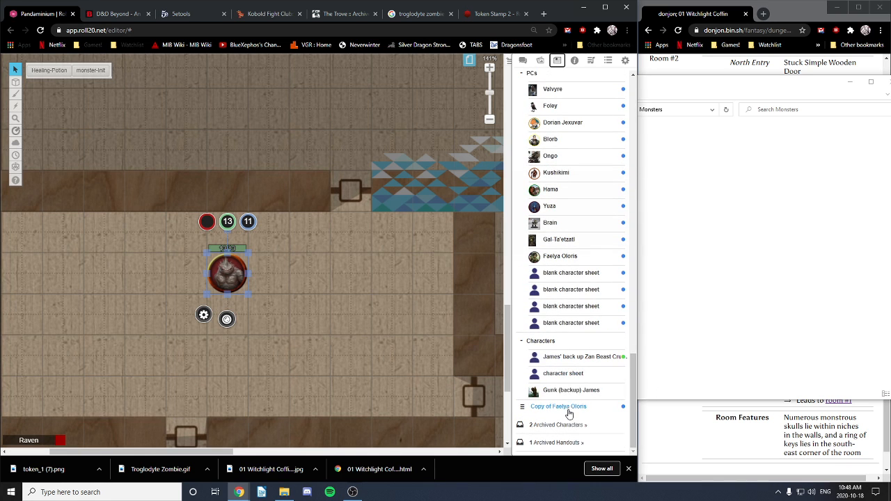
pyautogui.scroll(3, 561, 315)
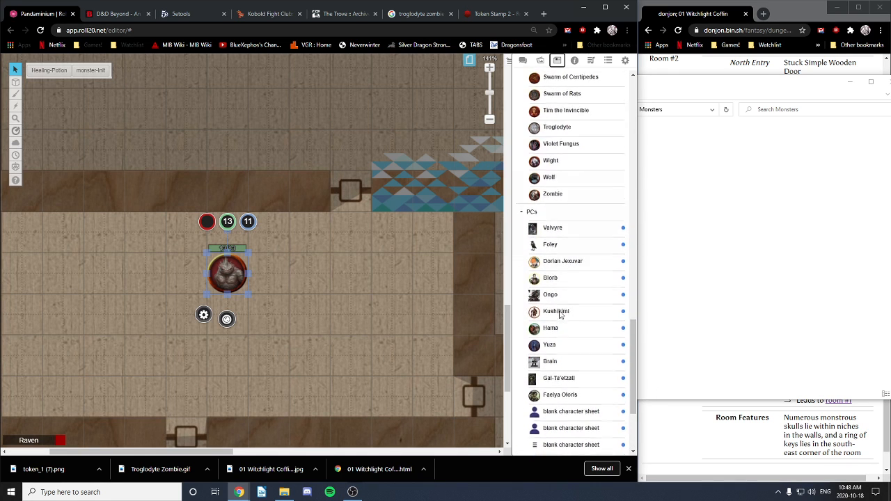
pyautogui.scroll(1, 568, 259)
pyautogui.scroll(4, 569, 262)
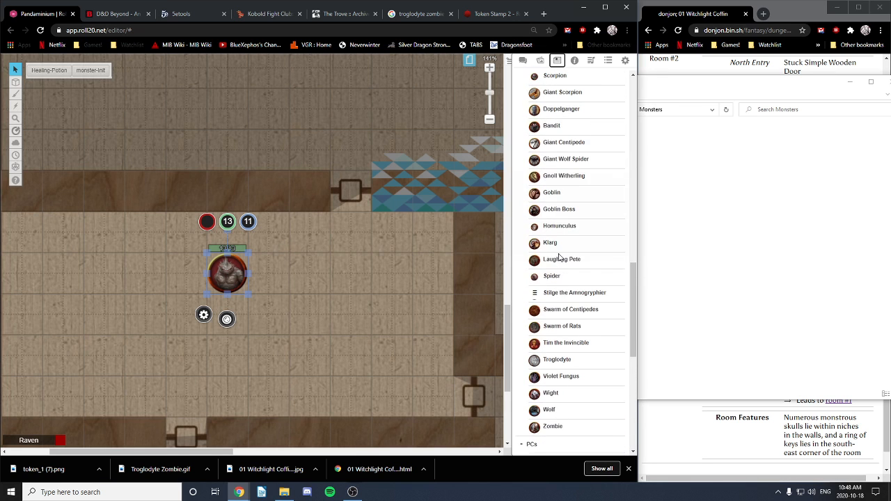
pyautogui.scroll(2, 560, 258)
pyautogui.scroll(2, 561, 209)
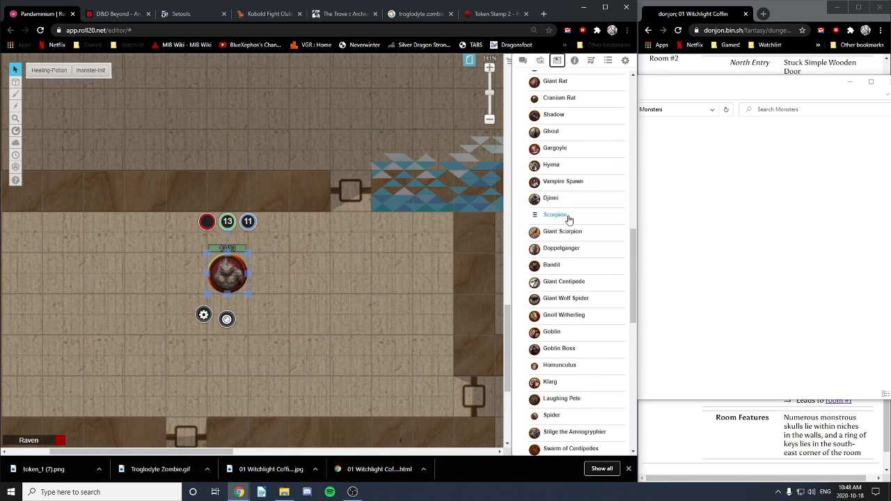
pyautogui.scroll(-5, 567, 219)
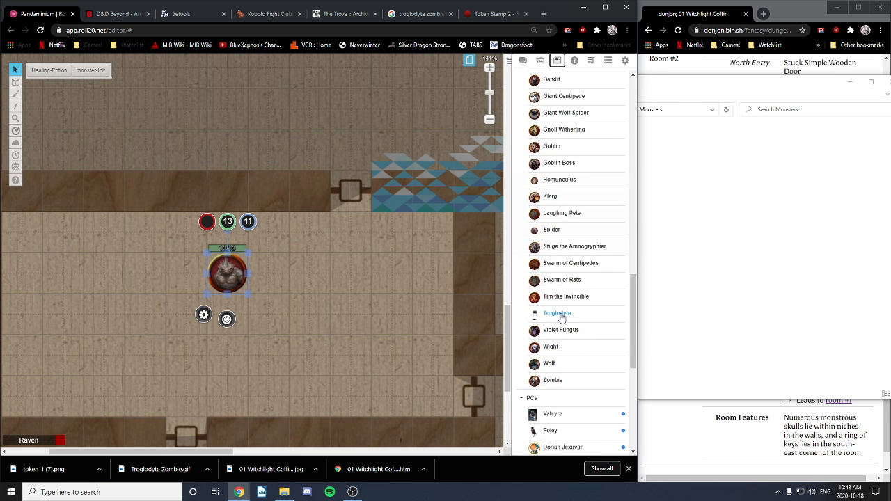
pyautogui.click(557, 315)
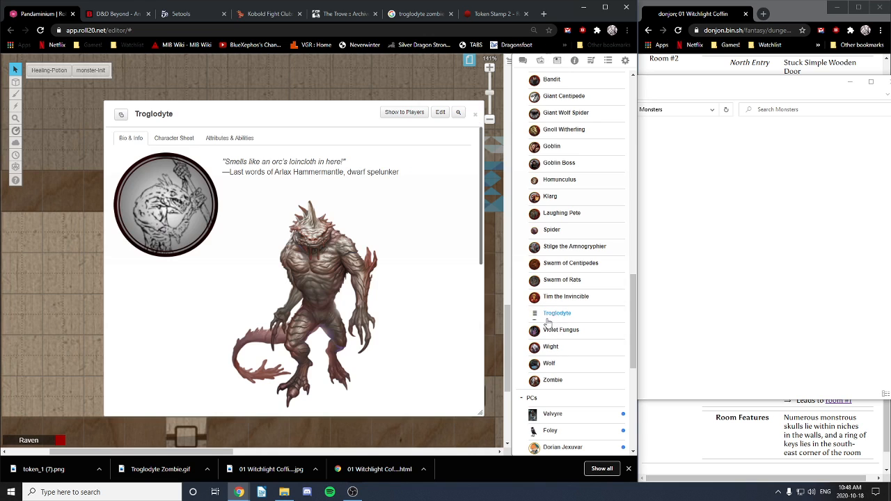
pyautogui.click(476, 114)
# Step: Delete the Troglodyte character from the journal, confirming Delete Character
pyautogui.rightClick(552, 316)
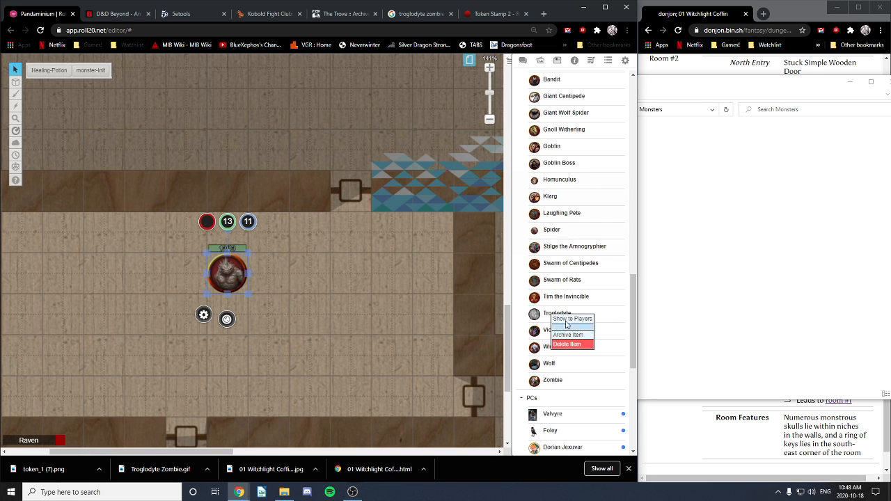
pyautogui.click(379, 334)
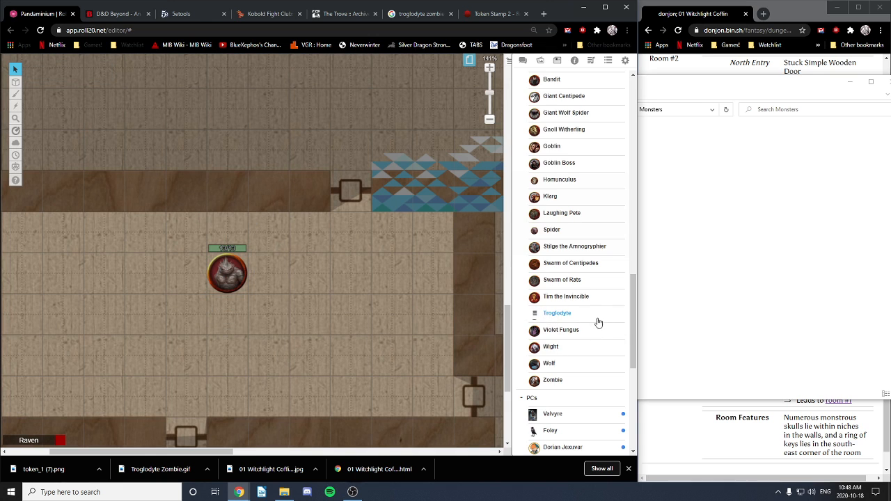
pyautogui.rightClick(556, 313)
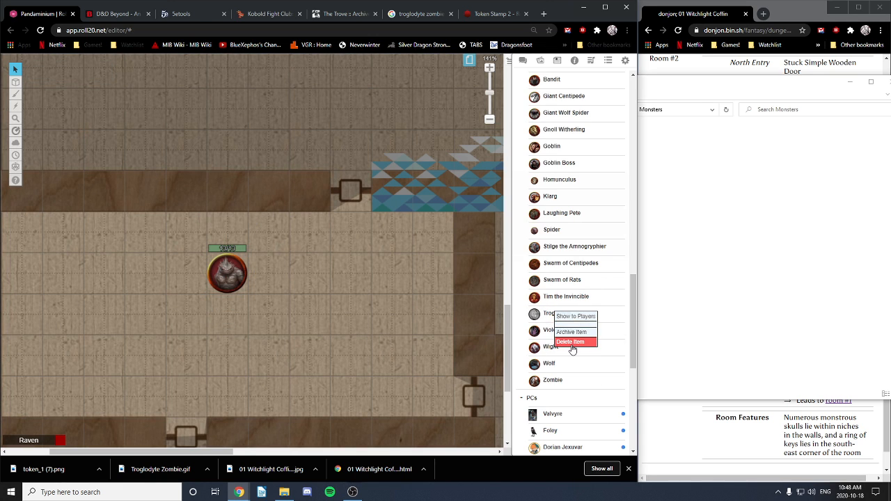
pyautogui.click(357, 333)
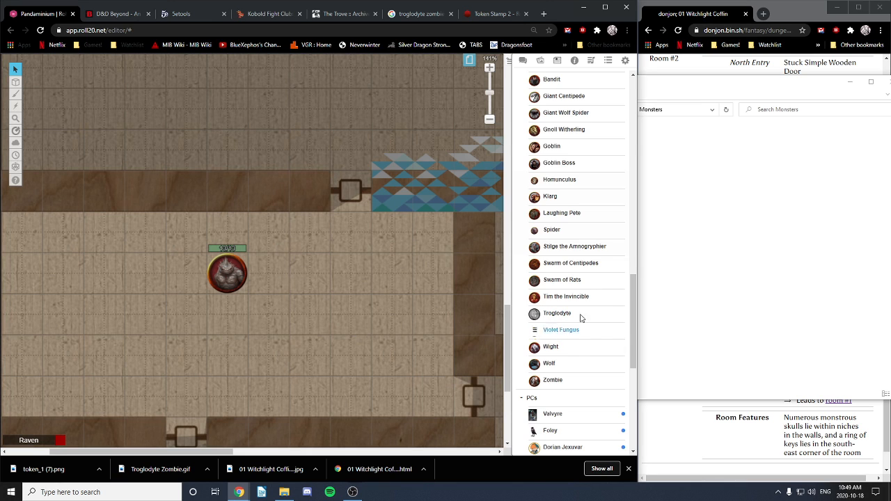
pyautogui.rightClick(554, 316)
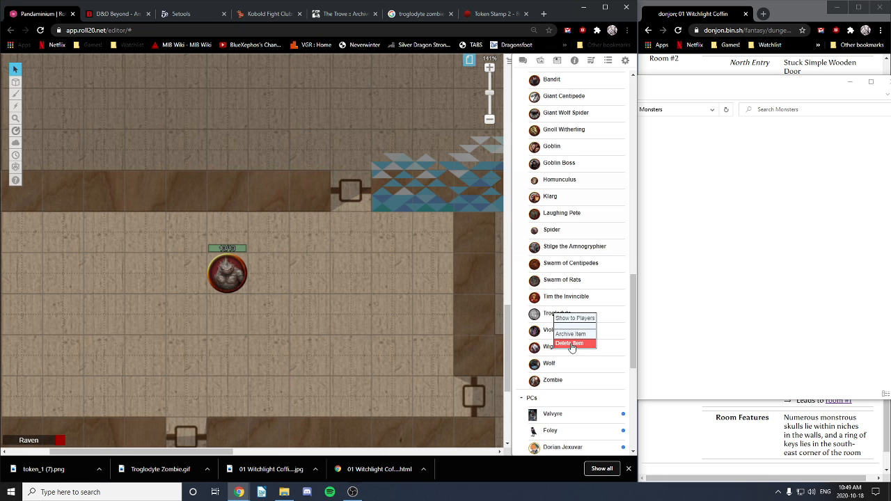
pyautogui.click(570, 343)
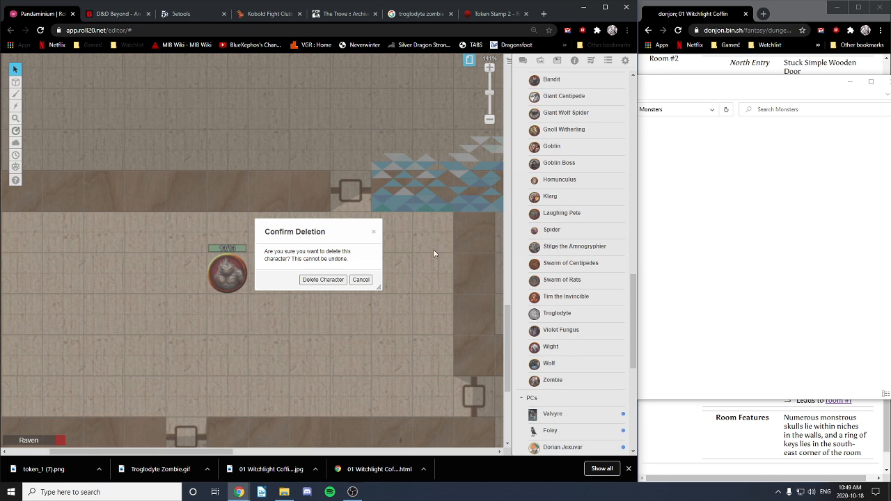
pyautogui.click(322, 280)
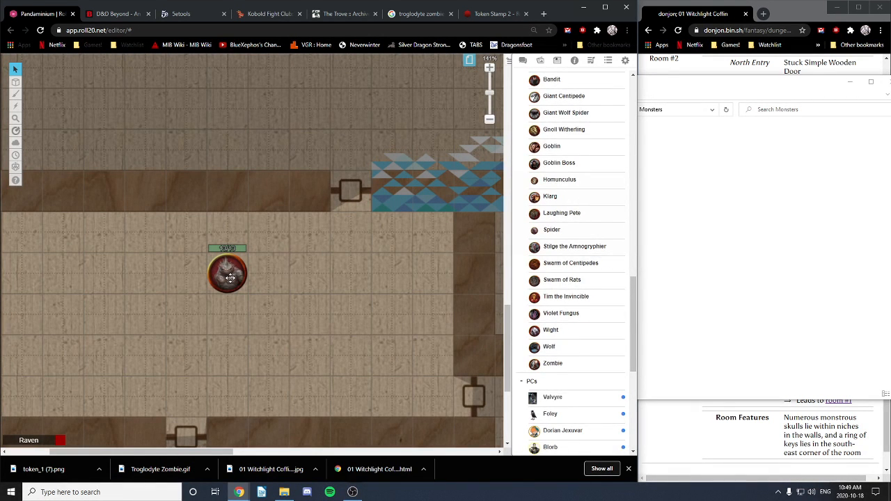
# Step: Delete the troglodyte token from the map
pyautogui.scroll(11, 572, 236)
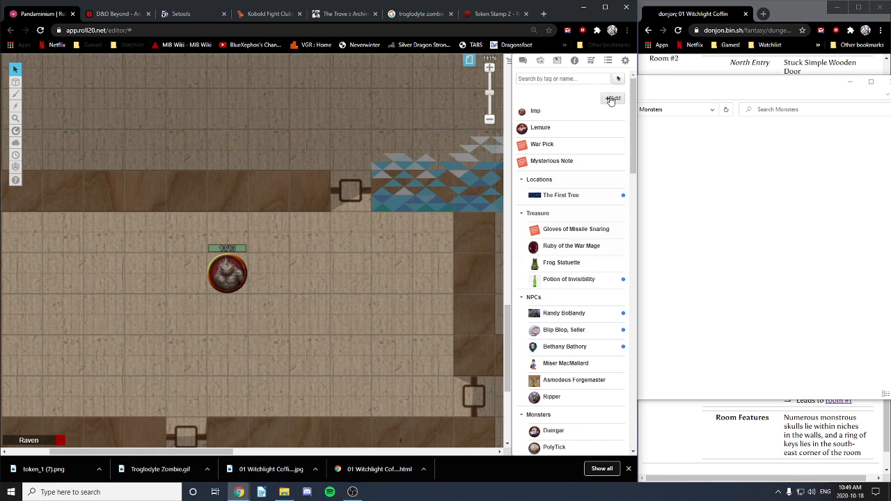
pyautogui.click(223, 276)
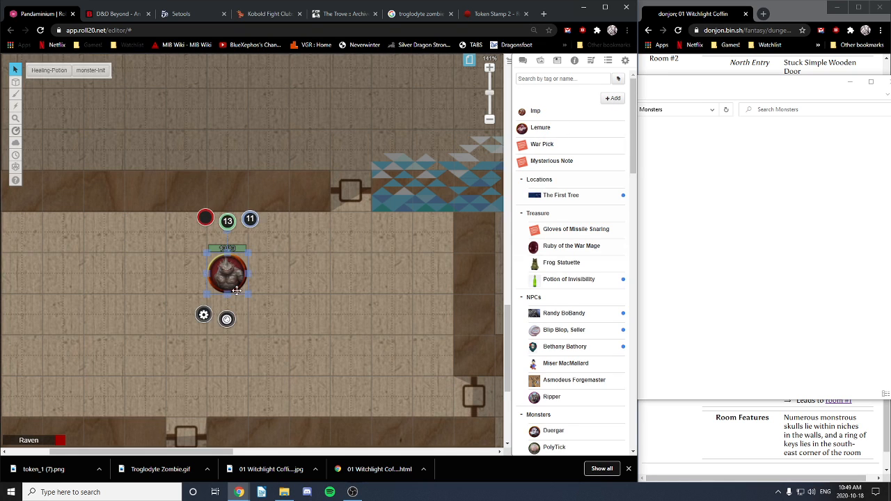
pyautogui.press('Delete')
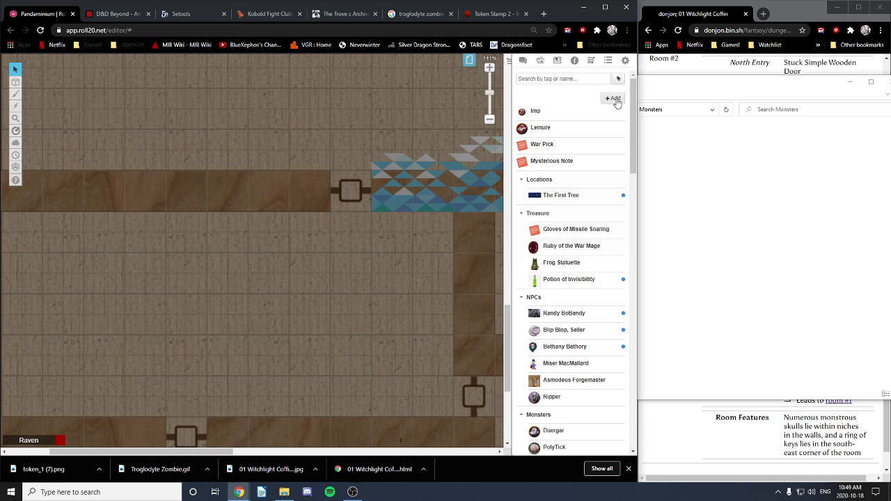
# Step: Add a new character named Troglodyte Zombie with the grey zombie image as its avatar, and save
pyautogui.moveTo(611, 98)
pyautogui.click(601, 114)
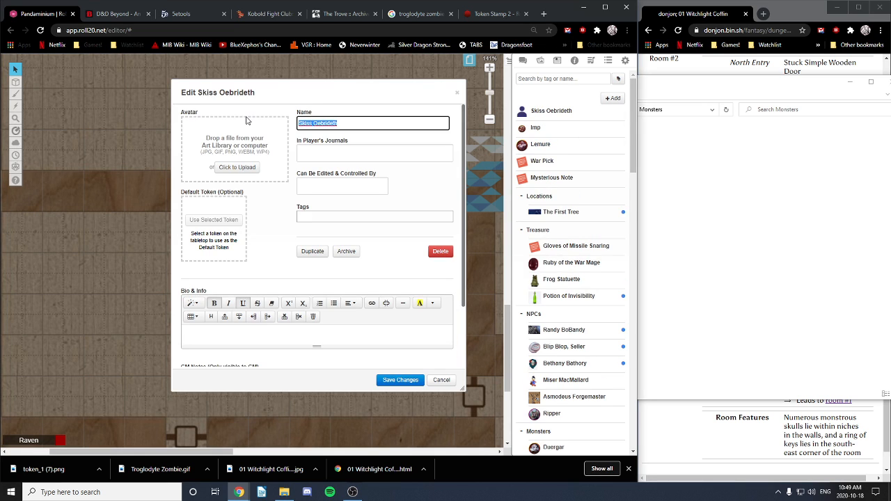
pyautogui.write('T')
pyautogui.click(785, 167)
pyautogui.moveTo(600, 153); pyautogui.dragTo(250, 178)
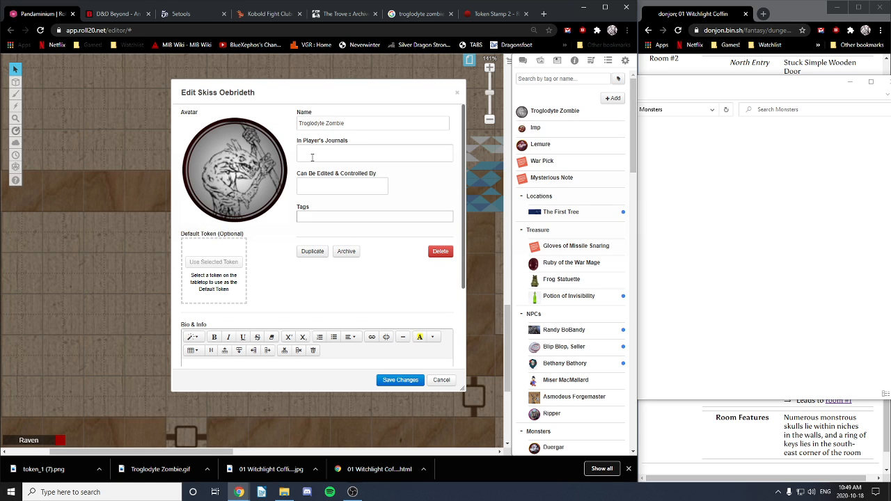
pyautogui.click(398, 381)
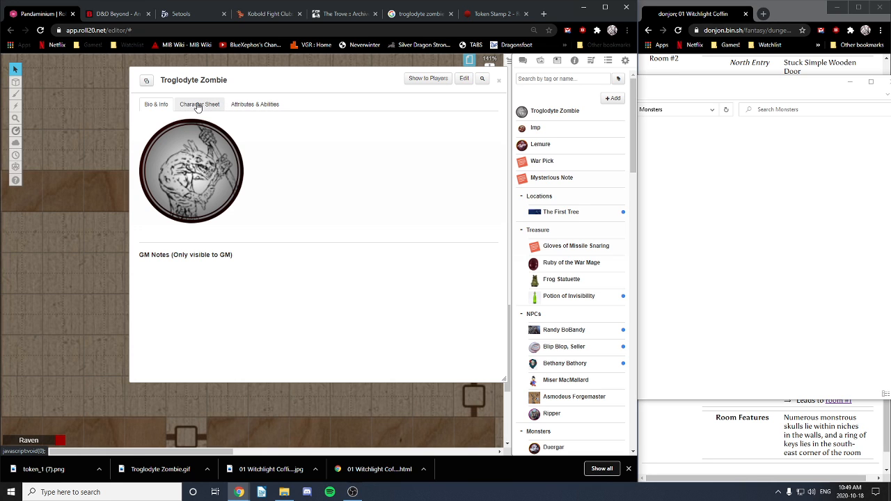
# Step: Make the zombie's sheet an NPC named Troglodyte Zombie with NPC type Medium Undead
pyautogui.click(198, 106)
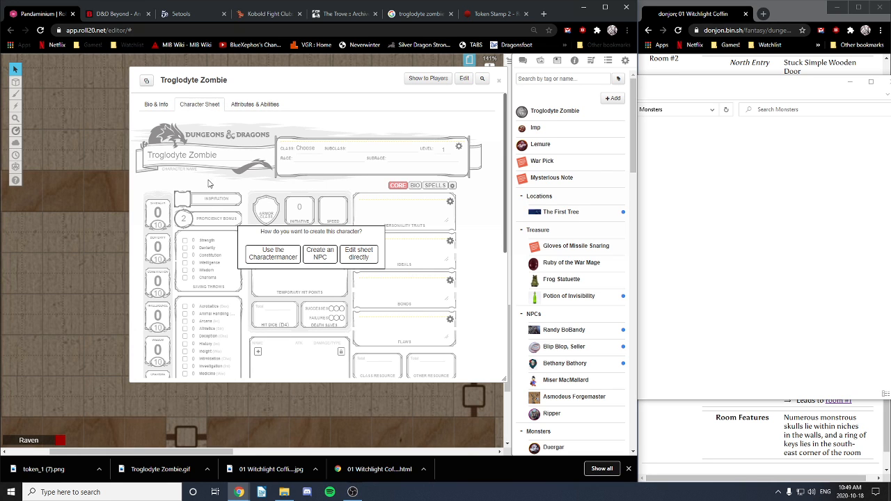
pyautogui.click(327, 258)
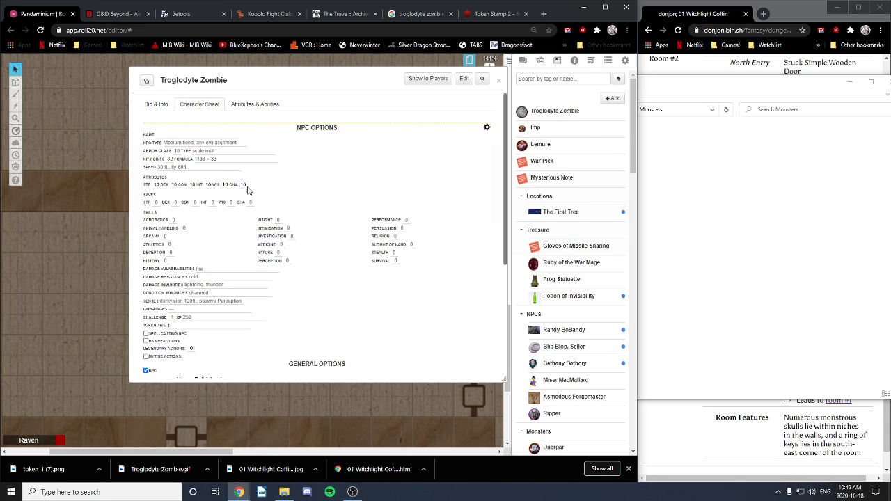
pyautogui.click(197, 133)
pyautogui.write('Troglo')
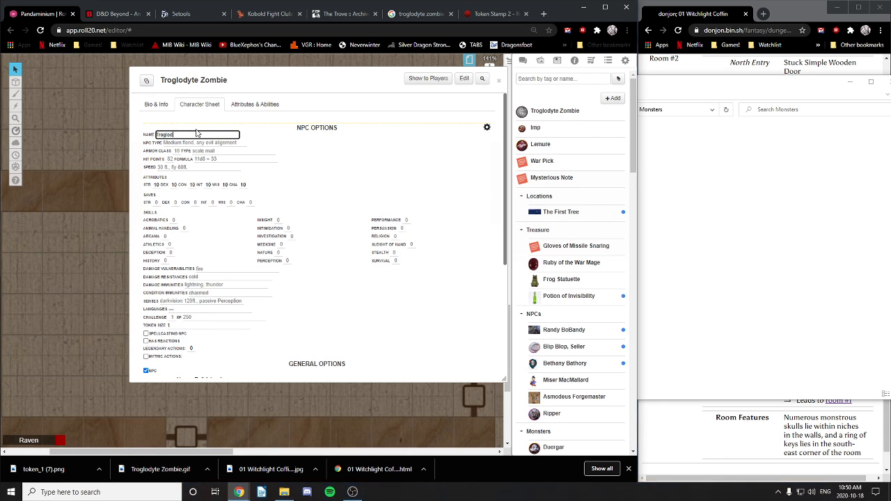
pyautogui.write('dyte Zombie')
pyautogui.click(186, 143)
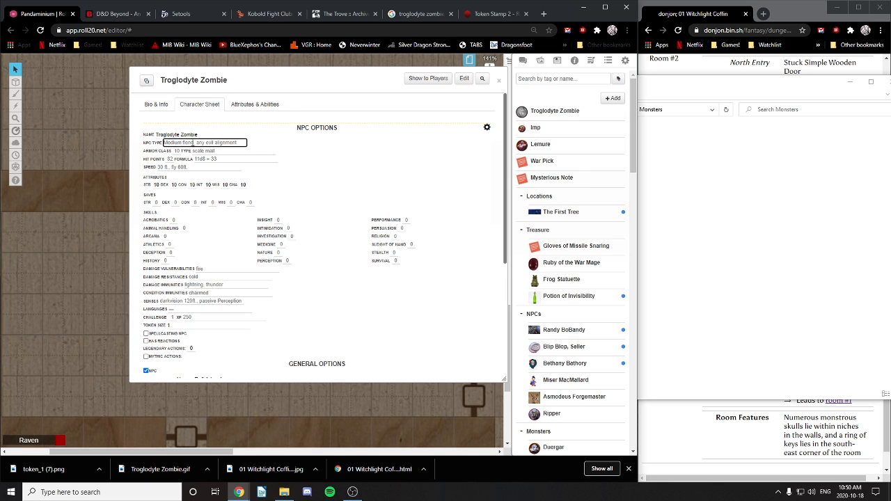
pyautogui.write('Medium Undead')
# Step: Open the D&D Miniatures Database result for the Troglodyte Zombie and scroll to its stat cards
pyautogui.click(421, 14)
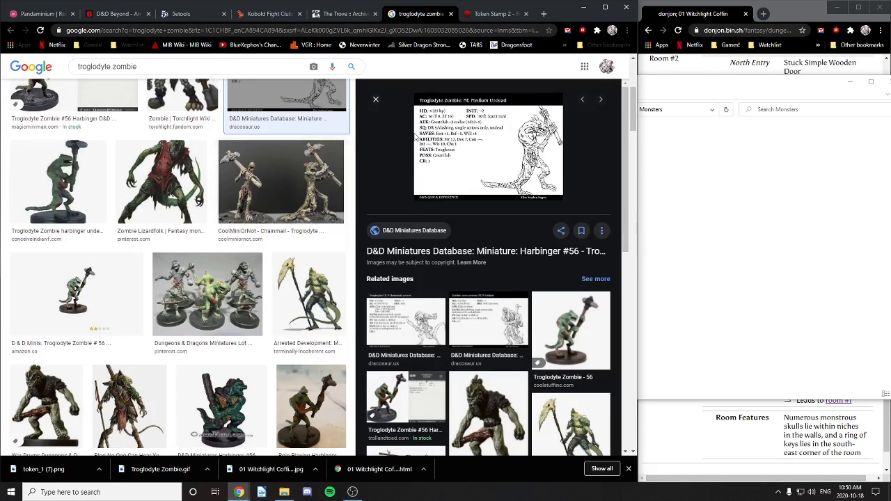
pyautogui.click(442, 124)
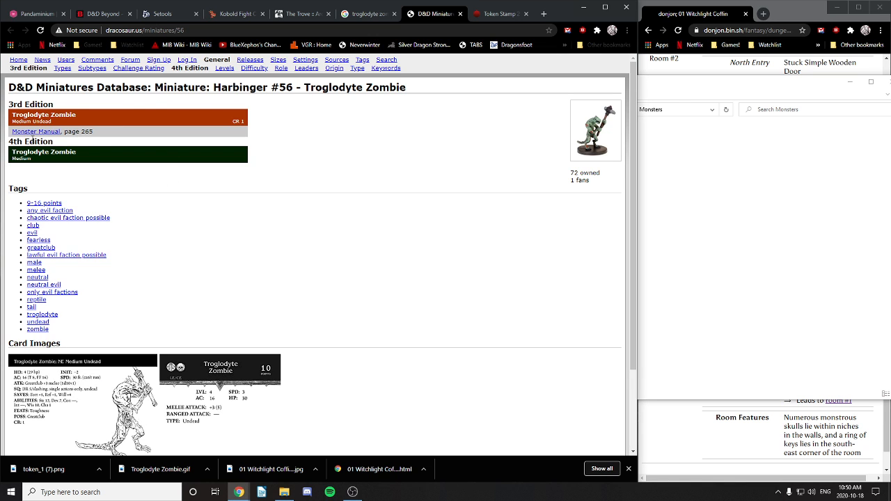
pyautogui.scroll(-2, 229, 325)
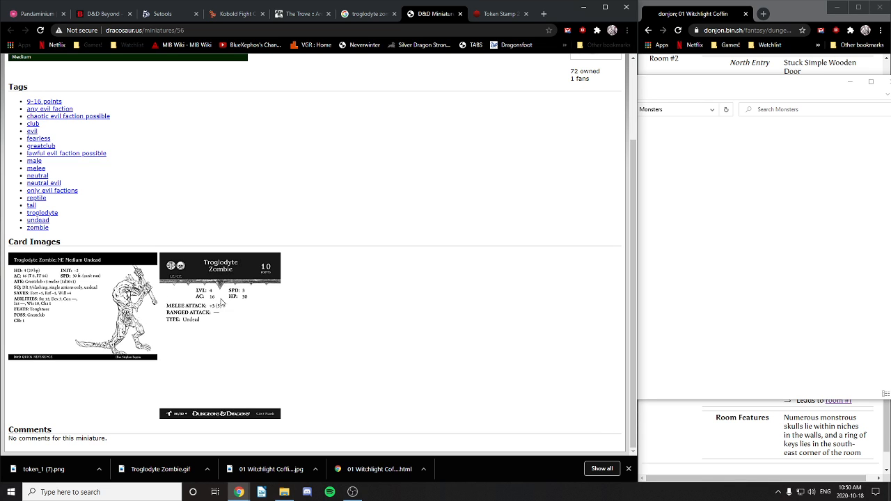
# Step: Give the zombie armor class 15 with Natural Armour, then return to the miniatures database page
pyautogui.click(33, 17)
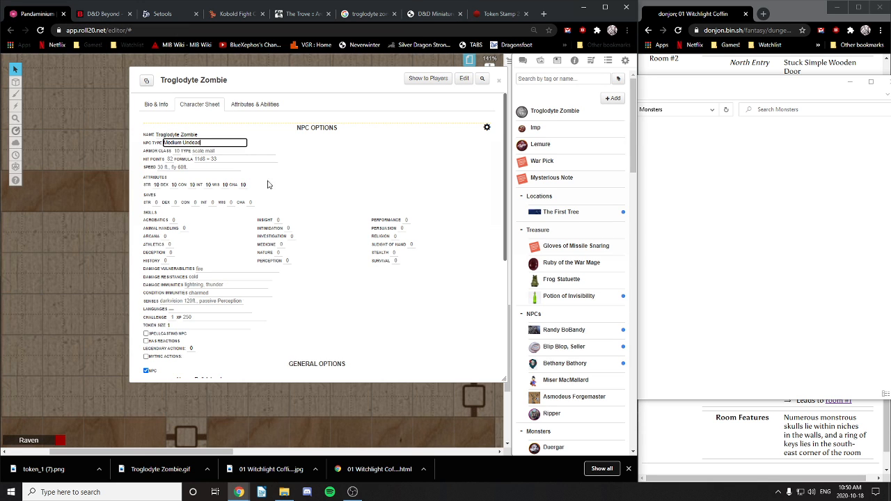
pyautogui.click(178, 150)
pyautogui.click(218, 151)
pyautogui.write('Natural Armour')
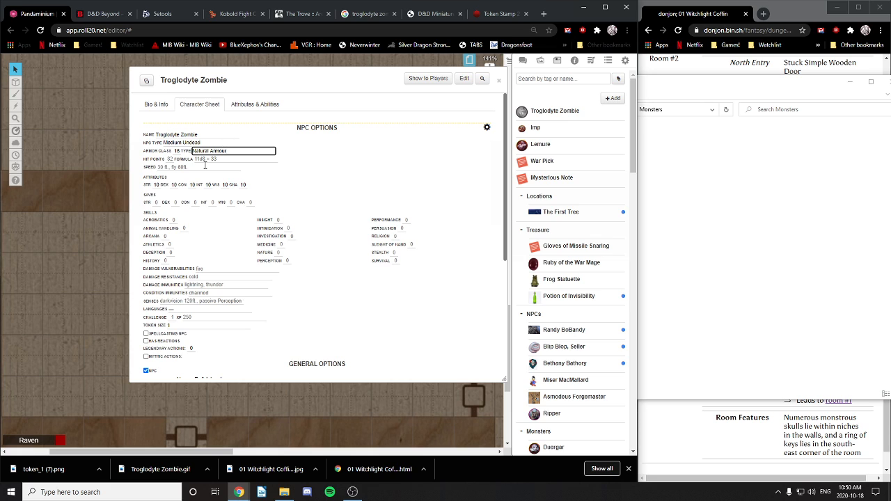
pyautogui.click(368, 14)
pyautogui.click(427, 14)
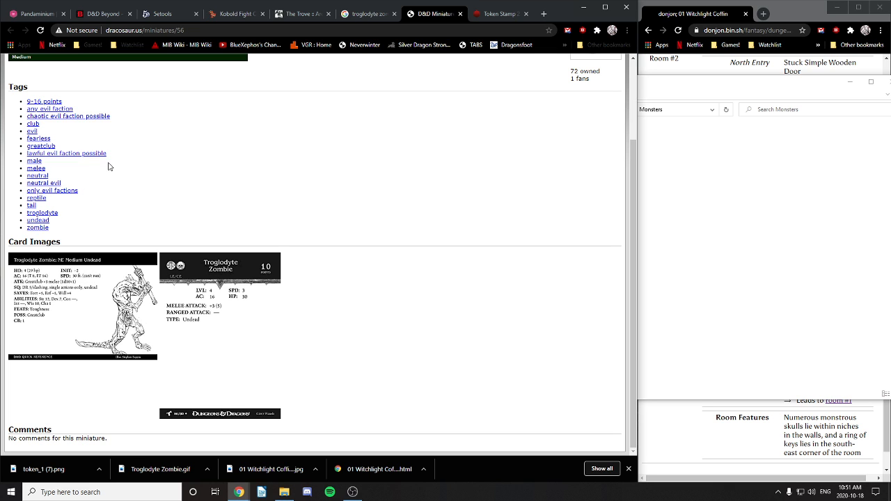
# Step: Search 'dice range' in a new tab, go to AnyDice, and calculate output 4d8
pyautogui.click(543, 14)
pyautogui.click(482, 31)
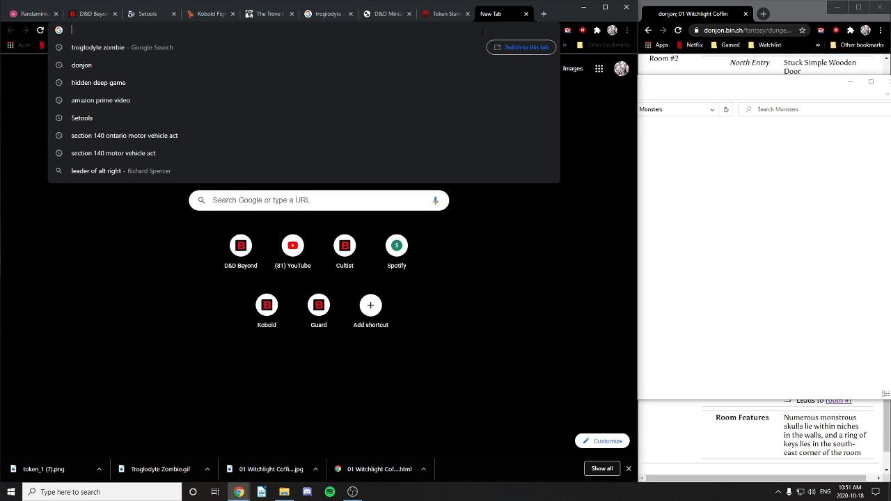
pyautogui.write('dice range')
pyautogui.press('Return')
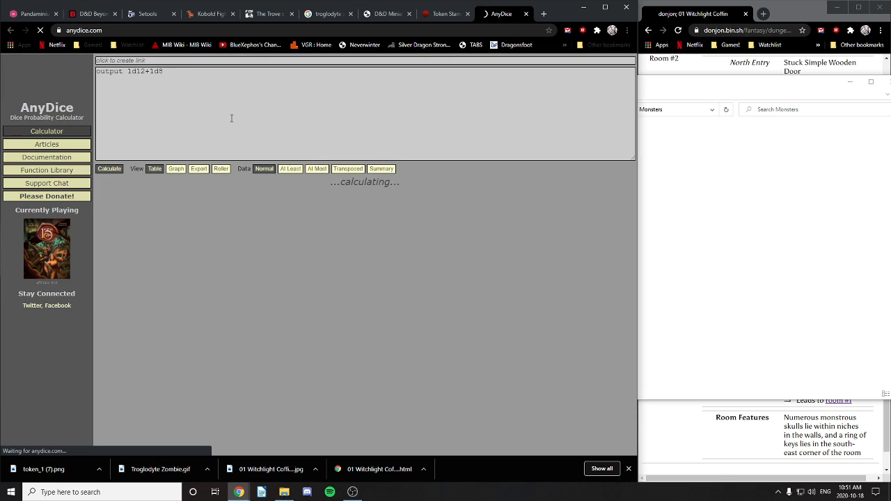
pyautogui.moveTo(166, 72); pyautogui.dragTo(80, 60)
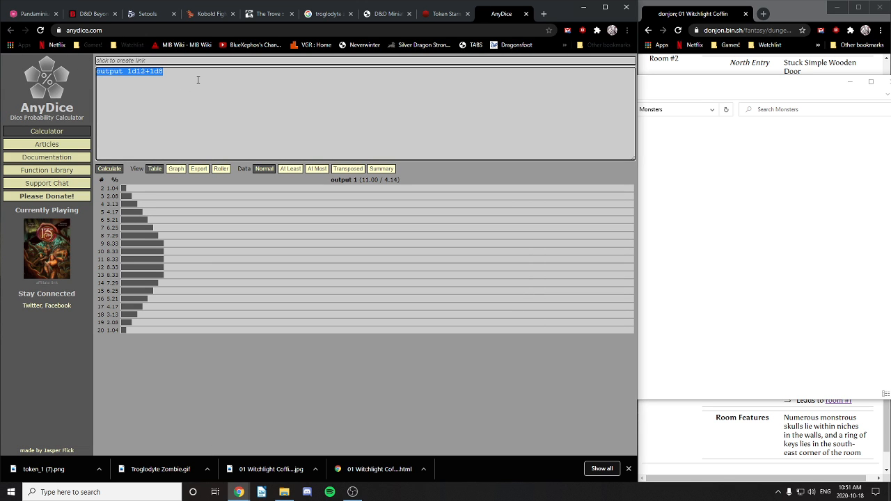
pyautogui.write('output ')
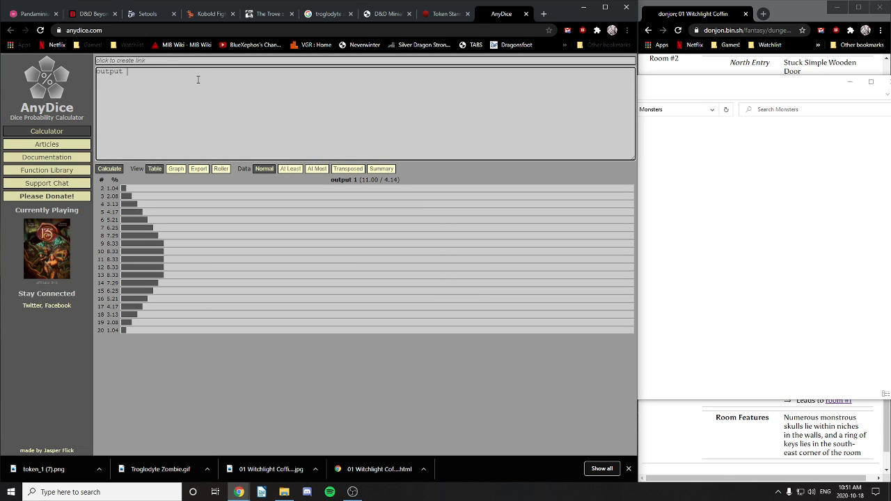
pyautogui.write('4d8')
pyautogui.click(106, 170)
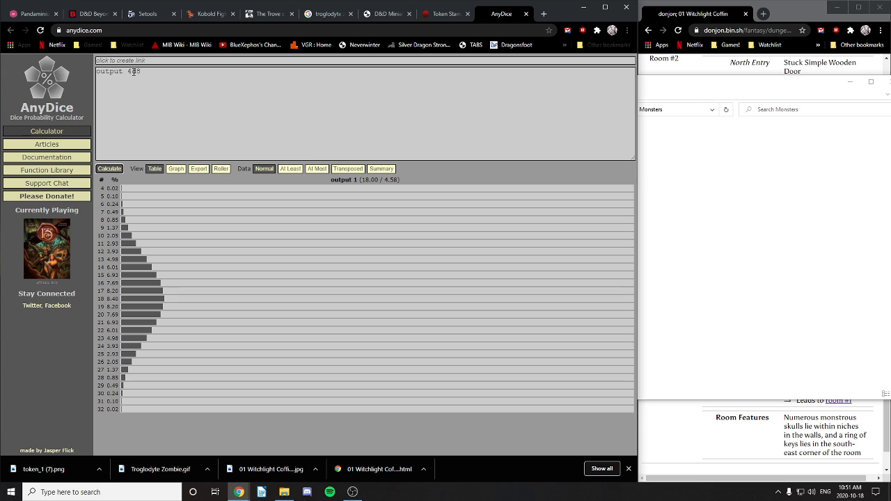
# Step: Change the die size to calculate 4d10, 4d12 and 4d20 in turn
pyautogui.moveTo(136, 72); pyautogui.dragTo(173, 77)
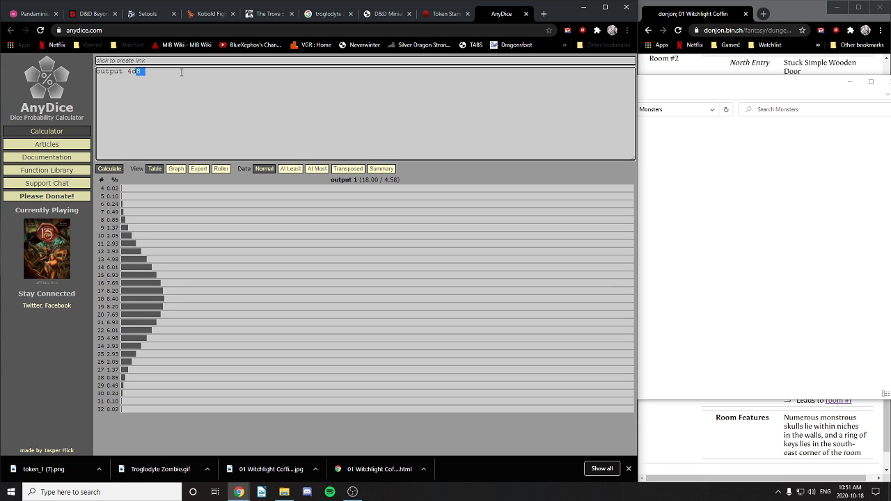
pyautogui.write('10')
pyautogui.click(109, 169)
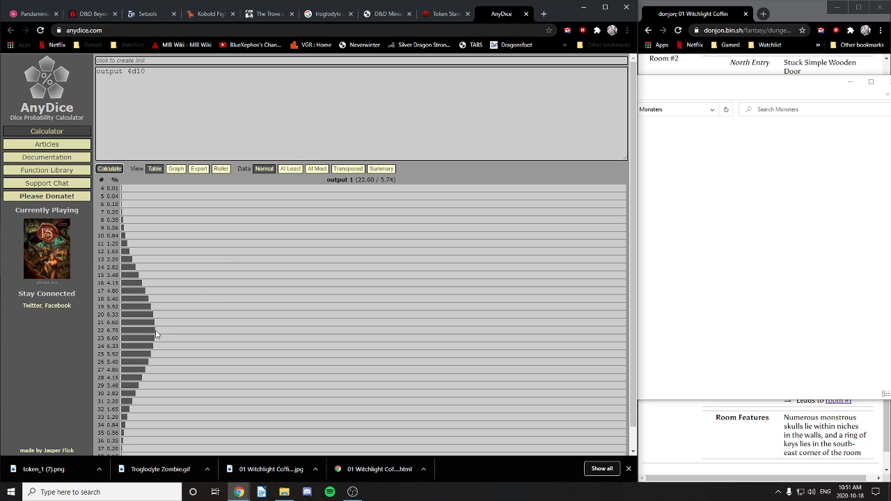
pyautogui.moveTo(137, 72); pyautogui.dragTo(172, 74)
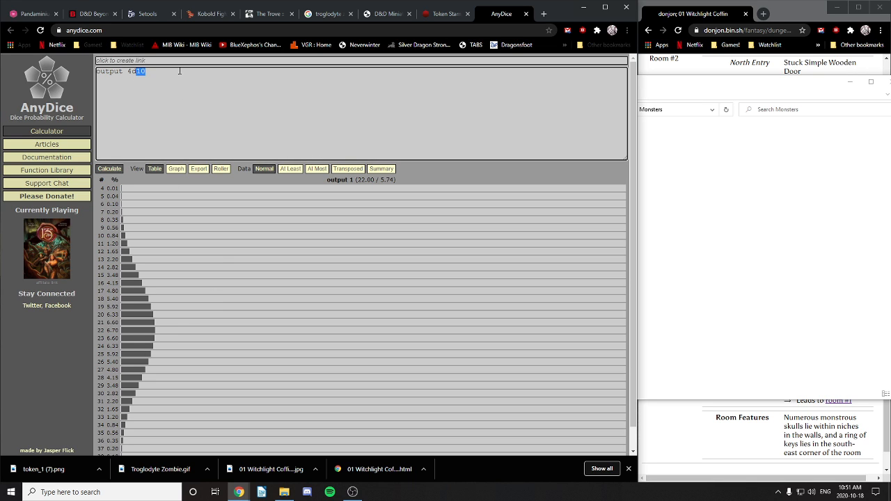
pyautogui.write('12')
pyautogui.click(109, 169)
pyautogui.scroll(-2, 306, 298)
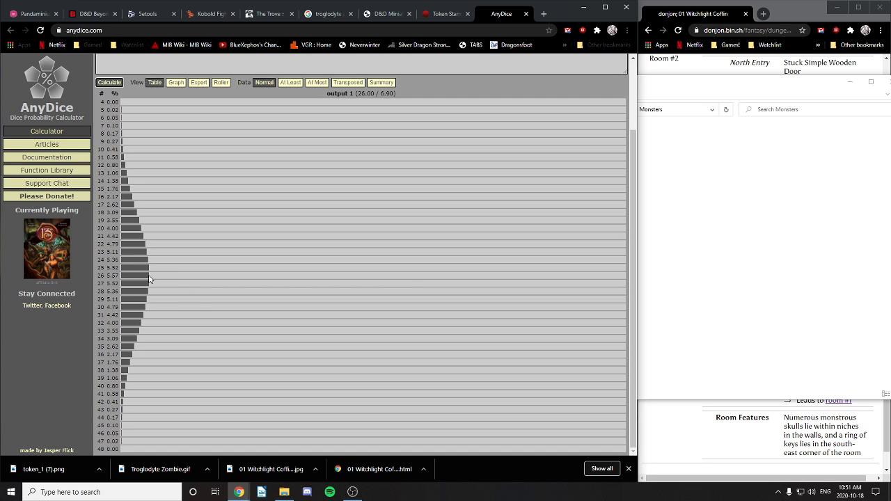
pyautogui.scroll(2, 200, 270)
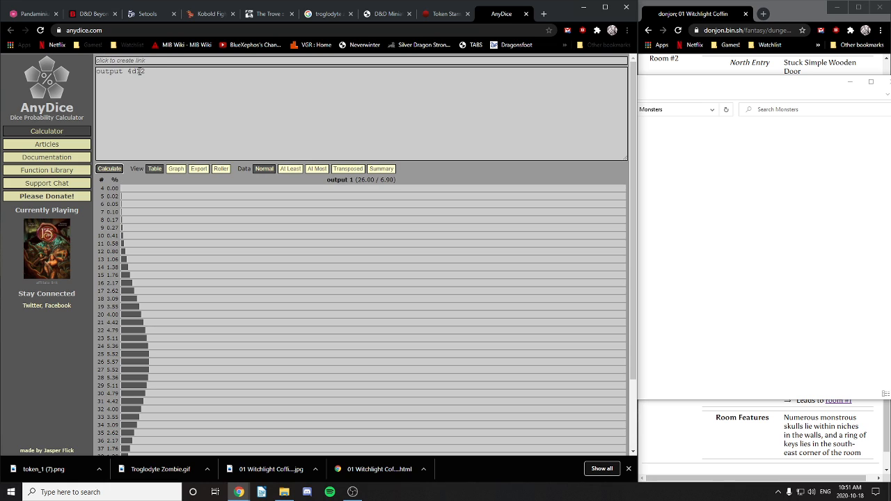
pyautogui.moveTo(137, 71); pyautogui.dragTo(181, 72)
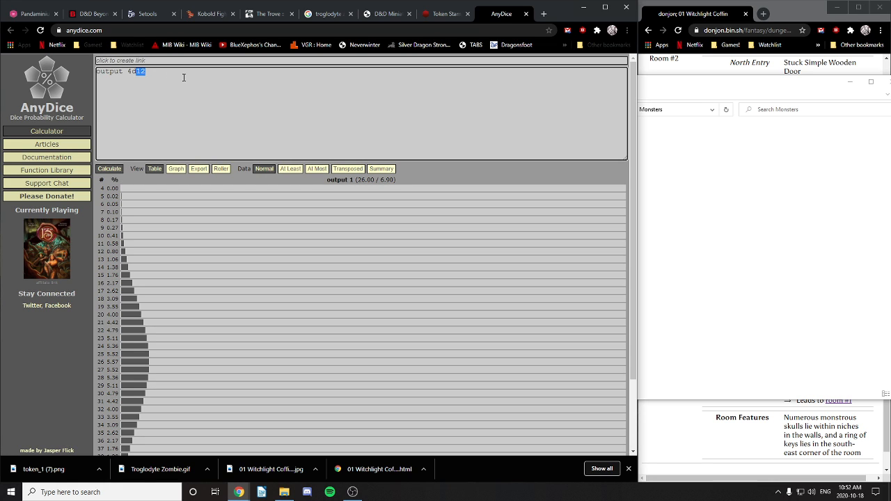
pyautogui.write('20')
pyautogui.click(109, 168)
# Step: Replace the dice expression with 5d12
pyautogui.scroll(-3, 299, 289)
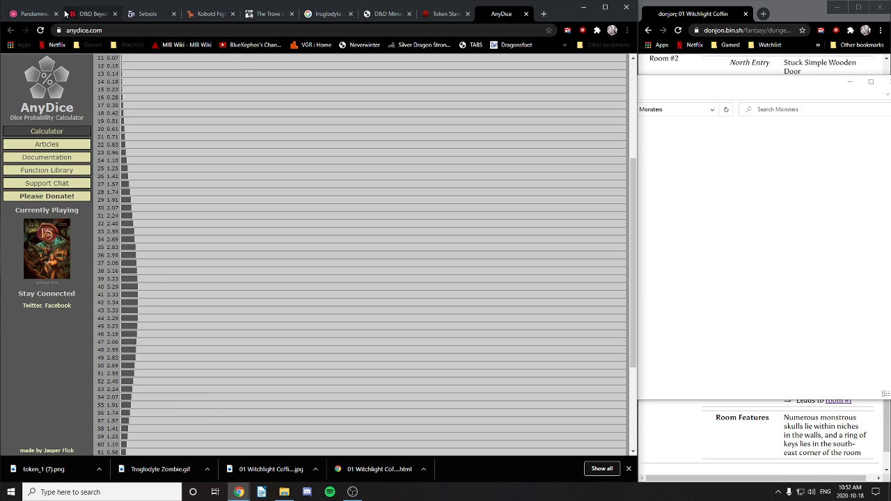
pyautogui.scroll(3, 192, 243)
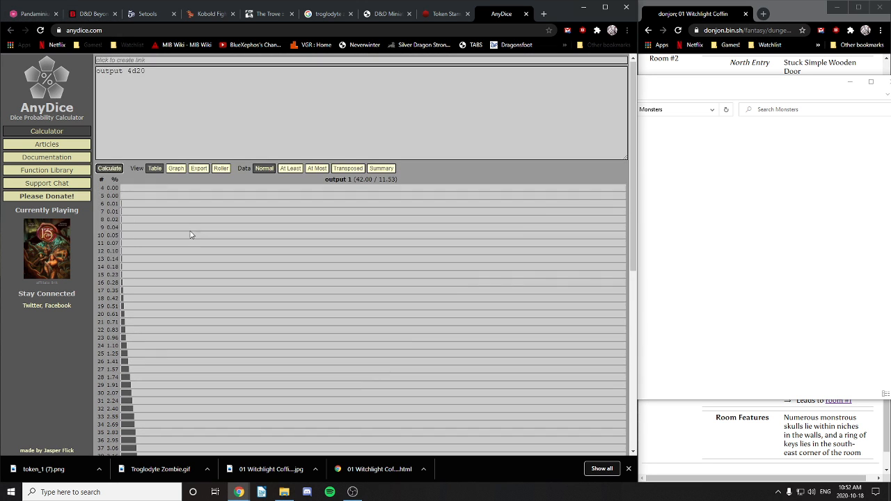
pyautogui.doubleClick(128, 71)
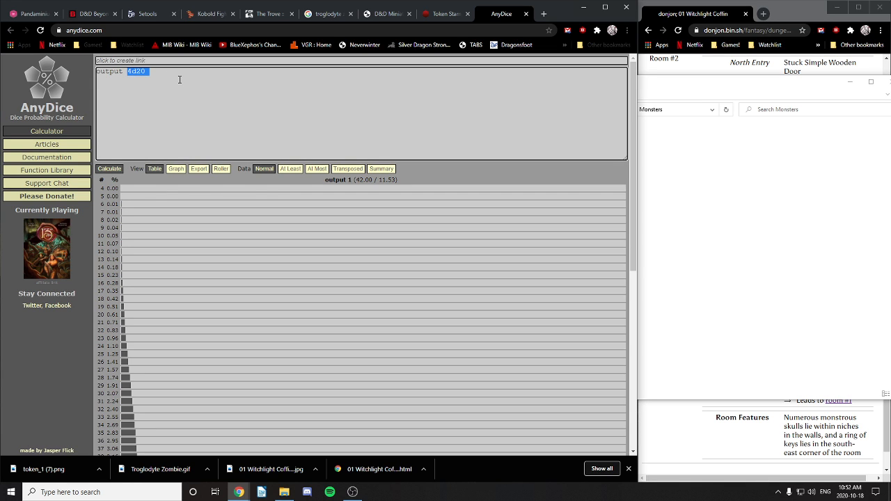
pyautogui.write('5d12')
# Step: Calculate the 5d12 distribution, then change it to 5d10 and calculate again
pyautogui.click(111, 169)
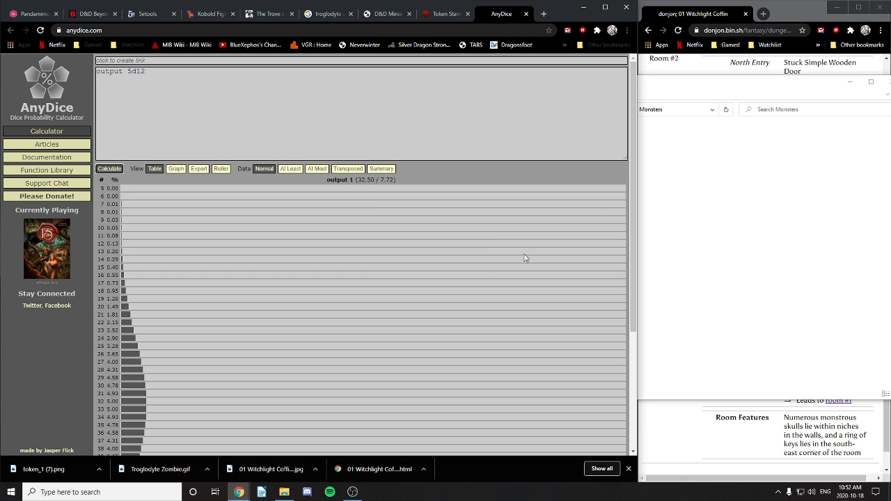
pyautogui.scroll(-1, 484, 264)
pyautogui.scroll(-1, 485, 263)
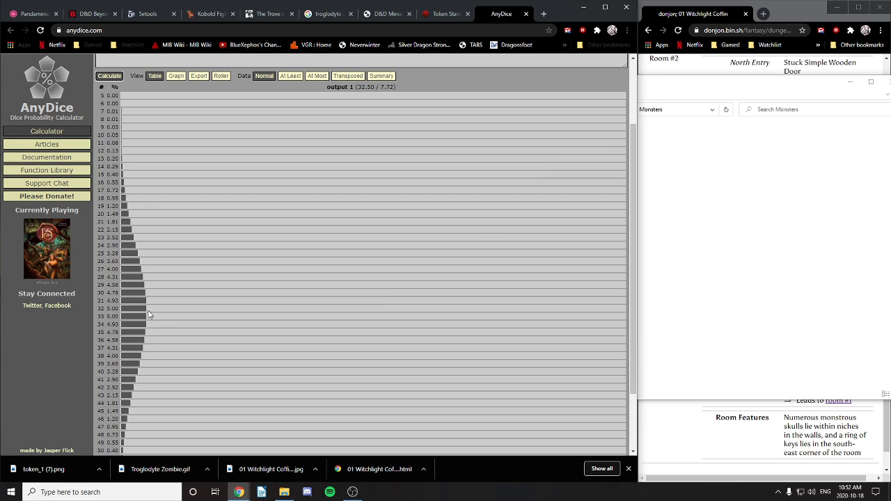
pyautogui.scroll(2, 204, 234)
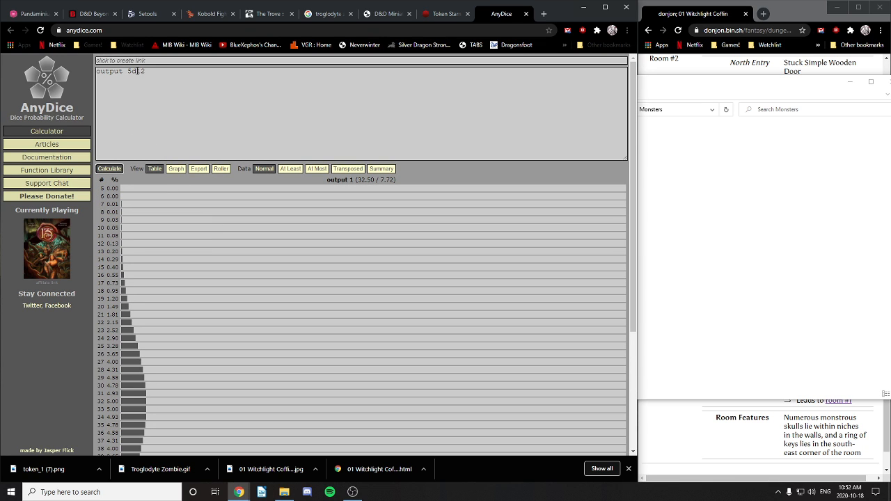
pyautogui.moveTo(137, 71); pyautogui.dragTo(171, 71)
pyautogui.write('10')
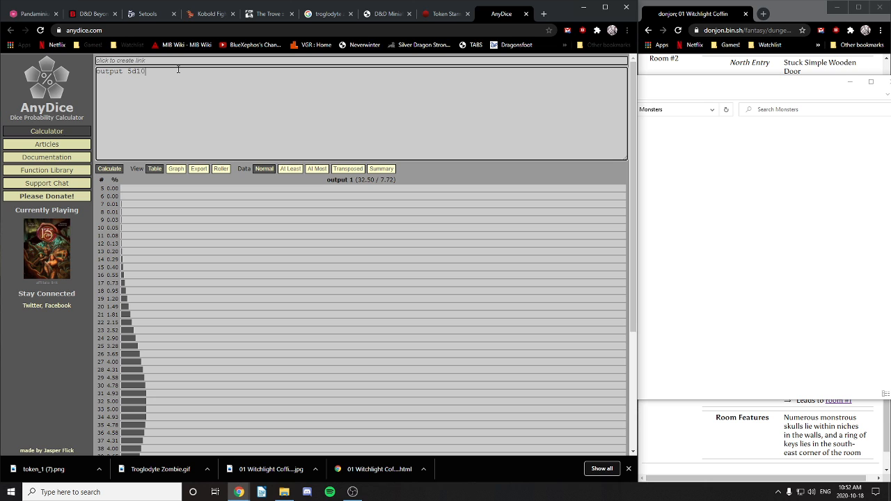
pyautogui.click(109, 169)
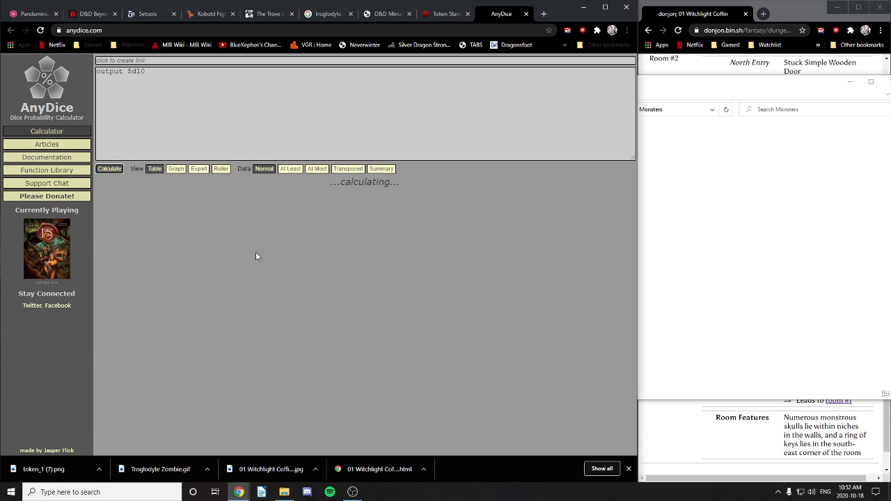
pyautogui.scroll(-1, 255, 257)
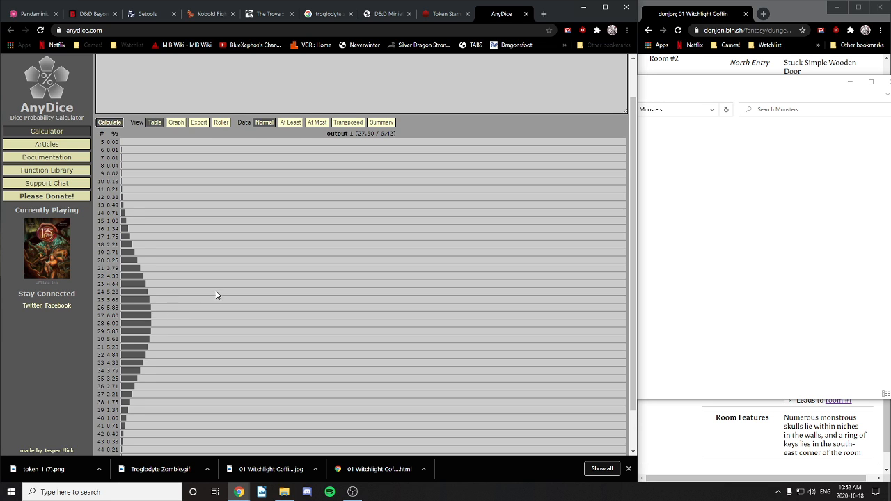
pyautogui.scroll(1, 219, 295)
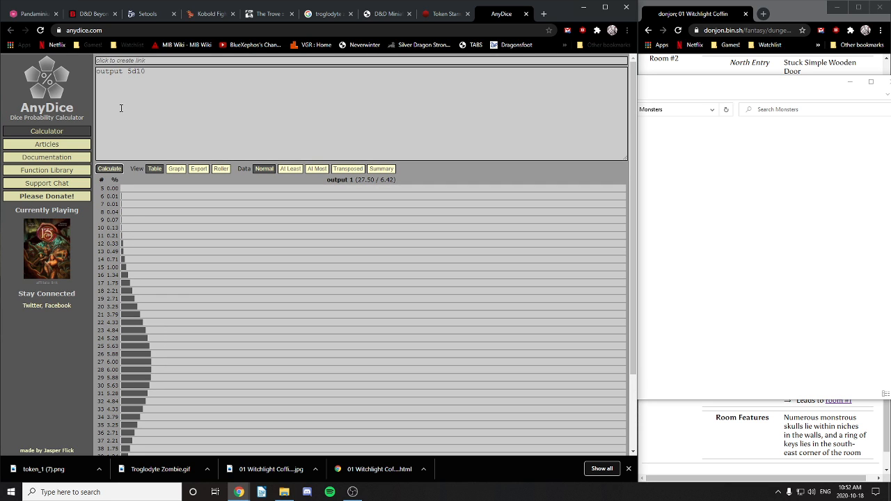
# Step: Change the code to 6d10 and calculate its distribution
pyautogui.doubleClick(139, 71)
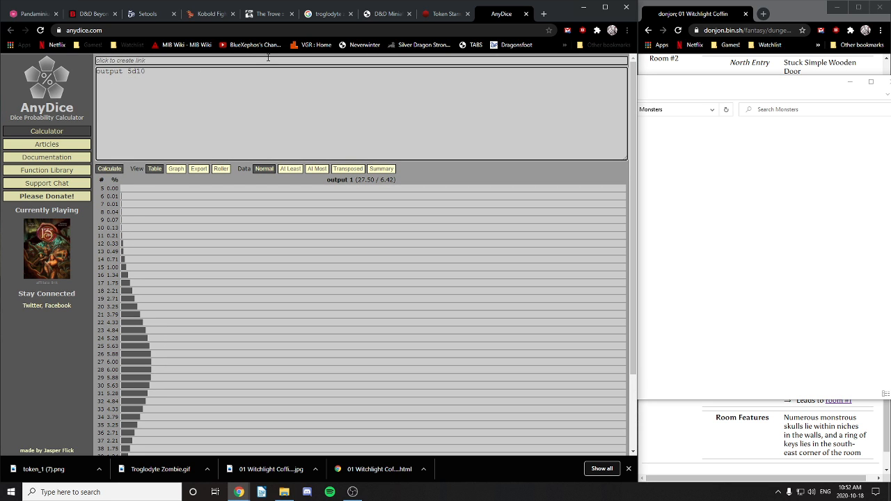
pyautogui.press('BackSpace')
pyautogui.write('6')
pyautogui.click(109, 168)
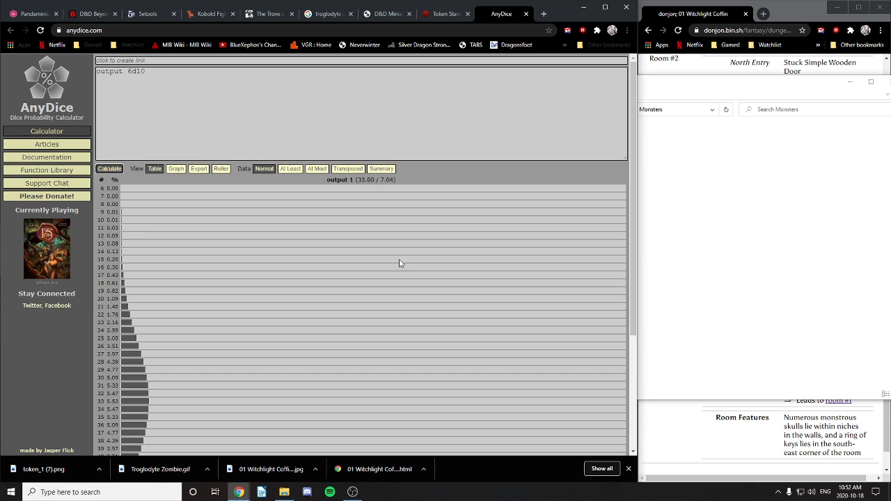
pyautogui.scroll(-2, 234, 354)
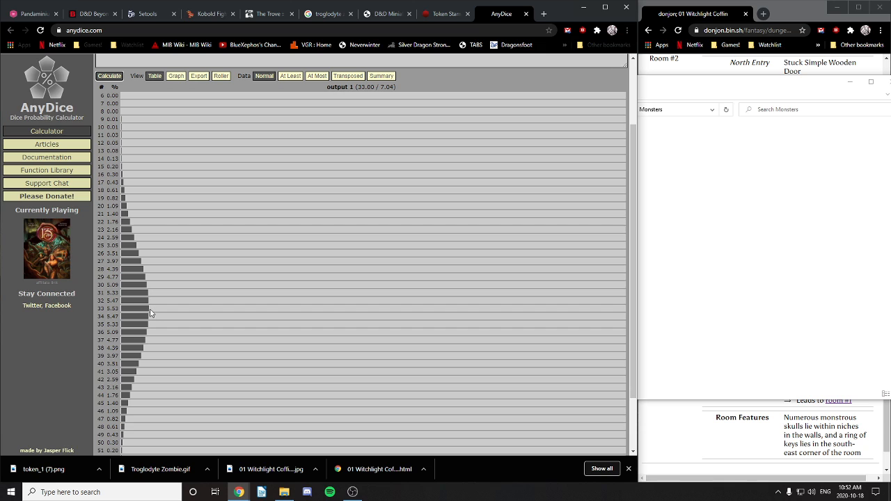
pyautogui.scroll(2, 169, 311)
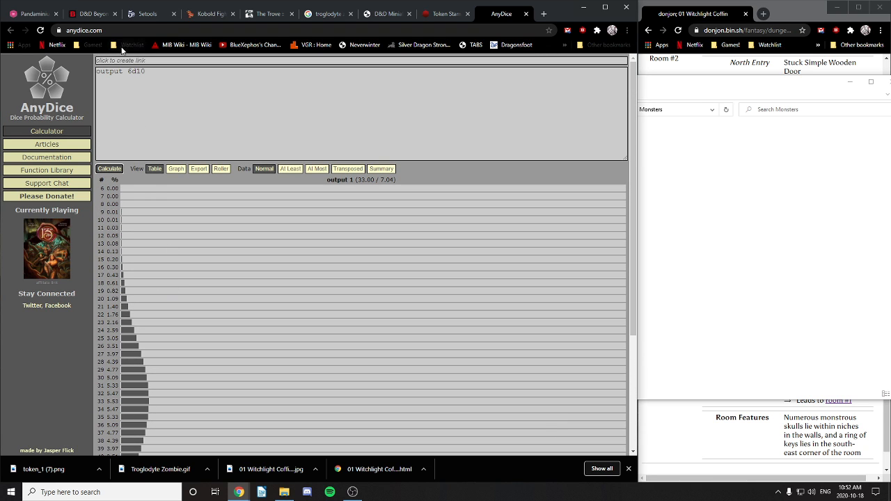
# Step: Change the dice code to 7d8 and calculate its distribution
pyautogui.click(144, 70)
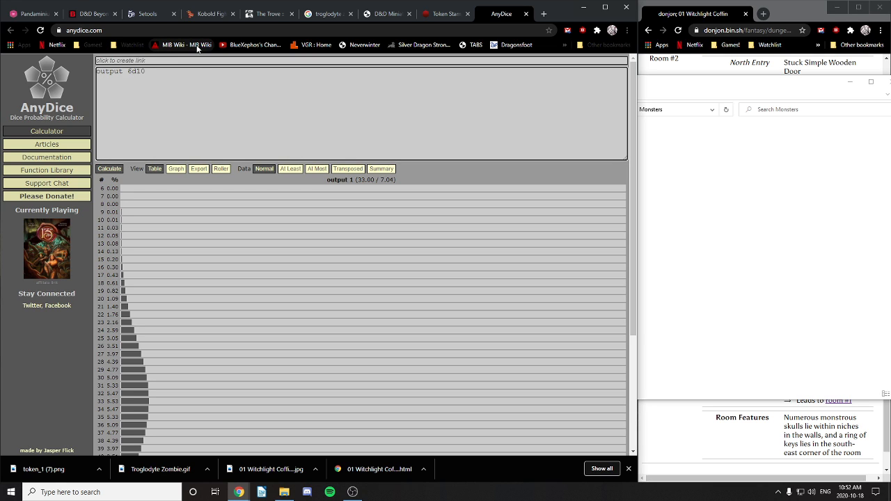
pyautogui.press('BackSpace')
pyautogui.write('7')
pyautogui.moveTo(136, 71); pyautogui.dragTo(169, 72)
pyautogui.write('2')
pyautogui.click(109, 168)
pyautogui.scroll(-3, 292, 268)
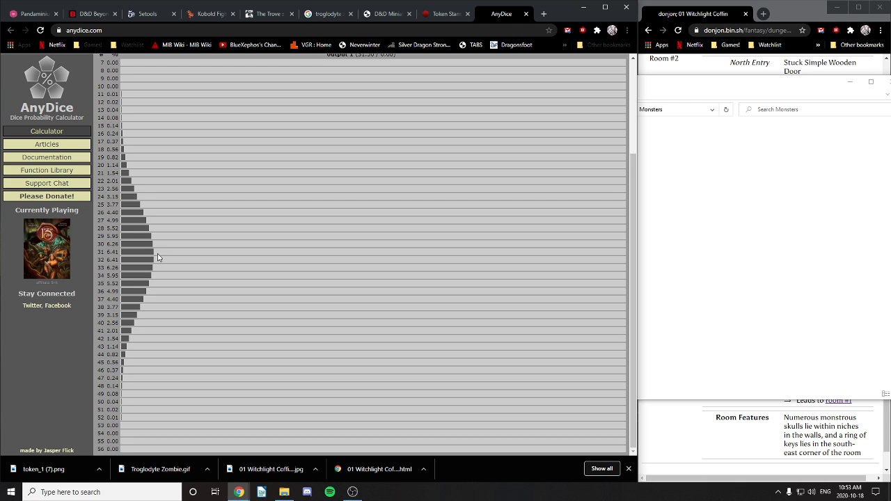
pyautogui.scroll(1, 194, 239)
pyautogui.scroll(3, 194, 240)
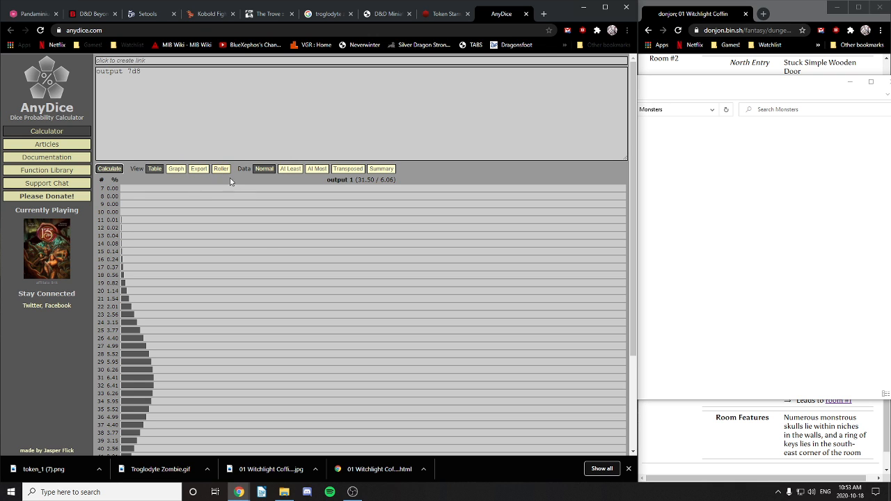
pyautogui.scroll(-2, 249, 265)
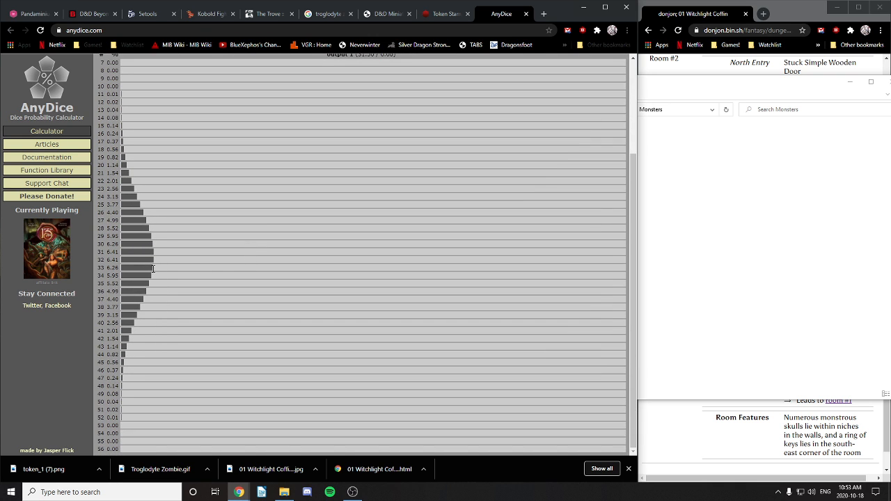
pyautogui.scroll(2, 183, 234)
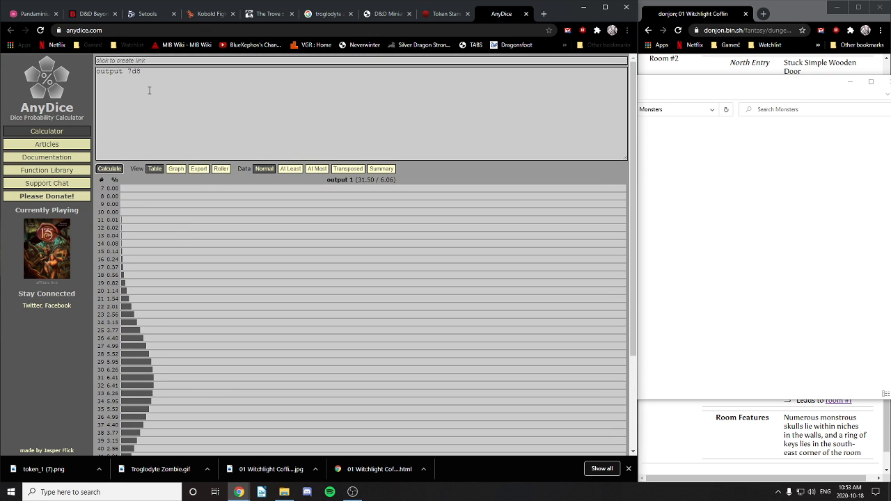
# Step: Change the code to 8d6 and calculate its distribution
pyautogui.click(133, 73)
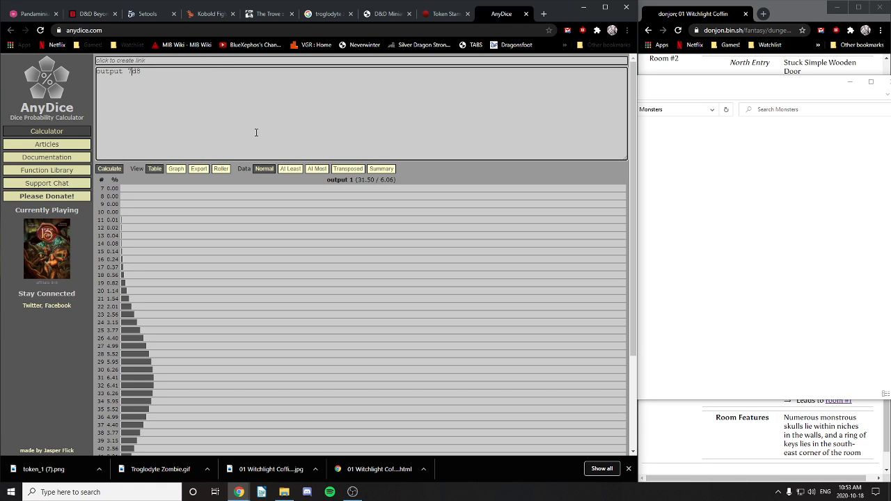
pyautogui.press('BackSpace')
pyautogui.write('8')
pyautogui.click(153, 74)
pyautogui.write('6')
pyautogui.click(110, 168)
pyautogui.scroll(-1, 321, 301)
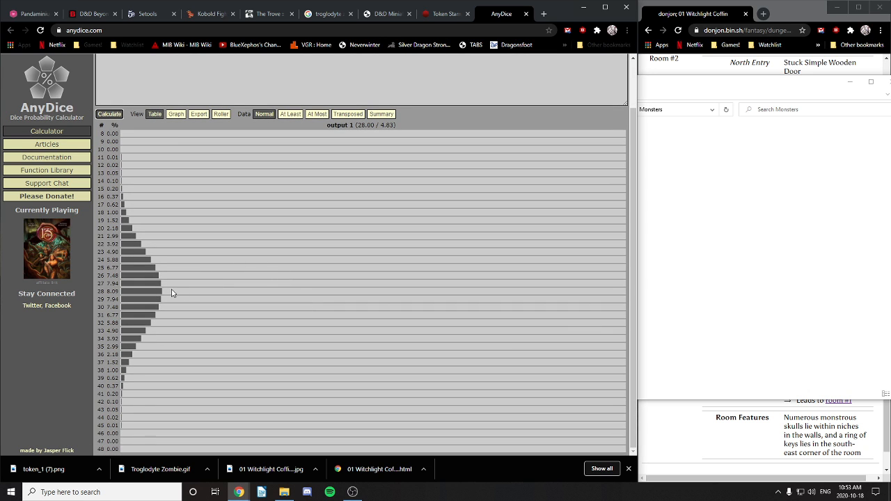
pyautogui.scroll(1, 207, 159)
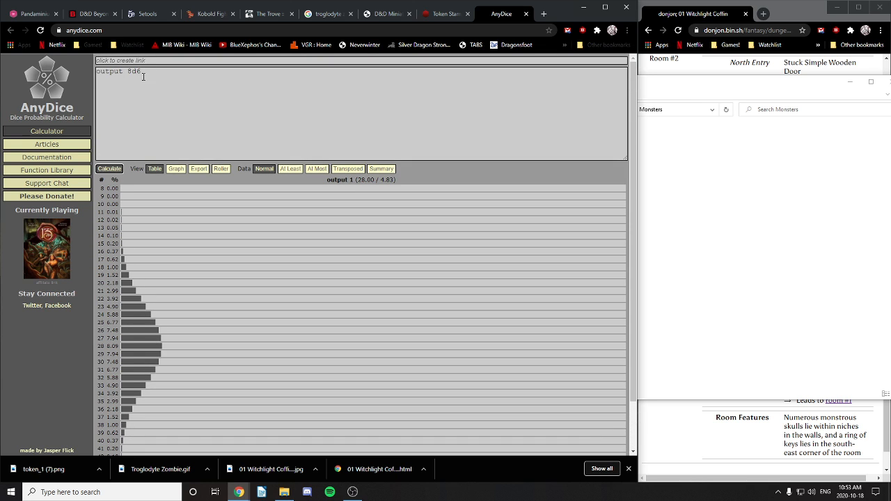
# Step: Try 9d6 and calculate its distribution
pyautogui.press('BackSpace')
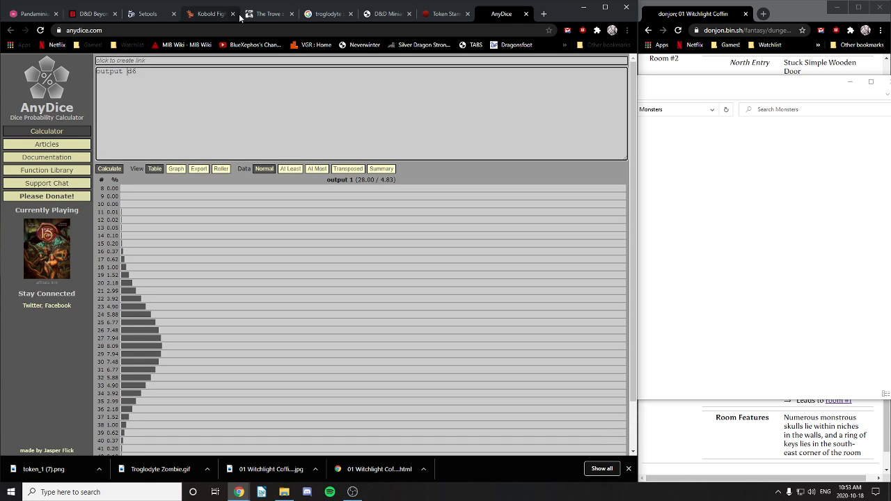
pyautogui.write('9')
pyautogui.click(109, 170)
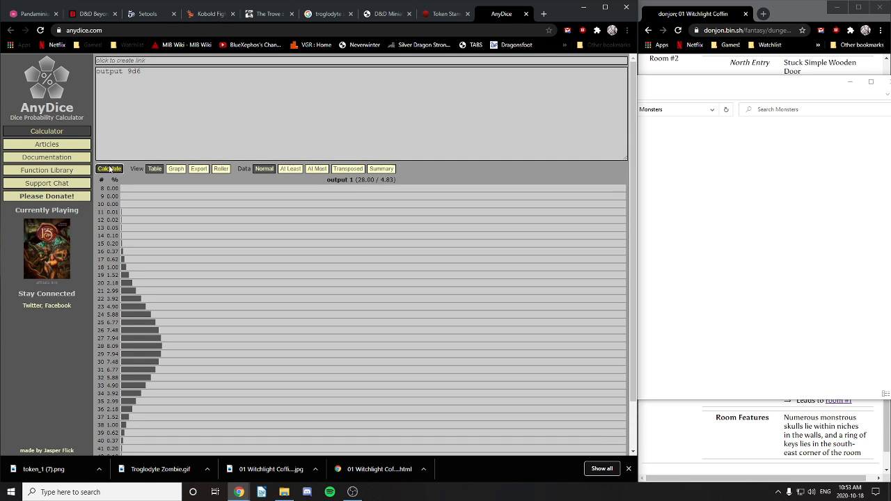
pyautogui.scroll(-2, 288, 294)
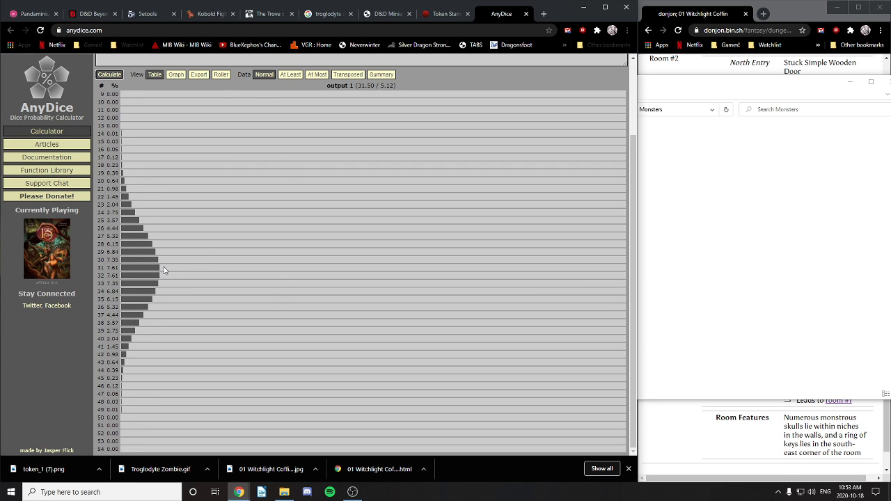
pyautogui.scroll(3, 174, 268)
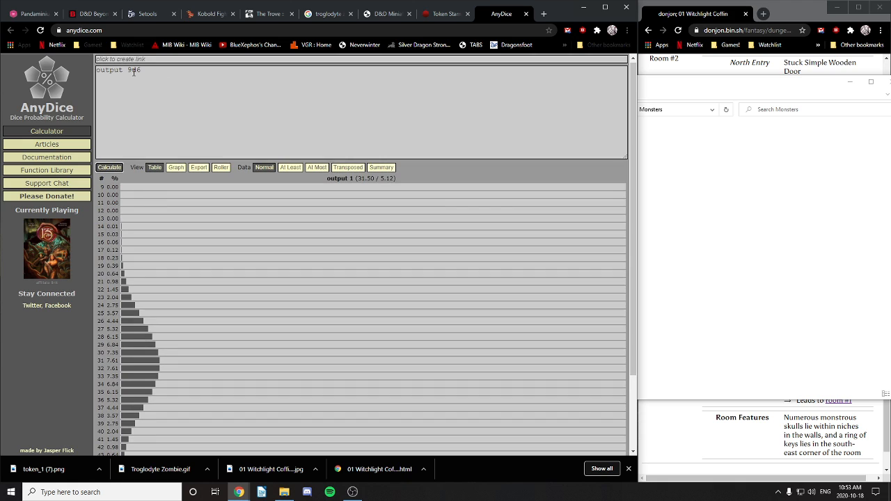
# Step: Set the code back to 8d6 and recalculate, giving mean 28.00 and spread 4.83
pyautogui.click(133, 72)
pyautogui.press('BackSpace')
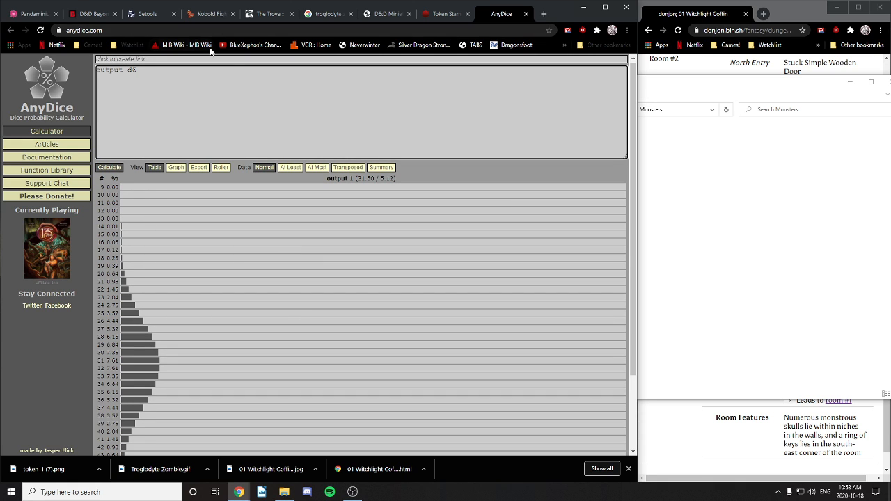
pyautogui.write('8')
pyautogui.click(109, 169)
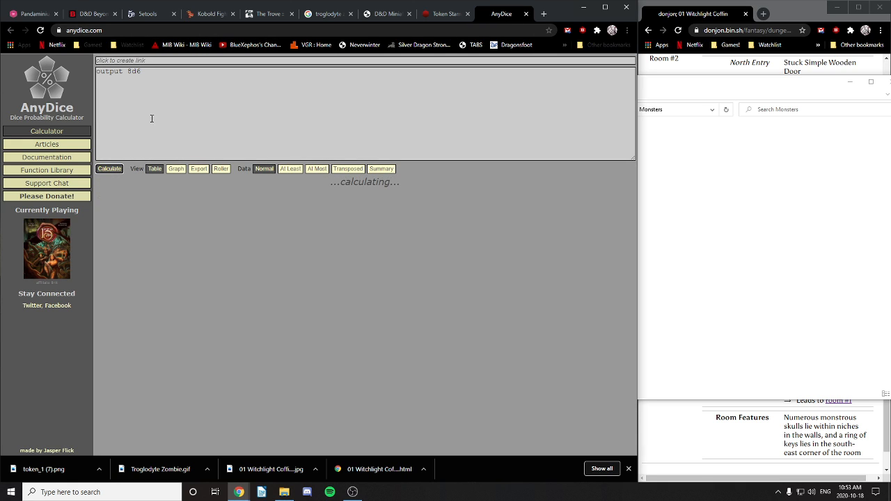
pyautogui.scroll(-2, 202, 222)
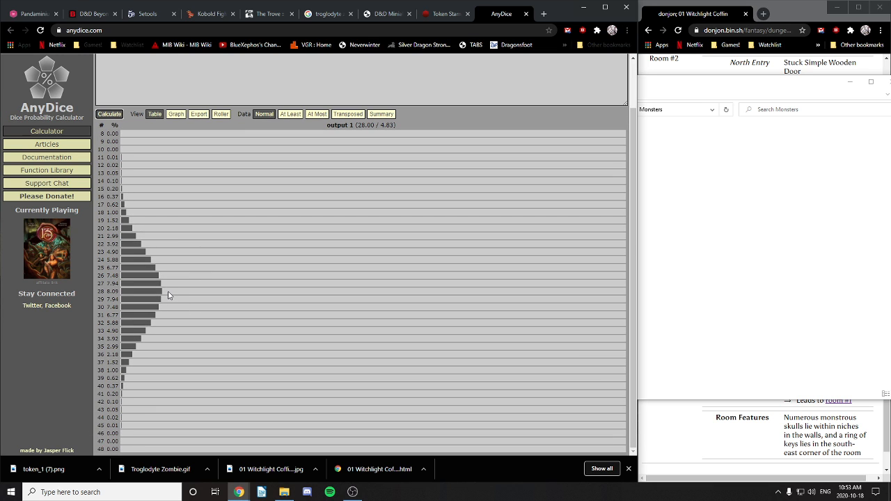
pyautogui.scroll(2, 280, 181)
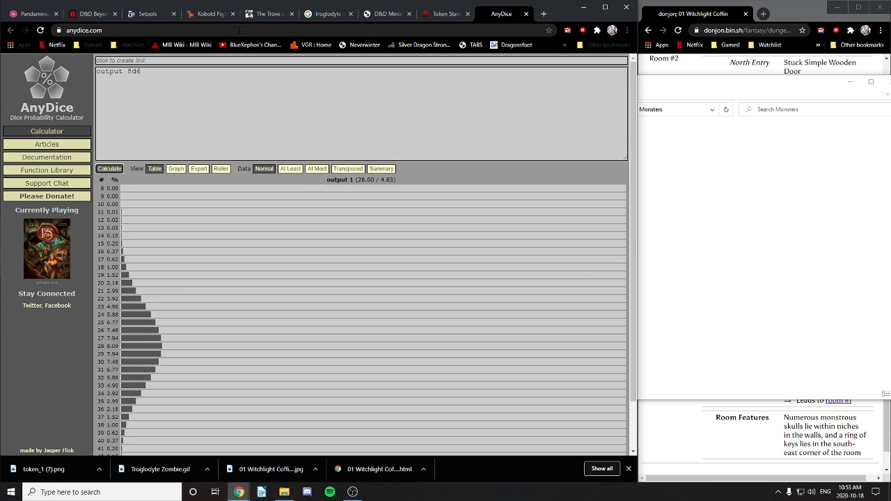
pyautogui.click(34, 14)
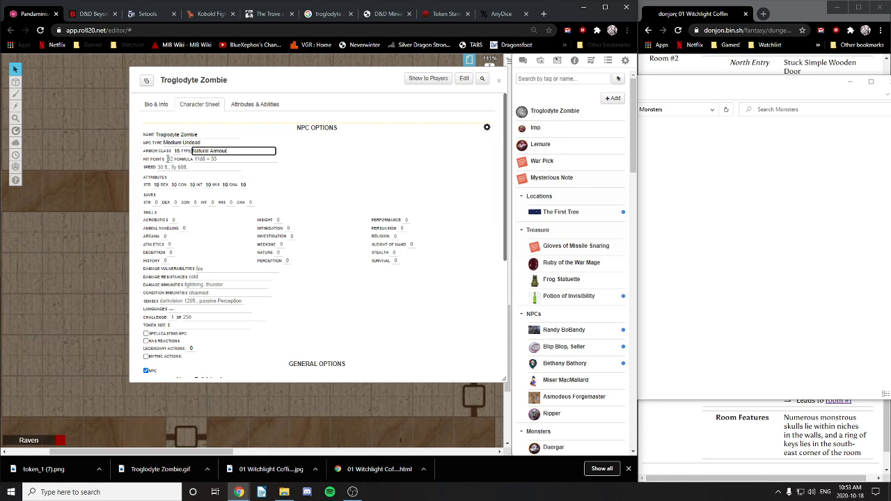
# Step: Replace the Hit Points formula 11d8 + 33 with 8d6, then select the Hit Points value 82
pyautogui.click(195, 159)
pyautogui.write('8d8')
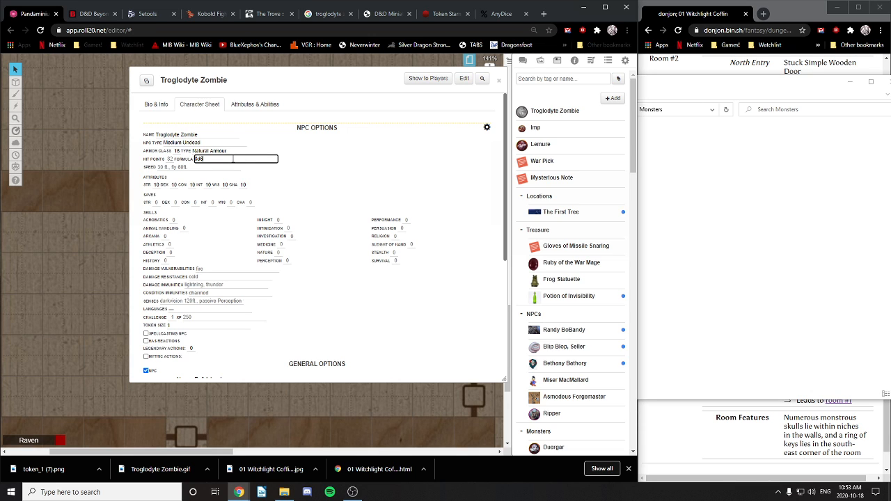
pyautogui.write('d6')
pyautogui.press('BackSpace')
pyautogui.write('8')
pyautogui.click(317, 171)
pyautogui.click(173, 162)
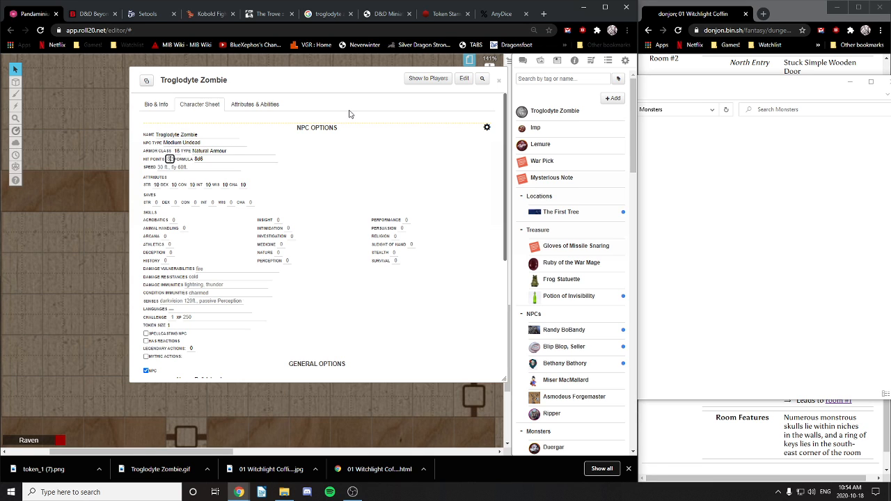
# Step: Enter 23 hit points and look at the miniature reference page
pyautogui.write('23')
pyautogui.click(327, 169)
pyautogui.click(369, 14)
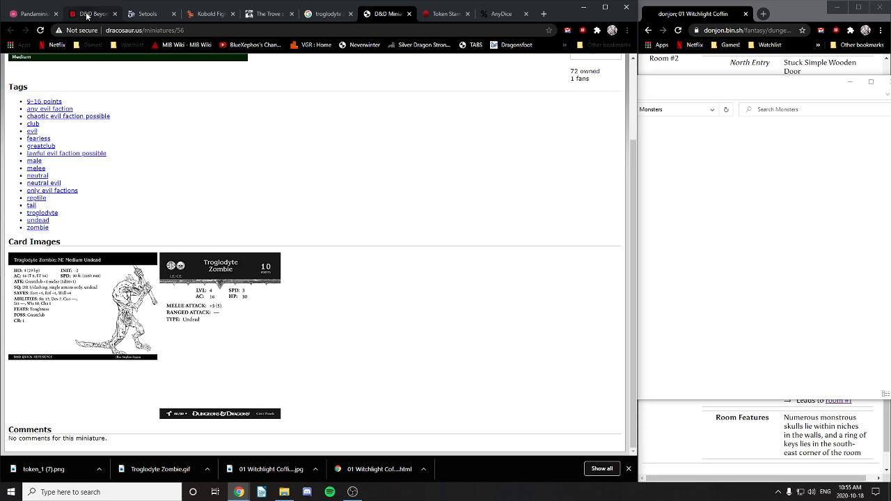
# Step: Set the zombie's speed to 20, then recheck the dracosaur miniature card
pyautogui.click(32, 14)
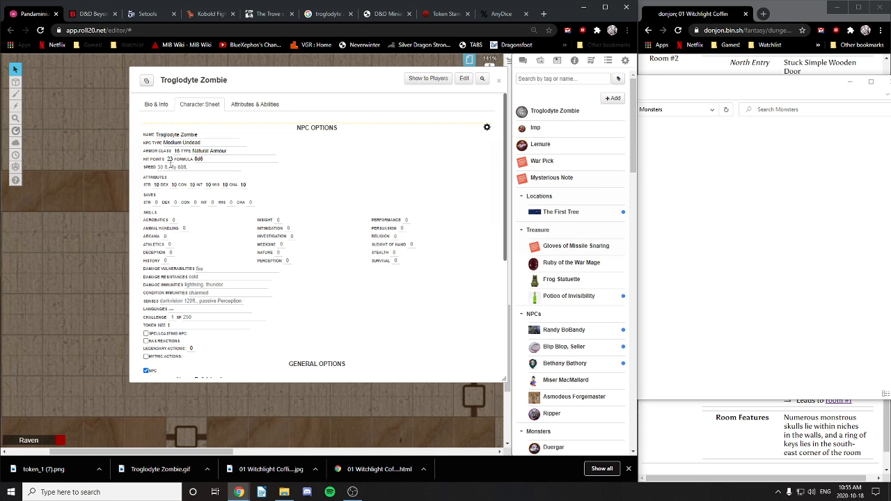
pyautogui.click(165, 167)
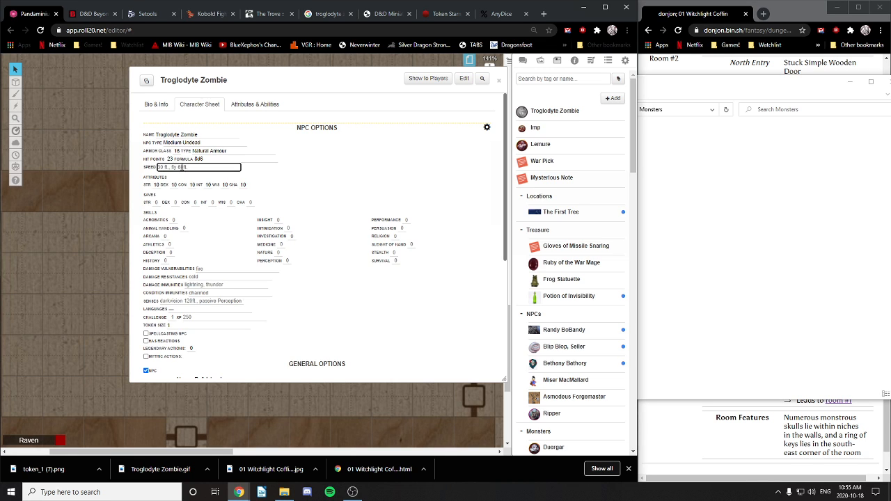
pyautogui.write('30')
pyautogui.click(314, 181)
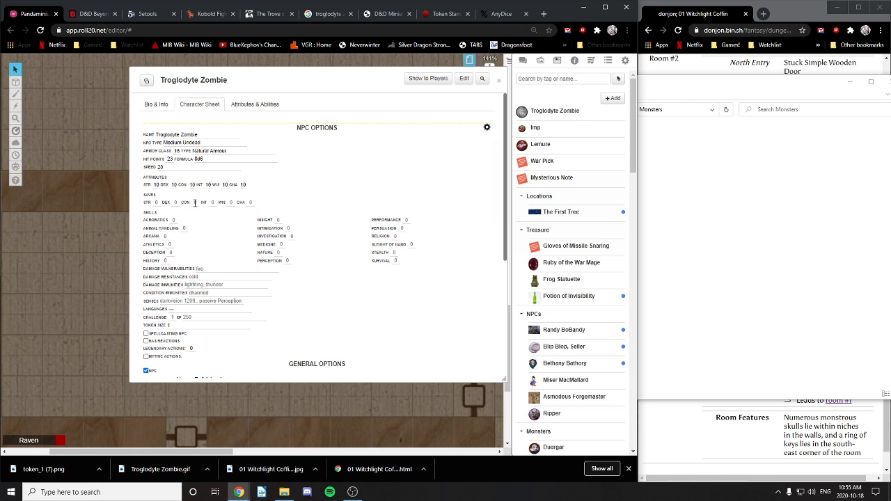
pyautogui.click(394, 14)
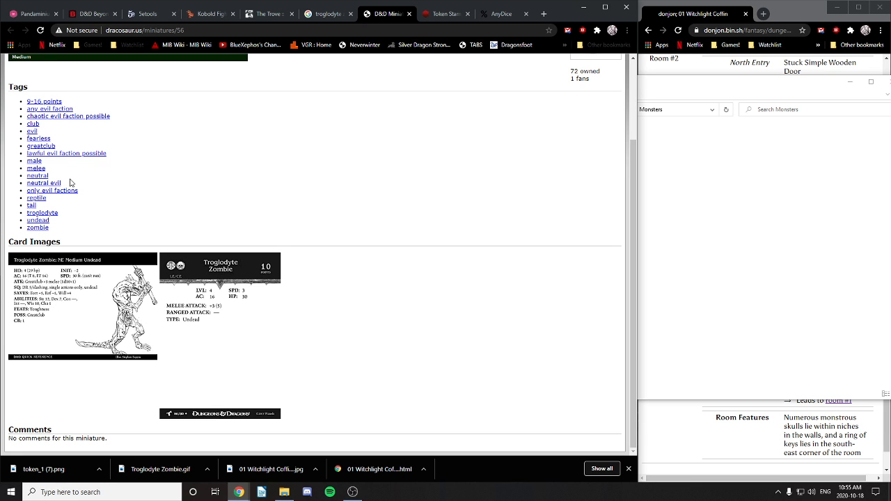
# Step: Set the zombie's STR to 12 and DEX to 7
pyautogui.click(35, 14)
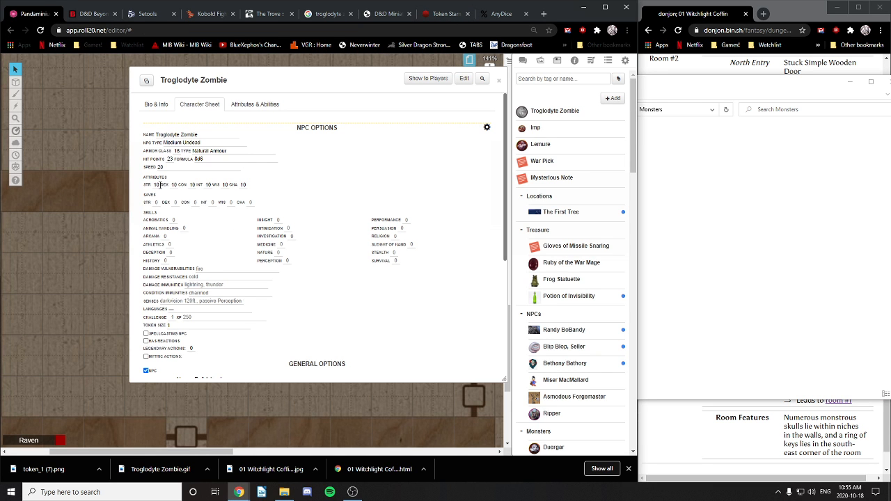
pyautogui.click(160, 185)
pyautogui.press('BackSpace')
pyautogui.click(175, 184)
pyautogui.click(196, 184)
pyautogui.click(316, 189)
# Step: After checking D&D Beyond and the miniature page, set CHA to 3
pyautogui.click(98, 15)
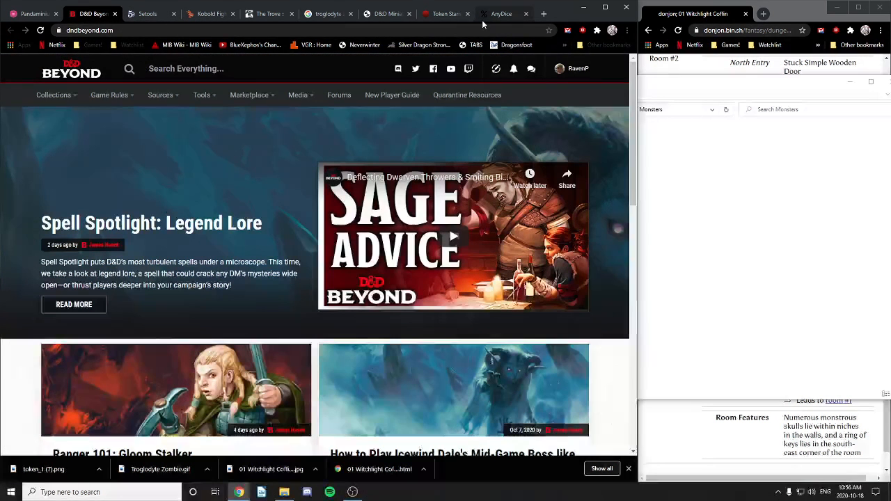
pyautogui.click(374, 14)
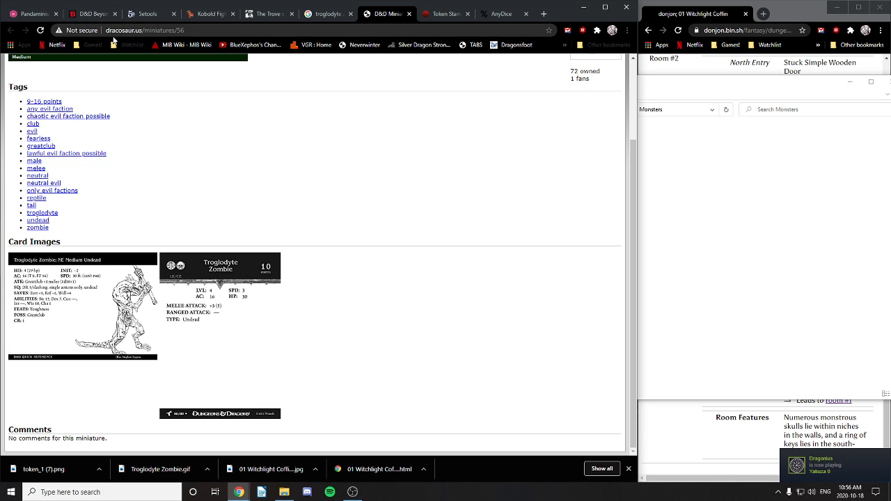
pyautogui.click(40, 15)
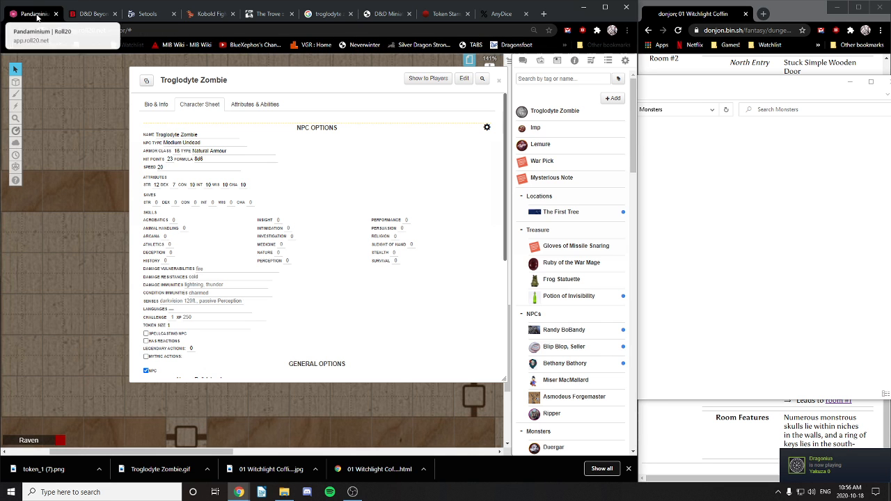
pyautogui.click(245, 184)
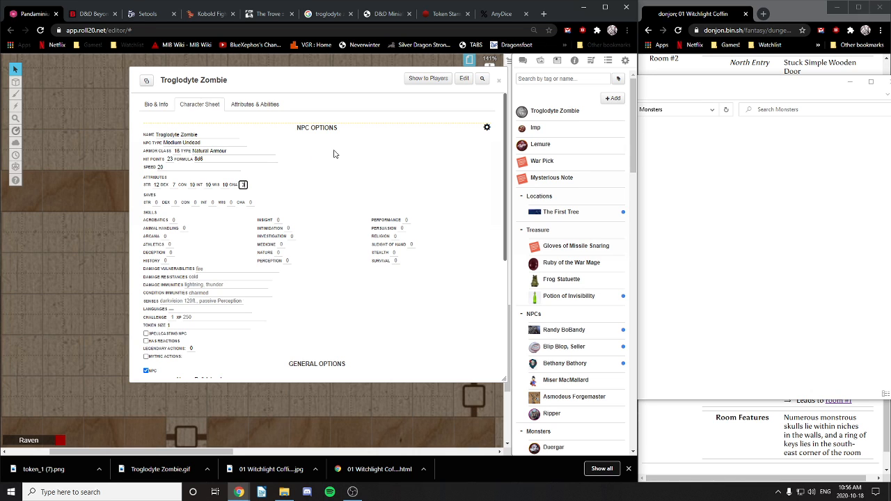
pyautogui.click(281, 193)
# Step: Set CON to 14 and INT to 3
pyautogui.click(192, 184)
pyautogui.click(204, 201)
pyautogui.click(209, 184)
pyautogui.click(307, 205)
# Step: Fill the saving throws: STR 1, DEX -2, CON +2, INT -5, CHA -5
pyautogui.click(157, 202)
pyautogui.click(176, 203)
pyautogui.write('-2')
pyautogui.click(196, 202)
pyautogui.write('+2')
pyautogui.click(214, 203)
pyautogui.click(283, 128)
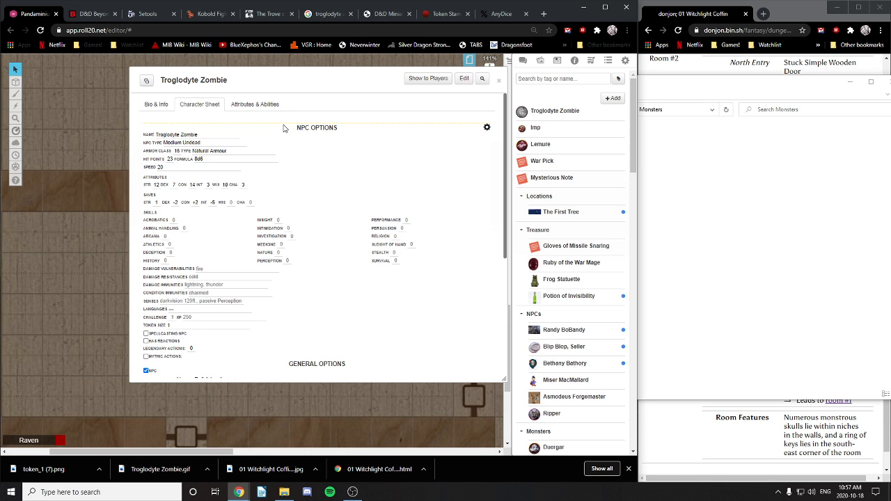
pyautogui.click(255, 202)
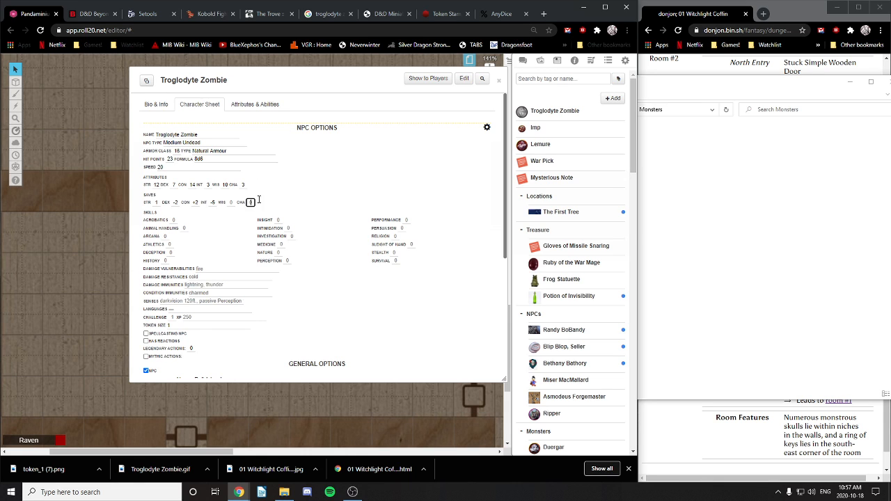
pyautogui.click(322, 122)
# Step: Scroll the sheet and review the dracosaur miniature card
pyautogui.scroll(-1, 222, 233)
pyautogui.scroll(-1, 342, 159)
pyautogui.scroll(1, 281, 127)
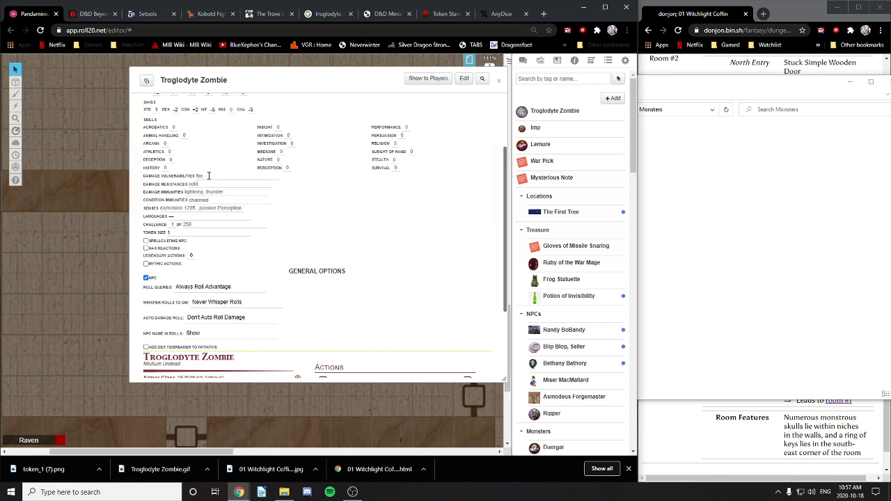
pyautogui.scroll(1, 211, 178)
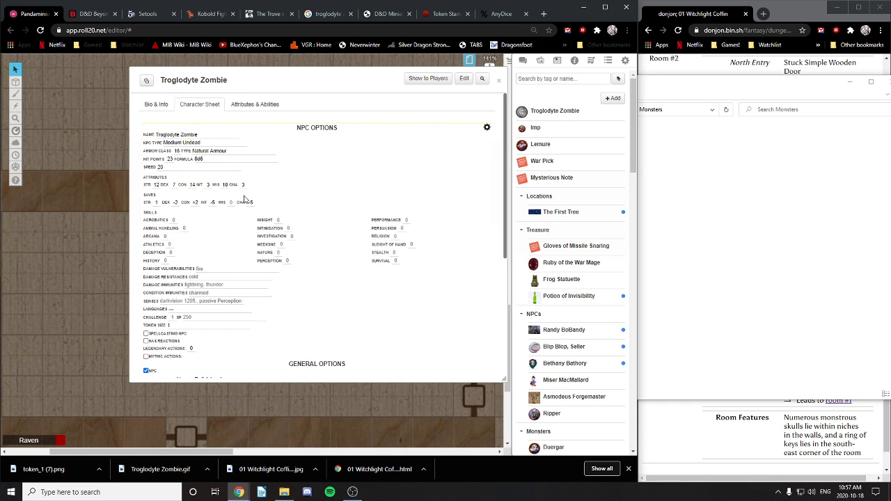
pyautogui.click(388, 13)
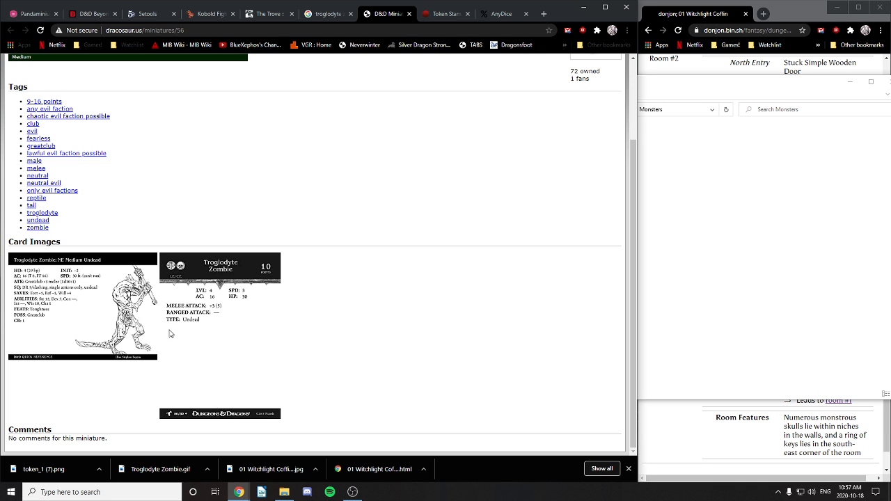
pyautogui.scroll(3, 179, 332)
pyautogui.scroll(-3, 179, 333)
# Step: Replace the damage resistances with Piercing
pyautogui.click(34, 13)
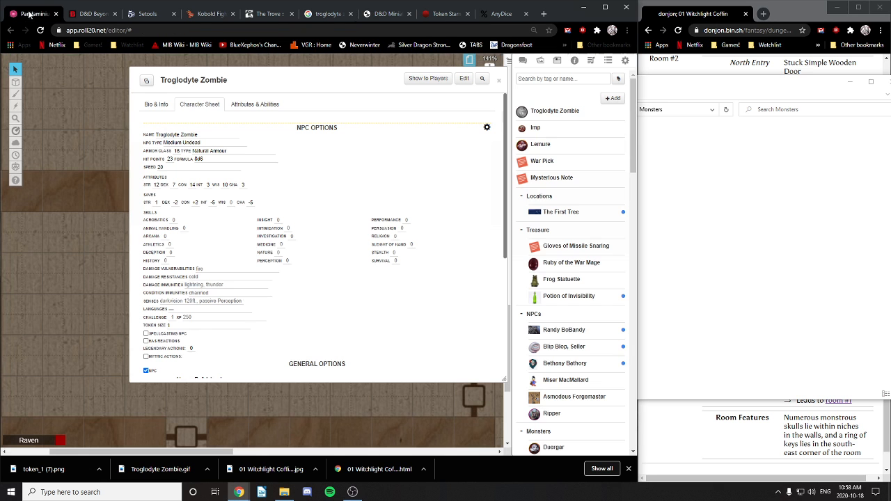
pyautogui.scroll(-1, 193, 227)
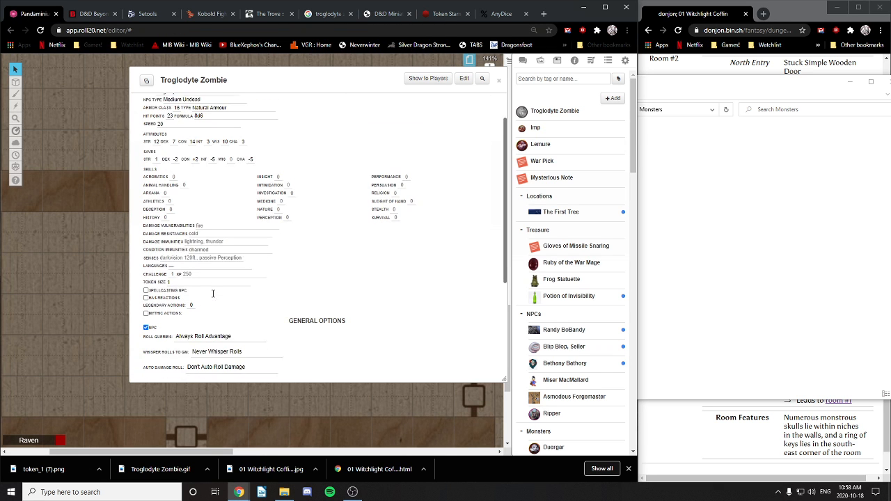
pyautogui.click(207, 229)
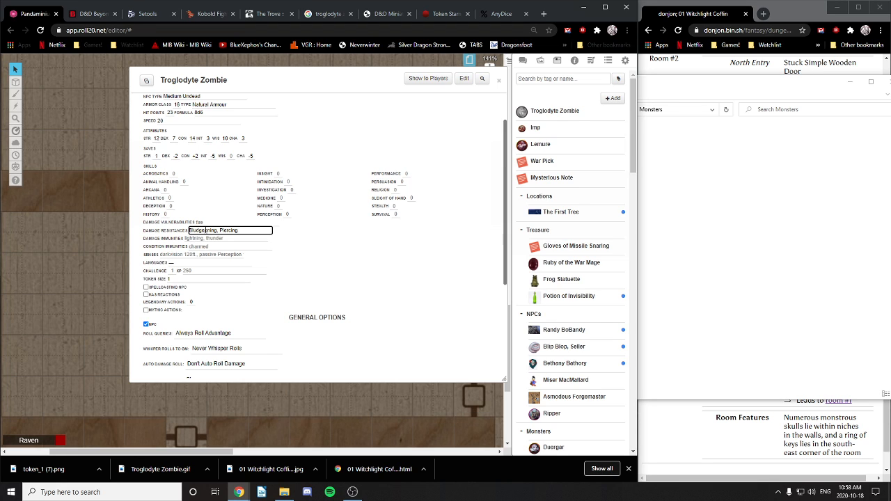
pyautogui.press('BackSpace')
pyautogui.press('BackSpace')
pyautogui.press('BackSpace')
pyautogui.press('BackSpace')
pyautogui.press('BackSpace')
pyautogui.press('BackSpace')
pyautogui.press('BackSpace')
pyautogui.press('BackSpace')
pyautogui.press('BackSpace')
pyautogui.press('BackSpace')
pyautogui.press('BackSpace')
pyautogui.press('BackSpace')
pyautogui.press('BackSpace')
pyautogui.press('BackSpace')
pyautogui.press('BackSpace')
pyautogui.press('BackSpace')
pyautogui.press('BackSpace')
pyautogui.press('BackSpace')
pyautogui.press('BackSpace')
pyautogui.press('BackSpace')
pyautogui.write('Pircing')
pyautogui.press('BackSpace')
pyautogui.press('BackSpace')
pyautogui.press('BackSpace')
pyautogui.press('BackSpace')
pyautogui.press('BackSpace')
pyautogui.moveTo(211, 230); pyautogui.dragTo(182, 232)
pyautogui.write('P')
pyautogui.click(295, 259)
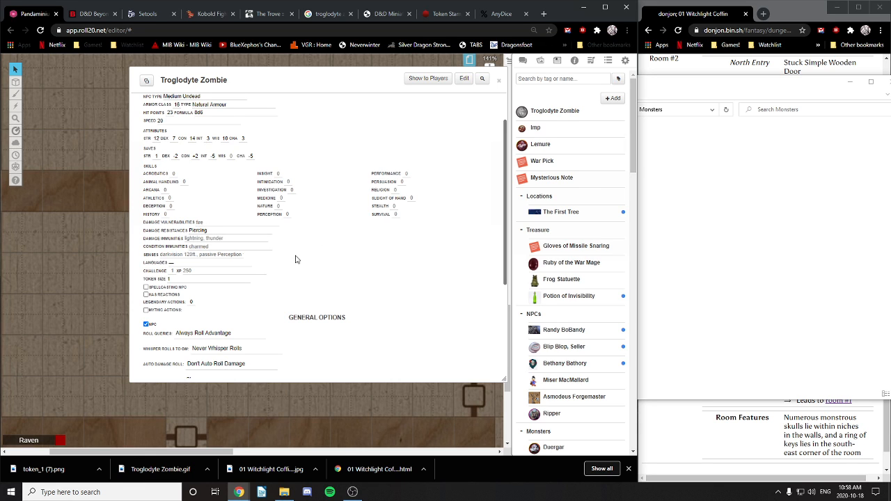
# Step: Correct the resistance spelling to 'Piercing'
pyautogui.click(198, 230)
pyautogui.hotkey('ctrl', 'a')
pyautogui.write('Piercing')
pyautogui.click(195, 300)
# Step: Set vulnerabilities to Fire, Radiant and condition immunities to Charm
pyautogui.click(213, 221)
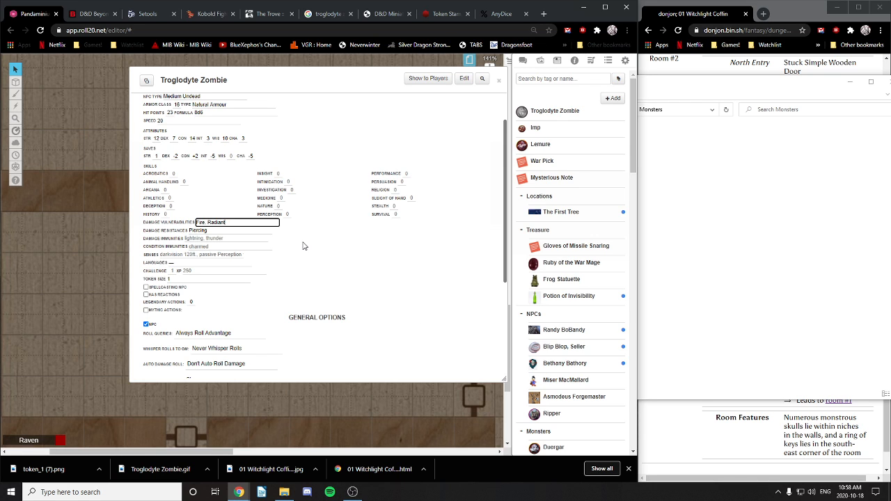
pyautogui.click(329, 259)
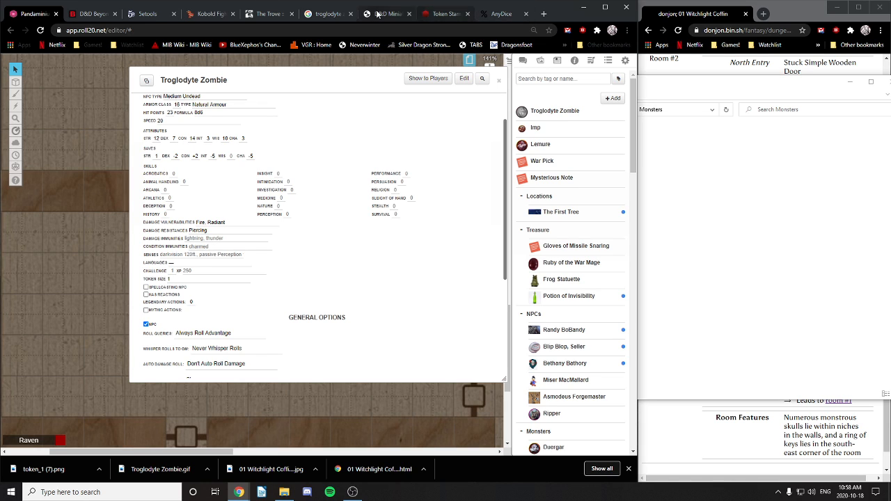
pyautogui.click(214, 247)
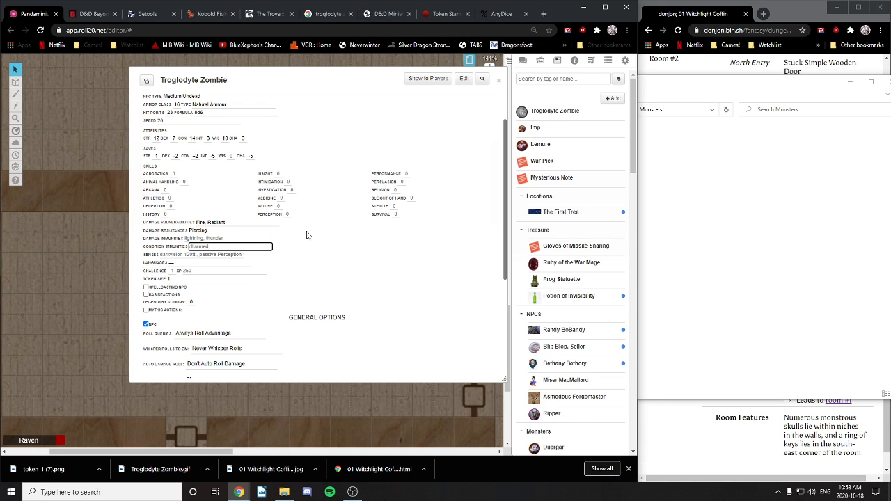
pyautogui.write('Charm')
pyautogui.click(213, 254)
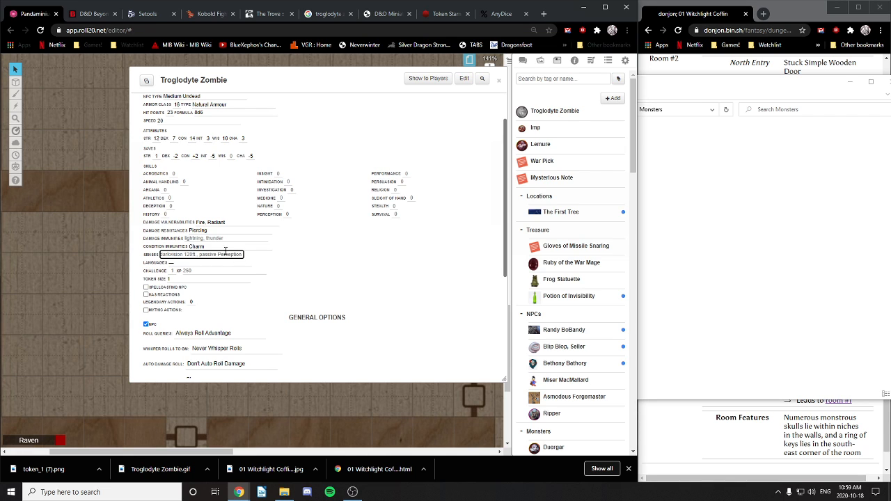
# Step: Replace the senses with PP -5, then view the dracosaur miniature page
pyautogui.hotkey('ctrl', 'a')
pyautogui.press('BackSpace')
pyautogui.write('PP')
pyautogui.click(333, 263)
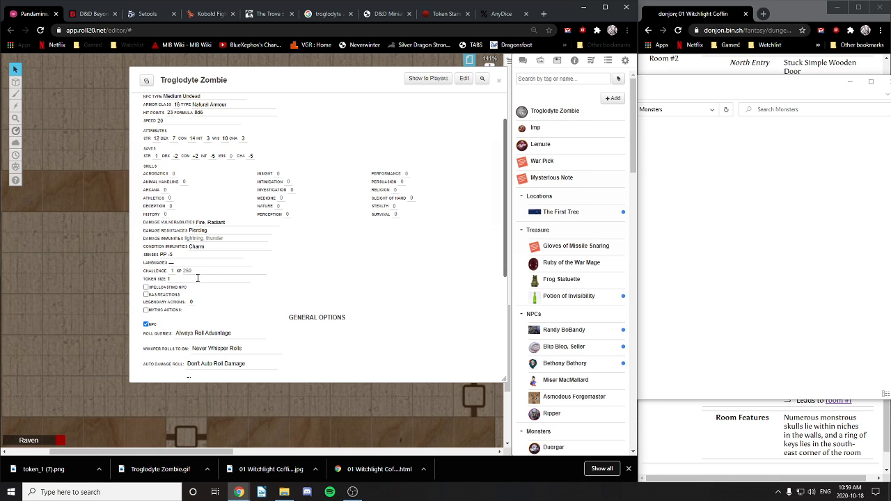
pyautogui.moveTo(252, 80); pyautogui.dragTo(254, 110)
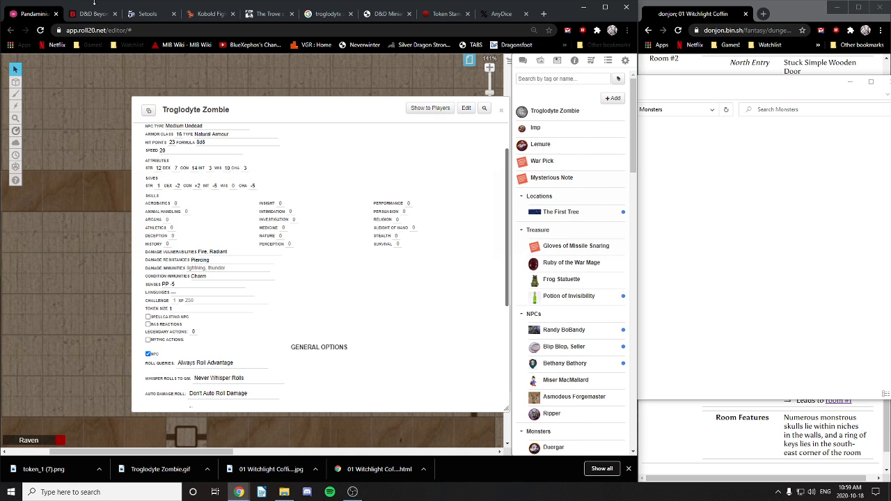
pyautogui.click(383, 14)
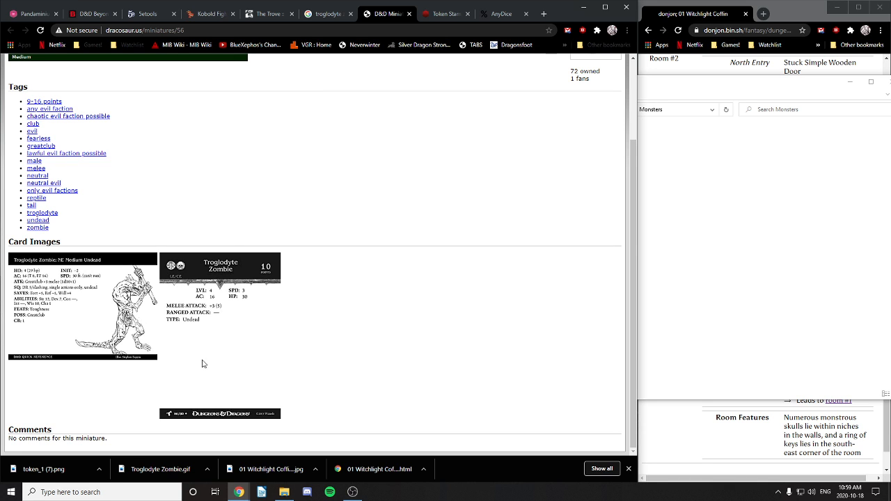
# Step: Review the dracosaur page and Google Images 'troglodyte zombie' results, then return to Roll20
pyautogui.scroll(1, 203, 363)
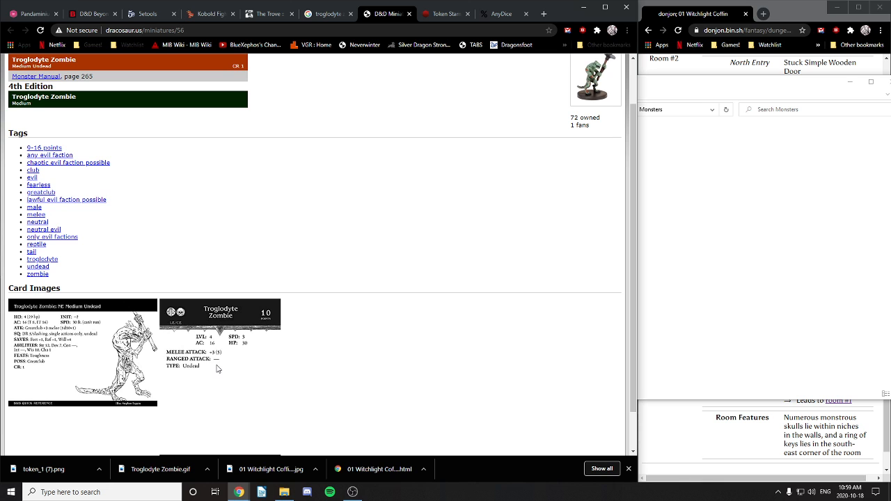
pyautogui.scroll(1, 216, 368)
pyautogui.scroll(-2, 216, 370)
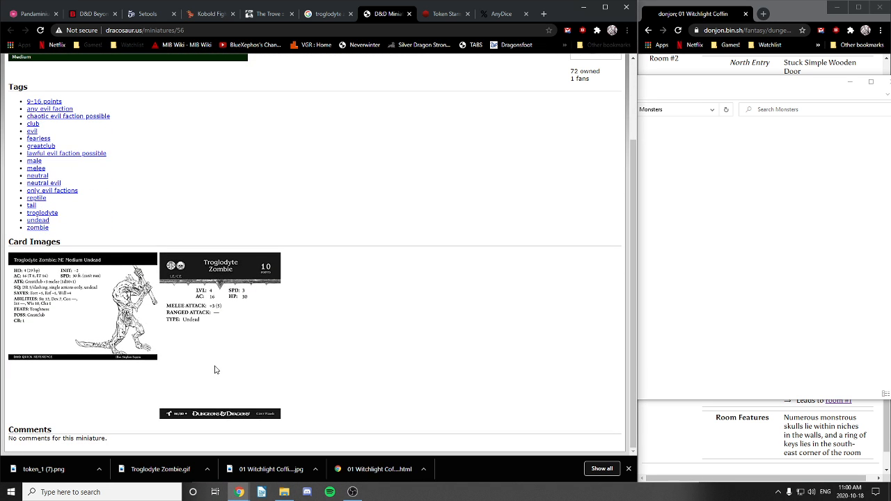
pyautogui.click(332, 15)
pyautogui.scroll(2, 245, 307)
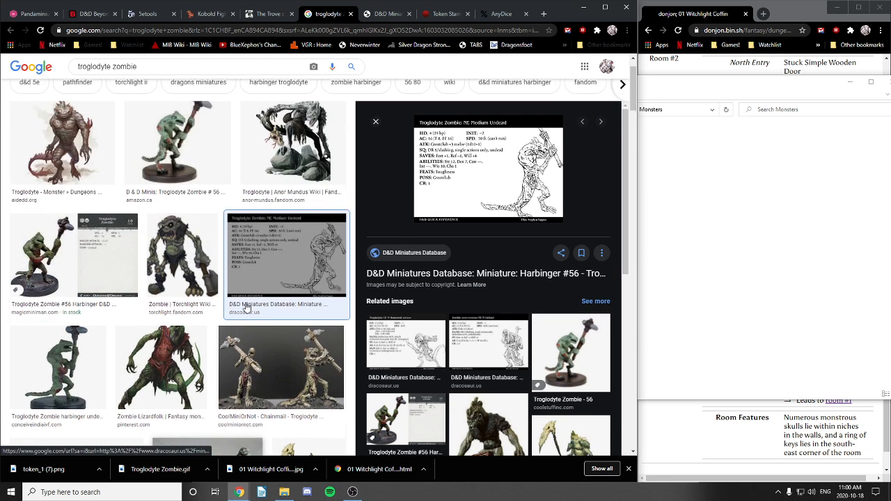
pyautogui.scroll(1, 245, 307)
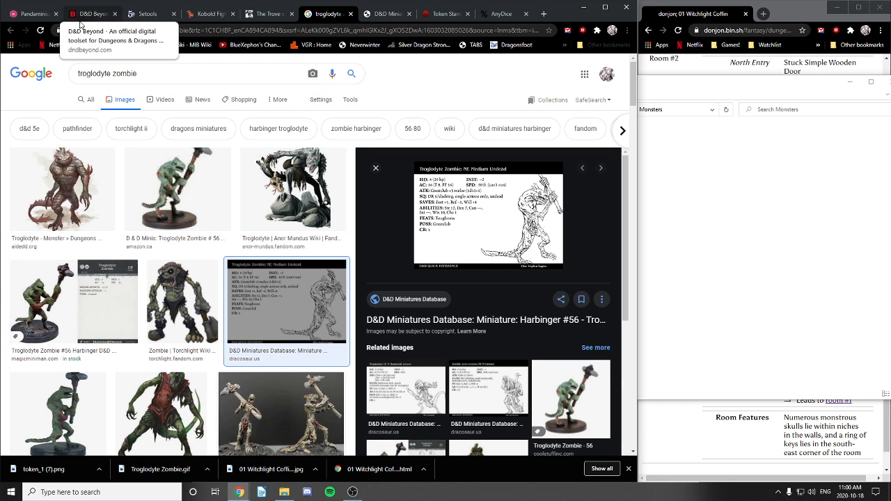
pyautogui.click(21, 17)
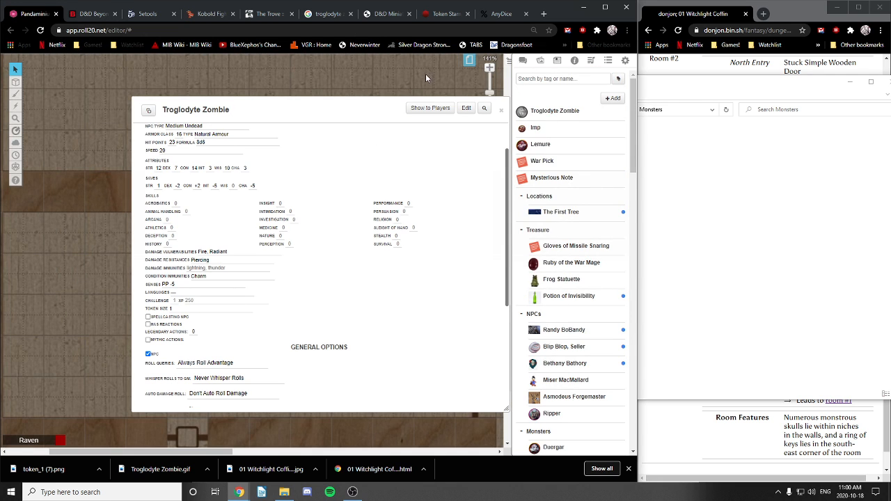
# Step: Switch to another map page, pan to, and select the Troglodyte Zombie token
pyautogui.click(470, 62)
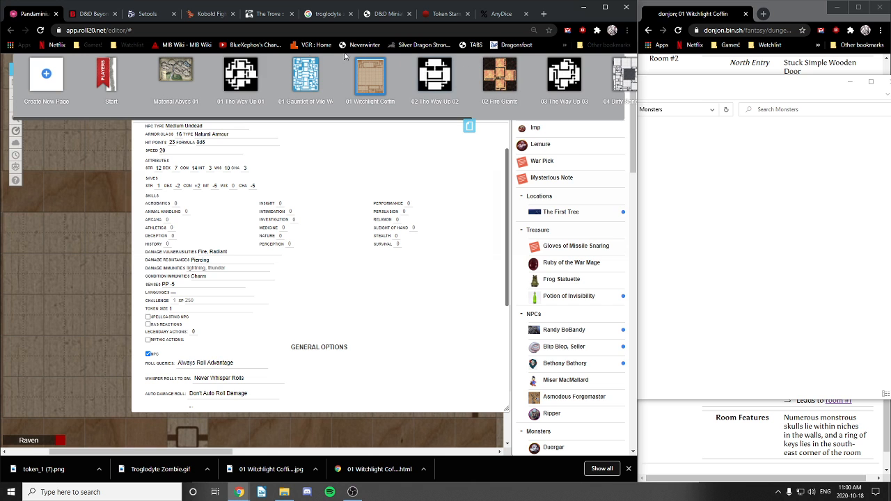
pyautogui.click(247, 84)
pyautogui.moveTo(341, 109); pyautogui.dragTo(211, 153)
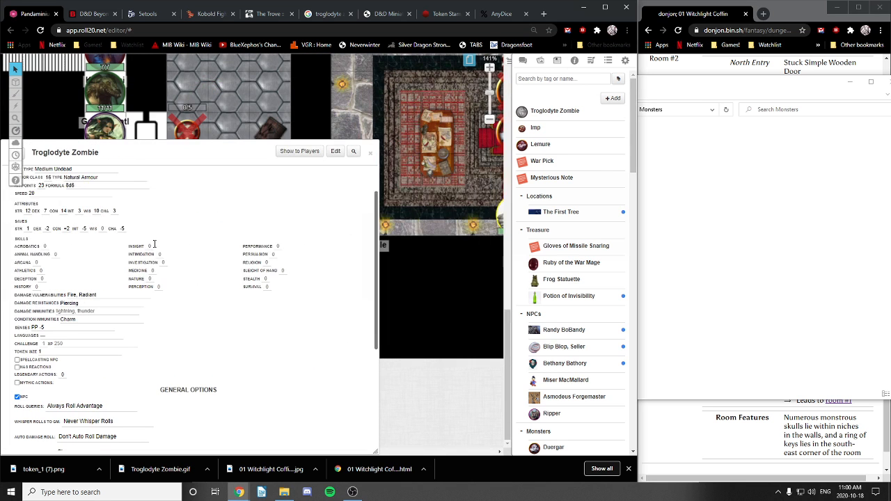
pyautogui.moveTo(445, 181); pyautogui.dragTo(397, 328)
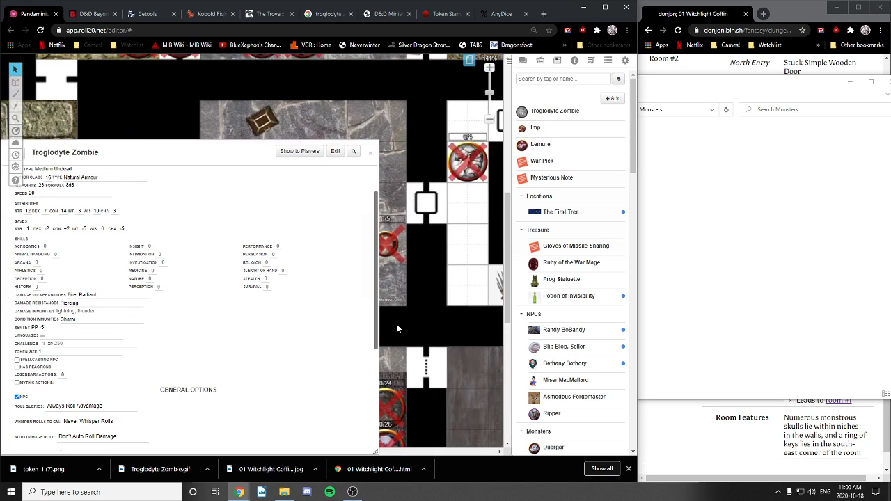
pyautogui.moveTo(467, 251); pyautogui.dragTo(393, 334)
pyautogui.moveTo(485, 157); pyautogui.dragTo(432, 218)
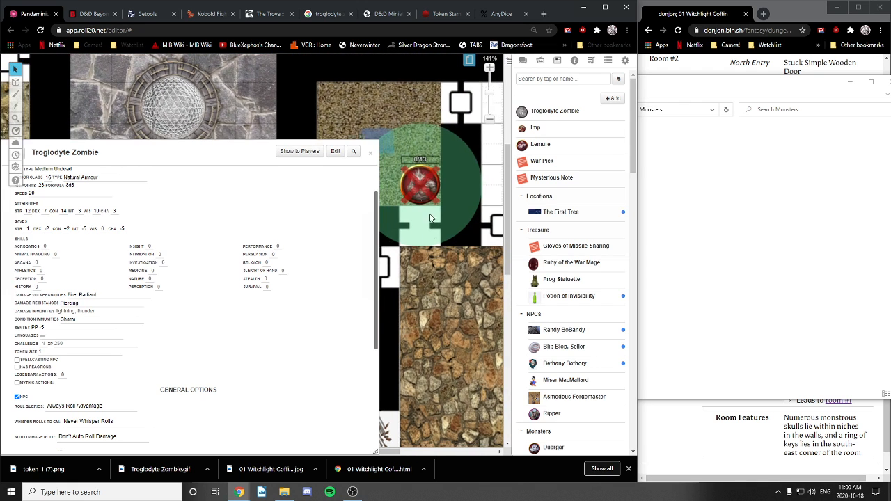
pyautogui.click(419, 181)
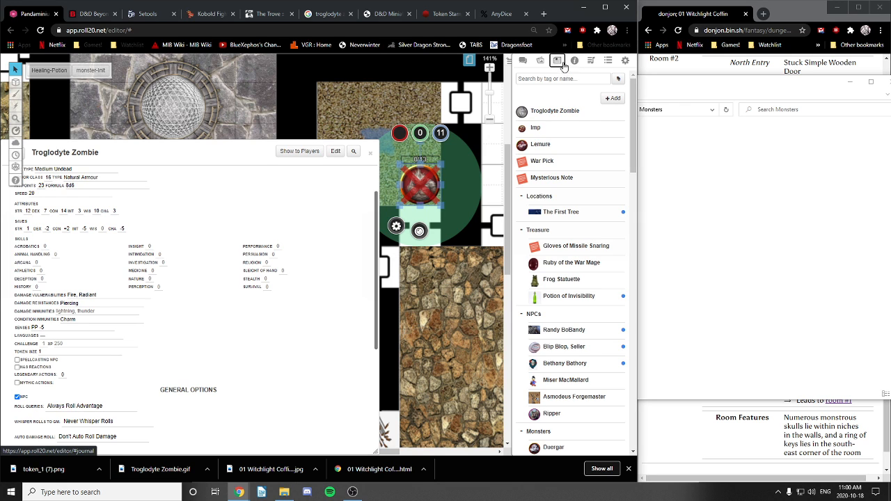
# Step: Search the compendium for 'troglodyte' and open the Troglodyte monster entry
pyautogui.click(574, 61)
pyautogui.click(568, 90)
pyautogui.write('troglodyte')
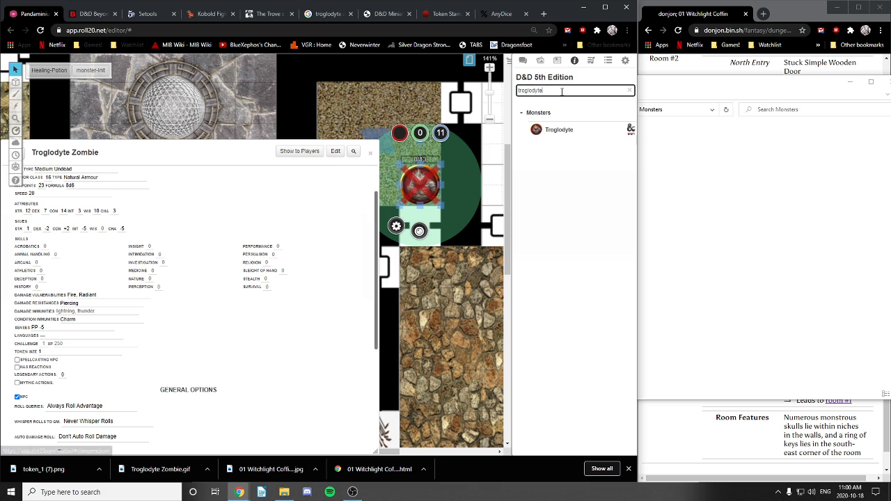
pyautogui.rightClick(556, 134)
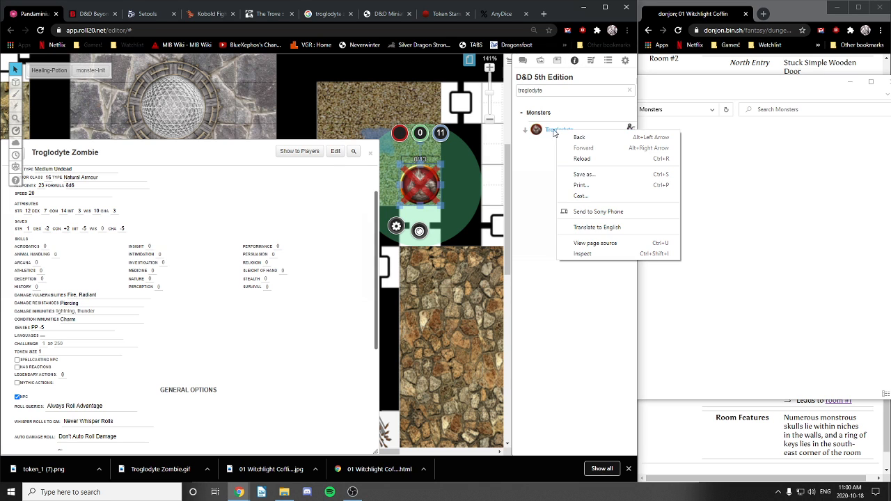
pyautogui.click(557, 134)
pyautogui.moveTo(270, 109); pyautogui.dragTo(260, 88)
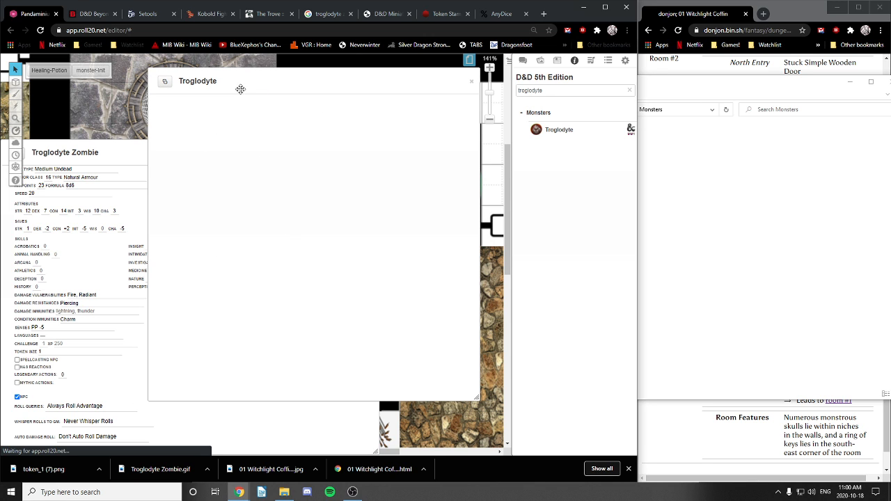
# Step: Position the Troglodyte compendium window and scroll to its stat block
pyautogui.moveTo(239, 90)
pyautogui.mouseDown()
pyautogui.moveTo(262, 161)
pyautogui.moveTo(245, 91)
pyautogui.mouseUp()
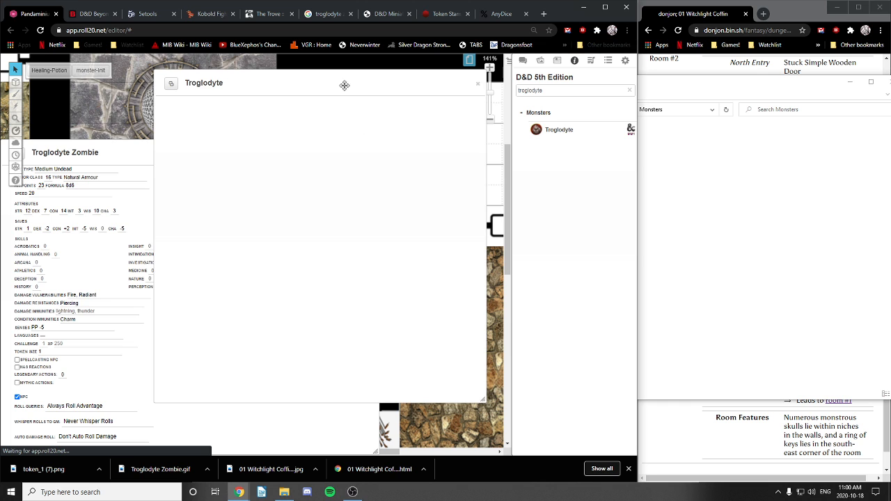
pyautogui.moveTo(344, 85); pyautogui.dragTo(329, 95)
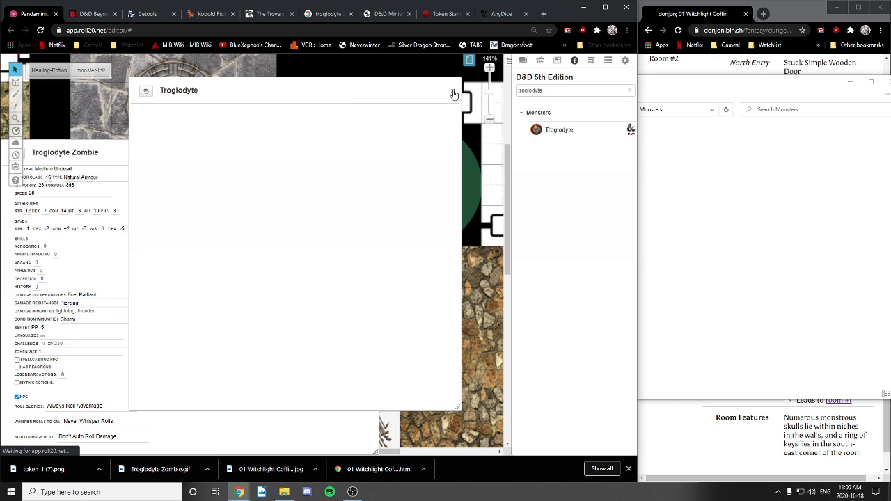
pyautogui.scroll(7, 257, 188)
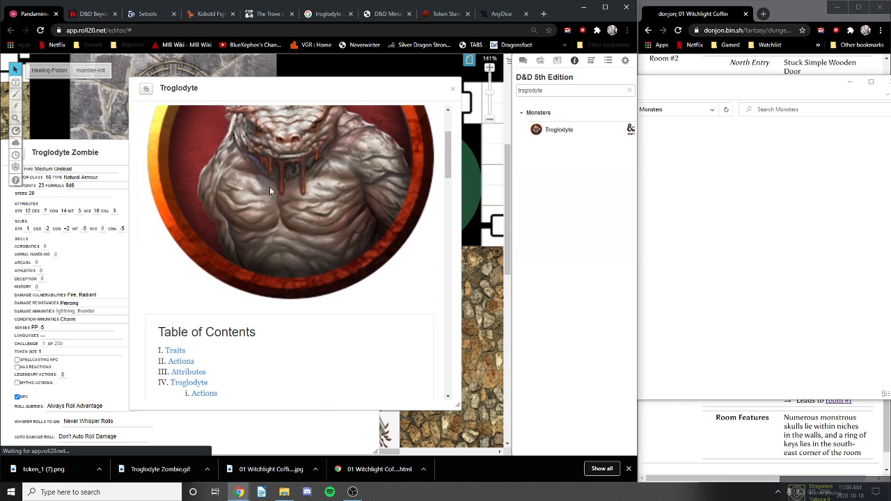
pyautogui.scroll(-4, 264, 188)
pyautogui.scroll(-15, 264, 193)
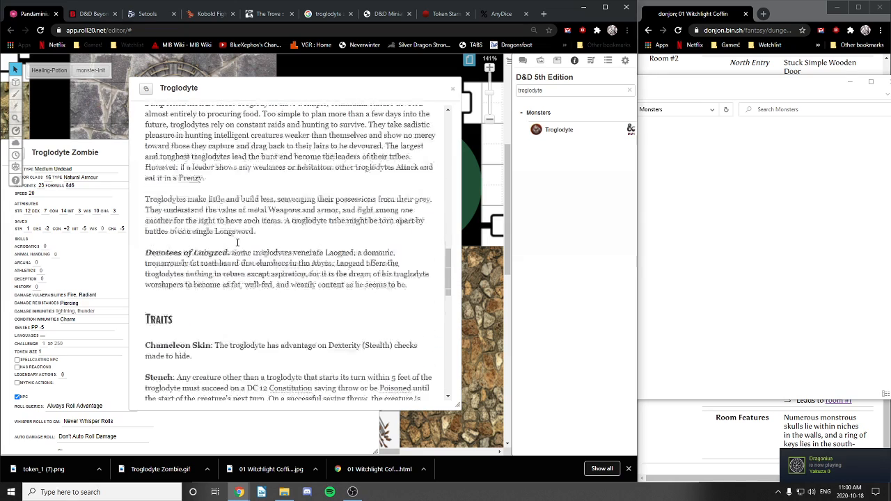
pyautogui.scroll(2, 227, 256)
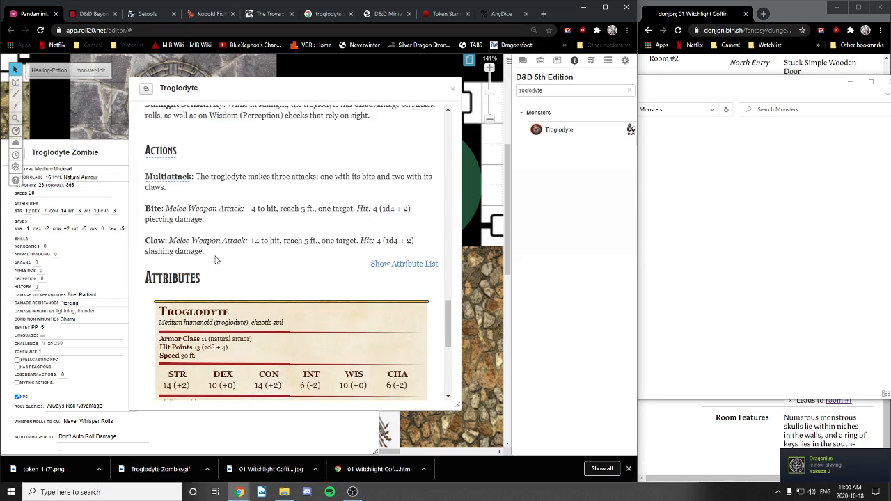
pyautogui.scroll(-6, 208, 255)
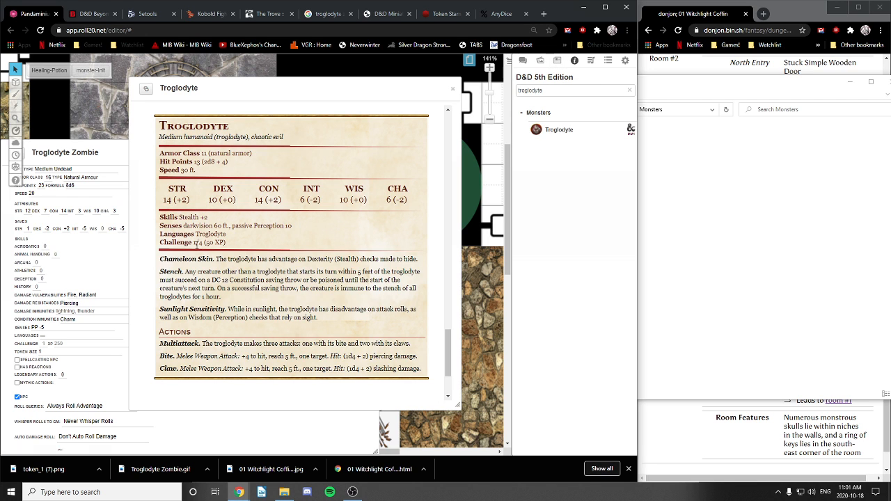
# Step: Bring the zombie sheet forward and set Challenge to 1/2 with 100 XP
pyautogui.moveTo(274, 92); pyautogui.dragTo(312, 69)
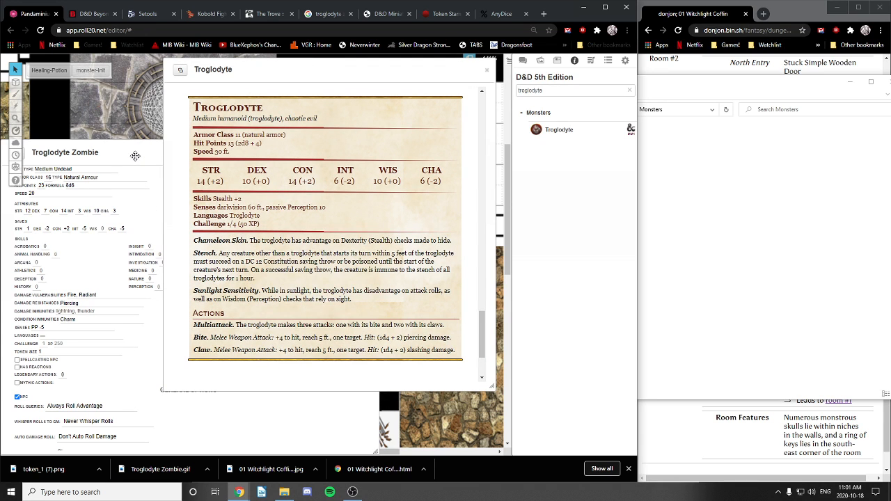
pyautogui.moveTo(135, 156); pyautogui.dragTo(213, 117)
pyautogui.scroll(-2, 207, 344)
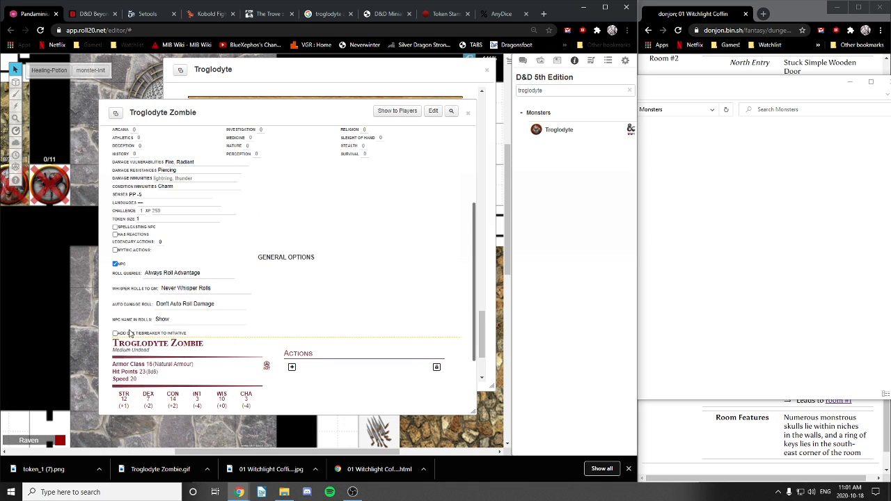
pyautogui.scroll(1, 205, 280)
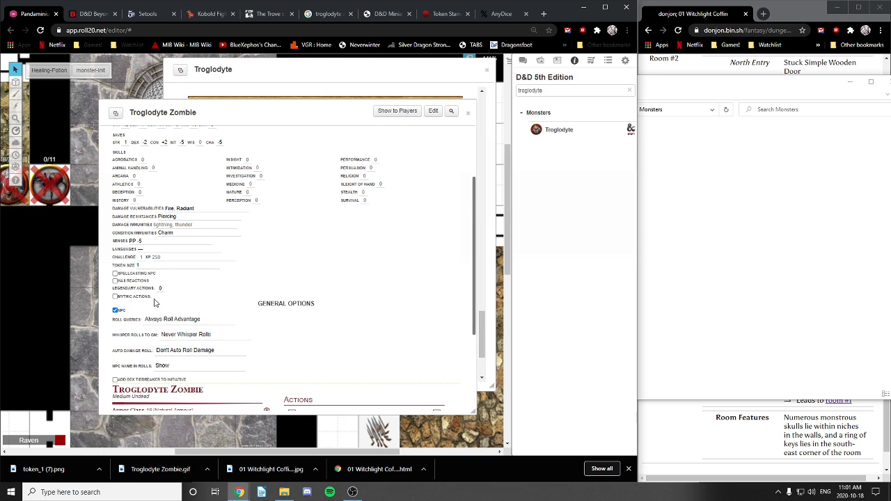
pyautogui.click(142, 257)
pyautogui.click(164, 256)
pyautogui.scroll(-1, 204, 285)
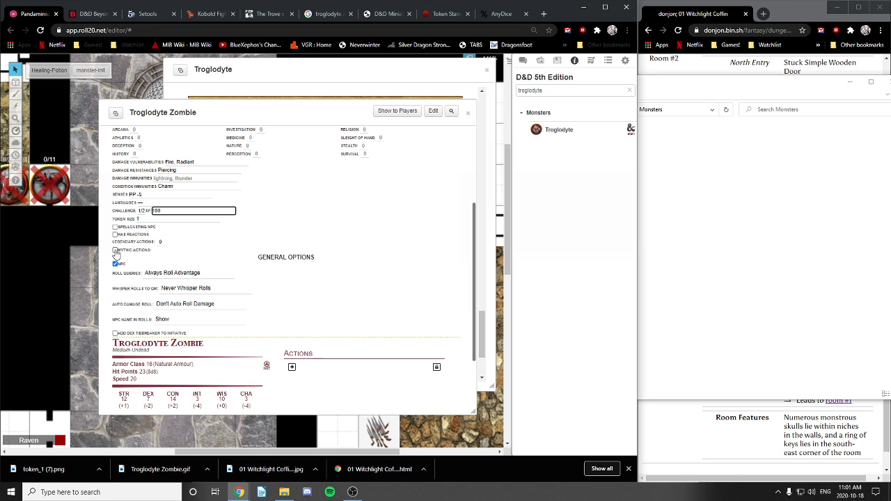
# Step: Keep Never Whisper Rolls and the NPC name shown in rolls
pyautogui.scroll(-2, 254, 261)
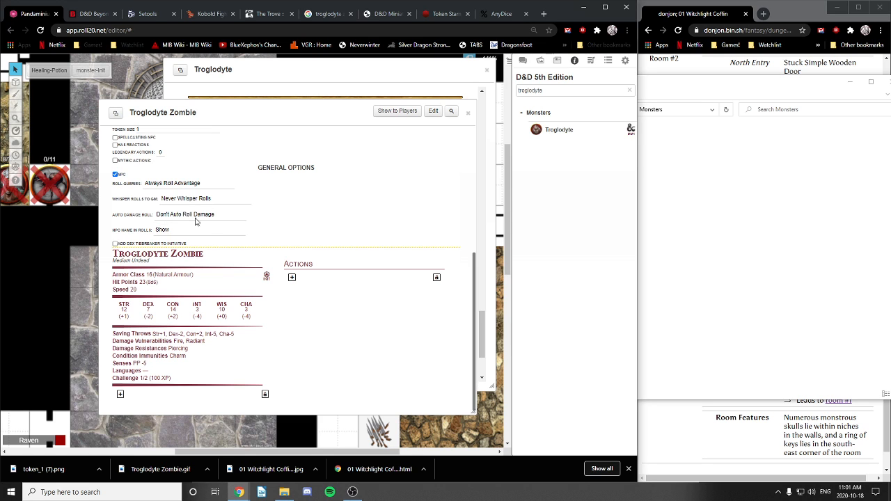
pyautogui.click(199, 200)
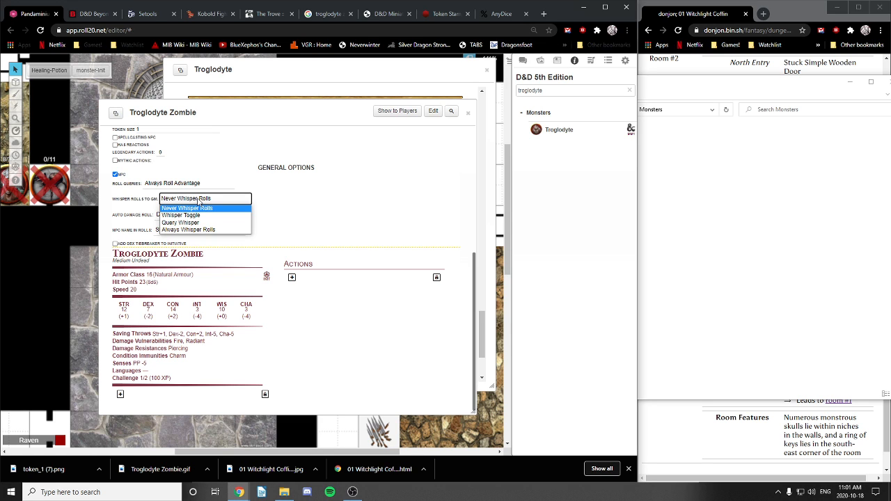
pyautogui.click(199, 207)
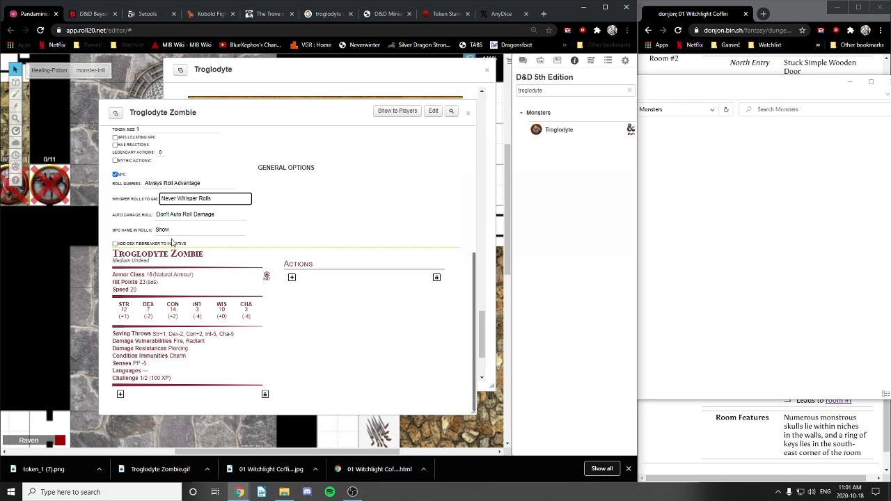
pyautogui.click(170, 232)
pyautogui.click(171, 232)
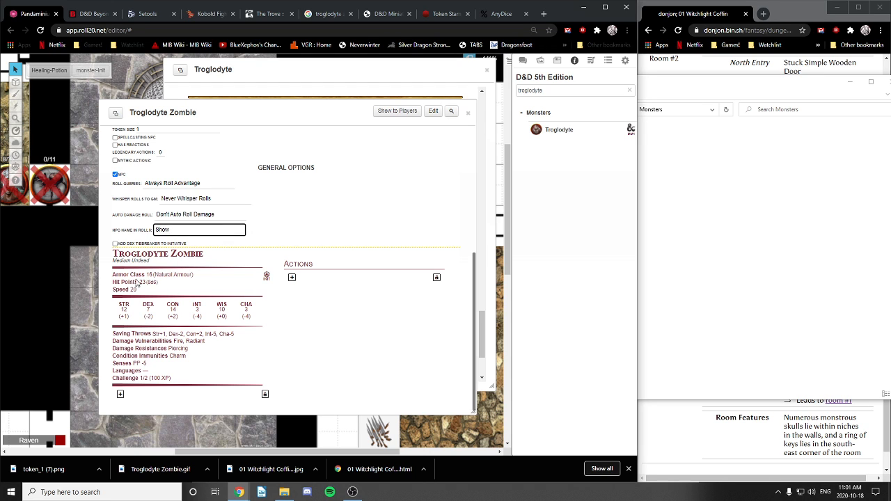
# Step: Add a new action entry and select the Stench trait name in the Troglodyte reference
pyautogui.click(291, 277)
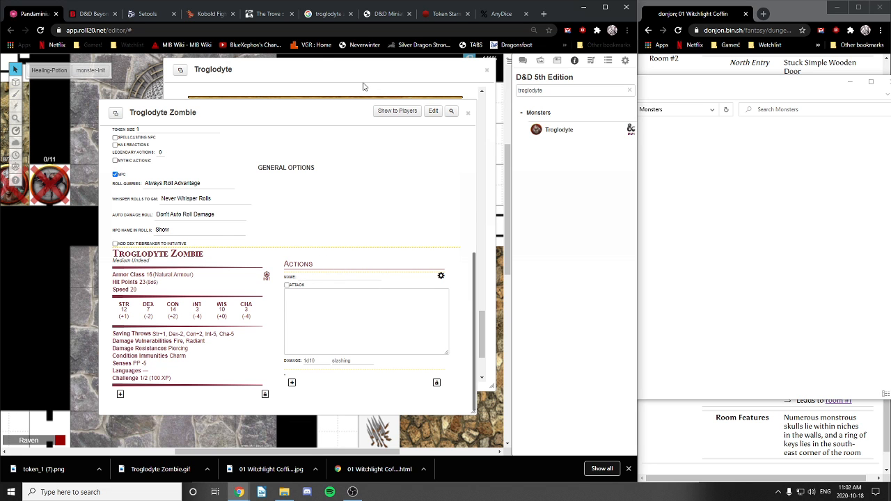
pyautogui.click(320, 67)
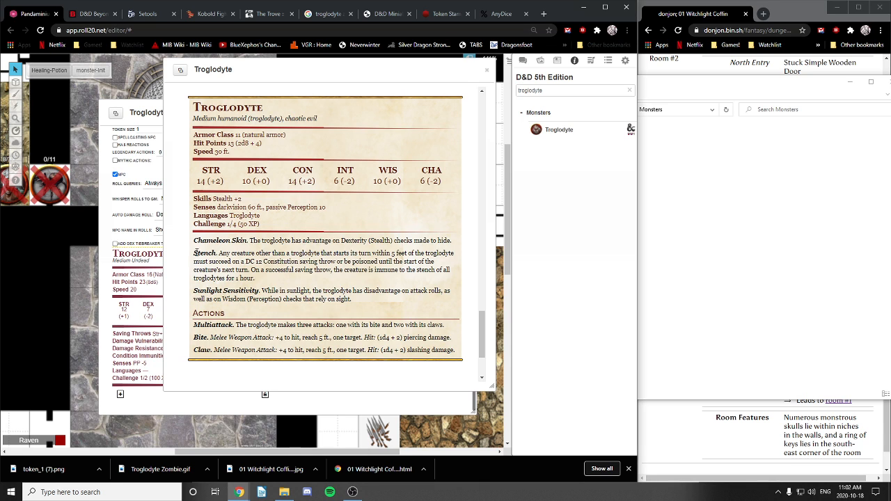
pyautogui.moveTo(194, 252); pyautogui.dragTo(217, 253)
pyautogui.click(240, 253)
pyautogui.click(104, 372)
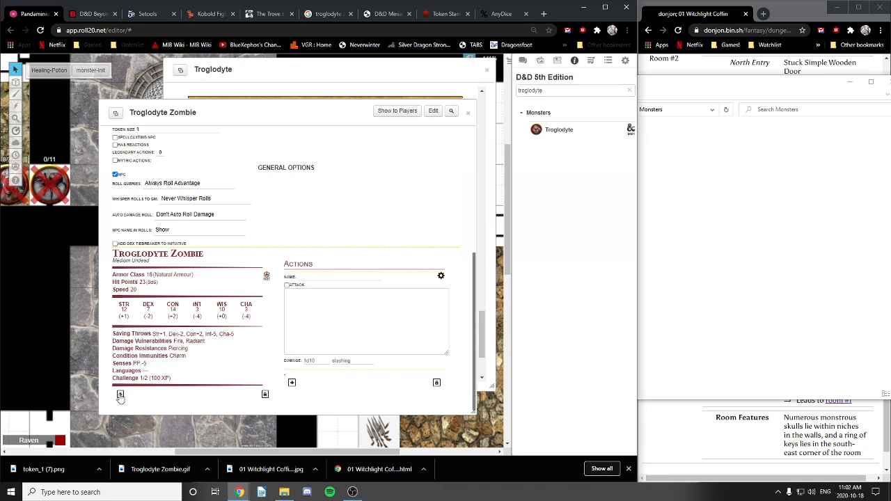
# Step: Rename the False Appearance trait to Stench
pyautogui.scroll(-1, 123, 398)
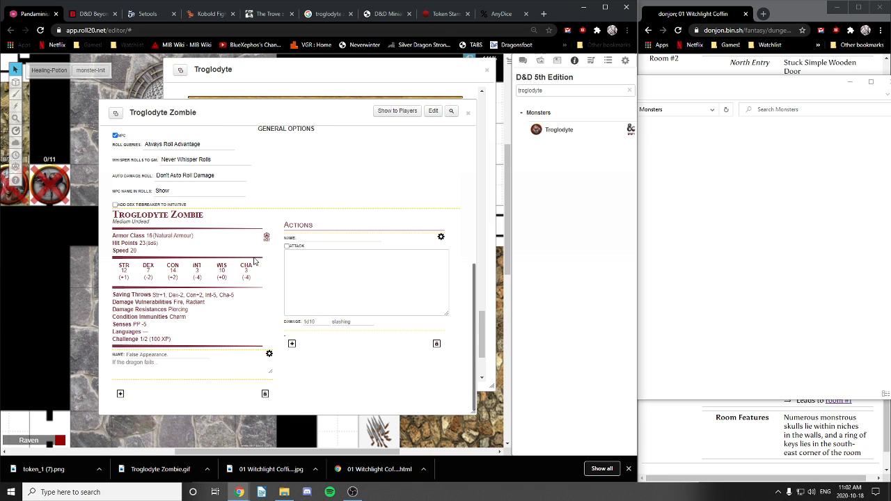
pyautogui.click(159, 355)
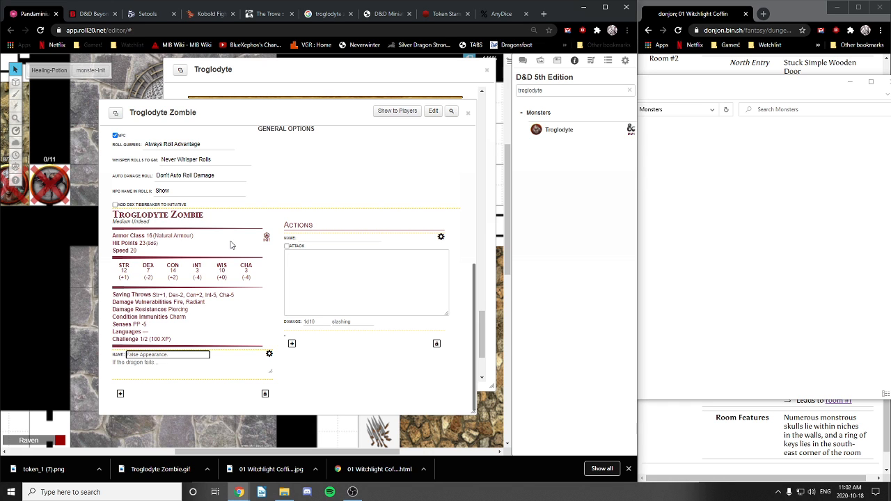
pyautogui.hotkey('ctrl', 'a')
pyautogui.write('Ste')
pyautogui.click(245, 242)
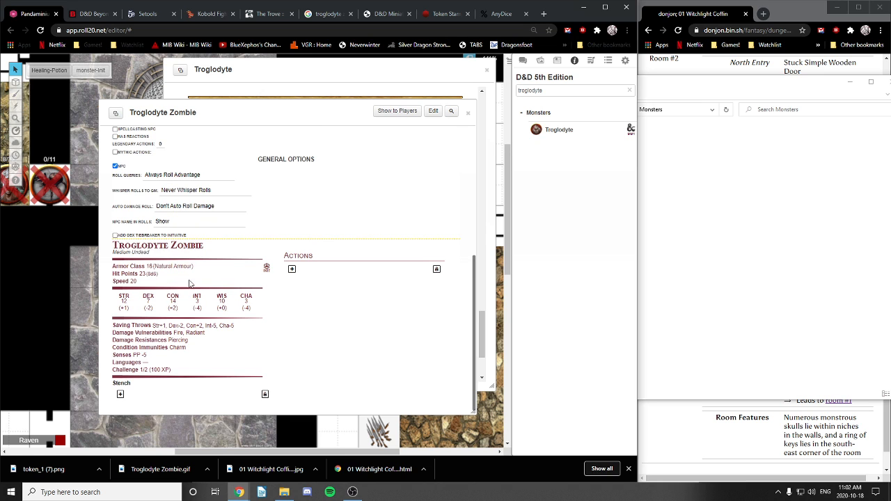
pyautogui.click(120, 394)
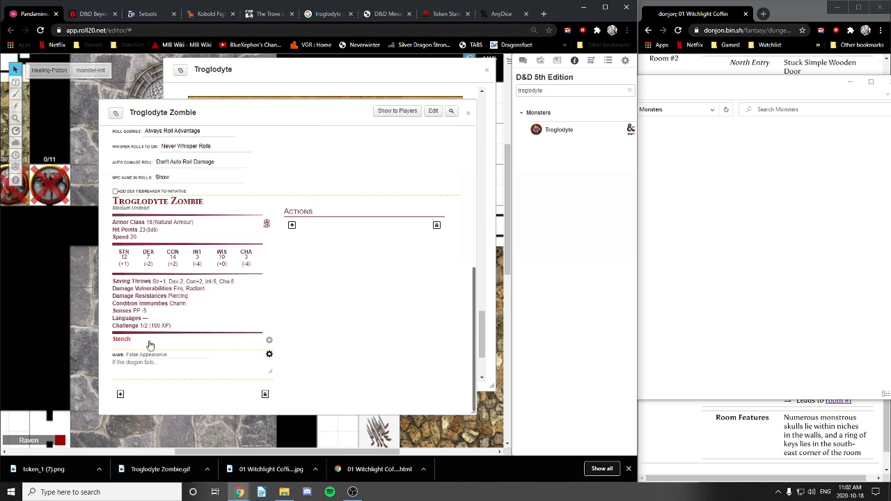
# Step: Paste the Stench DC 12 Constitution poison text from the Troglodyte handout into the trait's description
pyautogui.click(269, 340)
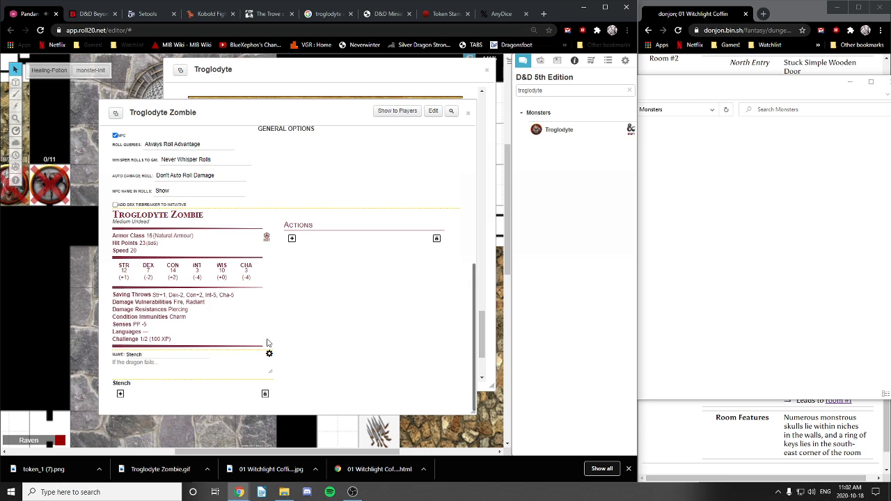
pyautogui.click(142, 364)
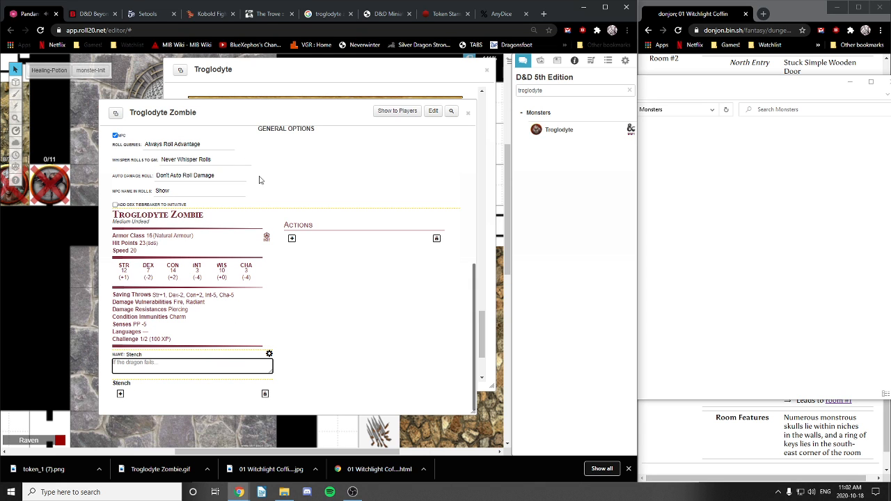
pyautogui.click(350, 75)
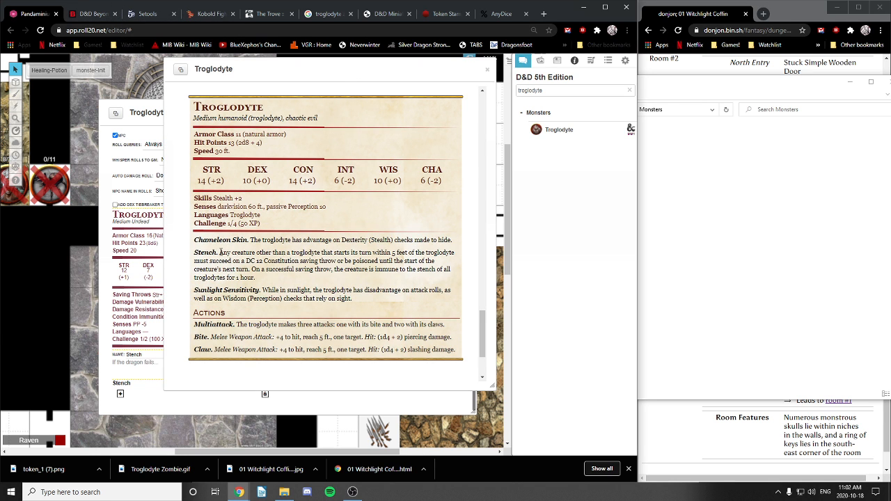
pyautogui.moveTo(220, 252); pyautogui.dragTo(265, 283)
pyautogui.hotkey('ctrl', 'c')
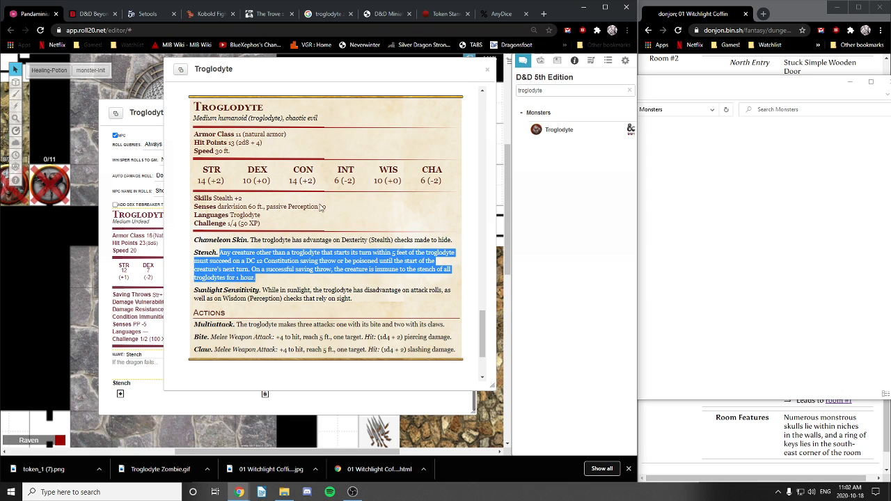
pyautogui.click(139, 365)
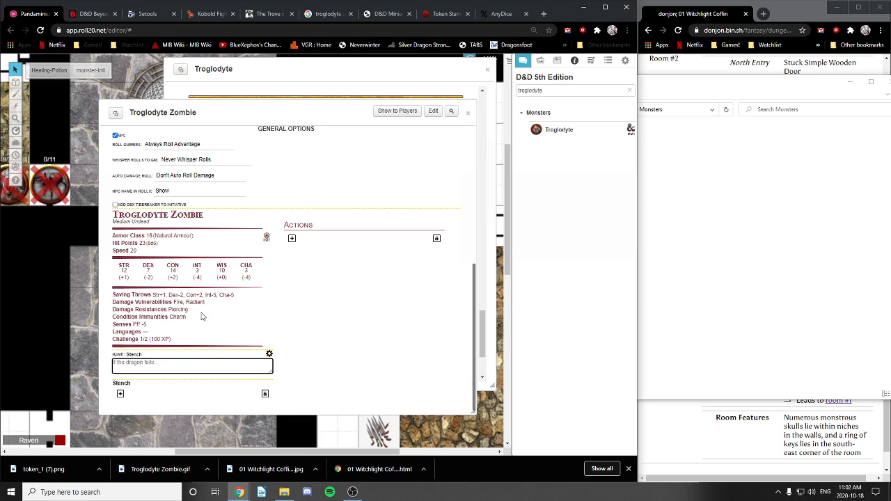
pyautogui.hotkey('ctrl', 'v')
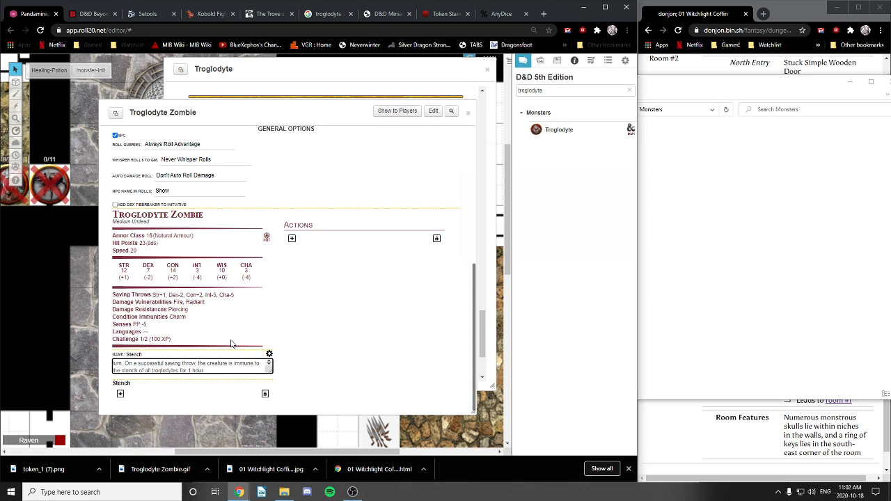
pyautogui.press('Return')
pyautogui.press('BackSpace')
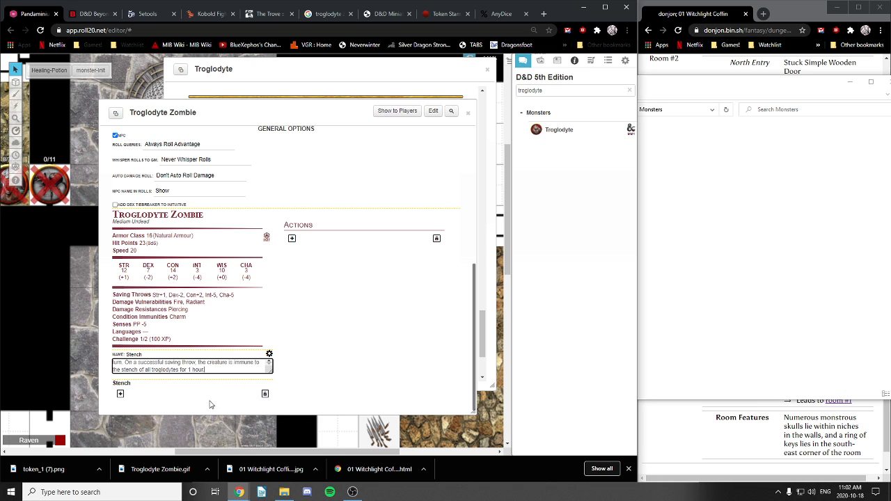
pyautogui.click(119, 394)
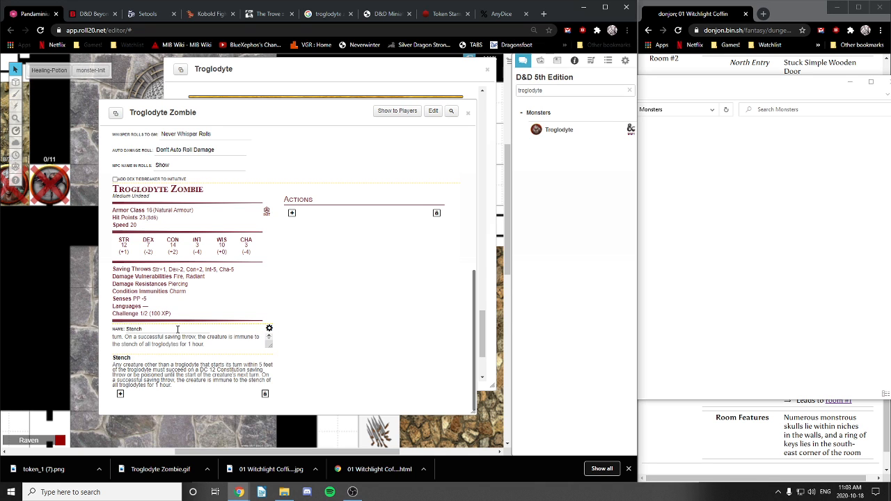
pyautogui.click(228, 62)
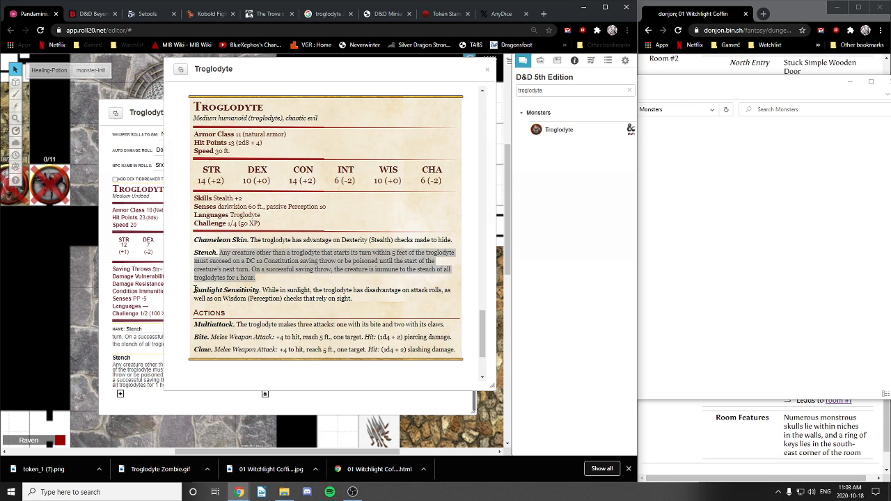
# Step: Replace the trait name Stench with Sunlight Sensitivity, copied from the Troglodyte handout
pyautogui.moveTo(195, 289); pyautogui.dragTo(259, 289)
pyautogui.hotkey('ctrl', 'c')
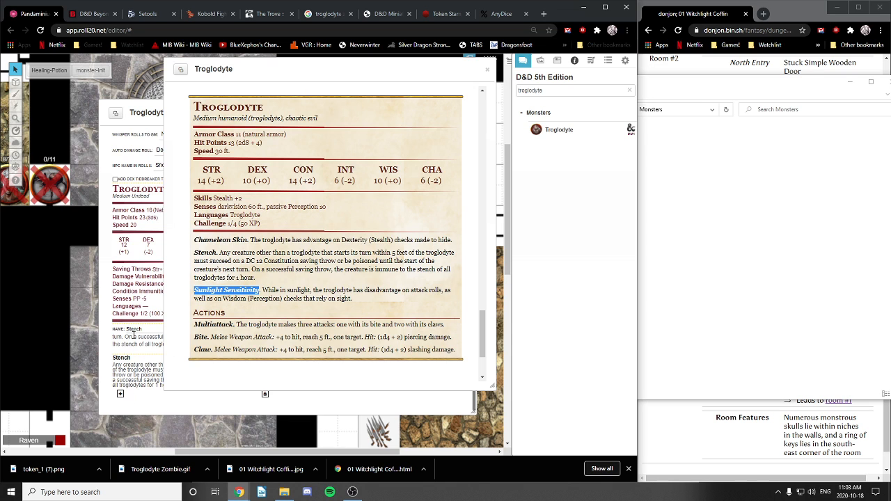
pyautogui.moveTo(151, 330); pyautogui.dragTo(120, 332)
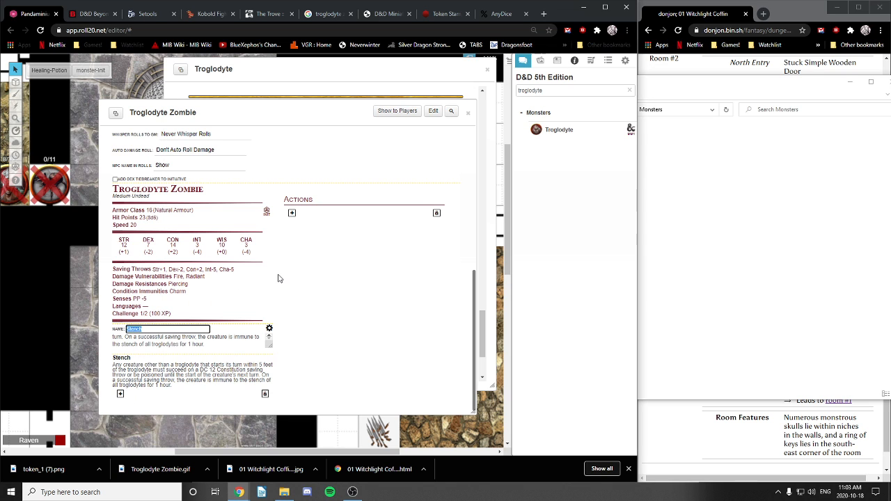
pyautogui.hotkey('ctrl', 'v')
# Step: Paste the sunlight attack-disadvantage text into the trait's description and close its editing fields
pyautogui.click(275, 77)
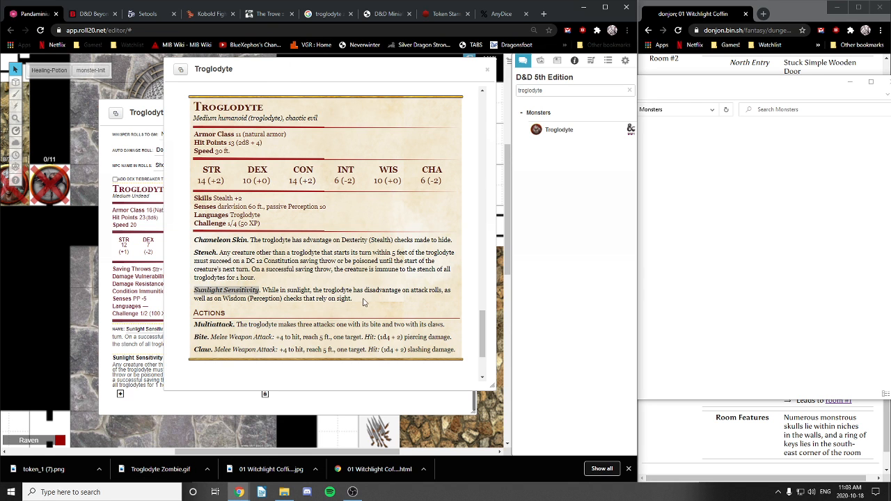
pyautogui.moveTo(360, 302); pyautogui.dragTo(263, 291)
pyautogui.hotkey('ctrl', 'c')
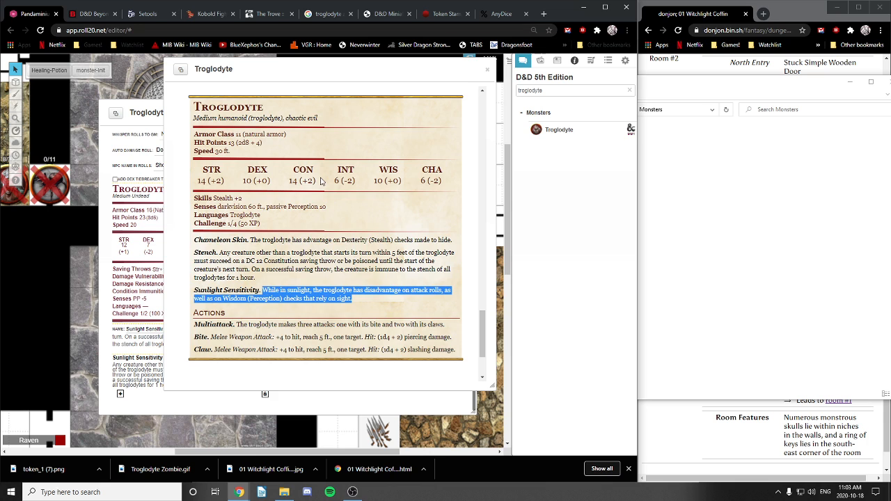
pyautogui.click(105, 330)
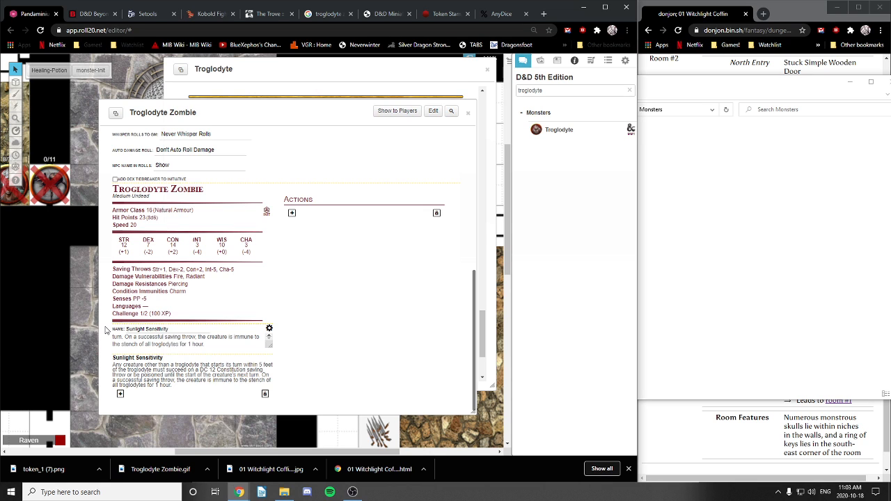
pyautogui.moveTo(212, 345); pyautogui.dragTo(54, 308)
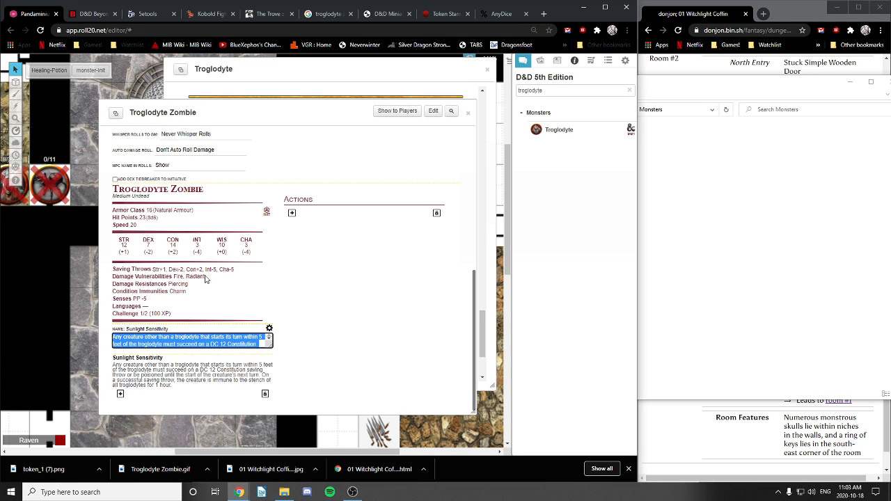
pyautogui.hotkey('ctrl', 'v')
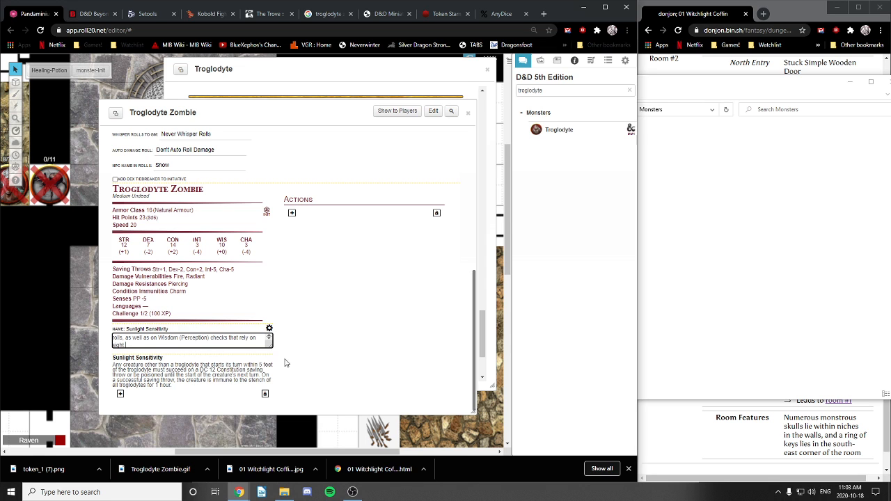
pyautogui.click(324, 365)
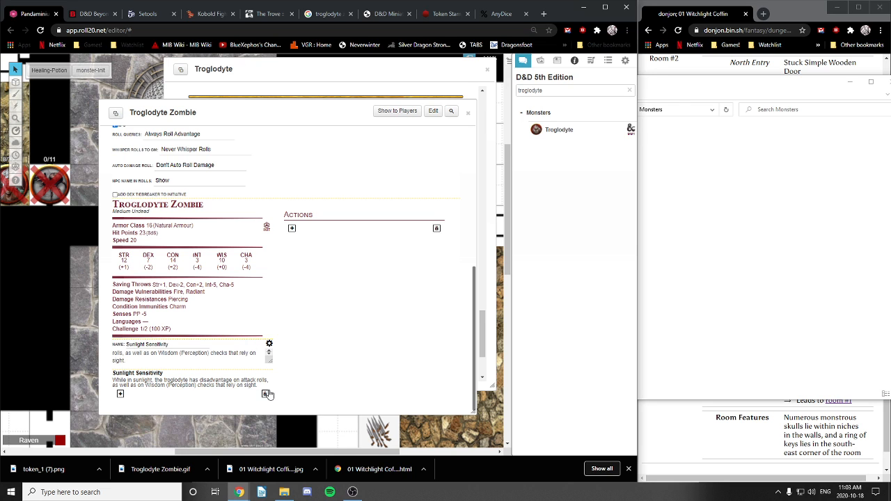
pyautogui.click(185, 345)
pyautogui.press('Return')
pyautogui.click(269, 344)
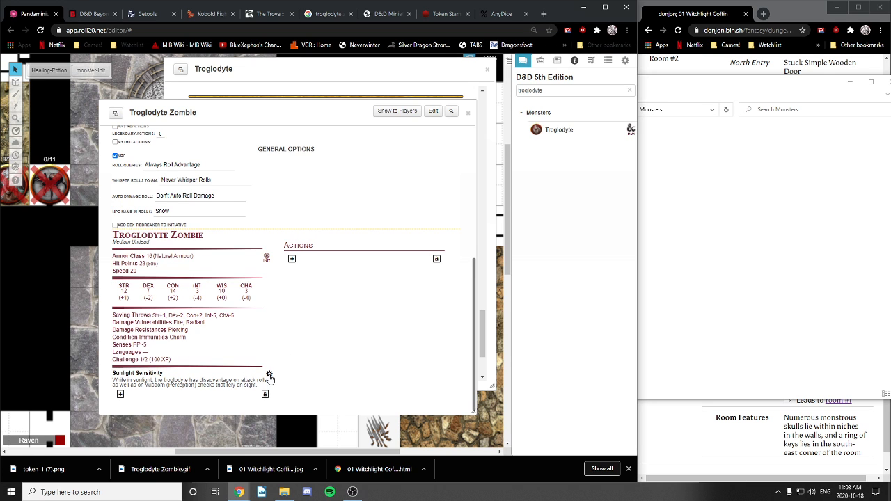
pyautogui.click(270, 374)
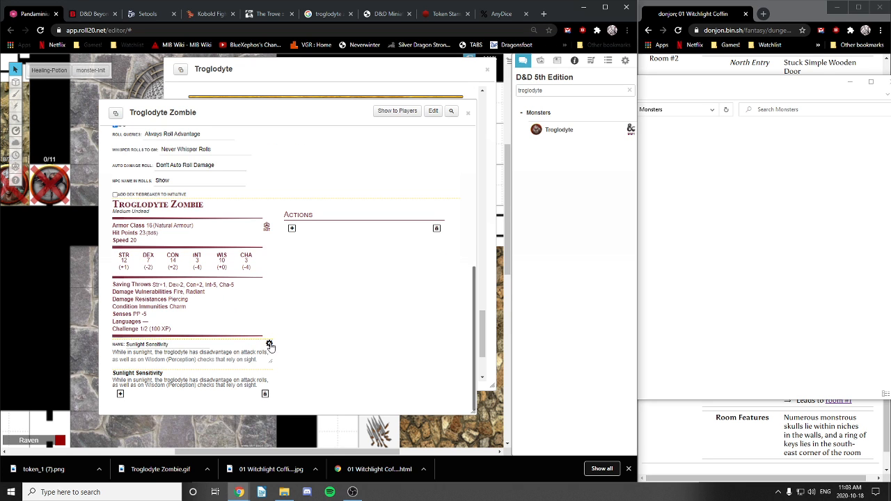
pyautogui.click(269, 346)
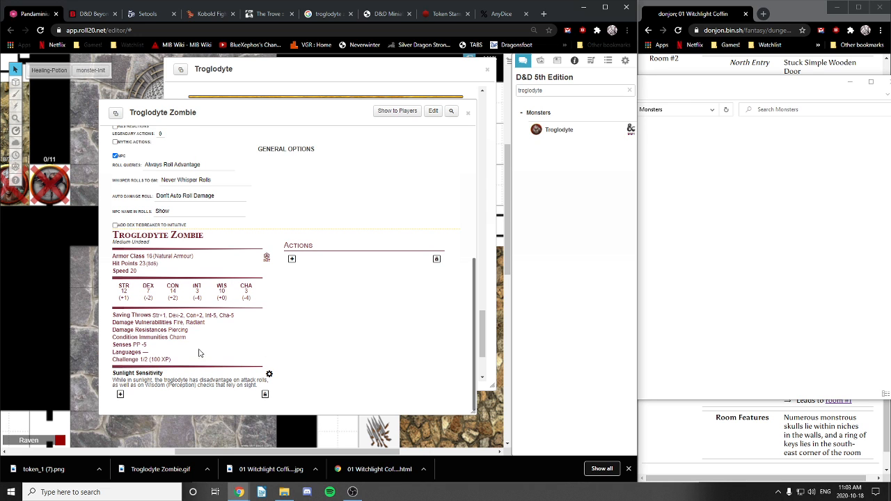
# Step: Add a new trait named Stench below Sunlight Sensitivity
pyautogui.click(120, 395)
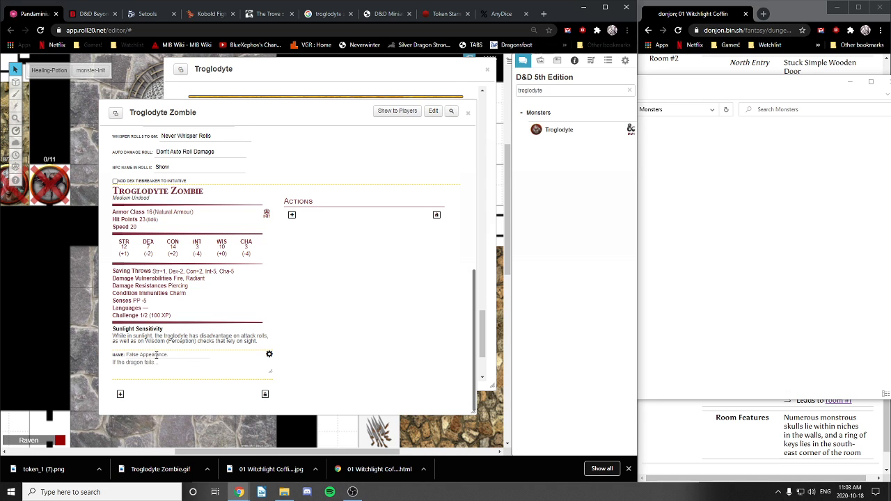
pyautogui.click(157, 355)
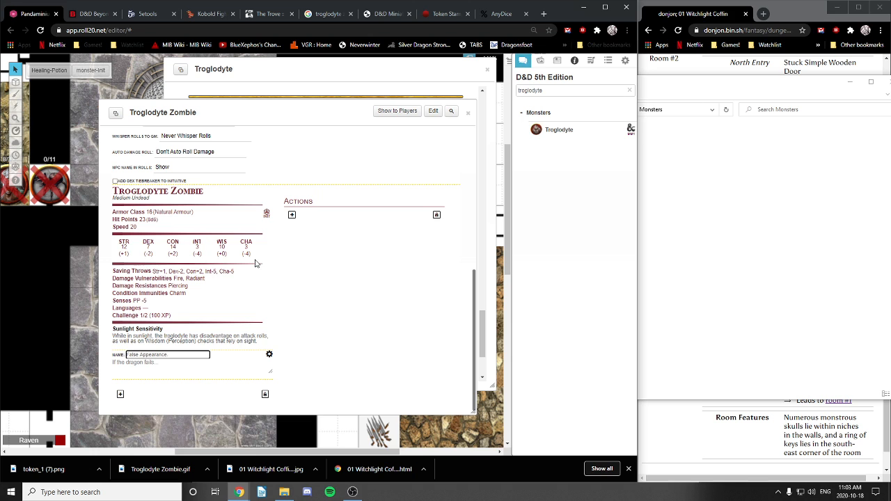
pyautogui.click(203, 72)
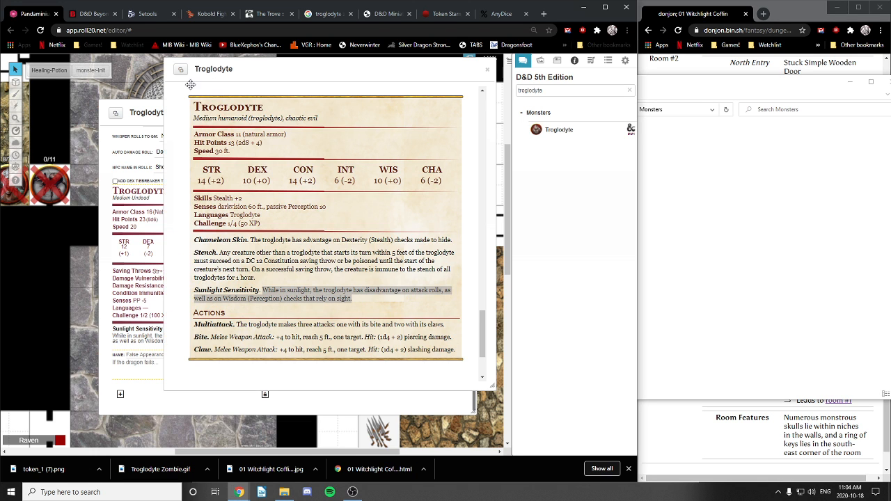
pyautogui.click(137, 356)
pyautogui.write('Stench')
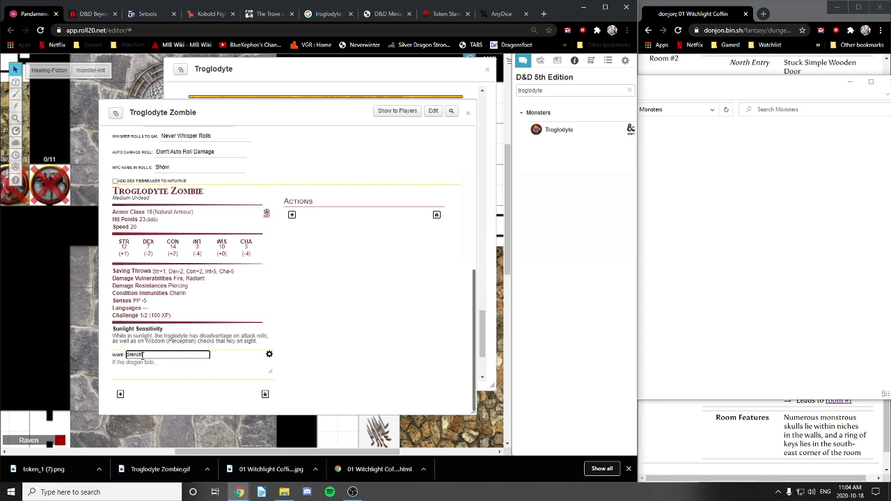
pyautogui.click(170, 362)
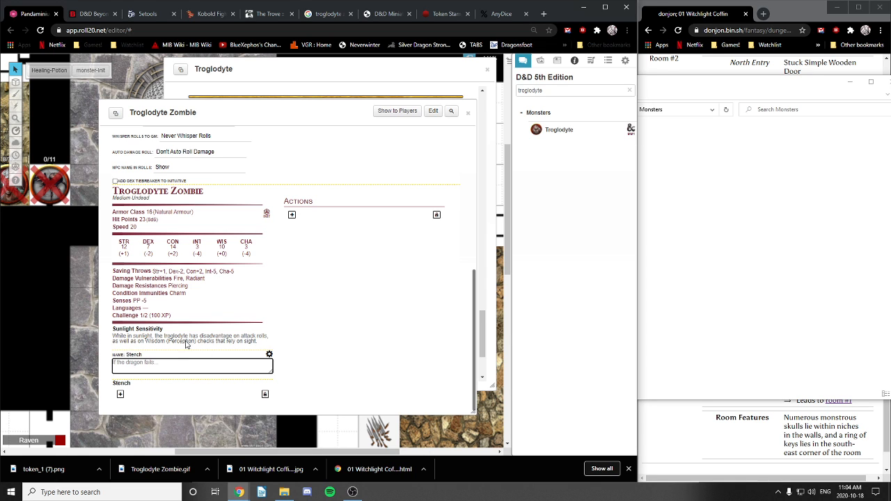
# Step: Paste the Stench DC 12 Constitution poison paragraph as its description and close editing
pyautogui.click(212, 65)
pyautogui.moveTo(256, 278); pyautogui.dragTo(220, 253)
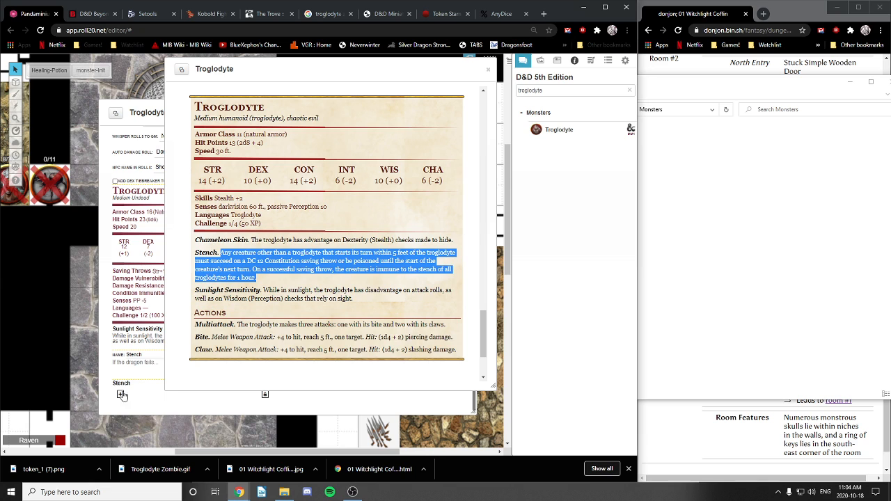
pyautogui.click(135, 367)
pyautogui.hotkey('ctrl', 'v')
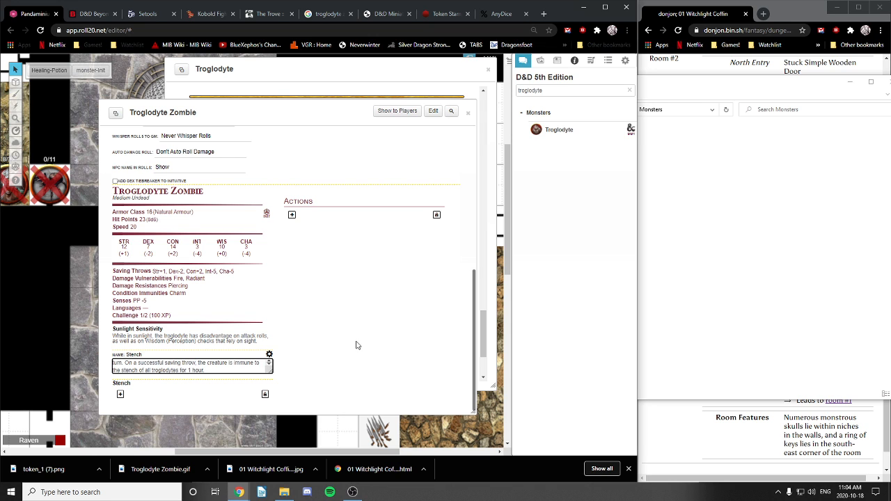
pyautogui.click(327, 366)
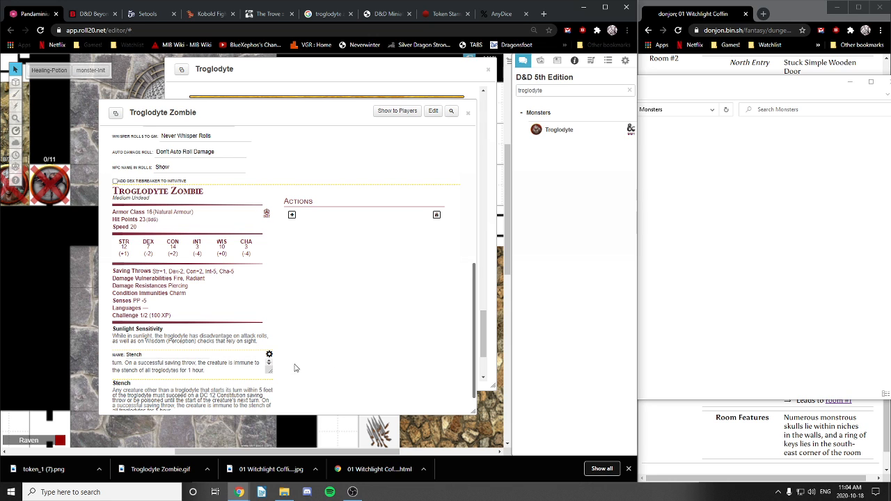
pyautogui.click(270, 355)
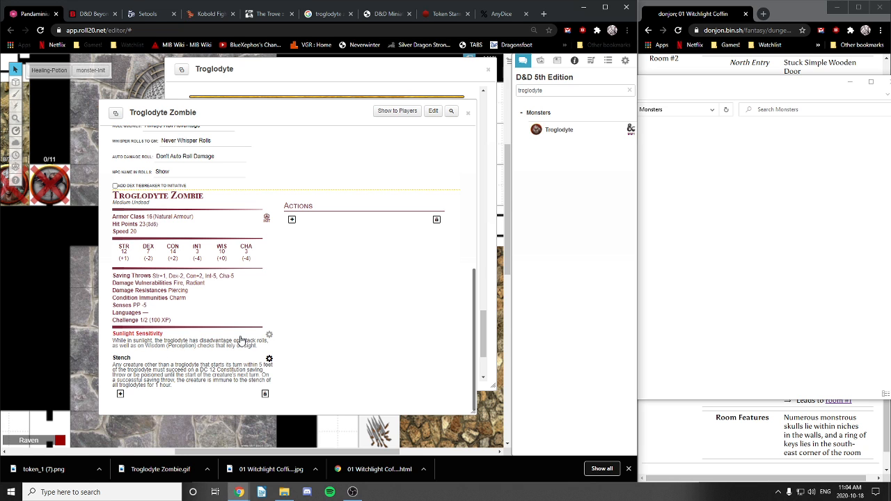
# Step: Unlock the traits, drag Sunlight Sensitivity below Stench, and lock the order again
pyautogui.click(268, 335)
pyautogui.scroll(-1, 314, 342)
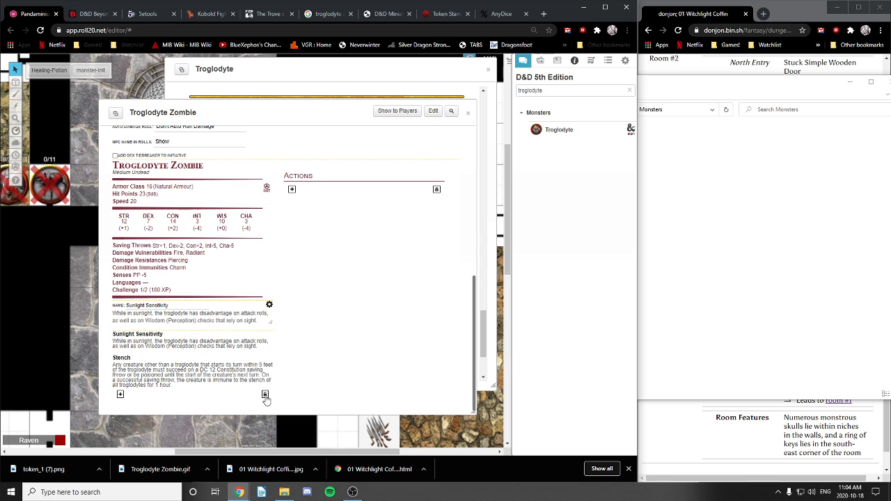
pyautogui.click(265, 395)
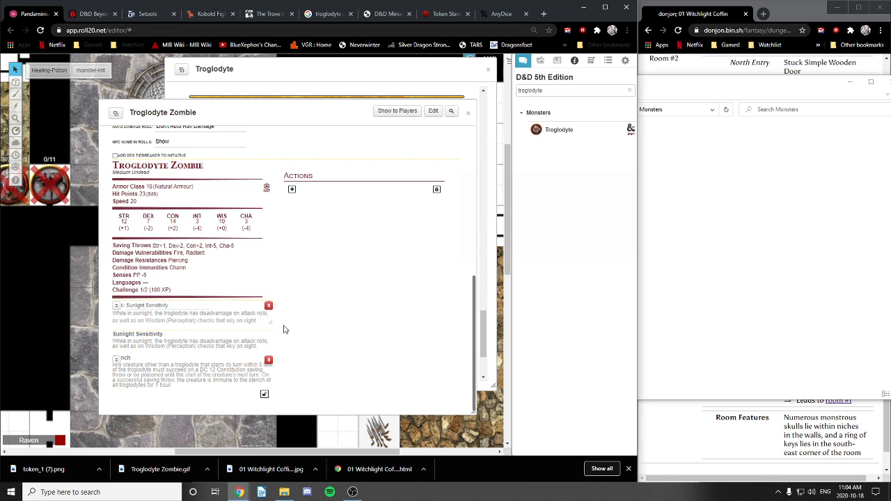
pyautogui.moveTo(116, 306); pyautogui.dragTo(252, 348)
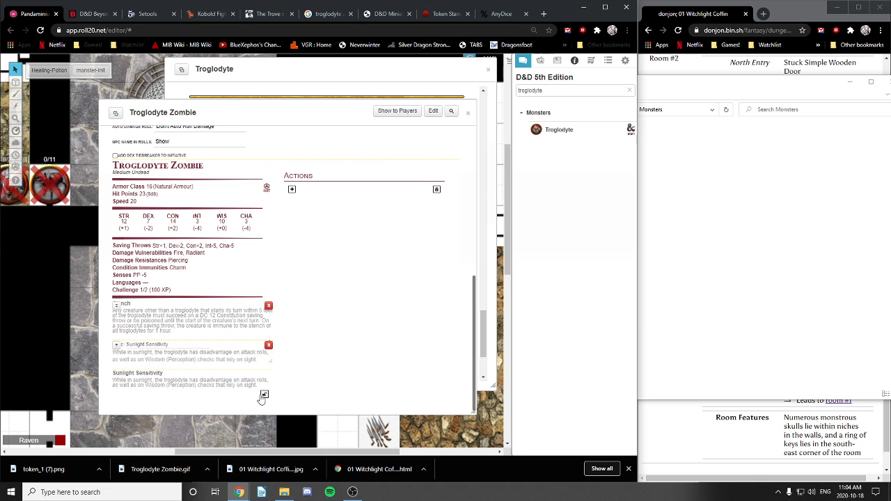
pyautogui.click(265, 393)
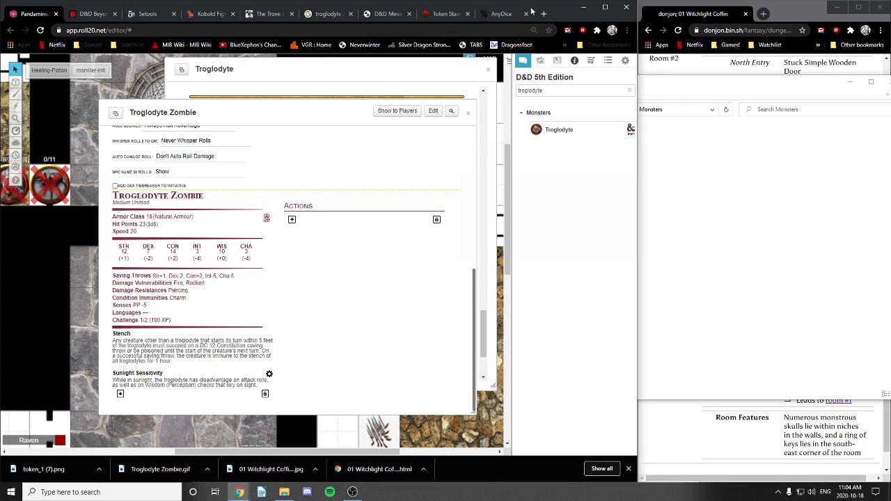
# Step: Search the journal for 'zom', open the Zombie entry, and close the Troglodyte stat block
pyautogui.doubleClick(544, 90)
pyautogui.write('zombie')
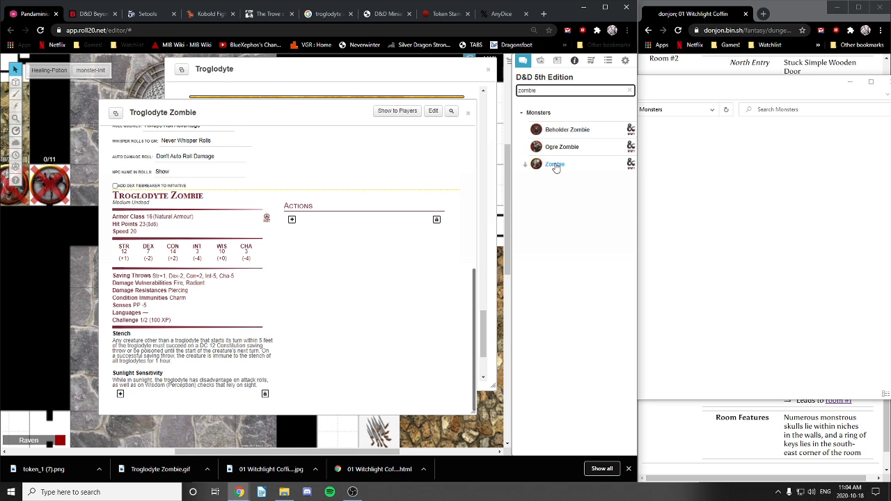
pyautogui.click(555, 164)
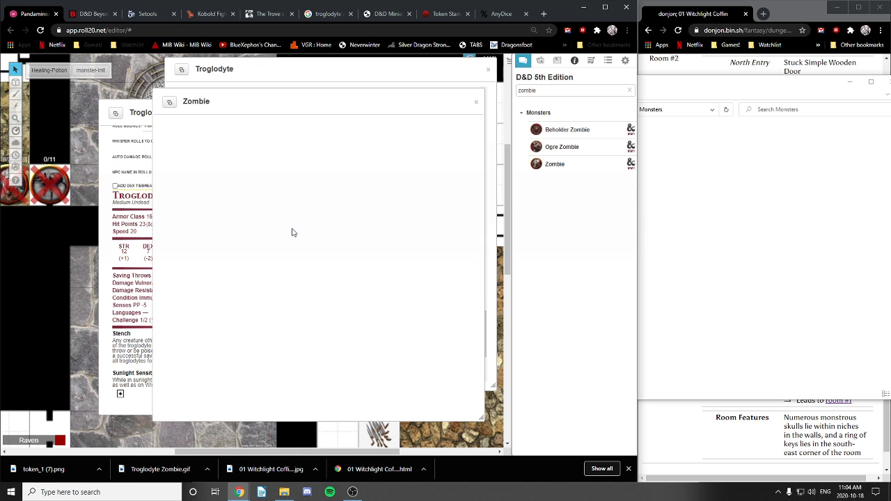
pyautogui.click(490, 75)
pyautogui.moveTo(294, 101); pyautogui.dragTo(294, 75)
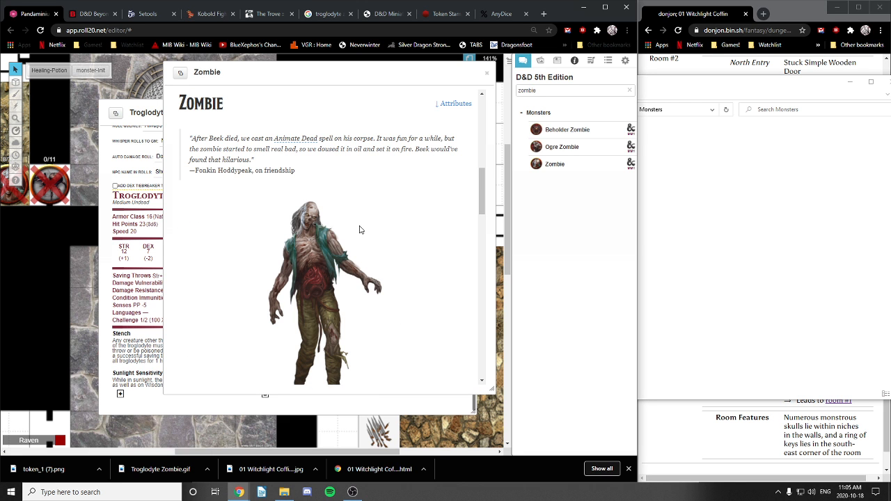
pyautogui.scroll(-10, 358, 229)
pyautogui.scroll(1, 347, 241)
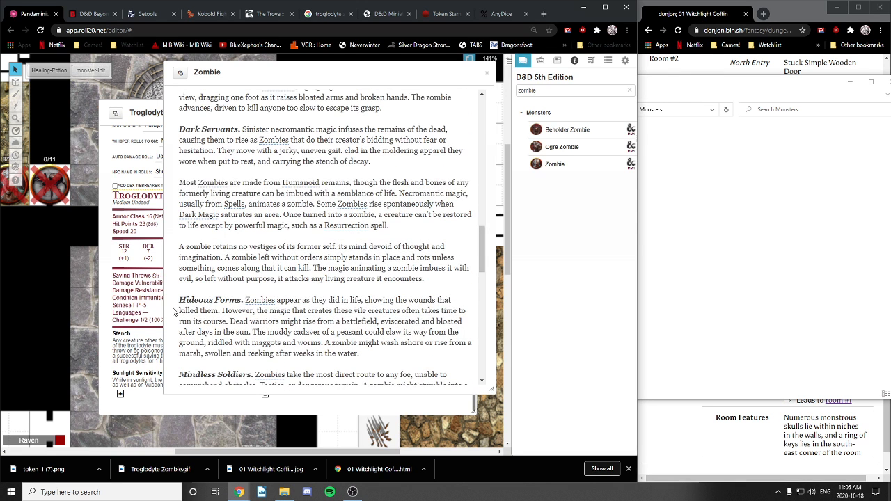
pyautogui.scroll(-3, 327, 243)
pyautogui.scroll(-5, 311, 245)
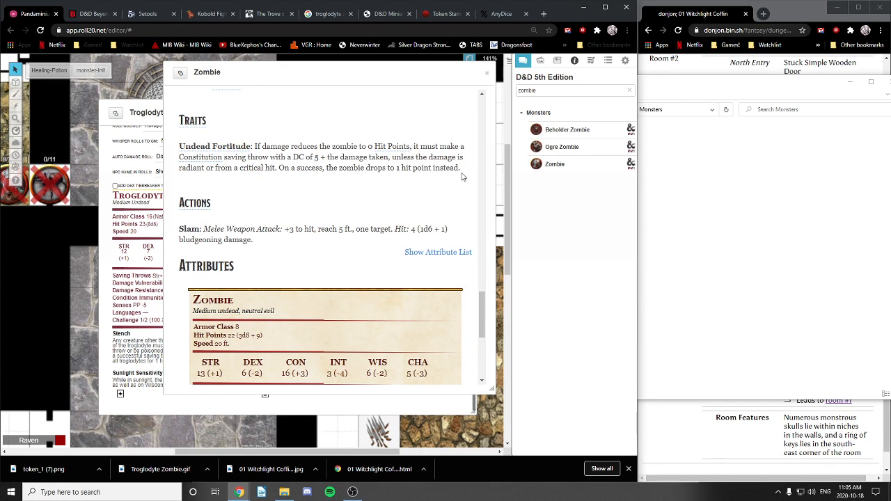
# Step: Rename the new trait Undead Fortitude and paste in the Zombie's Undead Fortitude description
pyautogui.click(162, 370)
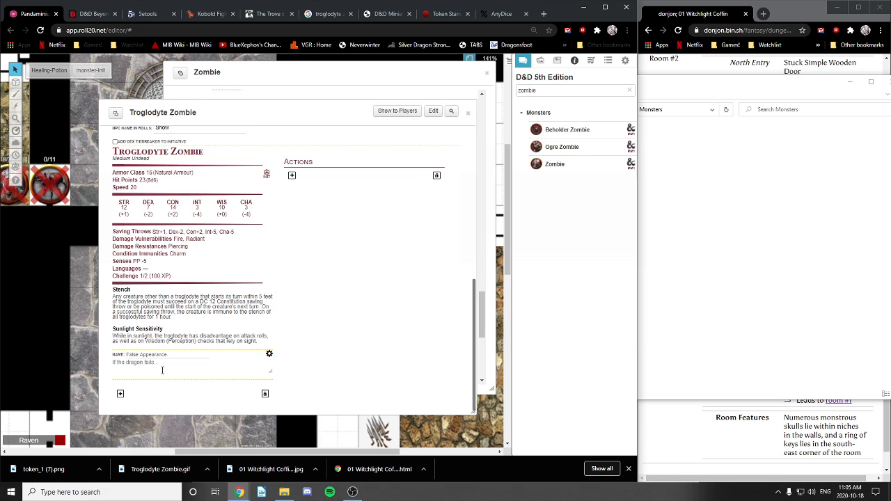
pyautogui.click(158, 355)
pyautogui.hotkey('ctrl', 'a')
pyautogui.write('Undead Fortitude')
pyautogui.click(383, 73)
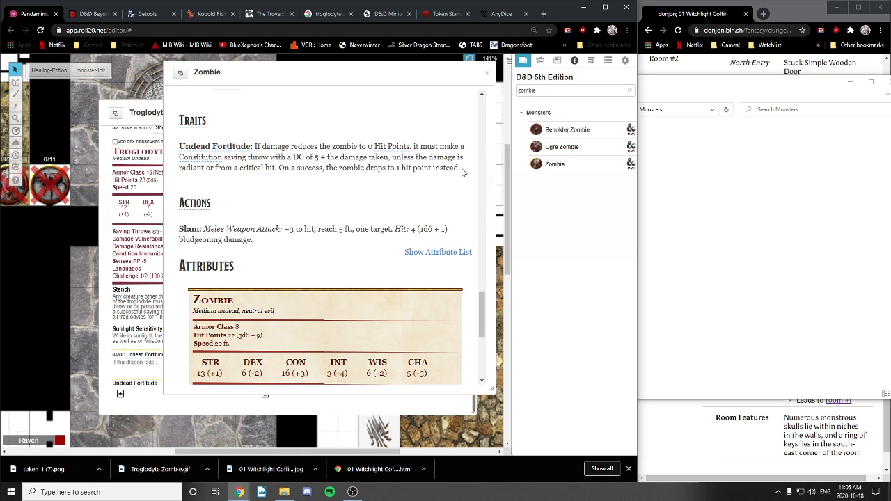
pyautogui.moveTo(470, 174); pyautogui.dragTo(254, 148)
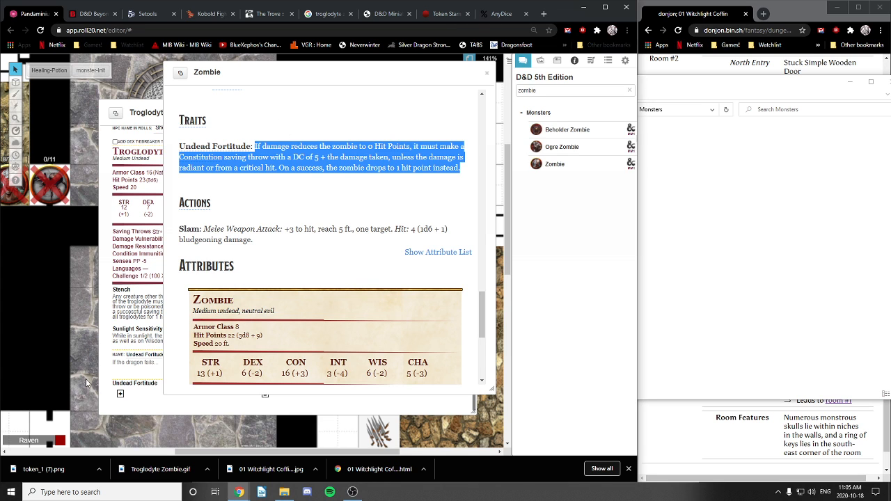
pyautogui.click(147, 362)
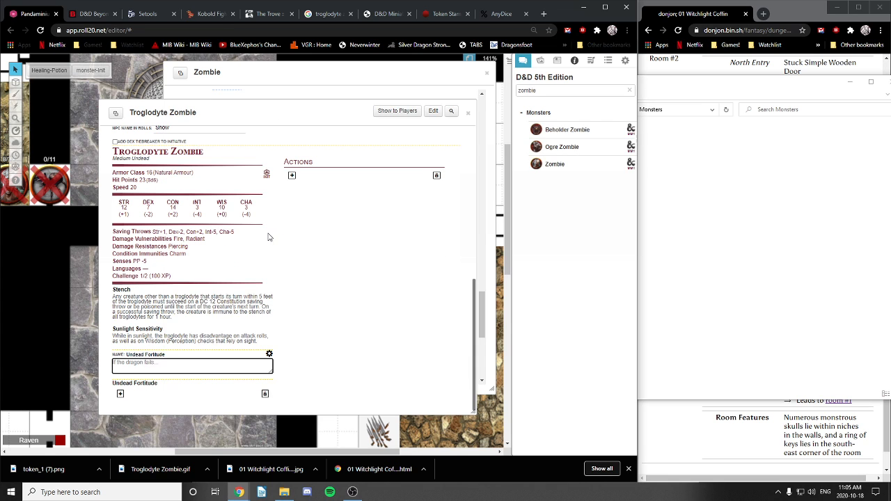
pyautogui.write('If damage reduces the zombie to 0 hit points, it must make a Constitution saving throw with a DC of 5 + the damage taken, unless the damage is radiant or from a critical hit. On a success, the zombie drops to 1 hit point instead.')
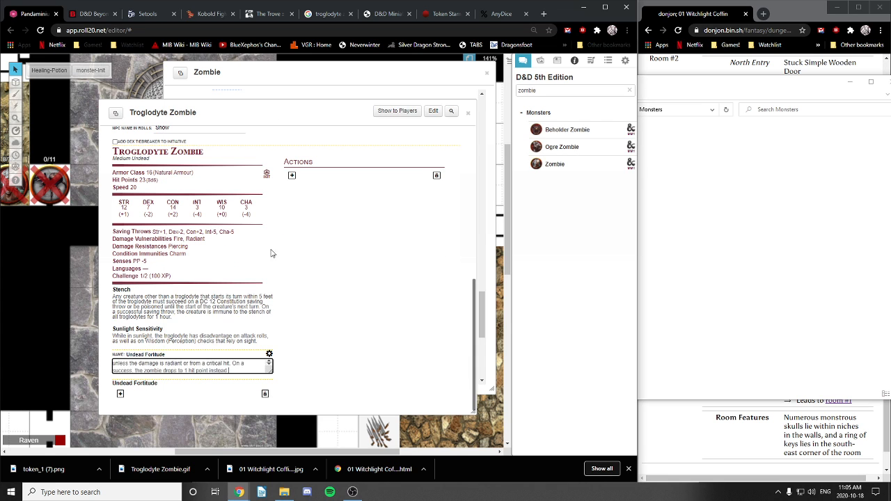
pyautogui.click(270, 356)
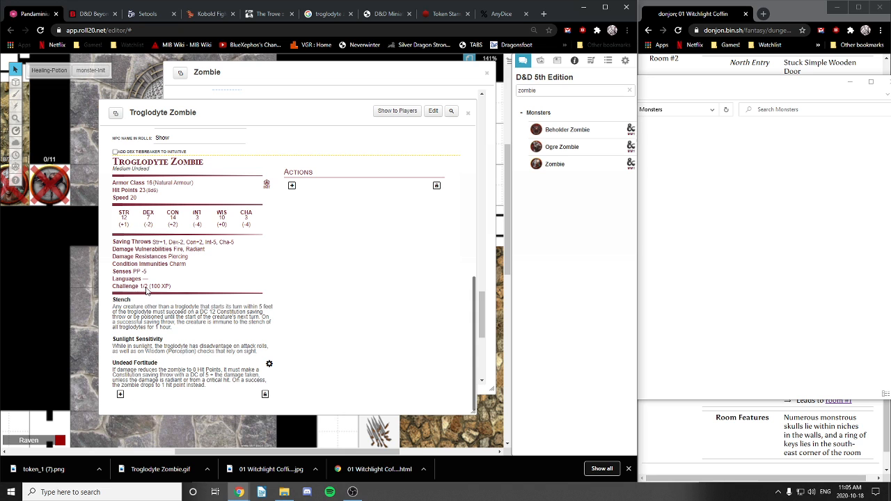
pyautogui.click(433, 110)
pyautogui.scroll(-1, 278, 259)
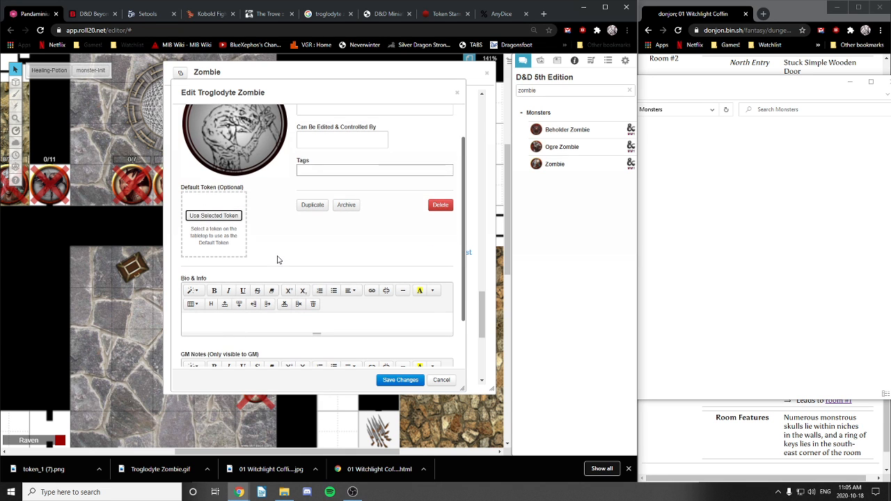
pyautogui.scroll(-1, 277, 260)
pyautogui.scroll(3, 294, 194)
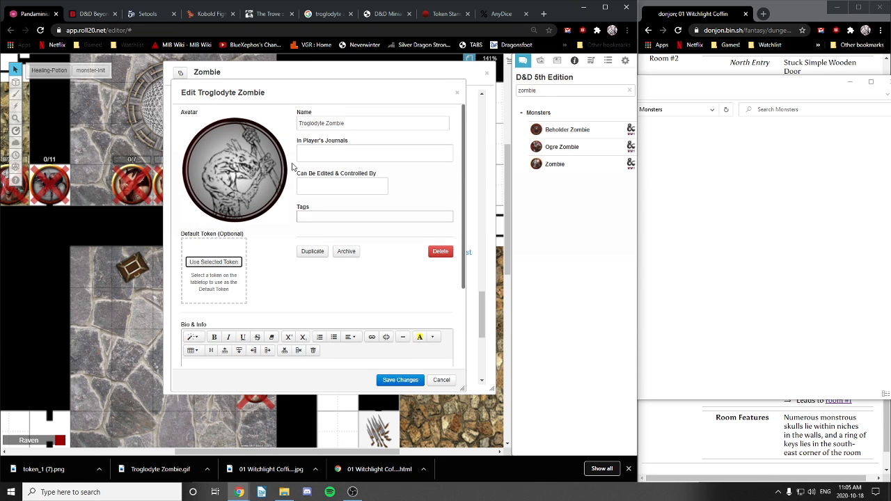
pyautogui.scroll(-2, 288, 185)
pyautogui.scroll(3, 302, 201)
pyautogui.scroll(-2, 292, 207)
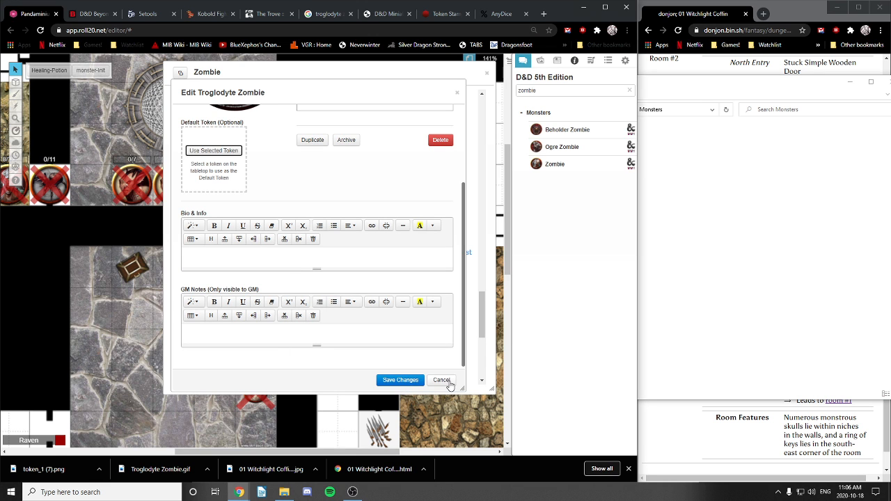
pyautogui.click(457, 93)
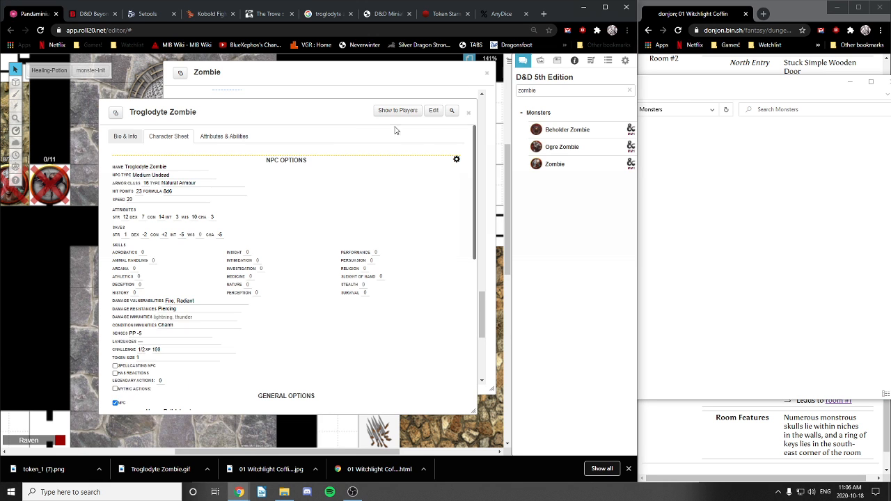
# Step: Set the Troglodyte Zombie's challenge rating to 1/4 (50 XP)
pyautogui.scroll(-5, 209, 223)
pyautogui.scroll(4, 202, 254)
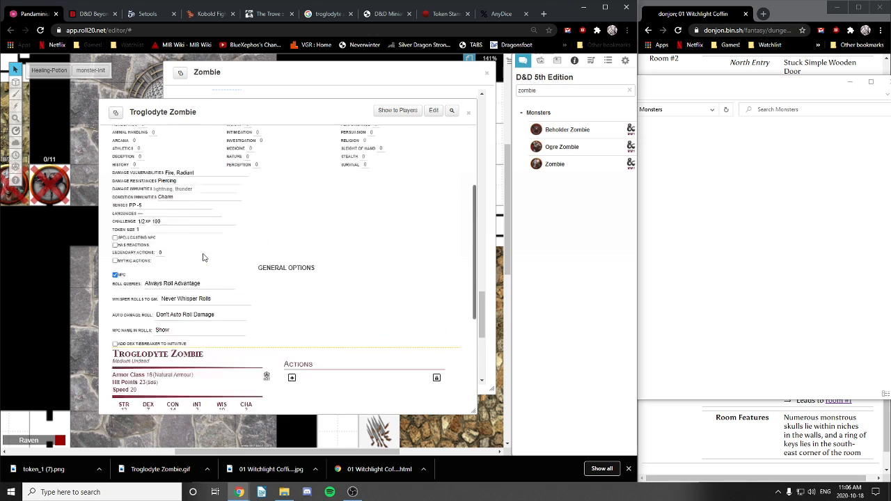
pyautogui.click(143, 261)
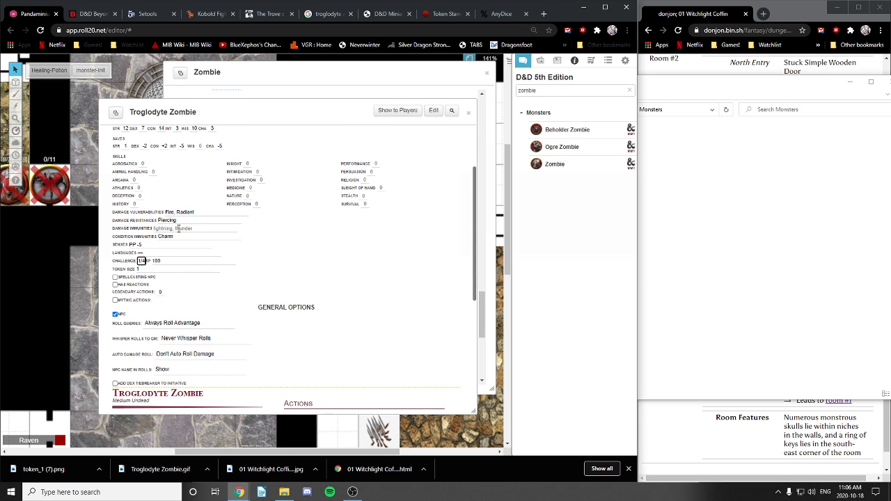
pyautogui.write('1/4')
pyautogui.click(304, 276)
pyautogui.click(292, 75)
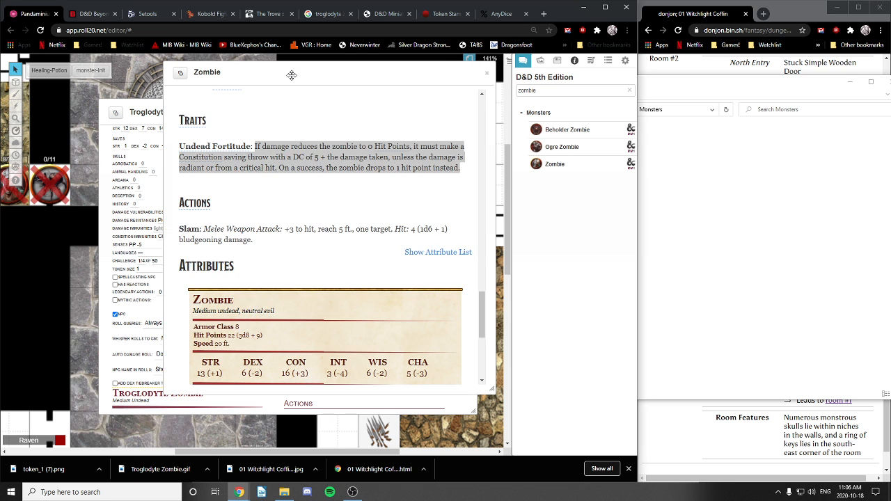
pyautogui.scroll(-5, 313, 228)
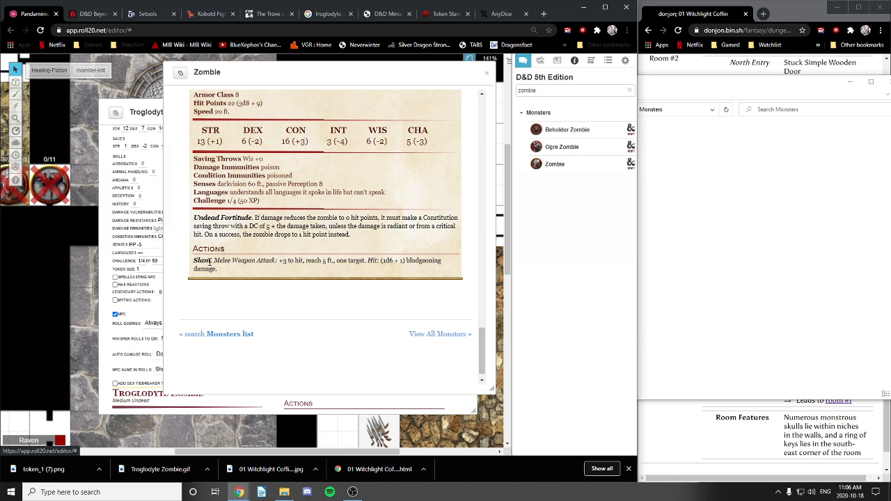
# Step: Add a Slam action to the sheet and mark it as an attack
pyautogui.moveTo(297, 74); pyautogui.dragTo(263, 113)
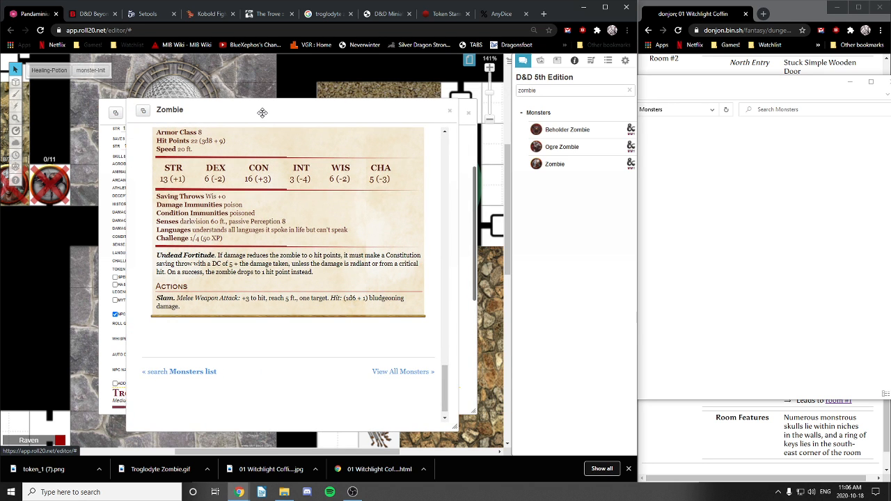
pyautogui.doubleClick(165, 298)
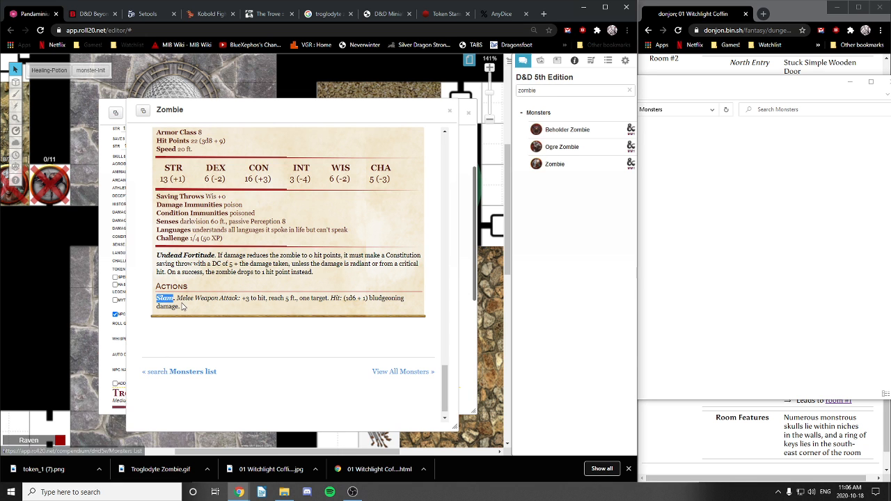
pyautogui.moveTo(302, 110); pyautogui.dragTo(446, 105)
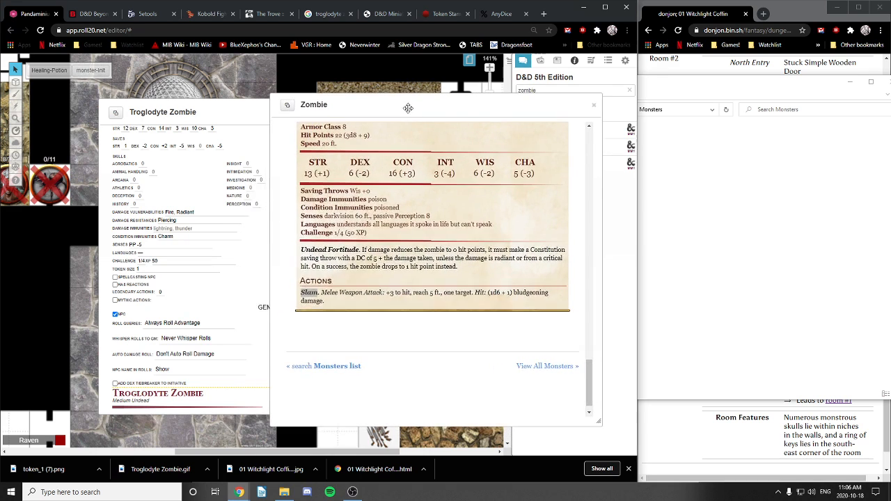
pyautogui.moveTo(215, 114); pyautogui.dragTo(127, 120)
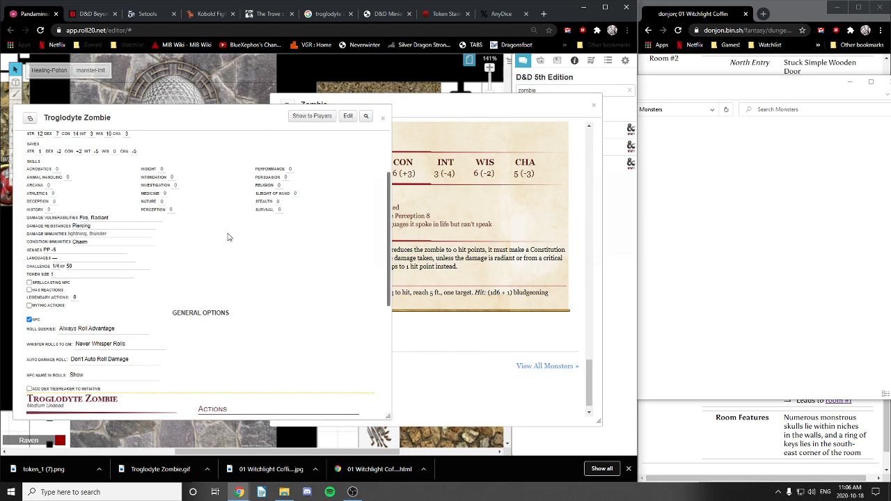
pyautogui.scroll(3, 225, 248)
pyautogui.scroll(-1, 222, 244)
pyautogui.scroll(-3, 223, 244)
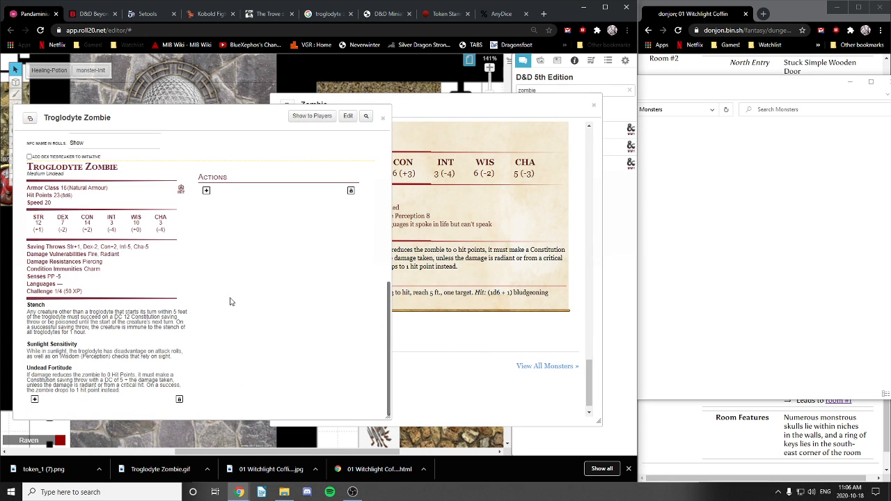
pyautogui.click(205, 192)
pyautogui.click(221, 191)
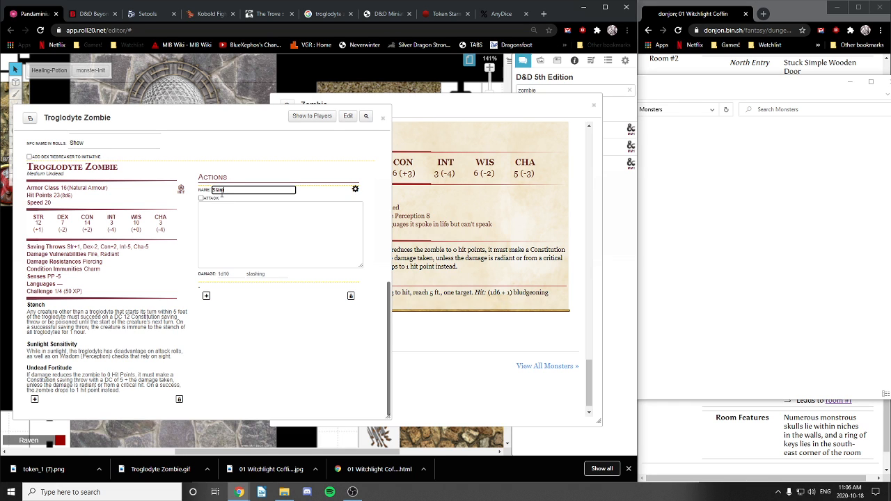
pyautogui.click(201, 198)
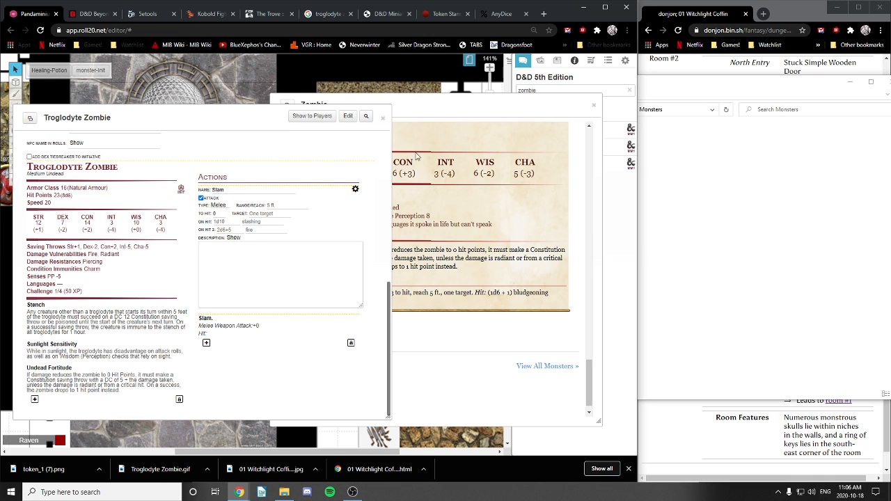
# Step: Give Slam +3 to hit and 1d6+1 Bludgeoning damage, then save the action
pyautogui.moveTo(428, 103); pyautogui.dragTo(461, 105)
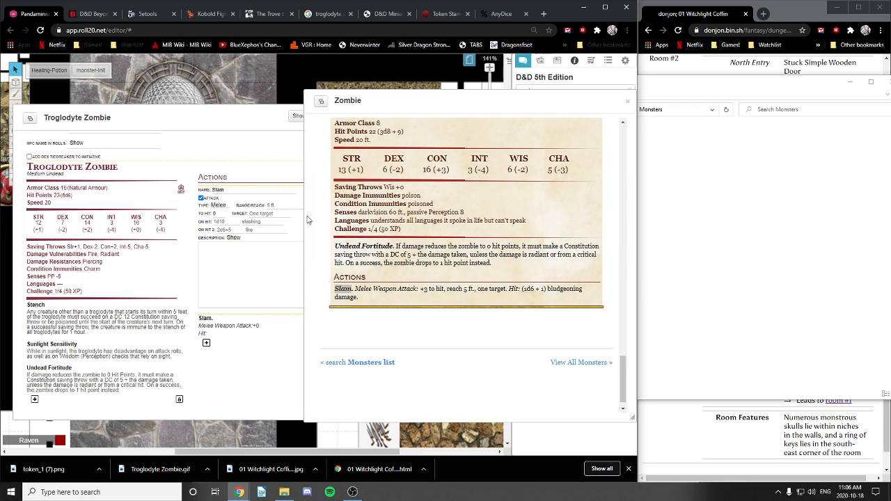
pyautogui.click(217, 213)
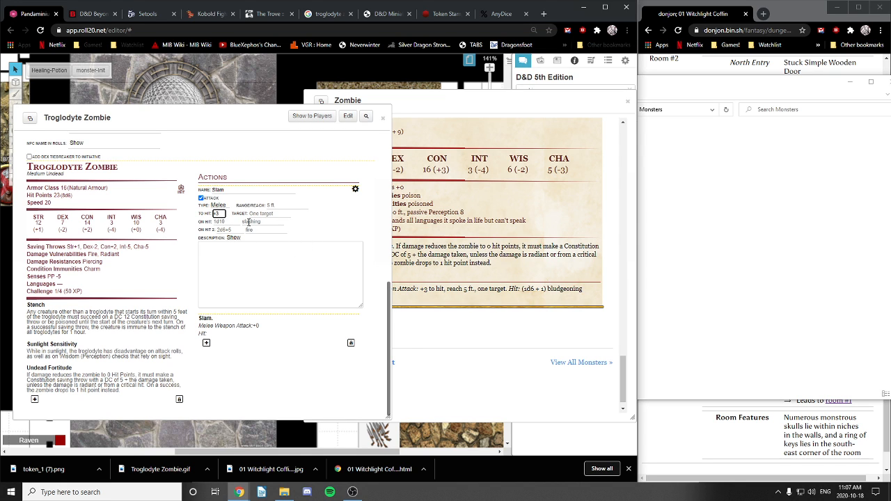
pyautogui.click(222, 221)
pyautogui.click(263, 221)
pyautogui.write('Bludgeoning')
pyautogui.click(284, 261)
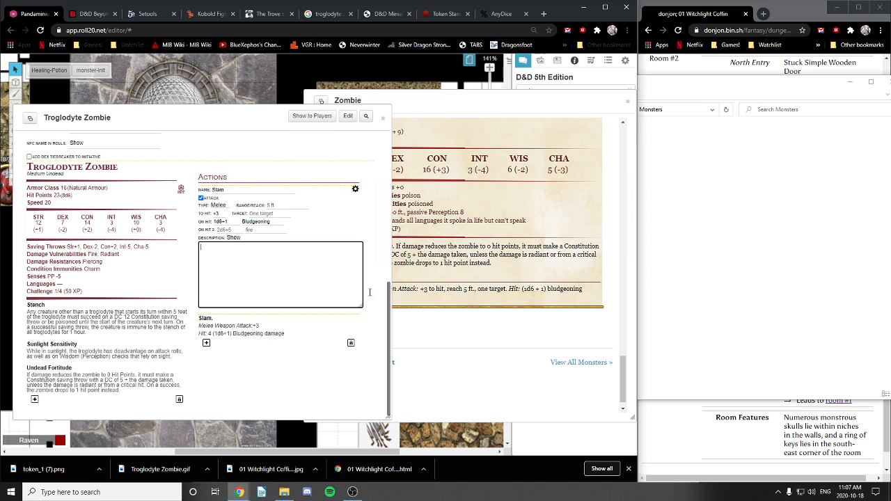
pyautogui.click(469, 324)
pyautogui.click(450, 98)
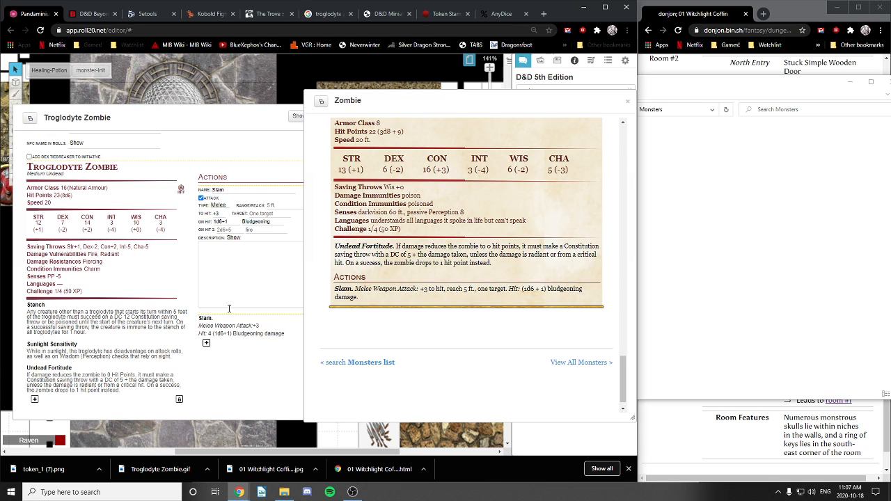
pyautogui.click(251, 381)
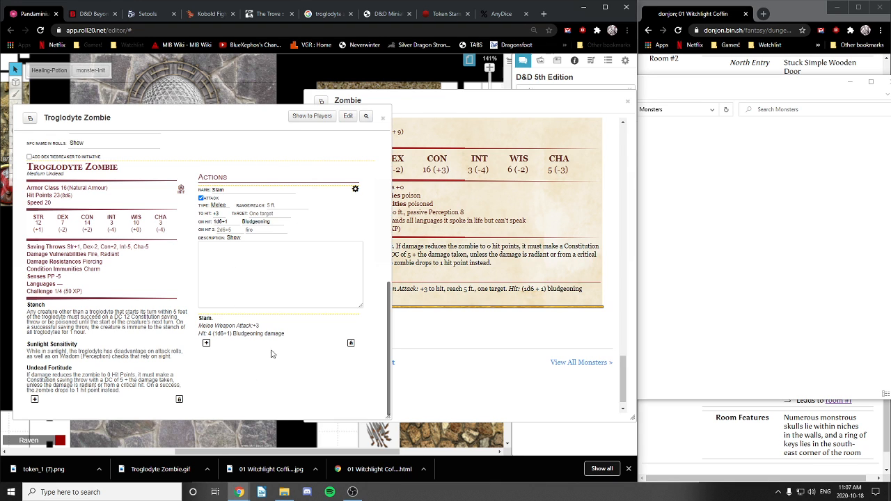
pyautogui.click(356, 191)
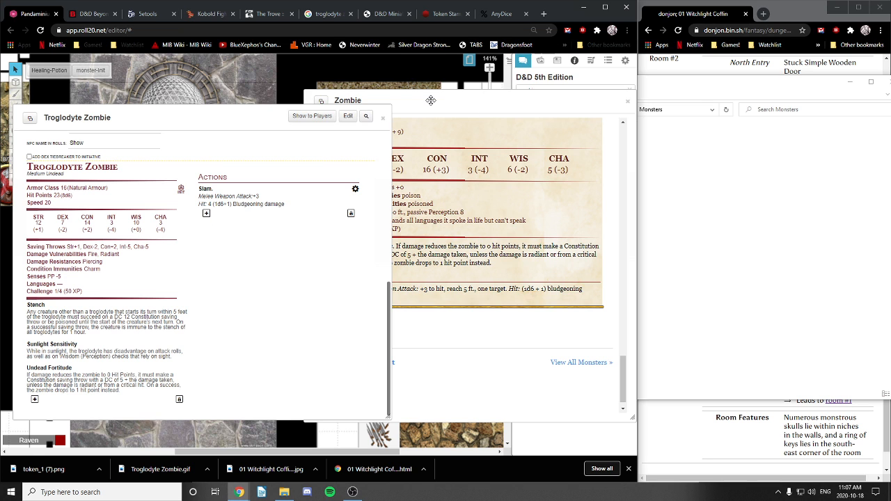
pyautogui.moveTo(431, 100); pyautogui.dragTo(313, 72)
# Step: Swap the Zombie entry for the Troglodyte compendium entry via a 'tr' search, sheet in front
pyautogui.click(510, 72)
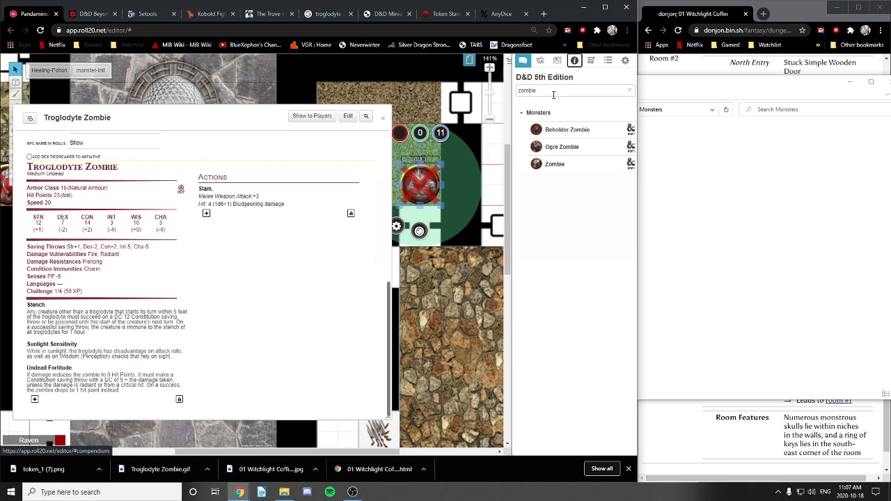
pyautogui.moveTo(552, 92); pyautogui.dragTo(512, 96)
pyautogui.write('trog')
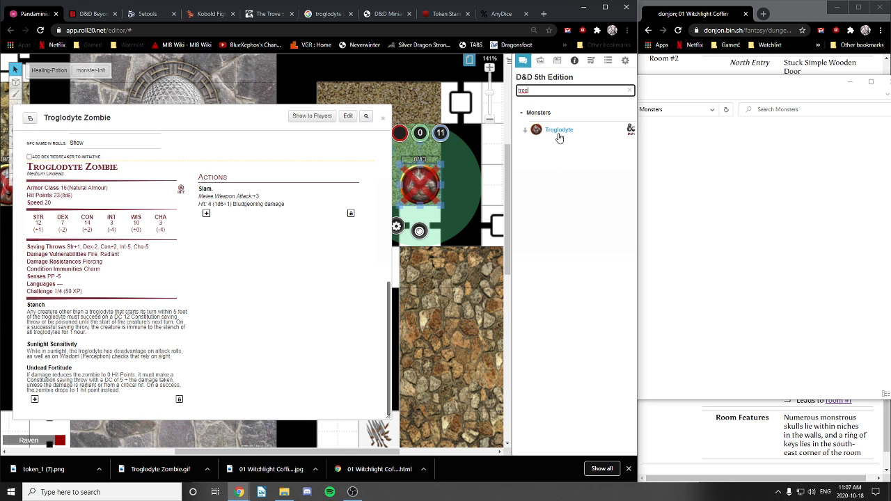
pyautogui.click(559, 129)
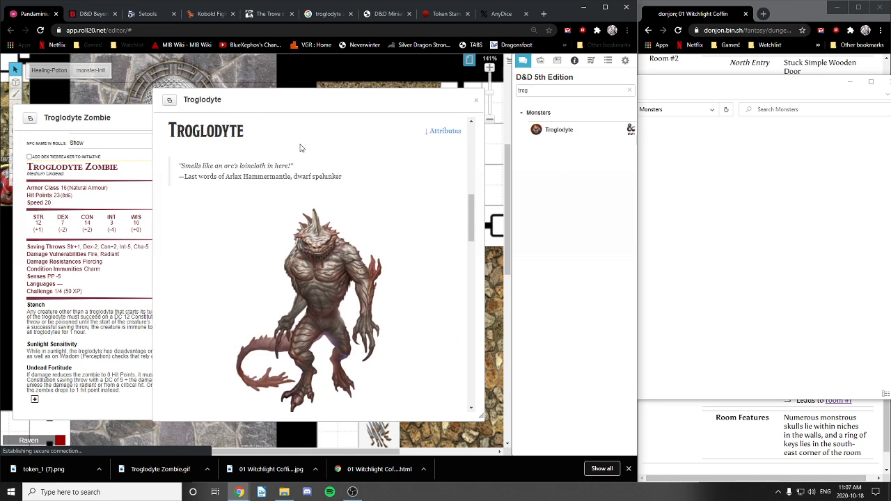
pyautogui.scroll(-15, 301, 148)
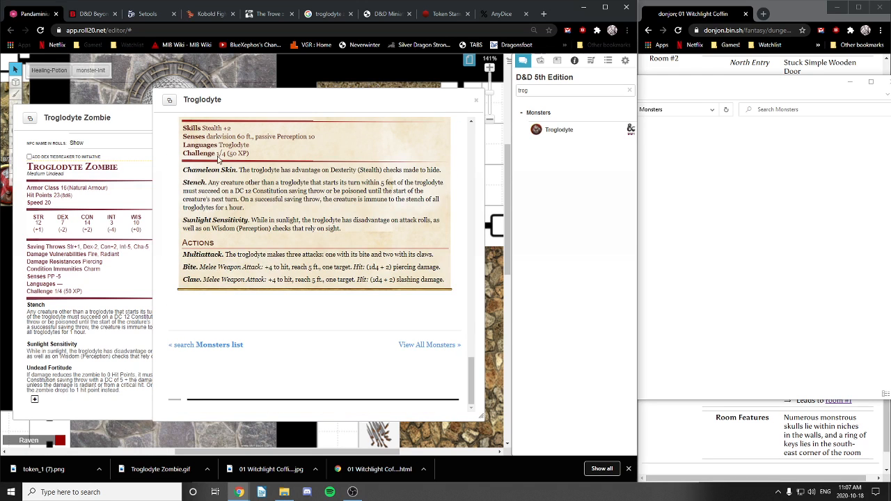
pyautogui.moveTo(253, 99); pyautogui.dragTo(395, 103)
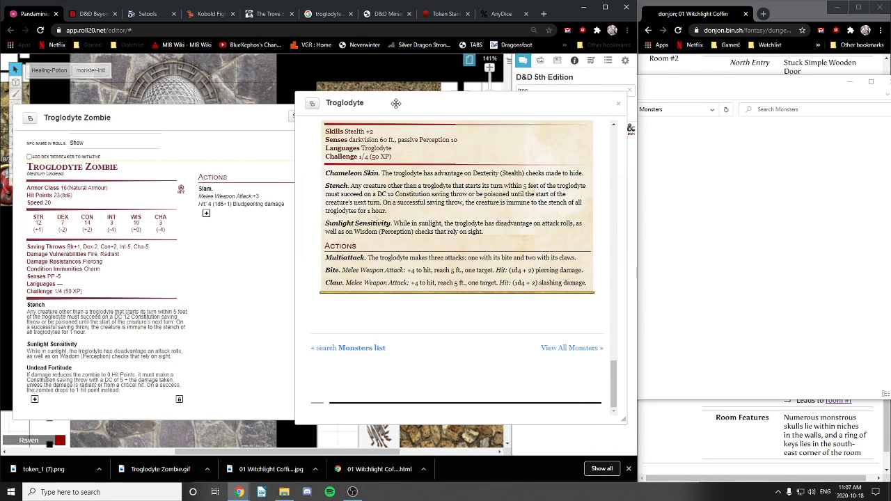
pyautogui.click(223, 116)
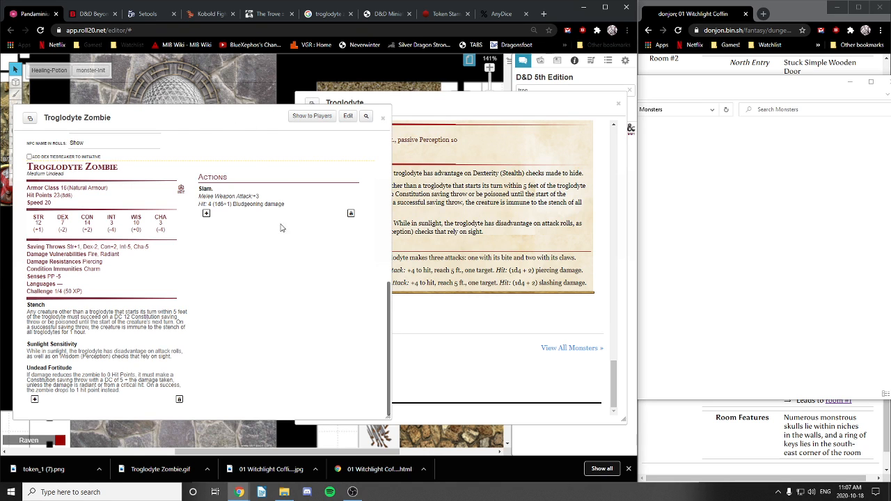
# Step: Add a new action named Multiattack below Slam
pyautogui.click(206, 214)
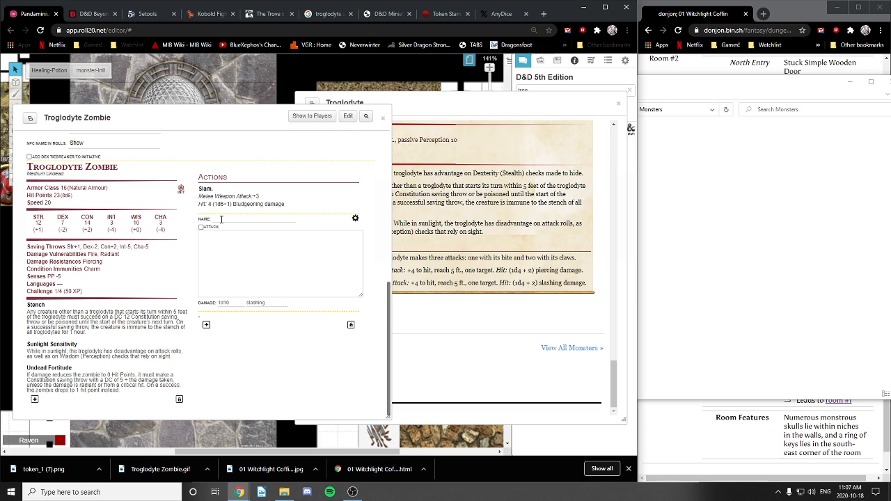
pyautogui.click(220, 219)
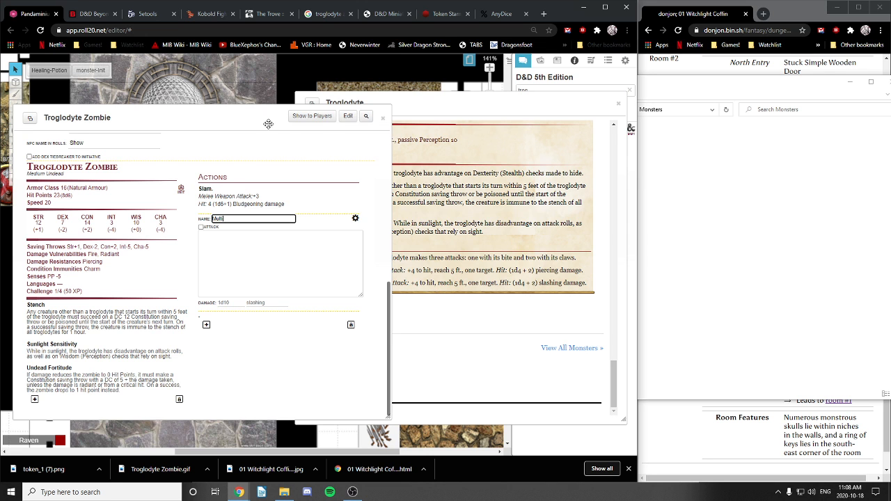
pyautogui.moveTo(264, 114); pyautogui.dragTo(289, 136)
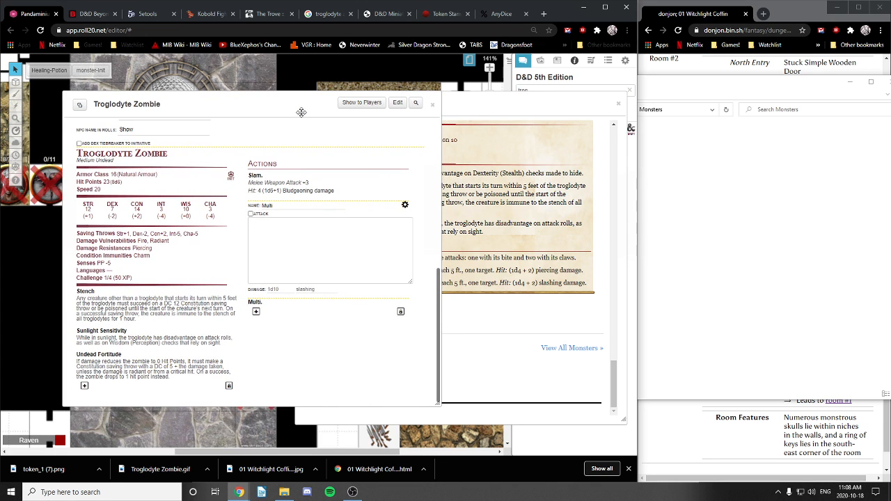
pyautogui.moveTo(485, 109); pyautogui.dragTo(531, 100)
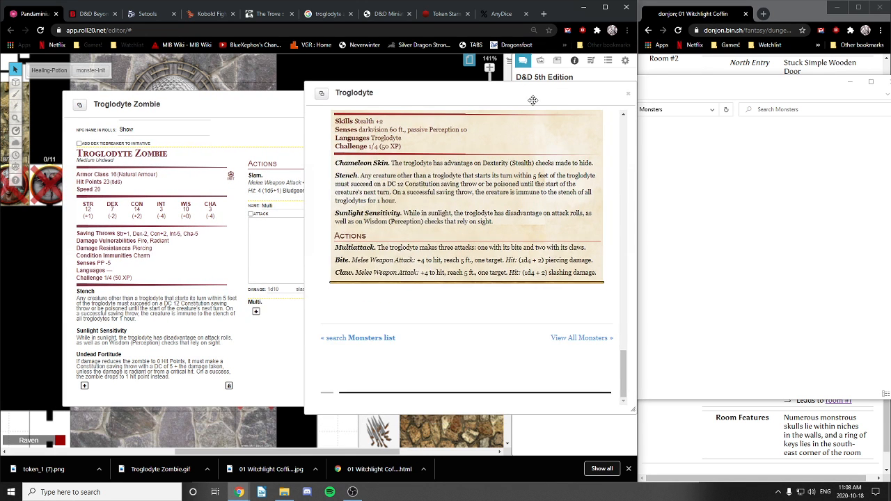
pyautogui.click(282, 206)
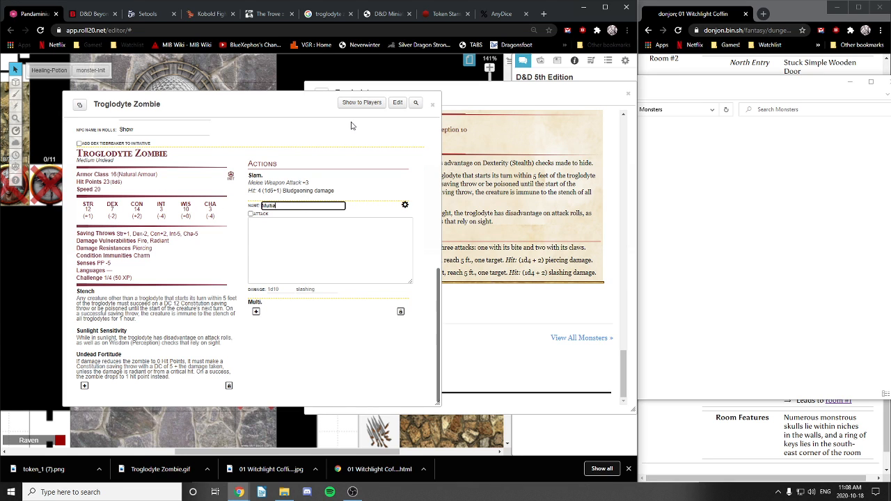
pyautogui.write('attack')
pyautogui.click(283, 230)
# Step: Copy the Troglodyte's three-attacks Multiattack sentence into the action's description and close it
pyautogui.click(480, 93)
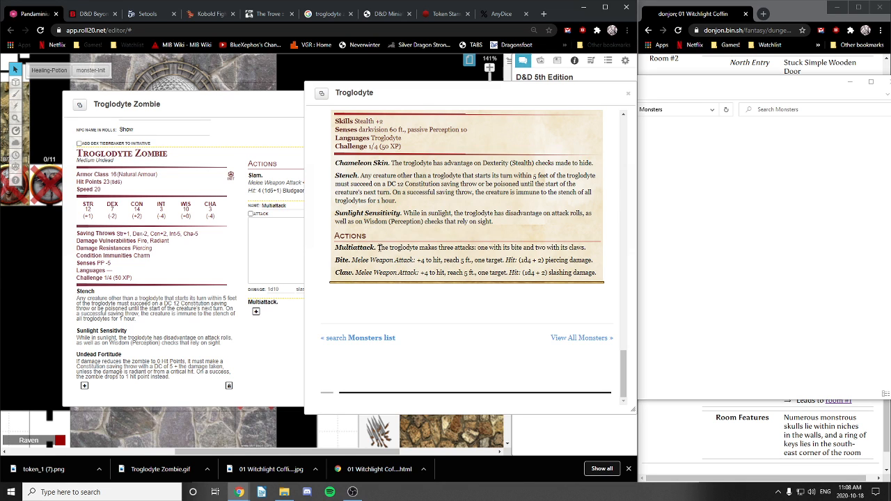
pyautogui.moveTo(377, 247); pyautogui.dragTo(590, 255)
pyautogui.hotkey('ctrl', 'c')
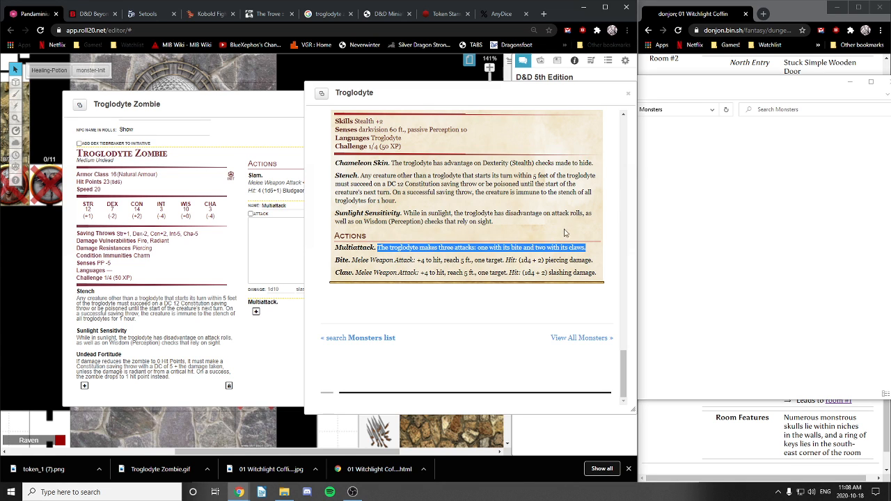
pyautogui.click(266, 231)
pyautogui.hotkey('ctrl', 'v')
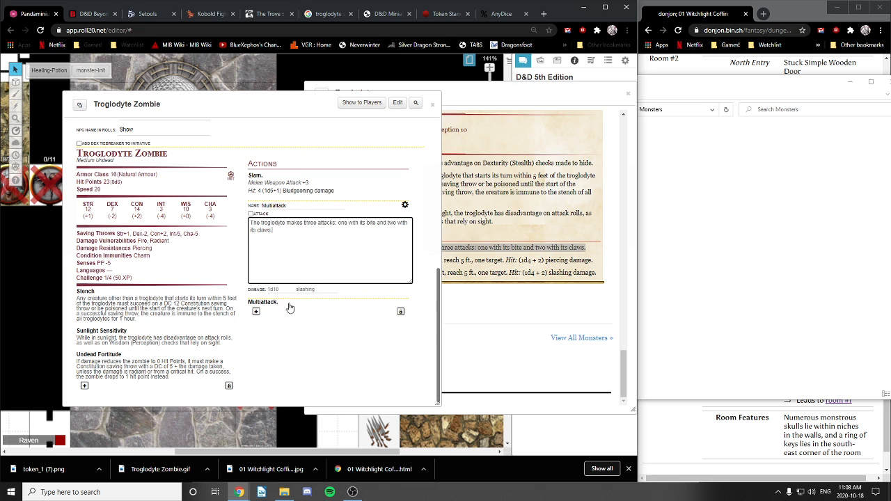
pyautogui.click(406, 206)
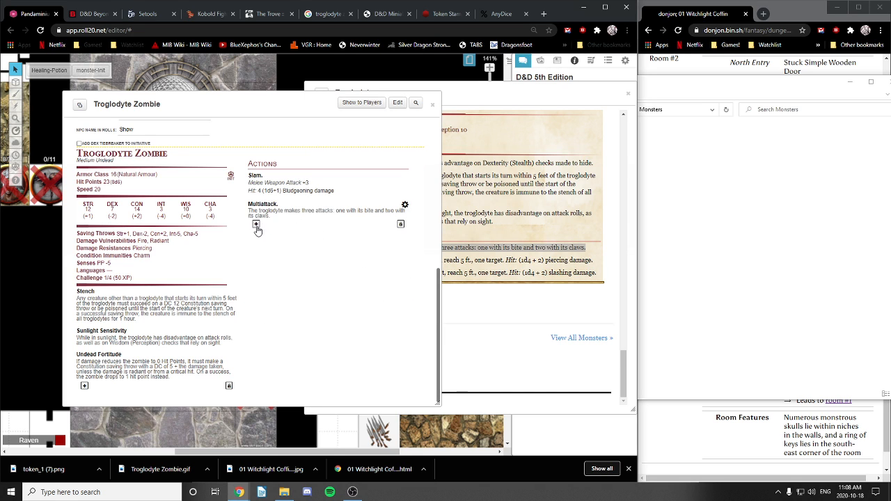
# Step: Add a new action named Bite below Multiattack and mark it as an attack, checking the Troglodyte compendium entry
pyautogui.click(255, 224)
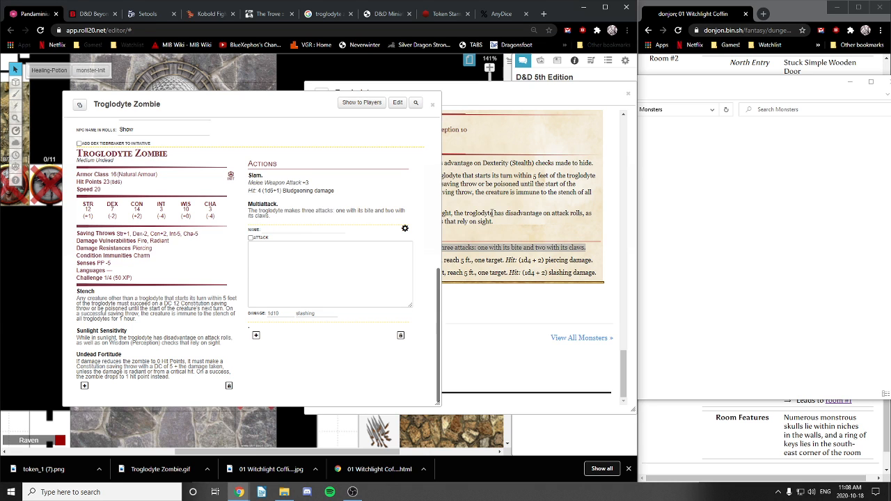
pyautogui.click(488, 236)
pyautogui.click(484, 90)
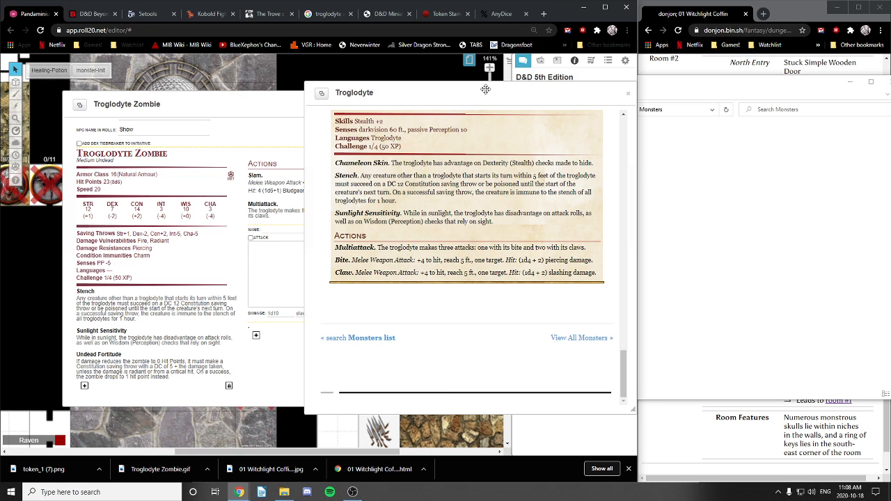
pyautogui.click(275, 228)
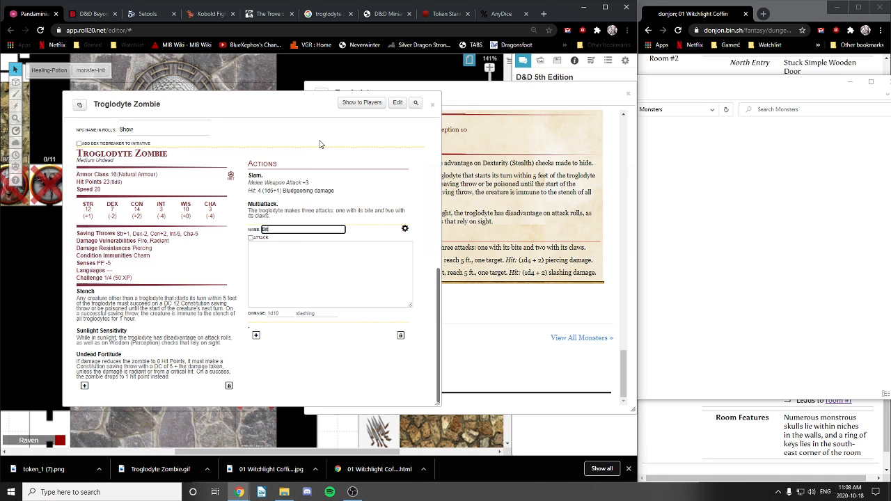
pyautogui.click(251, 238)
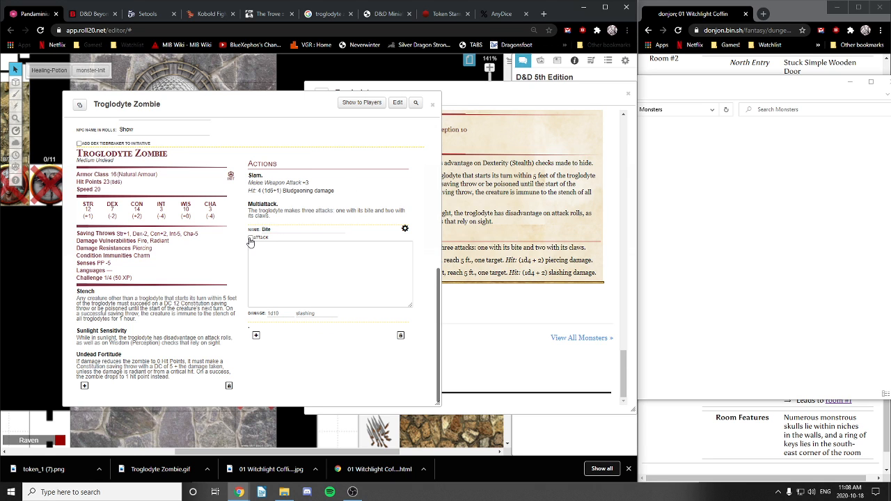
pyautogui.click(483, 91)
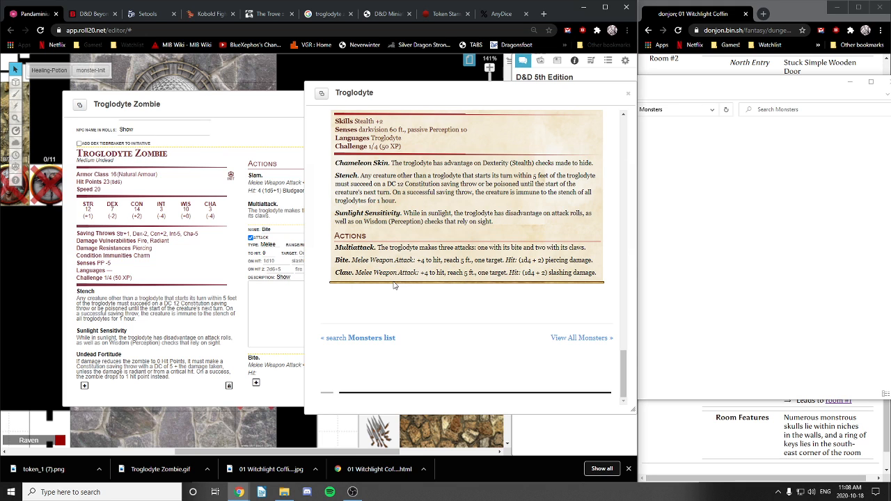
pyautogui.click(280, 297)
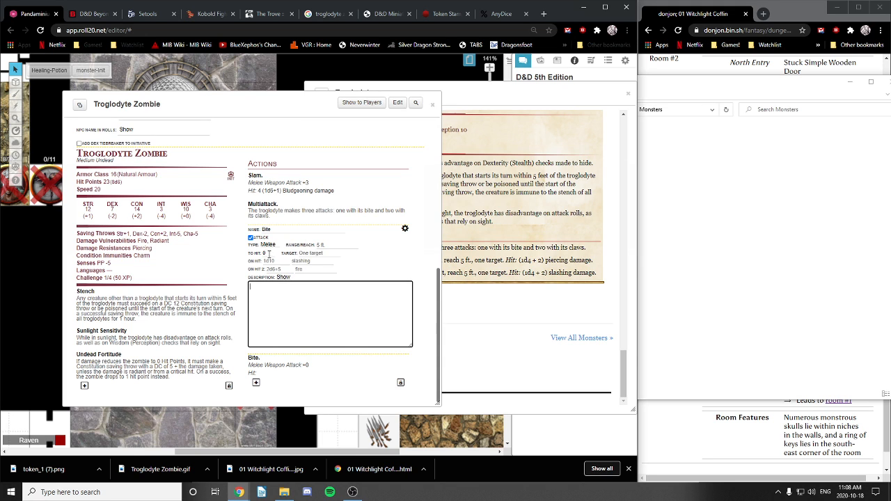
pyautogui.moveTo(298, 105); pyautogui.dragTo(257, 98)
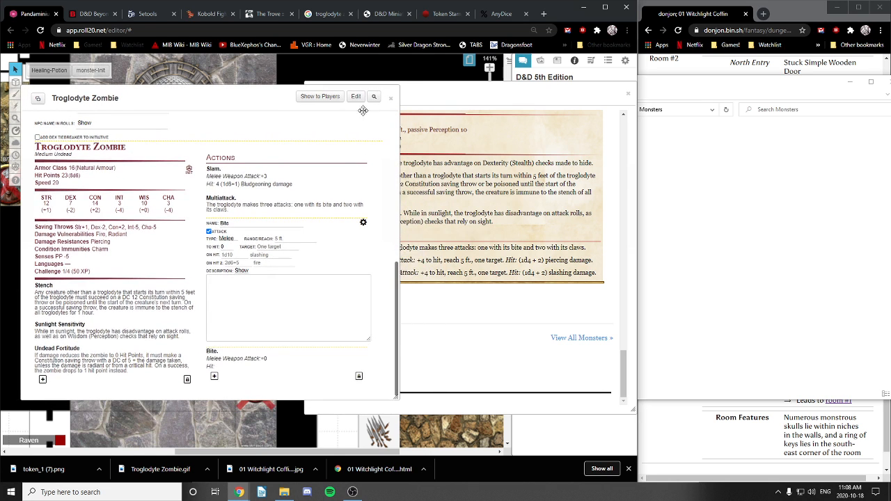
# Step: Give Bite +4 to hit, 1d4+2 hit damage and Piercing damage type, then close its editor
pyautogui.click(227, 247)
pyautogui.click(230, 255)
pyautogui.click(267, 257)
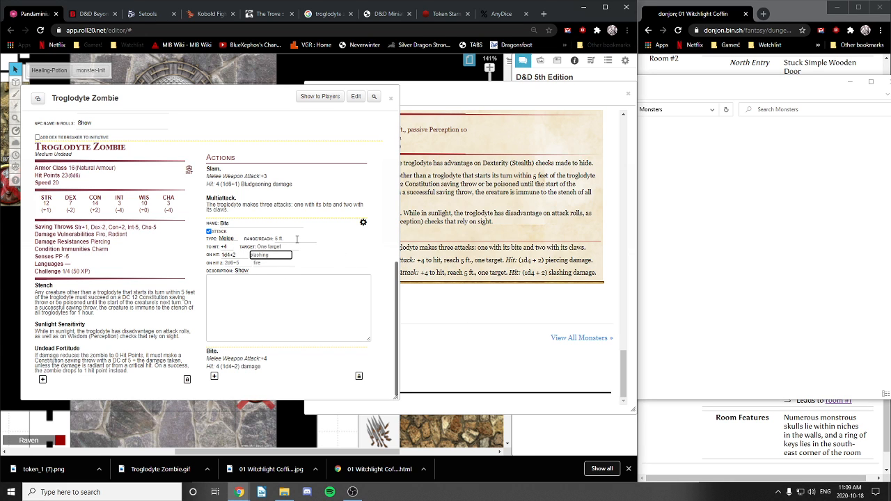
pyautogui.write('piercing')
pyautogui.press('BackSpace')
pyautogui.press('BackSpace')
pyautogui.press('BackSpace')
pyautogui.write('cin')
pyautogui.click(241, 263)
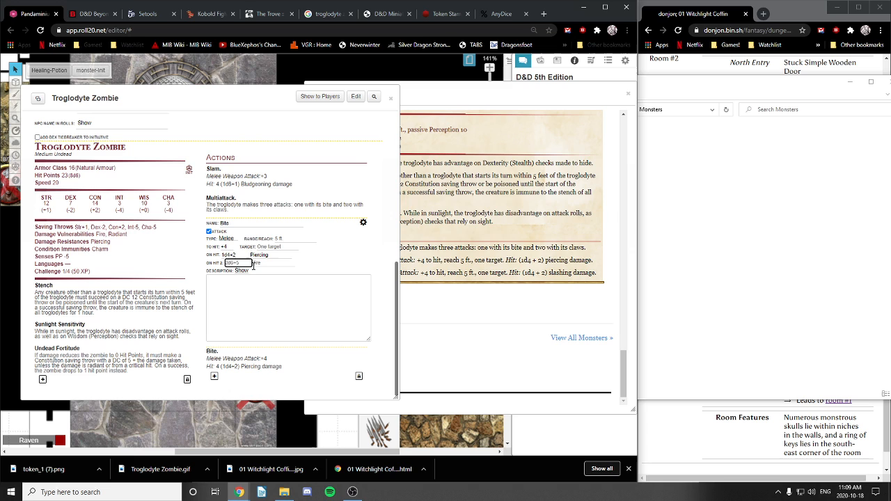
pyautogui.click(255, 281)
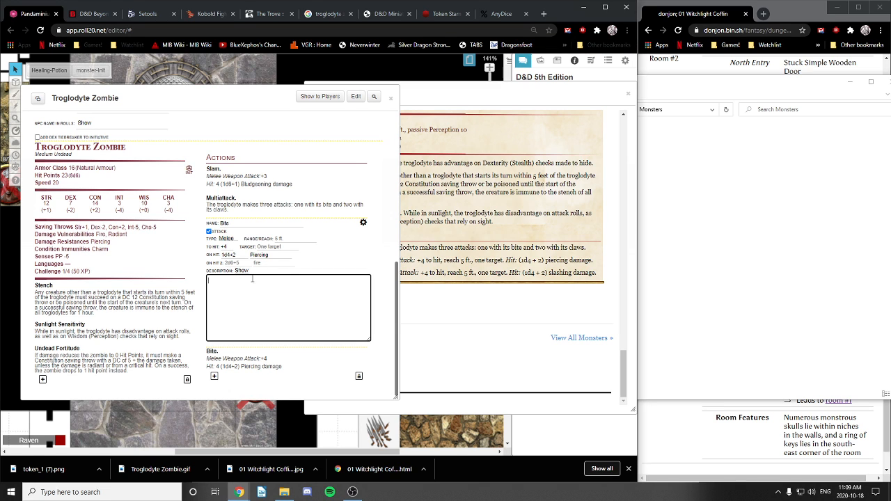
pyautogui.click(362, 223)
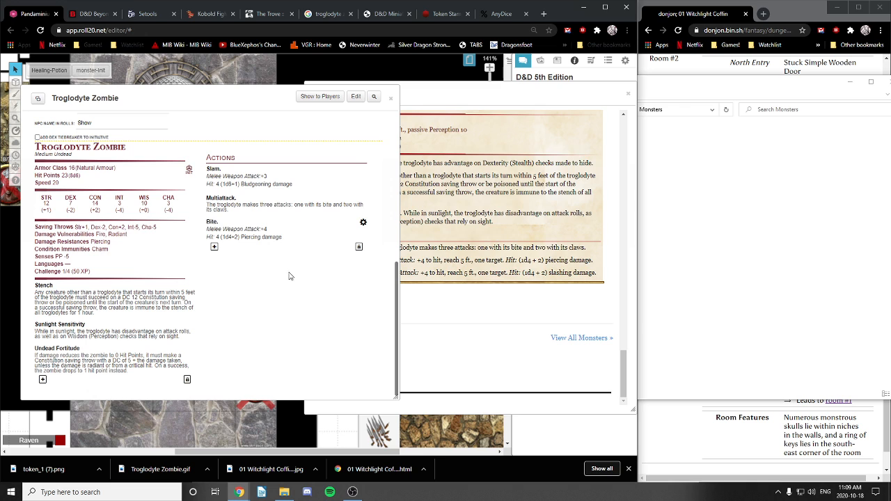
# Step: Add a new action below Bite, name it Claw from the compendium, and mark it as an attack
pyautogui.click(213, 247)
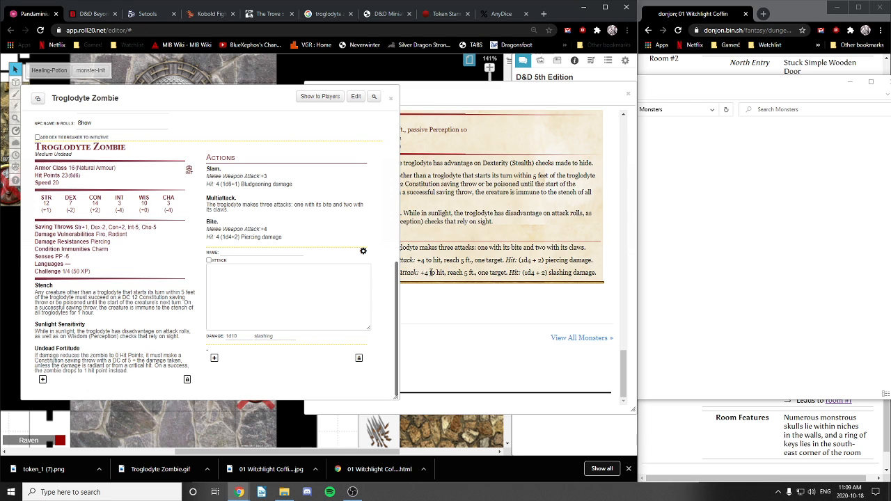
pyautogui.click(487, 103)
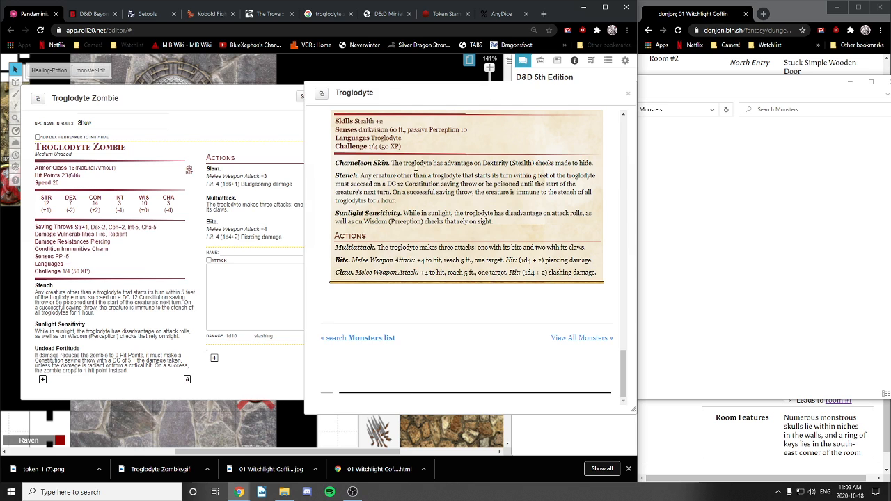
pyautogui.doubleClick(343, 272)
pyautogui.hotkey('ctrl', 'c')
pyautogui.click(252, 264)
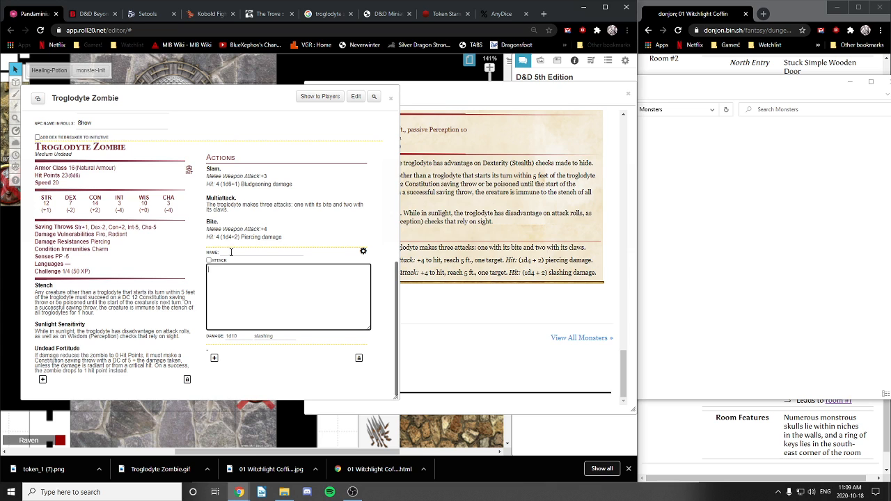
pyautogui.click(236, 252)
pyautogui.hotkey('ctrl', 'v')
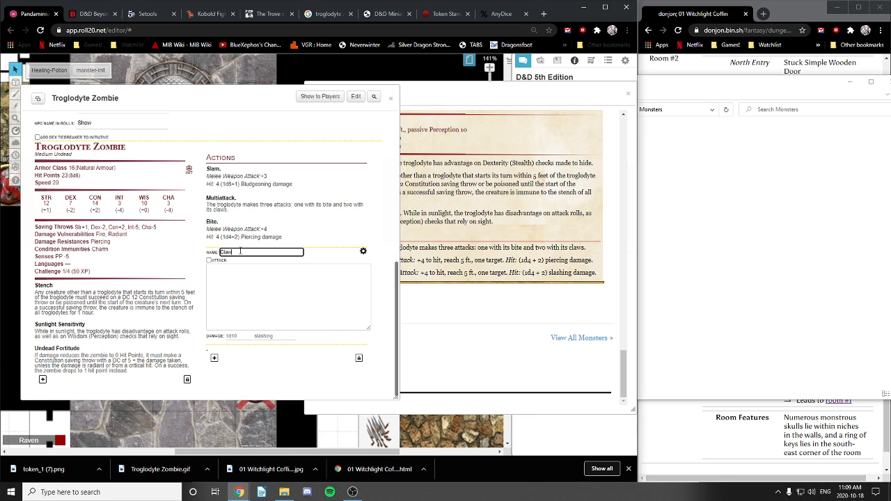
pyautogui.click(208, 260)
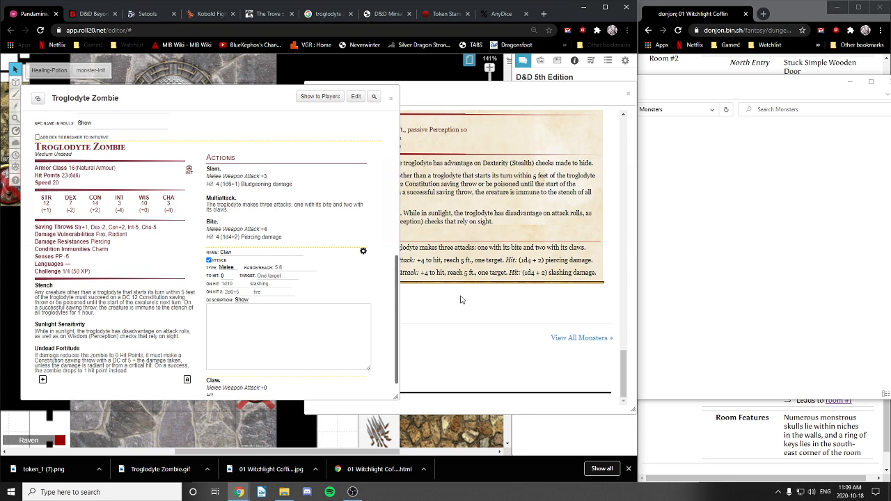
# Step: Set Claw to +4 to hit with 1d4+2 damage, then toggle the reorder lock without changing the order
pyautogui.click(458, 103)
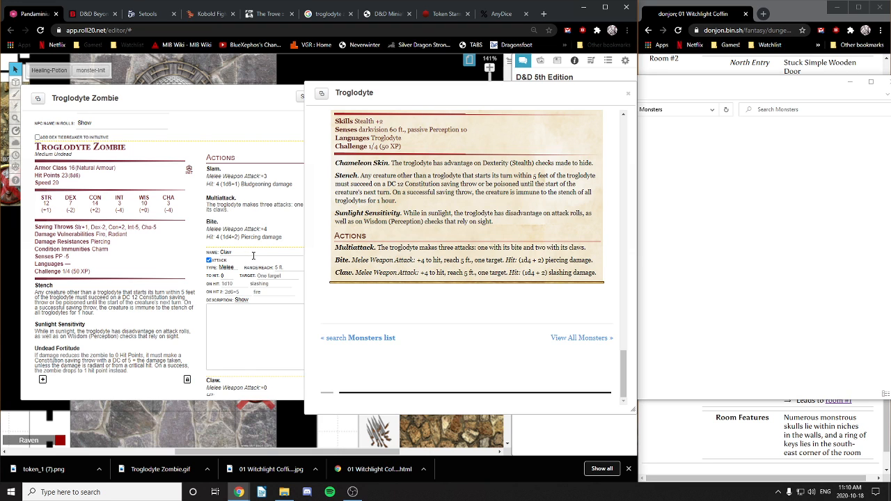
pyautogui.click(224, 276)
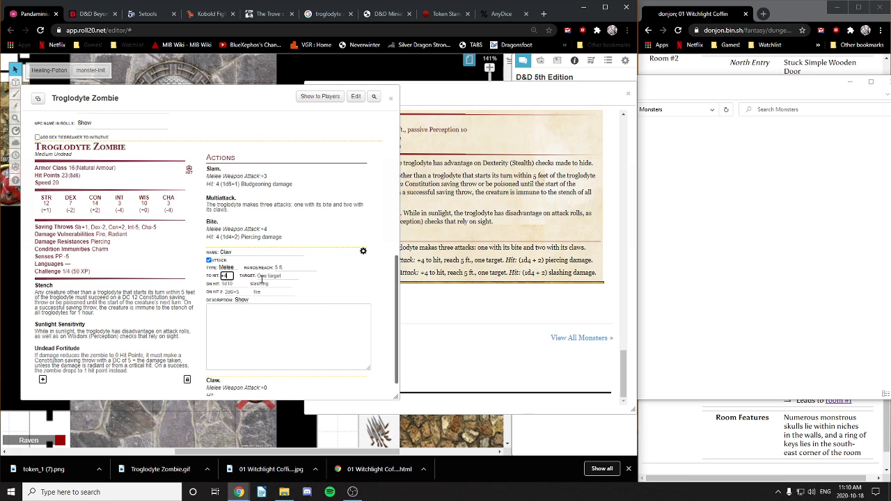
pyautogui.click(231, 283)
pyautogui.write('1d4+2')
pyautogui.doubleClick(267, 284)
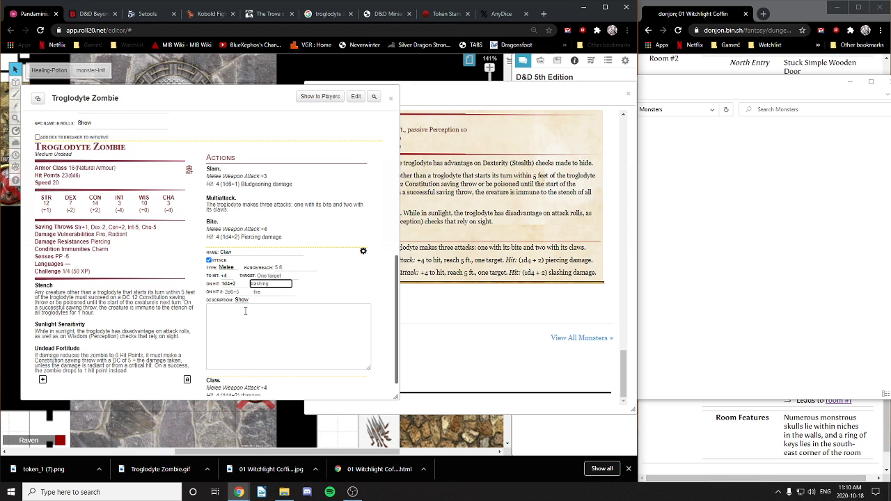
pyautogui.click(362, 250)
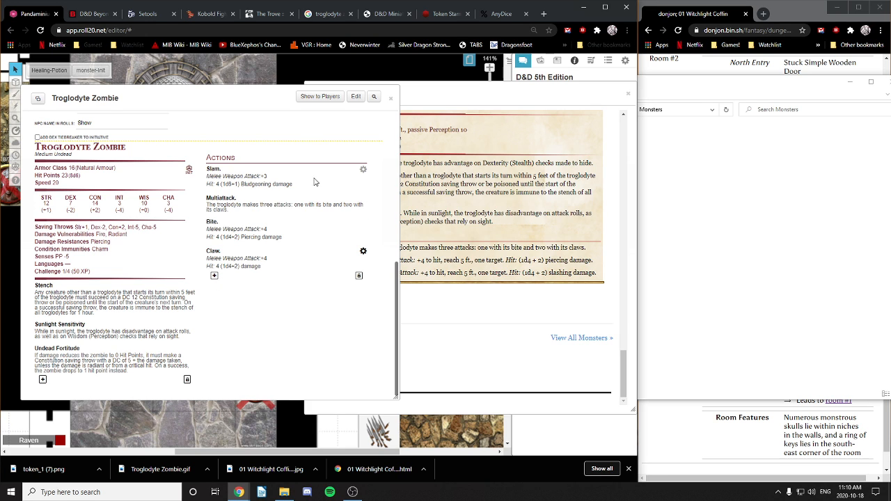
pyautogui.click(358, 276)
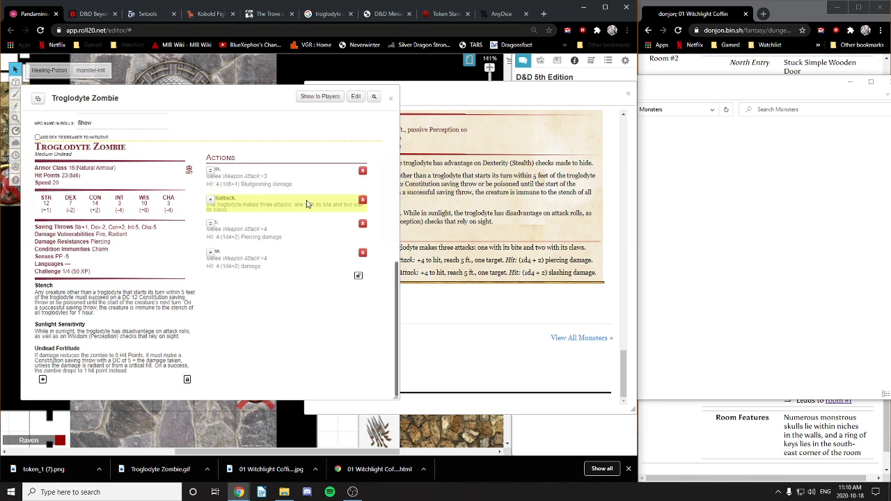
pyautogui.click(359, 277)
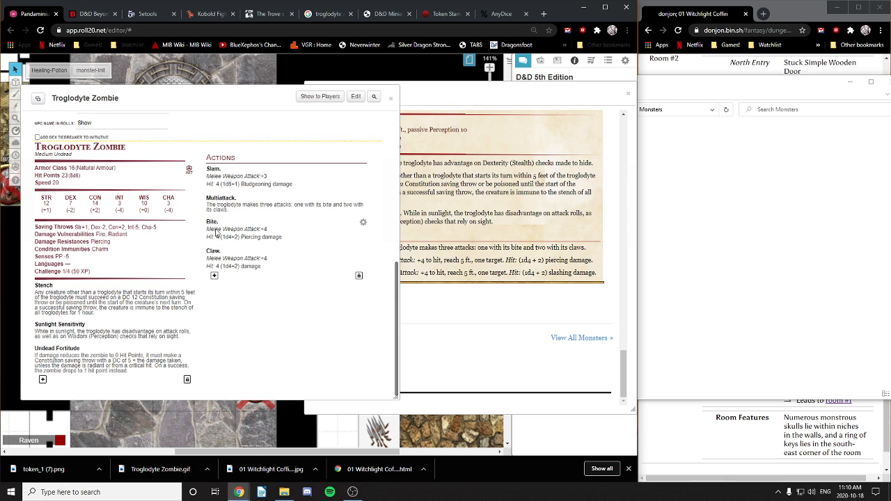
# Step: Describe Bite: on a successful hit, the victim must make a DC 10 CON save or be poisoned
pyautogui.click(363, 222)
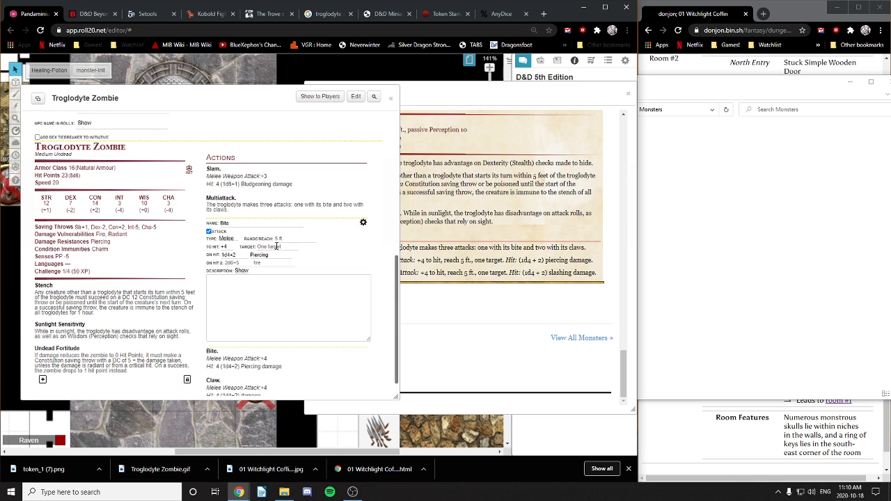
pyautogui.click(246, 278)
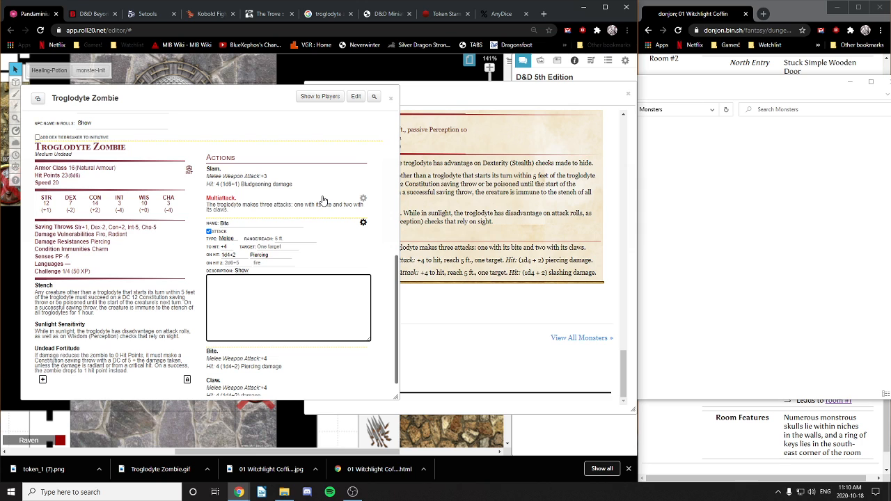
pyautogui.write('If')
pyautogui.write('On successful')
pyautogui.write(' hi')
pyautogui.write('t, victim must make')
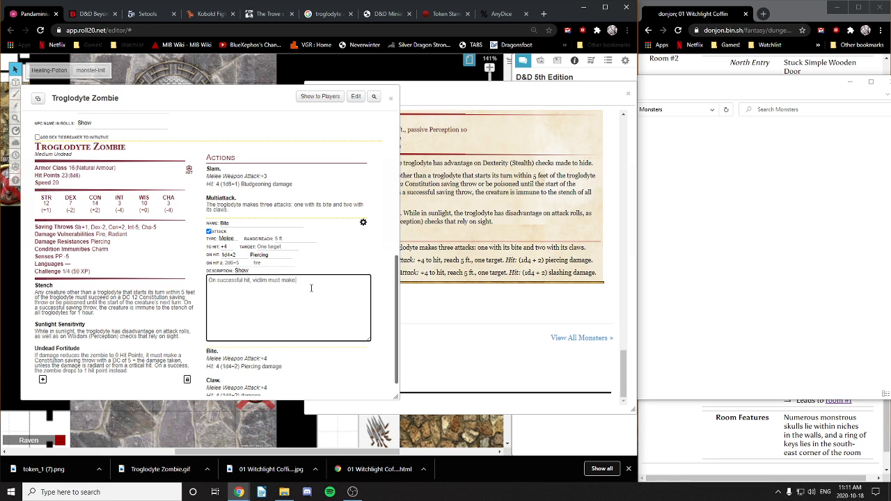
pyautogui.write('DC 10 CON save or')
pyautogui.write('be poisoned for 1d4 rounds')
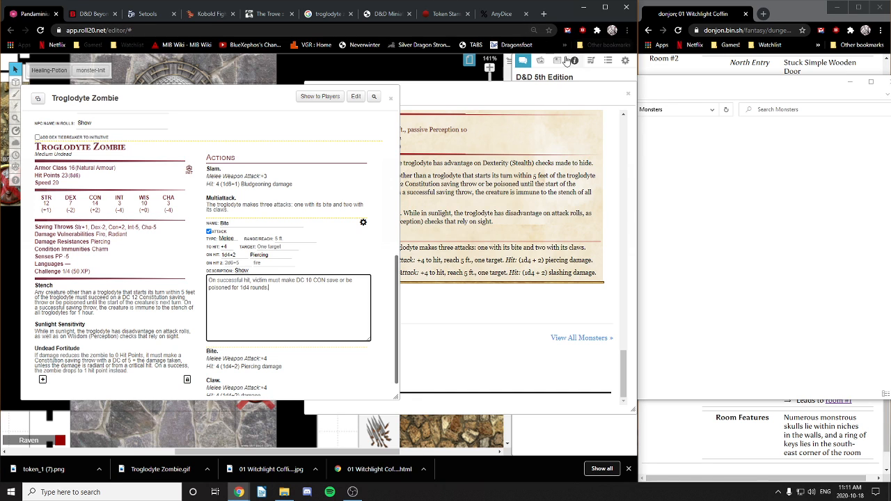
pyautogui.write('.')
pyautogui.click(362, 221)
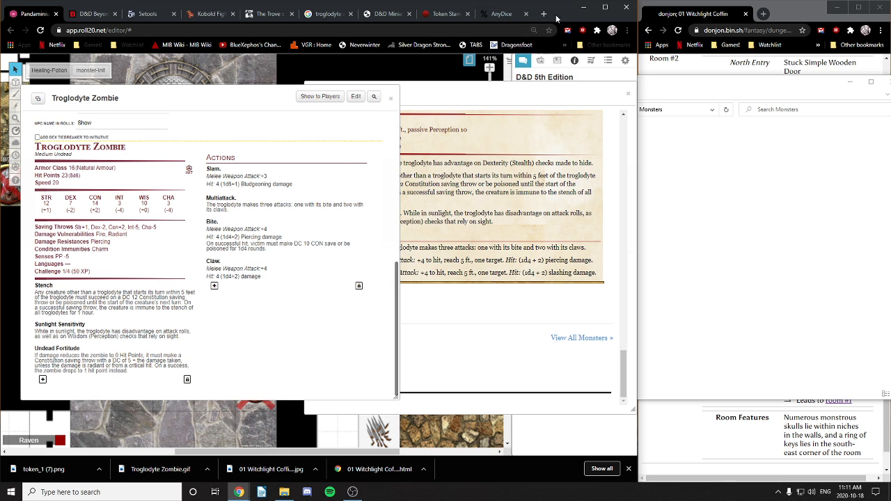
# Step: Search the web for '5e poison' in a new tab and glance at the Poisons in 5e thread
pyautogui.click(543, 14)
pyautogui.click(467, 32)
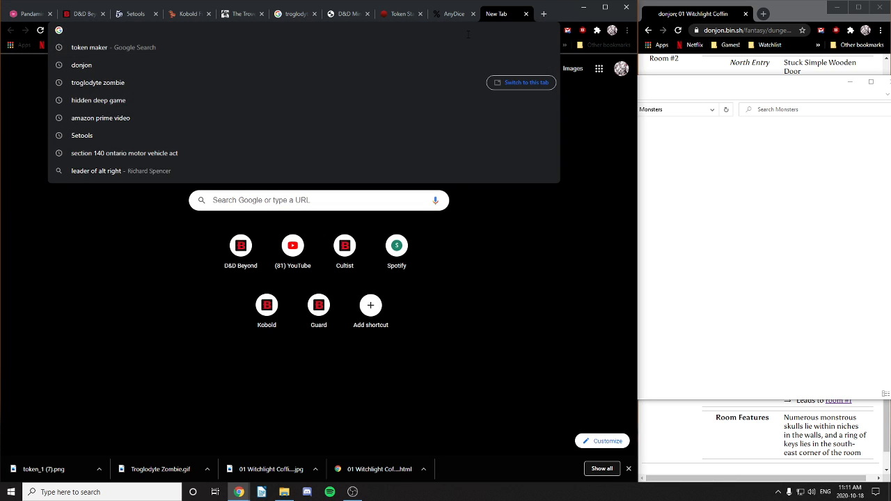
pyautogui.write('5e poinso')
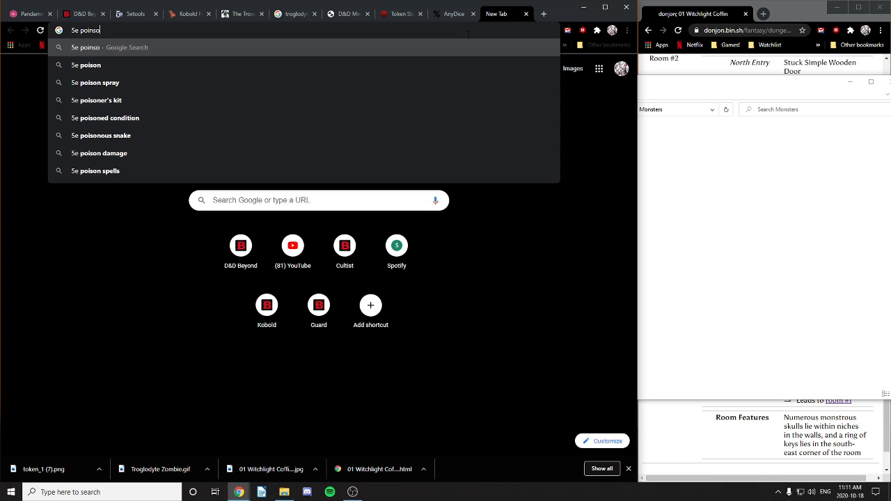
pyautogui.write('n')
pyautogui.press('BackSpace')
pyautogui.press('BackSpace')
pyautogui.press('BackSpace')
pyautogui.press('BackSpace')
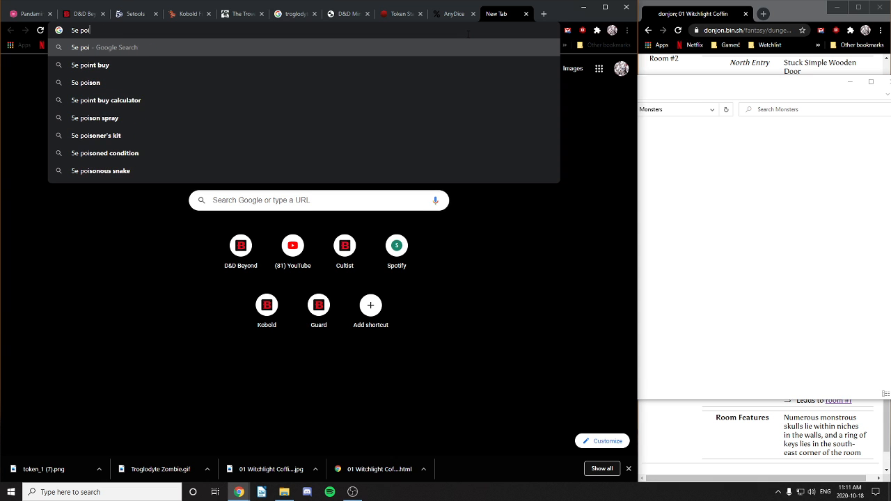
pyautogui.write('son')
pyautogui.press('Return')
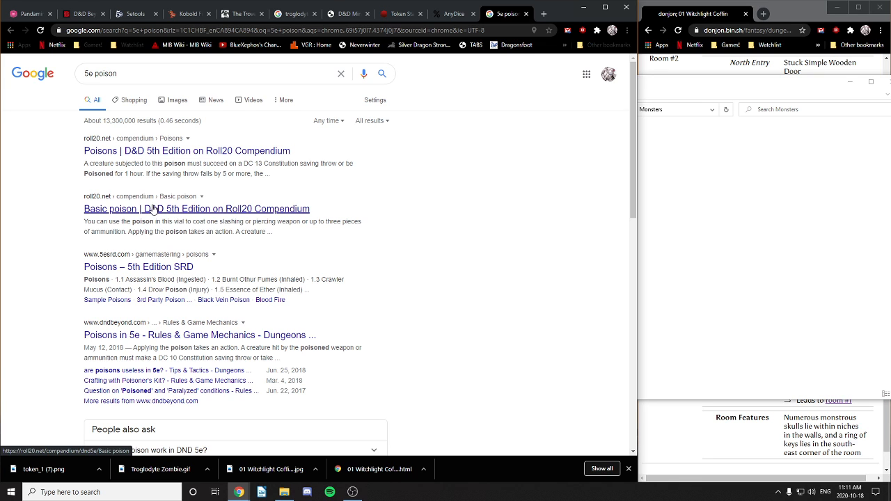
pyautogui.click(157, 338)
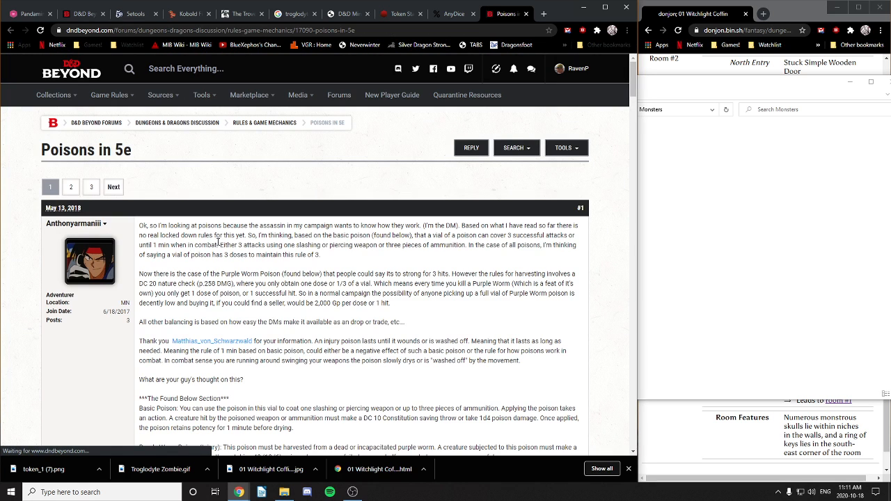
pyautogui.hotkey('alt', 'Left')
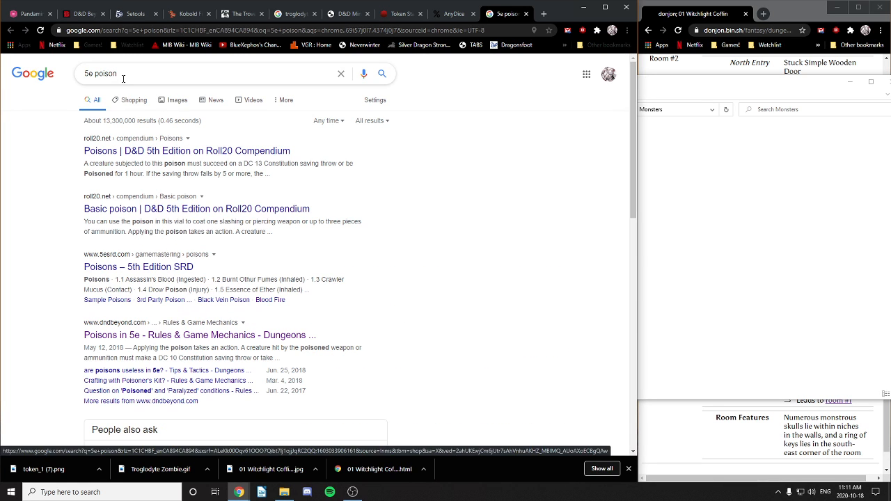
# Step: Search '5e poisoned', read Poisoned on Roll20's Conditions page, and return to the zombie sheet
pyautogui.click(145, 71)
pyautogui.write('ed')
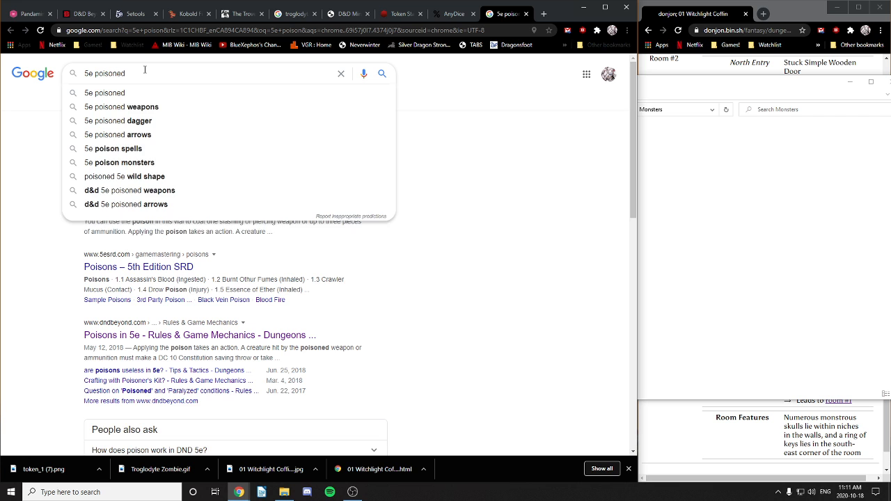
pyautogui.press('Return')
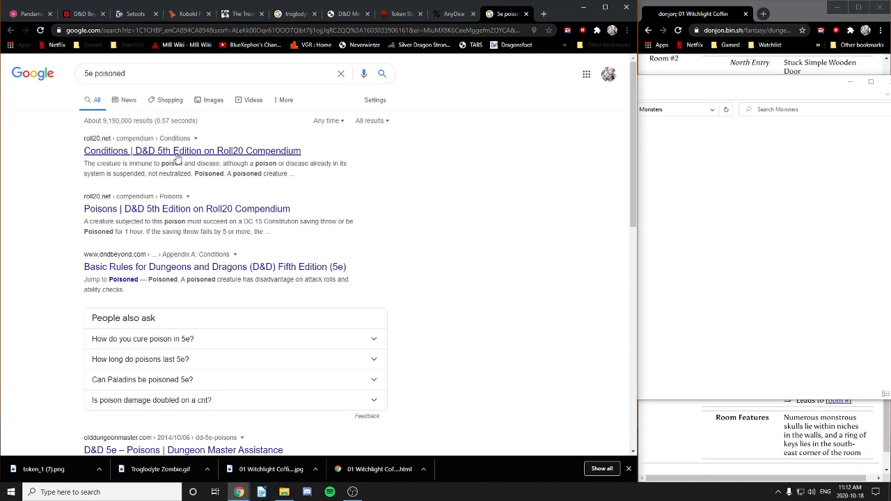
pyautogui.click(174, 159)
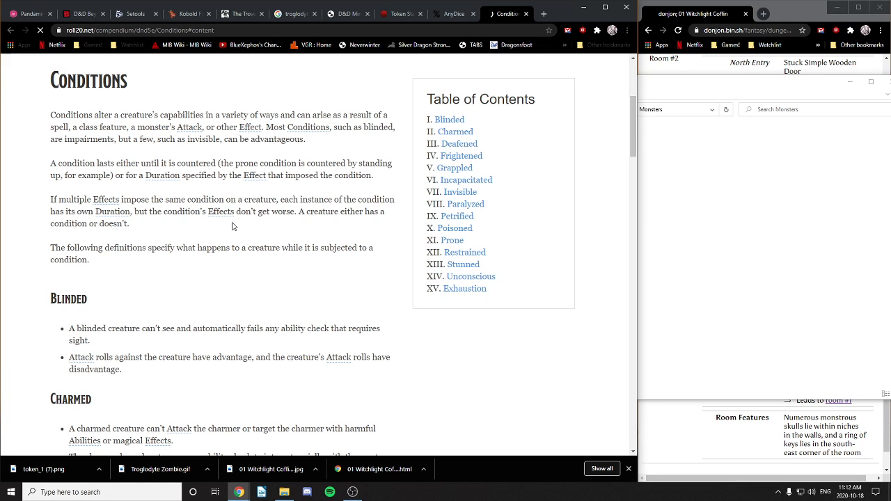
pyautogui.scroll(-5, 181, 289)
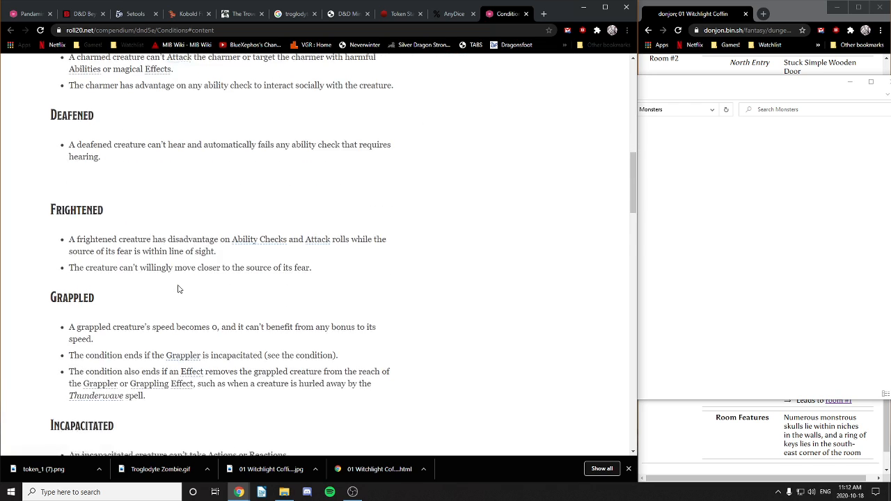
pyautogui.scroll(-7, 178, 289)
pyautogui.scroll(-3, 179, 285)
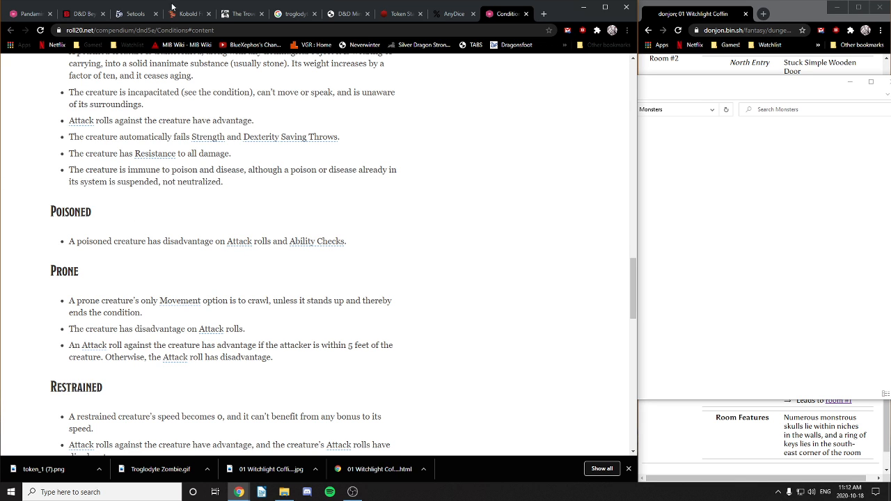
pyautogui.click(27, 14)
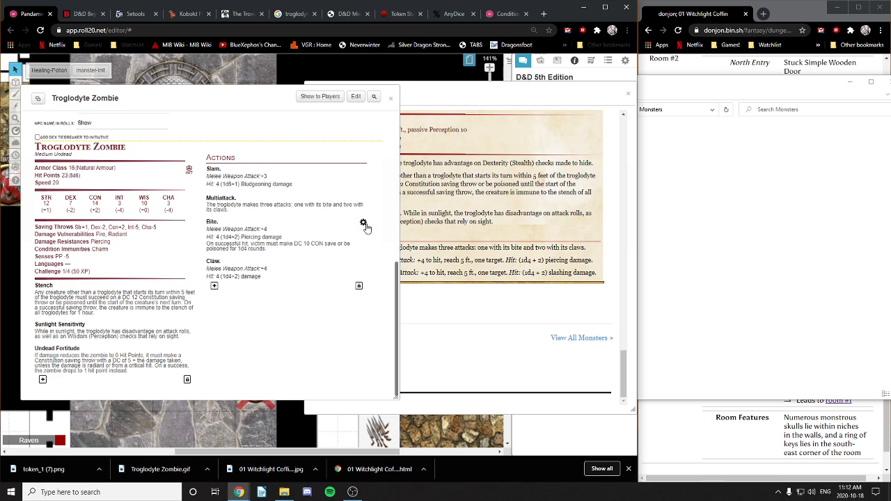
# Step: Change Bite's poison duration to 1d4+1 rounds
pyautogui.click(363, 222)
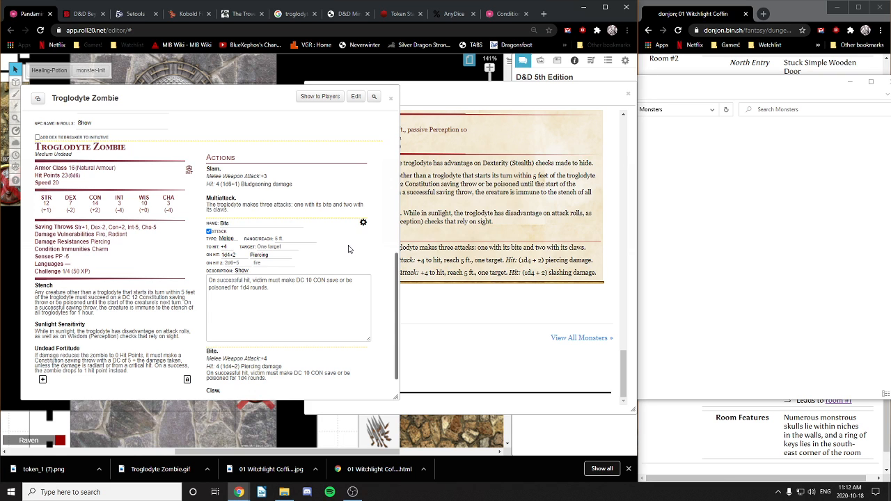
pyautogui.click(250, 287)
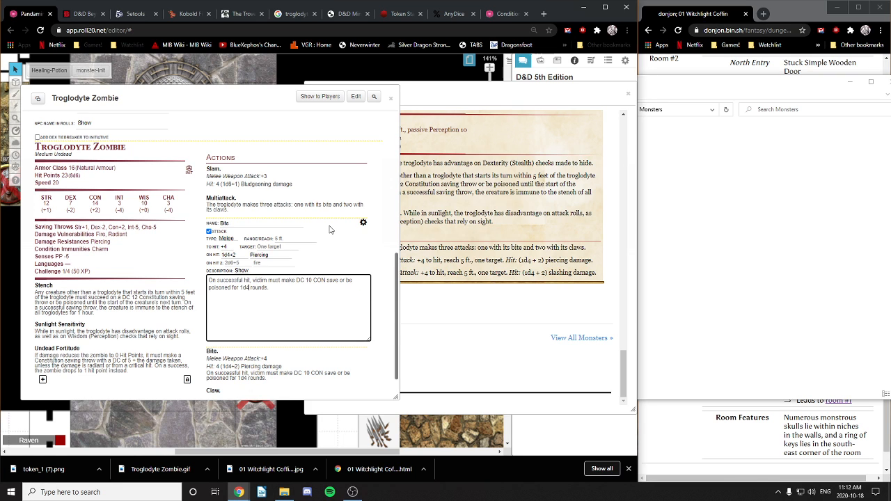
pyautogui.write('+1')
# Step: Rewrite Multiattack as one Slam and two Claws attacks, then save both Multiattack and Bite
pyautogui.click(363, 199)
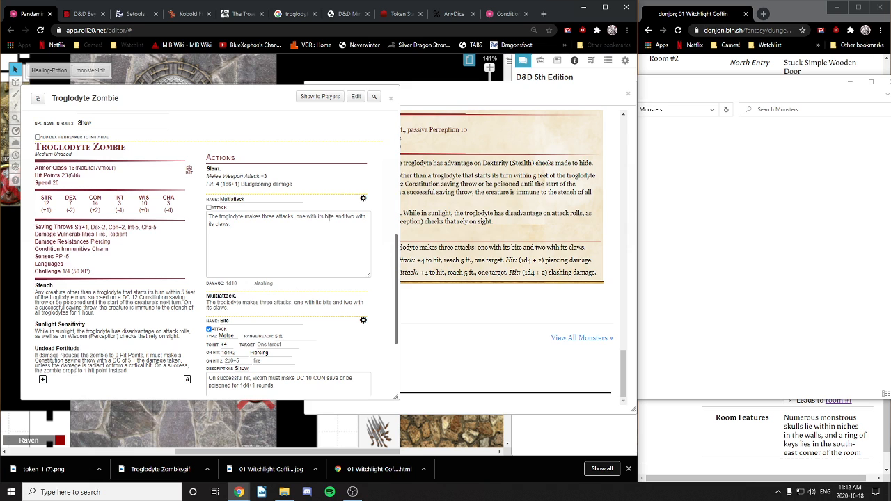
pyautogui.doubleClick(330, 218)
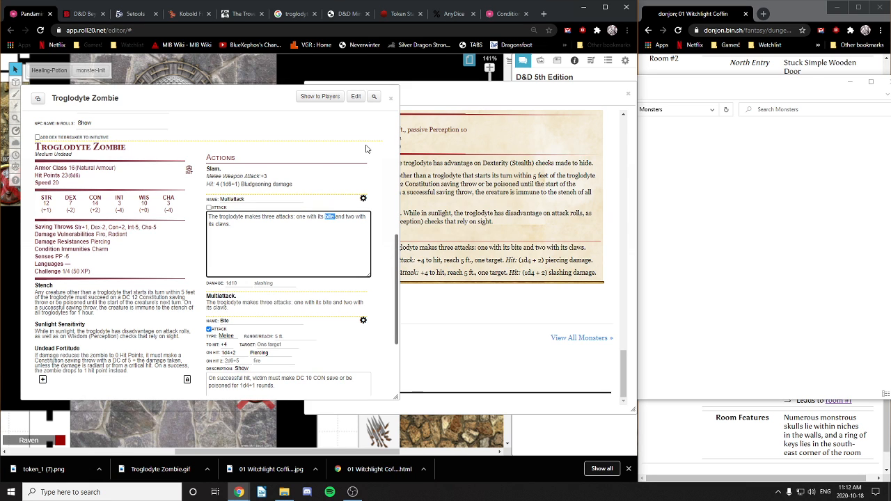
pyautogui.write('claw')
pyautogui.doubleClick(224, 226)
pyautogui.write('Slam.')
pyautogui.doubleClick(330, 216)
pyautogui.write('Claw')
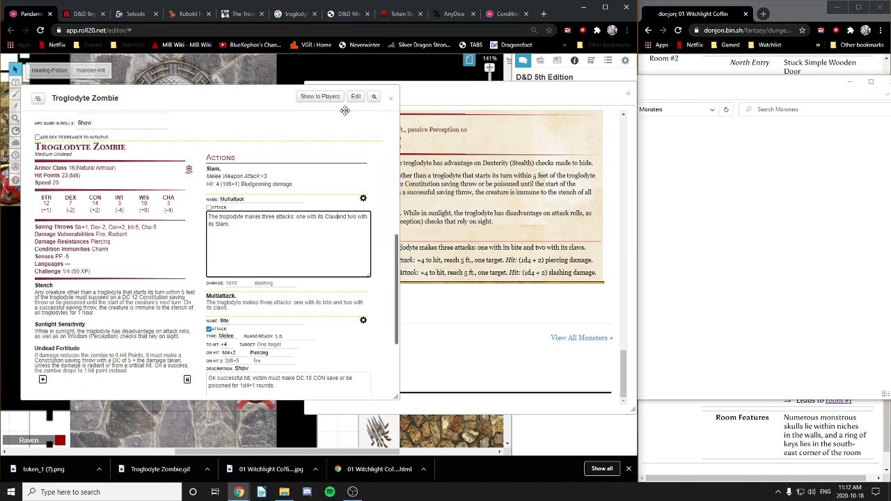
pyautogui.doubleClick(333, 217)
pyautogui.write('Slam and')
pyautogui.doubleClick(222, 224)
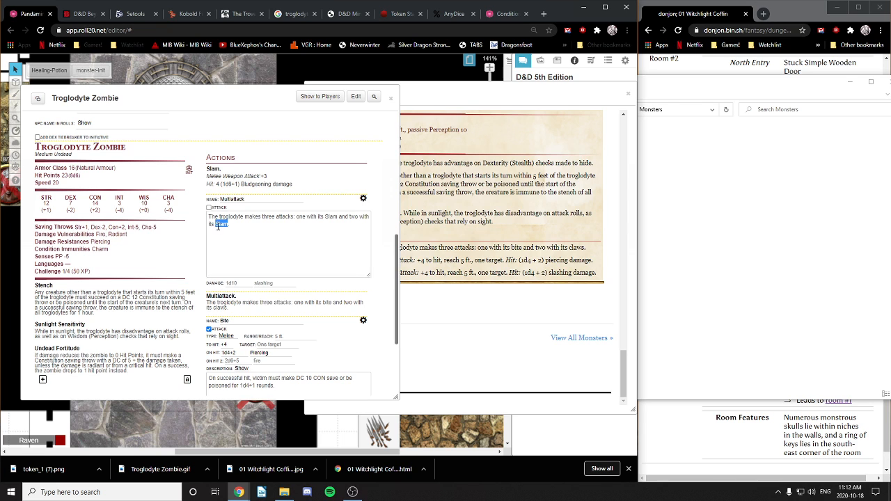
pyautogui.write('Claws')
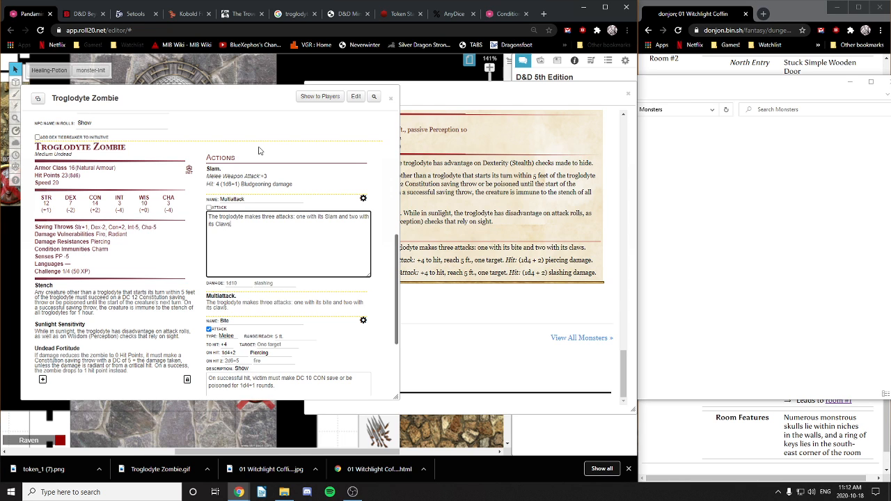
pyautogui.click(363, 199)
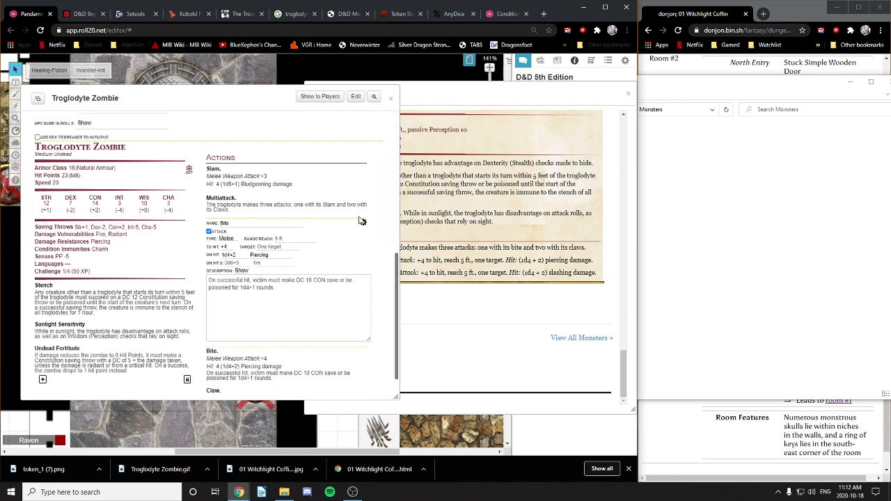
pyautogui.click(363, 224)
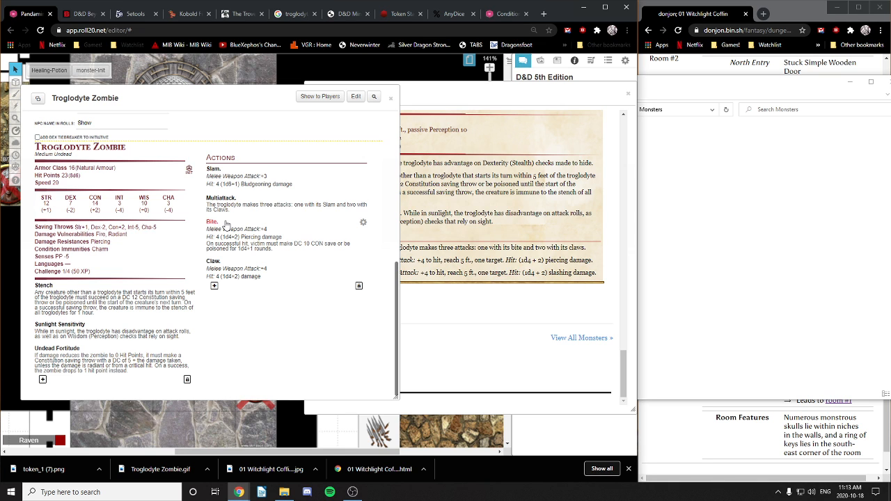
# Step: Unlock the actions list, drag Bite to the top and Multiattack above Slam, then relock it
pyautogui.click(359, 286)
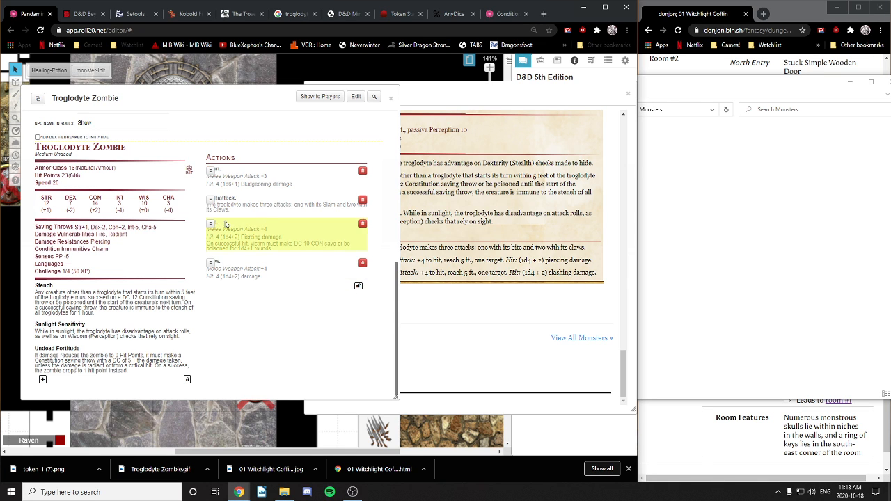
pyautogui.moveTo(210, 223); pyautogui.dragTo(227, 243)
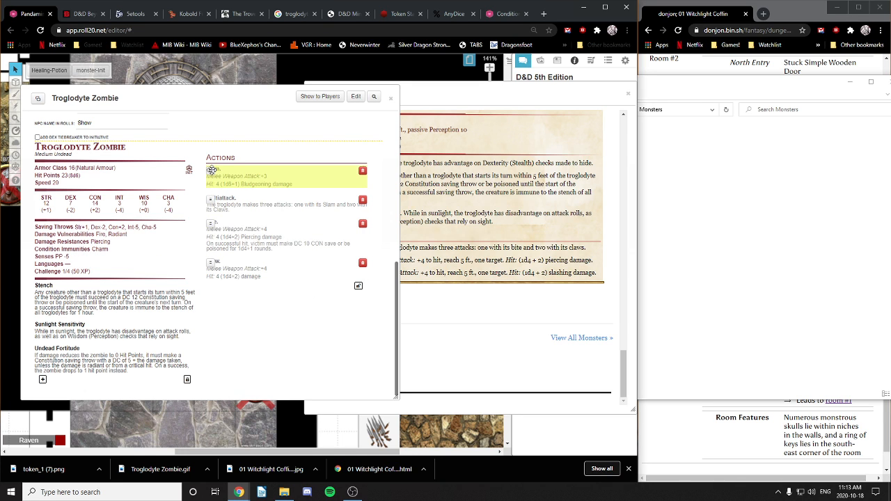
pyautogui.moveTo(211, 170); pyautogui.dragTo(211, 223)
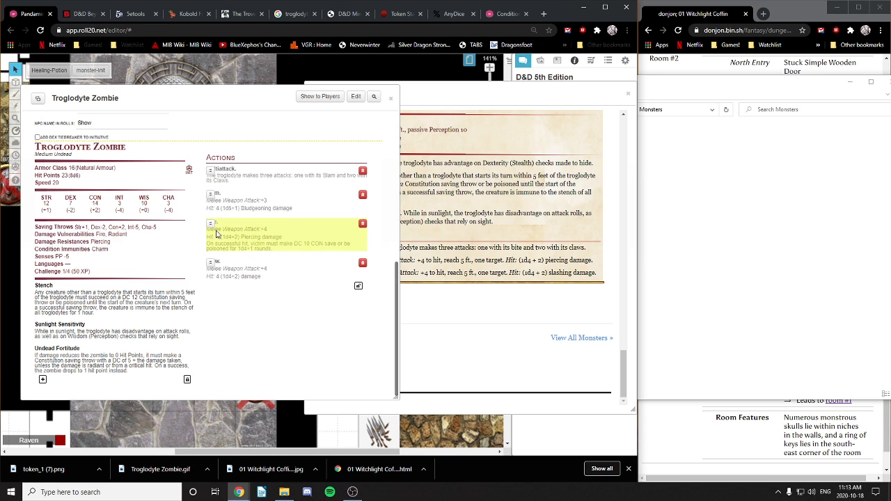
pyautogui.moveTo(211, 196); pyautogui.dragTo(223, 244)
pyautogui.moveTo(214, 178); pyautogui.dragTo(213, 210)
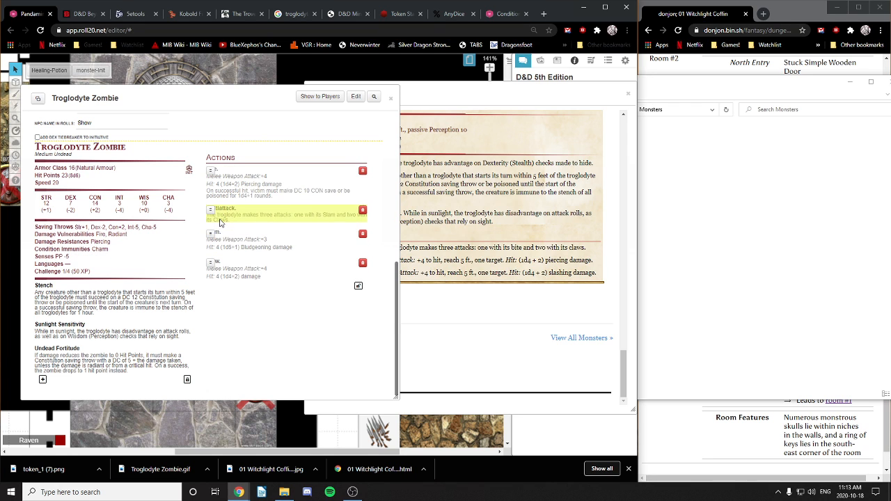
pyautogui.click(358, 286)
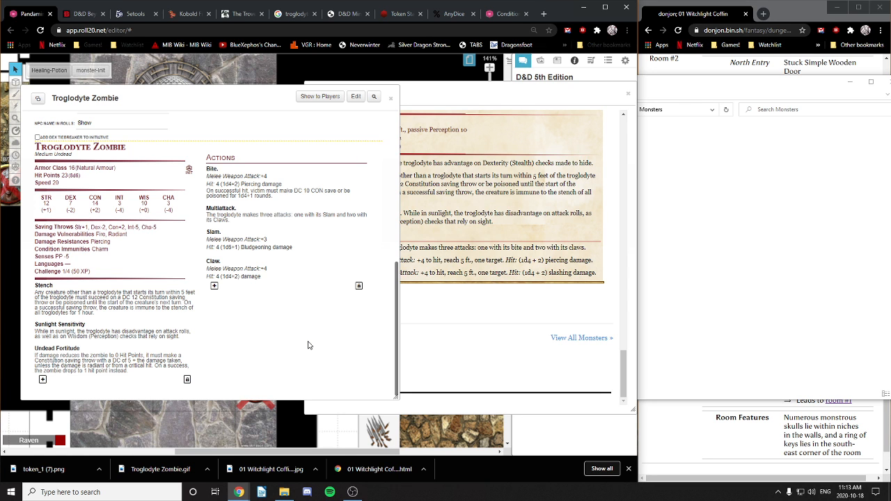
# Step: Change the Troglodyte Zombie's challenge rating from 1/4 to 1/2 (100 XP)
pyautogui.scroll(7, 310, 345)
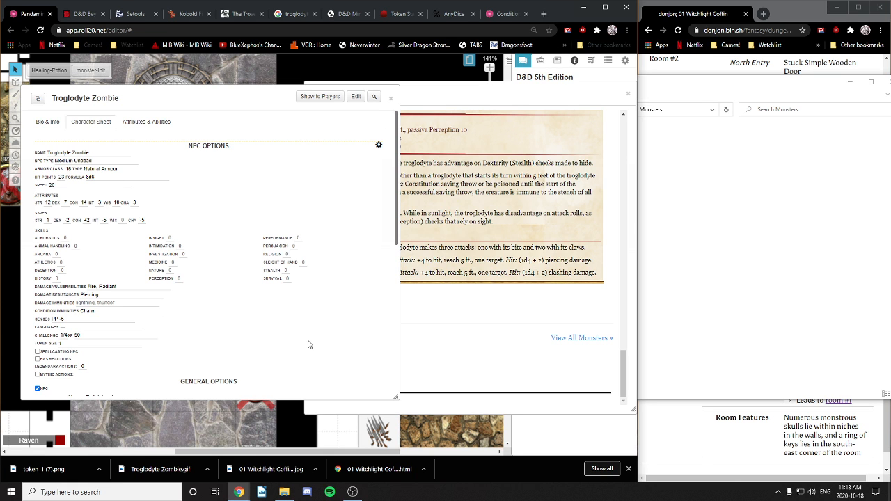
pyautogui.scroll(-7, 310, 344)
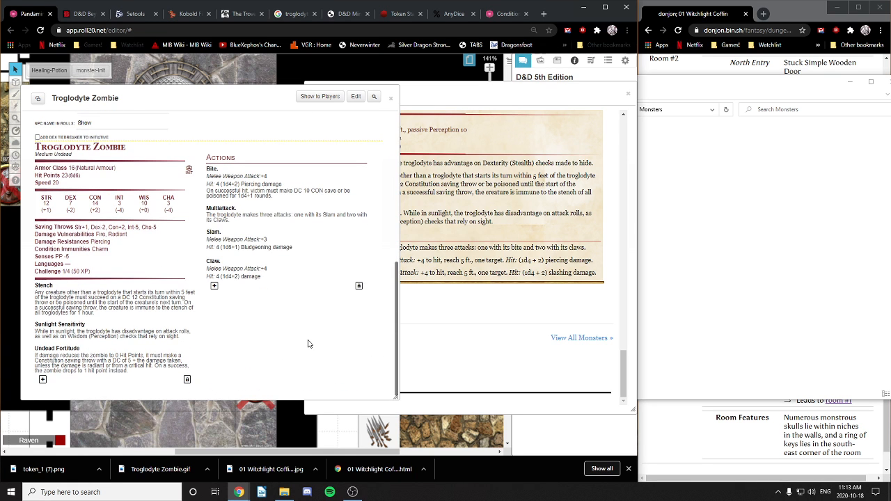
pyautogui.scroll(1, 310, 344)
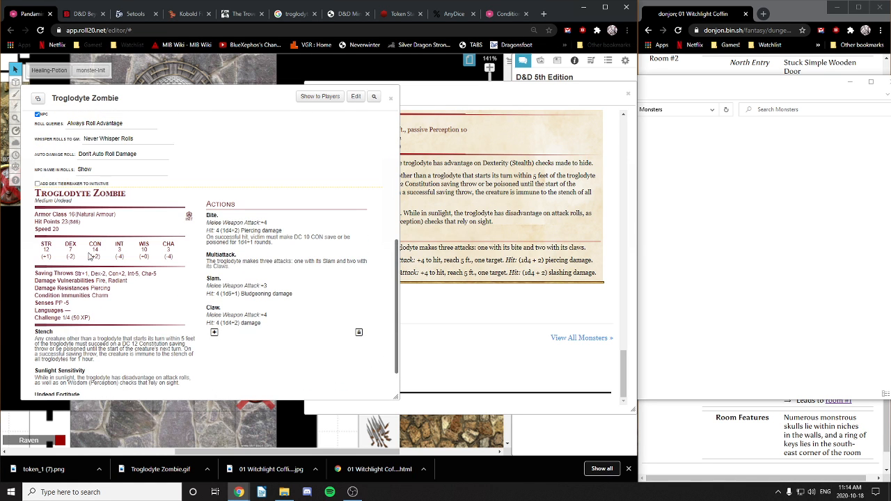
pyautogui.scroll(5, 90, 256)
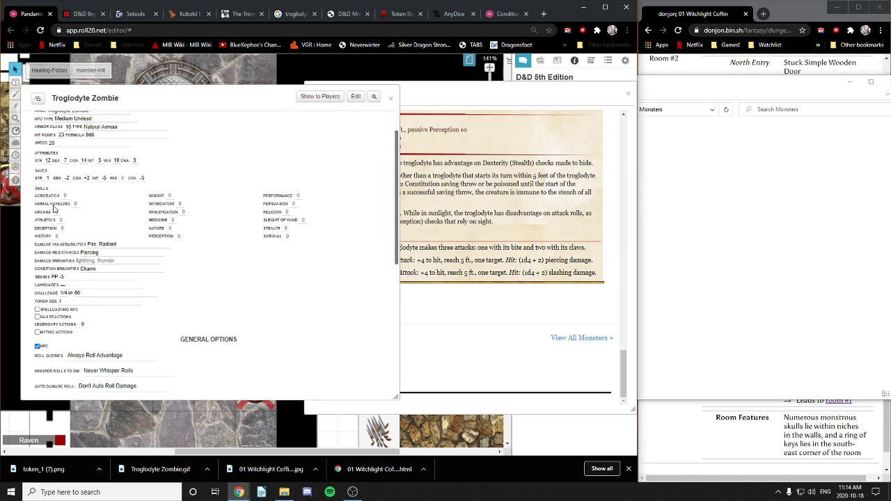
pyautogui.scroll(1, 80, 217)
pyautogui.scroll(-3, 118, 283)
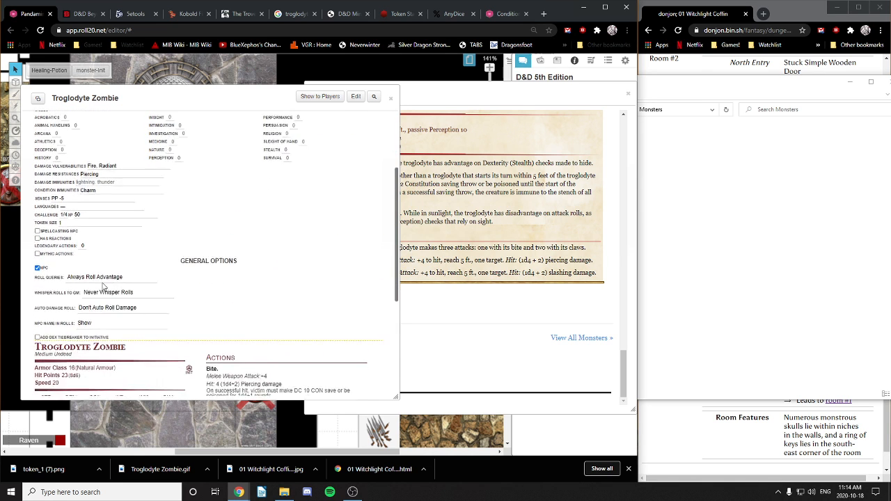
pyautogui.click(66, 195)
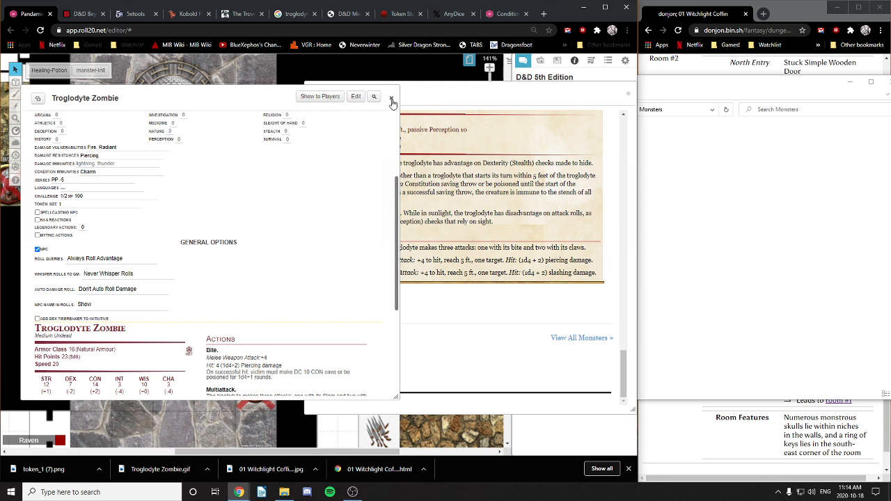
# Step: Pop out the Troglodyte compendium entry, then close it and the zombie's character sheet
pyautogui.click(594, 98)
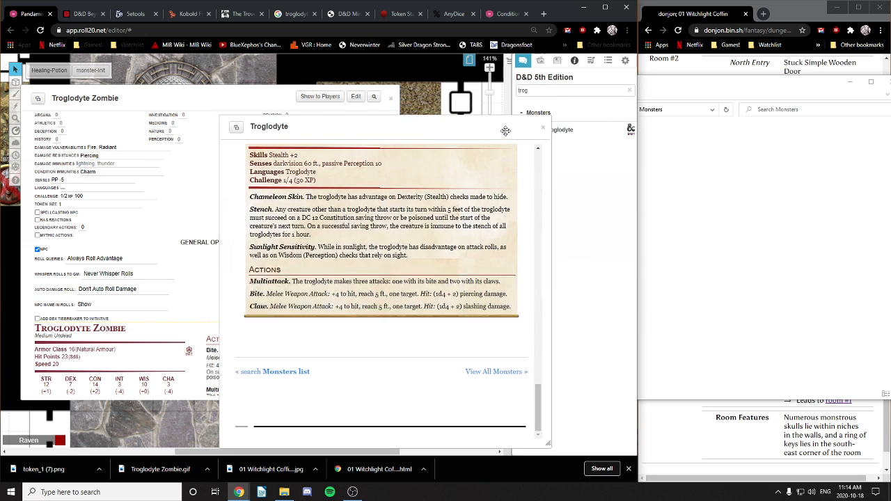
pyautogui.click(544, 129)
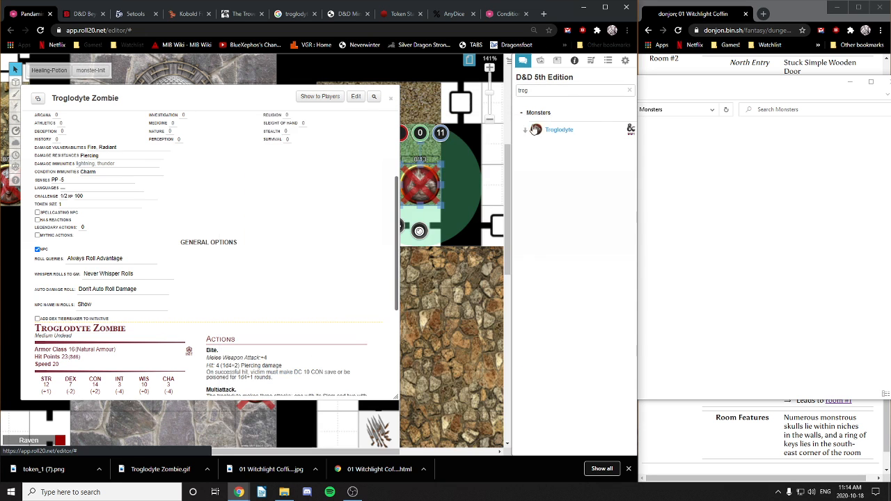
pyautogui.click(392, 98)
# Step: Switch to the wooden-floored map page from the Journal and frame the wooden room
pyautogui.click(540, 61)
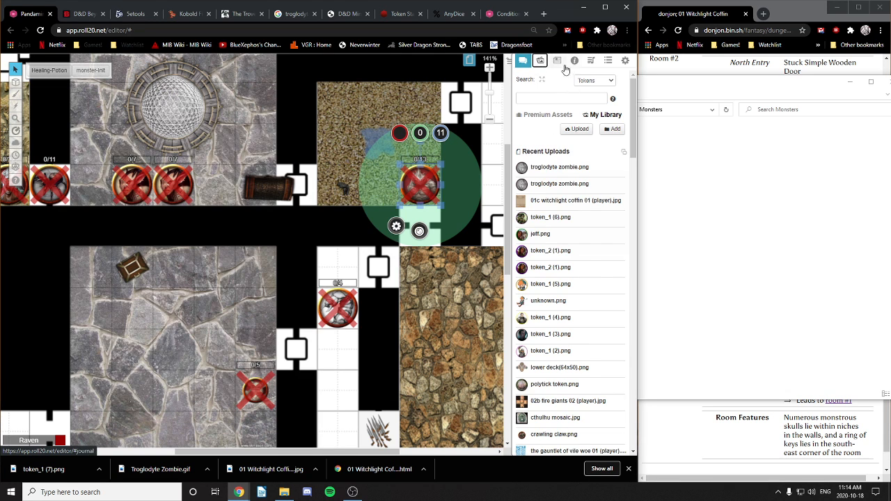
pyautogui.click(560, 64)
pyautogui.moveTo(251, 323); pyautogui.dragTo(322, 218)
pyautogui.click(470, 62)
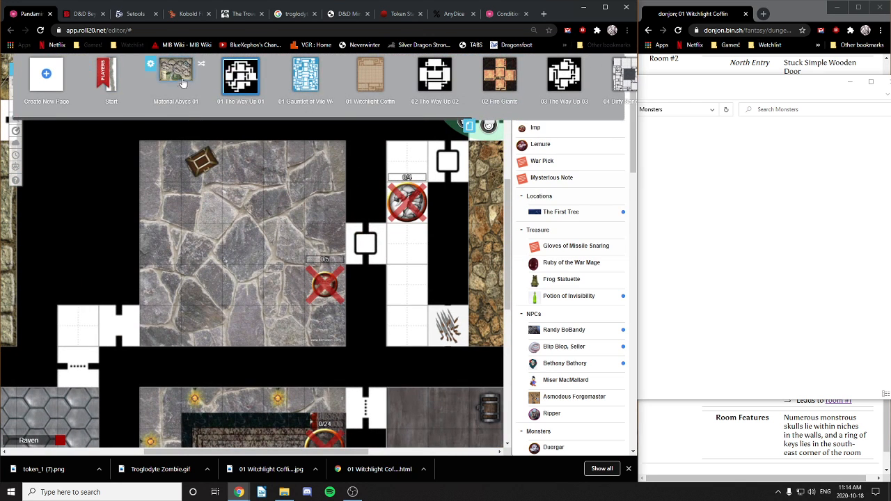
pyautogui.click(372, 80)
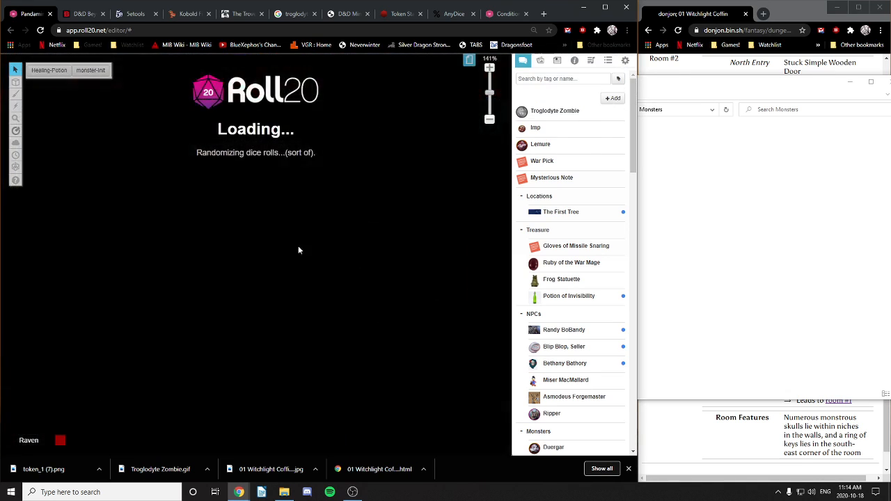
pyautogui.moveTo(260, 333); pyautogui.dragTo(342, 137)
pyautogui.moveTo(300, 313); pyautogui.dragTo(360, 165)
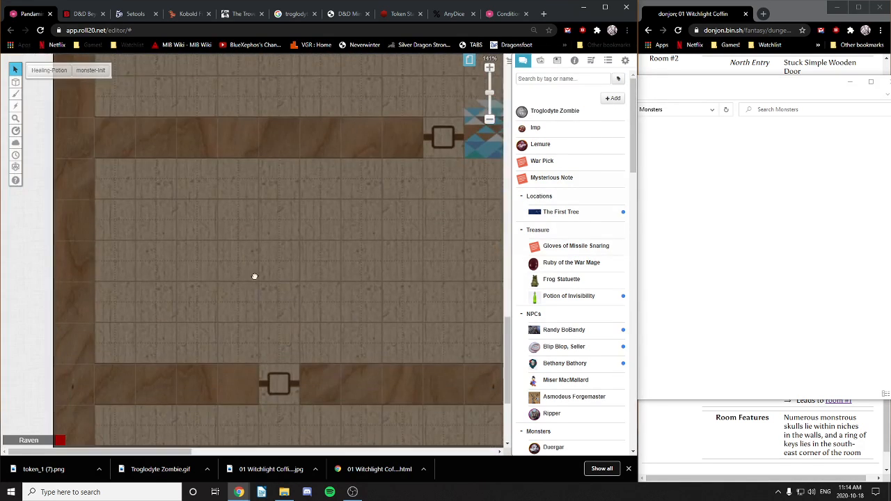
pyautogui.moveTo(255, 277); pyautogui.dragTo(224, 286)
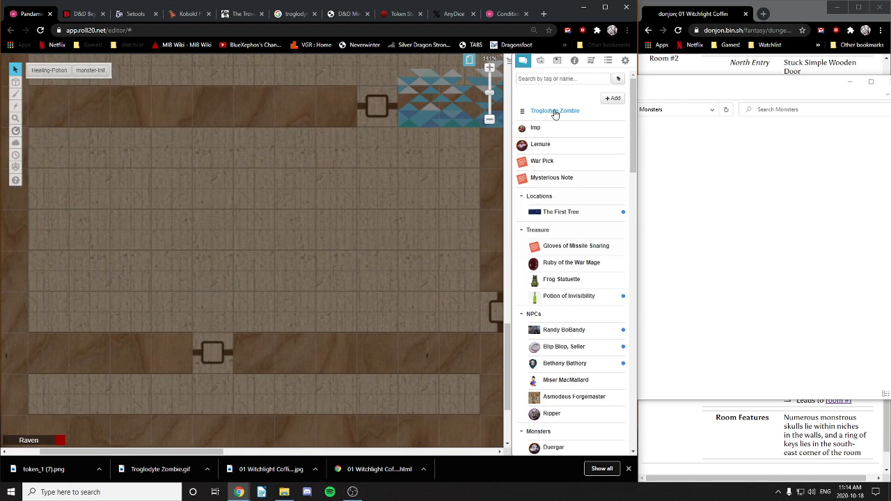
# Step: Place a Troglodyte Zombie token in the wooden room and give it sight
pyautogui.moveTo(555, 113); pyautogui.dragTo(266, 238)
pyautogui.click(229, 272)
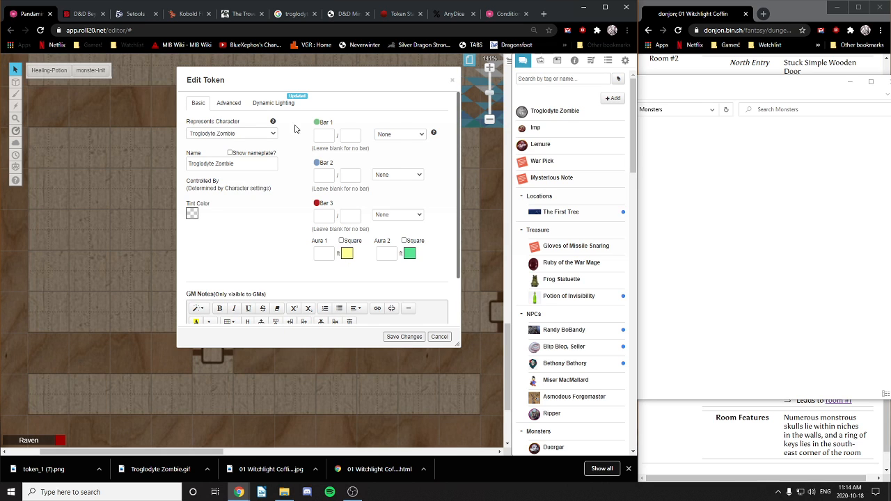
pyautogui.click(228, 102)
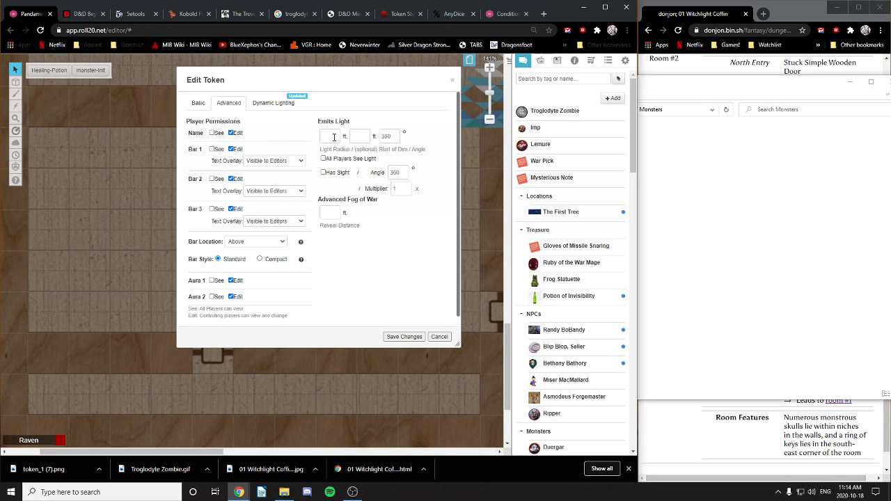
pyautogui.click(323, 172)
# Step: Set the zombie token's light to 60 ft, dim from 30 ft, and save
pyautogui.click(328, 136)
pyautogui.click(361, 135)
pyautogui.write('30')
pyautogui.click(298, 136)
pyautogui.click(404, 337)
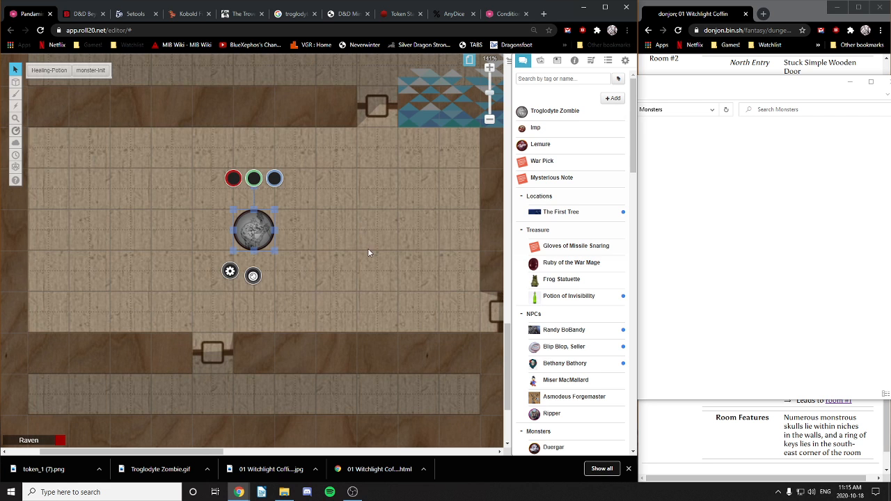
# Step: Position the zombie token in the left part of the wooden room
pyautogui.moveTo(394, 237); pyautogui.dragTo(461, 278)
pyautogui.hotkey('ctrl', 'v')
pyautogui.moveTo(181, 272); pyautogui.dragTo(118, 274)
pyautogui.moveTo(410, 284); pyautogui.dragTo(407, 286)
pyautogui.click(110, 270)
pyautogui.moveTo(116, 274); pyautogui.dragTo(200, 269)
pyautogui.moveTo(333, 257); pyautogui.dragTo(233, 290)
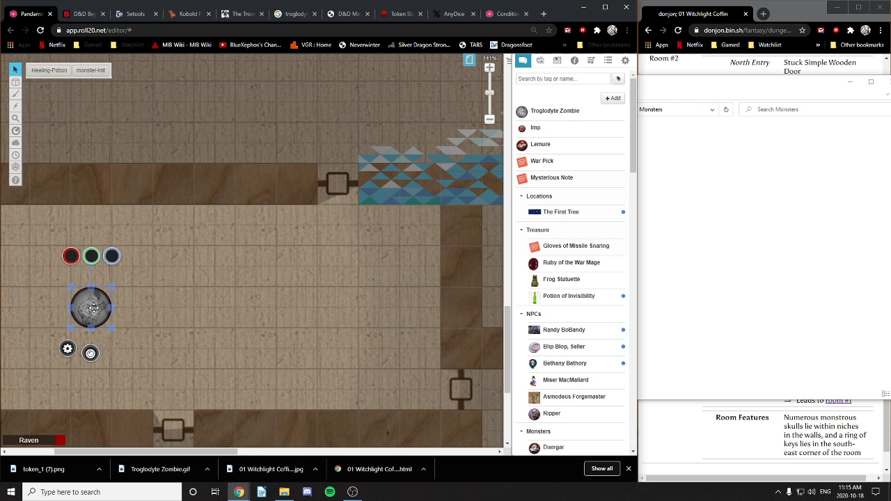
pyautogui.click(188, 298)
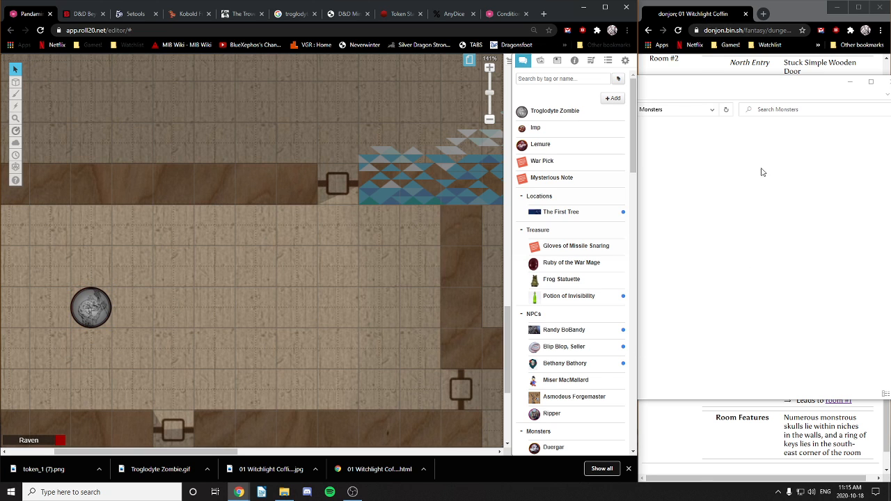
# Step: Close File Explorer, scroll the donjon key to Room #2's zombie, and recentre the map
pyautogui.click(783, 96)
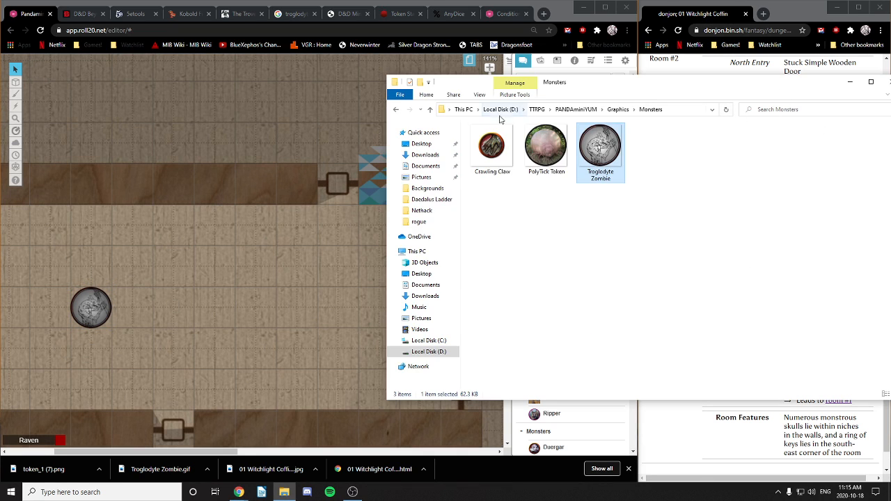
pyautogui.moveTo(633, 86); pyautogui.dragTo(428, 106)
pyautogui.click(689, 104)
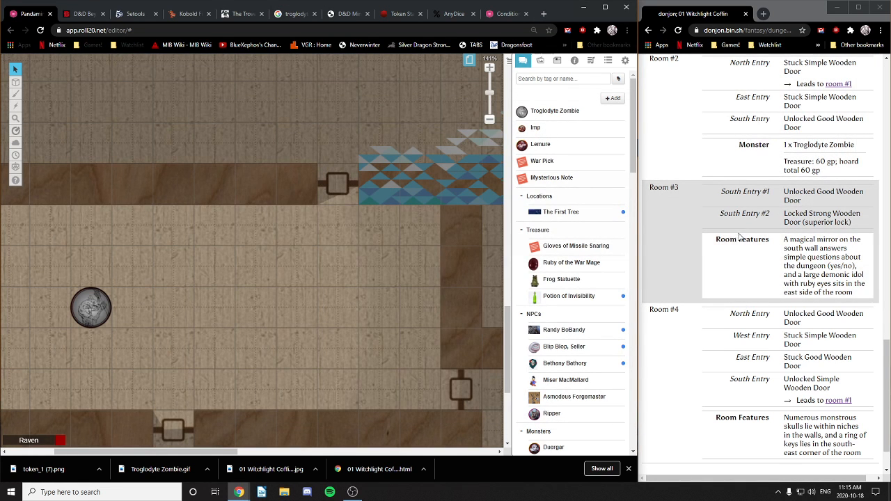
pyautogui.scroll(2, 765, 258)
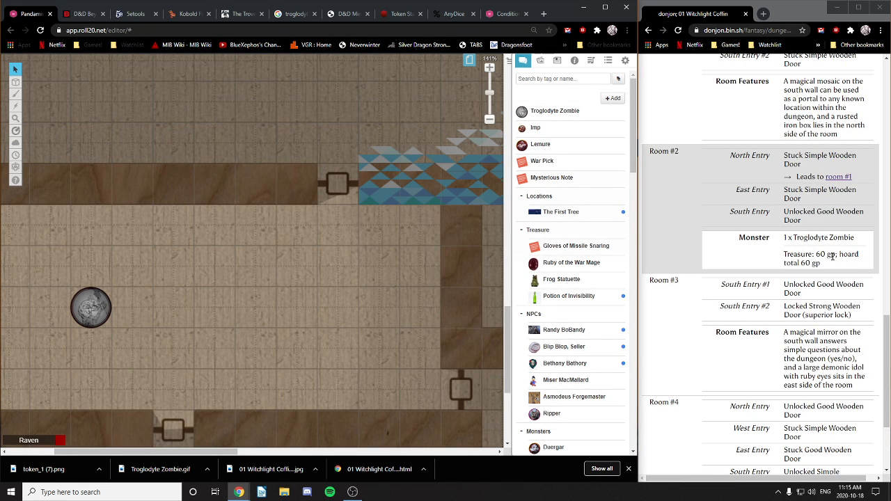
pyautogui.moveTo(217, 360); pyautogui.dragTo(297, 338)
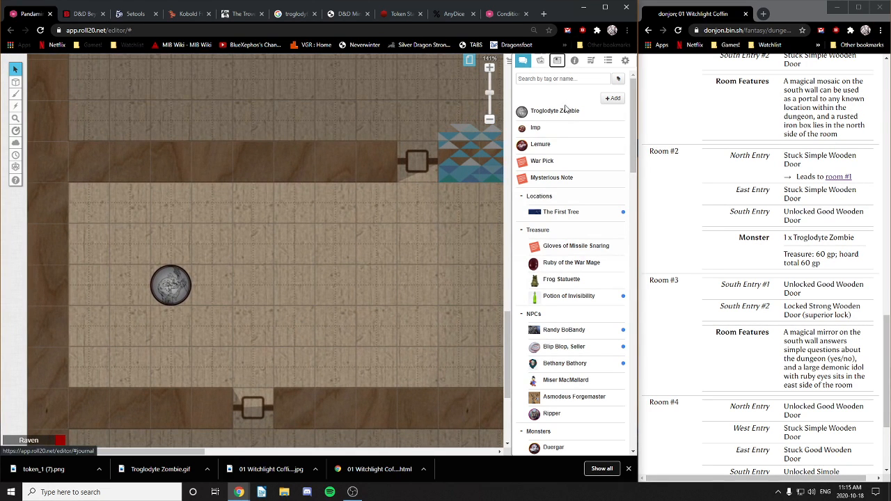
# Step: Search the art library for chest images and drop a chest into the room
pyautogui.click(540, 62)
pyautogui.click(550, 99)
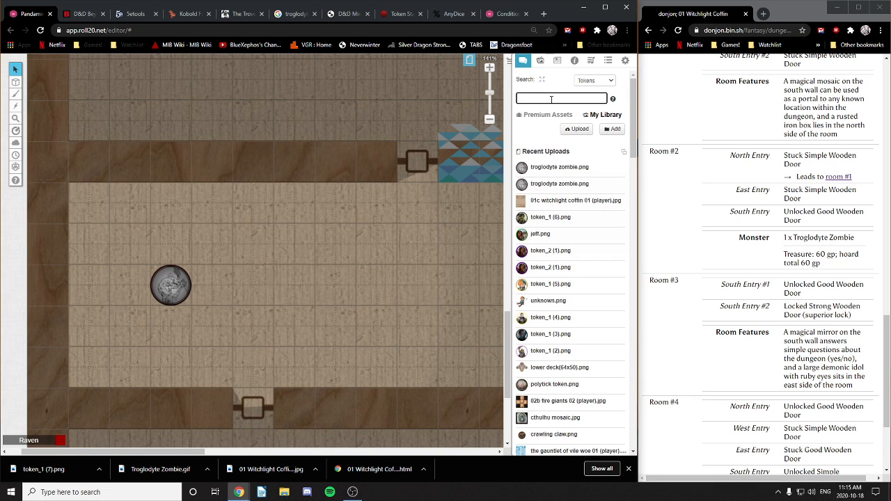
pyautogui.press('Return')
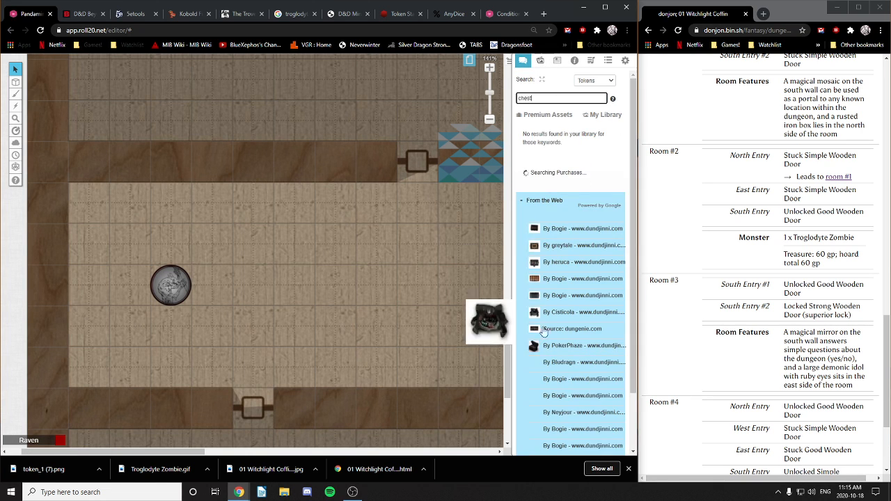
pyautogui.scroll(-1, 564, 327)
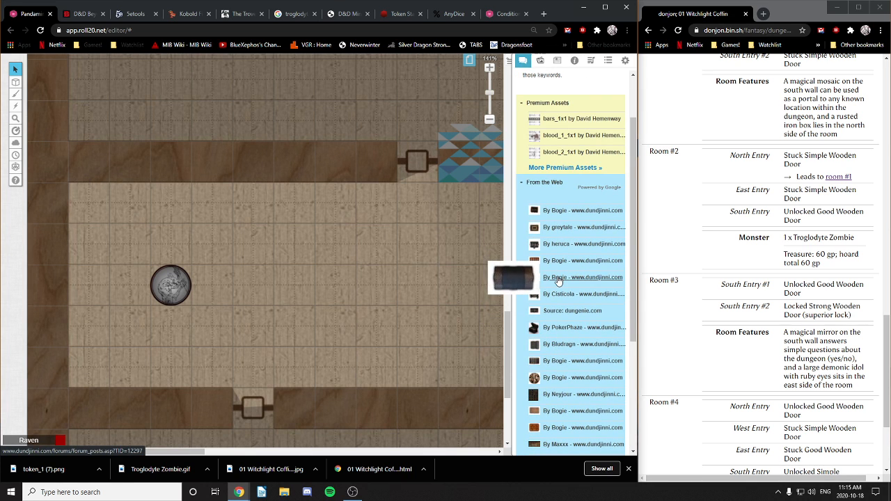
pyautogui.moveTo(559, 280); pyautogui.dragTo(132, 319)
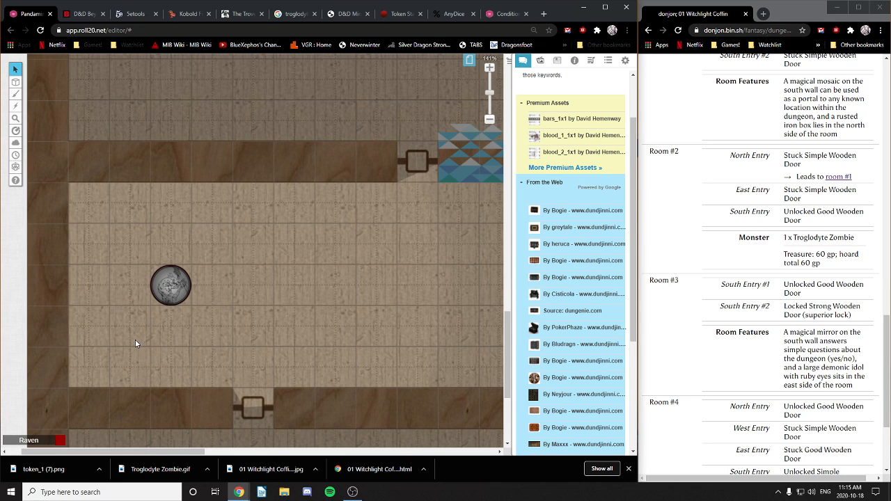
# Step: Rotate the chest token, move it beside the west wall below the zombie, and open its settings
pyautogui.click(136, 339)
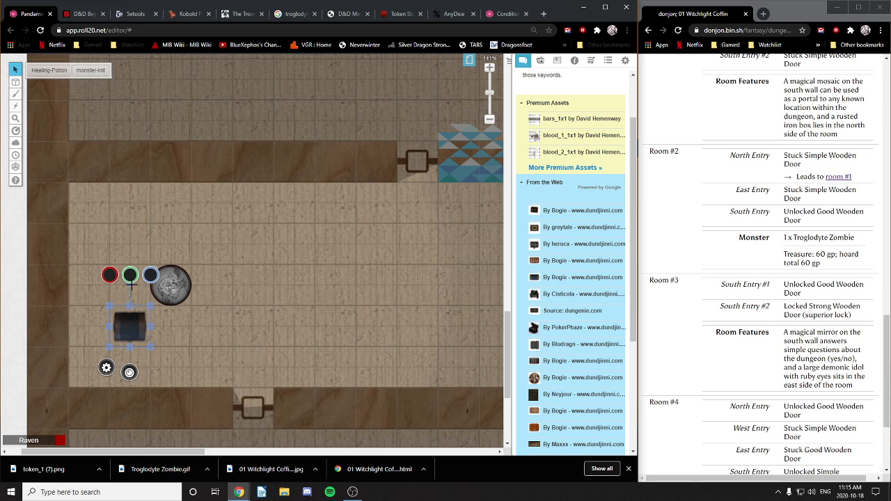
pyautogui.click(131, 289)
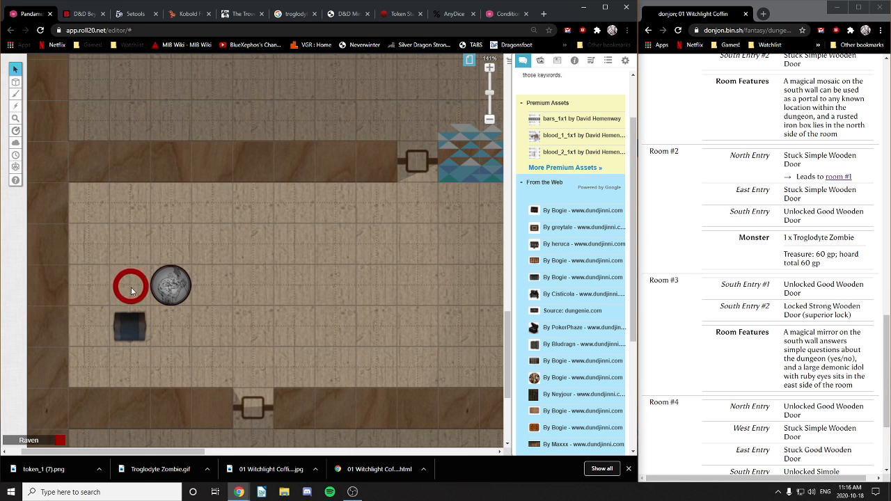
pyautogui.click(130, 323)
pyautogui.moveTo(119, 287); pyautogui.dragTo(84, 338)
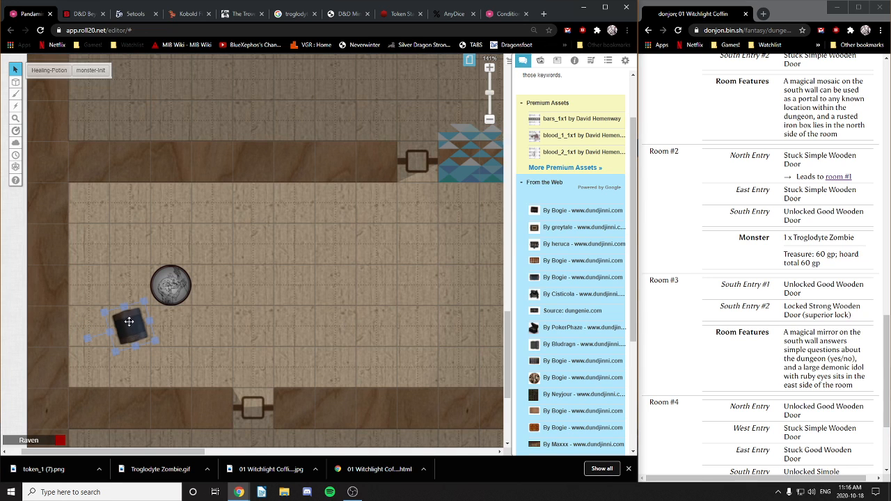
pyautogui.moveTo(123, 306); pyautogui.dragTo(118, 288)
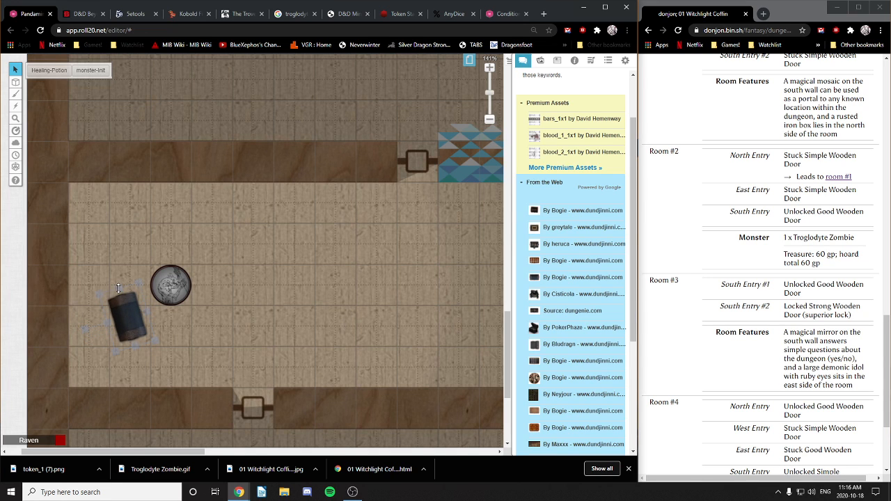
pyautogui.moveTo(119, 324); pyautogui.dragTo(100, 352)
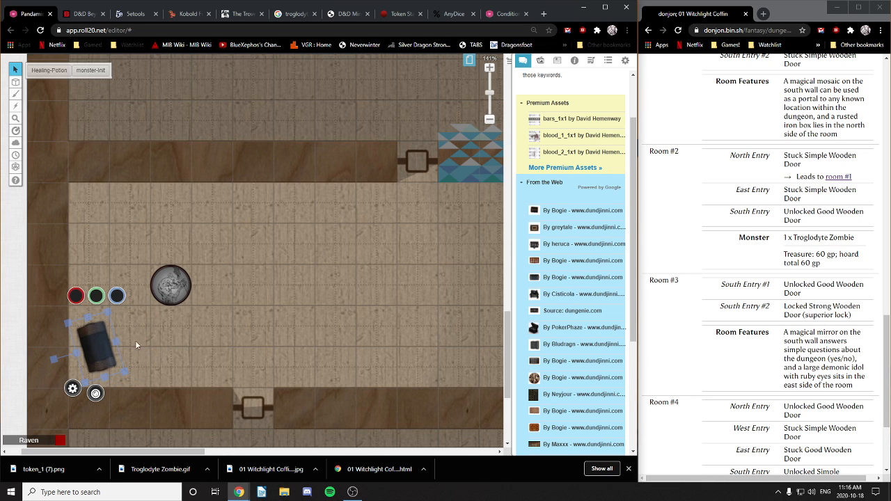
pyautogui.doubleClick(92, 350)
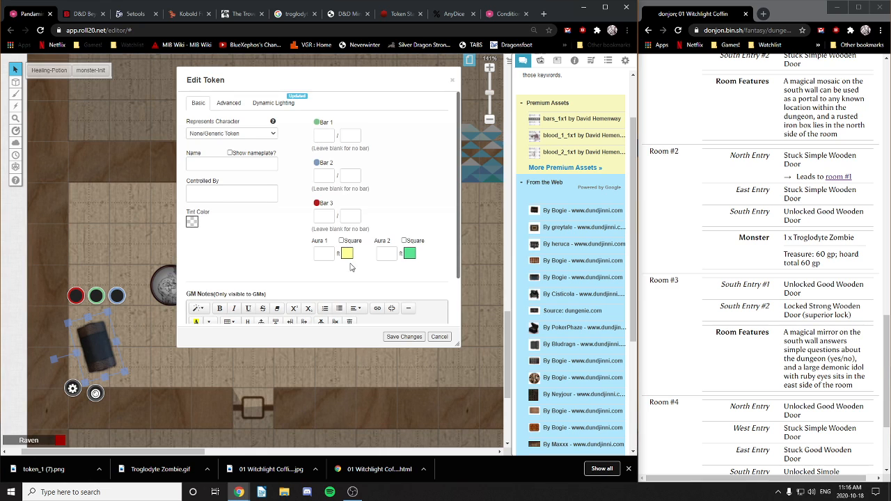
# Step: Give the chest token a 60GP GM note and send it to the back
pyautogui.scroll(-2, 264, 229)
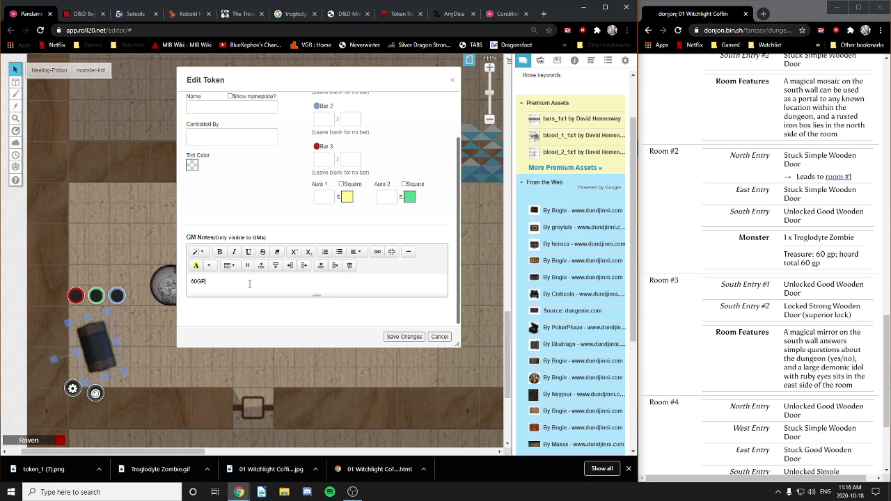
pyautogui.click(405, 338)
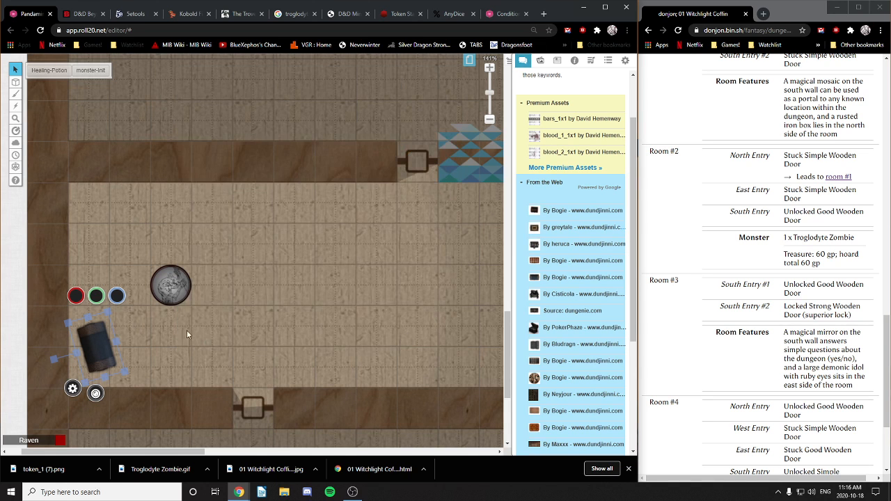
pyautogui.rightClick(96, 342)
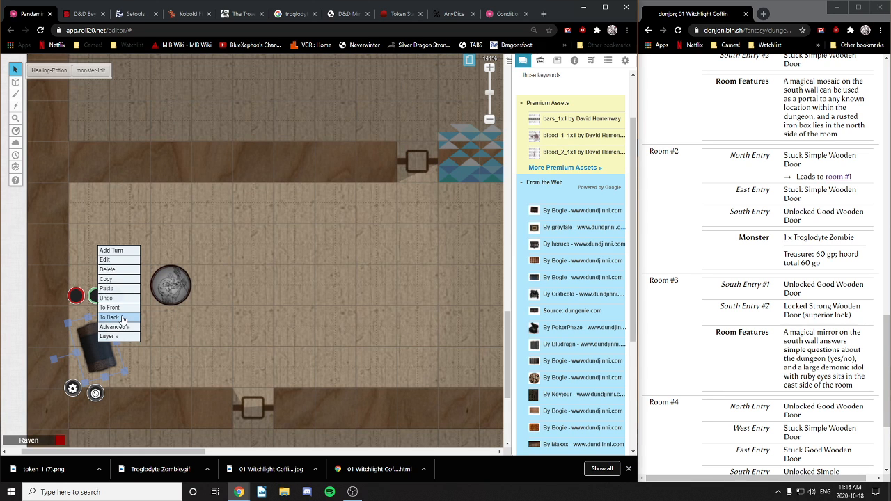
pyautogui.click(121, 319)
pyautogui.click(224, 348)
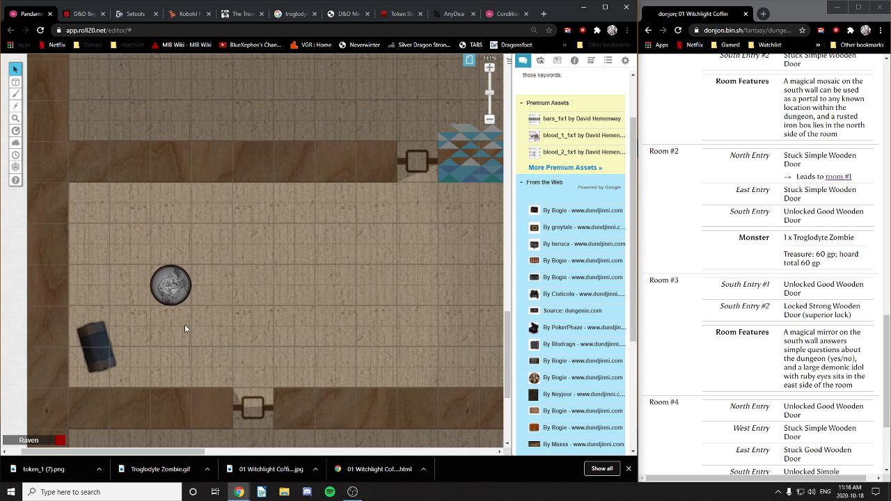
pyautogui.moveTo(185, 324); pyautogui.dragTo(149, 378)
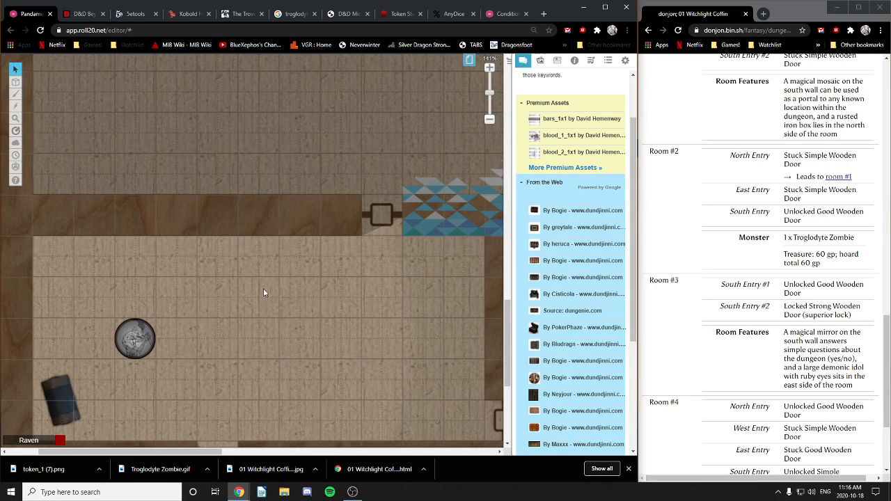
# Step: Open the Troglodyte Zombie's character sheet showing its NPC stats
pyautogui.moveTo(380, 289); pyautogui.dragTo(401, 290)
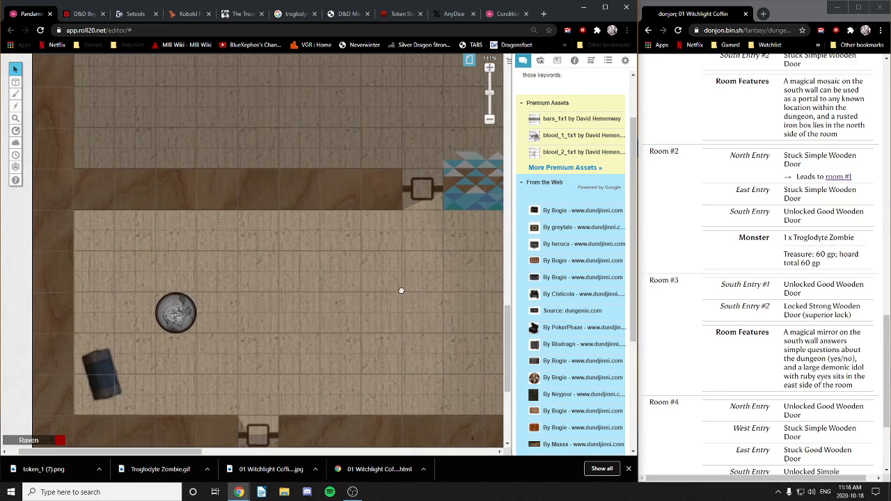
pyautogui.doubleClick(178, 318)
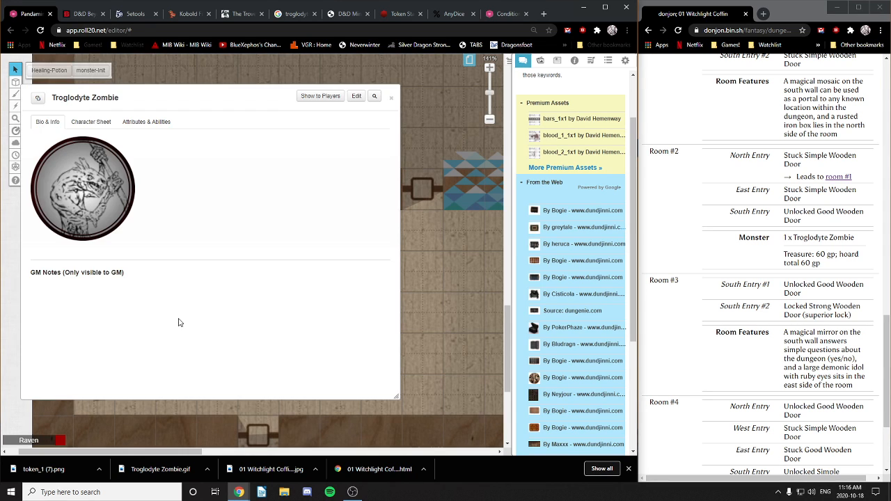
pyautogui.click(93, 123)
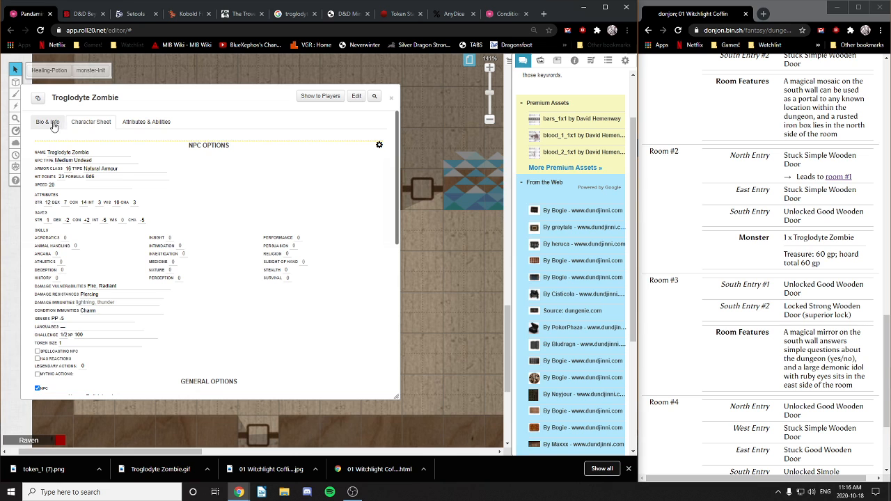
# Step: Close the sheet and link the zombie token's Bar 1 to hp, reading 23/23
pyautogui.scroll(-5, 339, 252)
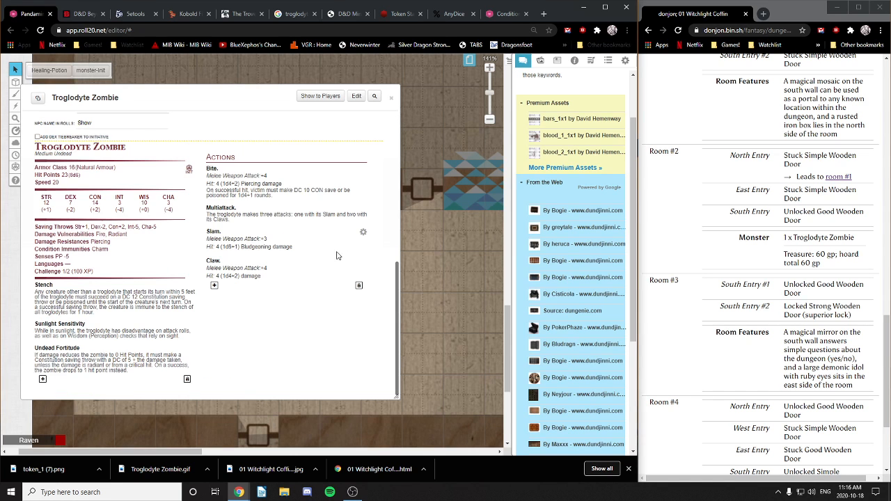
pyautogui.scroll(5, 337, 253)
pyautogui.click(390, 99)
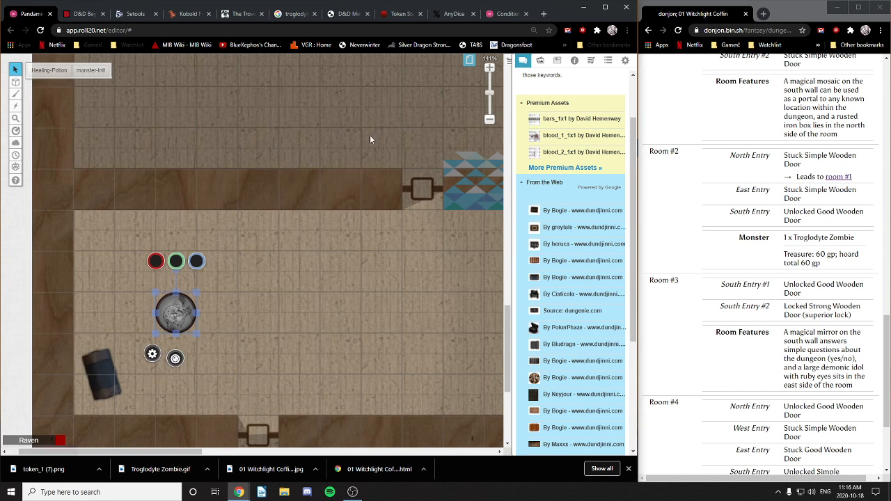
pyautogui.click(153, 354)
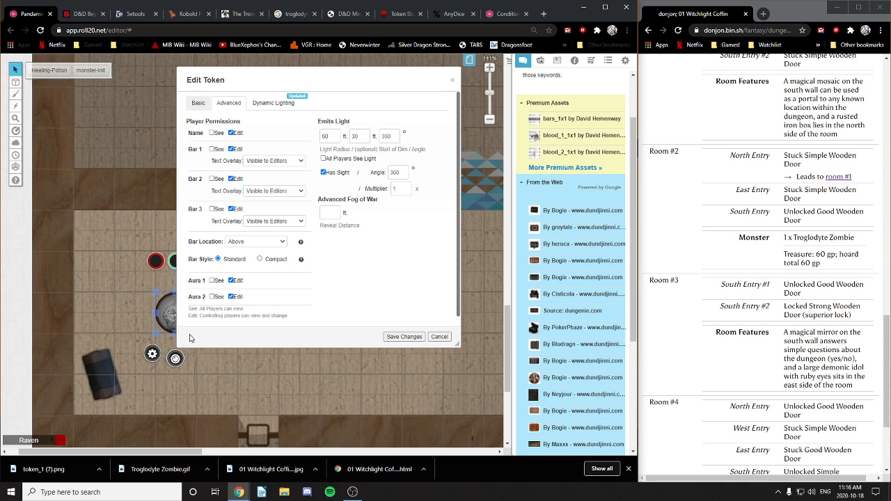
pyautogui.click(197, 103)
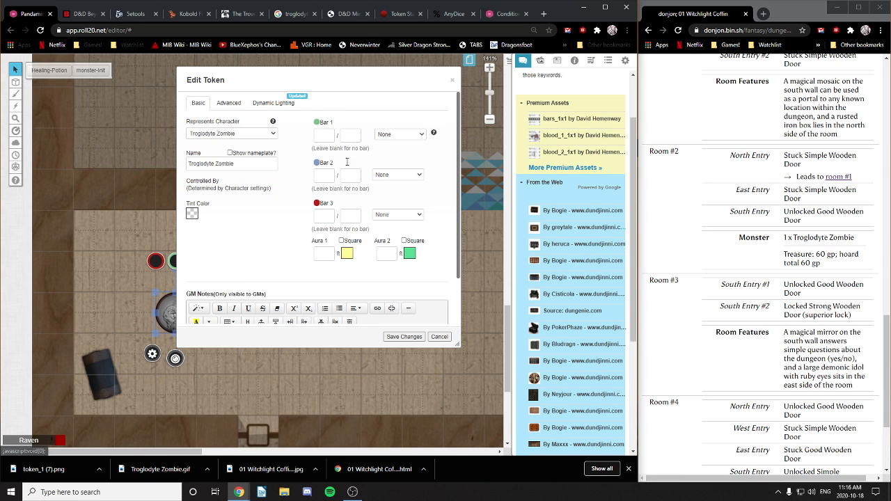
pyautogui.click(401, 135)
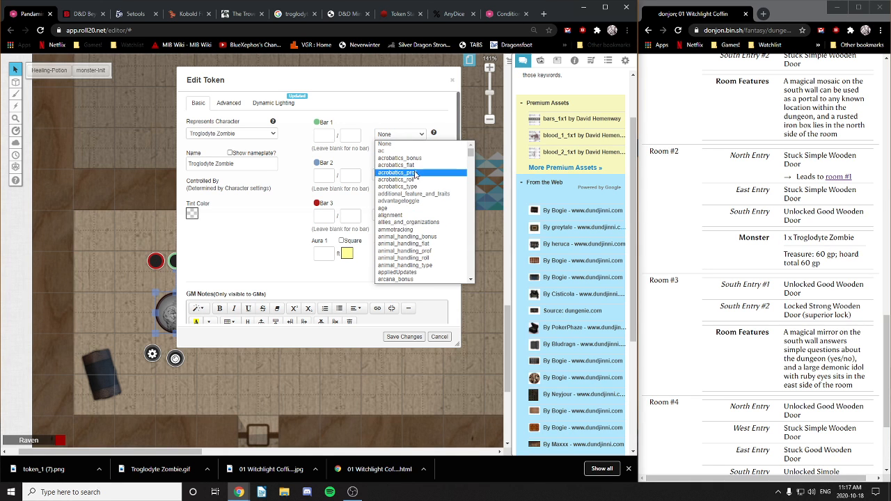
pyautogui.scroll(-5, 420, 247)
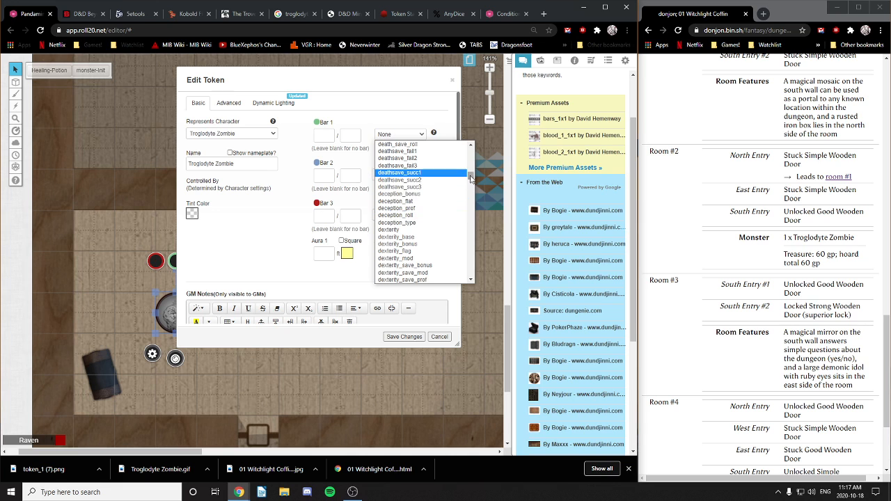
pyautogui.moveTo(471, 179); pyautogui.dragTo(477, 194)
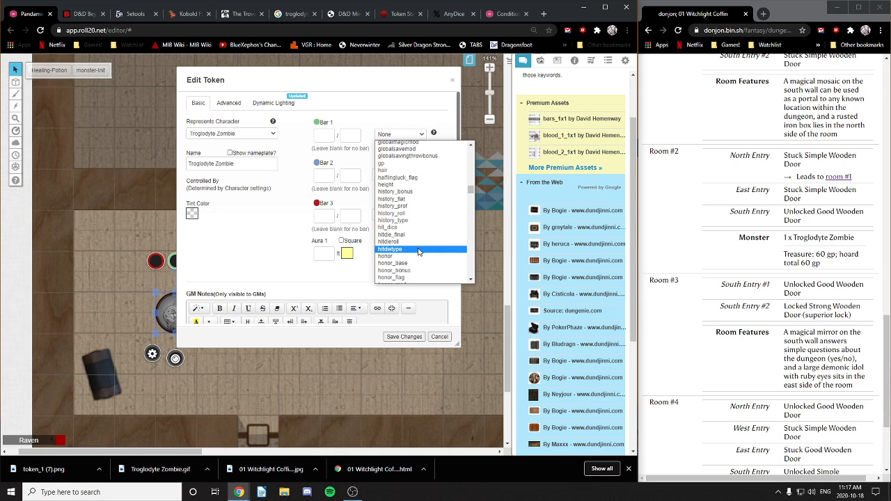
pyautogui.scroll(-3, 415, 242)
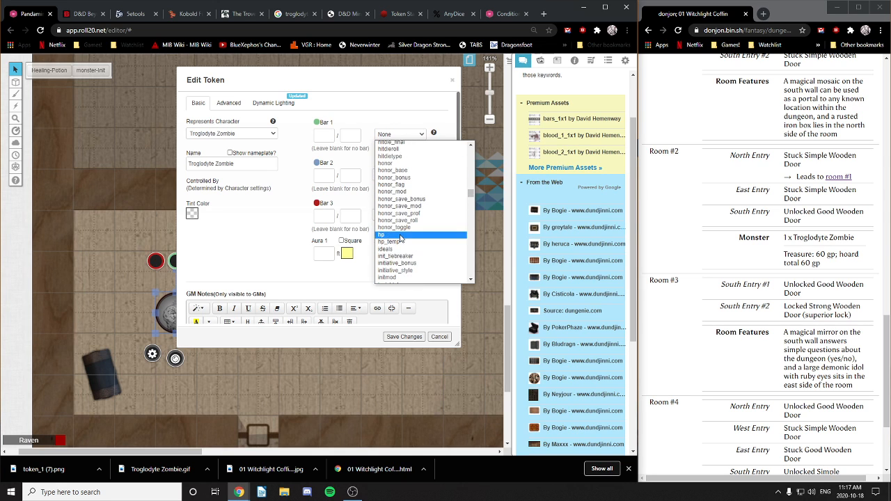
pyautogui.click(402, 240)
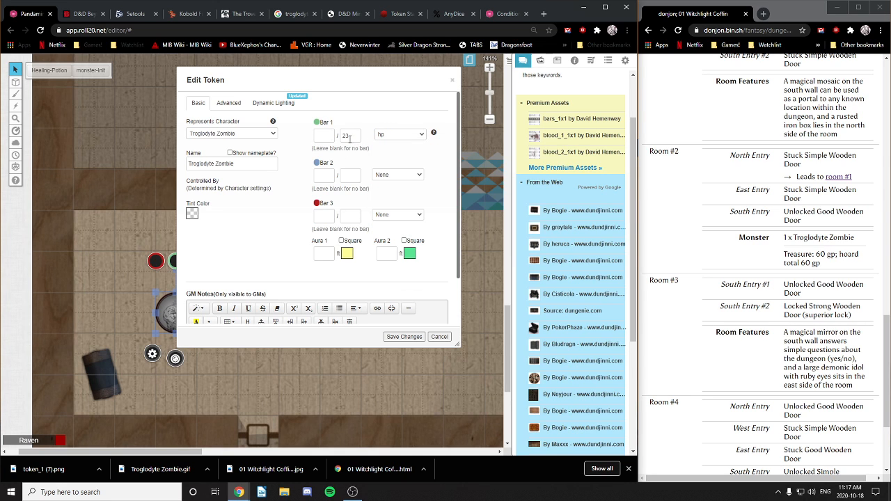
pyautogui.click(326, 137)
pyautogui.click(264, 242)
# Step: Let players see Bar 1 and save the token settings
pyautogui.click(231, 103)
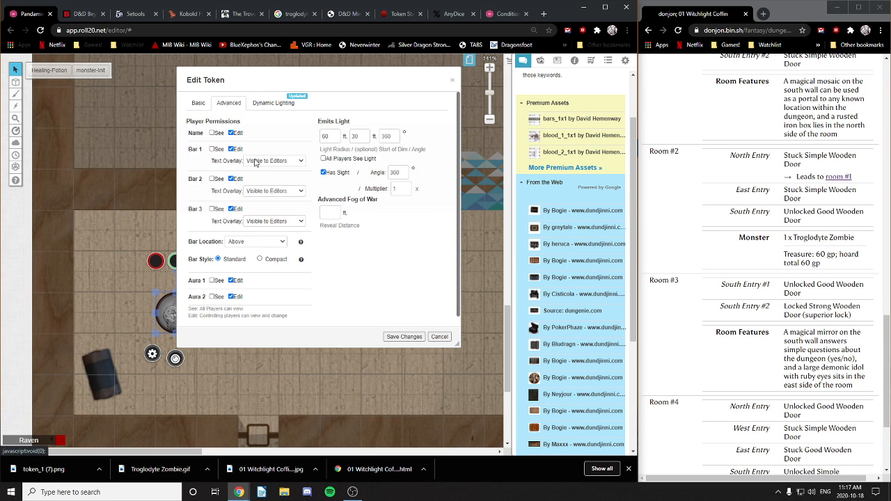
pyautogui.click(212, 149)
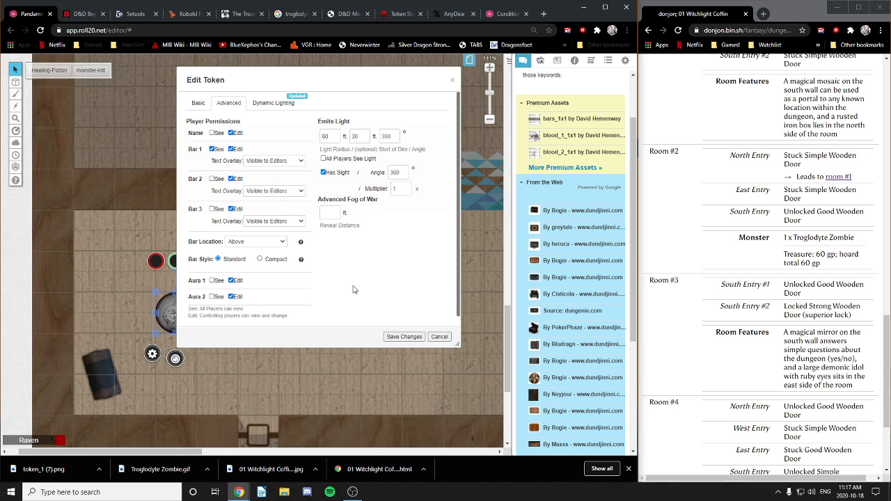
pyautogui.click(410, 338)
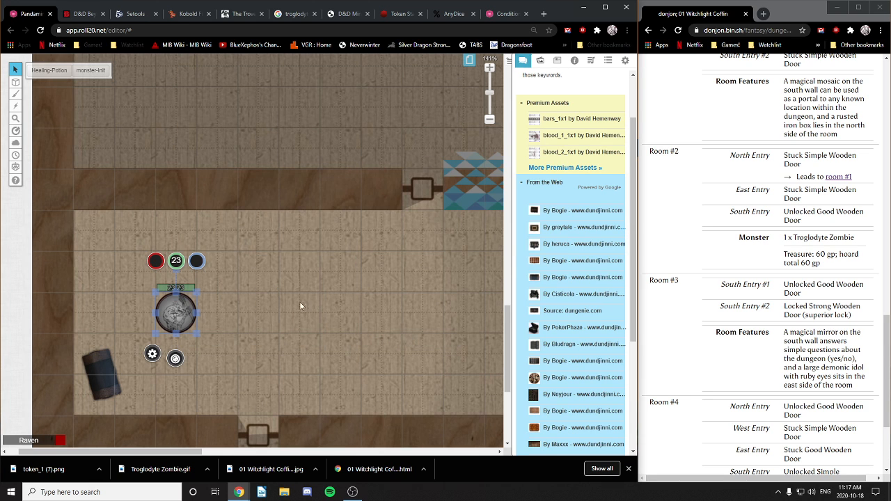
# Step: Place the zombie token's bar overlapping its bottom edge and save
pyautogui.rightClick(178, 316)
pyautogui.moveTo(208, 314)
pyautogui.click(259, 311)
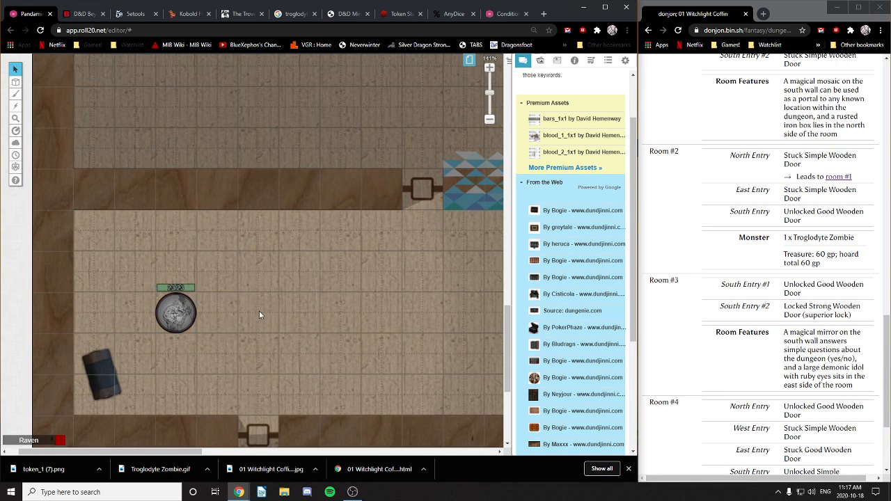
pyautogui.click(176, 312)
pyautogui.click(152, 353)
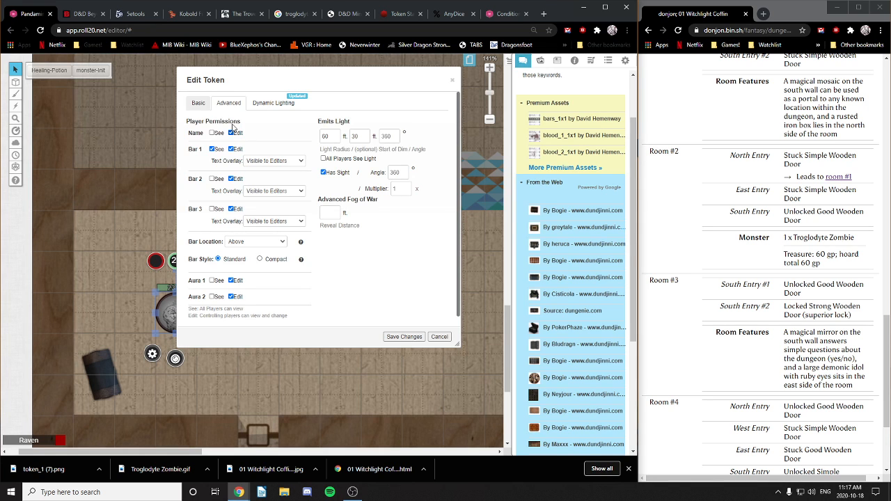
pyautogui.click(261, 243)
pyautogui.click(259, 269)
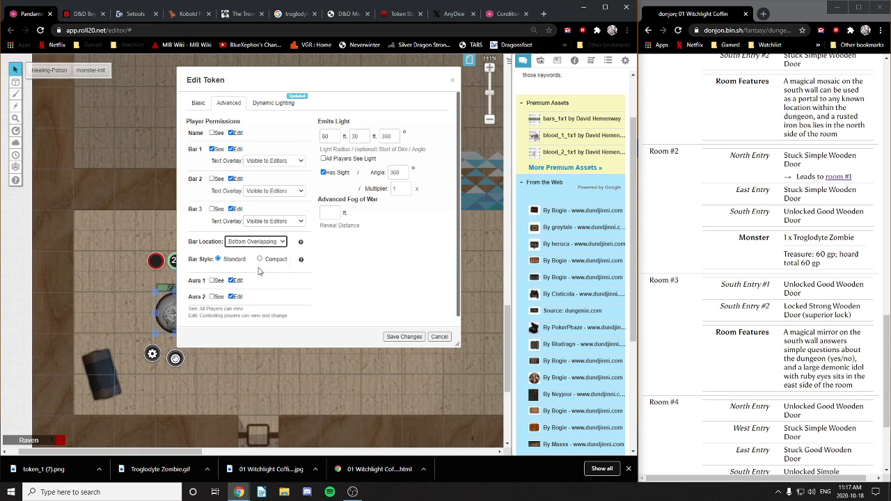
pyautogui.click(407, 336)
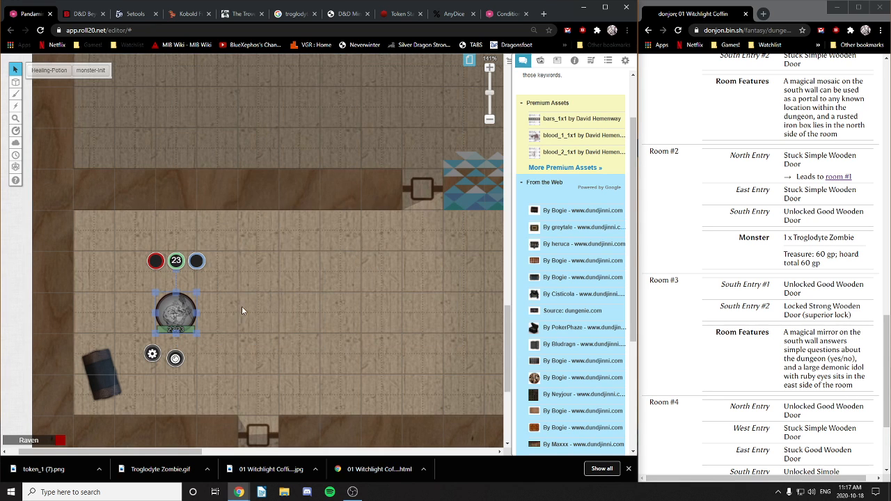
pyautogui.click(284, 295)
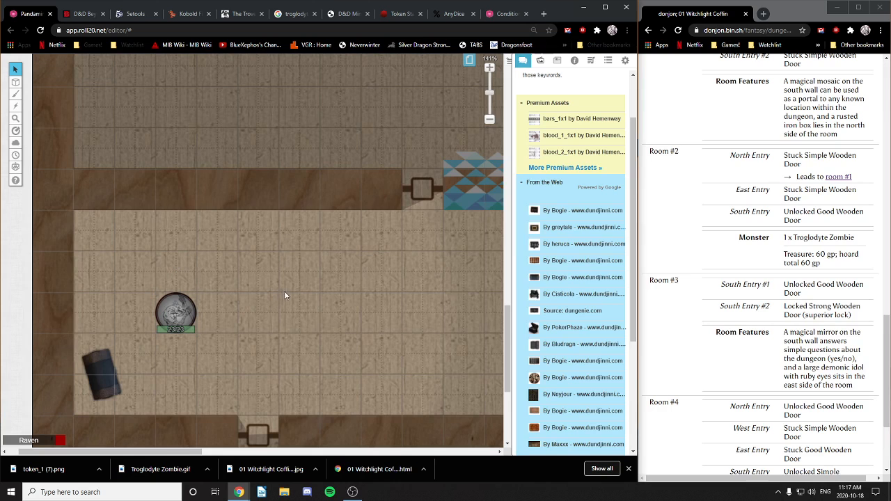
# Step: Review the zombie token's basic and permission settings, saving without changes
pyautogui.rightClick(174, 308)
pyautogui.moveTo(200, 308)
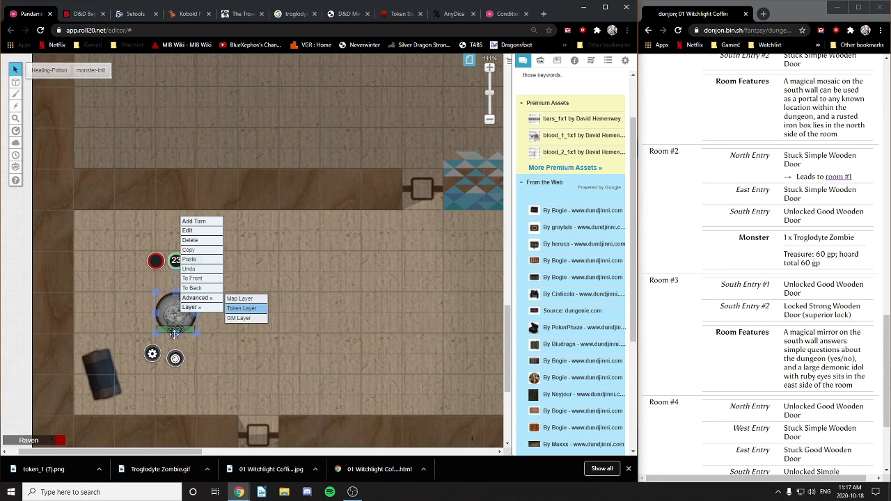
pyautogui.click(152, 353)
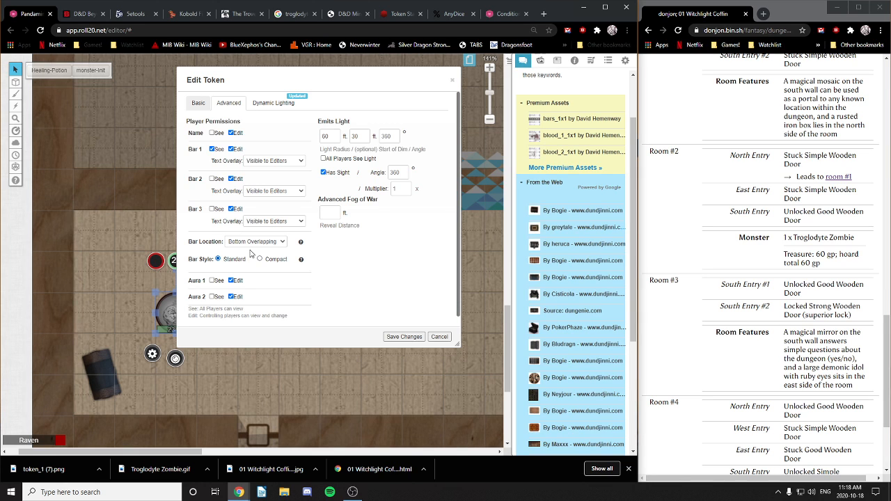
pyautogui.click(198, 103)
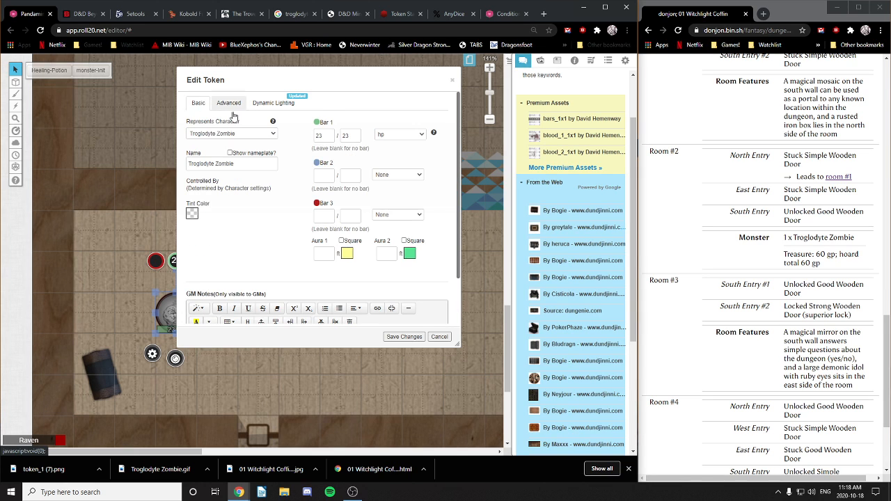
pyautogui.click(228, 103)
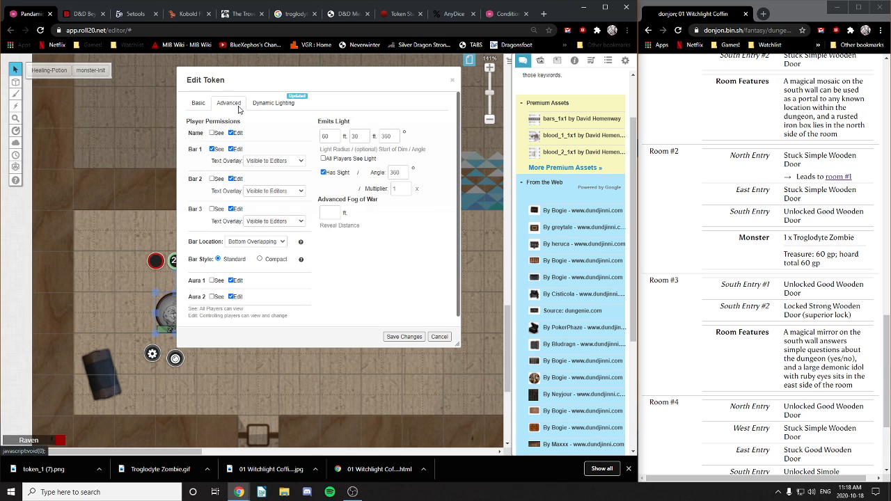
pyautogui.click(198, 102)
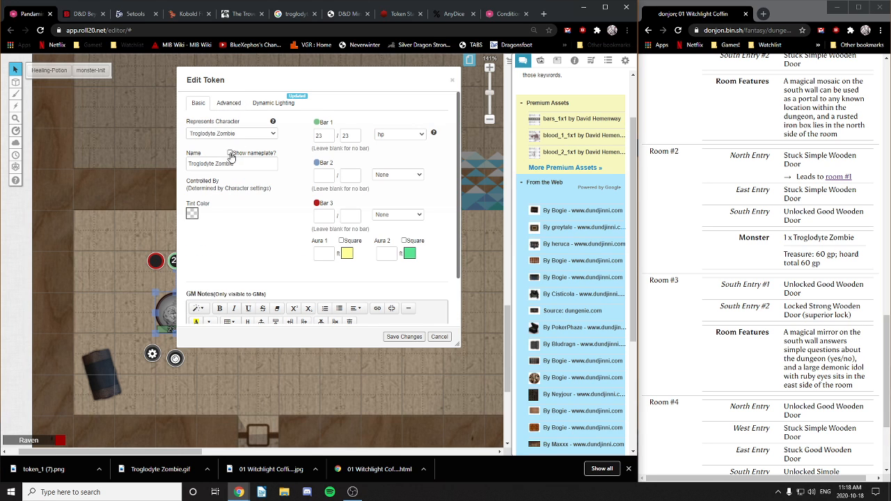
pyautogui.click(229, 102)
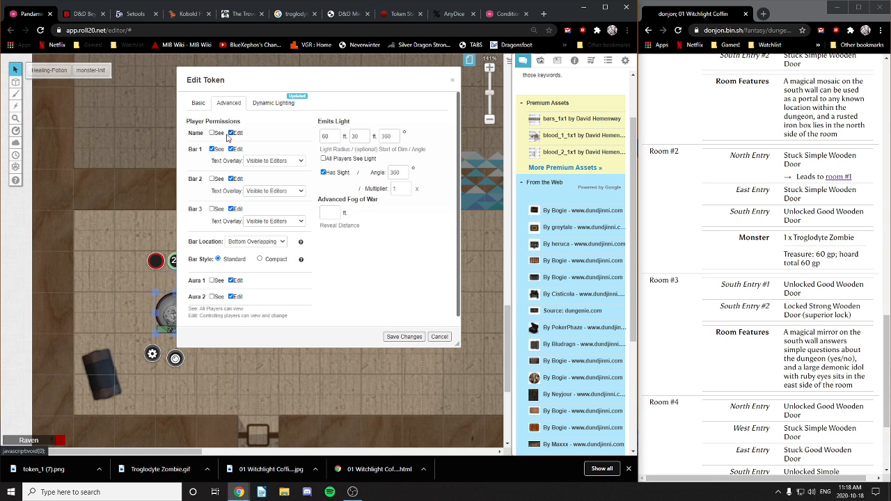
pyautogui.click(405, 336)
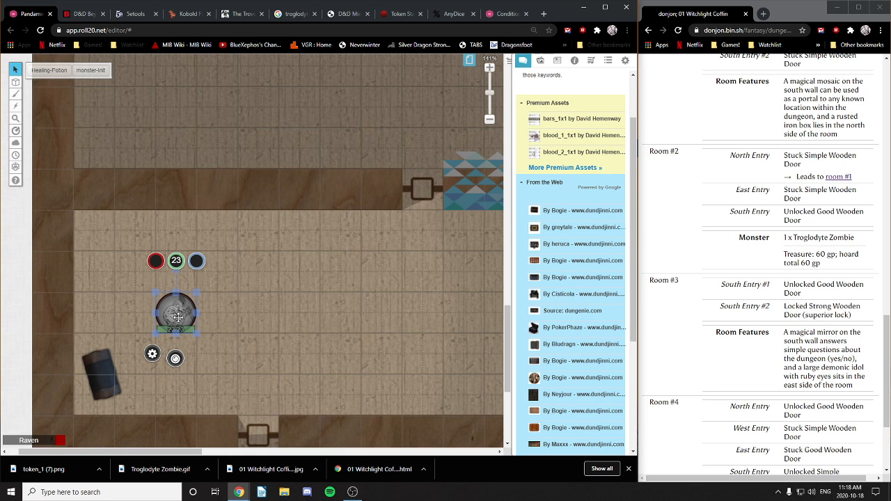
pyautogui.click(152, 355)
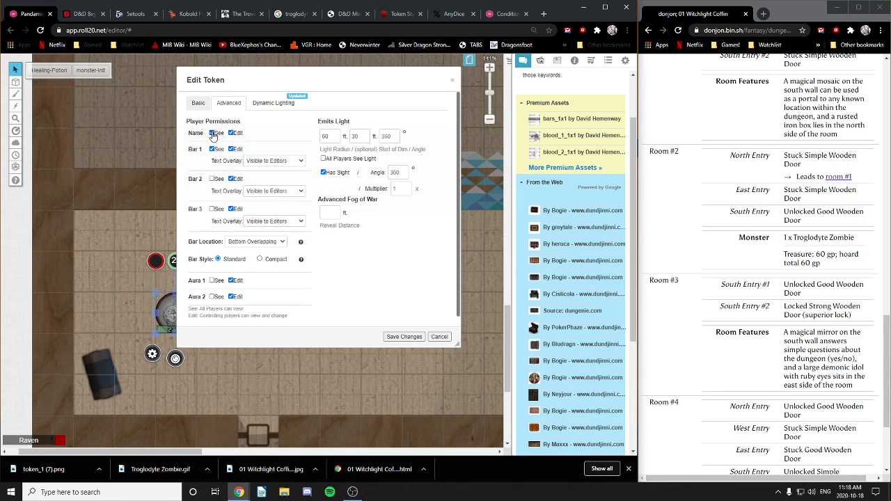
pyautogui.click(405, 337)
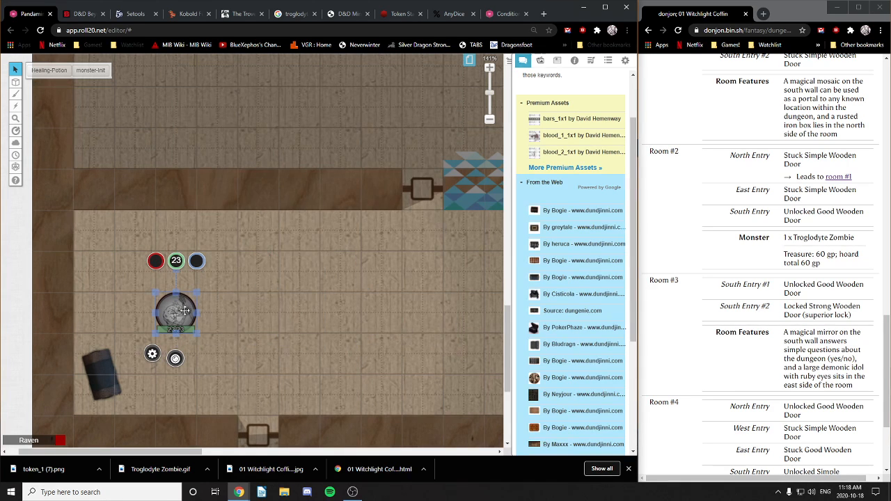
pyautogui.moveTo(184, 310)
pyautogui.mouseDown()
pyautogui.moveTo(270, 311)
pyautogui.moveTo(193, 311)
pyautogui.mouseUp()
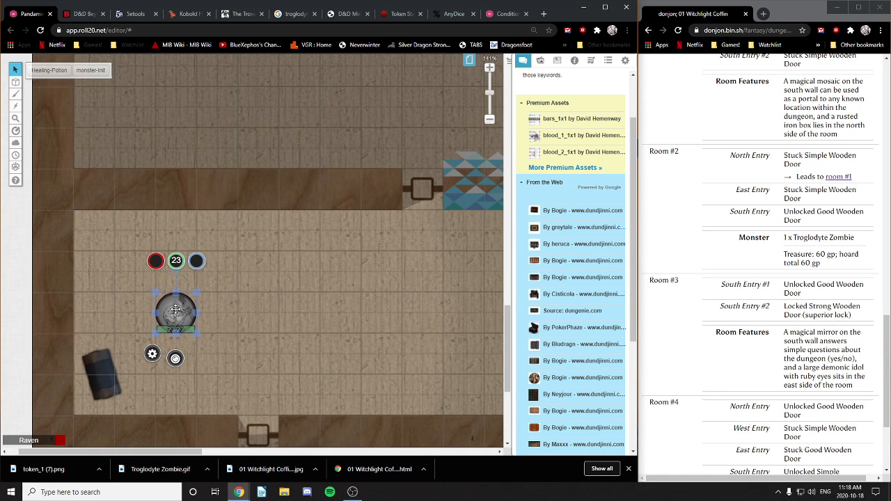
# Step: Hide the zombie's name from players and turn on its 'Troglodyte Zombie' nameplate
pyautogui.rightClick(176, 309)
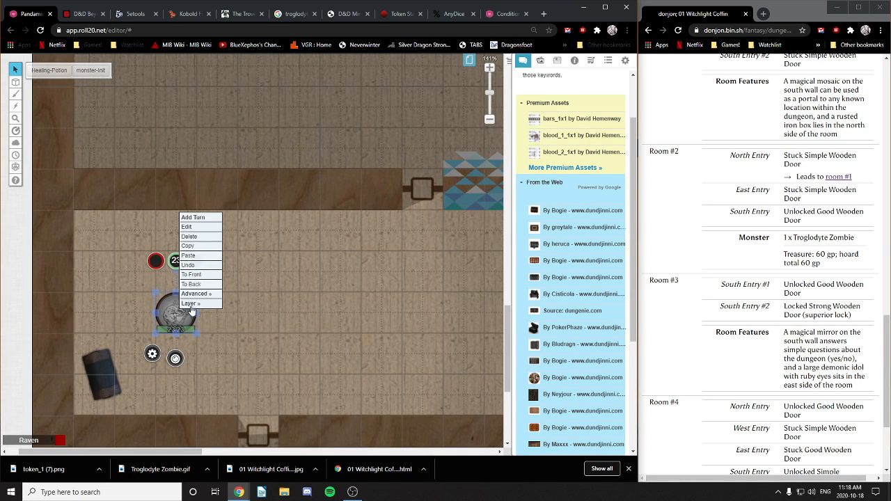
pyautogui.doubleClick(176, 311)
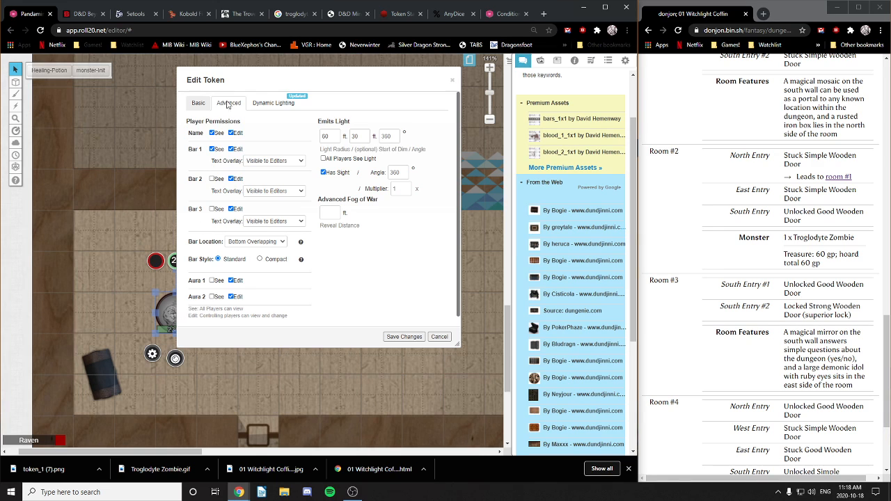
pyautogui.click(212, 133)
pyautogui.click(199, 103)
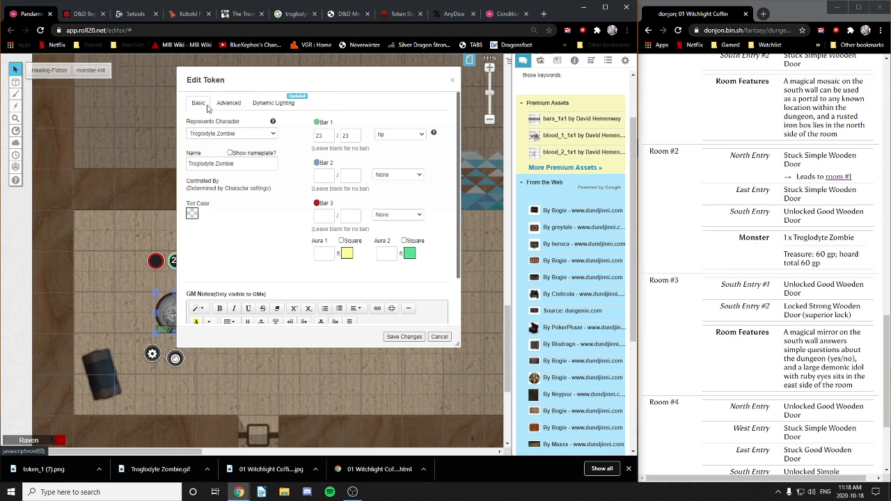
pyautogui.click(230, 153)
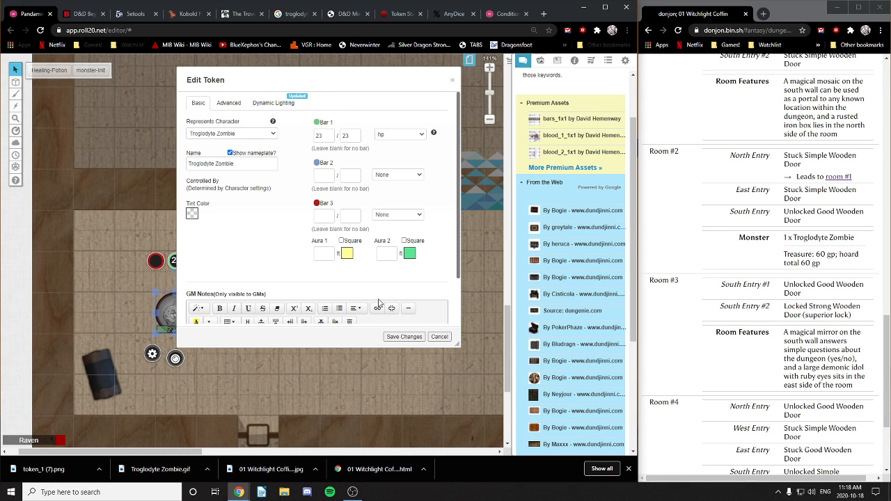
pyautogui.click(404, 336)
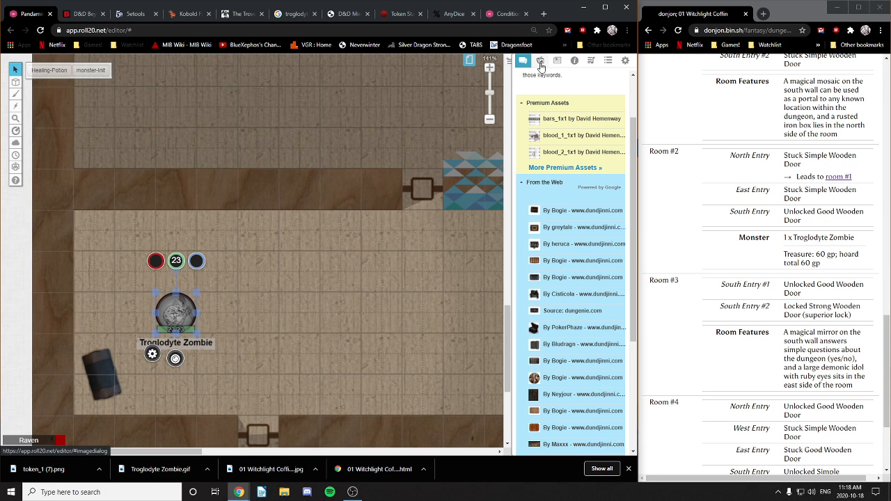
# Step: View the Material Abyss 01 page and its round portal room
pyautogui.click(469, 62)
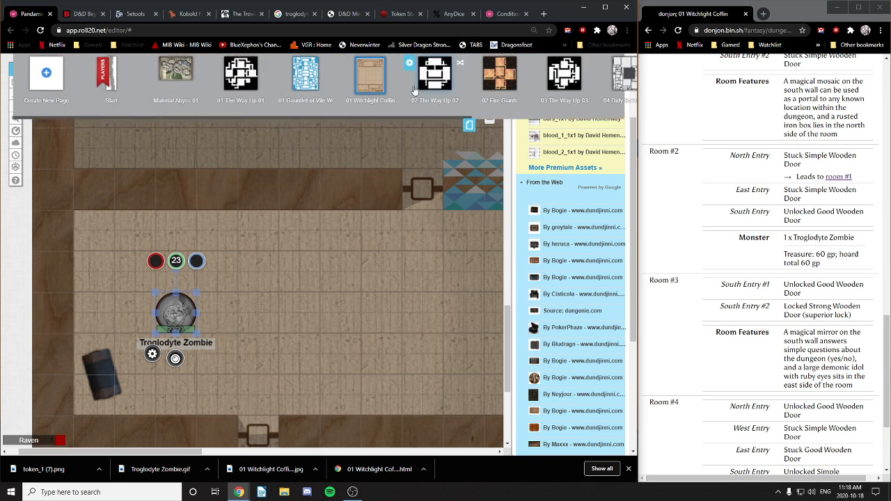
pyautogui.click(183, 75)
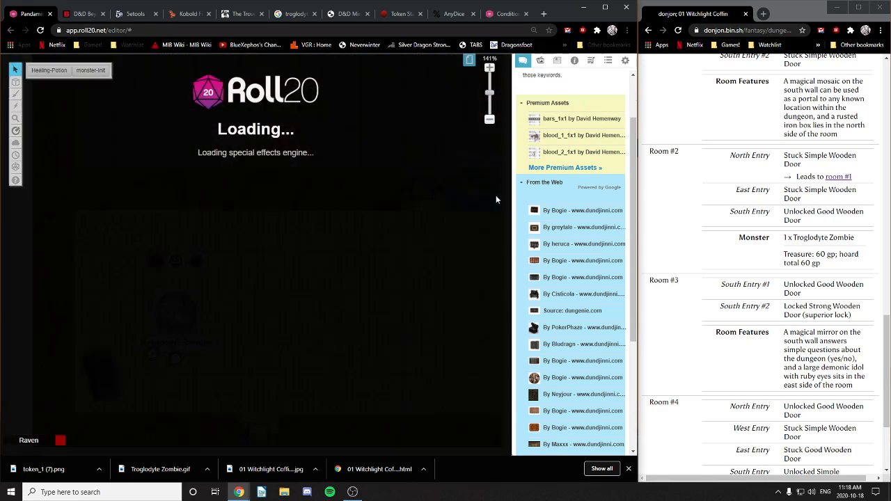
pyautogui.moveTo(422, 141); pyautogui.dragTo(21, 435)
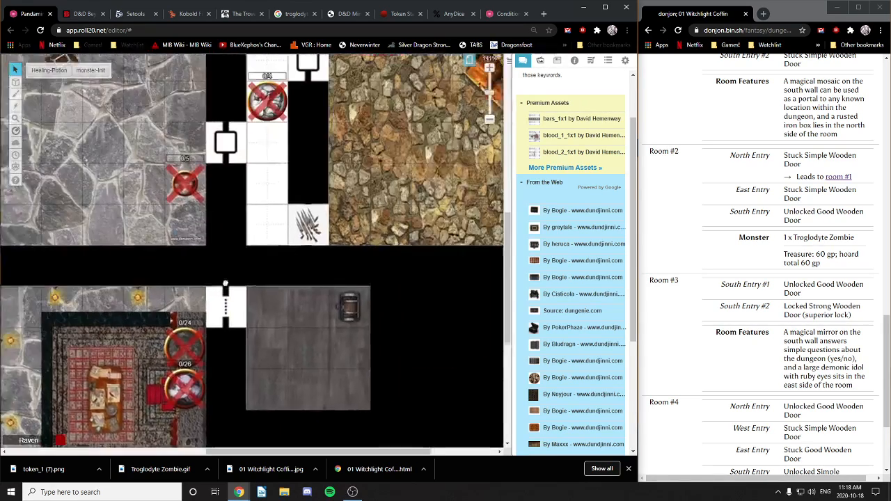
pyautogui.moveTo(414, 66); pyautogui.dragTo(365, 293)
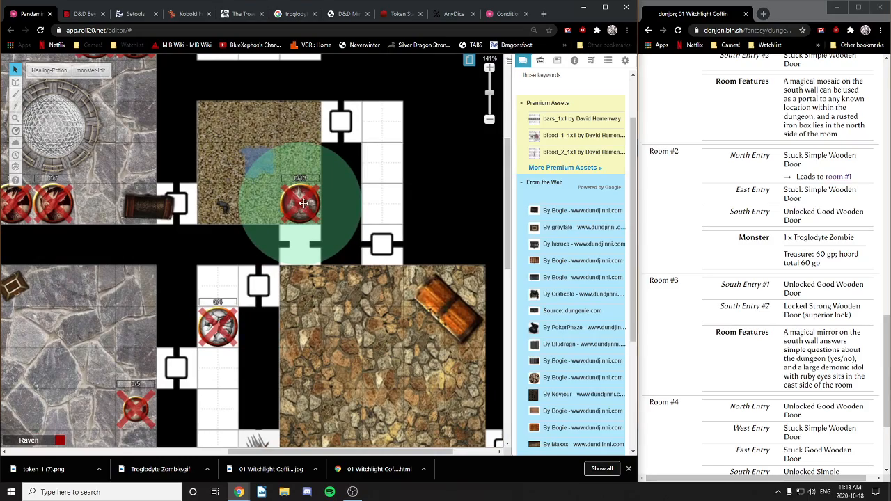
pyautogui.moveTo(269, 355); pyautogui.dragTo(304, 258)
pyautogui.moveTo(239, 179); pyautogui.dragTo(229, 247)
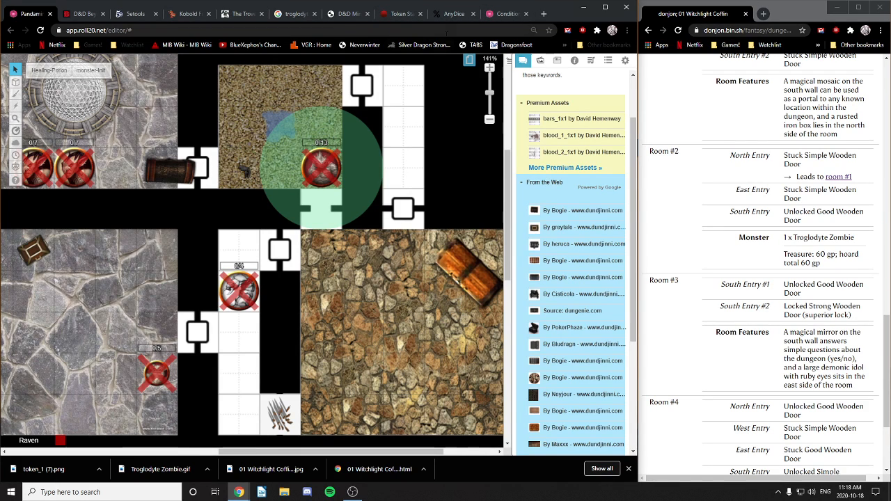
# Step: Return to 01 Witchlight Coffin and check the zombie token's permission and light settings
pyautogui.click(469, 60)
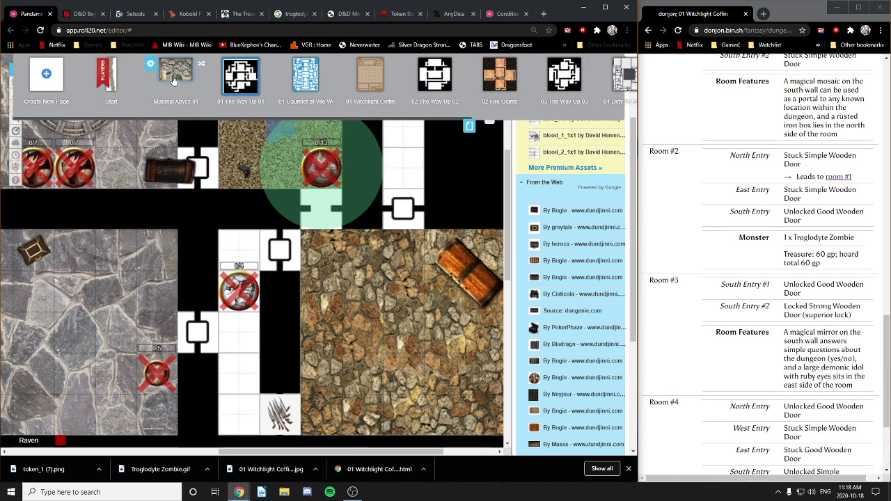
pyautogui.click(378, 81)
pyautogui.moveTo(282, 294); pyautogui.dragTo(420, 143)
pyautogui.moveTo(132, 435); pyautogui.dragTo(207, 343)
pyautogui.click(196, 348)
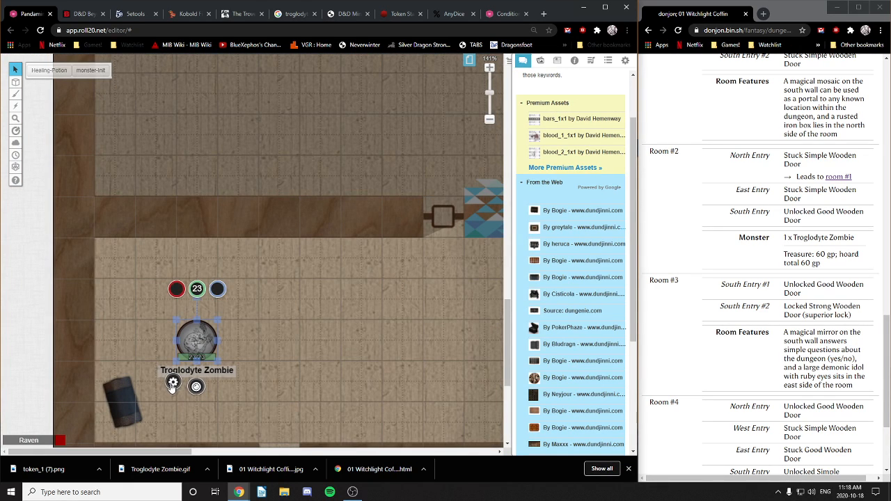
pyautogui.click(173, 382)
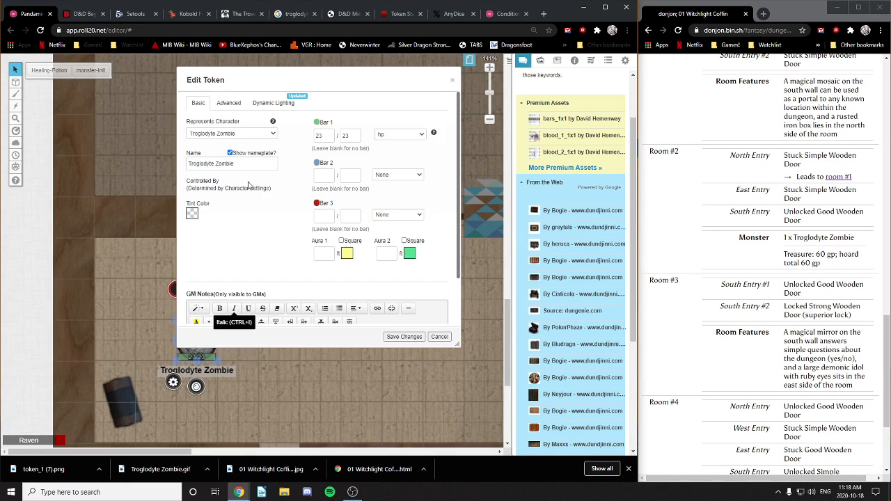
pyautogui.click(226, 102)
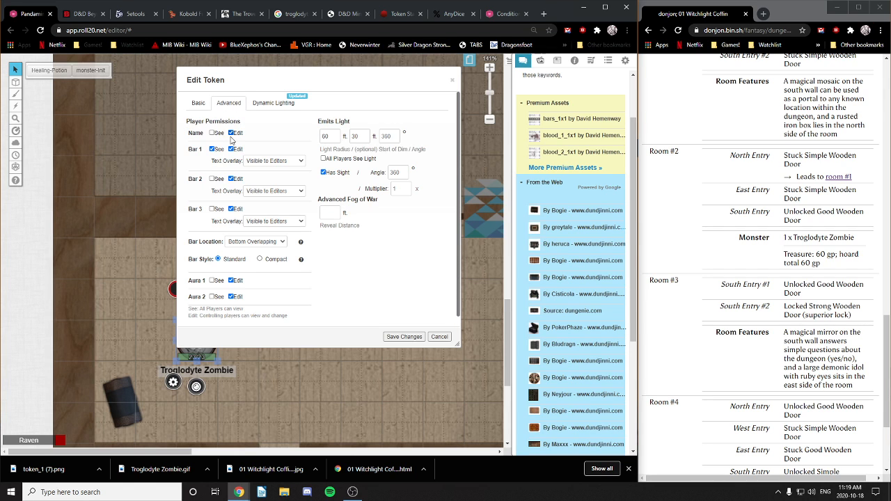
pyautogui.click(402, 337)
pyautogui.click(258, 362)
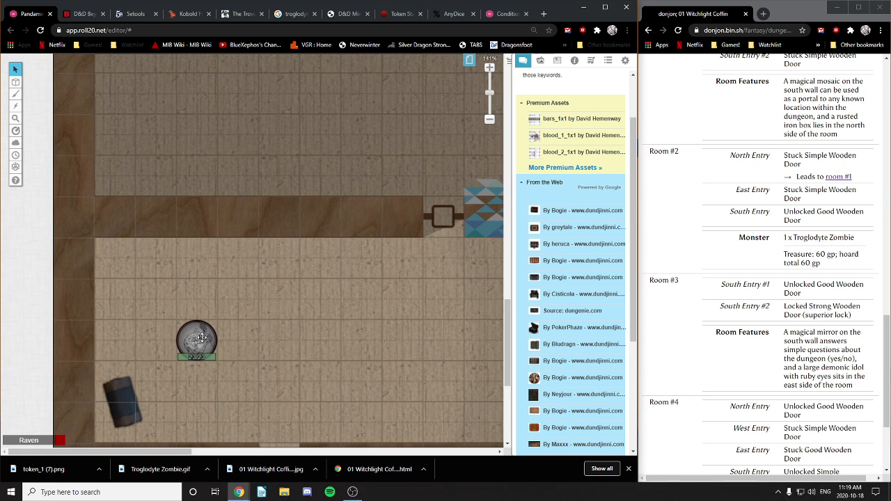
# Step: Move the zombie token about 20 ft up and right in the wooden room
pyautogui.moveTo(403, 332); pyautogui.dragTo(290, 356)
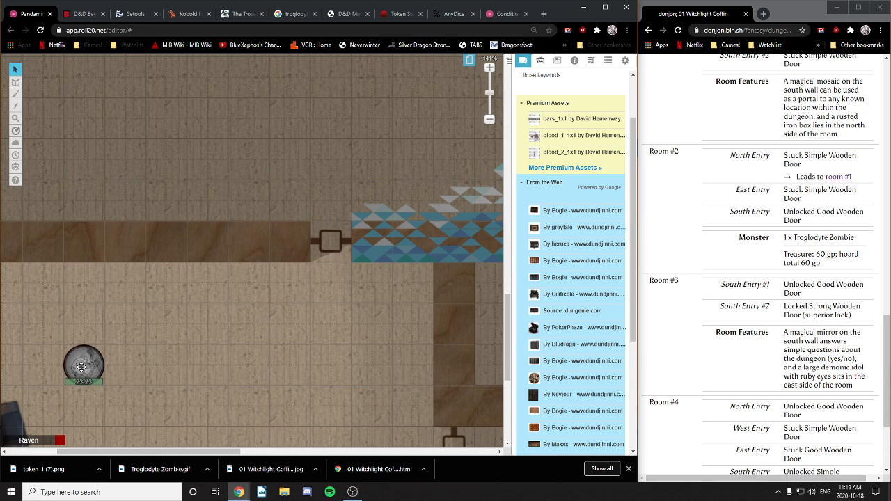
pyautogui.moveTo(81, 366); pyautogui.dragTo(346, 375)
pyautogui.moveTo(408, 379); pyautogui.dragTo(350, 229)
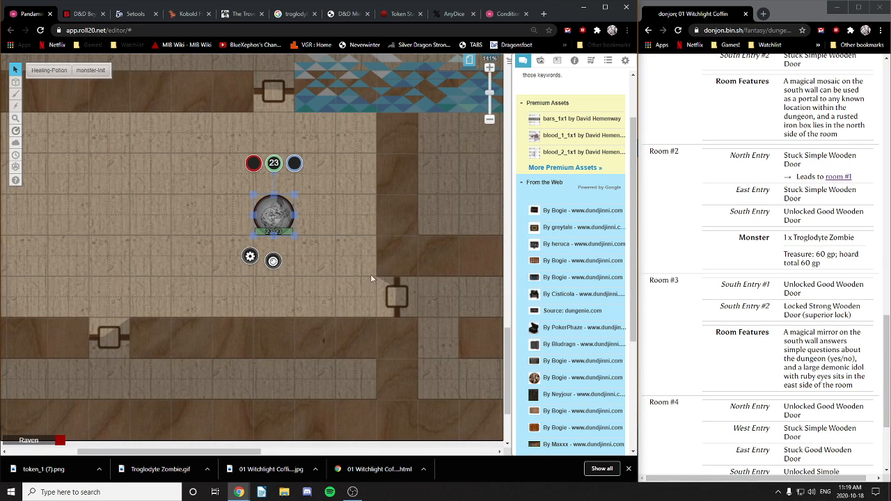
pyautogui.click(342, 261)
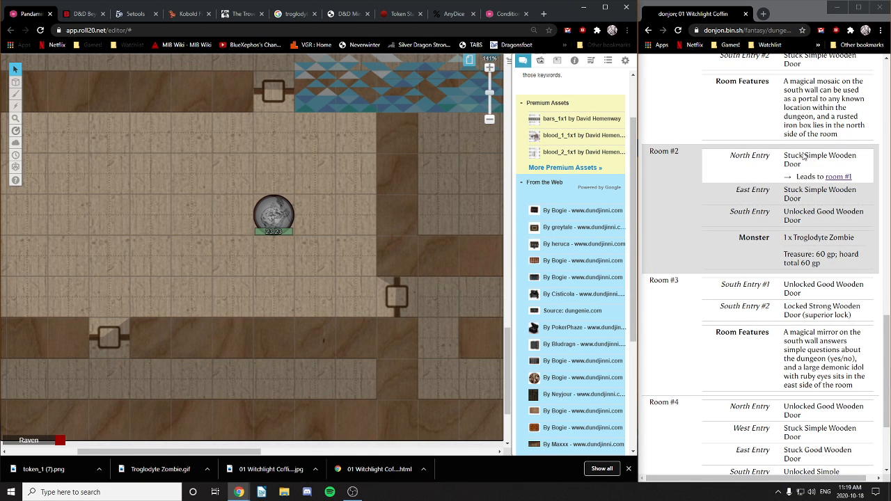
pyautogui.scroll(15, 675, 244)
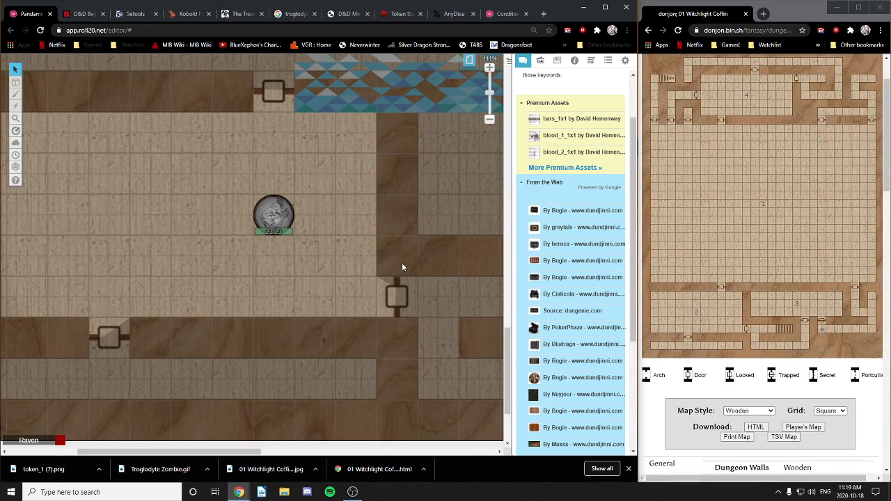
# Step: Jump the donjon key to Room #3 and pan to the empty room below the mosaic floor
pyautogui.moveTo(401, 267); pyautogui.dragTo(225, 288)
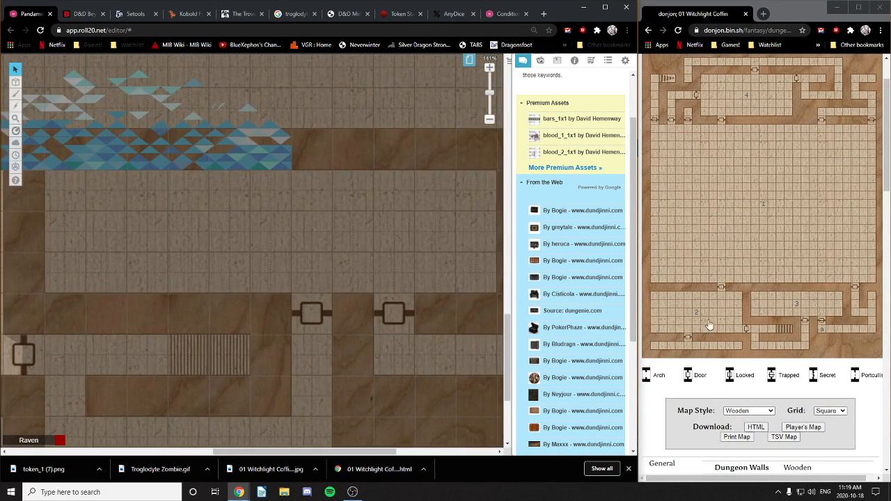
pyautogui.click(798, 309)
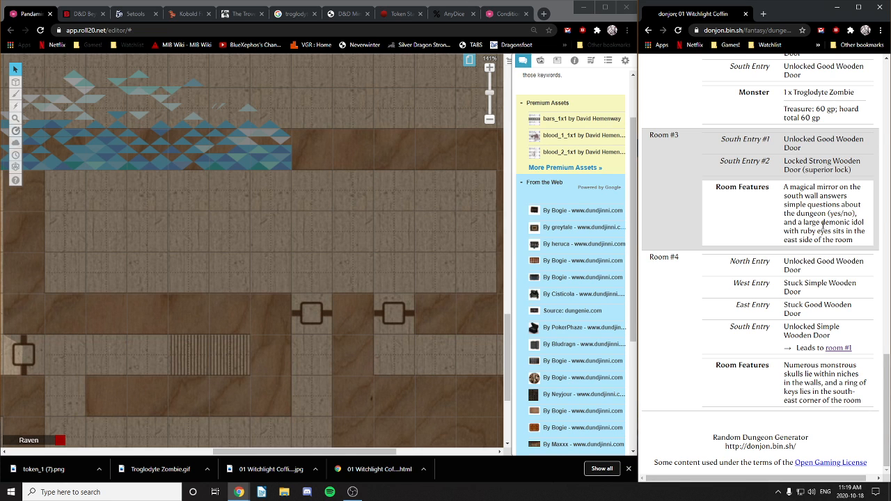
pyautogui.moveTo(382, 245); pyautogui.dragTo(380, 267)
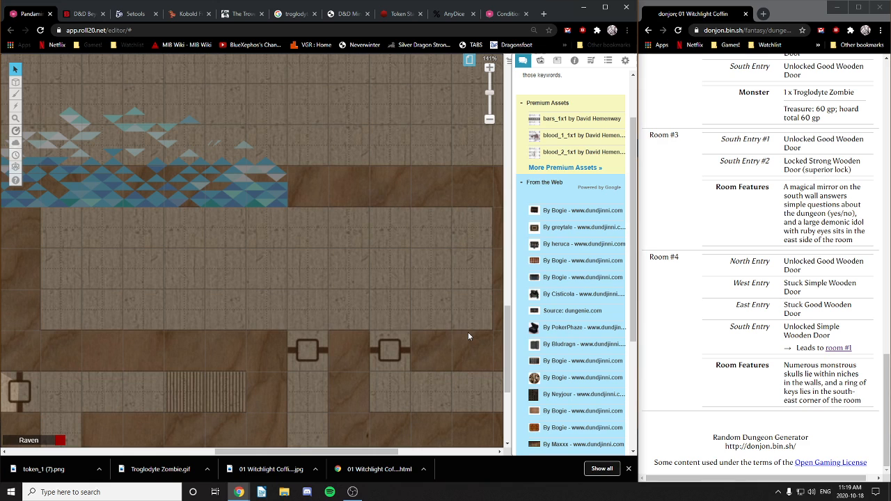
# Step: Search the art library for 'demon idol'
pyautogui.scroll(2, 540, 209)
pyautogui.moveTo(534, 99); pyautogui.dragTo(509, 104)
pyautogui.write('demo')
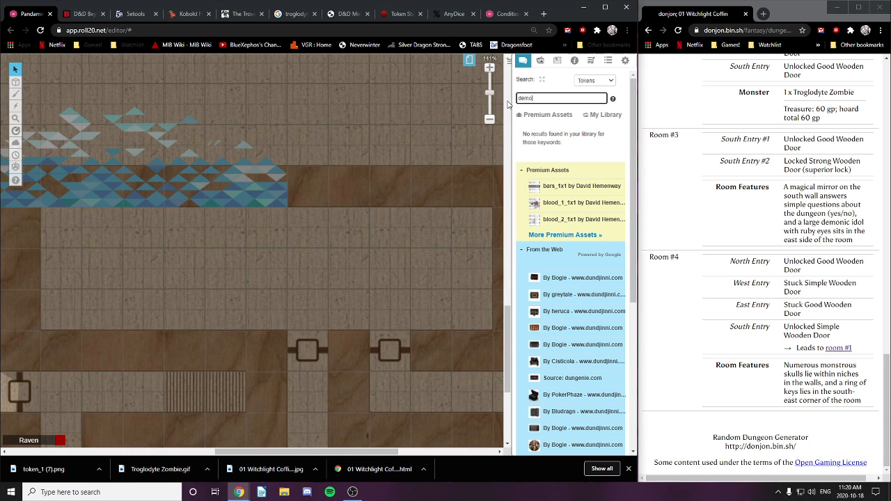
pyautogui.write('n idol')
pyautogui.press('Return')
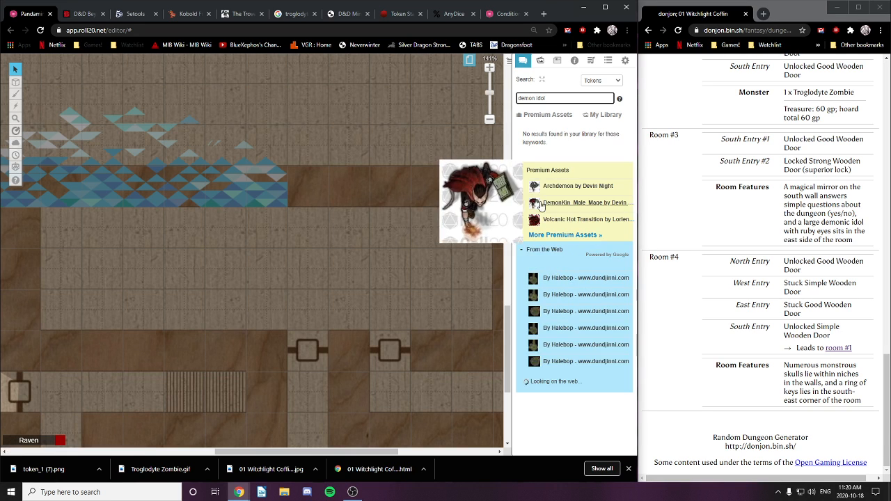
# Step: Change the search to 'demon statue' and browse the web token results
pyautogui.moveTo(534, 192)
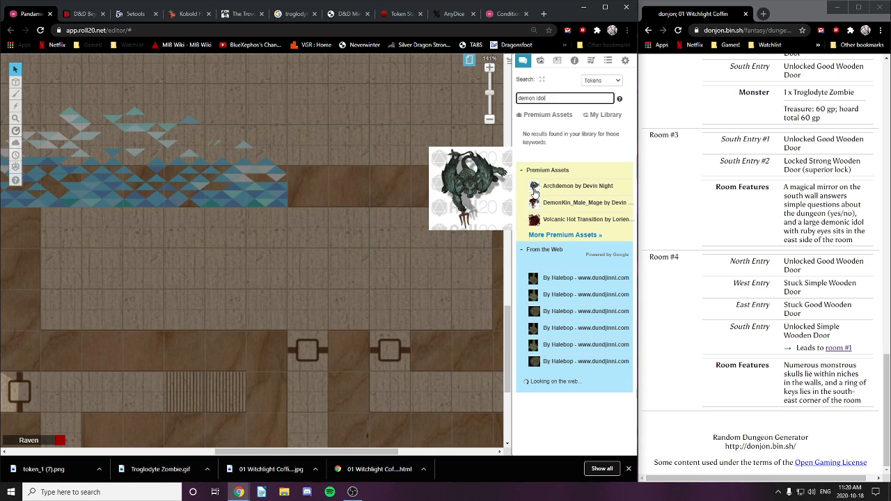
pyautogui.doubleClick(542, 98)
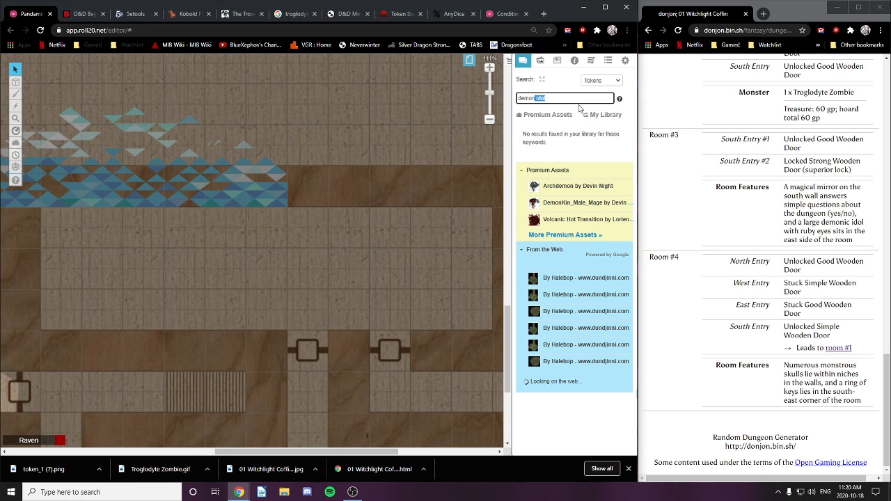
pyautogui.write('statue')
pyautogui.moveTo(534, 249)
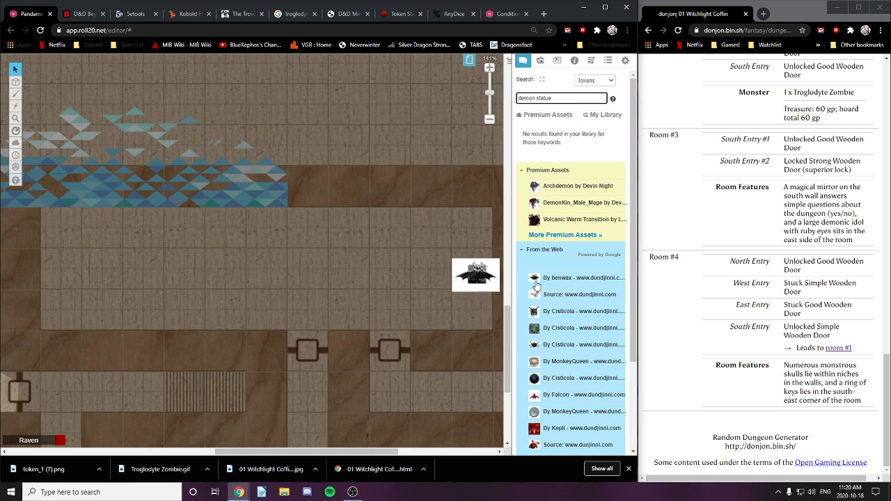
pyautogui.moveTo(536, 318)
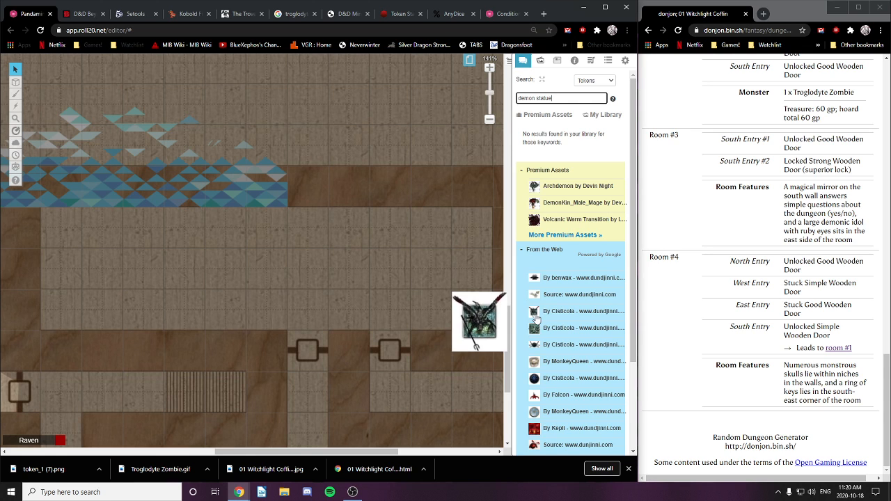
pyautogui.moveTo(535, 369)
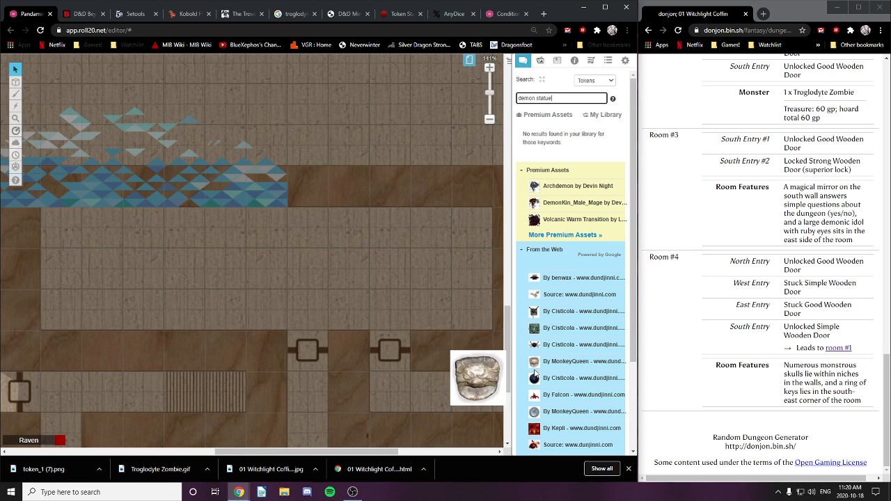
pyautogui.scroll(-3, 537, 390)
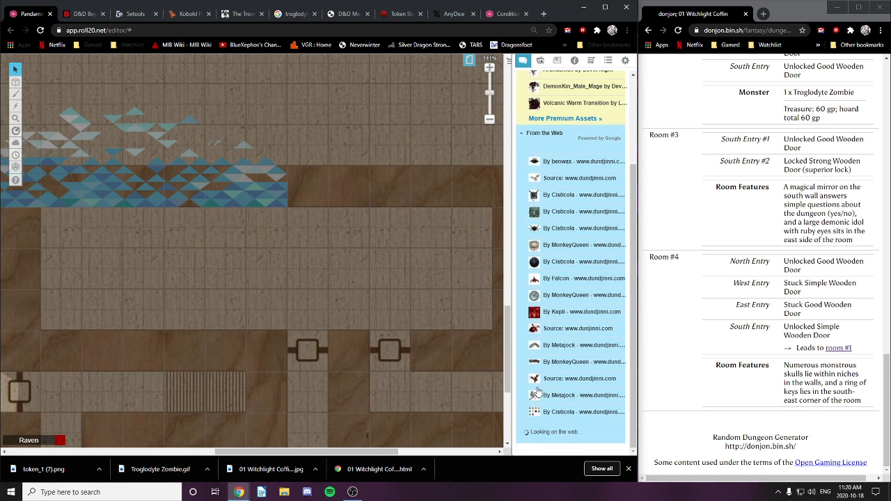
pyautogui.moveTo(534, 347)
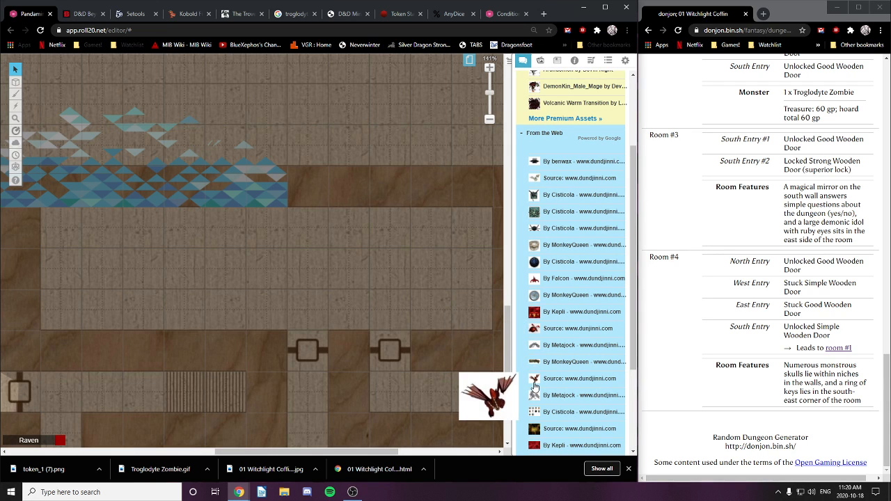
pyautogui.moveTo(534, 403)
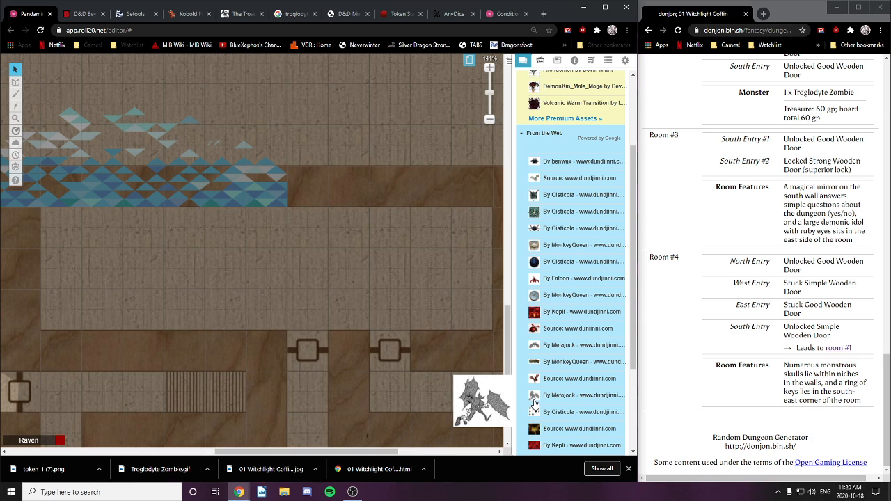
pyautogui.moveTo(536, 418)
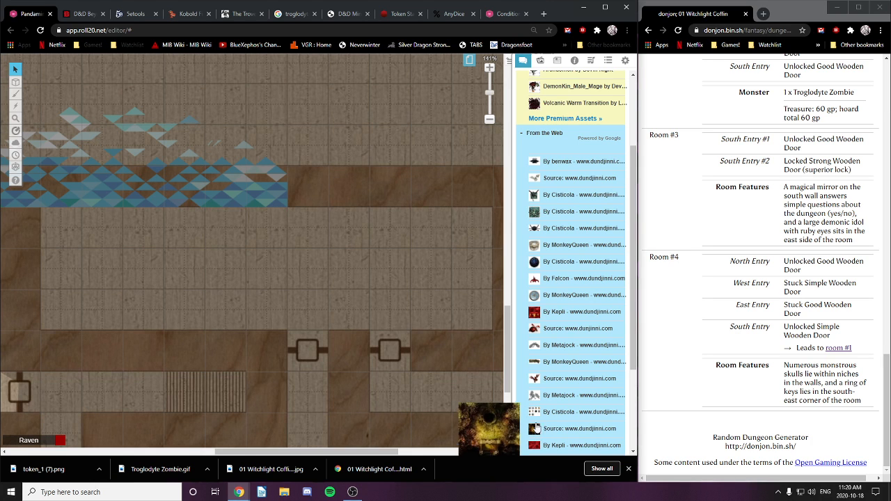
pyautogui.scroll(-2, 534, 415)
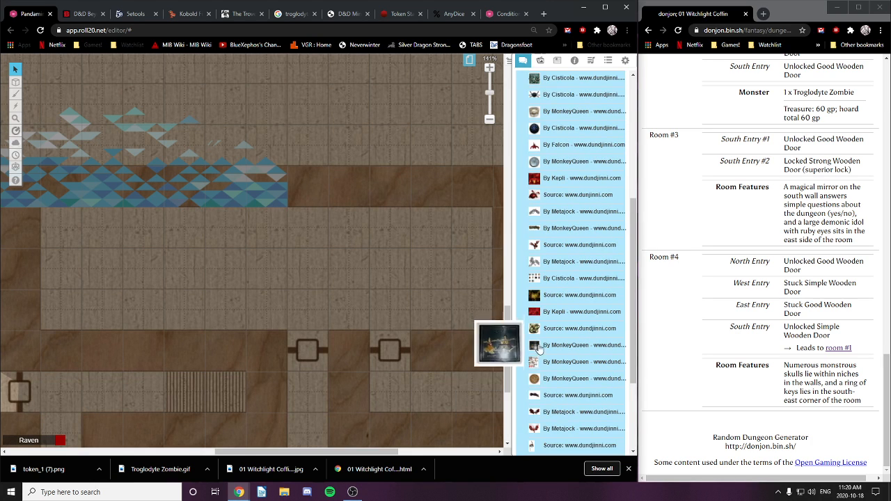
pyautogui.scroll(4, 538, 331)
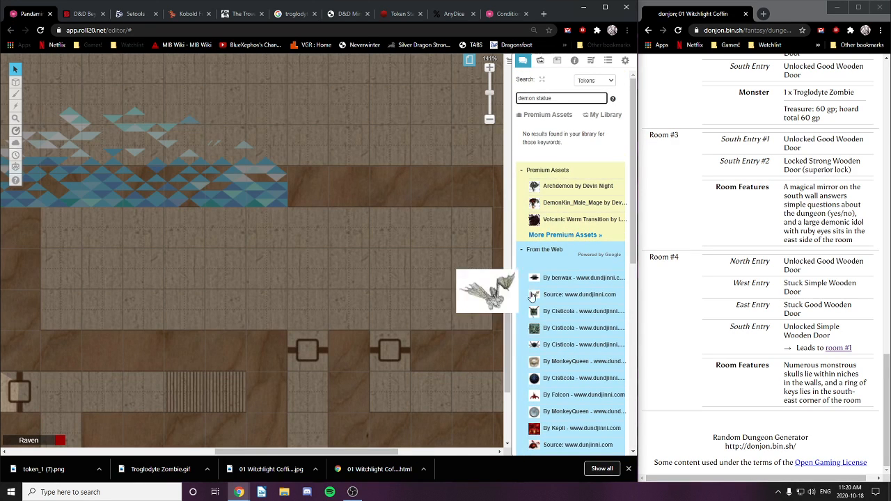
pyautogui.moveTo(536, 280)
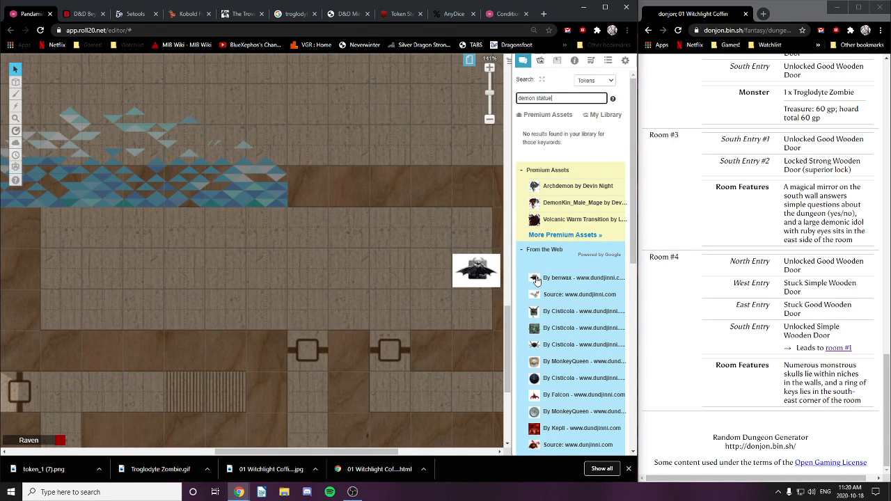
# Step: Place the winged demon statue image sideways and enlarged against the room's east side
pyautogui.moveTo(536, 281); pyautogui.dragTo(431, 270)
pyautogui.click(437, 268)
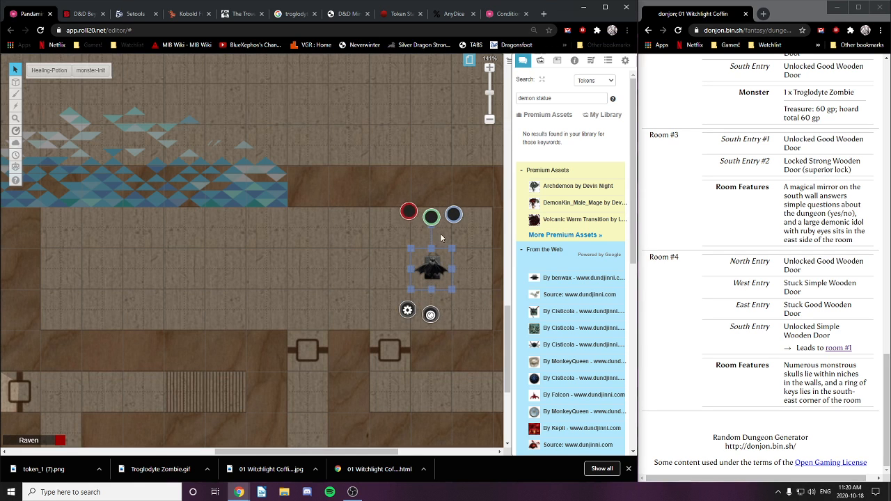
pyautogui.moveTo(432, 222); pyautogui.dragTo(388, 266)
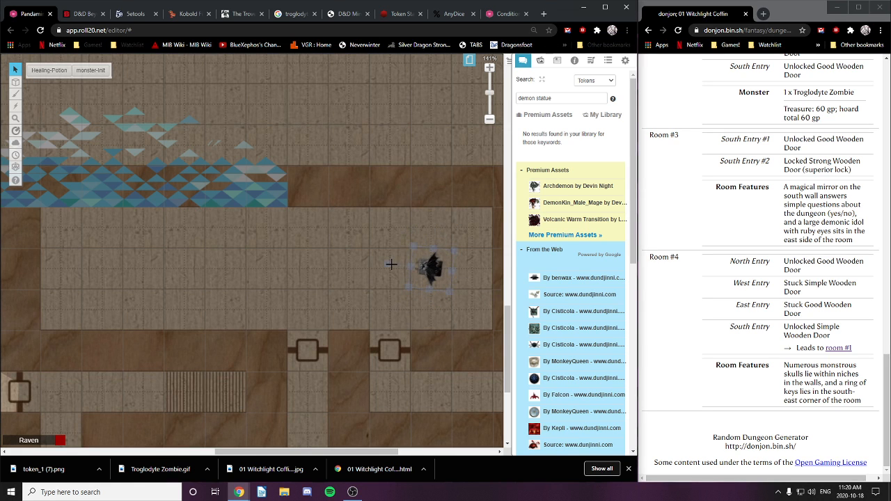
pyautogui.moveTo(452, 290); pyautogui.dragTo(492, 331)
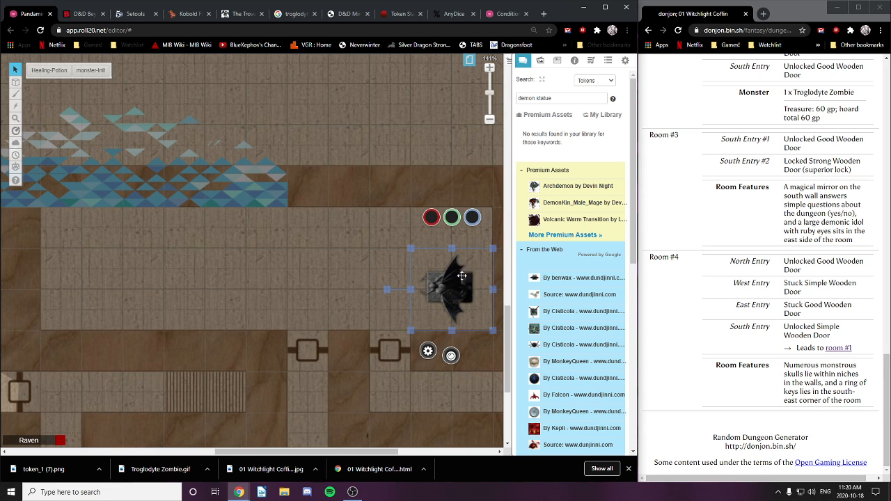
pyautogui.moveTo(458, 285); pyautogui.dragTo(465, 267)
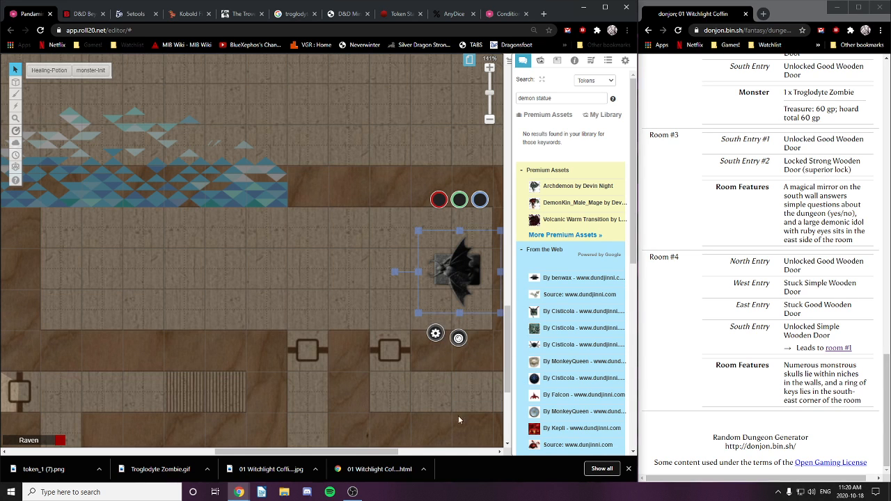
# Step: Move the demon statue token to the Map Layer
pyautogui.rightClick(458, 266)
pyautogui.moveTo(492, 261)
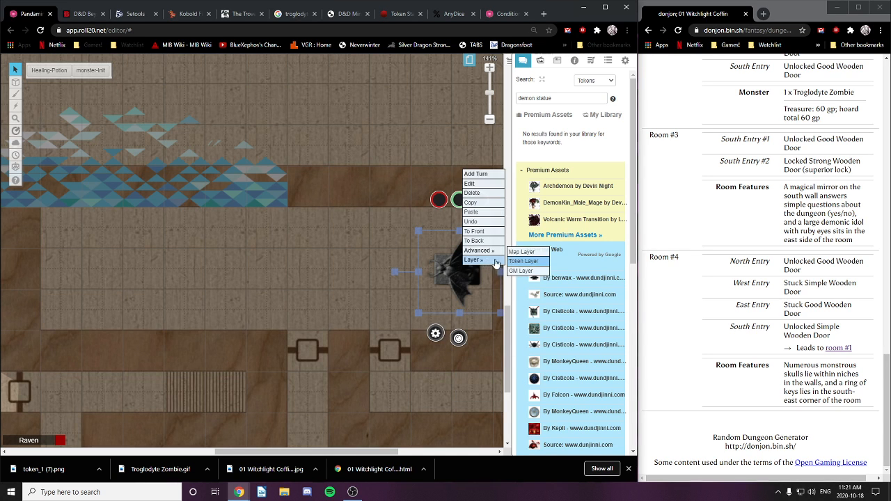
pyautogui.click(525, 254)
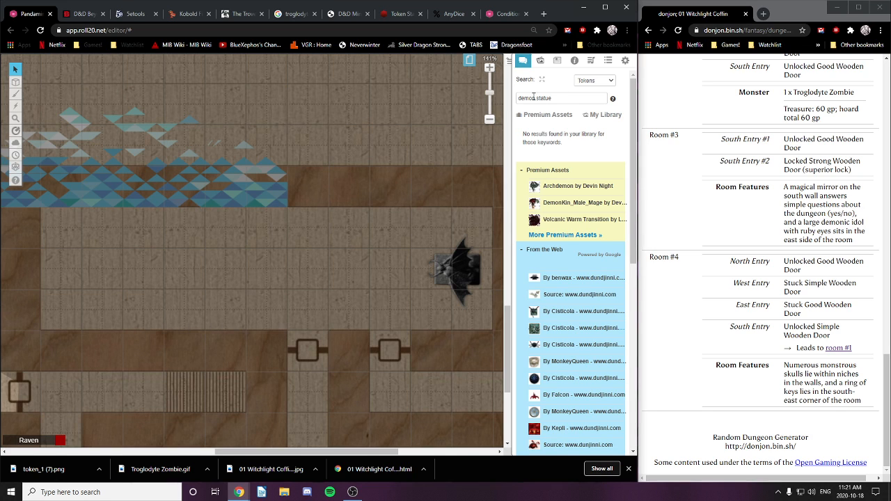
# Step: Search 'mir' and place two mirror images in the room's west half, flipping the lower one
pyautogui.moveTo(564, 98); pyautogui.dragTo(505, 102)
pyautogui.write('mirror')
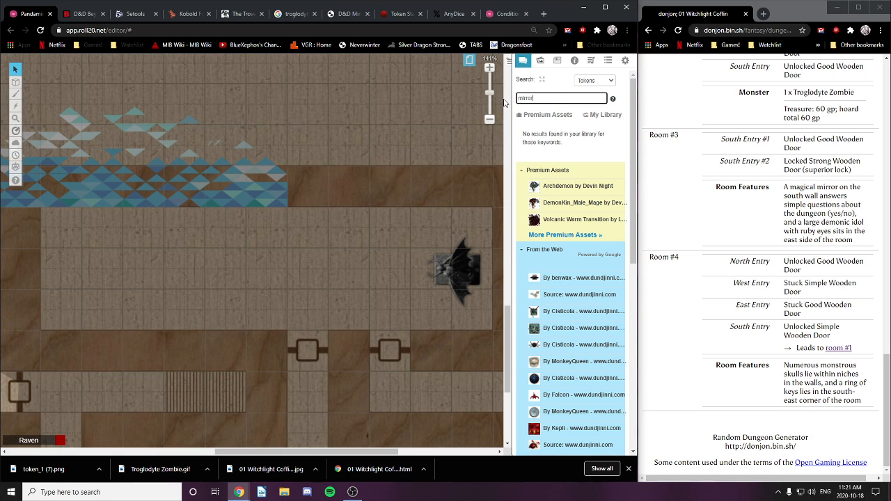
pyautogui.press('Return')
pyautogui.moveTo(556, 234)
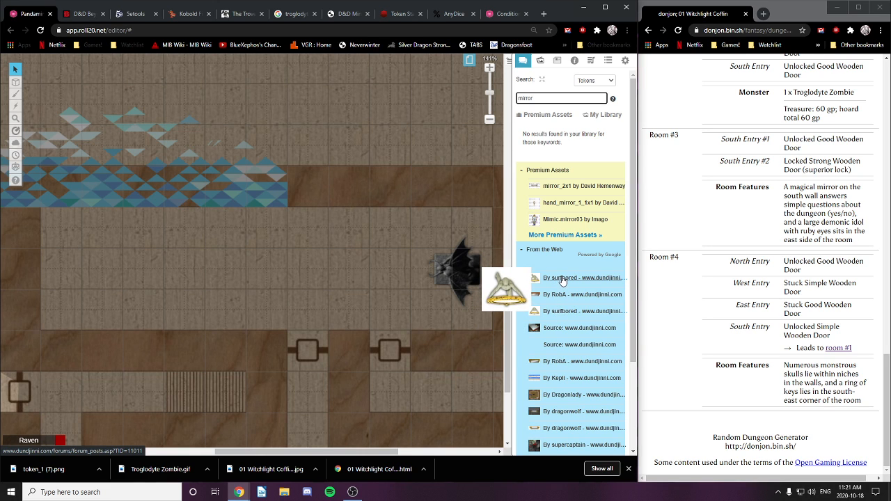
pyautogui.moveTo(562, 280); pyautogui.dragTo(194, 234)
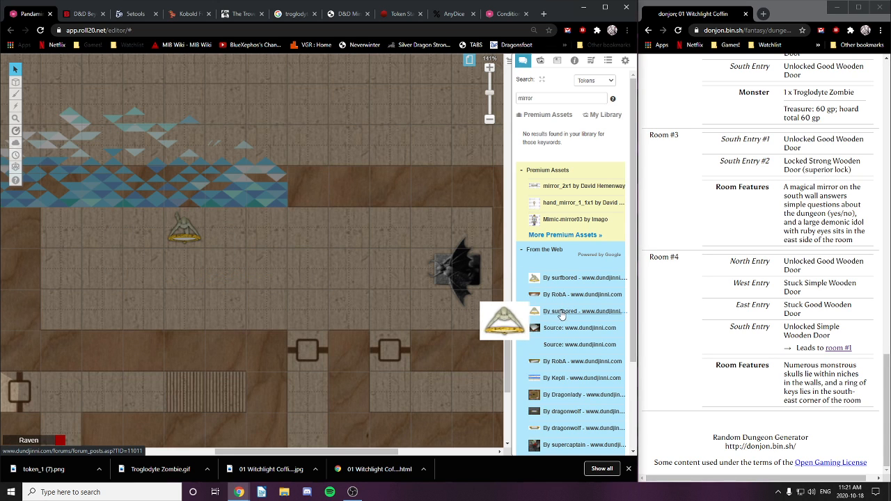
pyautogui.moveTo(561, 316); pyautogui.dragTo(179, 320)
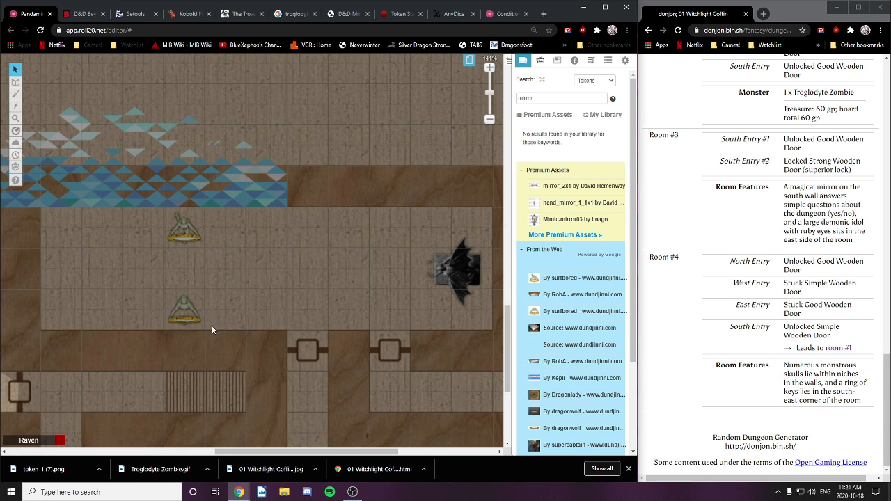
pyautogui.click(191, 310)
pyautogui.moveTo(184, 269); pyautogui.dragTo(223, 347)
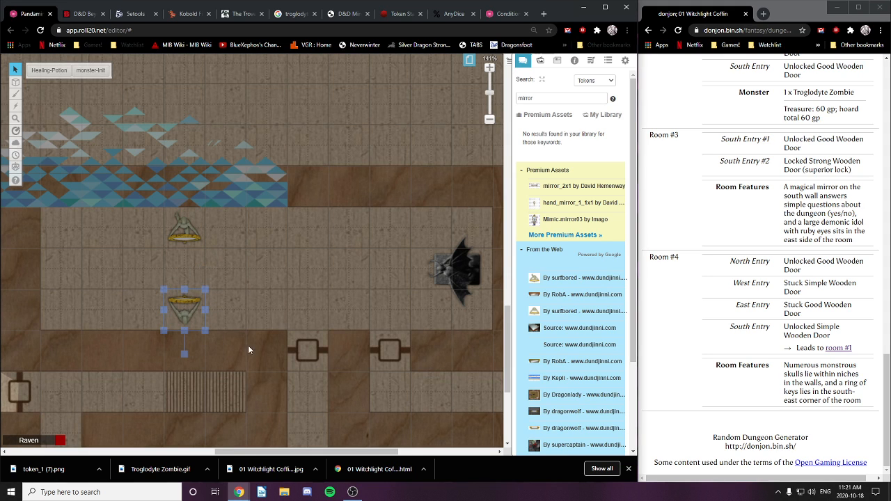
pyautogui.click(240, 309)
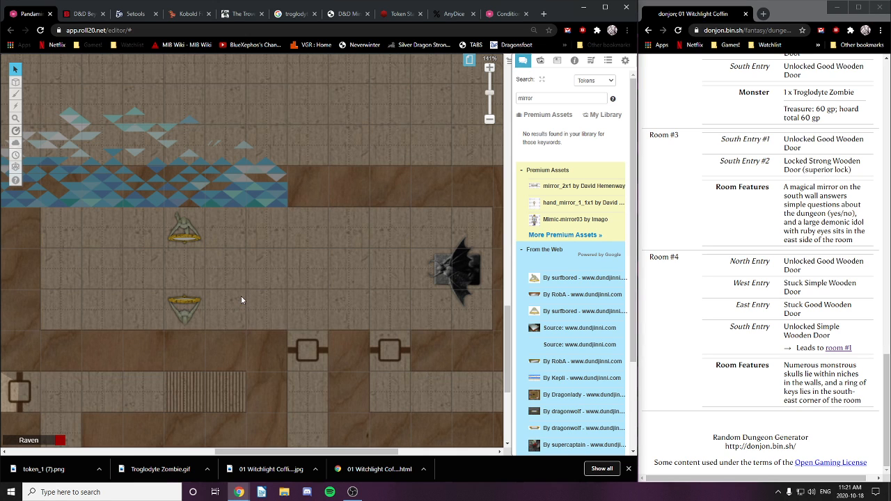
# Step: Move both mirror tokens to the Map Layer
pyautogui.rightClick(188, 229)
pyautogui.moveTo(216, 223)
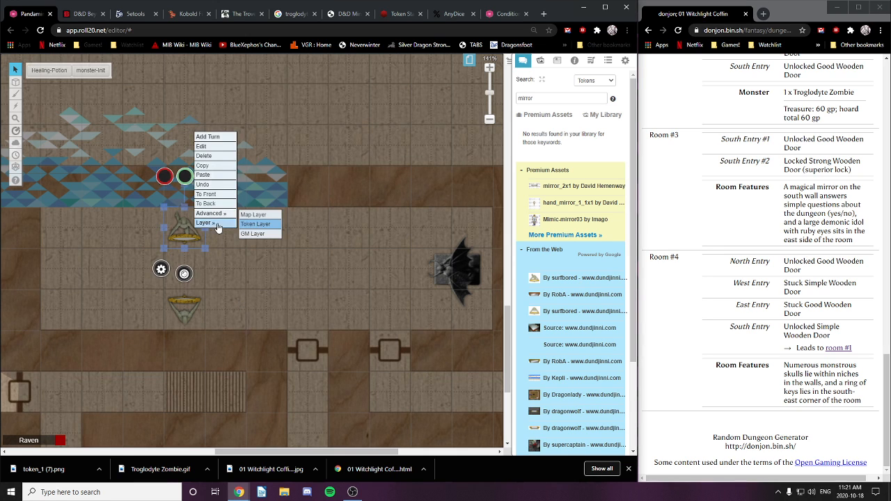
pyautogui.click(256, 216)
pyautogui.rightClick(187, 307)
pyautogui.moveTo(207, 304)
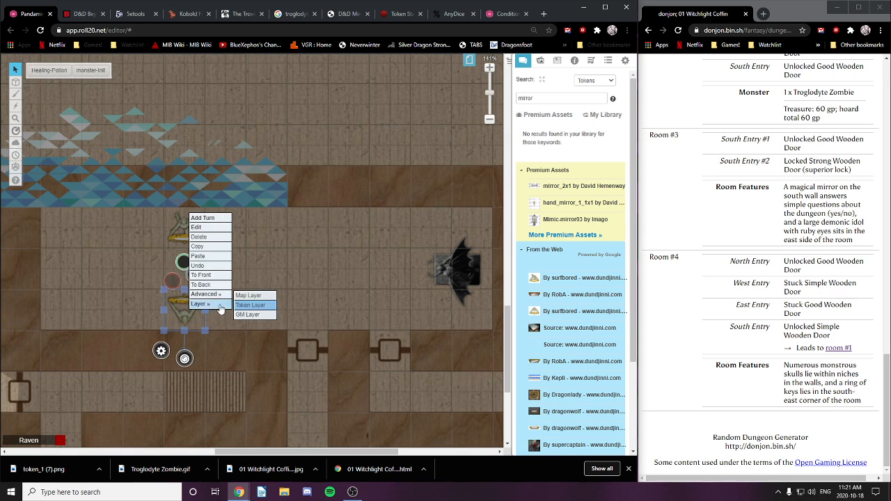
pyautogui.click(250, 295)
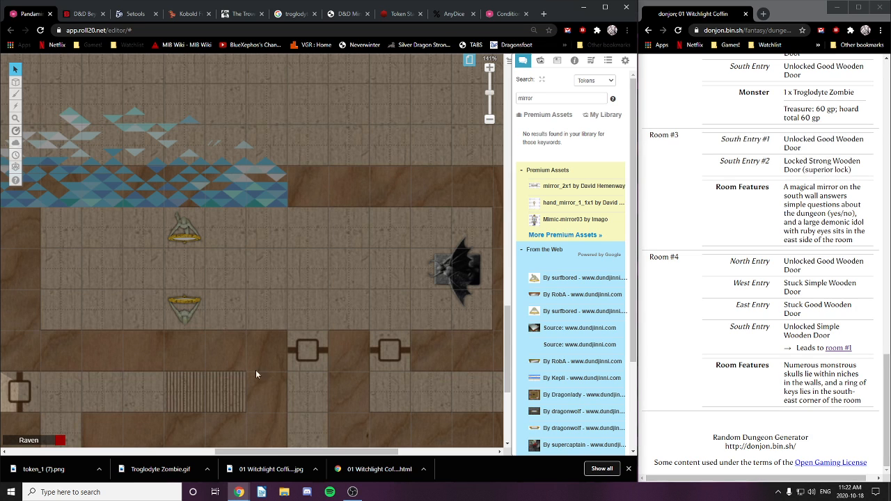
pyautogui.rightClick(184, 311)
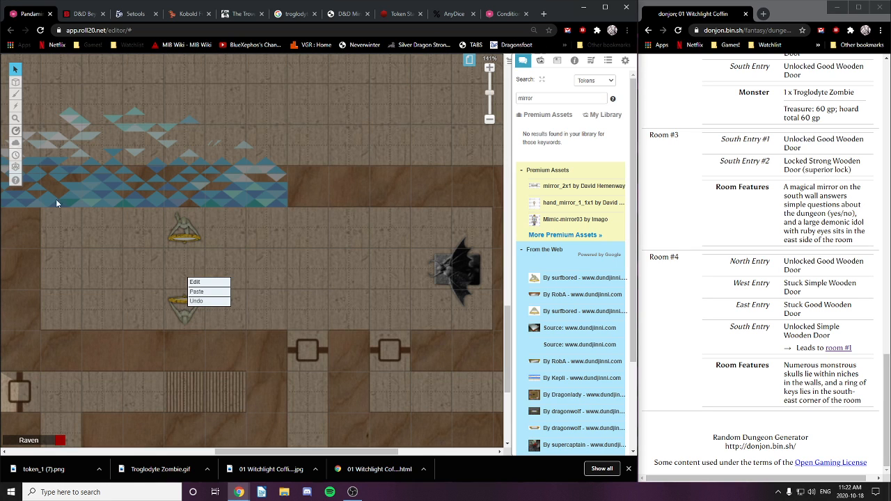
# Step: On the GM Info Overlay, write the text 'Magic Mirrors' below the lower mirror
pyautogui.moveTo(12, 85)
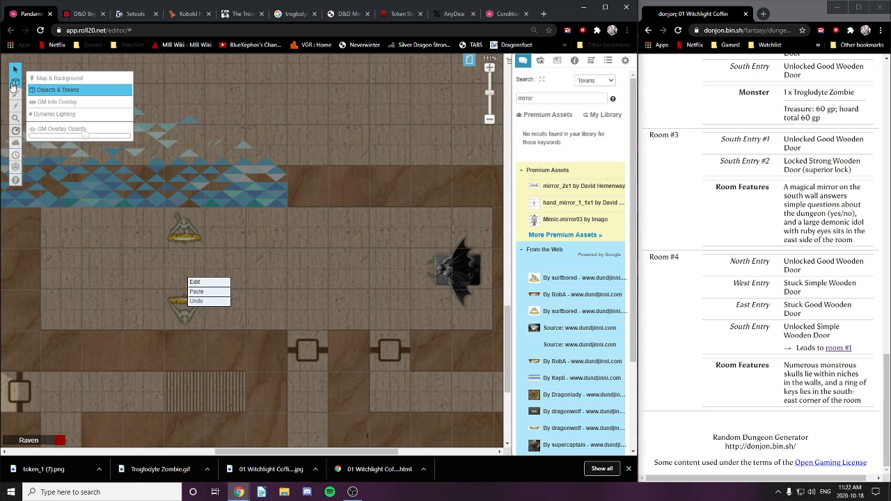
pyautogui.click(66, 103)
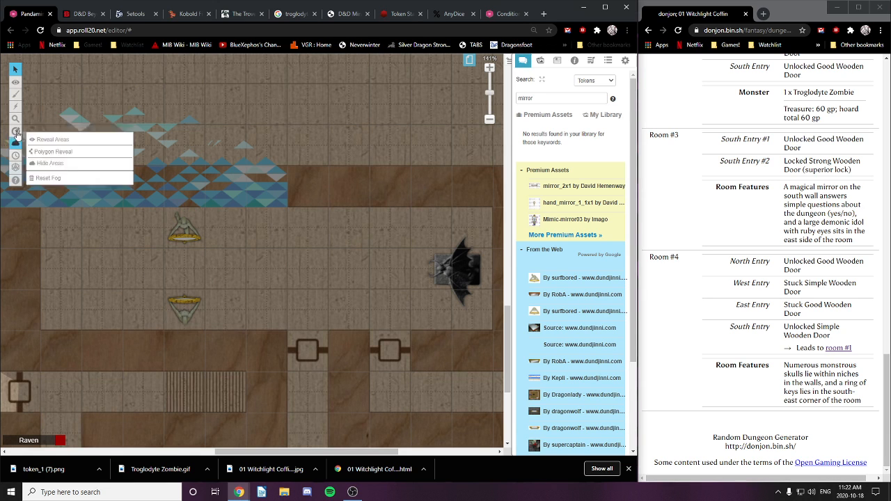
pyautogui.moveTo(15, 100)
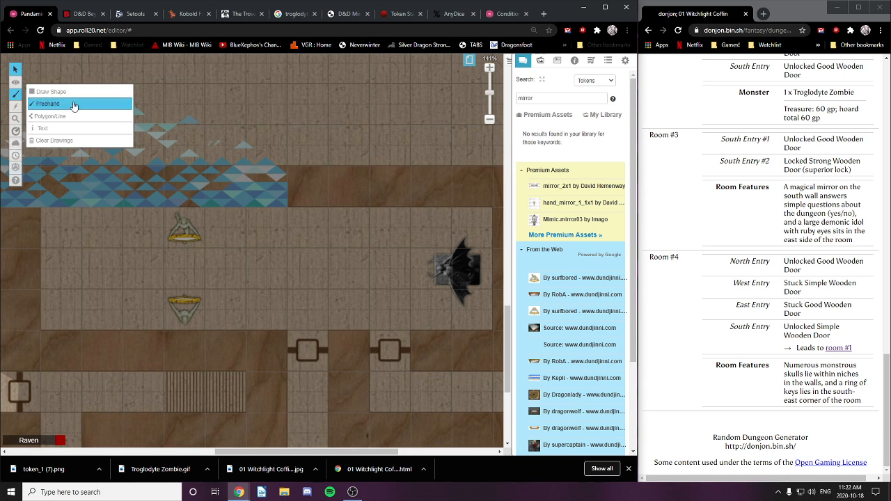
pyautogui.click(43, 128)
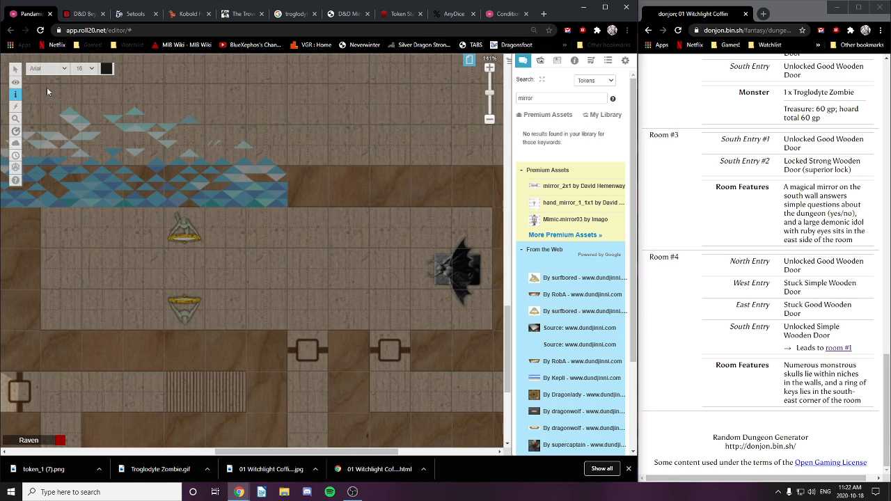
pyautogui.click(105, 72)
pyautogui.click(73, 128)
pyautogui.write('Magic')
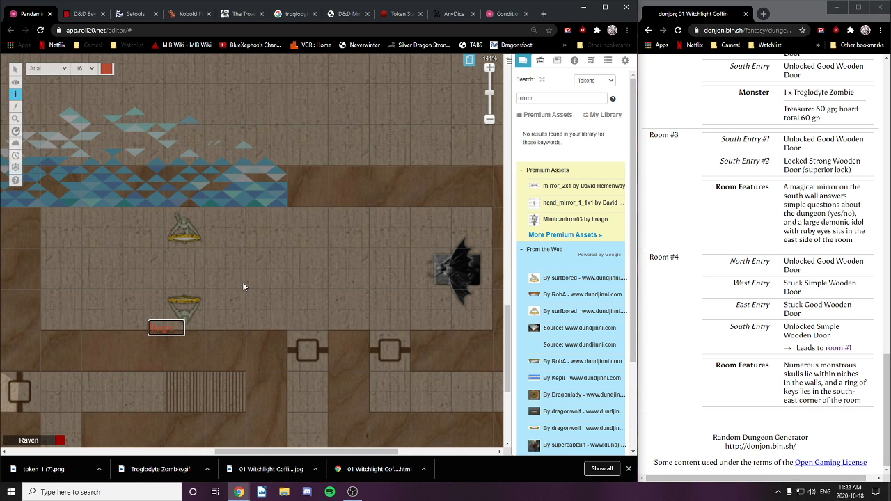
pyautogui.write(' Mirrors')
pyautogui.click(106, 72)
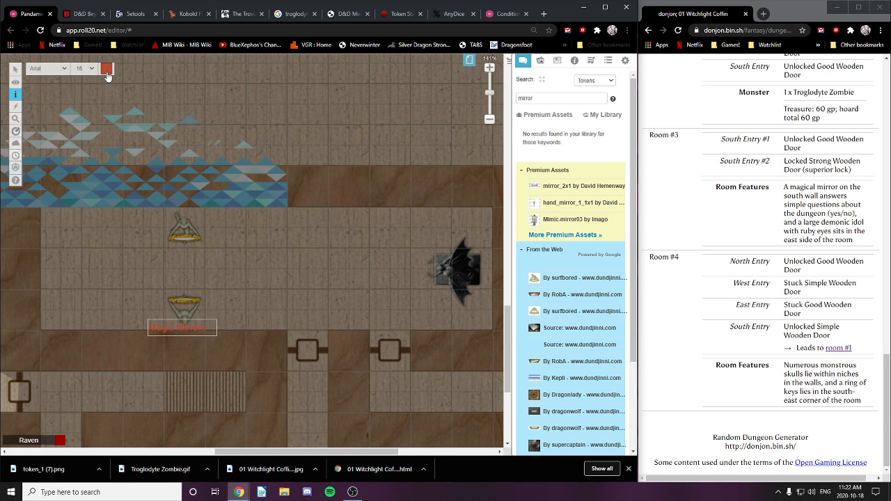
# Step: Try bright red and light green for the label, then reselect the 'Magic Mirrors' text
pyautogui.click(107, 73)
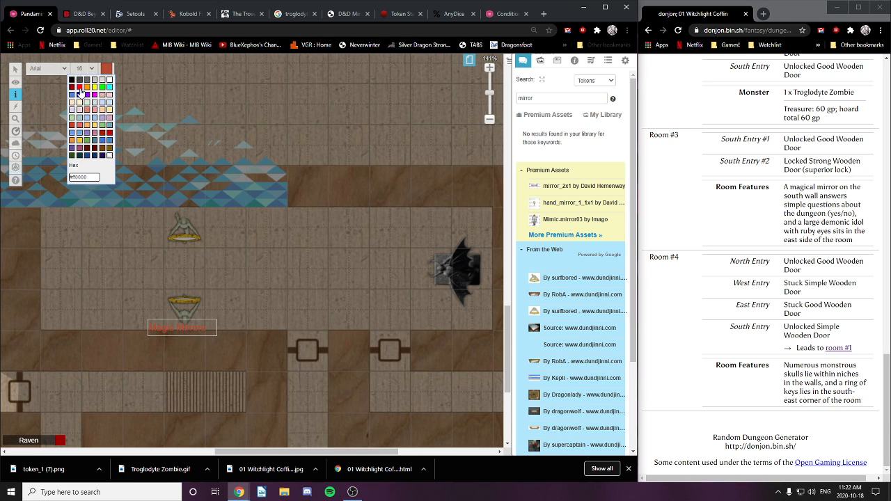
pyautogui.click(80, 88)
pyautogui.click(109, 72)
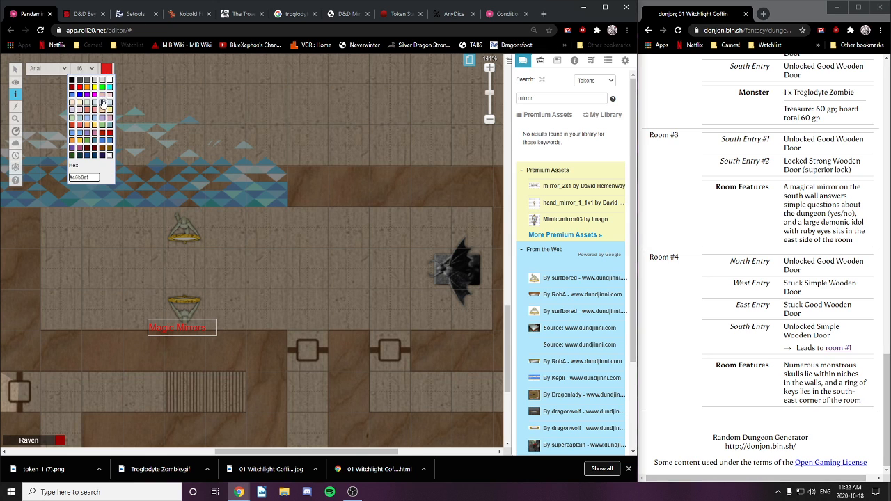
pyautogui.click(73, 121)
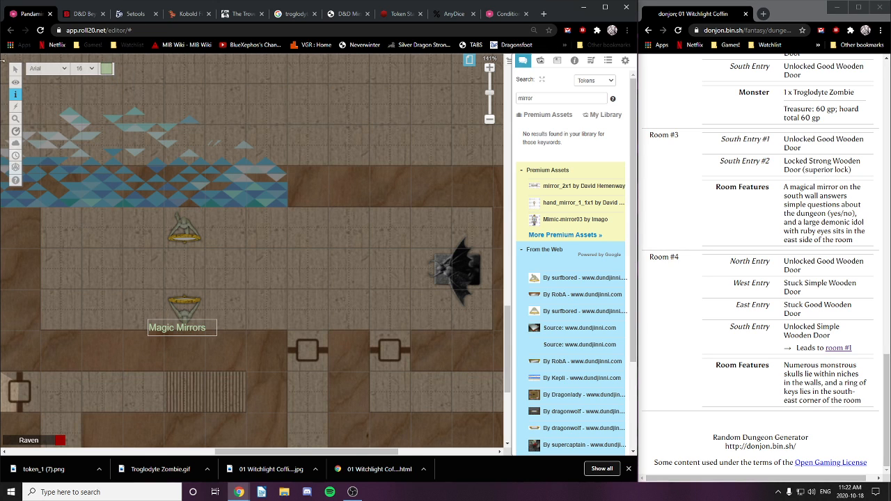
pyautogui.click(15, 69)
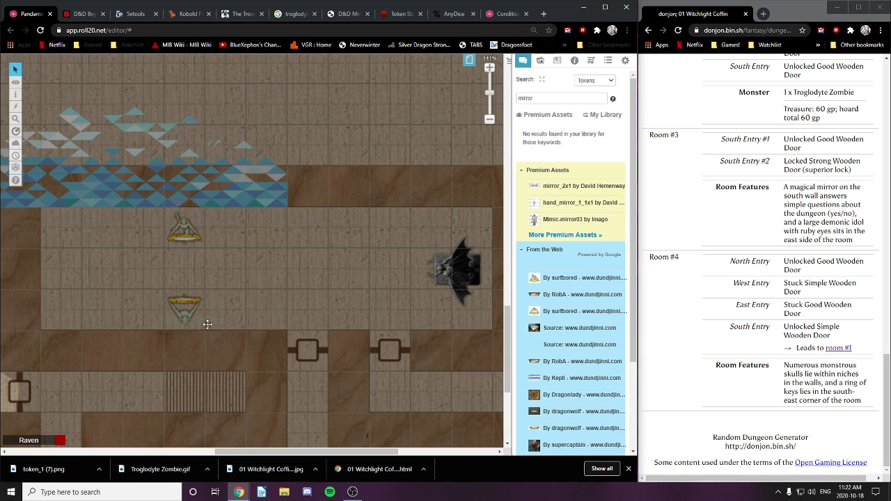
pyautogui.click(207, 324)
pyautogui.click(199, 312)
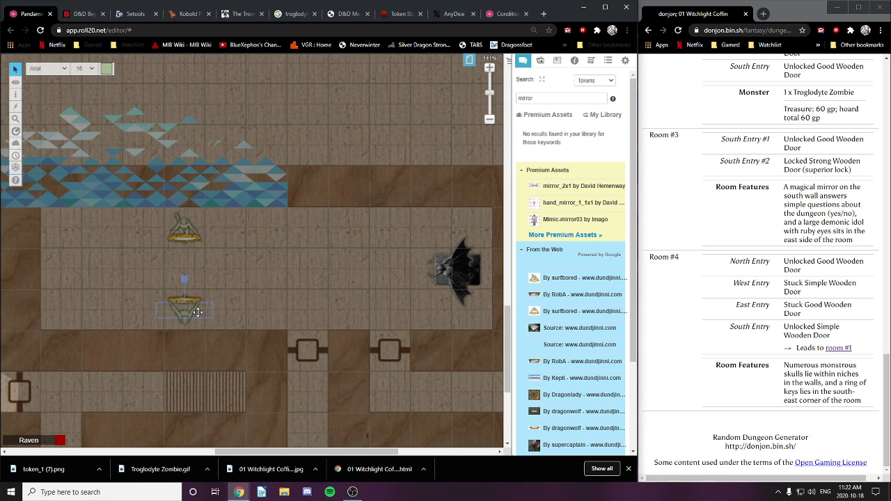
pyautogui.rightClick(197, 311)
pyautogui.moveTo(213, 308)
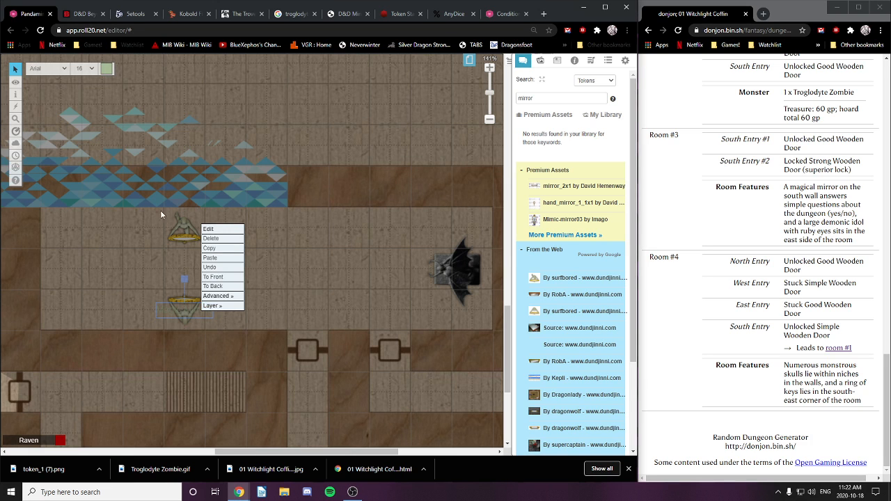
# Step: Settle the label colour on blue after trying red, purple and black, and nudge it lower
pyautogui.click(106, 68)
pyautogui.click(109, 137)
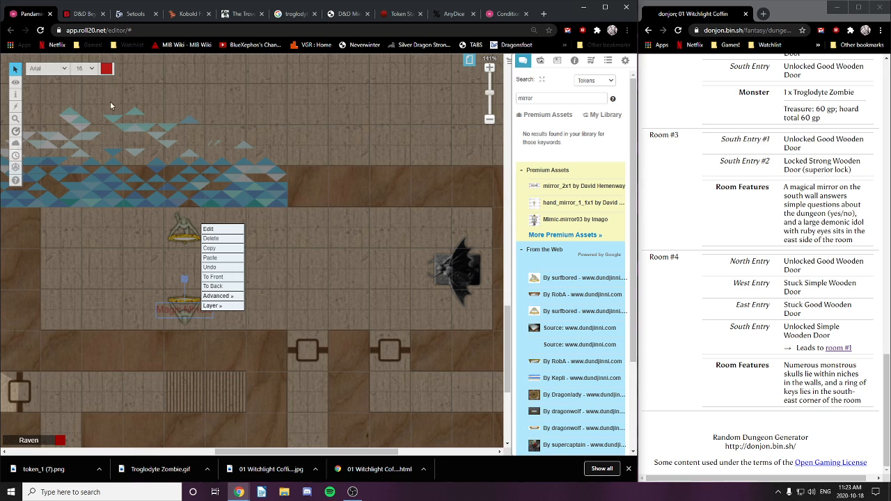
pyautogui.click(106, 69)
pyautogui.click(102, 161)
pyautogui.click(109, 72)
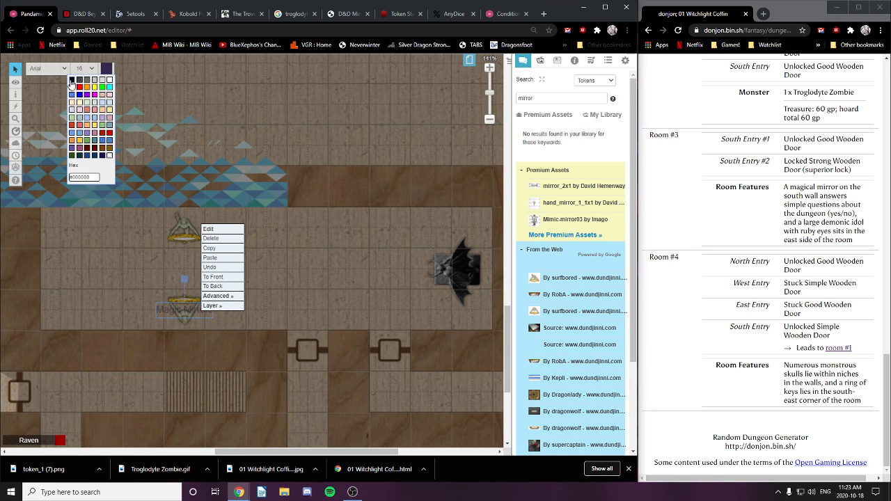
pyautogui.click(73, 84)
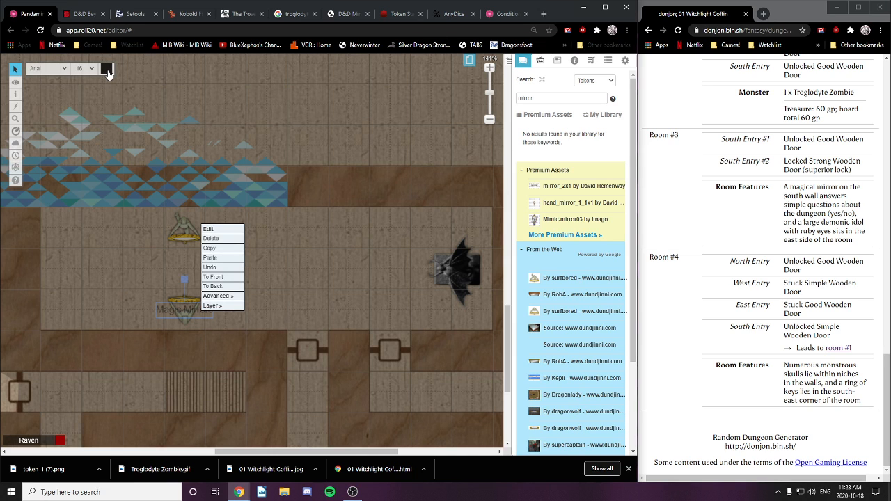
pyautogui.click(108, 72)
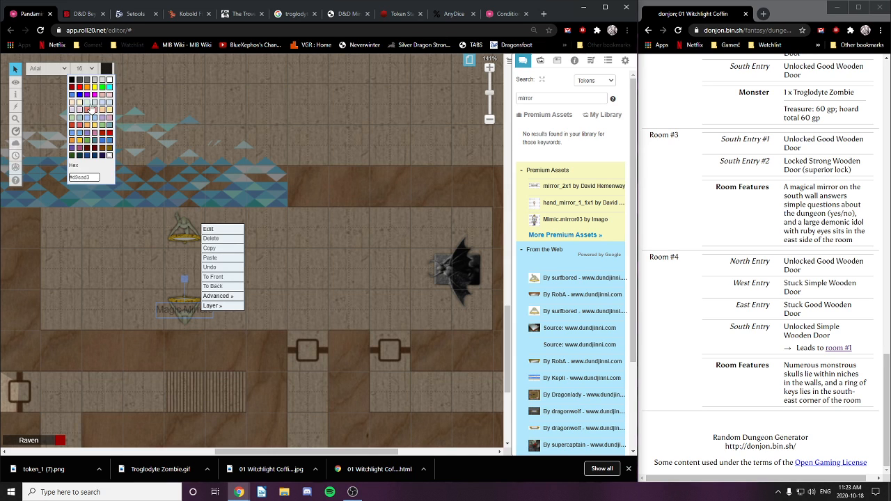
pyautogui.click(79, 98)
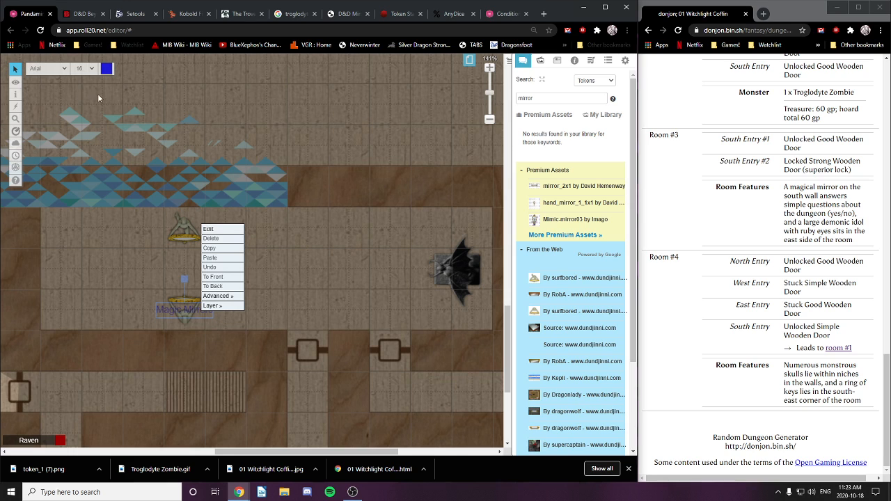
pyautogui.moveTo(185, 309); pyautogui.dragTo(187, 326)
pyautogui.click(263, 258)
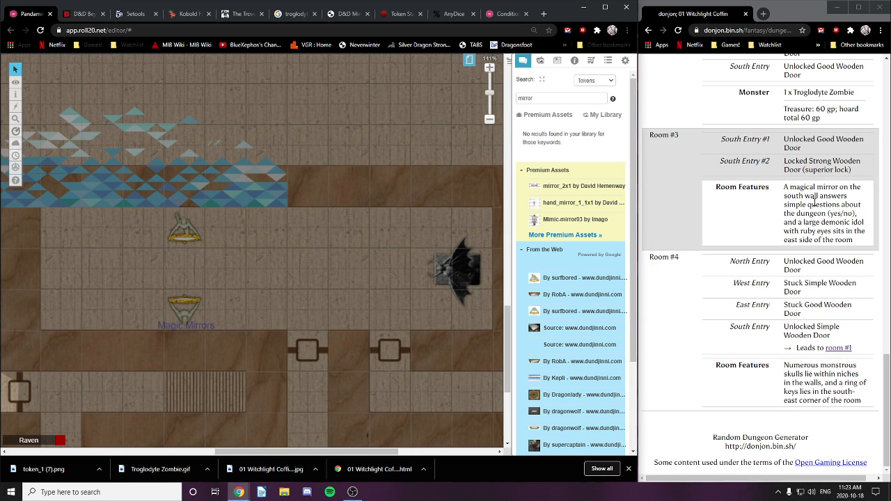
# Step: Return Roll20 to the Objects & Tokens layer and scroll donjon to the Level 1 map
pyautogui.moveTo(16, 82)
pyautogui.click(56, 89)
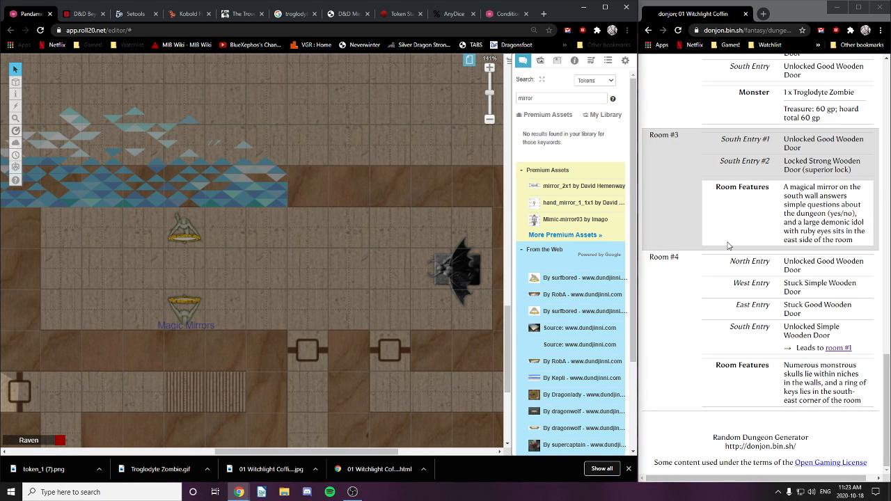
pyautogui.scroll(15, 730, 242)
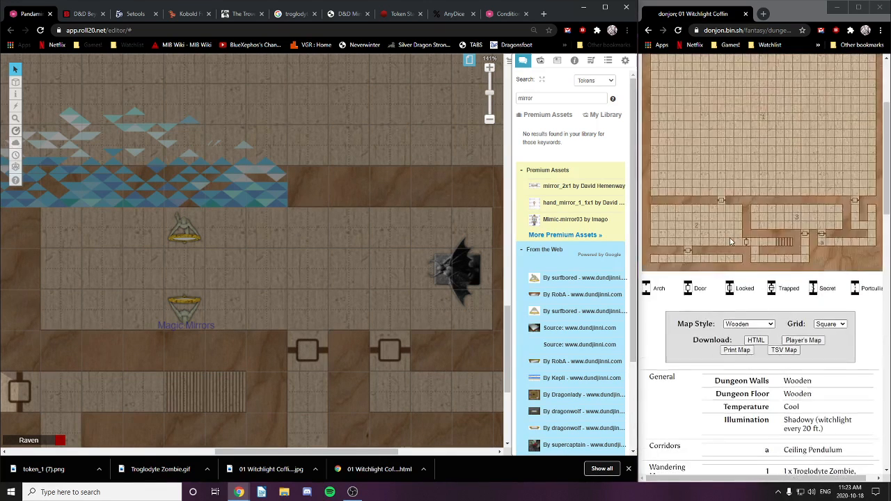
pyautogui.scroll(-2, 730, 241)
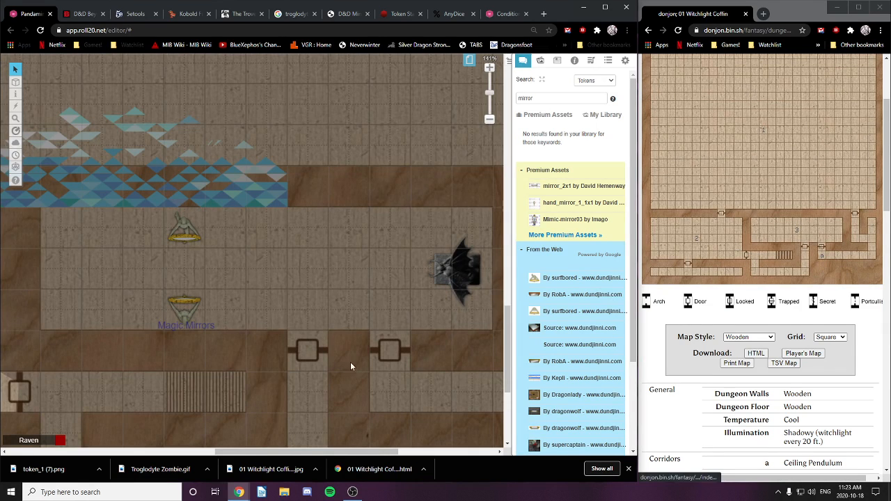
pyautogui.scroll(-1, 355, 359)
pyautogui.scroll(-1, 358, 327)
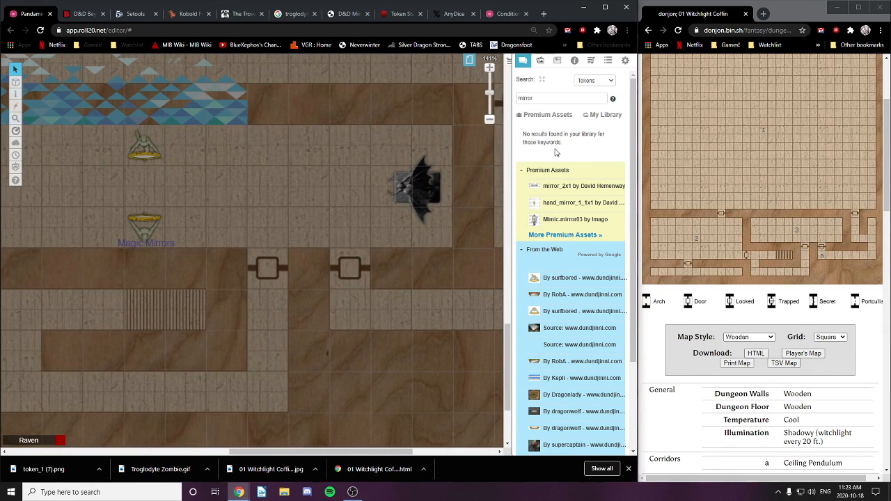
# Step: Search the art library for pendulum images and place one on the lower corridor
pyautogui.doubleClick(525, 98)
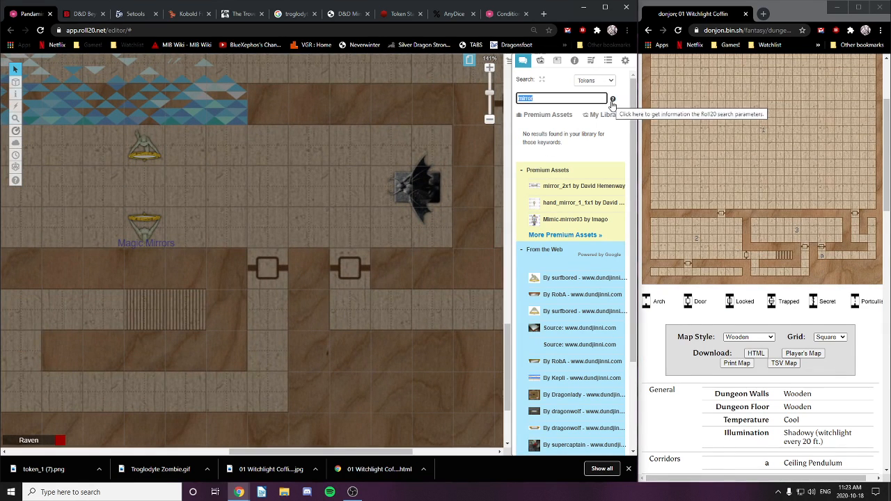
pyautogui.write('pendulum')
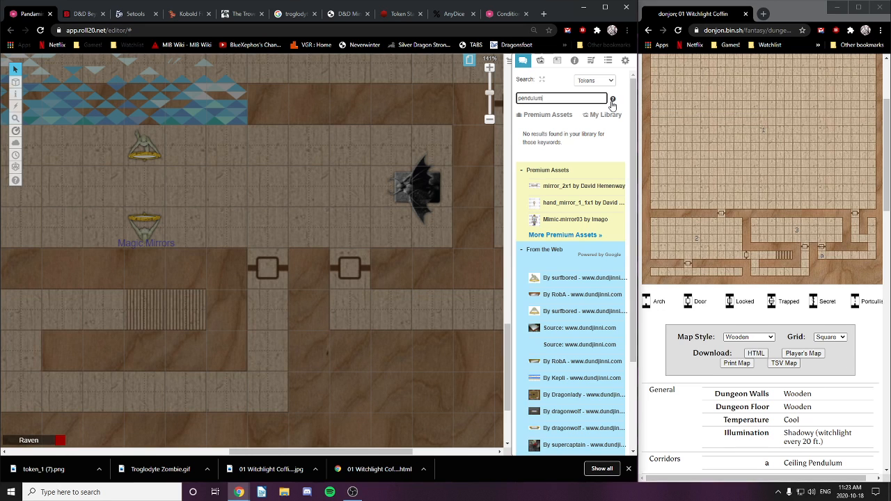
pyautogui.press('Return')
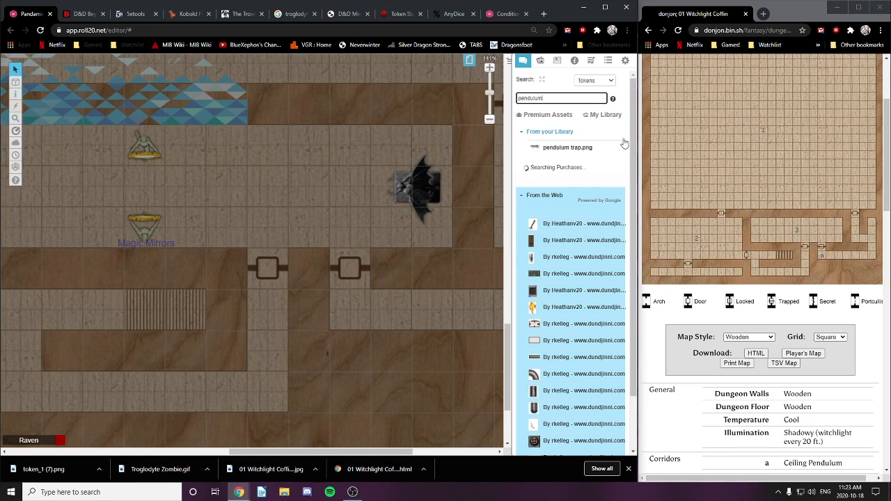
pyautogui.moveTo(550, 149)
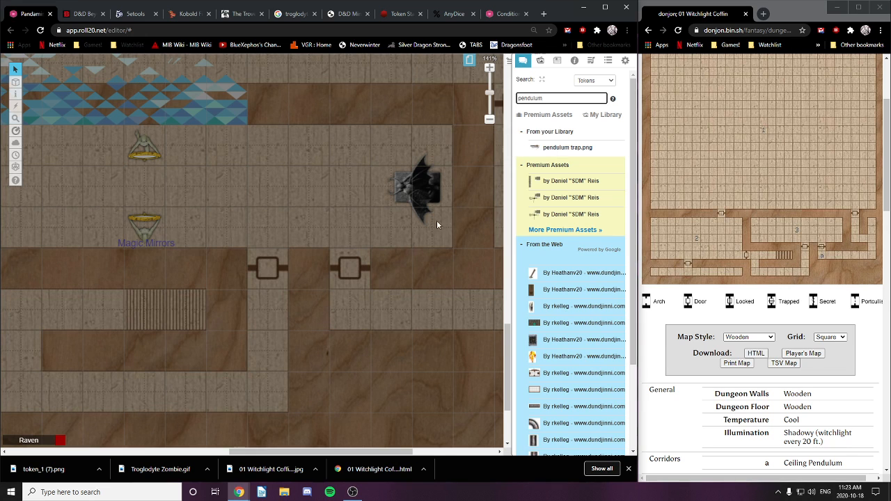
pyautogui.moveTo(436, 220); pyautogui.dragTo(317, 170)
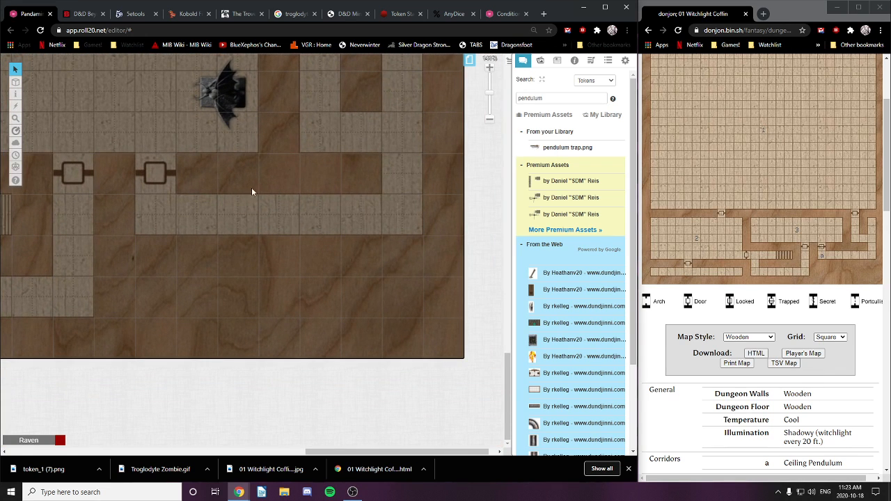
pyautogui.moveTo(556, 147); pyautogui.dragTo(270, 274)
# Step: Rotate the pendulum 180°, enlarge and stretch it across the corridor, and hide it on the GM Layer
pyautogui.click(197, 207)
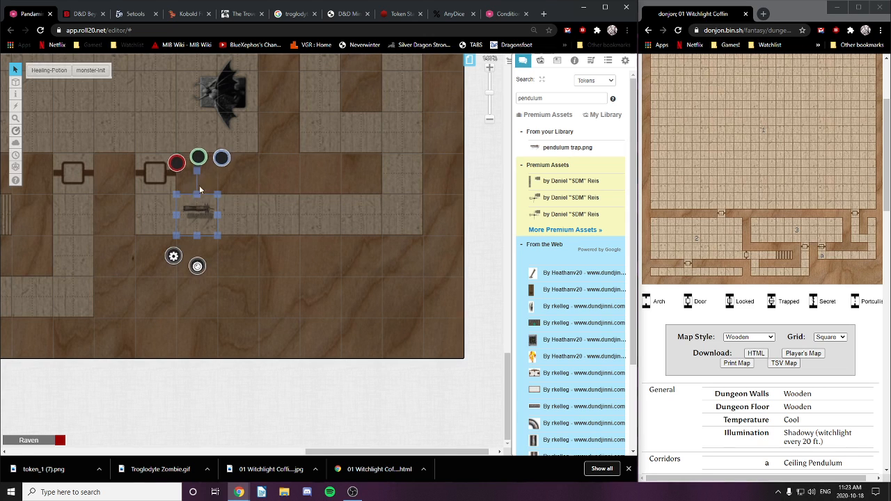
pyautogui.moveTo(197, 174); pyautogui.dragTo(214, 263)
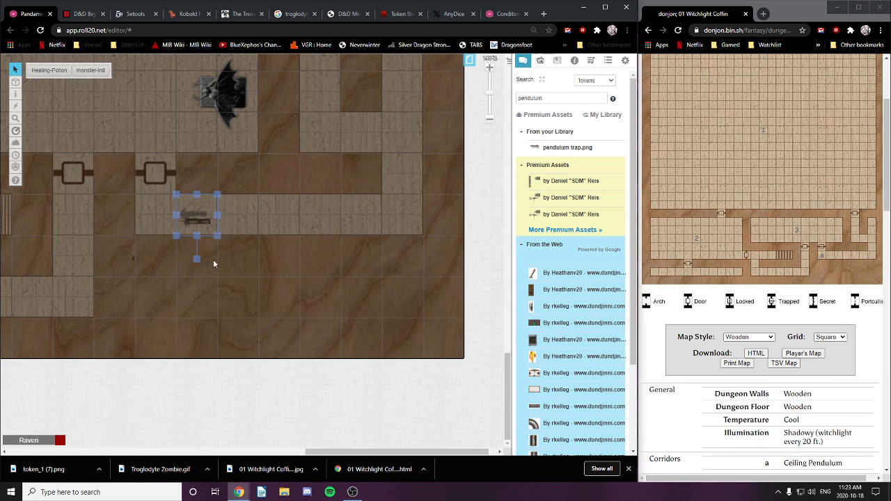
pyautogui.moveTo(218, 196); pyautogui.dragTo(259, 154)
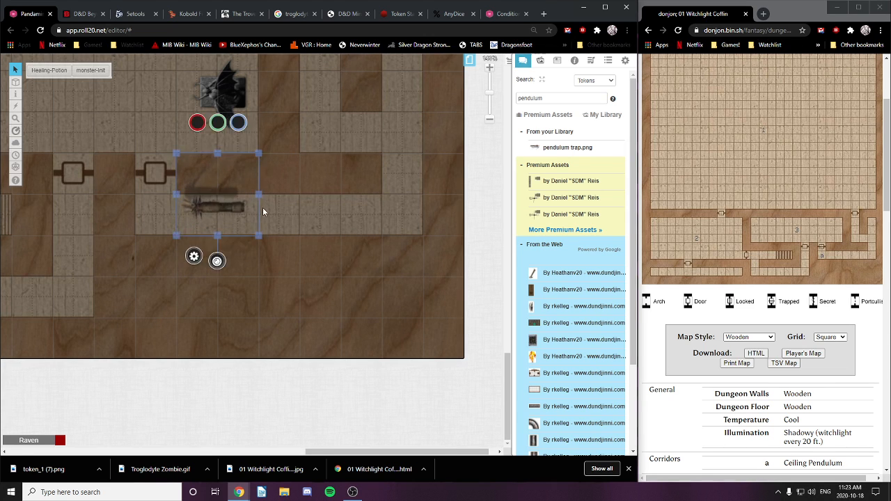
pyautogui.moveTo(257, 193); pyautogui.dragTo(200, 216)
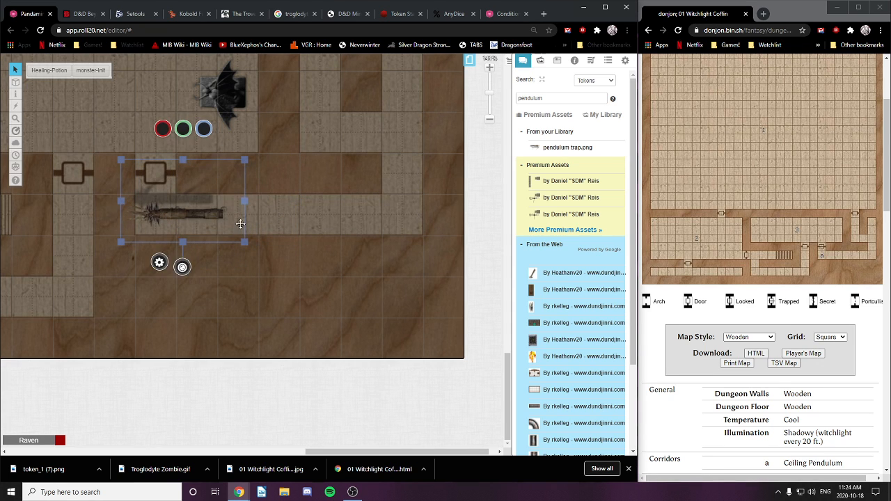
pyautogui.rightClick(208, 214)
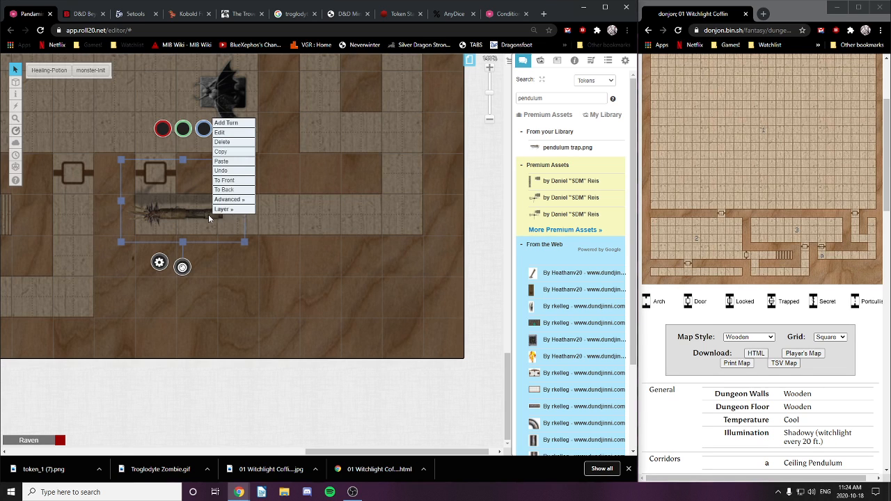
pyautogui.moveTo(232, 211)
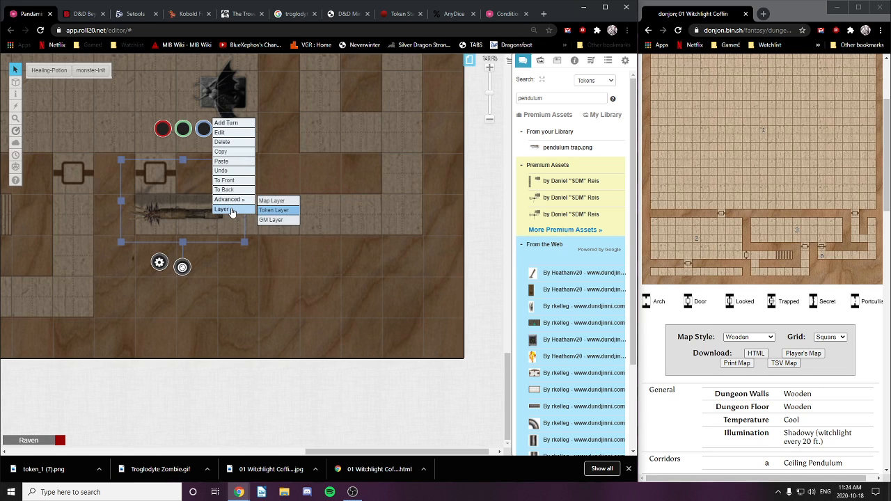
pyautogui.click(271, 220)
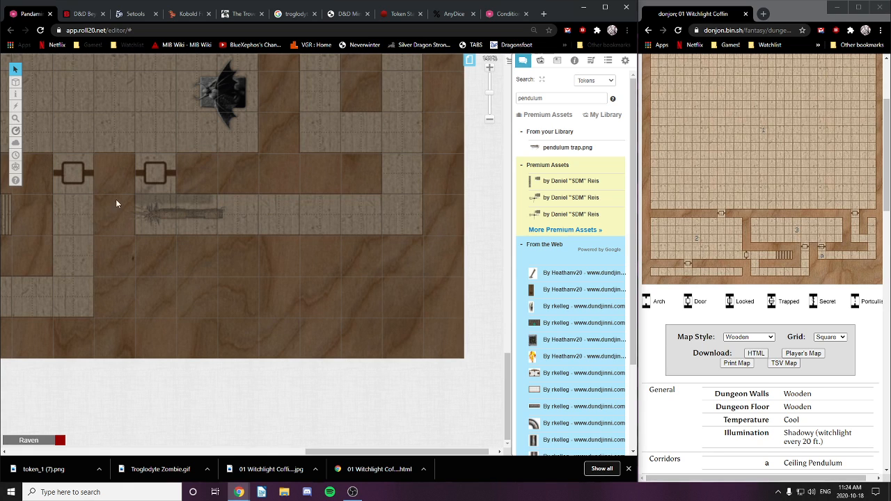
# Step: Search the art library for arrow images and scroll through the results
pyautogui.moveTo(16, 84)
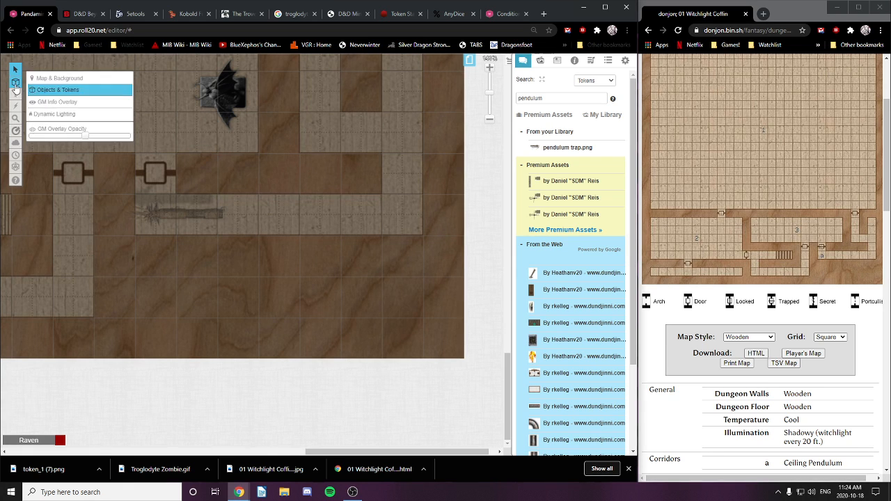
pyautogui.doubleClick(556, 98)
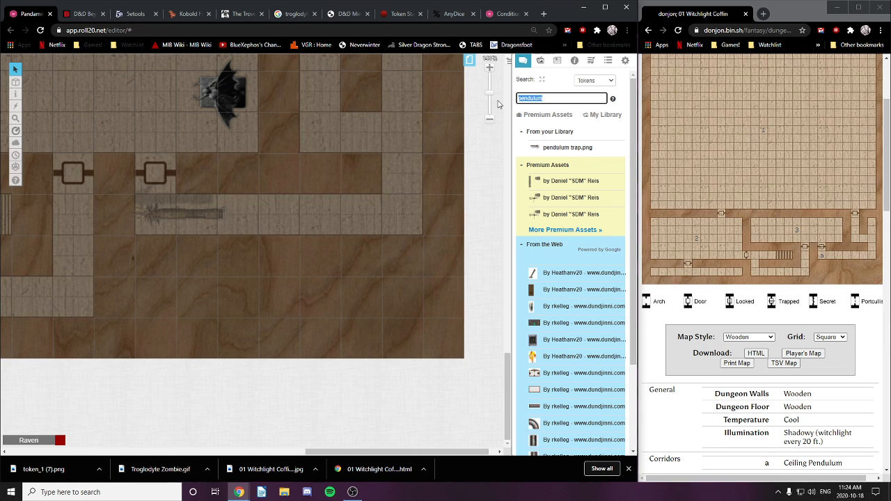
pyautogui.write('arrow')
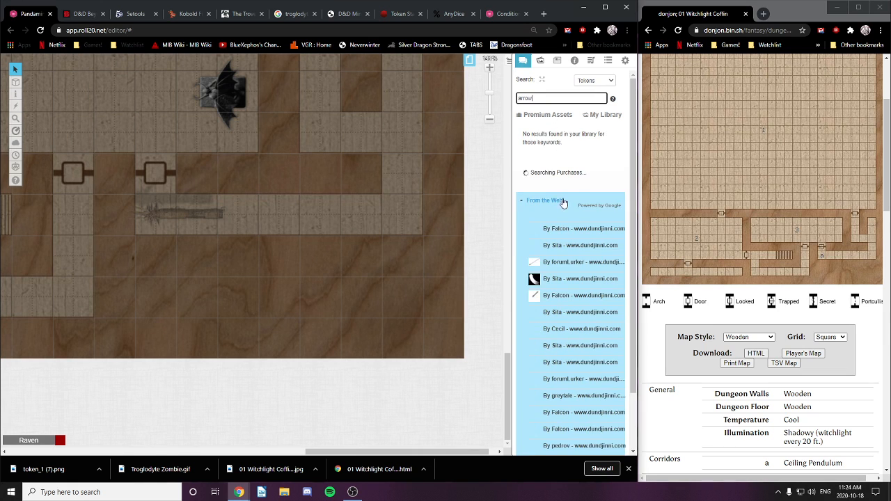
pyautogui.moveTo(555, 230)
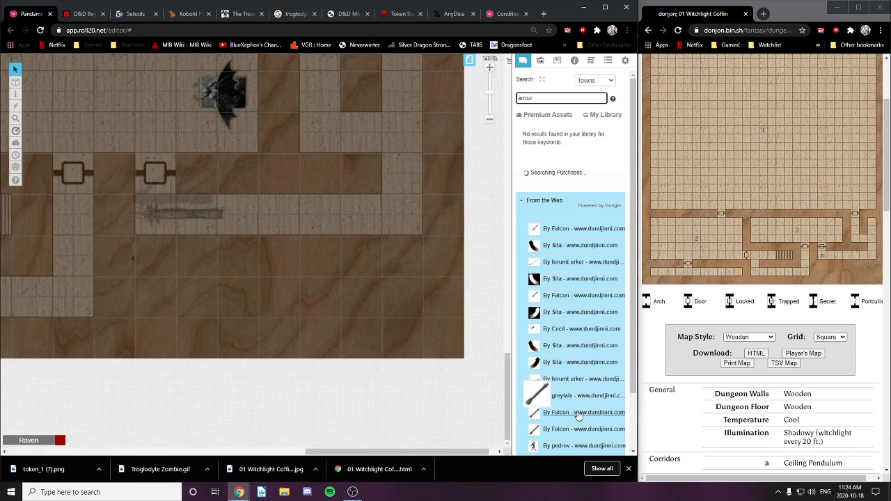
pyautogui.scroll(-2, 585, 359)
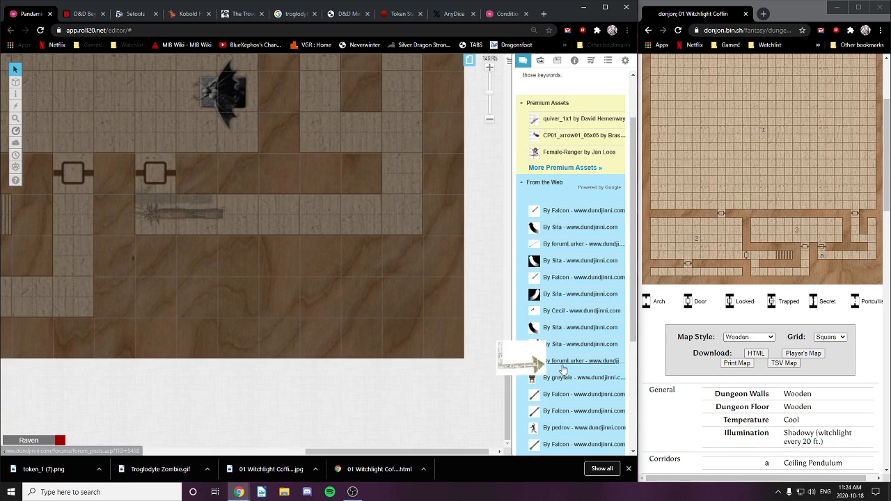
pyautogui.scroll(-3, 557, 348)
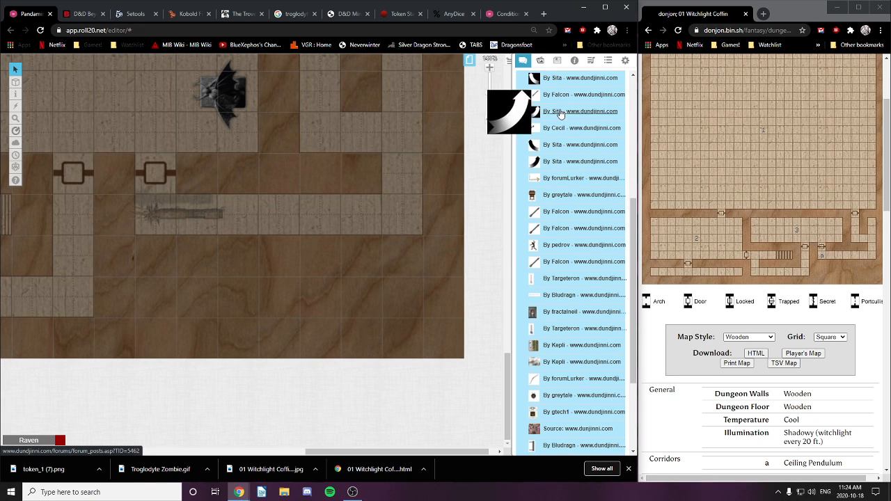
pyautogui.scroll(-2, 567, 334)
pyautogui.scroll(-1, 570, 358)
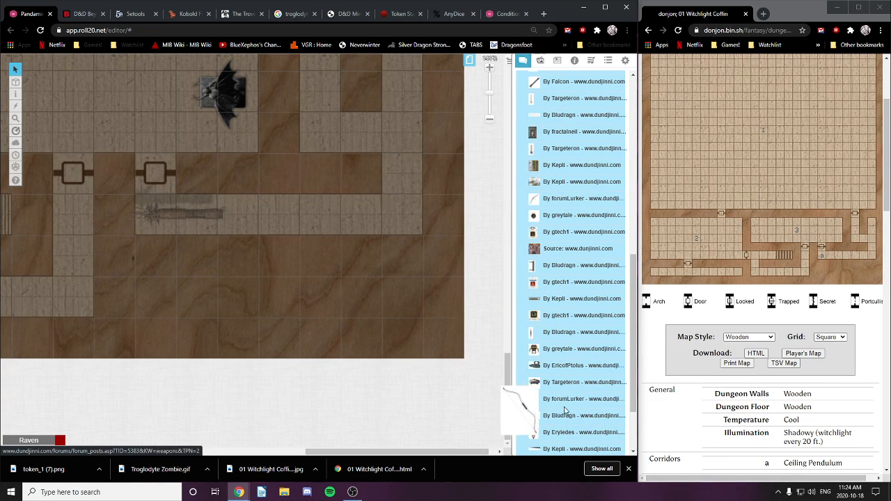
pyautogui.scroll(-3, 557, 355)
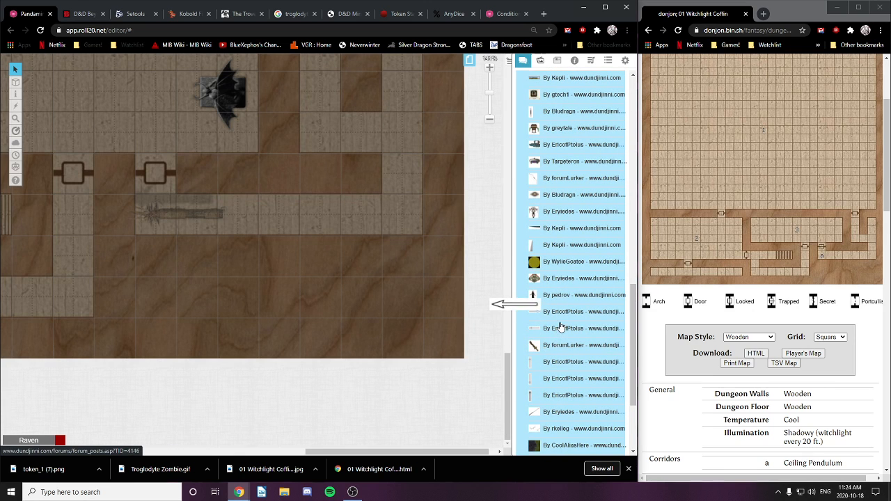
# Step: Place an arrow over the pendulum, stretch it leftward and shift it right one square
pyautogui.moveTo(560, 312); pyautogui.dragTo(249, 221)
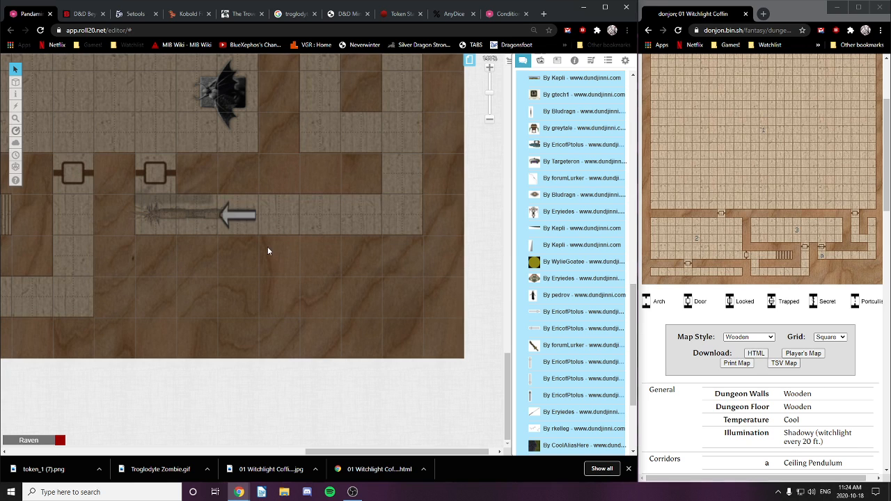
pyautogui.click(220, 217)
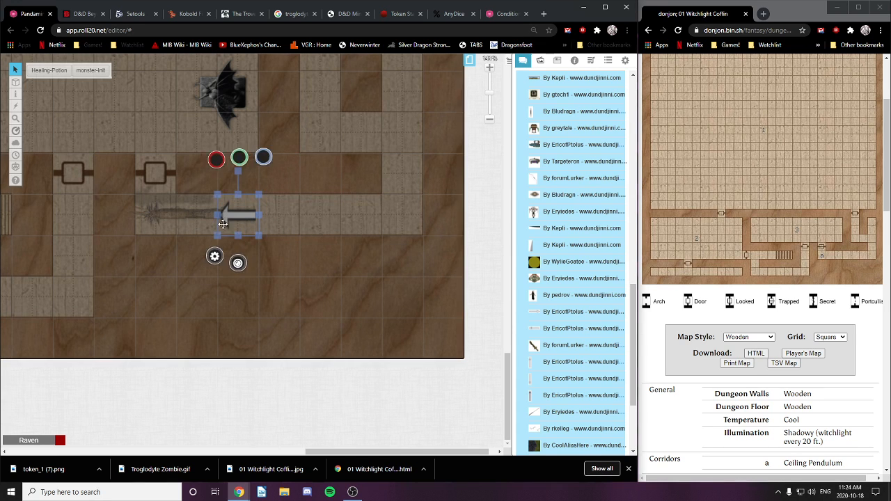
pyautogui.moveTo(218, 216); pyautogui.dragTo(134, 216)
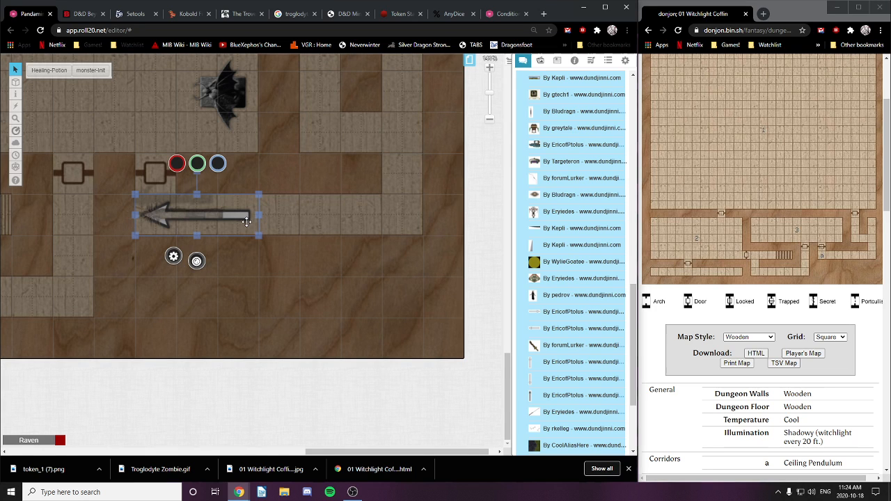
pyautogui.moveTo(246, 221); pyautogui.dragTo(285, 222)
pyautogui.rightClick(285, 220)
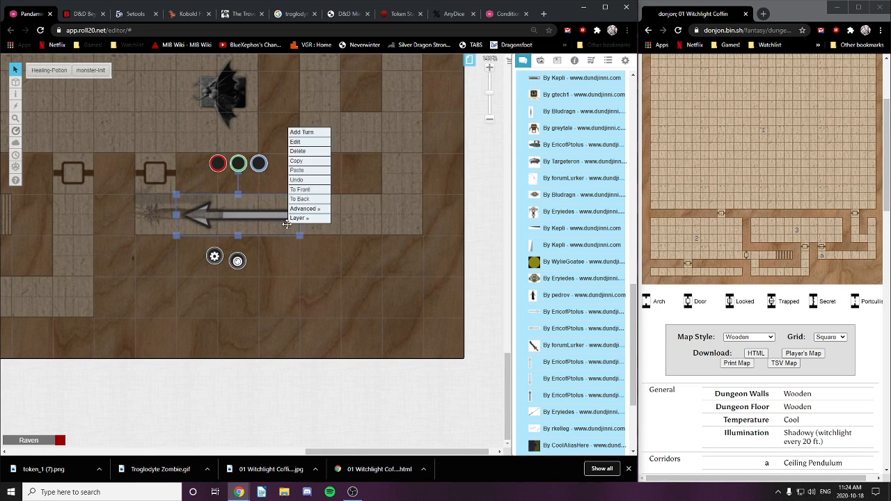
pyautogui.moveTo(308, 218)
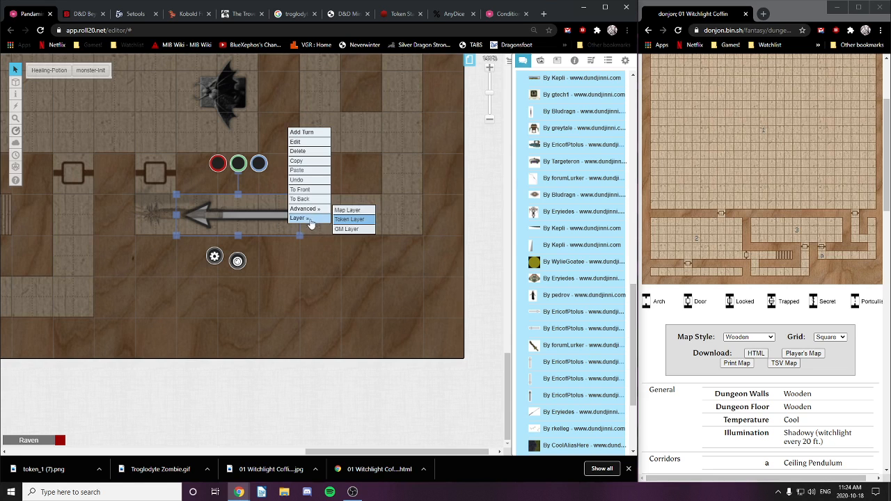
# Step: Put the arrow on the GM Layer in front of the pendulum, then return to Objects & Tokens
pyautogui.click(347, 229)
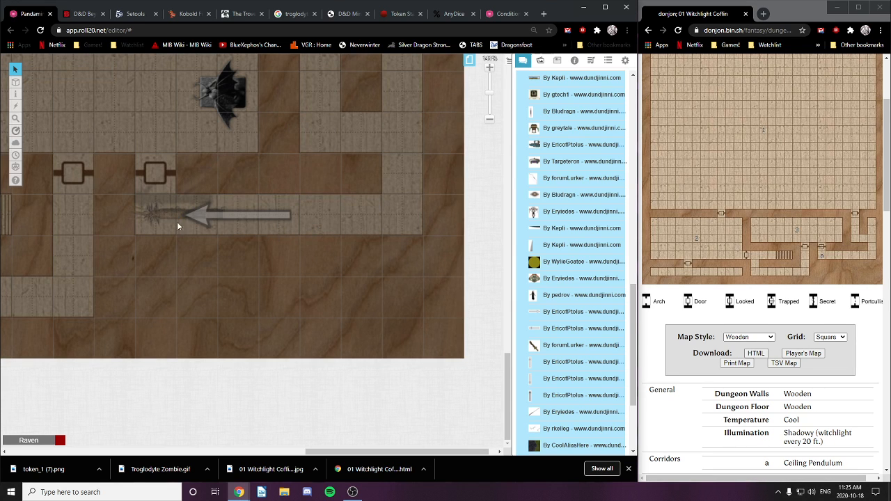
pyautogui.moveTo(15, 82)
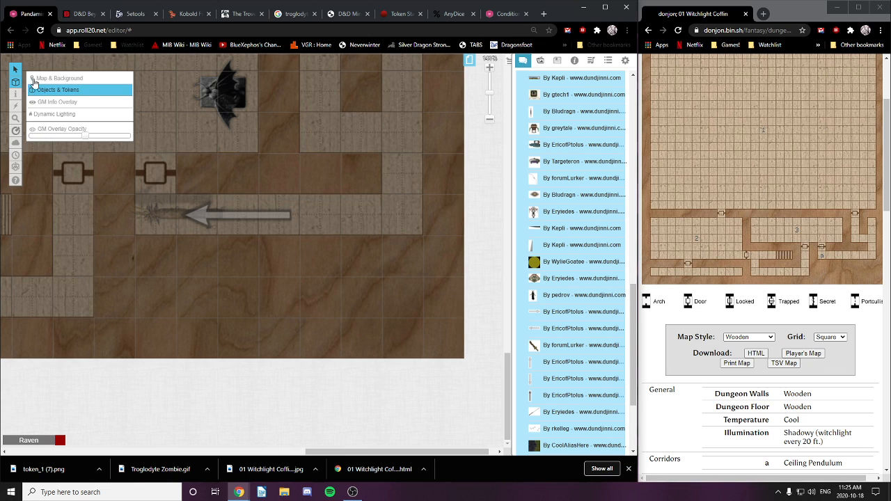
pyautogui.click(49, 103)
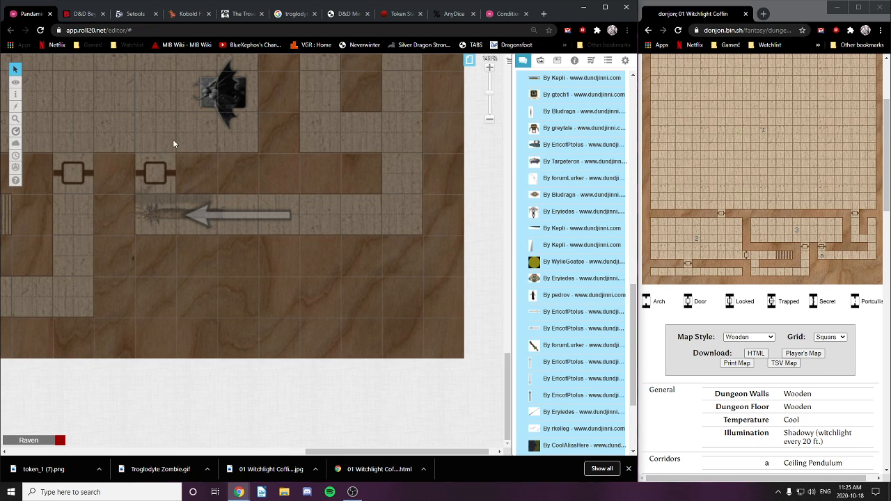
pyautogui.rightClick(168, 214)
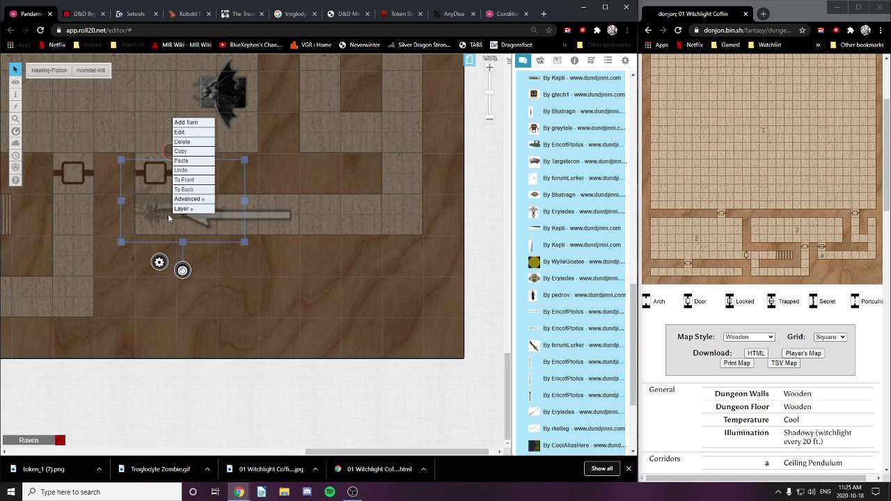
pyautogui.click(194, 180)
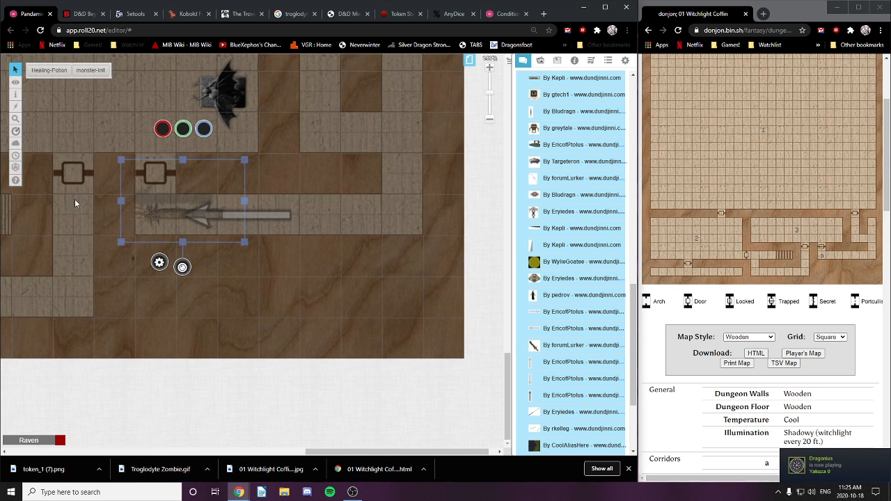
pyautogui.moveTo(15, 88)
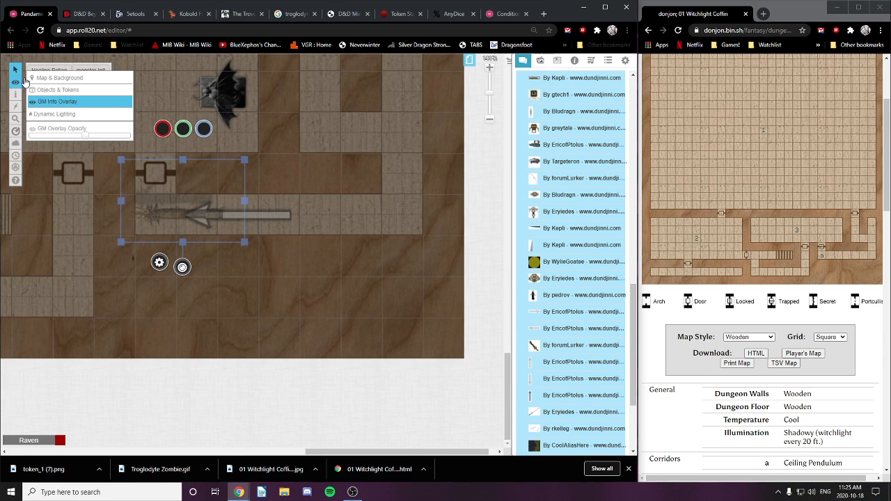
pyautogui.click(47, 91)
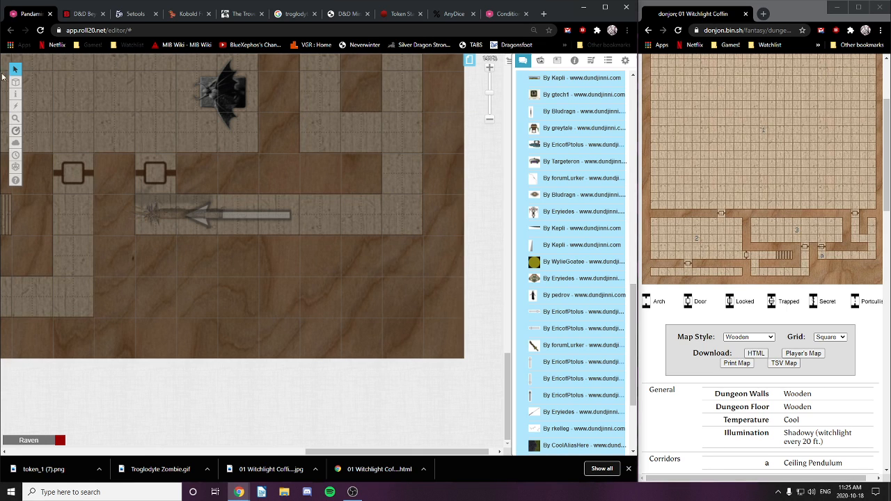
# Step: Type a GM note on the arrow token giving the find DC and 'DC 13 DEX to avoid'
pyautogui.moveTo(17, 86)
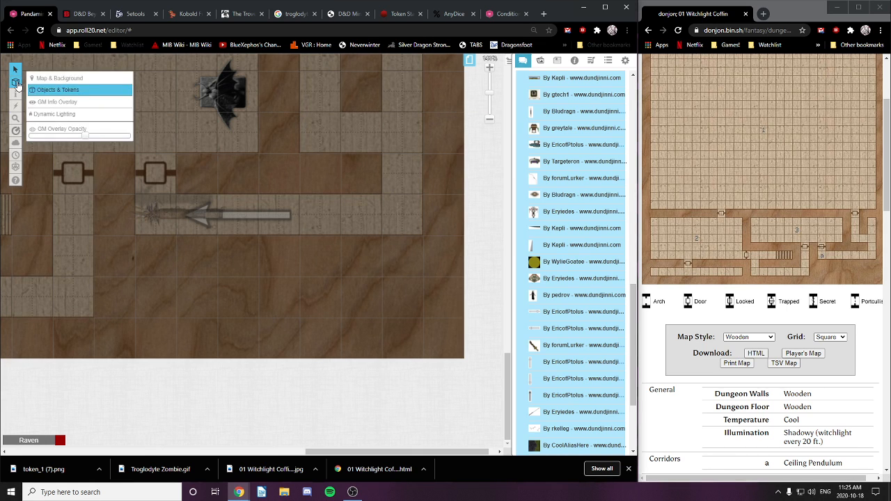
pyautogui.doubleClick(163, 211)
pyautogui.scroll(-2, 240, 186)
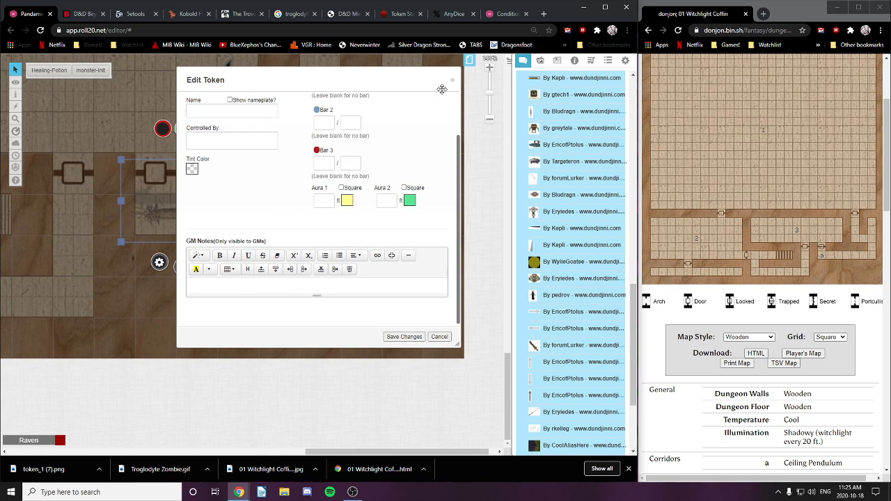
pyautogui.write('DCV')
pyautogui.write('10')
pyautogui.write(' to find')
pyautogui.write(': DC')
pyautogui.write('13 to')
pyautogui.write(' dis')
pyautogui.write('arm')
pyautogui.press('BackSpace')
pyautogui.press('BackSpace')
pyautogui.press('BackSpace')
pyautogui.write('DEX(')
pyautogui.press('BackSpace')
pyautogui.write('too avoid')
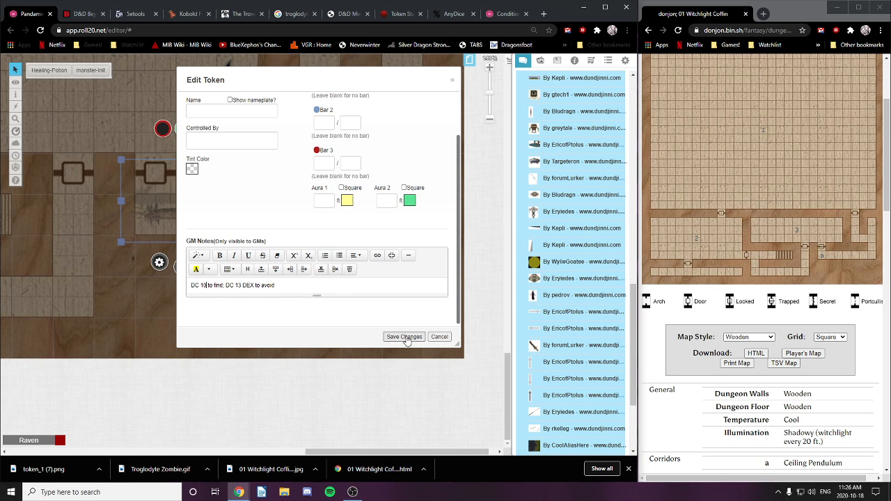
# Step: Correct the note to 'DC 11 PP to find', save it and deselect the token
pyautogui.click(206, 285)
pyautogui.press('BackSpace')
pyautogui.write('1')
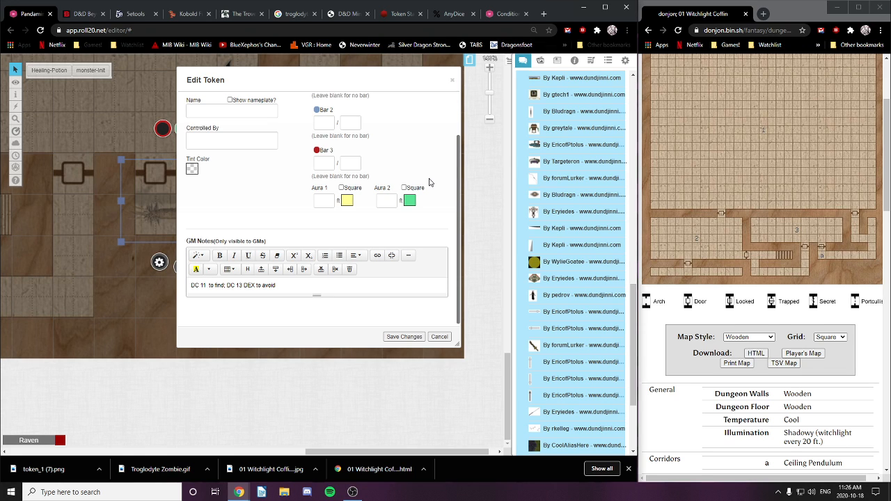
pyautogui.write('PP')
pyautogui.click(404, 337)
pyautogui.click(134, 270)
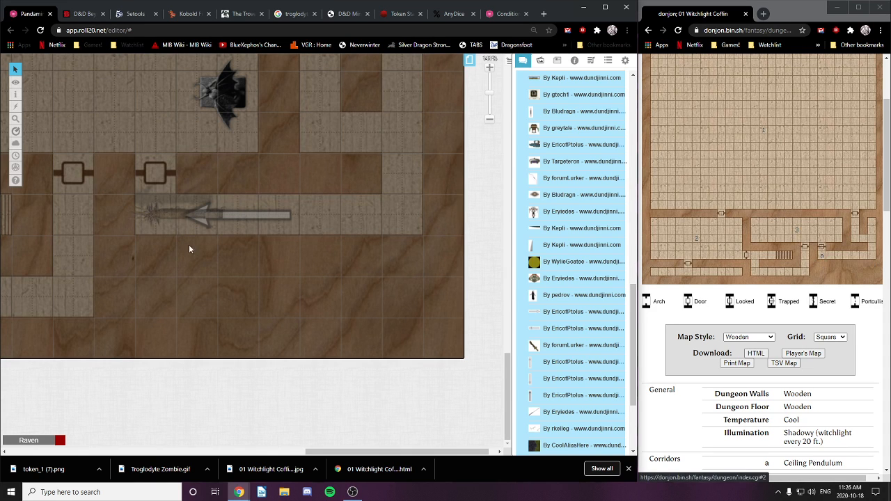
# Step: Add a second GM notes line '1d6 Piercing DMG' to the arrow token and save
pyautogui.doubleClick(167, 213)
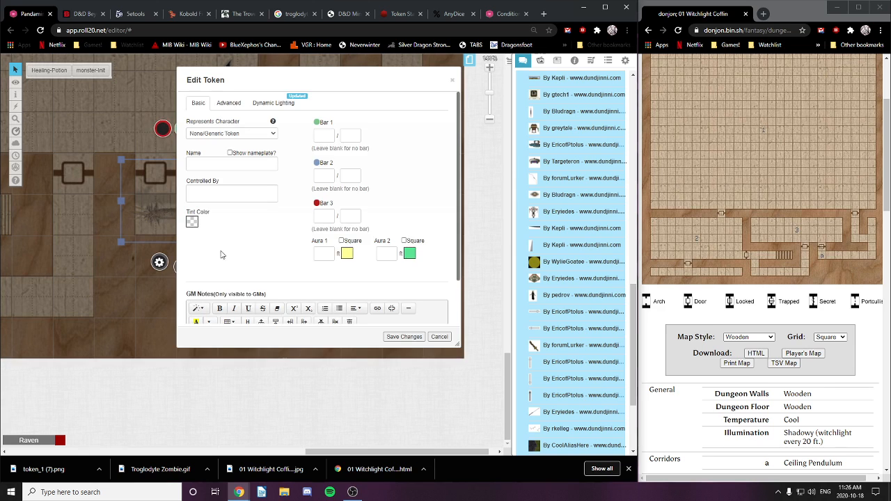
pyautogui.scroll(-2, 311, 241)
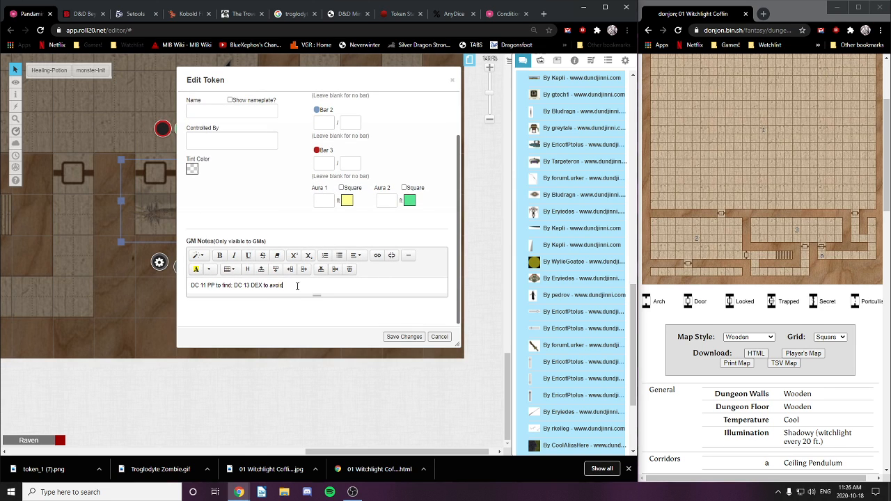
pyautogui.write('or')
pyautogui.press('BackSpace')
pyautogui.press('BackSpace')
pyautogui.press('Return')
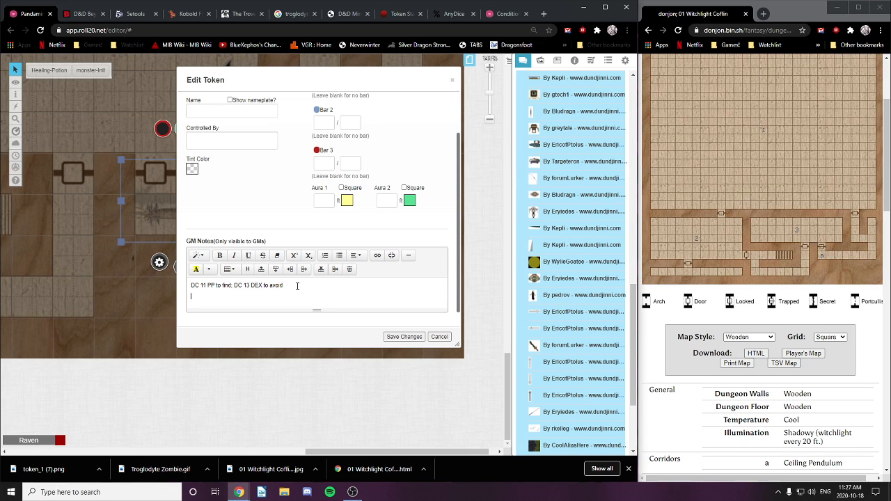
pyautogui.write('1d6 Piercing DMG')
pyautogui.click(402, 337)
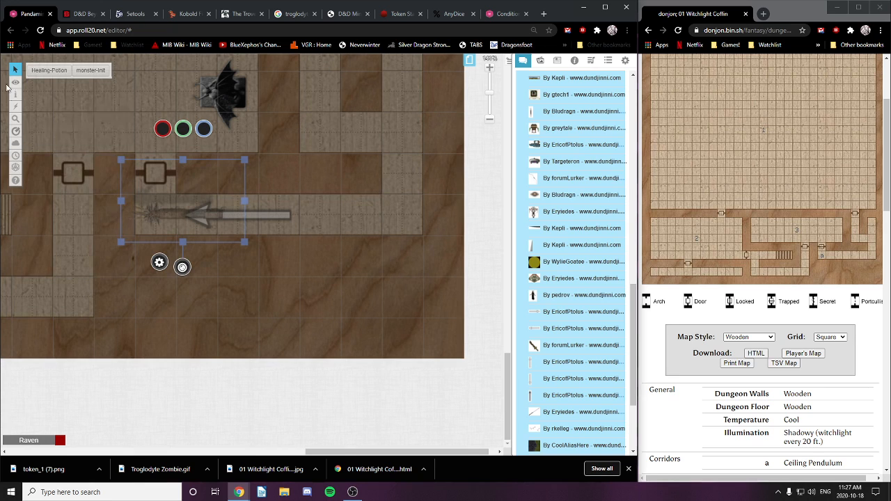
# Step: Bring the donjon dungeon page into focus and scroll up to its map
pyautogui.moveTo(15, 82)
pyautogui.click(50, 89)
pyautogui.click(781, 163)
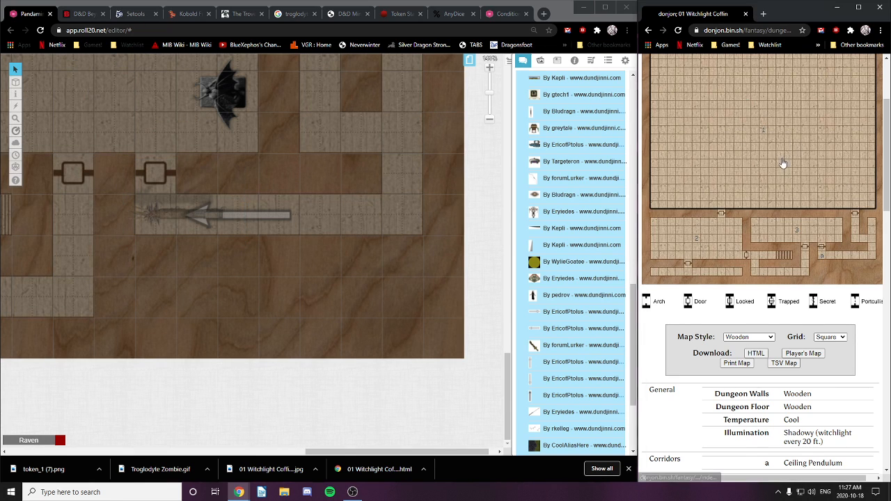
pyautogui.rightClick(883, 330)
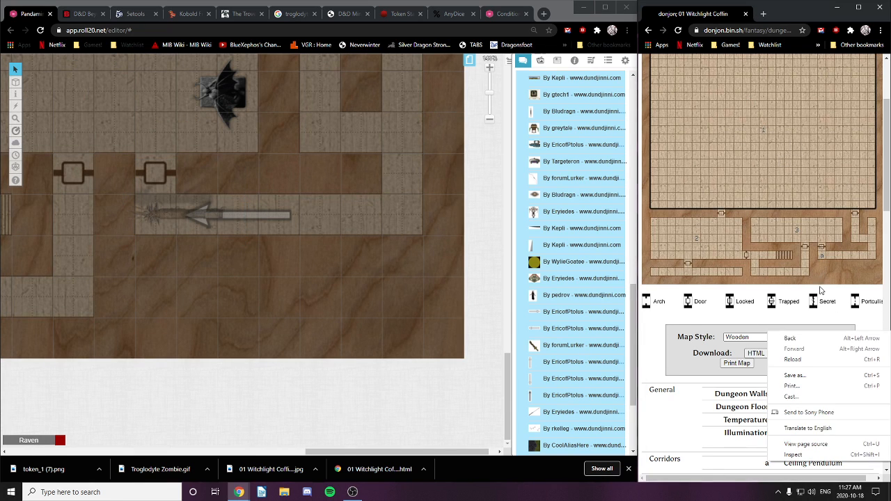
pyautogui.click(806, 268)
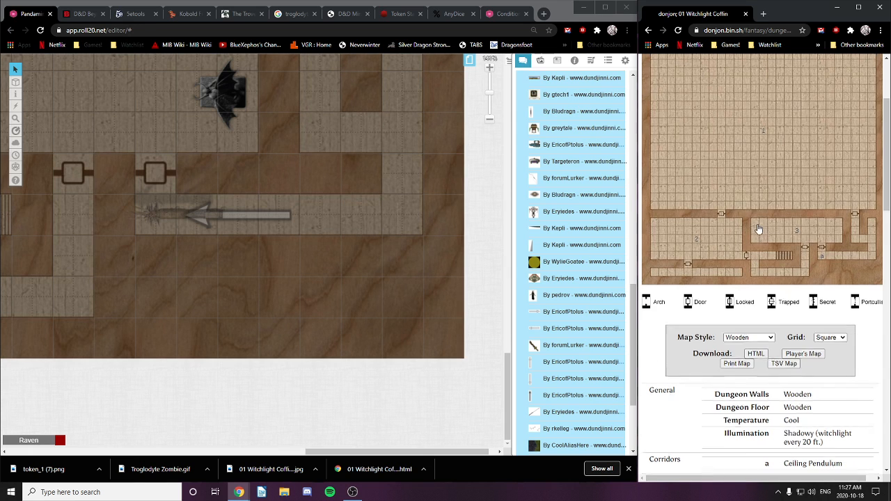
pyautogui.scroll(2, 757, 208)
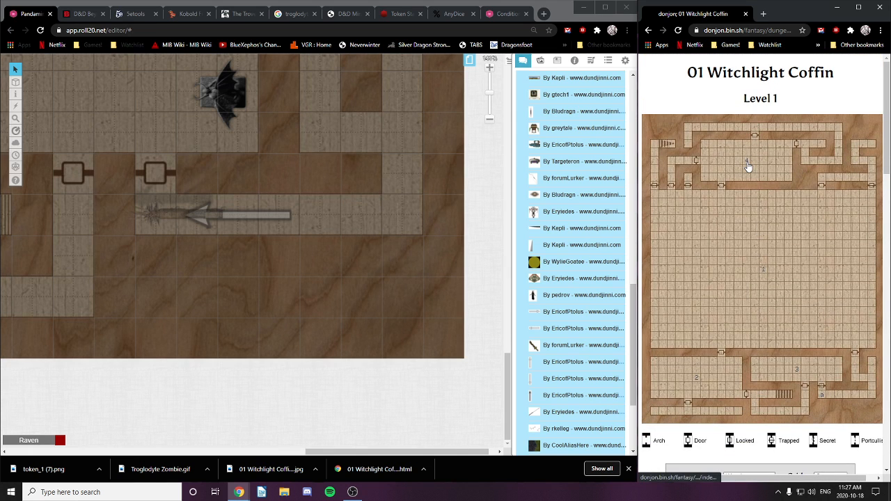
# Step: Pan the Roll20 map to room 4 and show Room #4's description in the donjon notes
pyautogui.moveTo(747, 166)
pyautogui.moveTo(178, 284); pyautogui.dragTo(333, 295)
pyautogui.moveTo(209, 291); pyautogui.dragTo(349, 313)
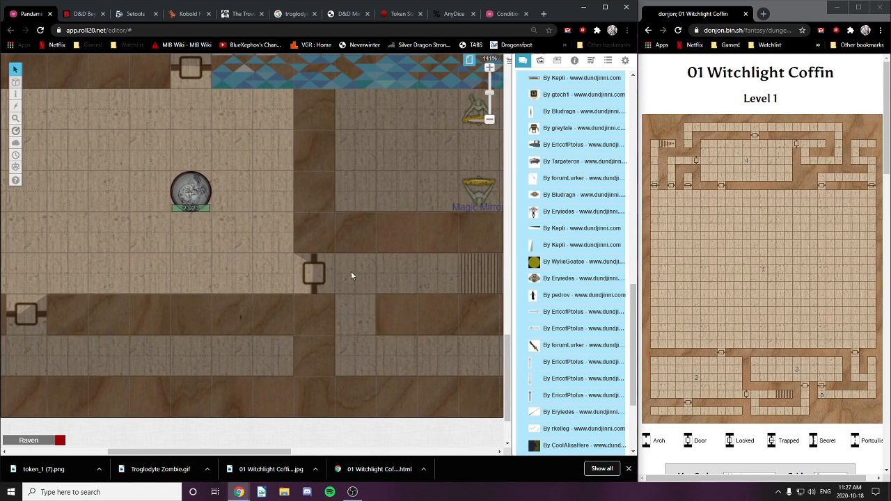
pyautogui.moveTo(380, 121); pyautogui.dragTo(270, 356)
pyautogui.moveTo(386, 87); pyautogui.dragTo(395, 362)
pyautogui.moveTo(364, 76); pyautogui.dragTo(356, 386)
pyautogui.moveTo(325, 187); pyautogui.dragTo(396, 360)
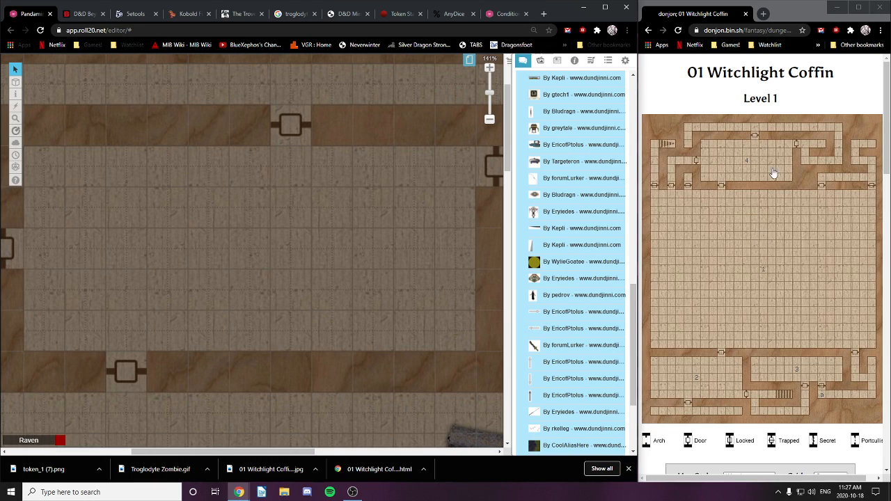
pyautogui.click(749, 166)
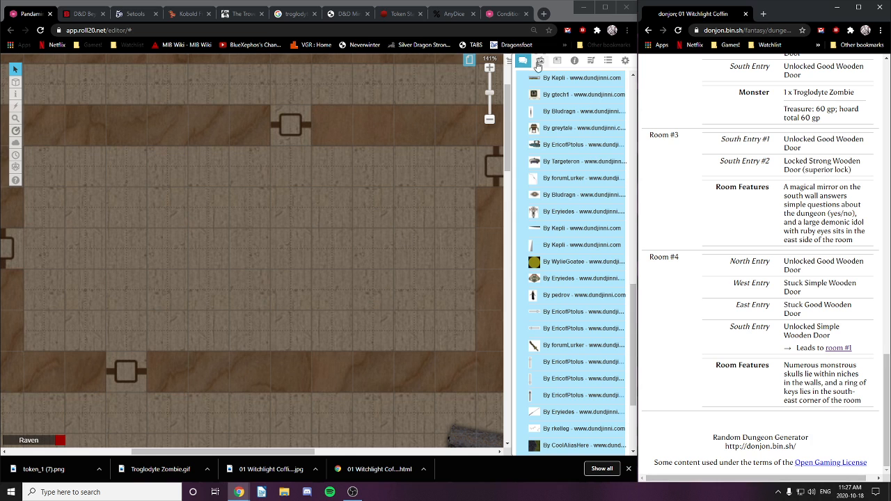
# Step: Search the art library for 'key ring' and drop the image into room 4
pyautogui.scroll(10, 590, 215)
pyautogui.doubleClick(548, 99)
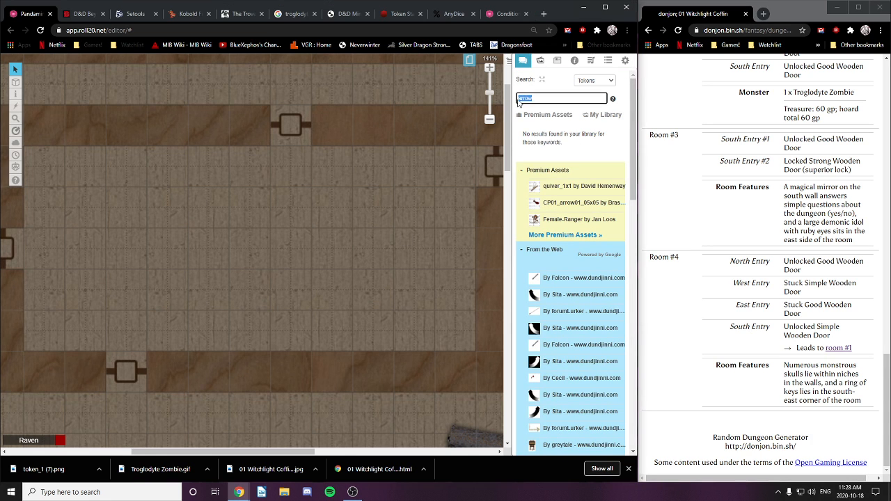
pyautogui.write('key ring')
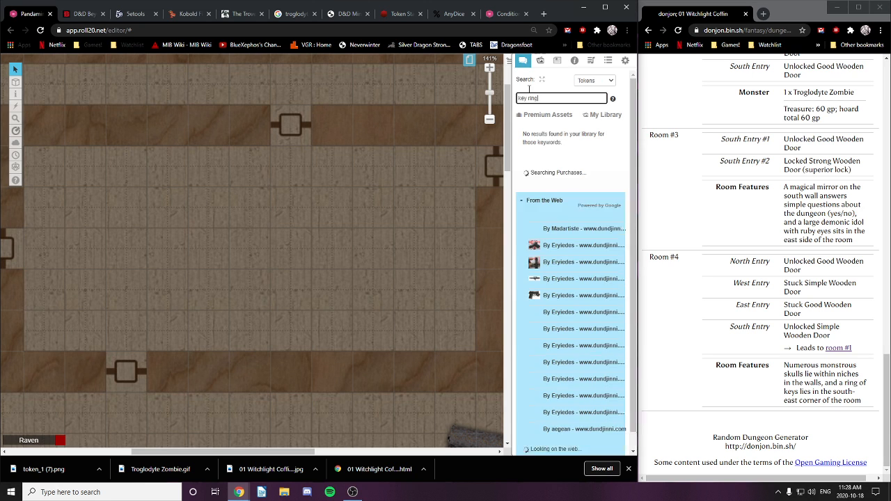
pyautogui.moveTo(559, 282); pyautogui.dragTo(425, 330)
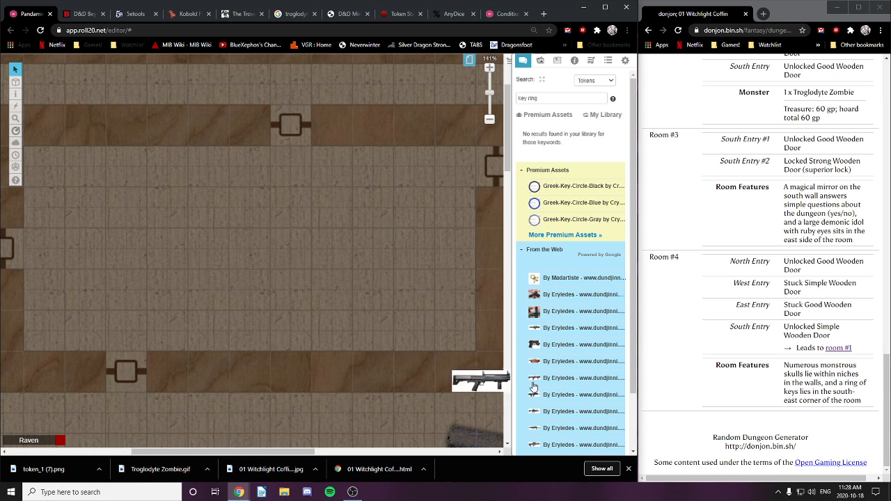
# Step: Inspect the key-ring token's settings and advanced permissions, then close without changes
pyautogui.click(414, 327)
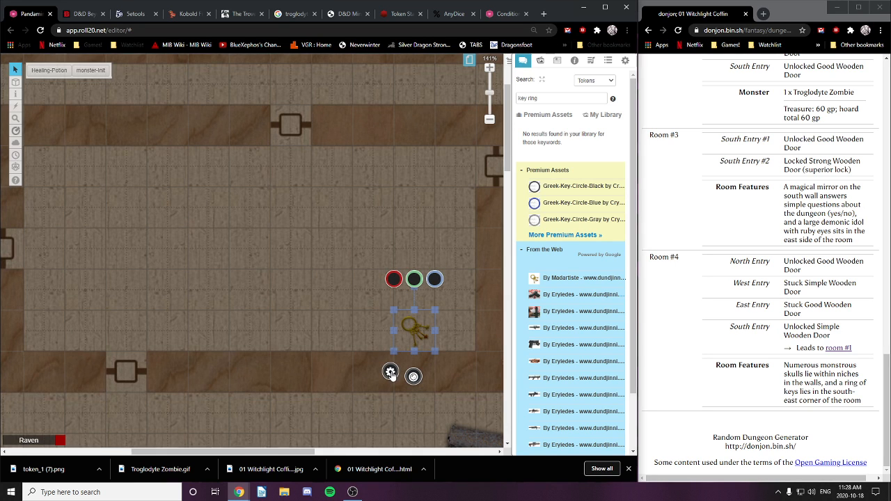
pyautogui.click(391, 373)
pyautogui.click(228, 107)
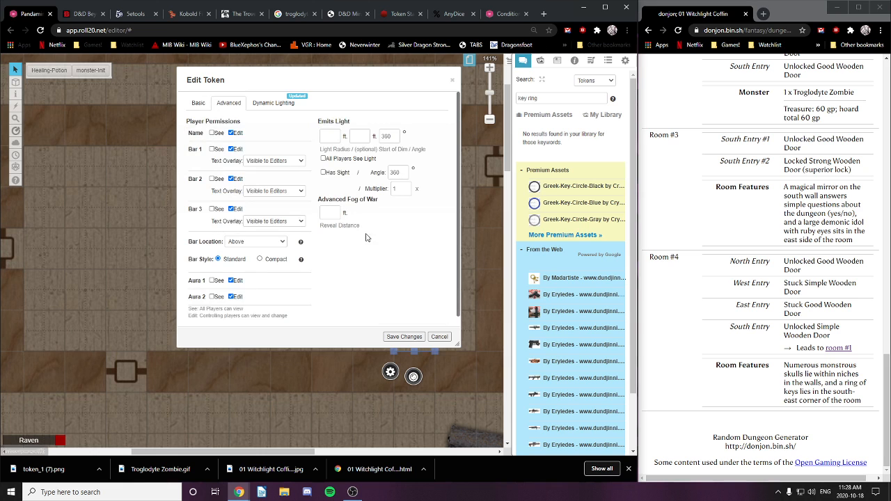
pyautogui.scroll(-1, 376, 296)
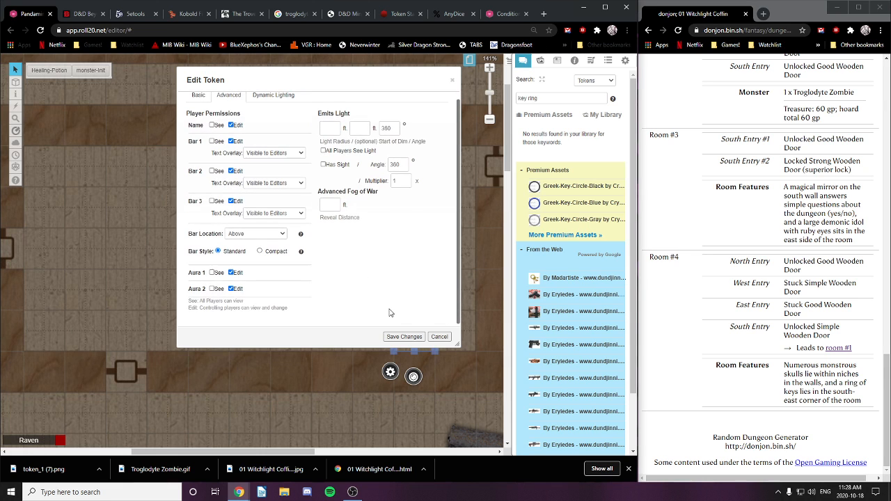
pyautogui.click(439, 339)
# Step: Shrink the key-ring token to about one square, nudge it into place, and change its layer
pyautogui.moveTo(393, 309); pyautogui.dragTo(436, 325)
pyautogui.click(424, 341)
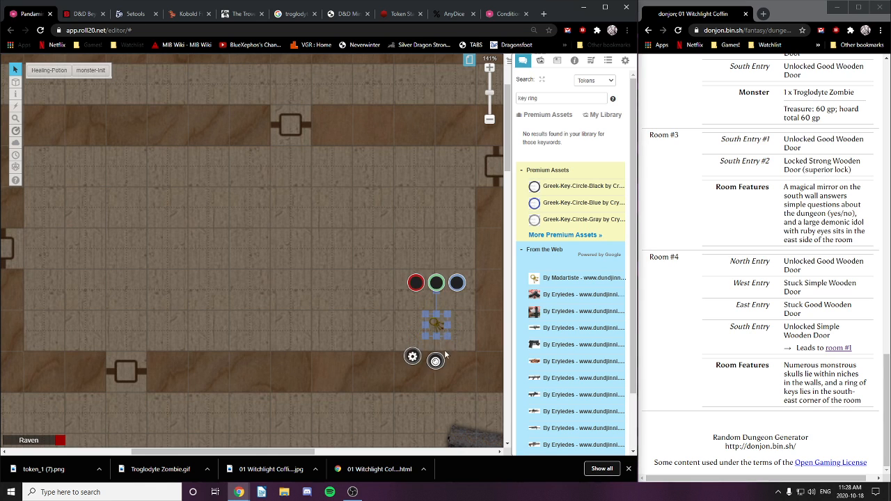
pyautogui.rightClick(435, 323)
pyautogui.moveTo(462, 317)
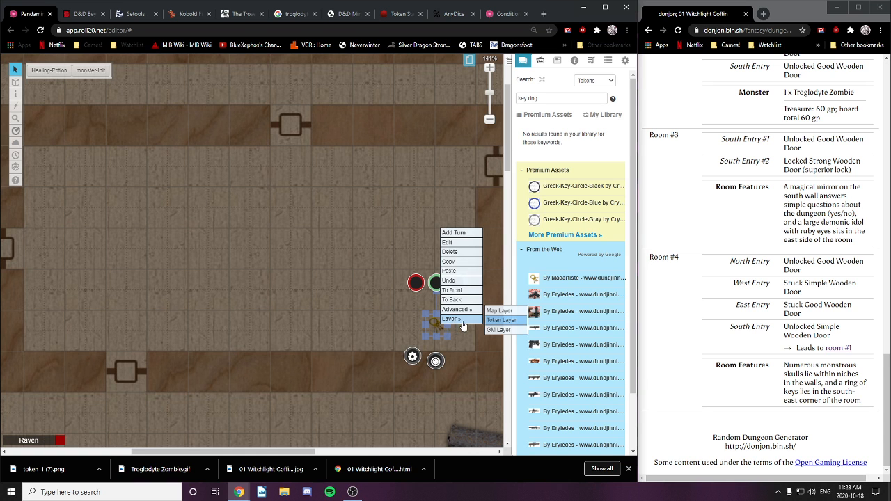
pyautogui.click(498, 313)
pyautogui.scroll(5, 441, 330)
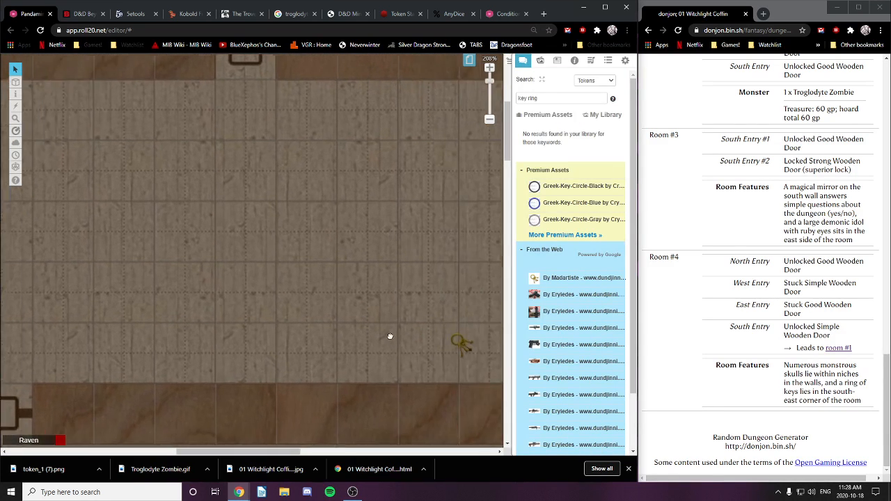
pyautogui.scroll(-5, 337, 354)
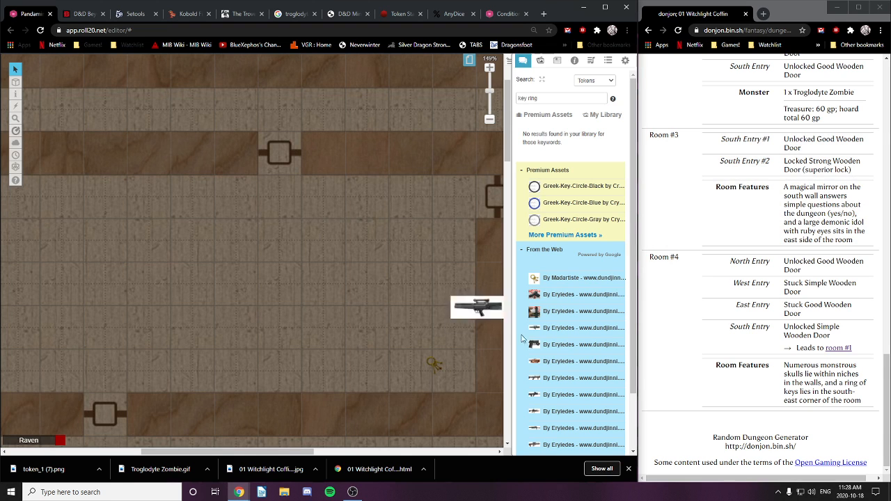
# Step: Replace the key-ring token's existing GM note with 'Master keys for entire'
pyautogui.click(40, 78)
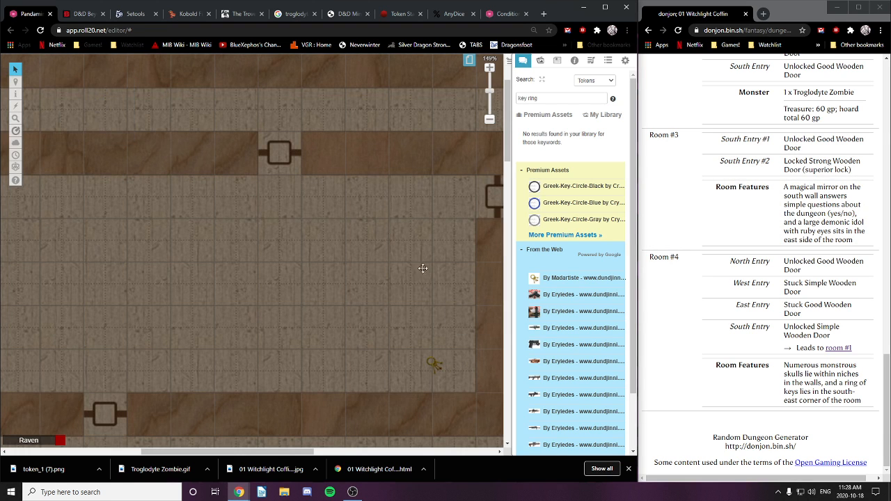
pyautogui.doubleClick(433, 365)
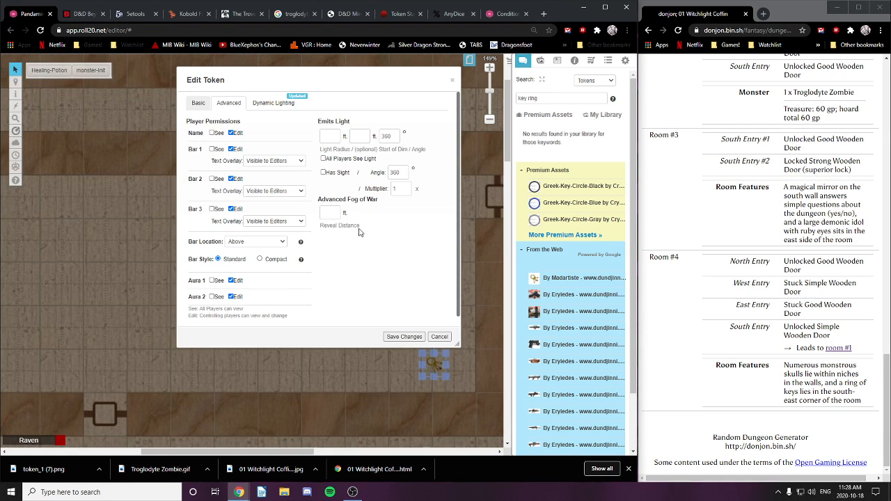
pyautogui.click(196, 97)
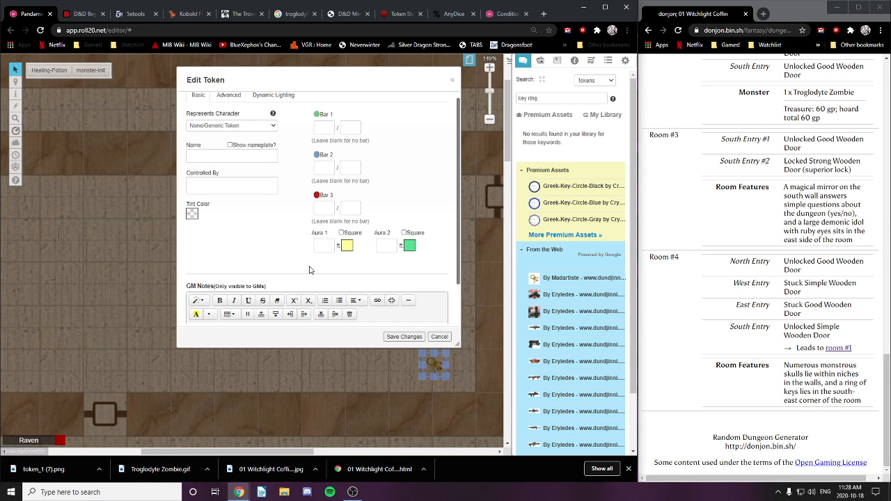
pyautogui.scroll(-1, 261, 310)
pyautogui.click(249, 283)
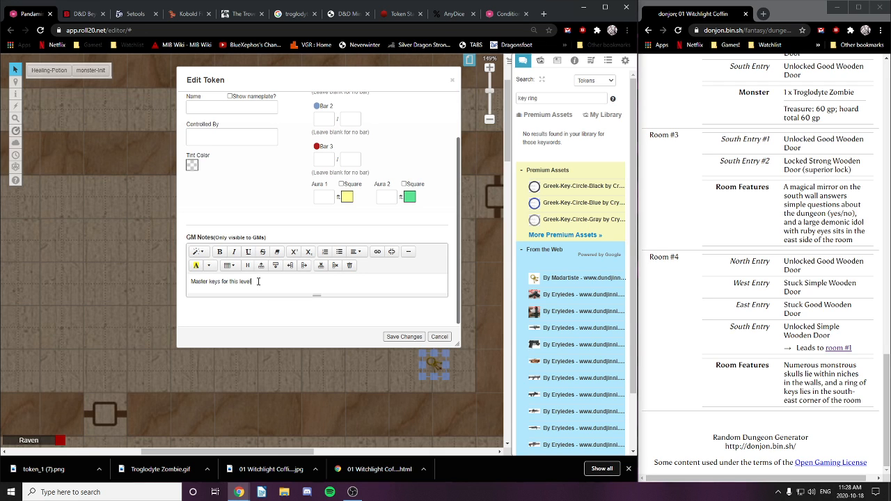
pyautogui.moveTo(258, 281); pyautogui.dragTo(189, 281)
pyautogui.write('Master keys for entire')
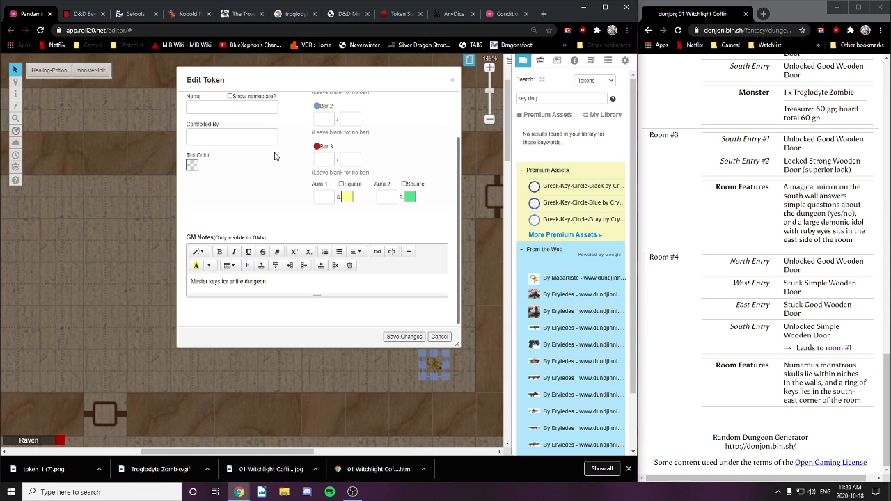
# Step: Edit the key token's GM note to read 'Master keys for floors 1-2' and save it
pyautogui.press('BackSpace')
pyautogui.press('BackSpace')
pyautogui.press('BackSpace')
pyautogui.press('BackSpace')
pyautogui.press('BackSpace')
pyautogui.press('BackSpace')
pyautogui.press('BackSpace')
pyautogui.press('BackSpace')
pyautogui.press('BackSpace')
pyautogui.press('BackSpace')
pyautogui.press('BackSpace')
pyautogui.press('BackSpace')
pyautogui.press('BackSpace')
pyautogui.moveTo(257, 282); pyautogui.dragTo(285, 283)
pyautogui.press('BackSpace')
pyautogui.moveTo(246, 281); pyautogui.dragTo(290, 283)
pyautogui.write('-2')
pyautogui.click(407, 337)
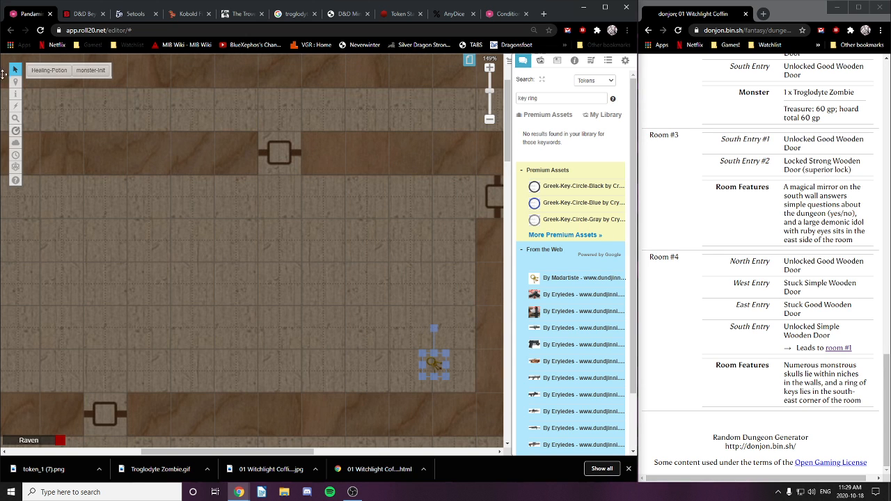
# Step: On the Objects & Tokens layer, search 'skulls' and place a large skull pile in the upper-left
pyautogui.moveTo(16, 81)
pyautogui.click(50, 90)
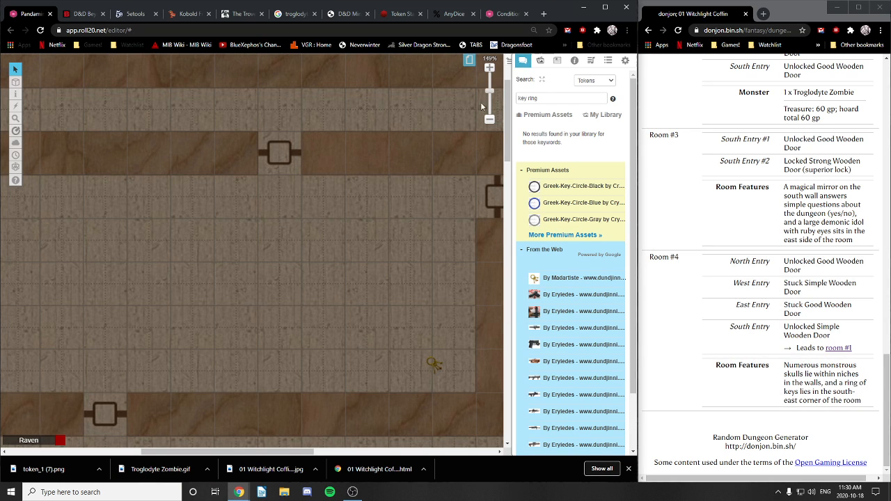
pyautogui.tripleClick(536, 98)
pyautogui.write('skulls')
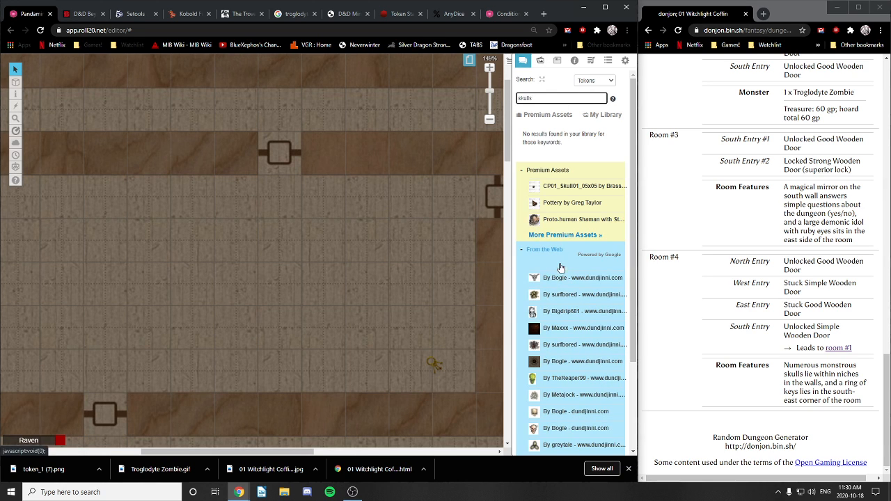
pyautogui.moveTo(567, 279)
pyautogui.moveTo(567, 312)
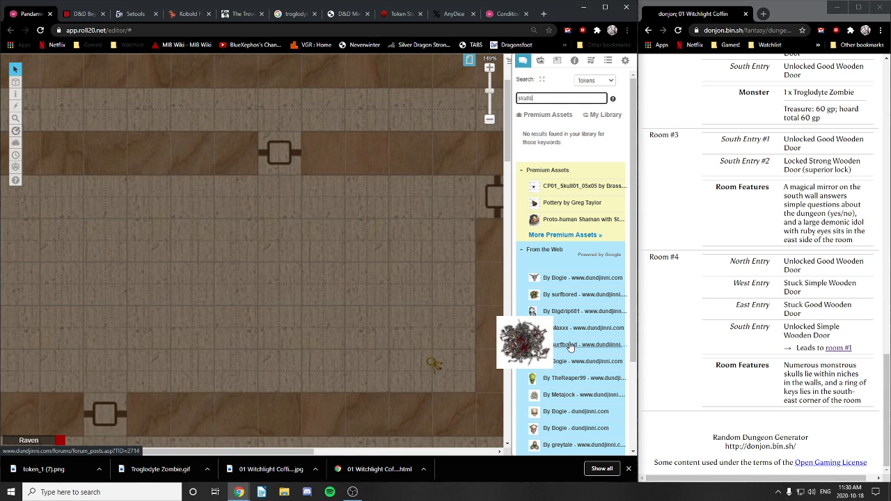
pyautogui.moveTo(569, 347); pyautogui.dragTo(189, 322)
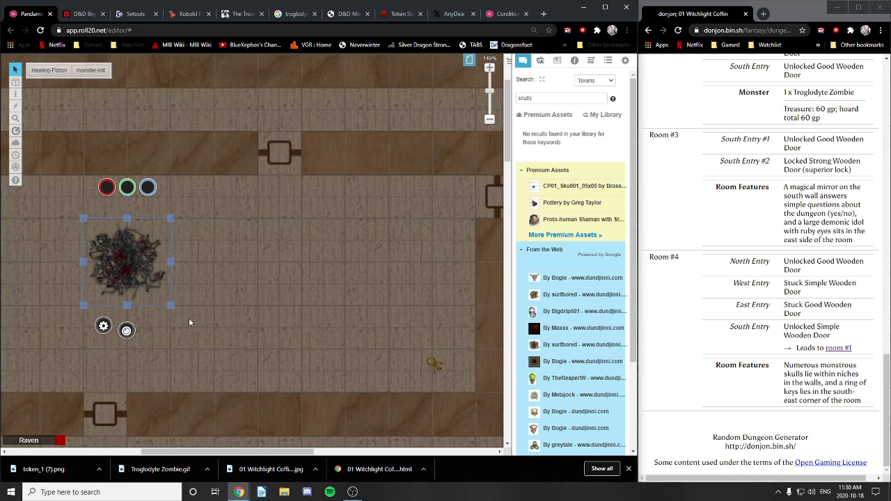
pyautogui.moveTo(130, 262); pyautogui.dragTo(84, 231)
pyautogui.click(181, 257)
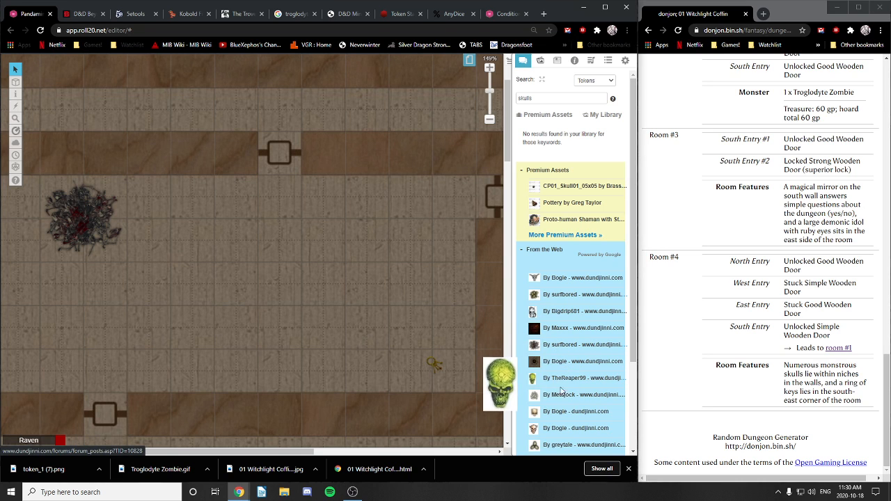
# Step: Place a small skull pile near the key and duplicate it
pyautogui.moveTo(561, 394); pyautogui.dragTo(467, 353)
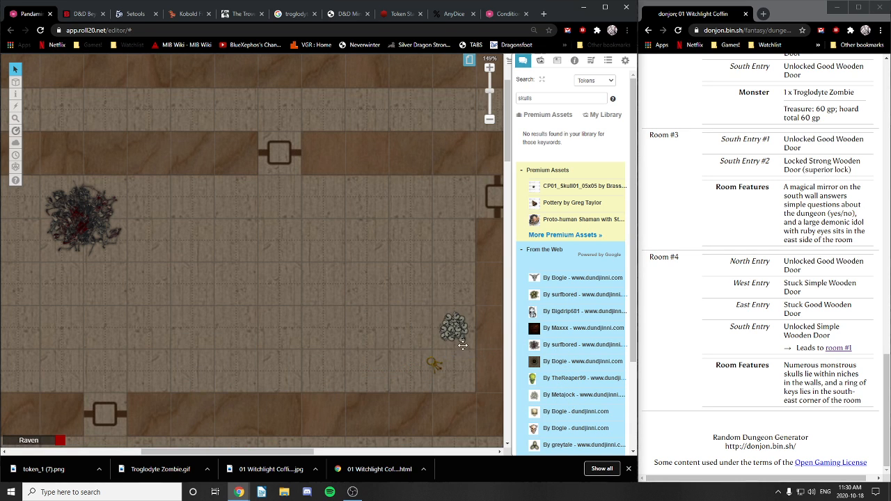
pyautogui.click(454, 332)
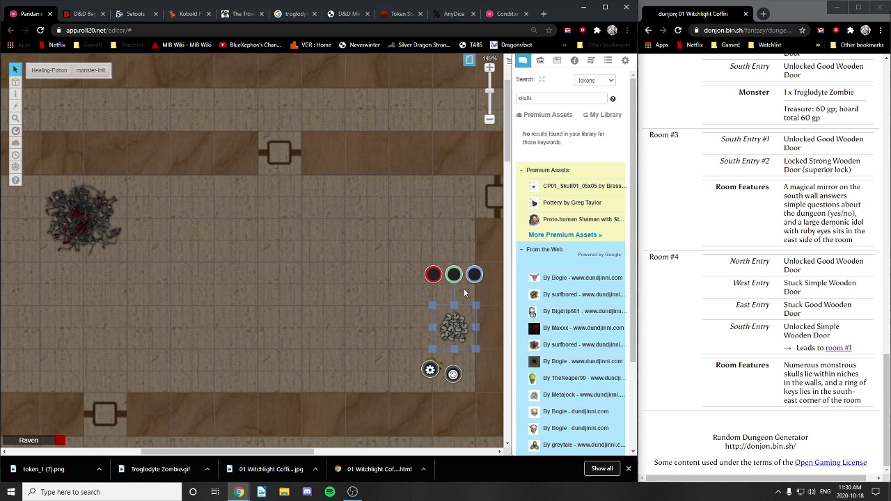
pyautogui.hotkey('ctrl', 'c')
pyautogui.hotkey('ctrl', 'v')
pyautogui.moveTo(465, 335)
pyautogui.mouseDown()
pyautogui.moveTo(461, 295)
pyautogui.moveTo(464, 328)
pyautogui.mouseUp()
pyautogui.click(373, 284)
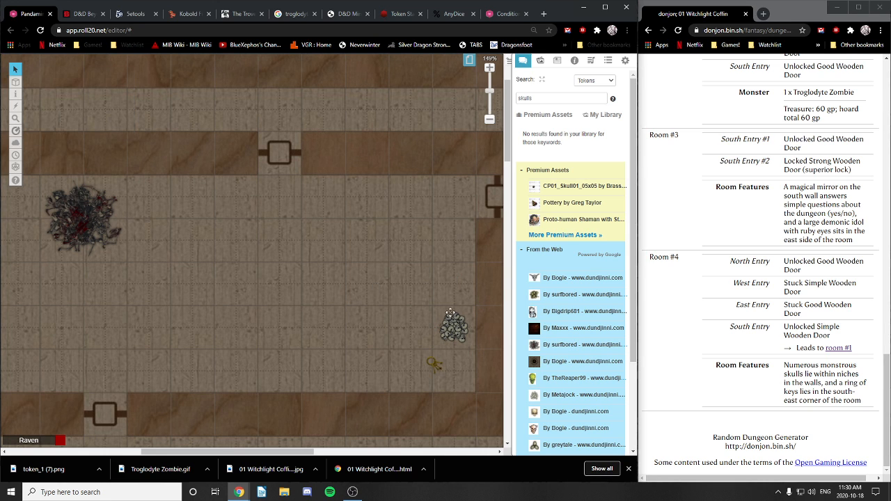
pyautogui.rightClick(451, 317)
# Step: Move the skull pile tokens onto the Token Layer
pyautogui.click(519, 310)
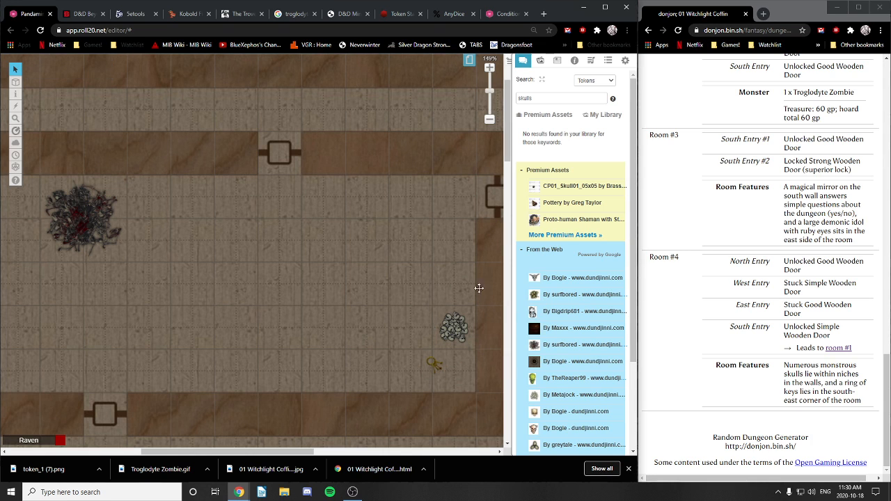
pyautogui.rightClick(87, 211)
pyautogui.moveTo(104, 210)
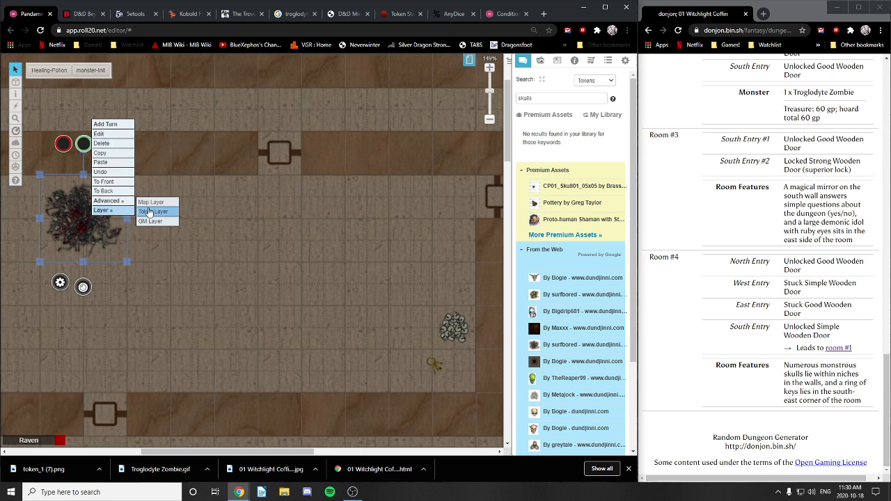
pyautogui.click(149, 211)
# Step: On the Map & Background layer, nudge the key and drop the small skull pile over it
pyautogui.moveTo(15, 83)
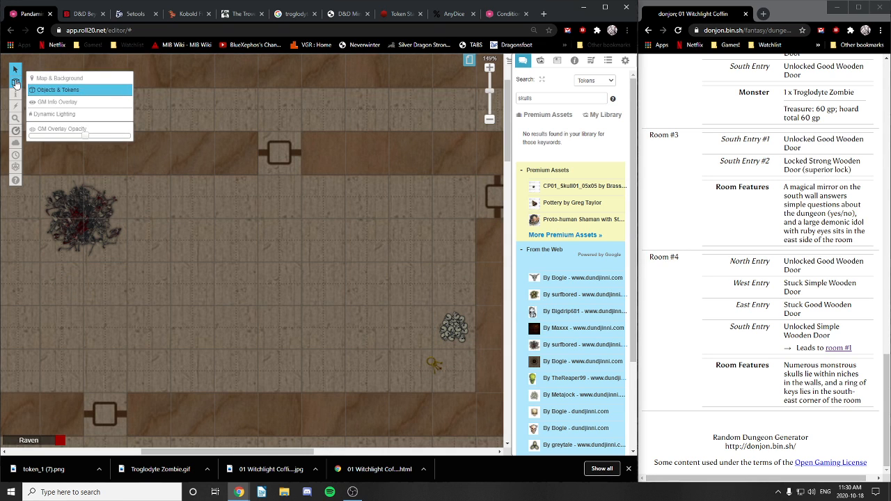
pyautogui.click(55, 78)
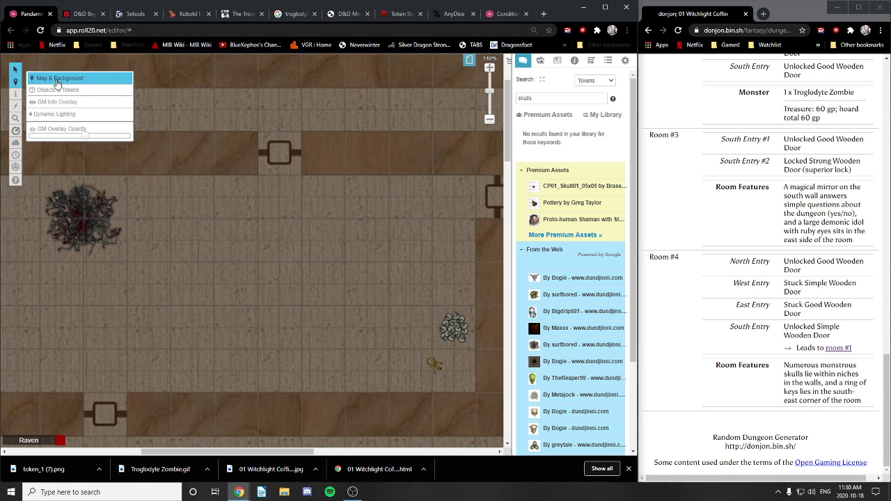
pyautogui.click(437, 365)
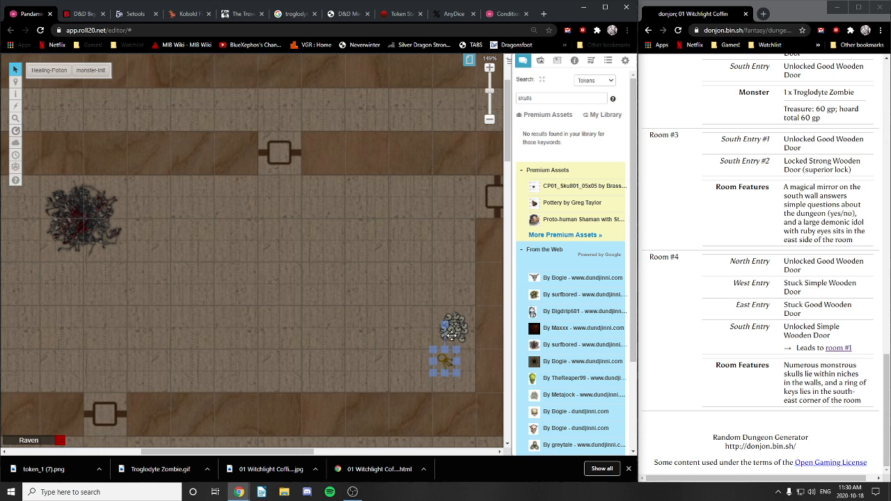
pyautogui.moveTo(445, 361); pyautogui.dragTo(454, 373)
pyautogui.moveTo(454, 327); pyautogui.dragTo(455, 366)
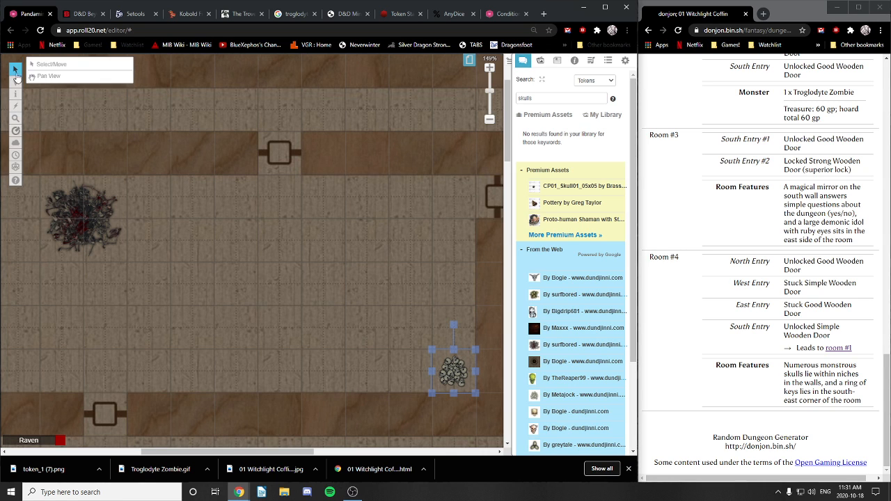
pyautogui.moveTo(168, 236); pyautogui.dragTo(187, 228)
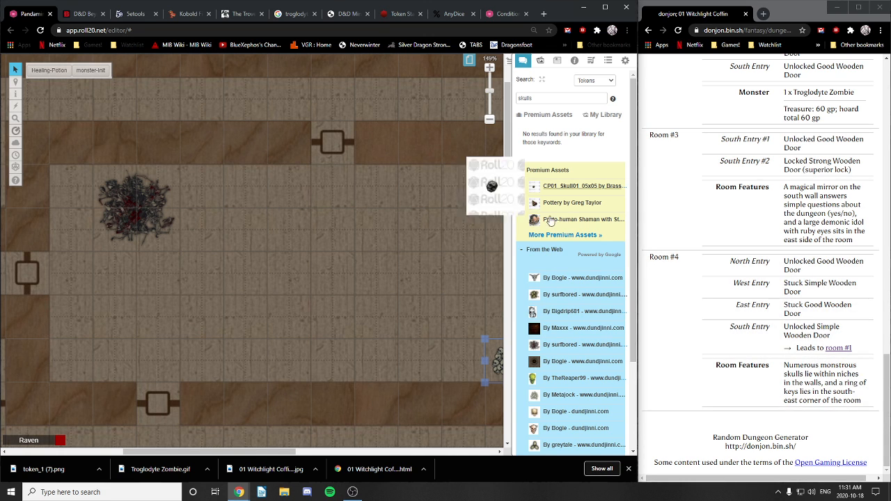
# Step: Place the egg-cluster image, resize it to about three squares, and center it beside the big skull pile
pyautogui.scroll(-2, 554, 333)
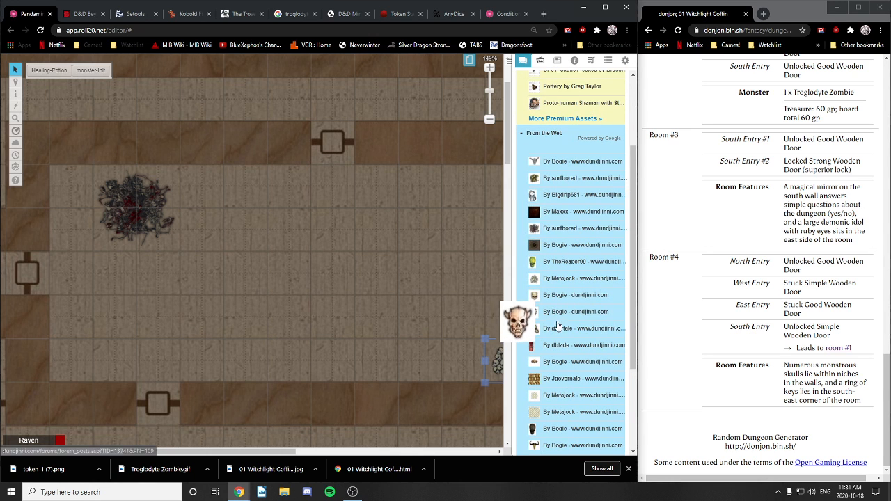
pyautogui.moveTo(563, 333); pyautogui.dragTo(89, 365)
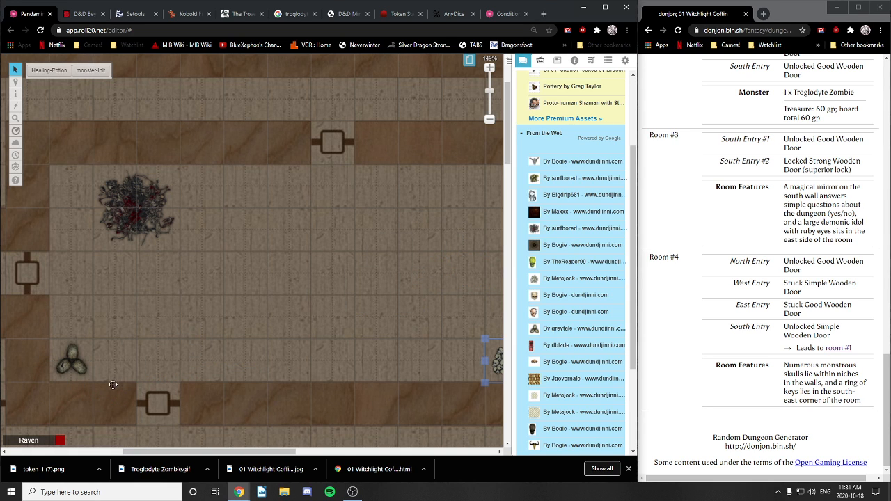
pyautogui.click(73, 357)
pyautogui.moveTo(93, 337); pyautogui.dragTo(130, 299)
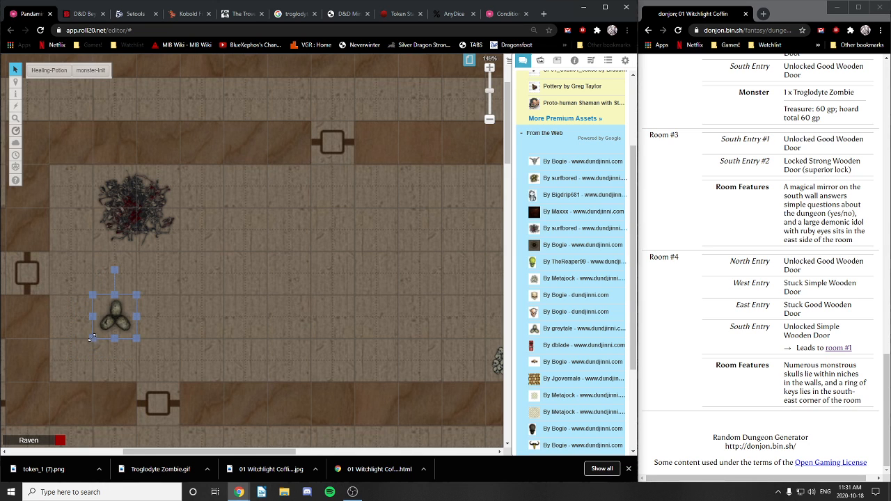
pyautogui.moveTo(94, 338); pyautogui.dragTo(54, 369)
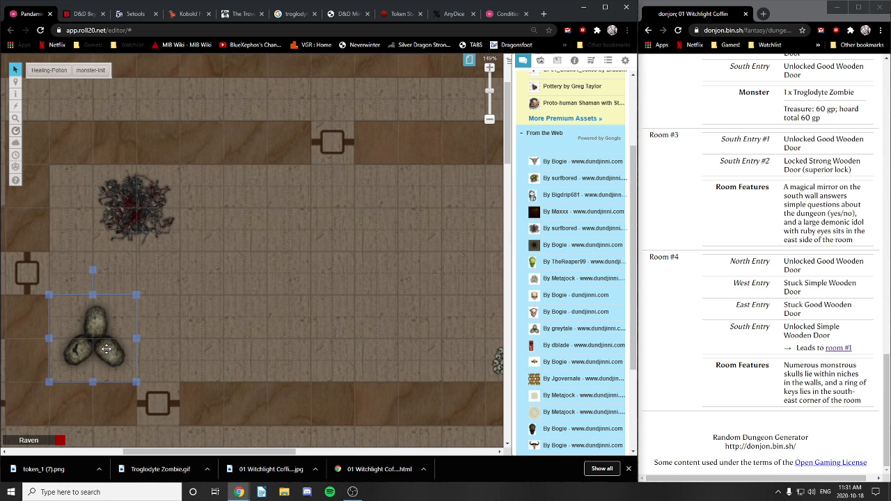
pyautogui.moveTo(100, 349); pyautogui.dragTo(276, 302)
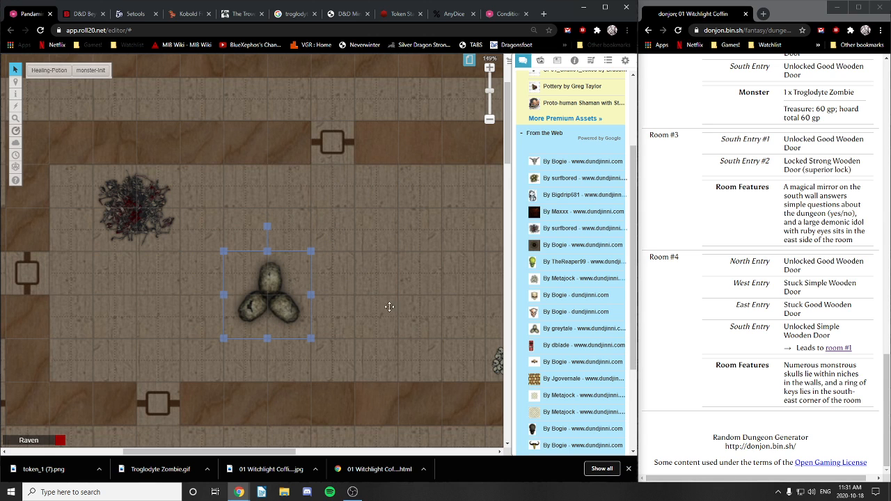
pyautogui.moveTo(365, 281); pyautogui.dragTo(302, 286)
pyautogui.moveTo(154, 294); pyautogui.dragTo(182, 278)
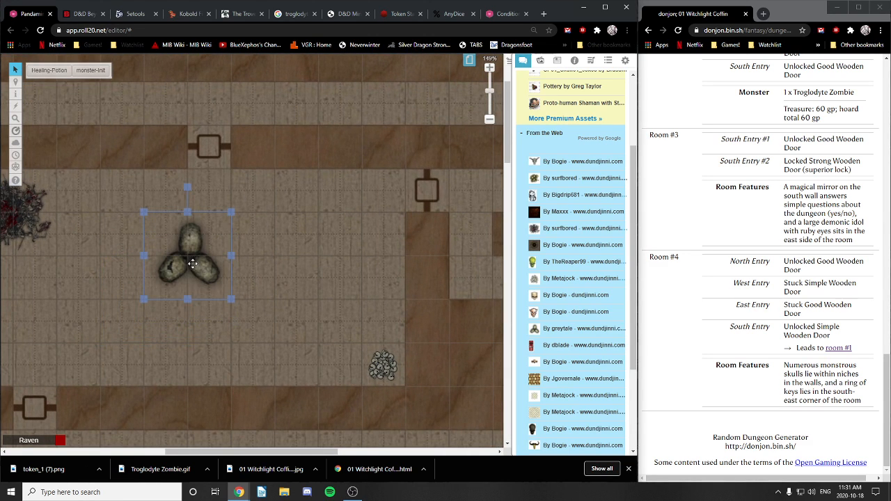
pyautogui.moveTo(143, 300); pyautogui.dragTo(101, 339)
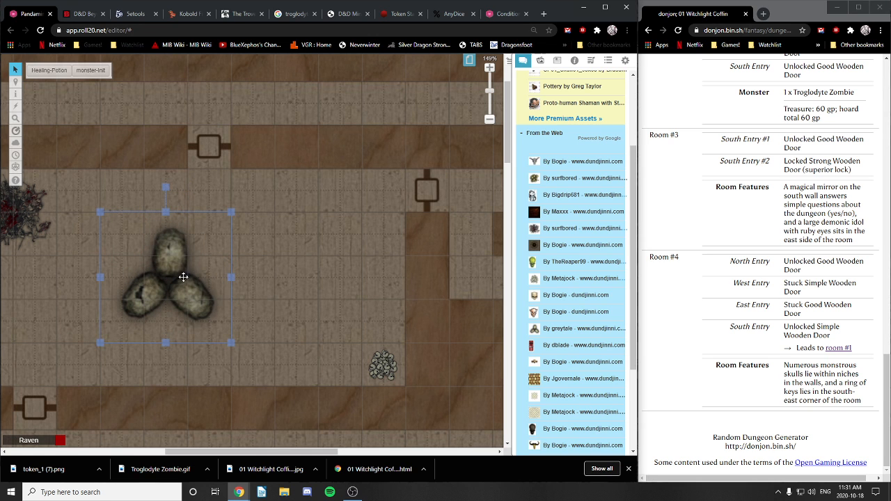
pyautogui.moveTo(270, 315); pyautogui.dragTo(360, 321)
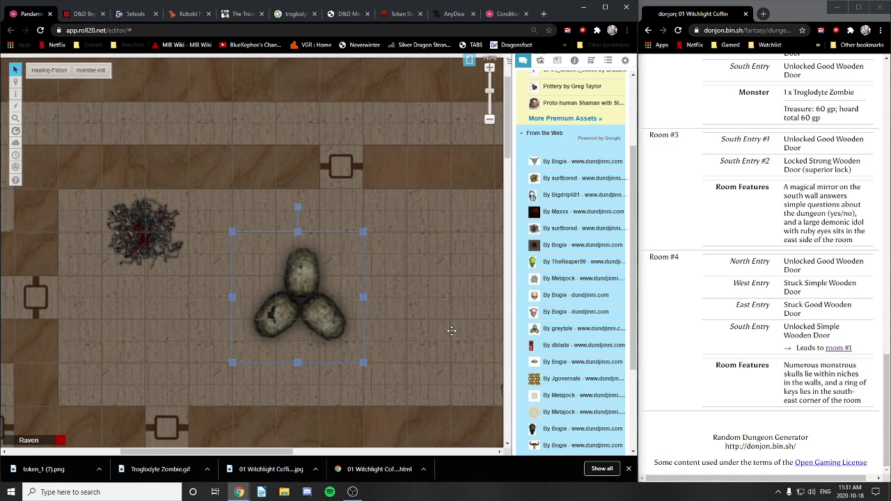
pyautogui.moveTo(451, 331); pyautogui.dragTo(407, 334)
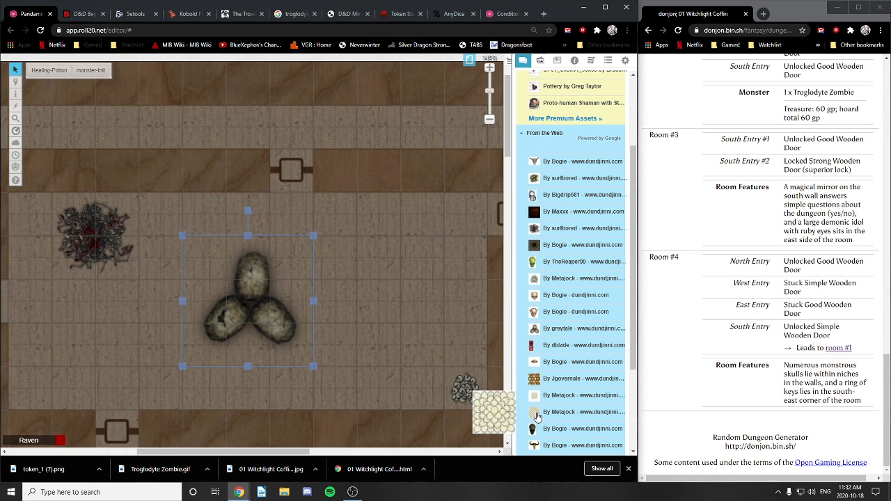
# Step: Drag a cobblestone image and another art-library image onto the map
pyautogui.moveTo(338, 356); pyautogui.dragTo(413, 334)
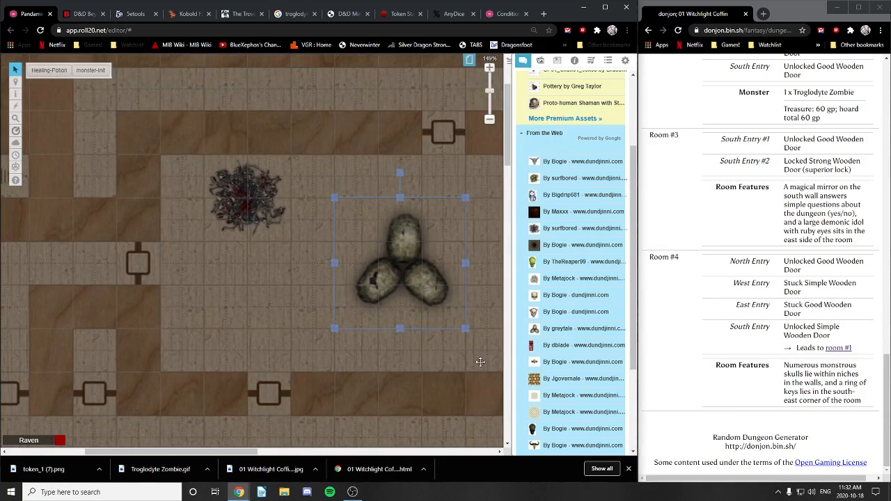
pyautogui.moveTo(538, 411); pyautogui.dragTo(255, 207)
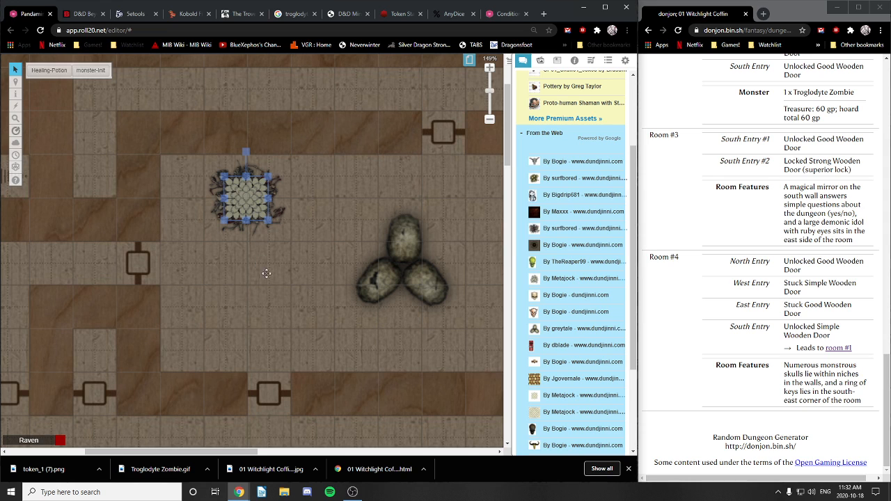
pyautogui.moveTo(534, 381)
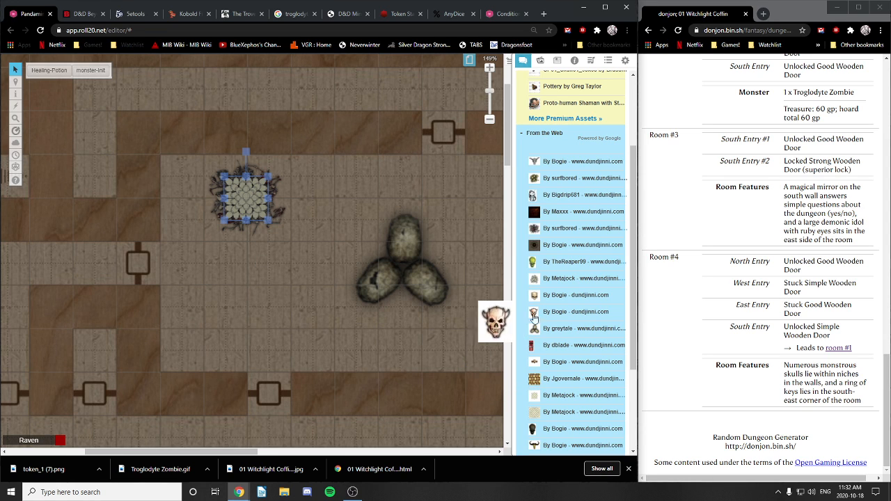
pyautogui.moveTo(534, 397)
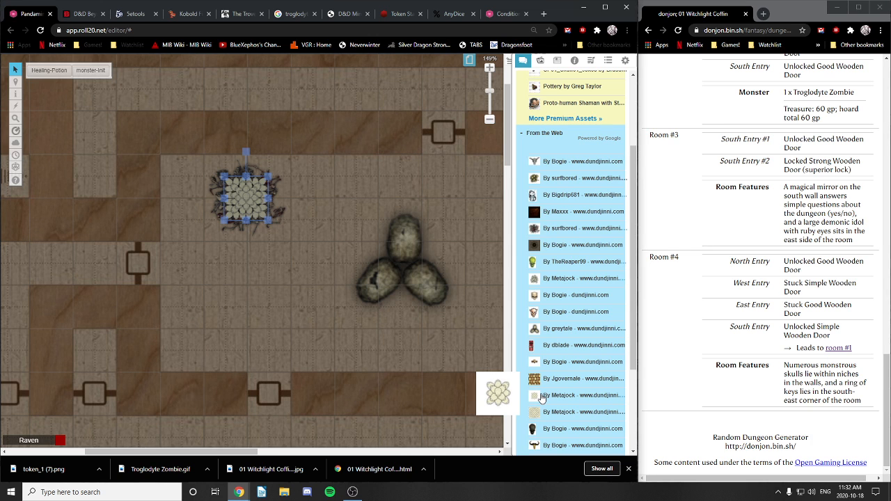
pyautogui.moveTo(541, 398); pyautogui.dragTo(393, 313)
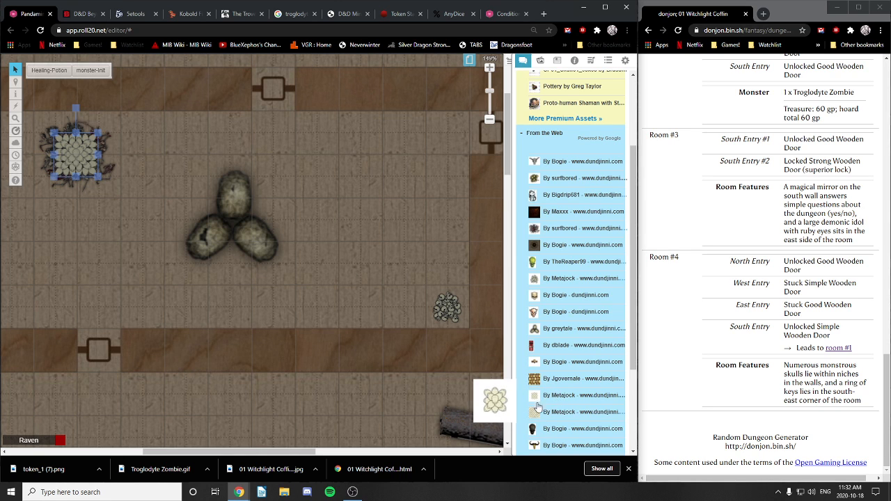
pyautogui.scroll(-4, 539, 415)
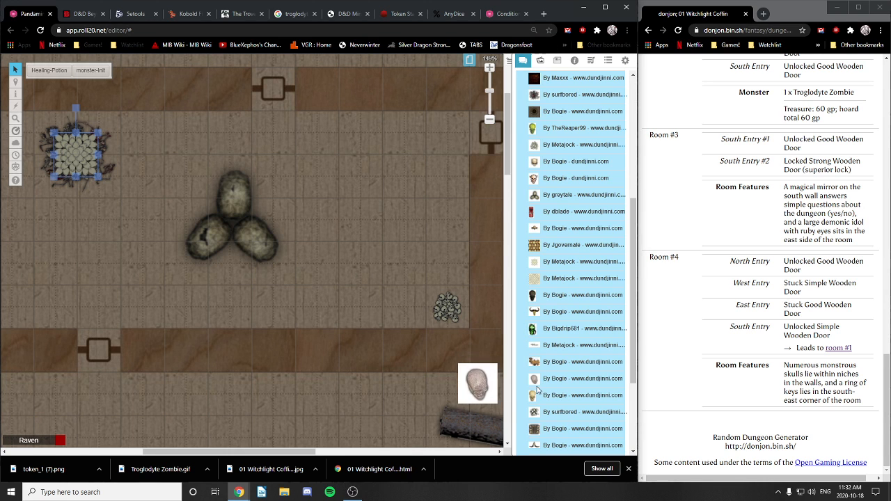
pyautogui.scroll(-4, 530, 362)
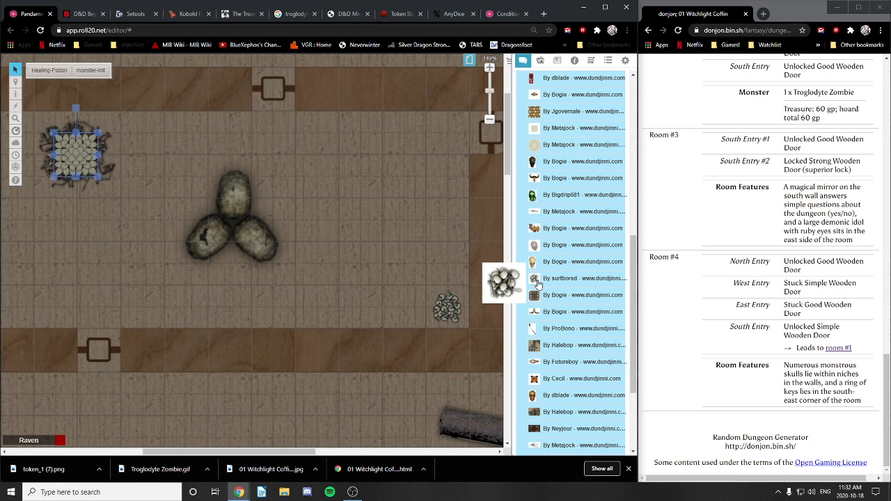
# Step: Drop the bones art onto the rock formation and shrink it to fit the rocks' centre
pyautogui.moveTo(537, 285); pyautogui.dragTo(257, 258)
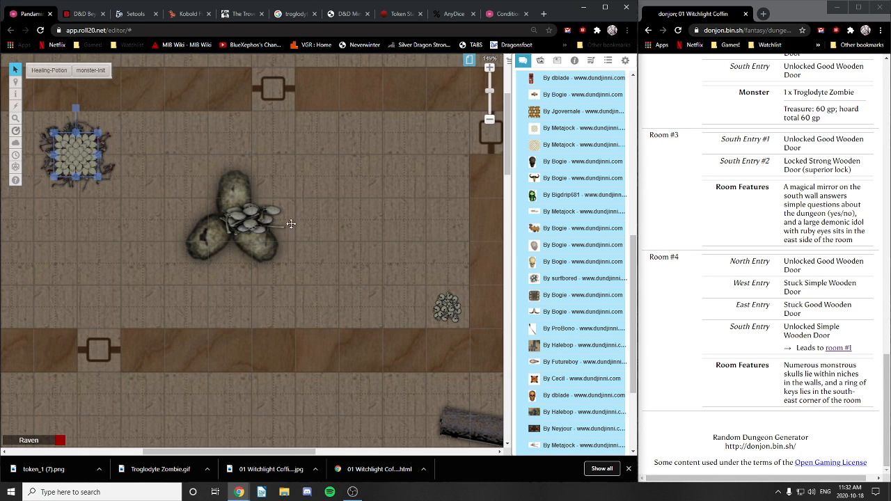
pyautogui.click(267, 220)
pyautogui.moveTo(296, 219); pyautogui.dragTo(244, 229)
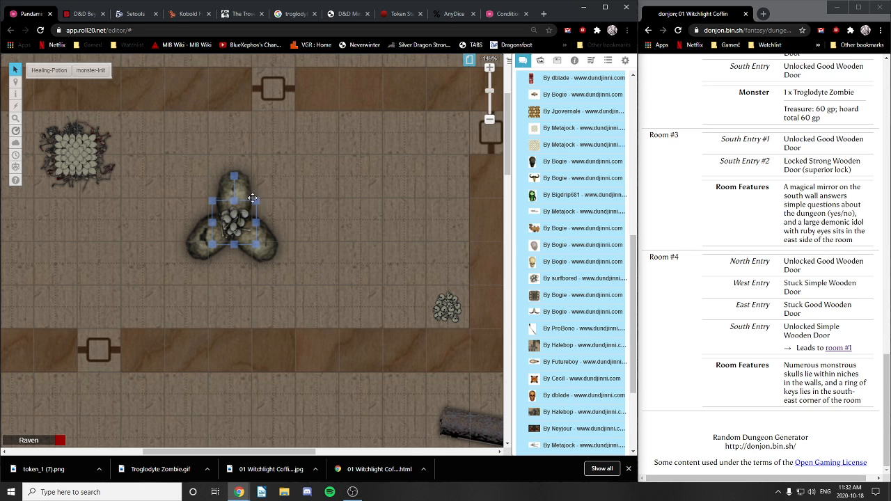
pyautogui.moveTo(257, 201); pyautogui.dragTo(238, 226)
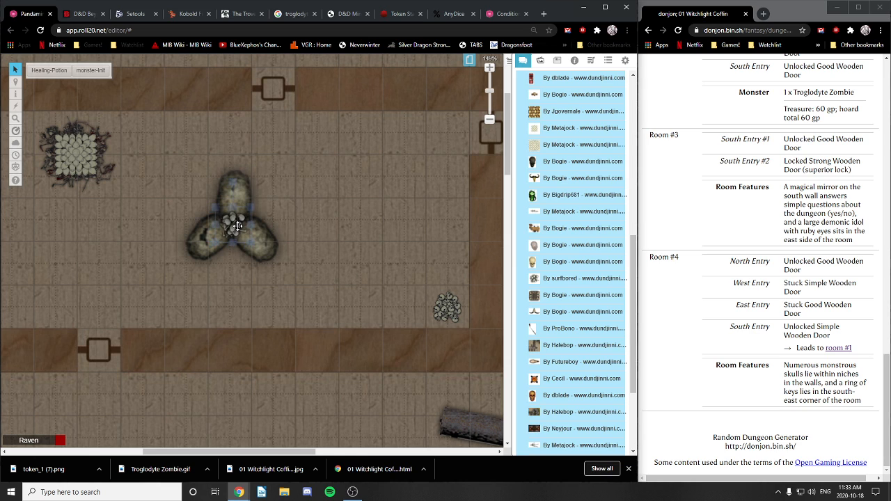
pyautogui.click(297, 262)
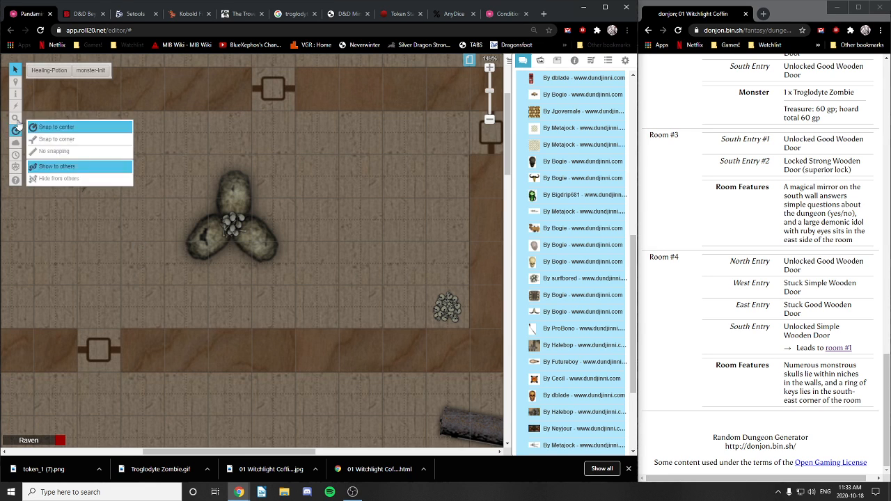
# Step: Switch to the Objects & Tokens layer, pan to open floor, and go to Kobold Fight Club
pyautogui.moveTo(12, 83)
pyautogui.click(53, 90)
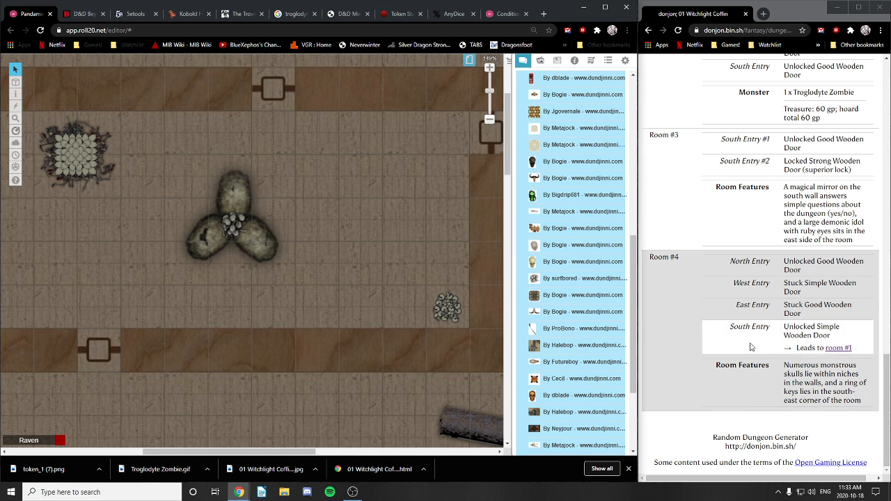
pyautogui.scroll(15, 766, 334)
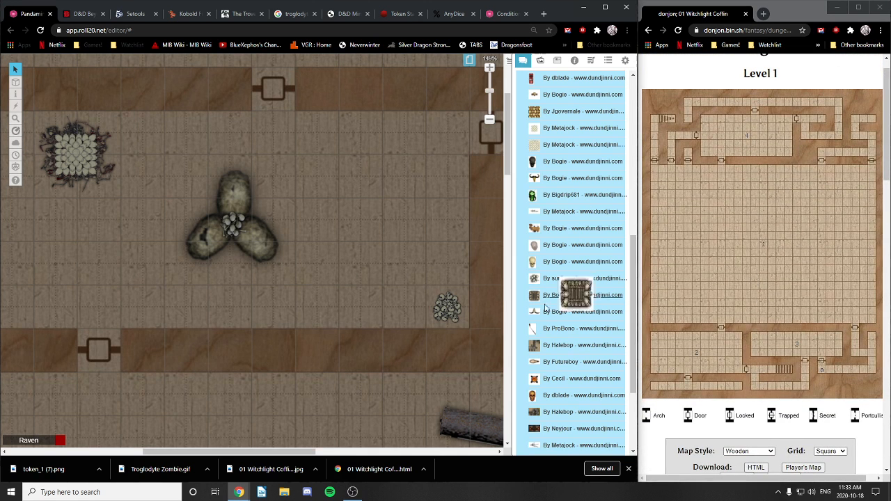
pyautogui.scroll(-10, 367, 211)
pyautogui.moveTo(286, 184); pyautogui.dragTo(308, 238)
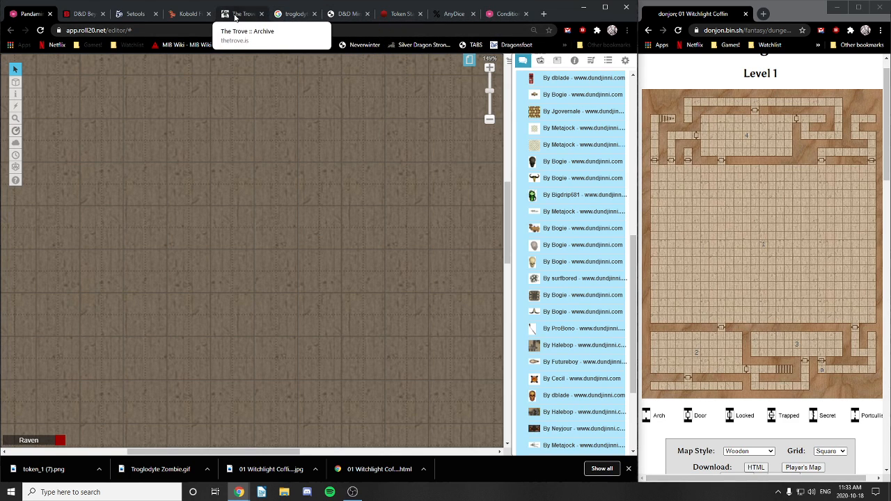
pyautogui.click(183, 15)
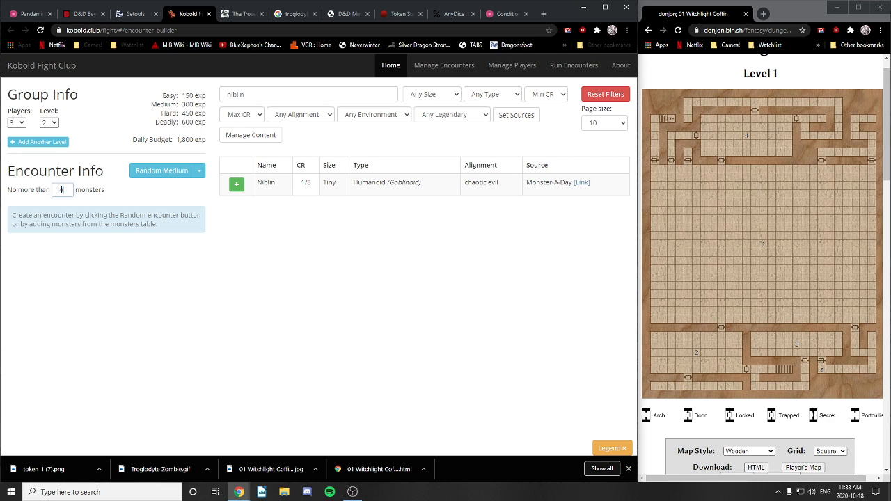
# Step: Set the party level to 1 and clear the 'niblin' monster search
pyautogui.moveTo(61, 189); pyautogui.dragTo(43, 188)
pyautogui.click(50, 123)
pyautogui.click(54, 131)
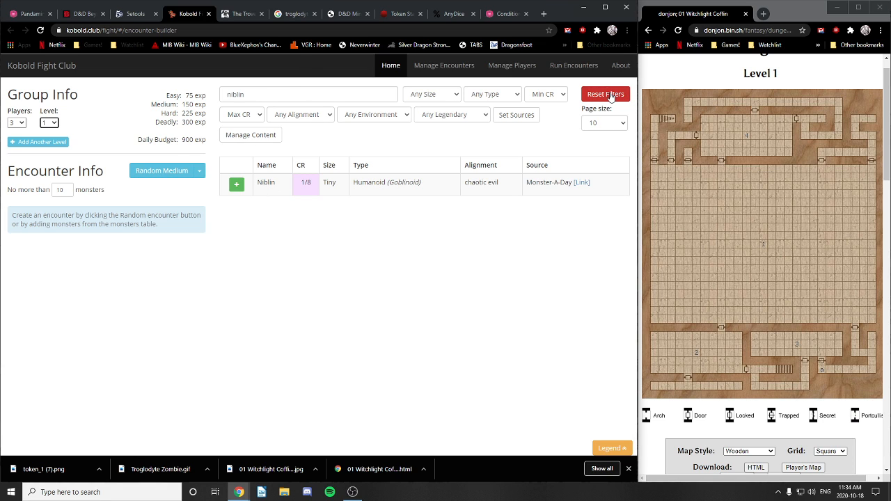
pyautogui.doubleClick(292, 93)
pyautogui.press('BackSpace')
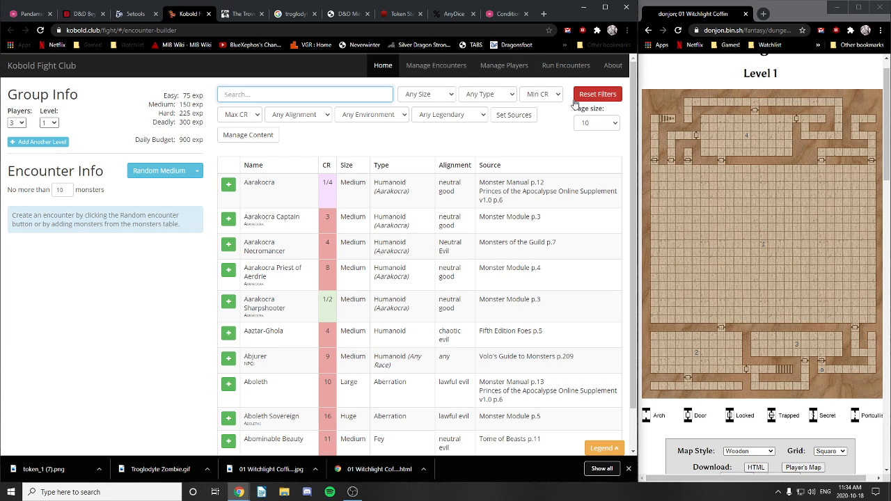
# Step: Review the source books, then generate a random Deadly encounter: 2 Giant Weasels, 2 Gnoll Witherlings
pyautogui.click(520, 120)
pyautogui.scroll(-5, 354, 227)
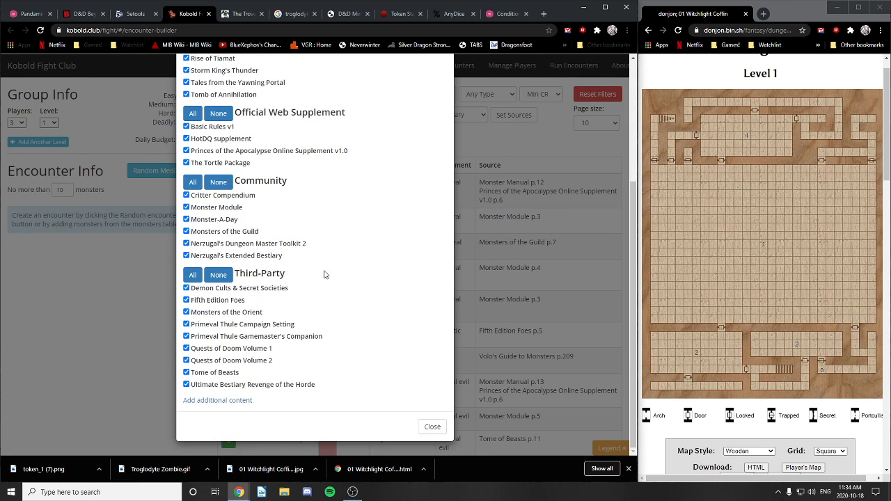
pyautogui.scroll(5, 324, 274)
pyautogui.click(443, 79)
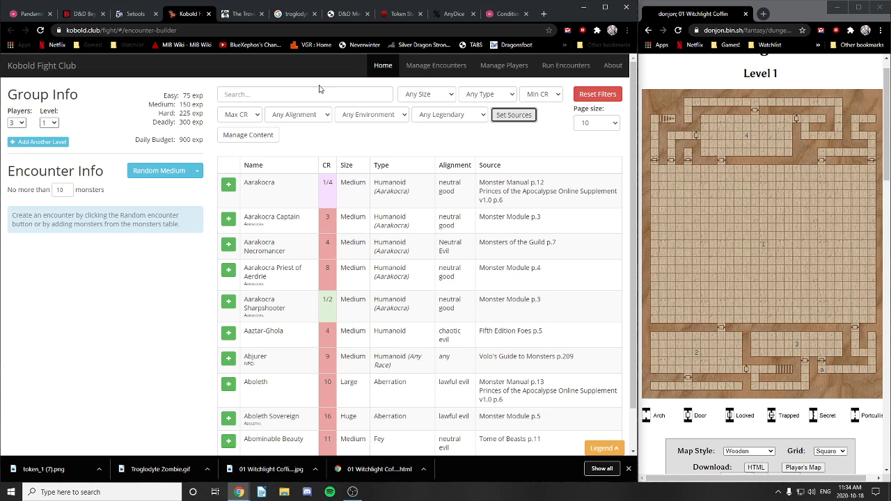
pyautogui.click(197, 170)
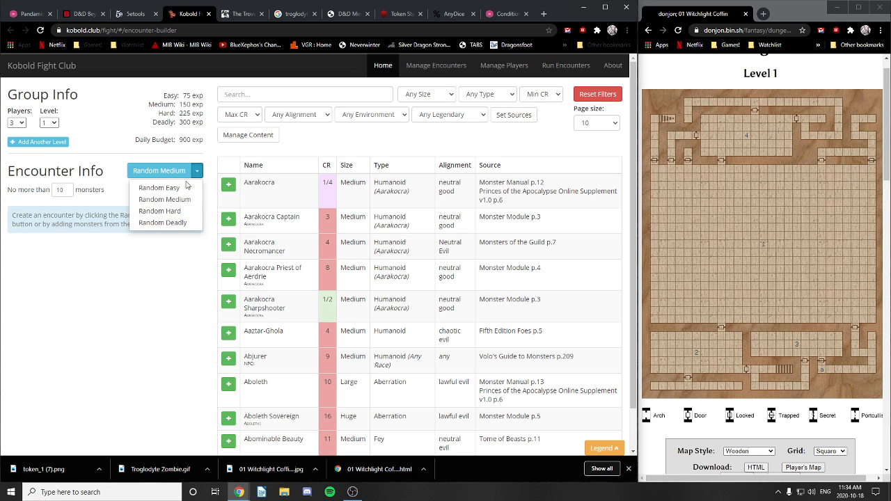
pyautogui.click(167, 224)
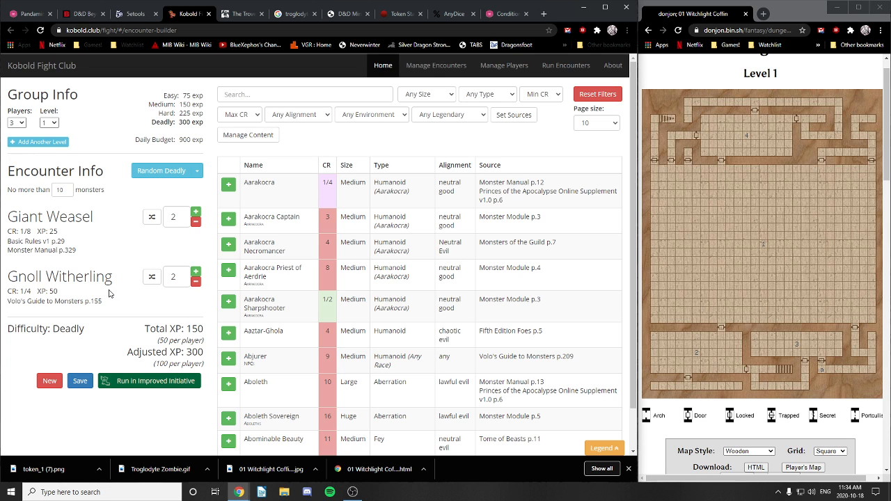
pyautogui.scroll(-1, 134, 314)
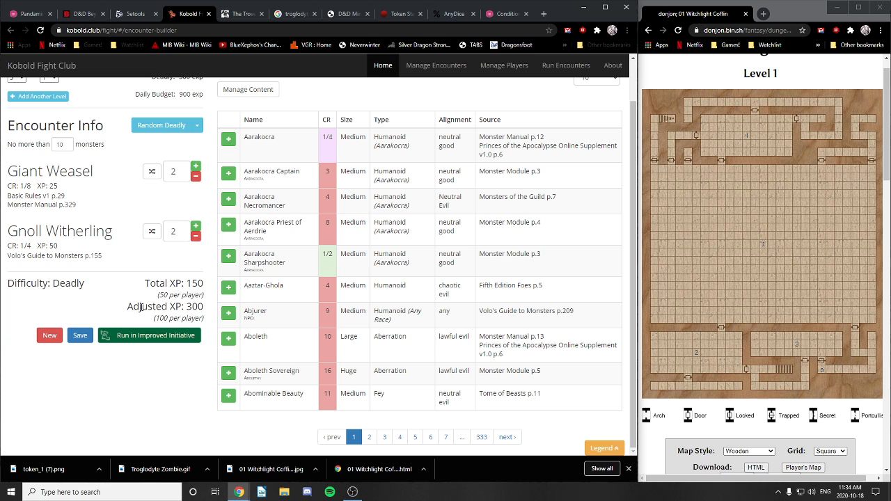
pyautogui.scroll(1, 141, 307)
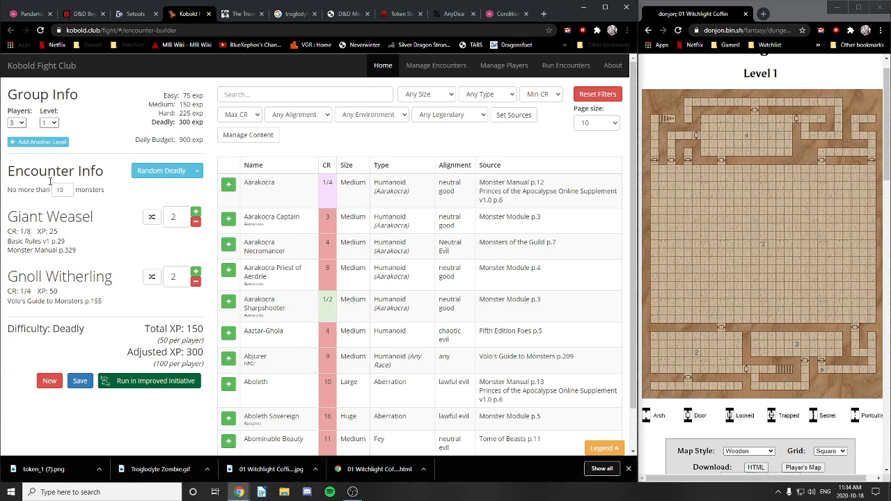
# Step: Back in Roll20, search the compendium for 'weasel' and place a Giant Weasel token
pyautogui.click(26, 16)
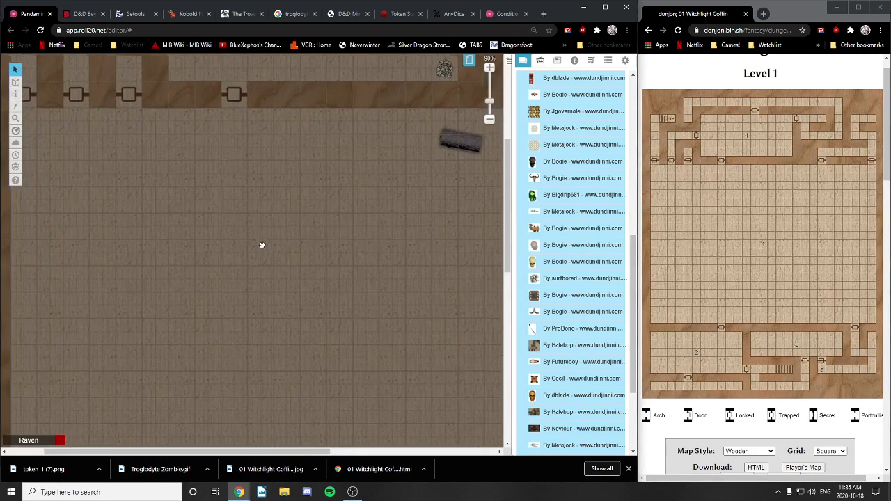
pyautogui.moveTo(262, 245); pyautogui.dragTo(249, 201)
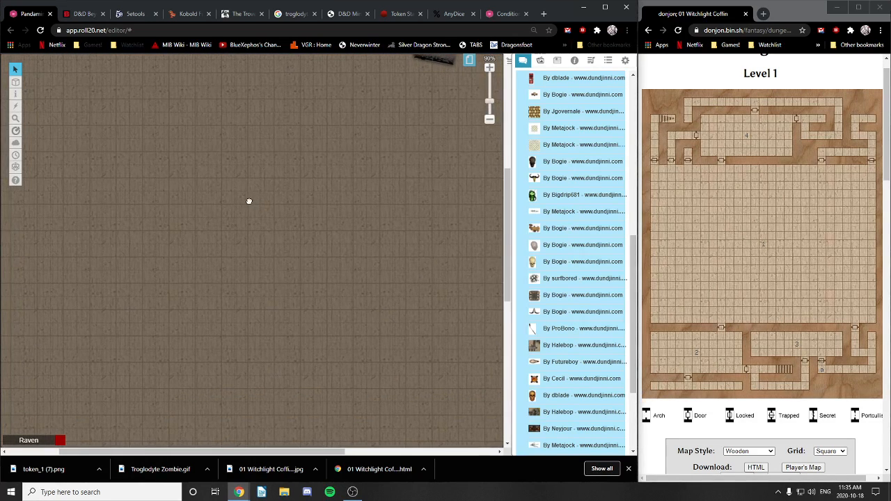
pyautogui.click(556, 61)
pyautogui.moveTo(549, 90); pyautogui.dragTo(500, 91)
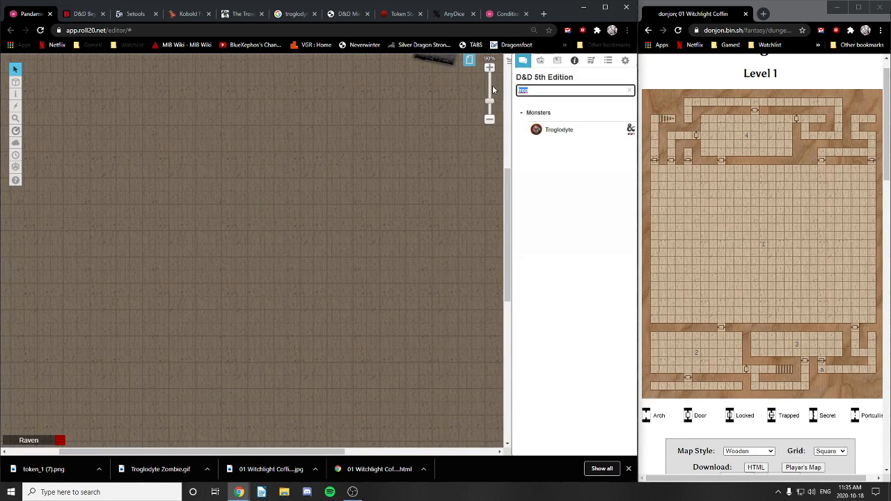
pyautogui.write('weasel')
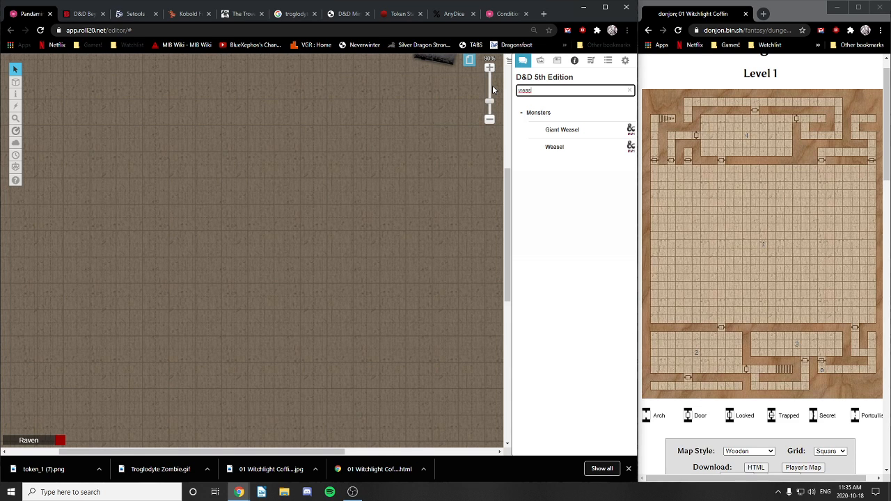
pyautogui.moveTo(563, 130); pyautogui.dragTo(348, 143)
pyautogui.moveTo(309, 348); pyautogui.dragTo(355, 242)
pyautogui.moveTo(562, 129); pyautogui.dragTo(305, 238)
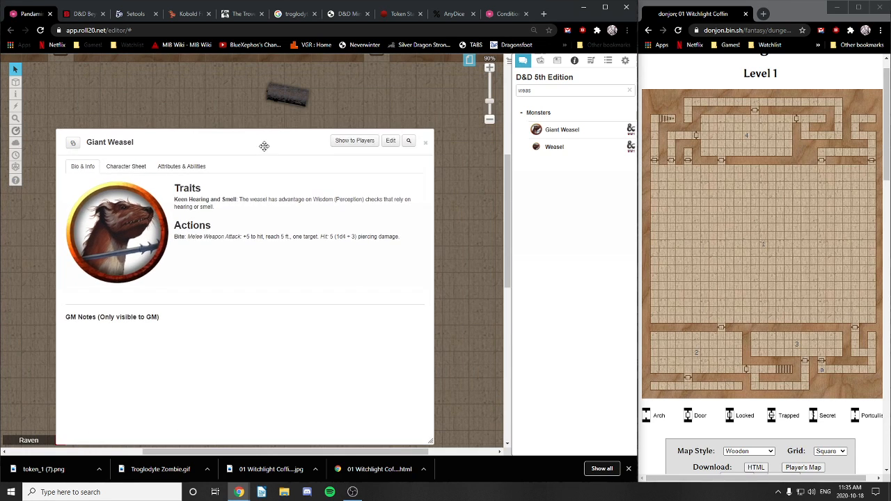
# Step: Review the Giant Weasel's stat block, then add a second Giant Weasel token
pyautogui.click(425, 139)
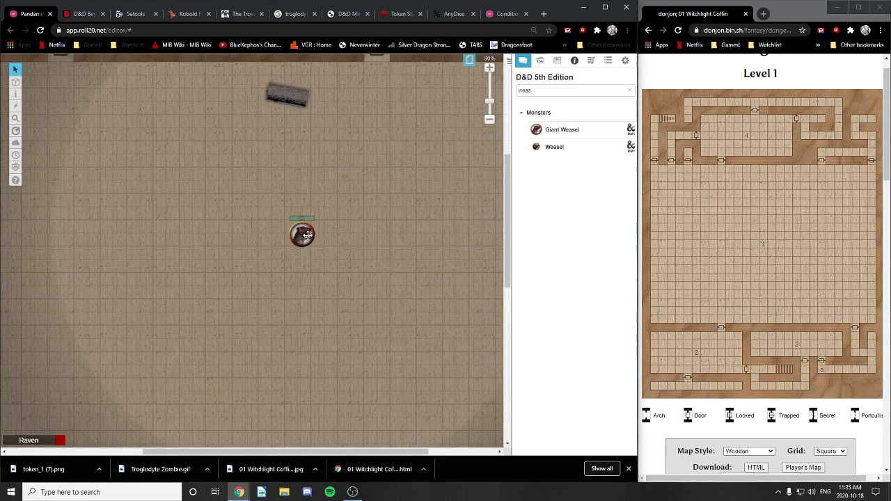
pyautogui.click(301, 235)
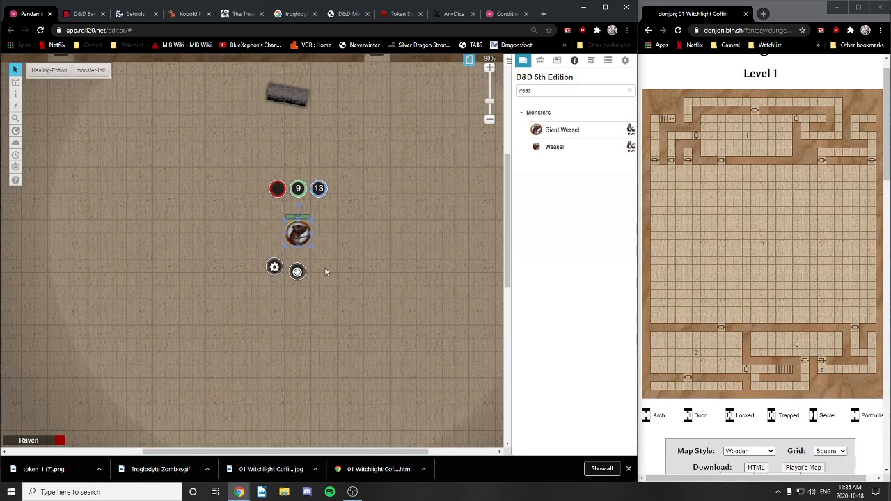
pyautogui.doubleClick(299, 233)
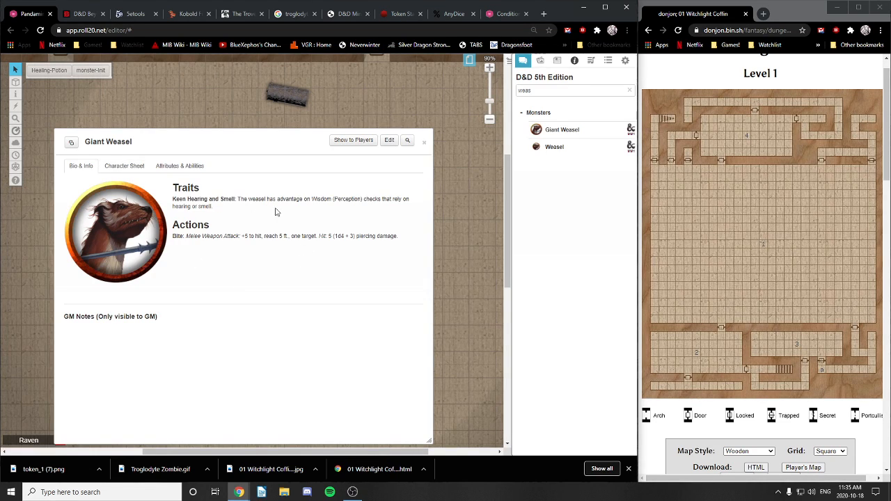
pyautogui.click(124, 166)
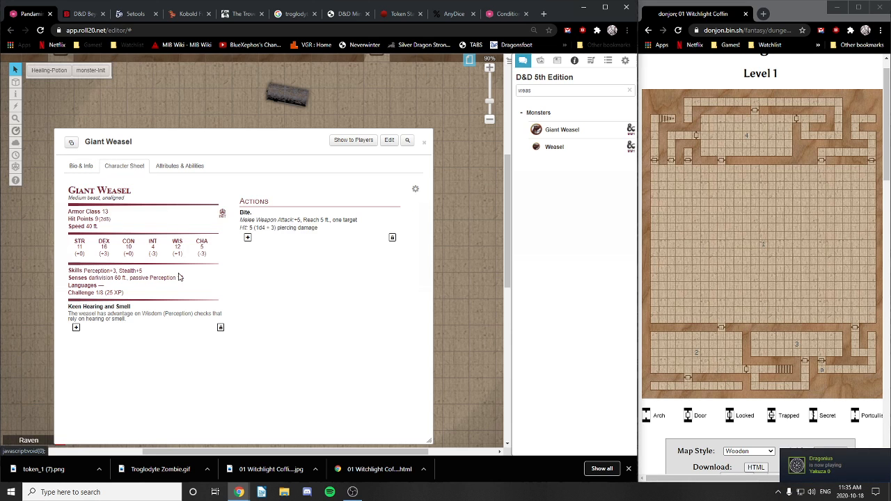
pyautogui.click(423, 142)
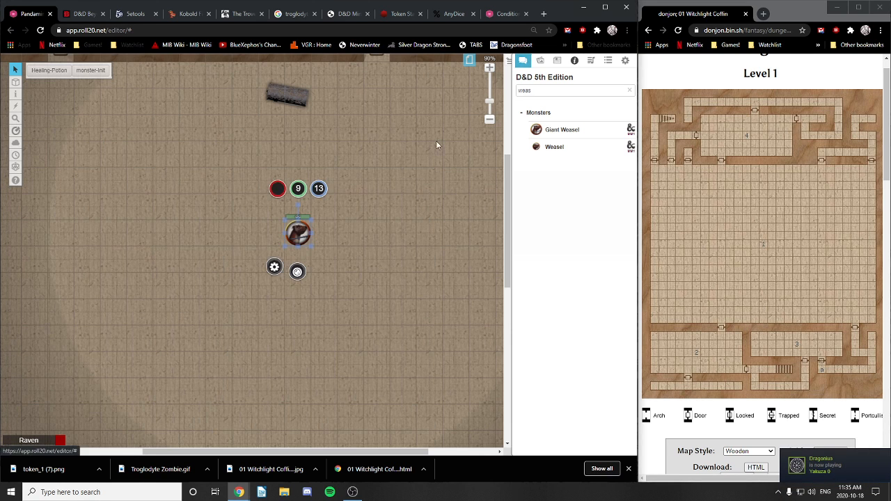
pyautogui.moveTo(349, 260)
pyautogui.mouseDown()
pyautogui.moveTo(348, 251)
pyautogui.moveTo(357, 262)
pyautogui.mouseUp()
pyautogui.click(359, 261)
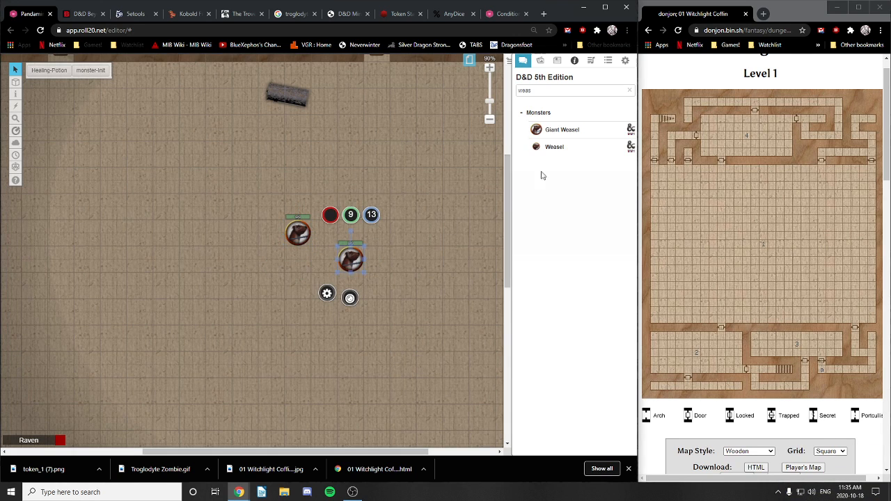
pyautogui.doubleClick(524, 91)
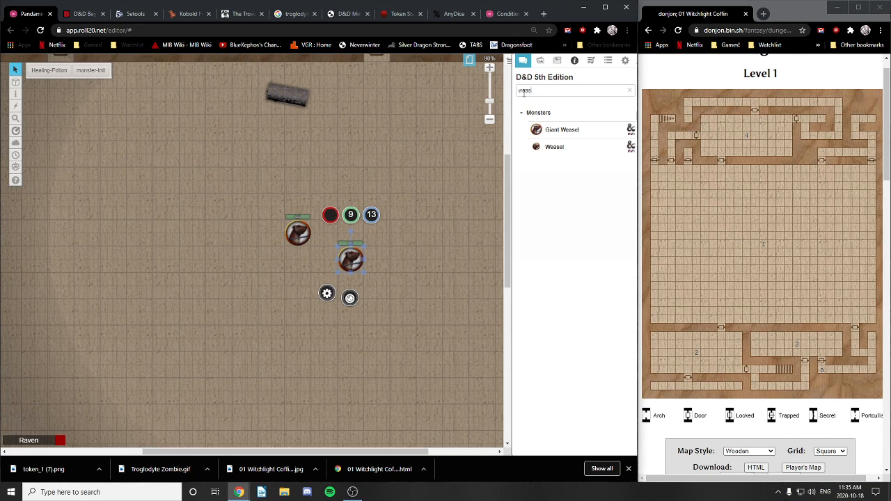
pyautogui.doubleClick(523, 92)
pyautogui.write('gnoll Witherlin')
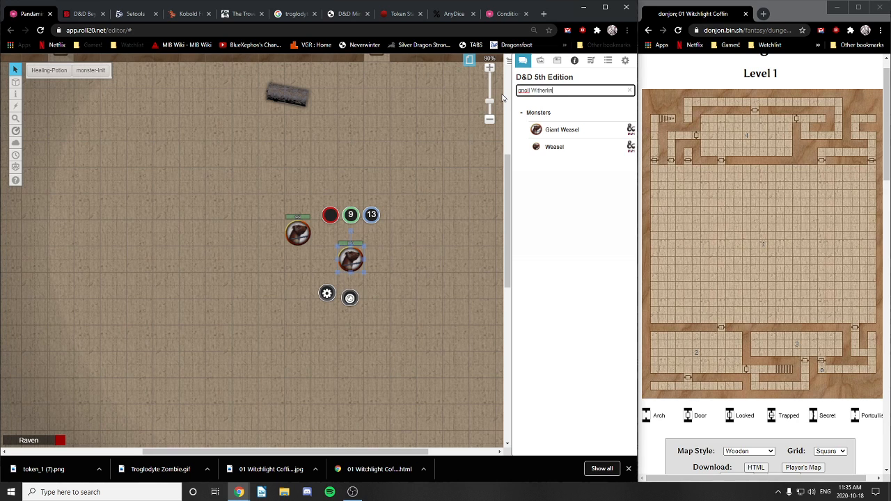
pyautogui.write('g')
pyautogui.moveTo(559, 129); pyautogui.dragTo(244, 263)
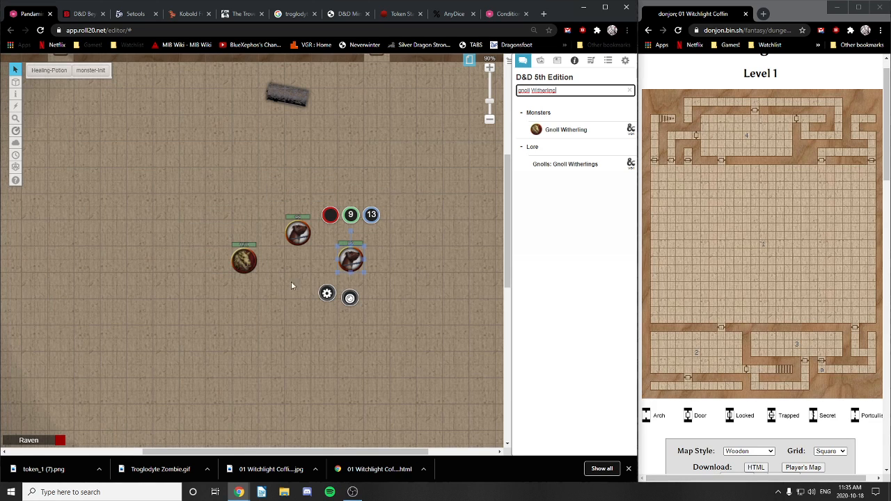
pyautogui.moveTo(561, 134); pyautogui.dragTo(281, 313)
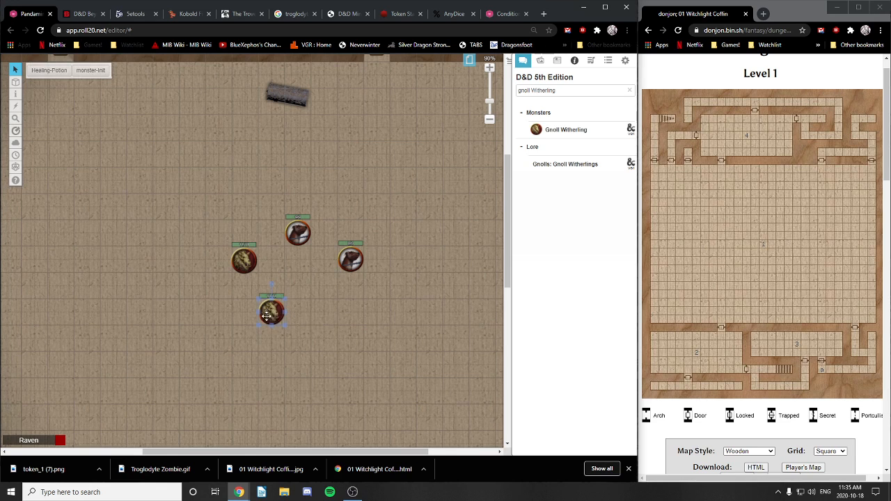
pyautogui.click(257, 270)
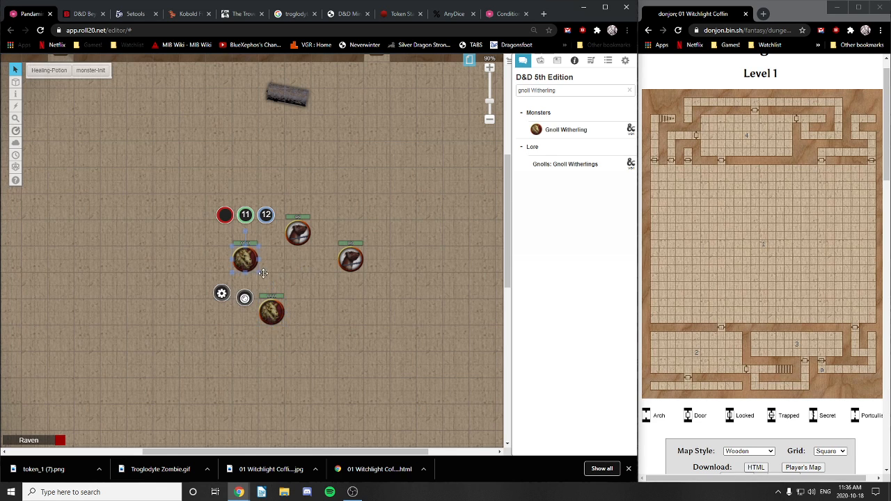
pyautogui.click(311, 238)
pyautogui.click(345, 248)
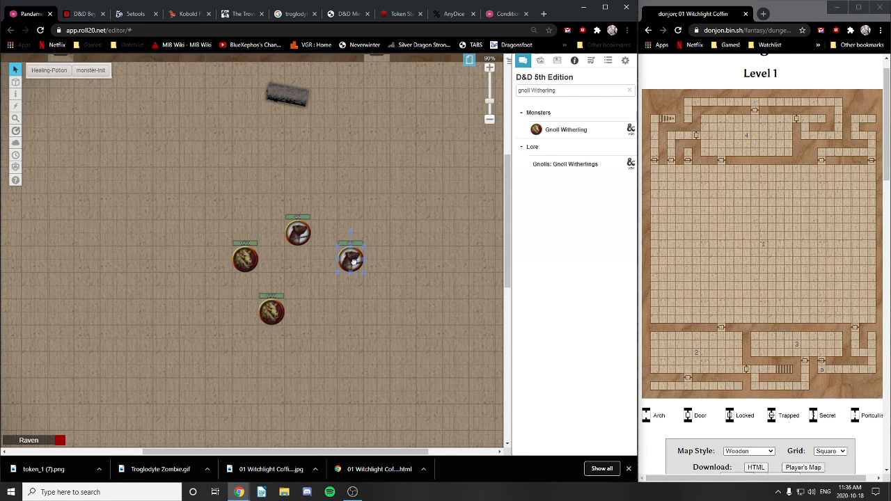
pyautogui.rightClick(355, 264)
pyautogui.moveTo(394, 263)
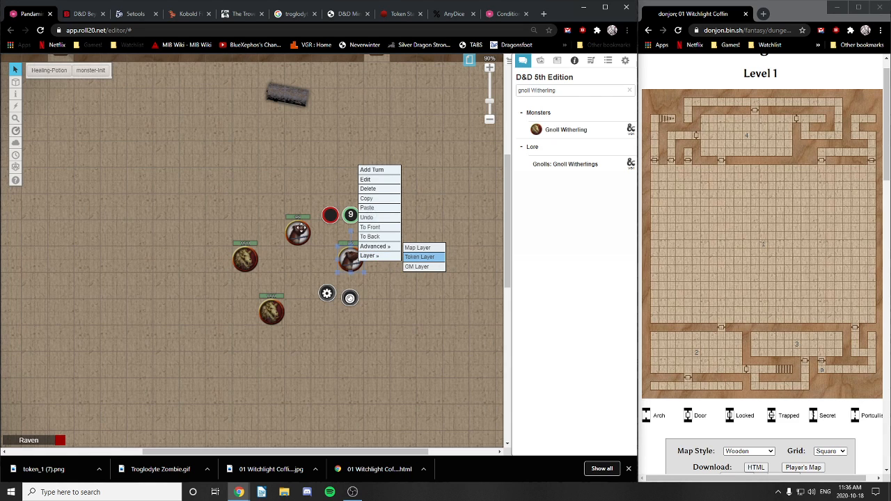
pyautogui.click(298, 236)
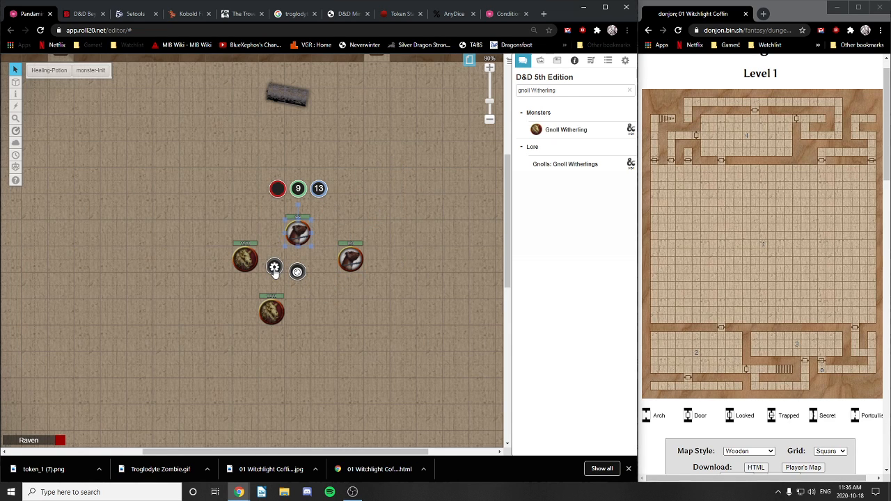
pyautogui.doubleClick(300, 233)
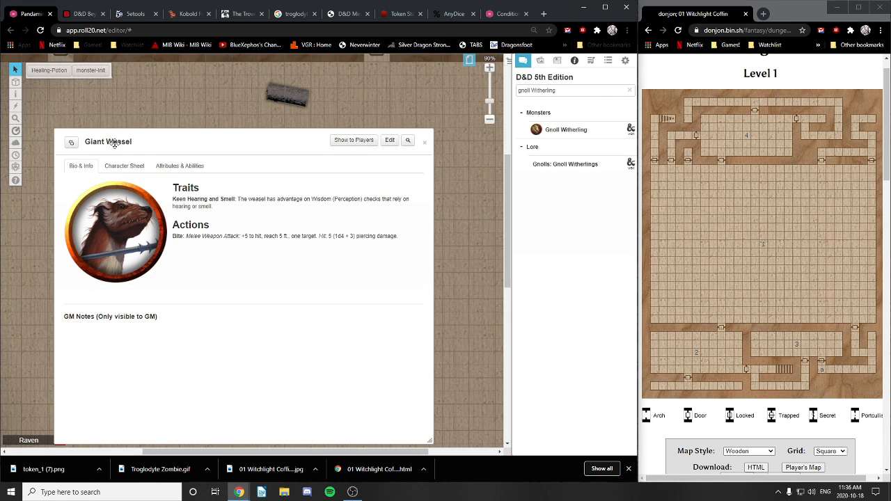
pyautogui.click(125, 167)
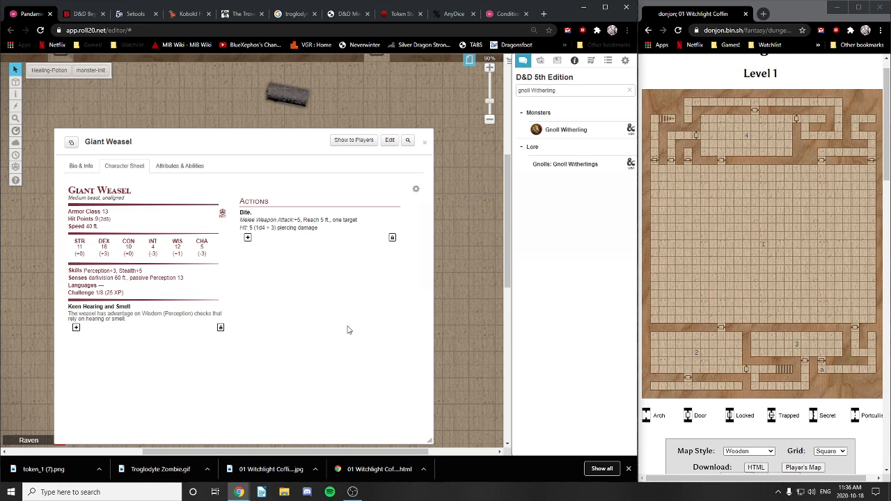
pyautogui.click(86, 172)
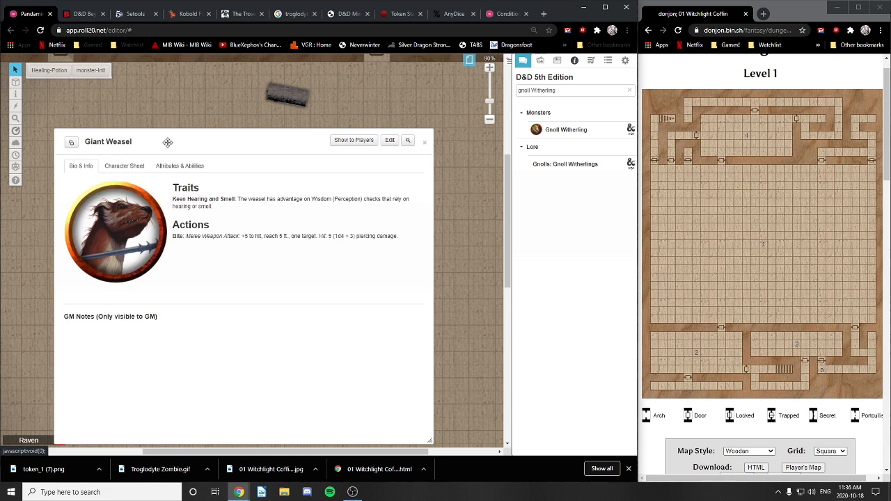
pyautogui.moveTo(189, 139); pyautogui.dragTo(320, 126)
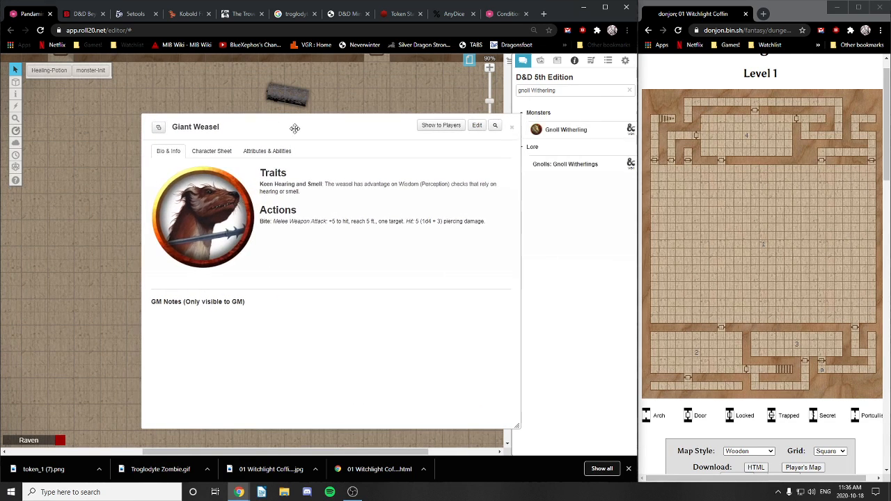
pyautogui.click(510, 132)
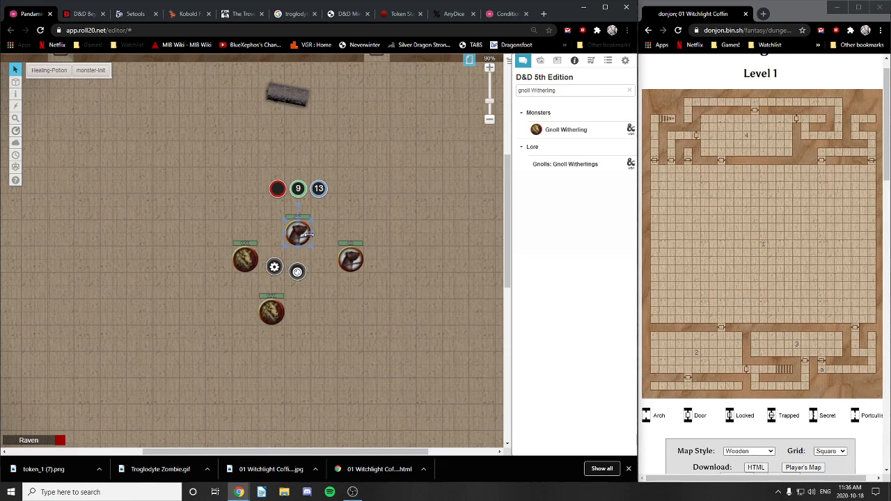
# Step: Set the top Giant Weasel's hit-point bar to 12 and save its settings
pyautogui.click(298, 189)
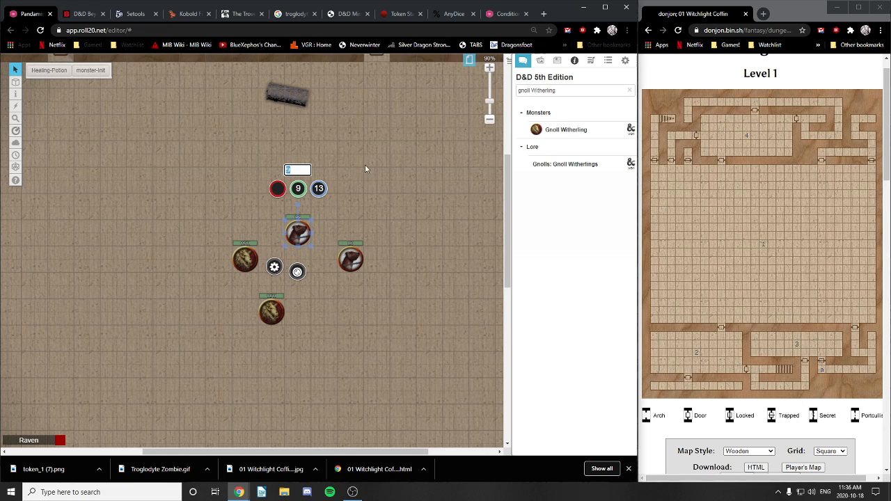
pyautogui.write('12')
pyautogui.click(358, 214)
pyautogui.click(300, 231)
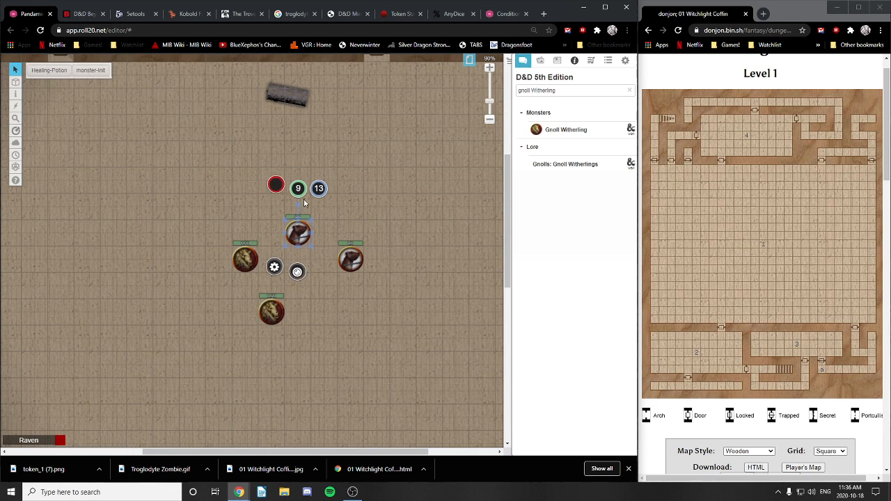
pyautogui.click(299, 189)
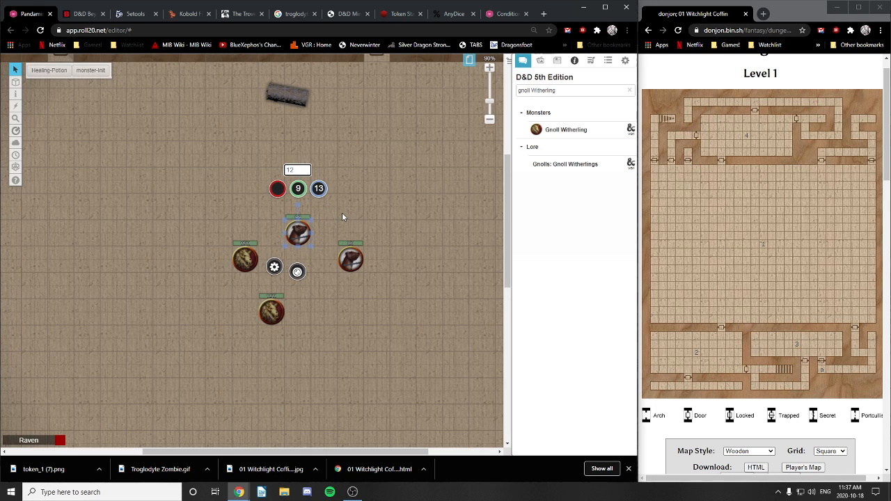
pyautogui.press('Return')
pyautogui.click(274, 267)
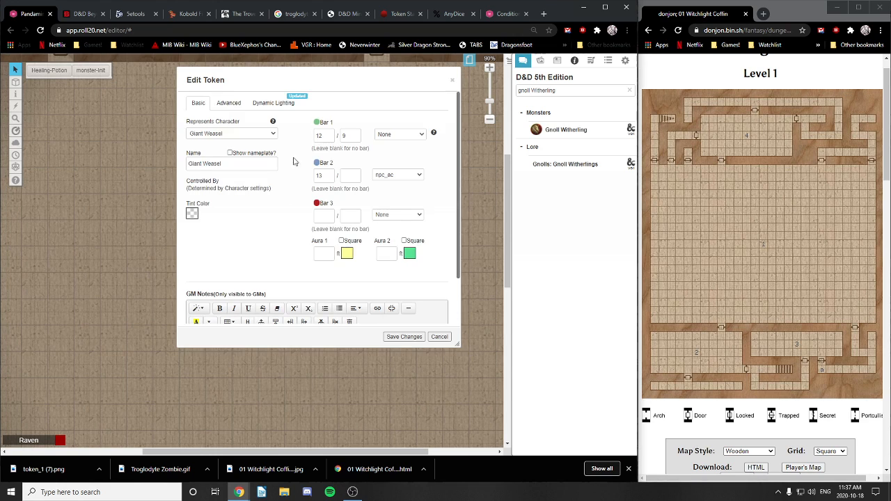
pyautogui.moveTo(352, 139); pyautogui.dragTo(336, 158)
pyautogui.write('112')
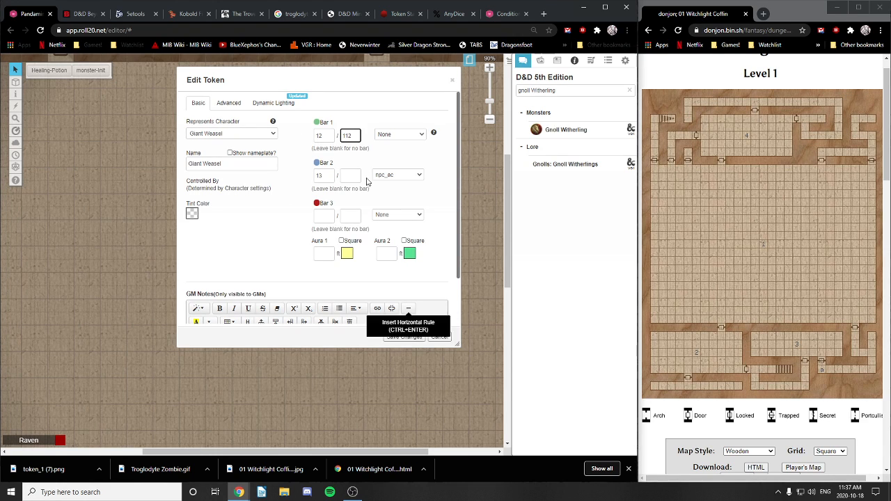
pyautogui.click(404, 336)
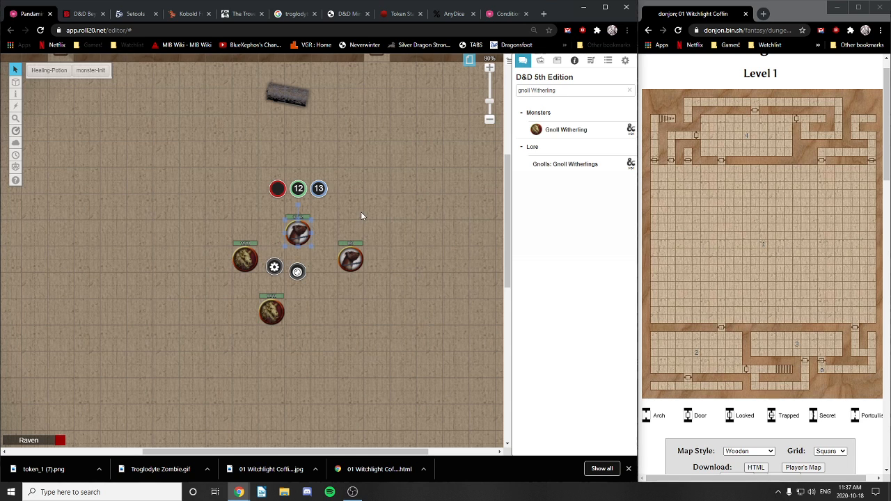
# Step: Set the right-hand Giant Weasel's Bar 1 to 14 of 14 and save
pyautogui.click(360, 216)
pyautogui.doubleClick(351, 262)
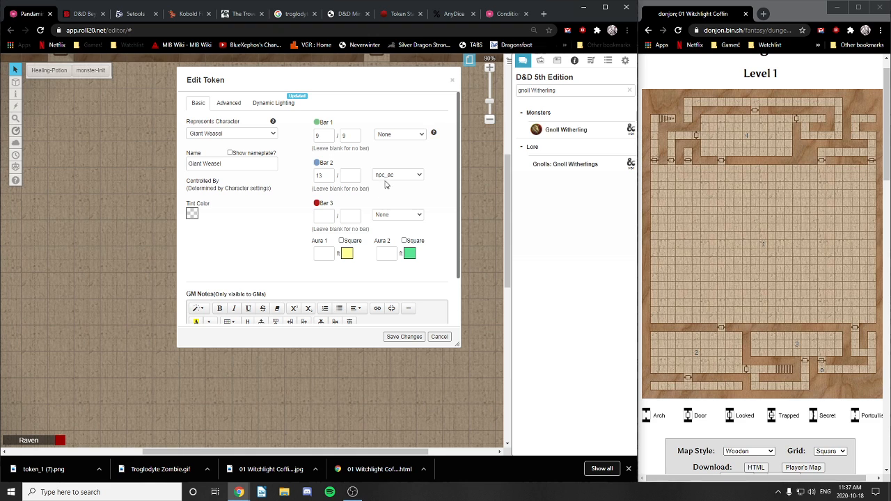
pyautogui.moveTo(331, 135); pyautogui.dragTo(307, 140)
pyautogui.write('14')
pyautogui.doubleClick(350, 137)
pyautogui.write('4')
pyautogui.click(404, 336)
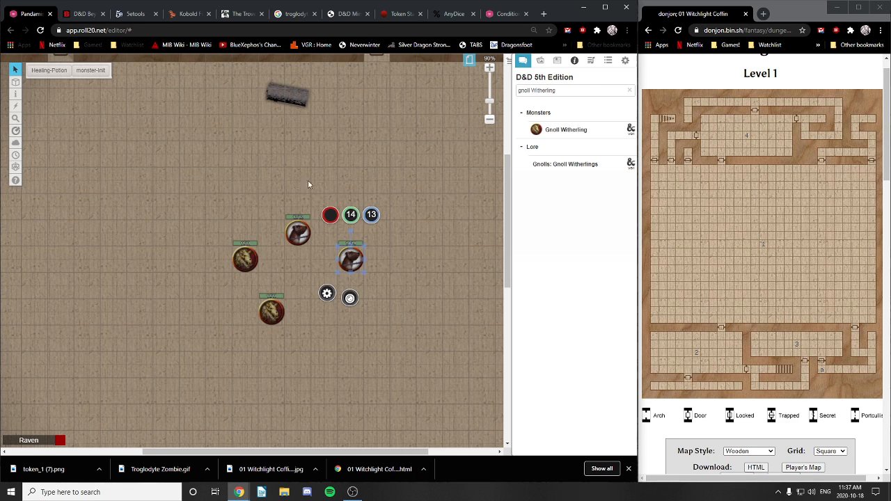
# Step: Give the top Giant Weasel bottom-overlapping bars and a visible nameplate, then save
pyautogui.click(417, 290)
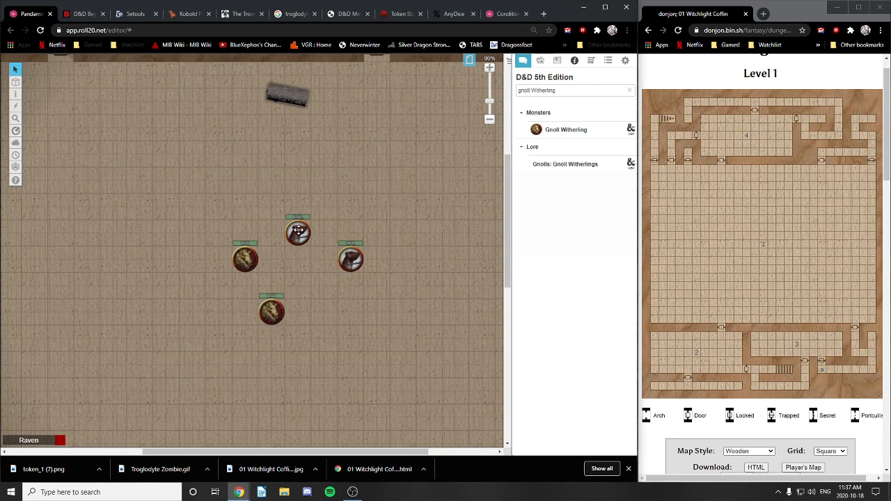
pyautogui.click(298, 231)
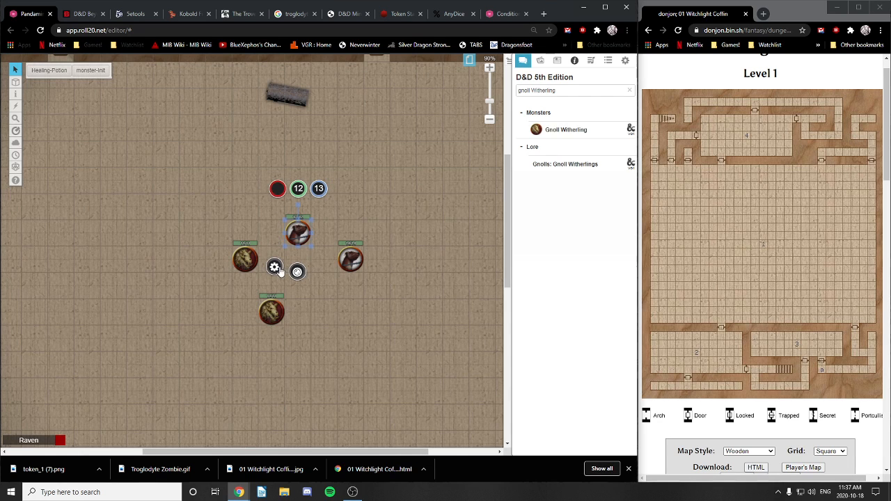
pyautogui.click(277, 269)
pyautogui.click(226, 104)
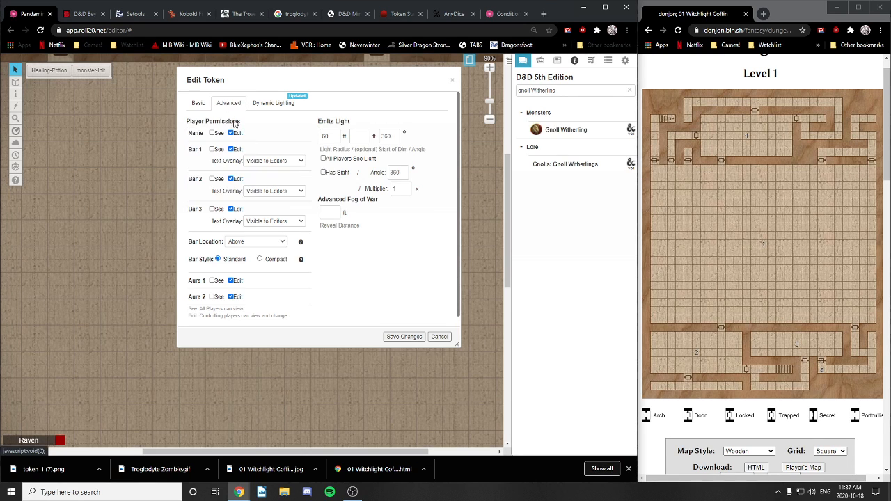
pyautogui.click(245, 241)
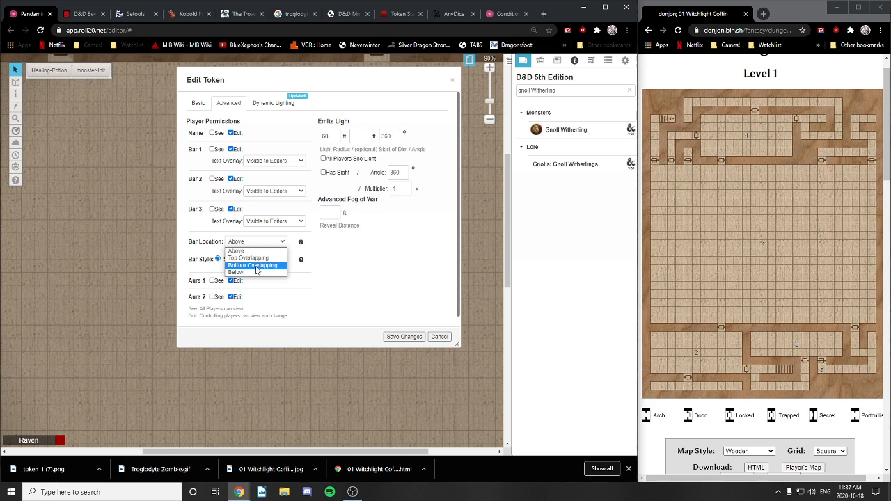
pyautogui.click(269, 266)
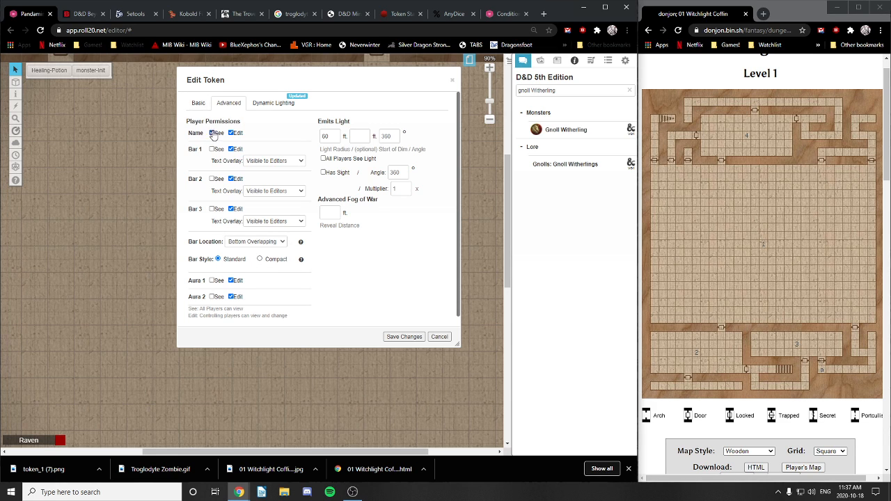
pyautogui.click(204, 104)
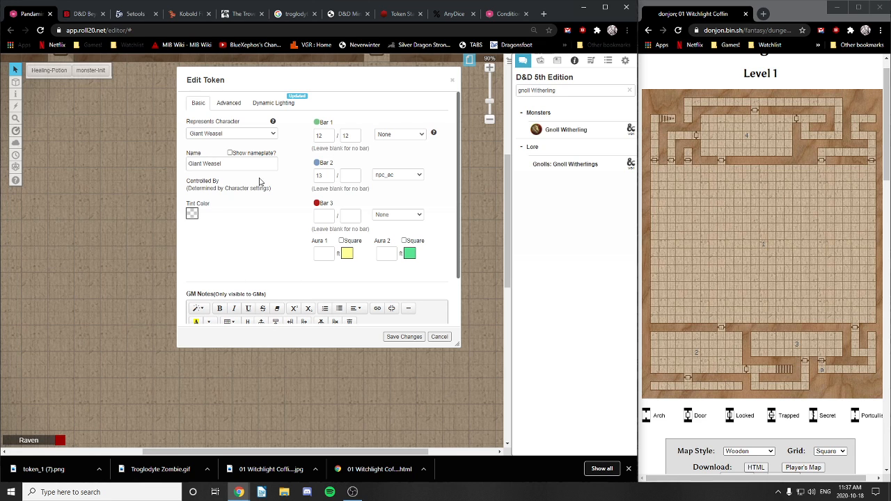
pyautogui.click(230, 153)
pyautogui.click(403, 337)
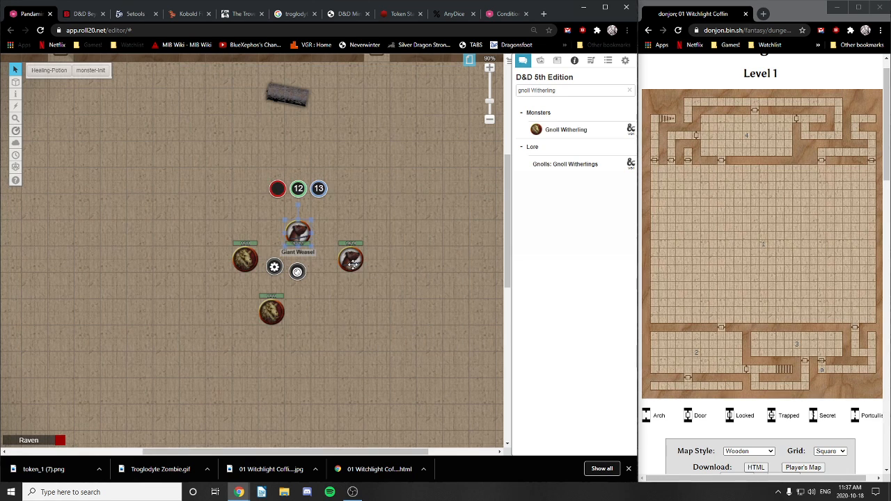
# Step: Give the right-hand Giant Weasel bottom-overlapping bars, player-visible Bar 1, and bar text shown to everyone
pyautogui.click(352, 263)
pyautogui.rightClick(352, 263)
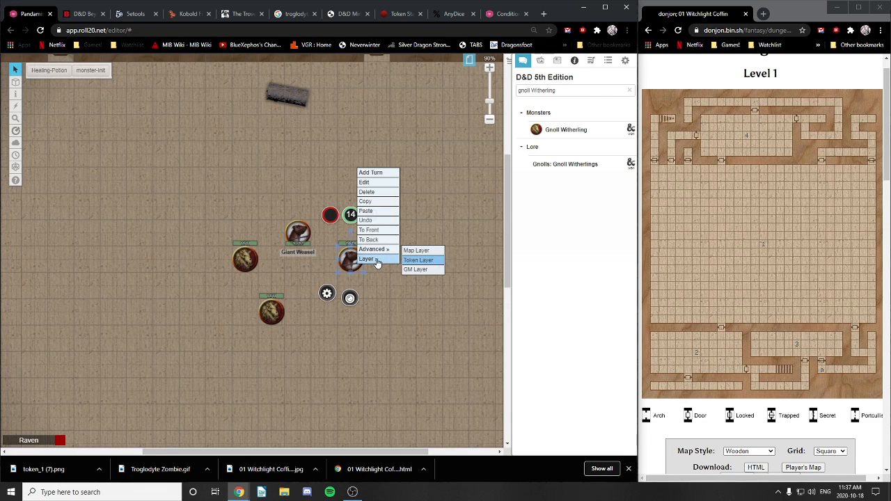
pyautogui.moveTo(375, 253)
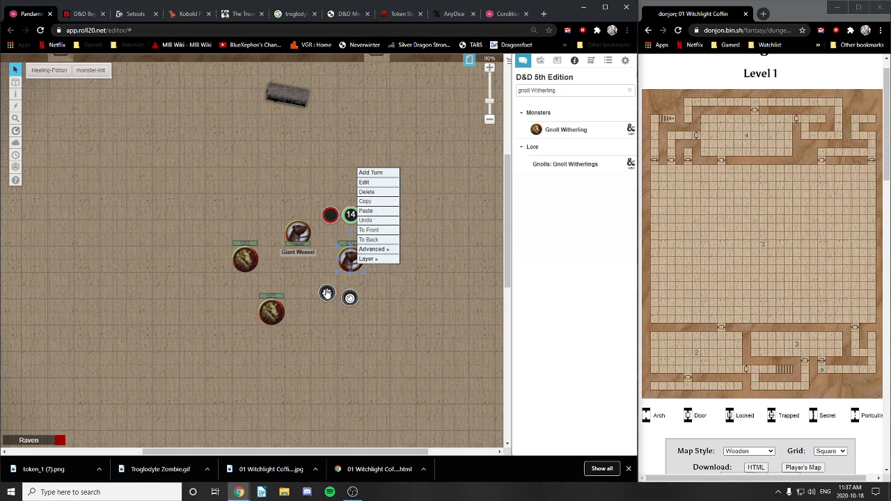
pyautogui.click(327, 293)
pyautogui.click(231, 104)
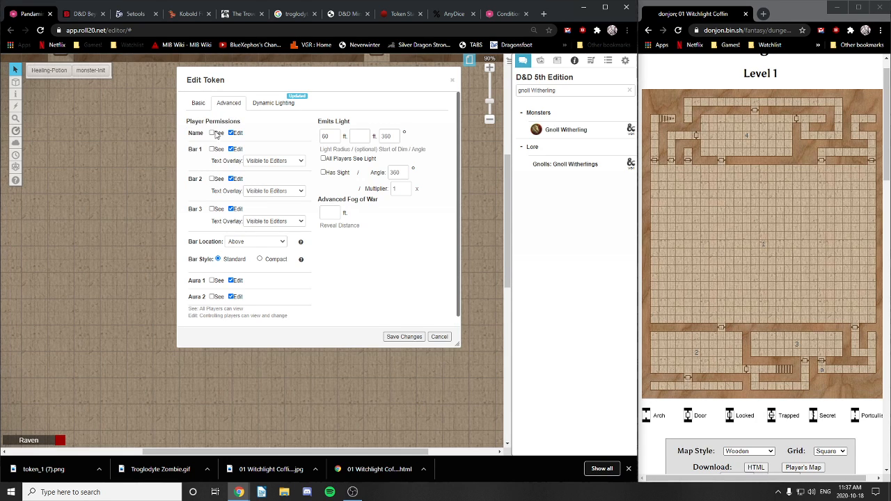
pyautogui.click(242, 241)
pyautogui.click(253, 266)
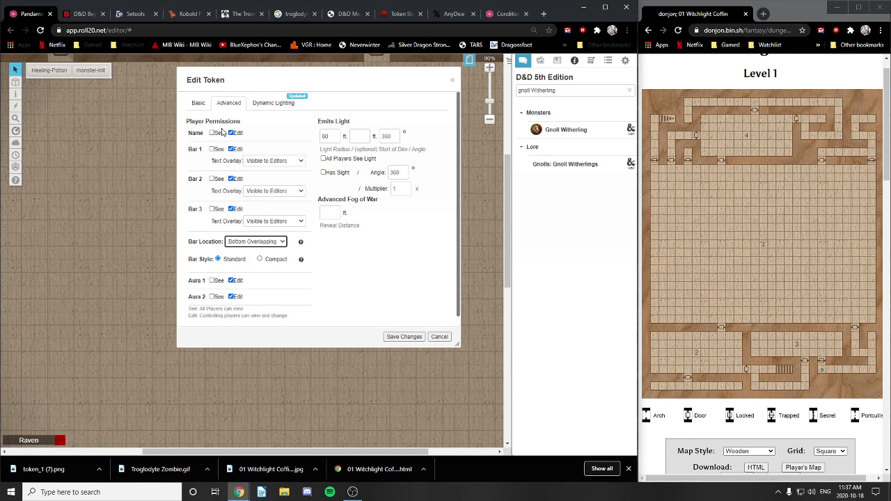
pyautogui.click(199, 104)
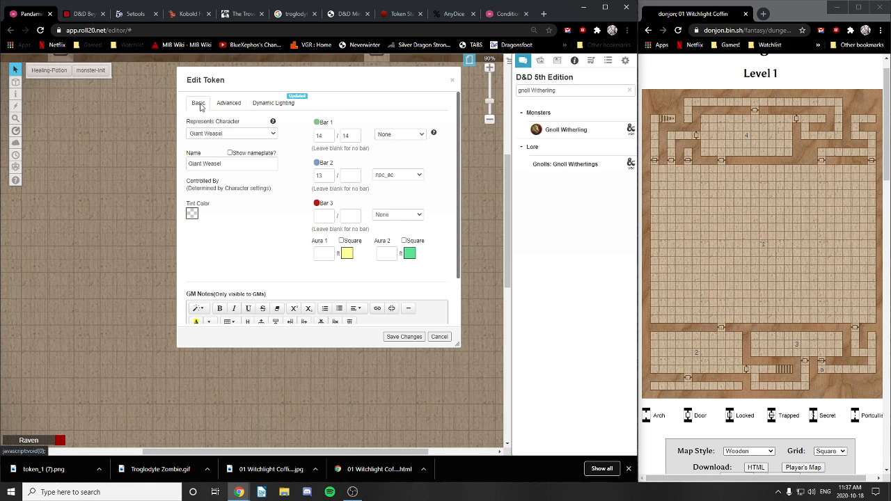
pyautogui.click(229, 104)
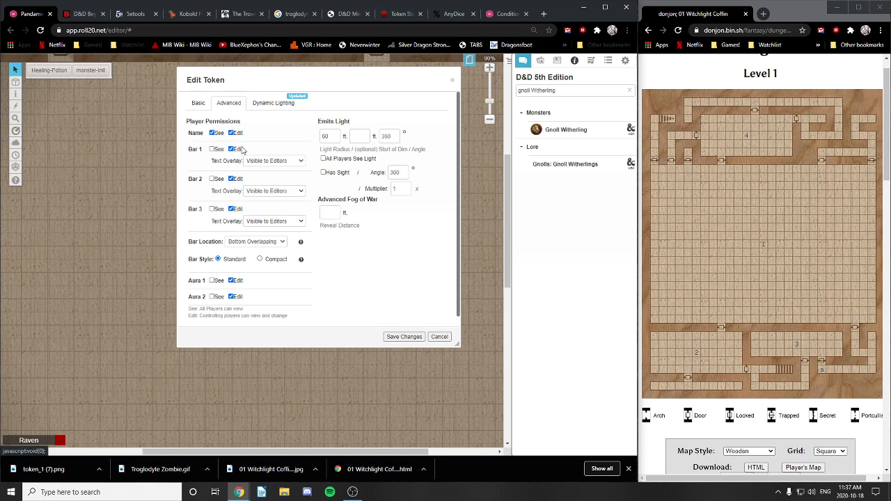
pyautogui.click(211, 150)
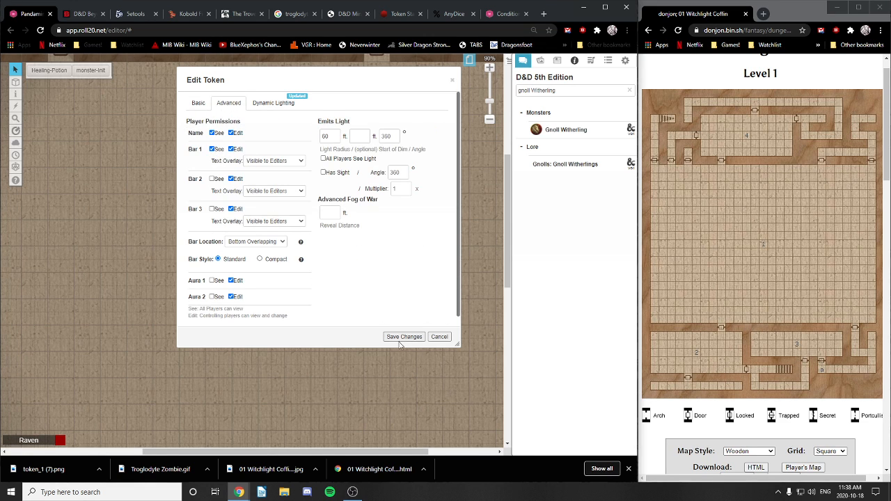
pyautogui.click(276, 162)
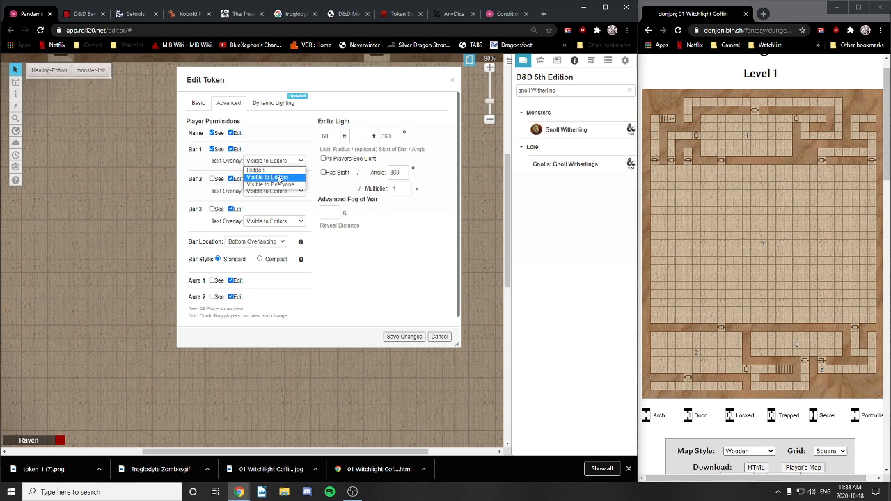
pyautogui.click(270, 184)
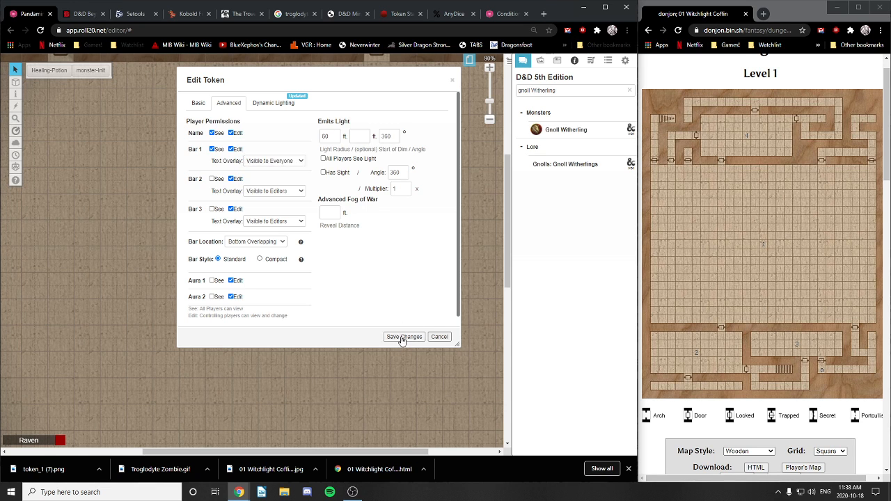
pyautogui.click(403, 337)
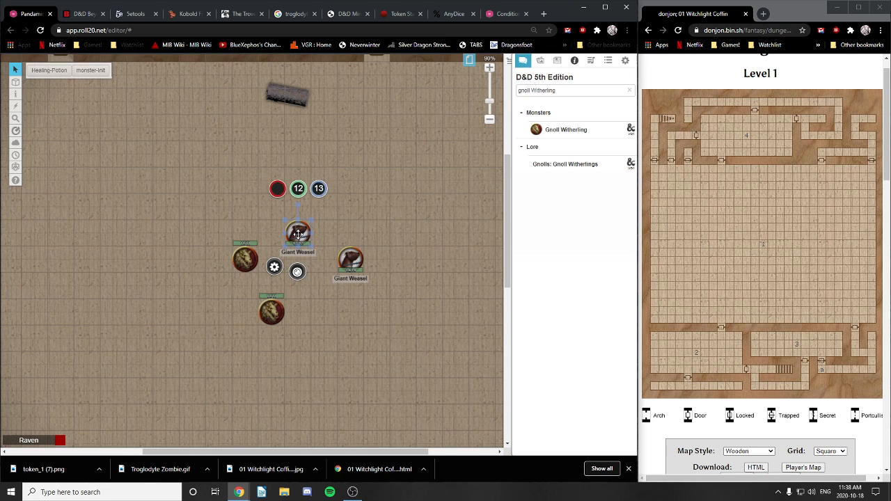
pyautogui.rightClick(298, 234)
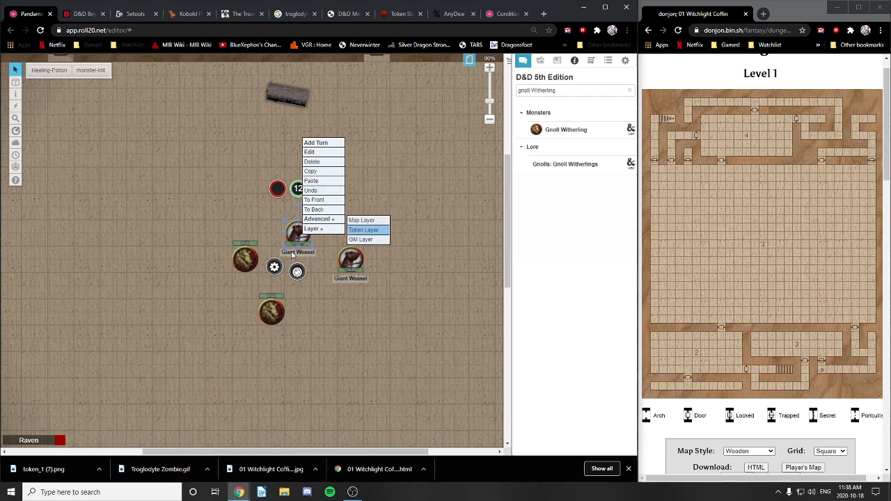
# Step: Make the first Giant Weasel's Bar 1 text overlay visible to everyone
pyautogui.click(312, 152)
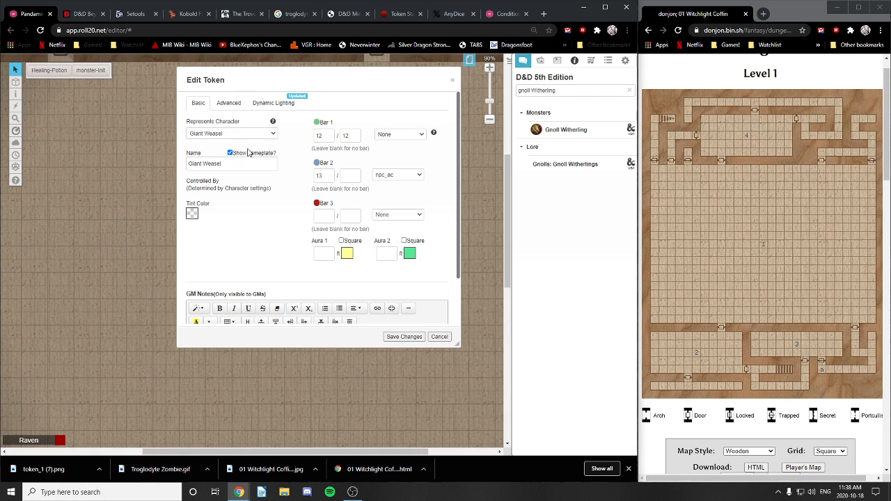
pyautogui.click(228, 102)
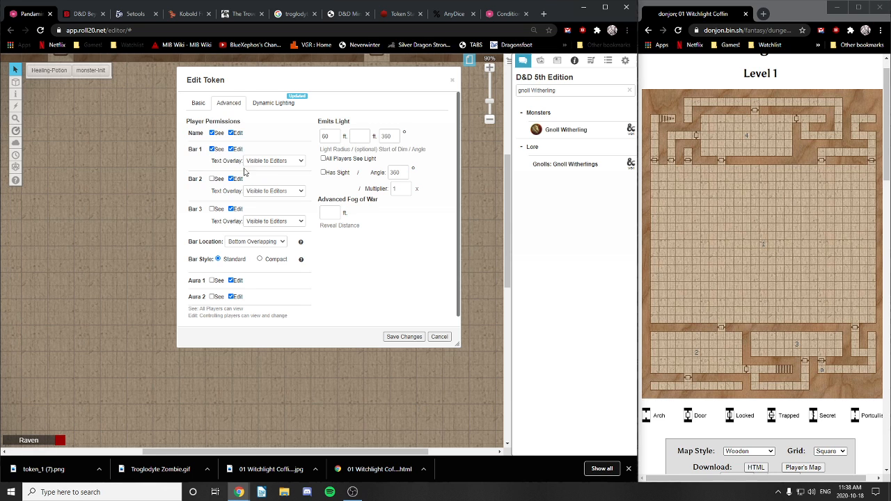
pyautogui.click(278, 161)
pyautogui.click(295, 184)
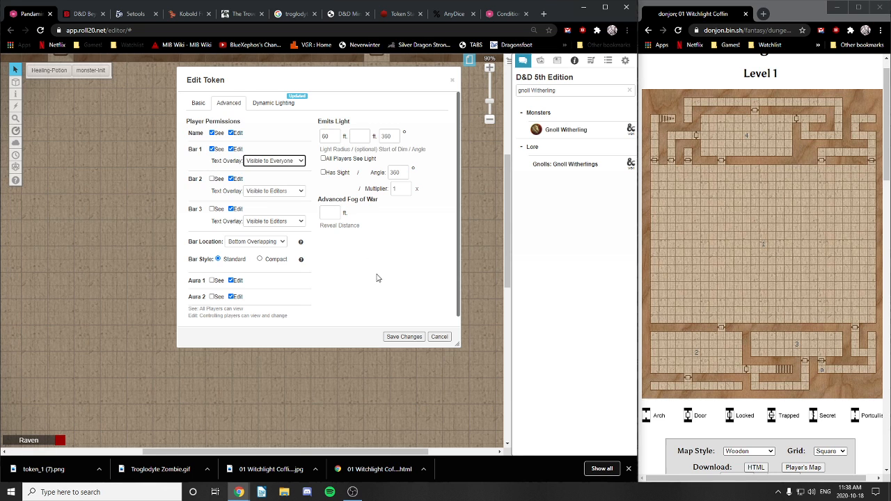
pyautogui.click(405, 337)
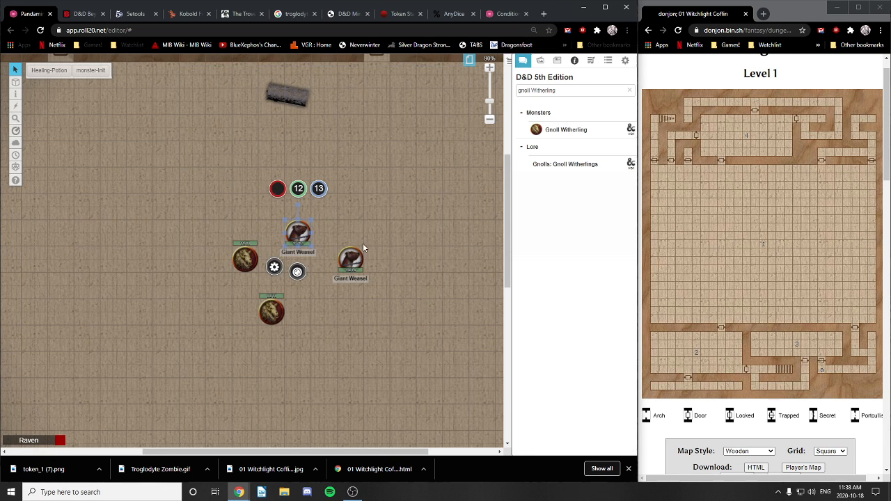
# Step: Rename that Giant Weasel token to Bip
pyautogui.click(274, 266)
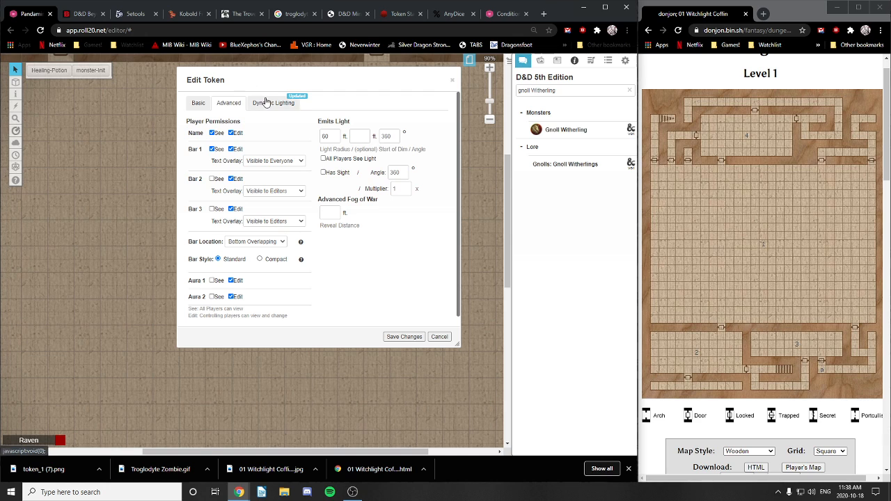
pyautogui.click(195, 105)
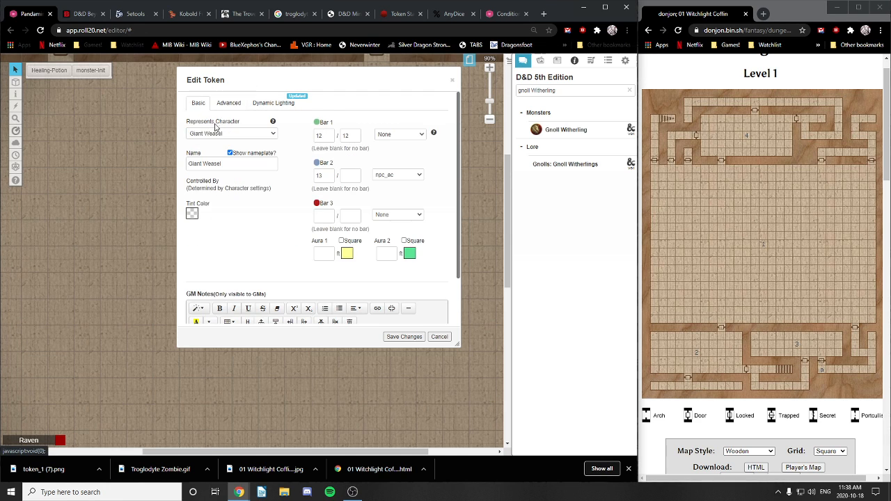
pyautogui.moveTo(235, 165); pyautogui.dragTo(162, 162)
pyautogui.write('Bip')
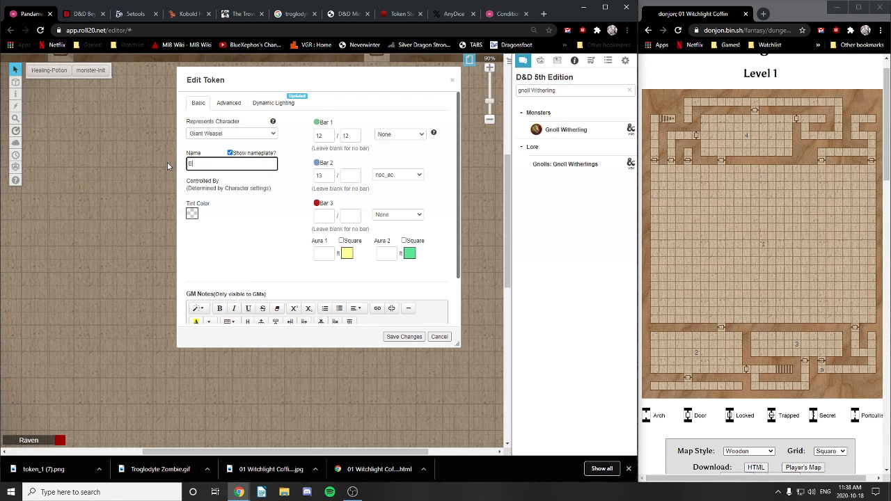
pyautogui.click(403, 337)
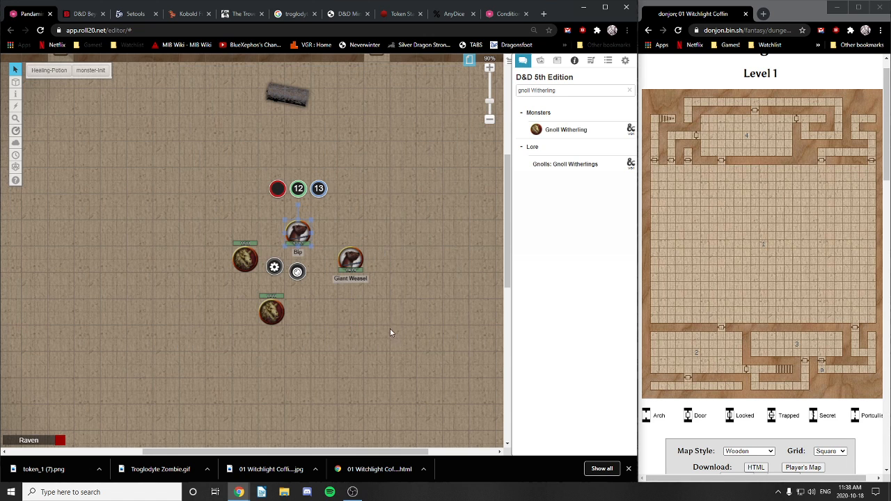
pyautogui.click(355, 263)
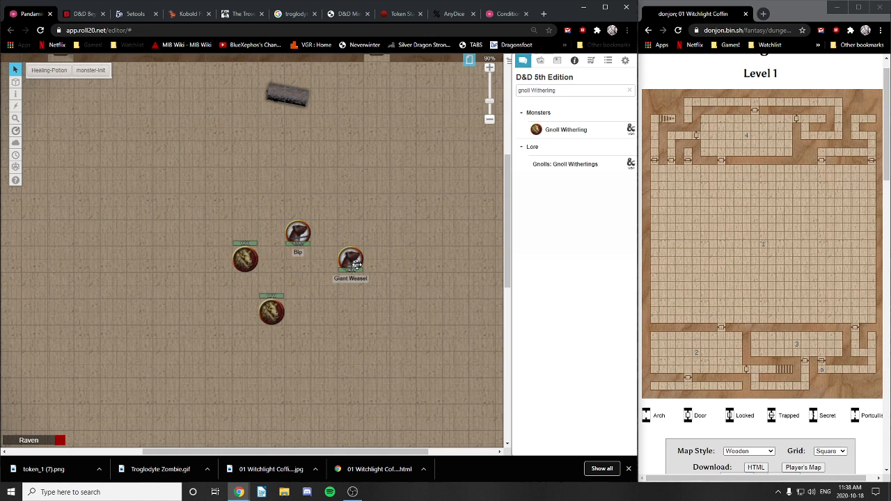
# Step: Rename the second Giant Weasel token to Bap
pyautogui.doubleClick(355, 263)
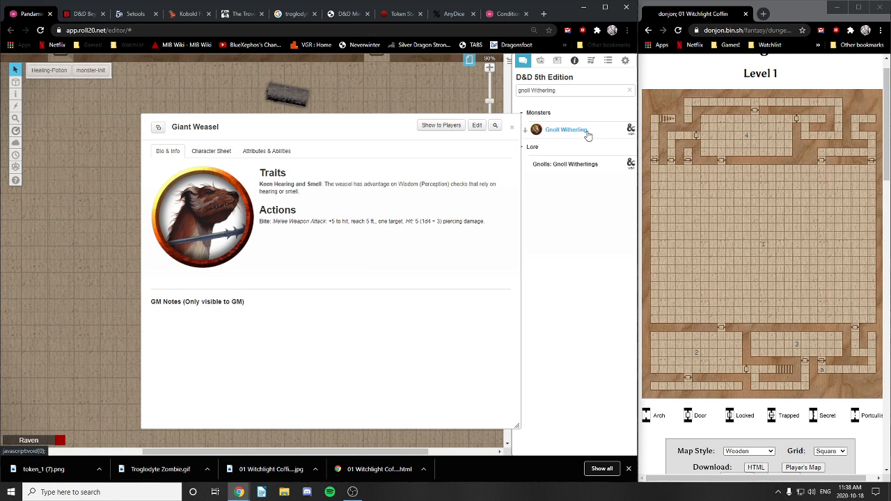
pyautogui.click(512, 126)
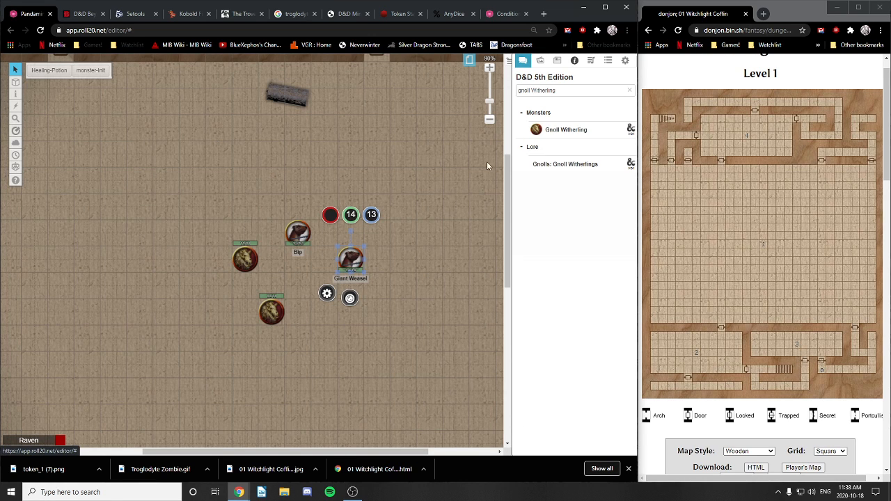
pyautogui.click(327, 293)
pyautogui.click(198, 103)
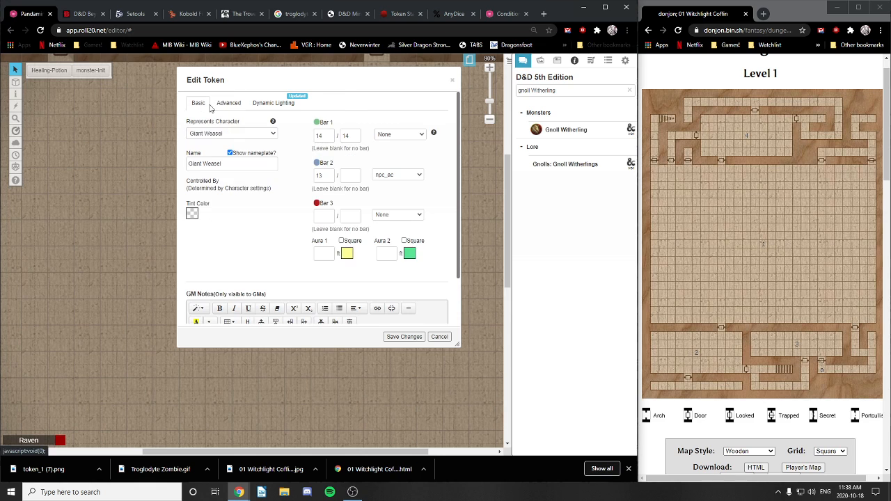
pyautogui.moveTo(226, 164); pyautogui.dragTo(175, 165)
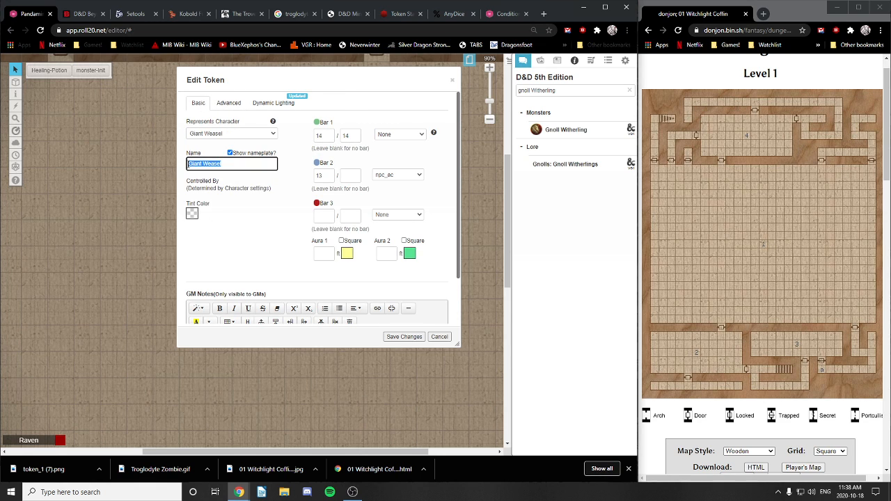
pyautogui.write('E')
pyautogui.press('Return')
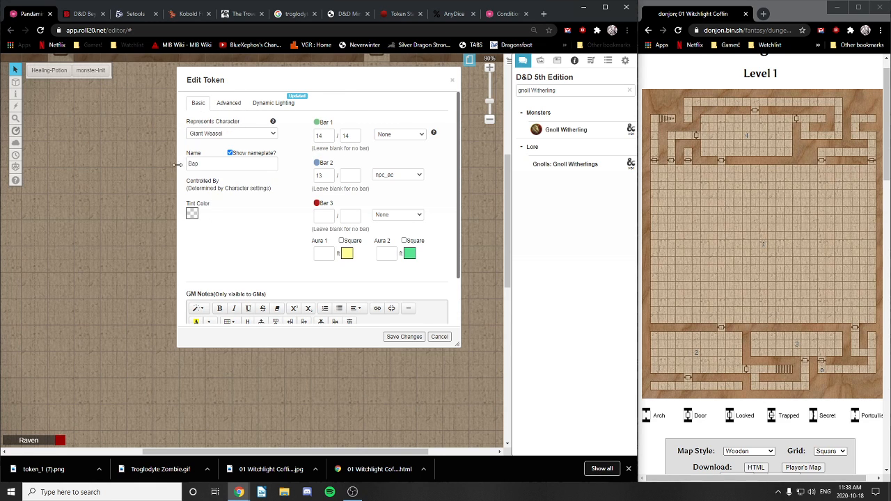
pyautogui.click(402, 338)
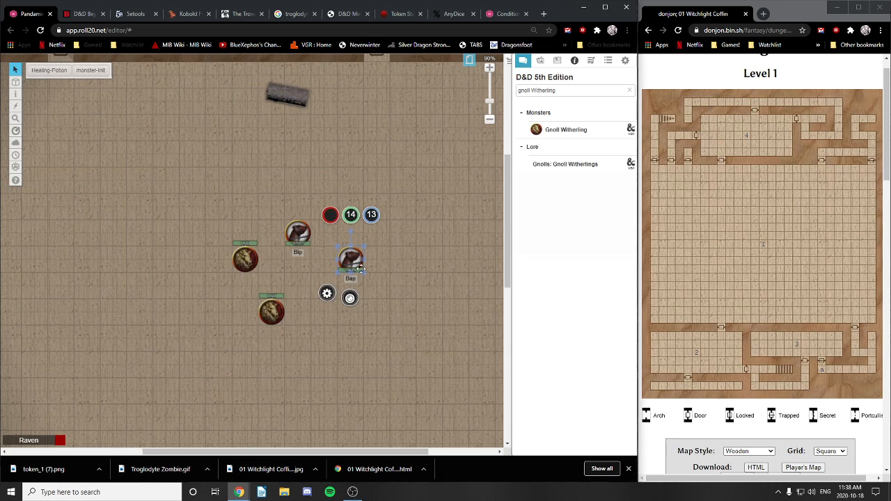
pyautogui.click(397, 288)
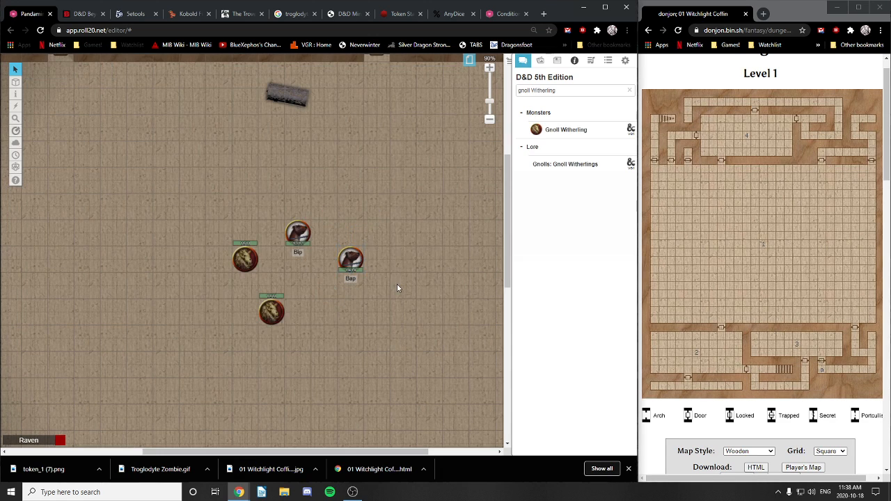
pyautogui.click(299, 233)
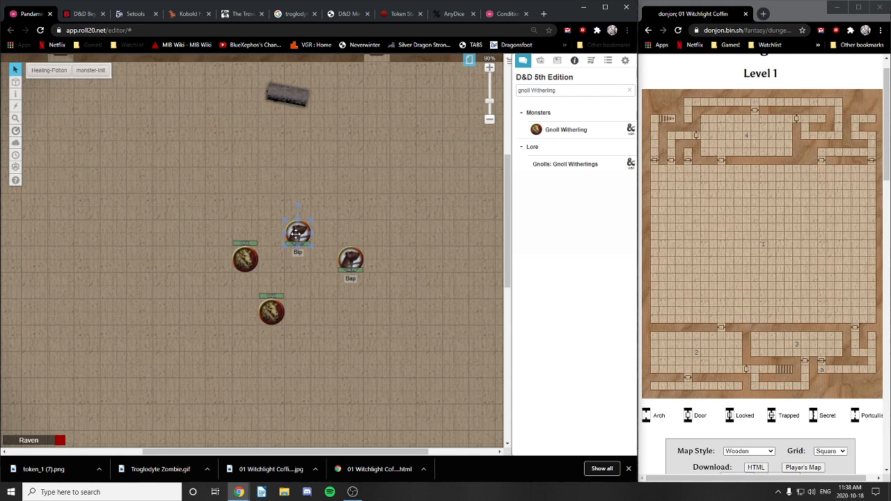
pyautogui.doubleClick(296, 234)
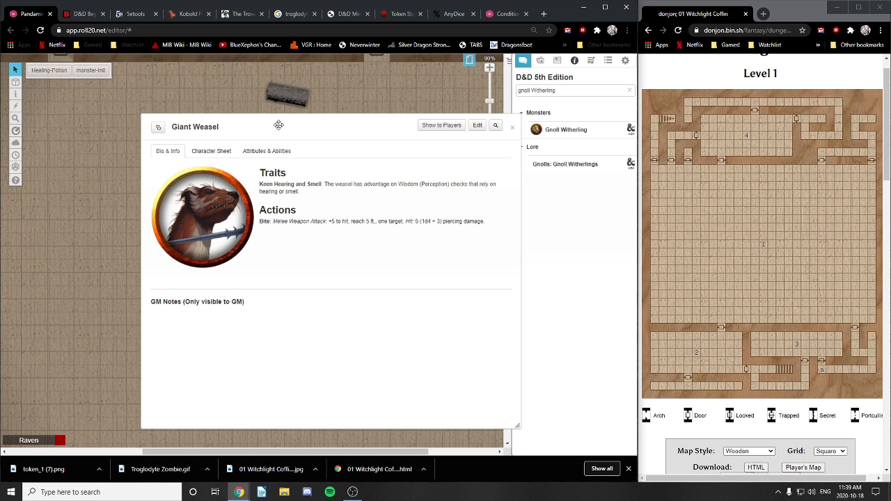
pyautogui.moveTo(282, 126); pyautogui.dragTo(224, 121)
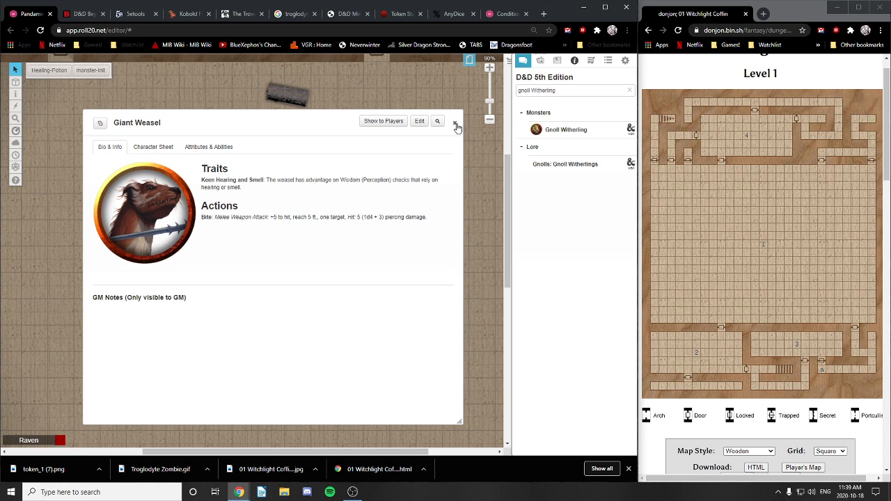
pyautogui.click(419, 121)
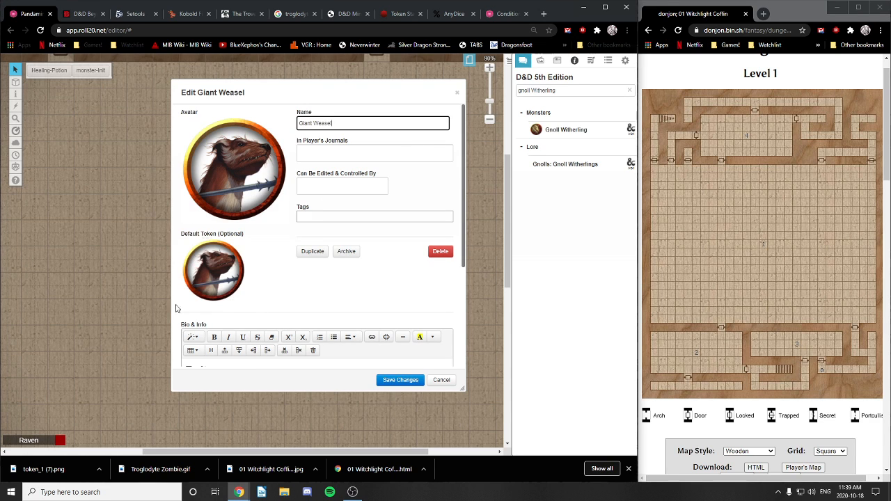
pyautogui.click(456, 92)
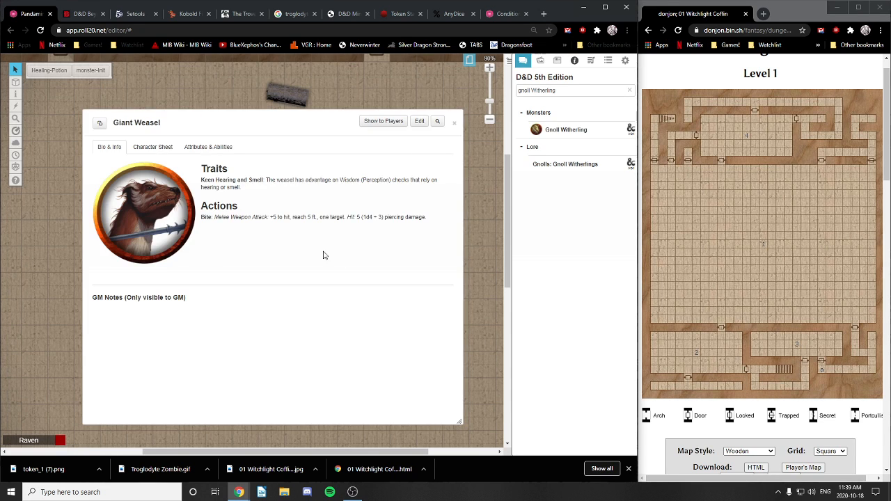
pyautogui.click(451, 119)
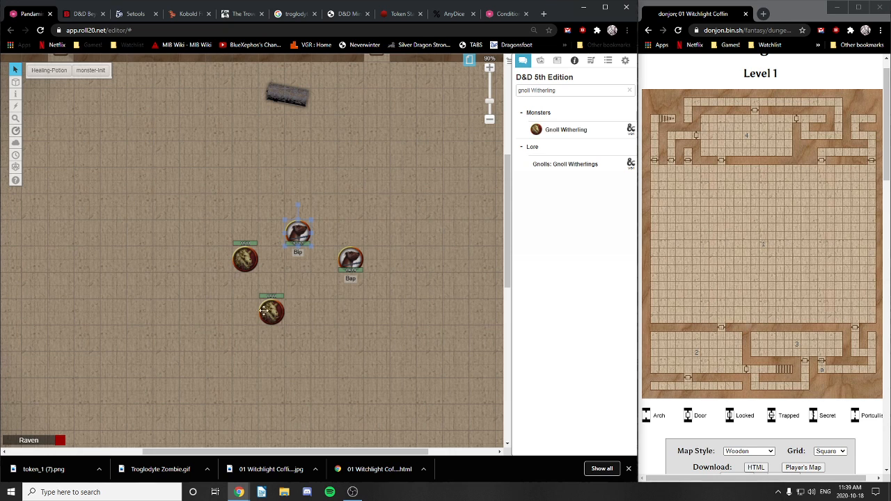
# Step: Place one gnoll token directly below Bap and the other beside Bip
pyautogui.moveTo(264, 310); pyautogui.dragTo(359, 317)
pyautogui.moveTo(242, 260); pyautogui.dragTo(247, 241)
pyautogui.moveTo(257, 316); pyautogui.dragTo(337, 277)
# Step: Pan the map down to the blue barrier and the lower rooms
pyautogui.moveTo(339, 227); pyautogui.dragTo(153, 258)
pyautogui.moveTo(282, 260); pyautogui.dragTo(426, 402)
pyautogui.moveTo(280, 369); pyautogui.dragTo(297, 326)
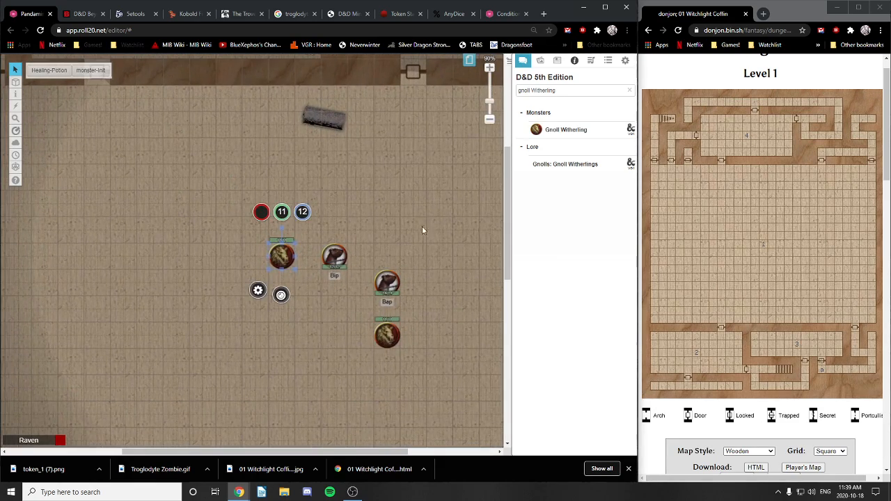
pyautogui.moveTo(481, 89); pyautogui.dragTo(362, 269)
pyautogui.moveTo(396, 244); pyautogui.dragTo(358, 319)
pyautogui.moveTo(250, 222); pyautogui.dragTo(412, 126)
pyautogui.moveTo(197, 218); pyautogui.dragTo(402, 248)
pyautogui.moveTo(390, 365); pyautogui.dragTo(204, 133)
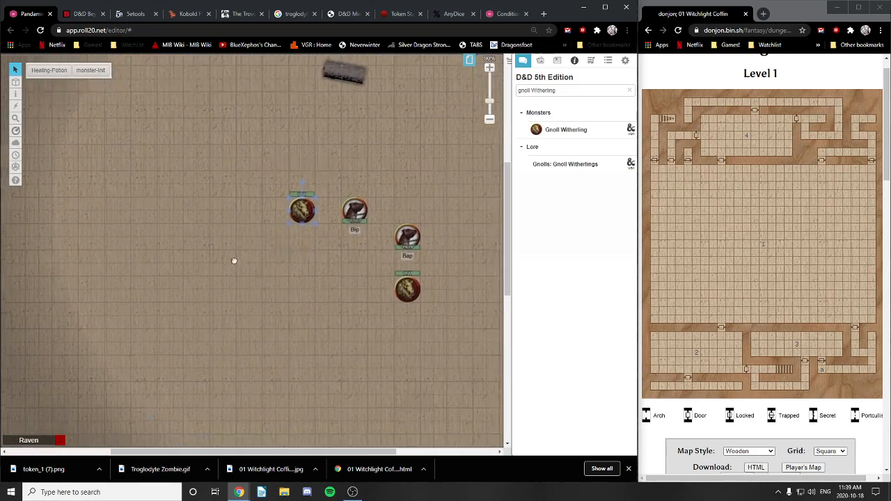
pyautogui.moveTo(370, 332); pyautogui.dragTo(368, 266)
pyautogui.moveTo(324, 370); pyautogui.dragTo(271, 264)
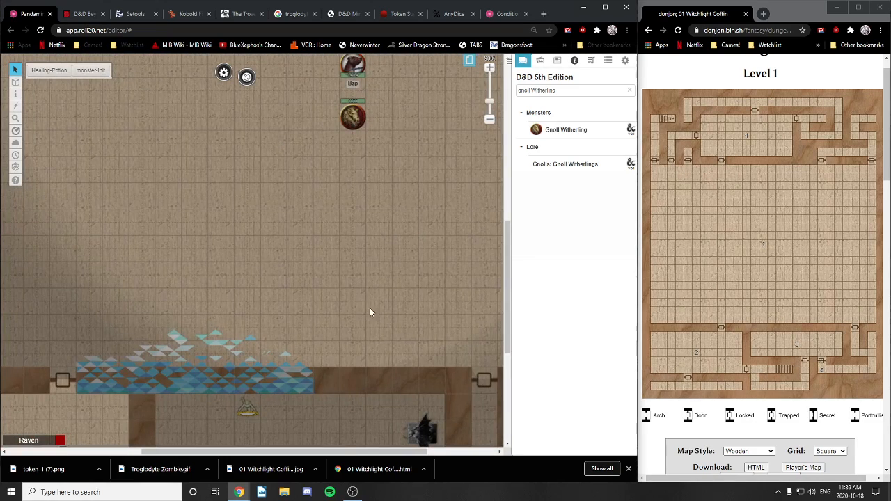
# Step: On the GM layer, finish typing the red-orange PORTAL MOSAIC label
pyautogui.moveTo(16, 82)
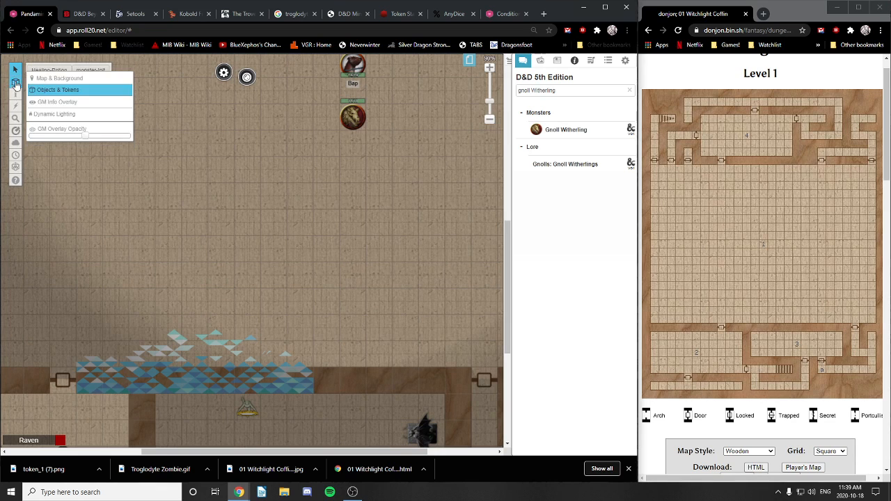
pyautogui.click(59, 104)
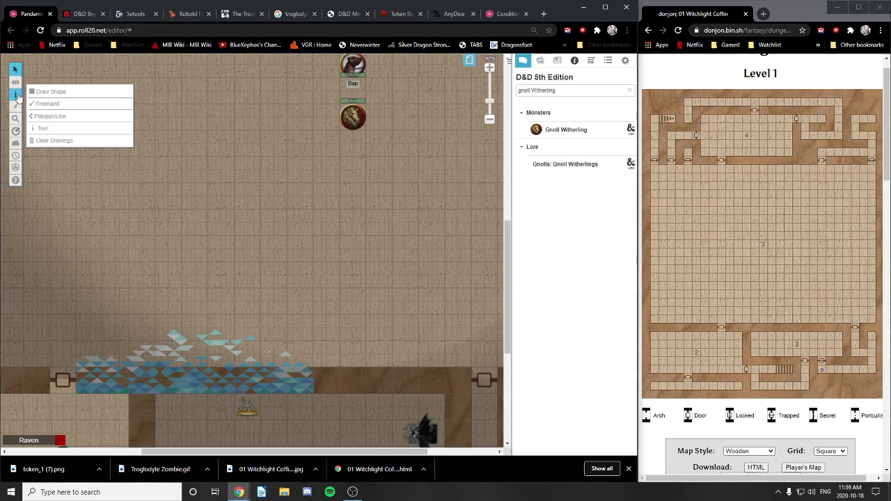
pyautogui.click(51, 132)
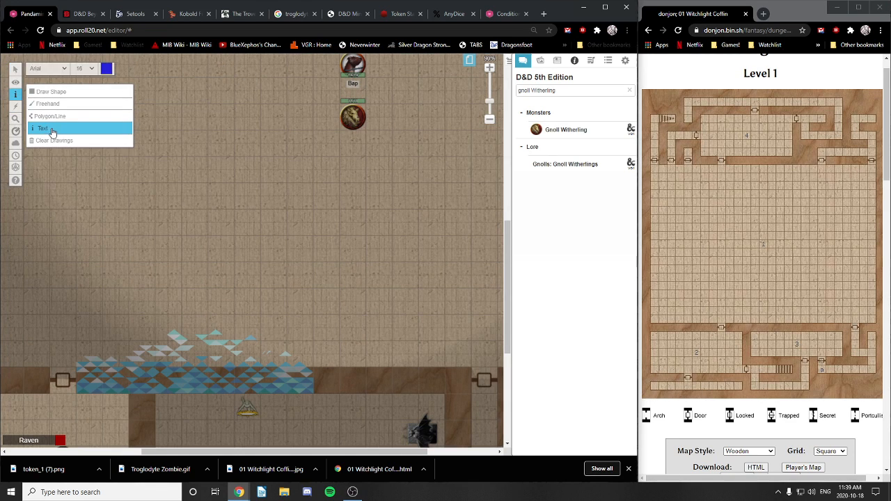
pyautogui.click(105, 71)
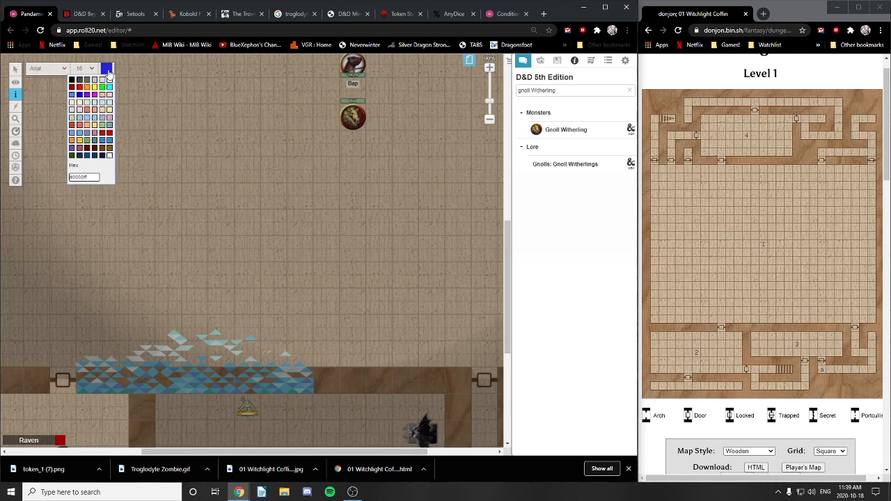
pyautogui.click(71, 126)
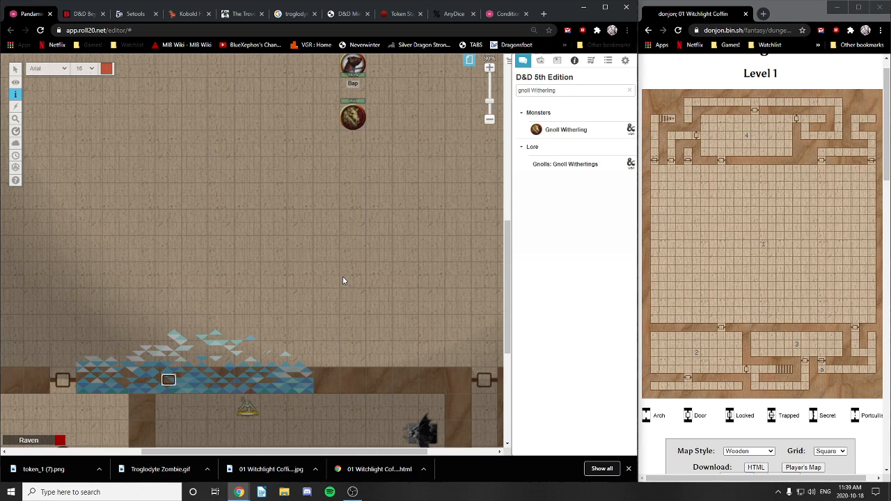
pyautogui.scroll(-7, 750, 247)
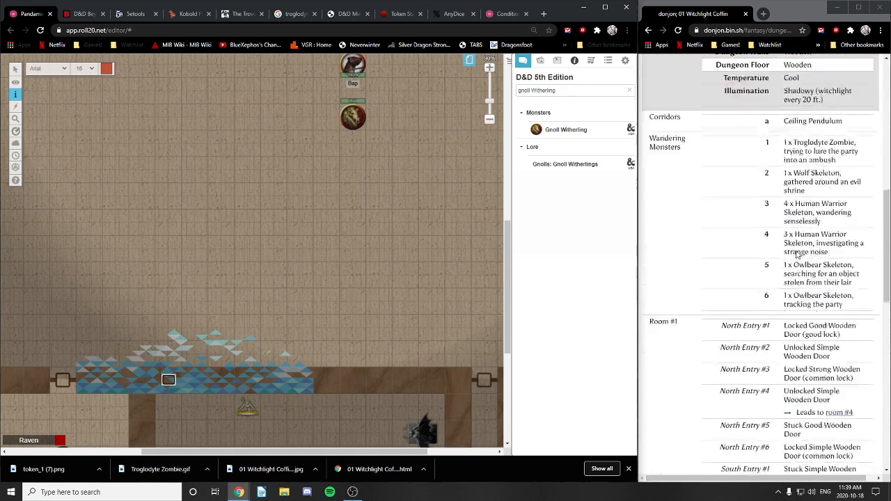
pyautogui.scroll(-1, 797, 254)
pyautogui.scroll(-2, 798, 250)
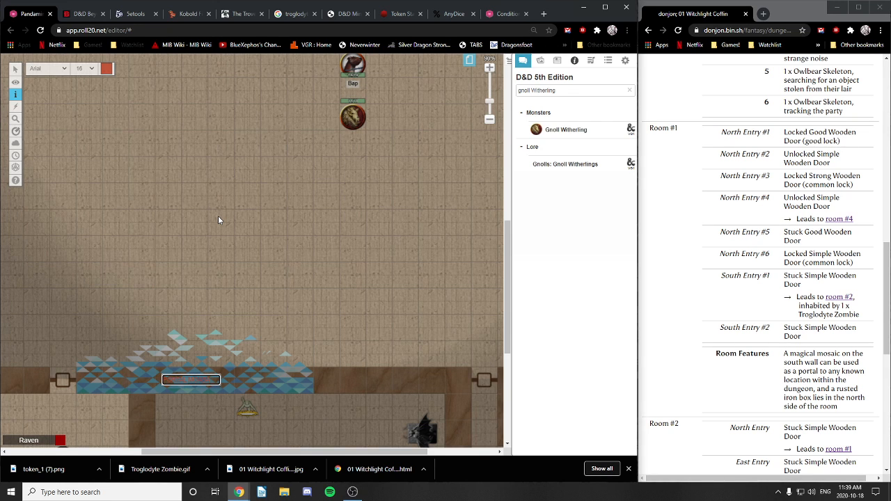
pyautogui.write('or')
# Step: Style the label in Arial, size 20, bright red
pyautogui.click(65, 70)
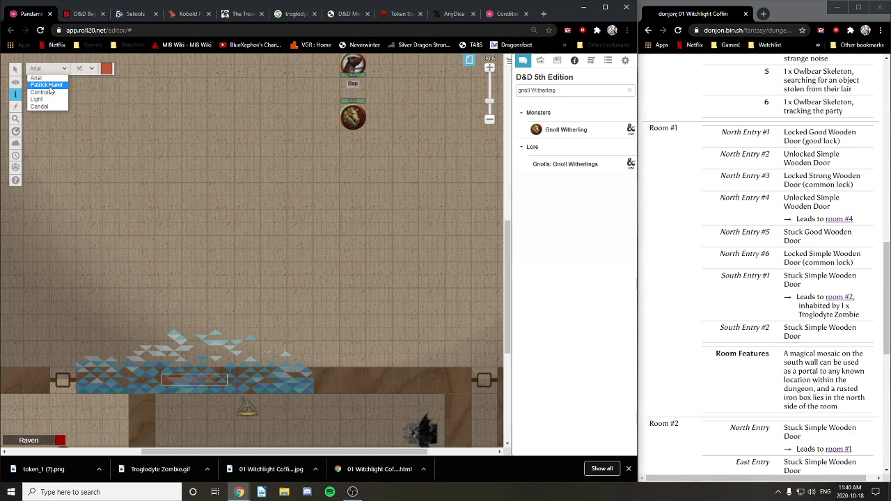
pyautogui.click(46, 82)
pyautogui.click(84, 69)
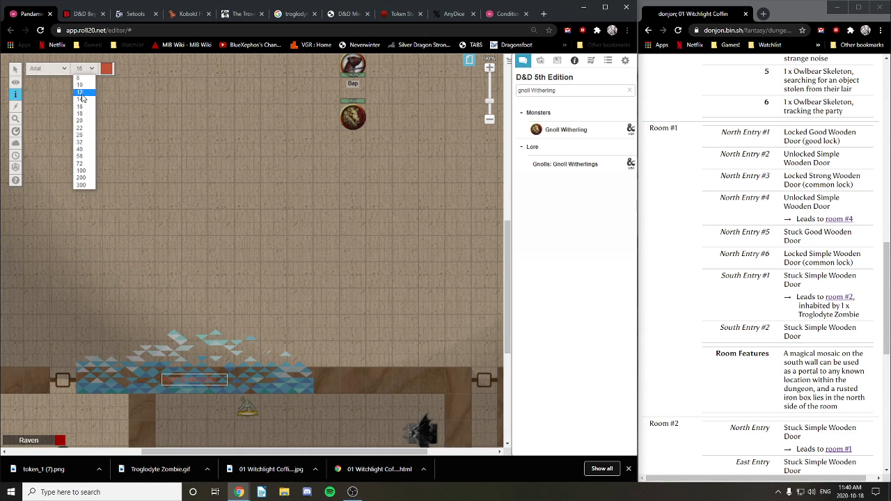
pyautogui.click(85, 122)
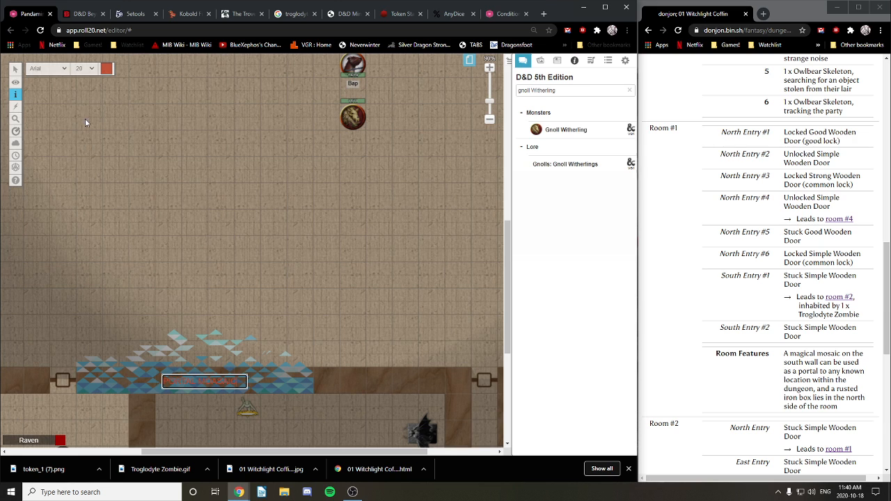
pyautogui.click(106, 70)
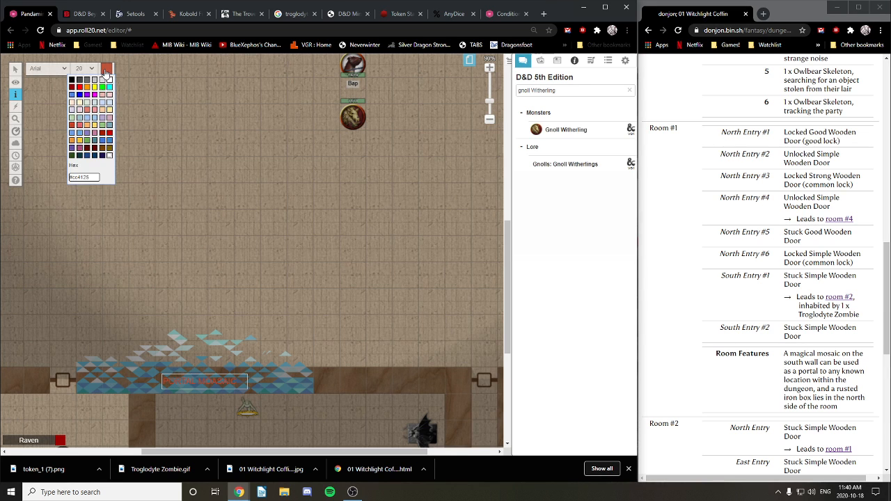
pyautogui.click(79, 87)
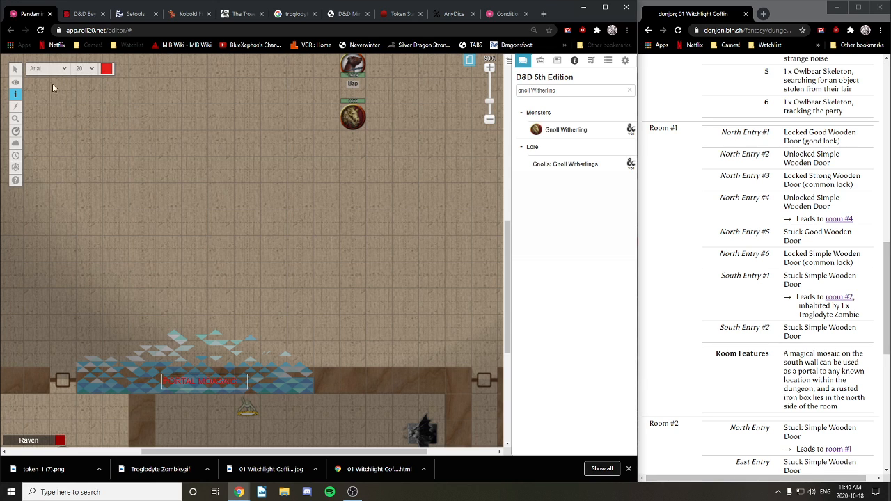
# Step: Enlarge the label to size 26, move it above the wall, and return to Objects & Tokens
pyautogui.click(18, 75)
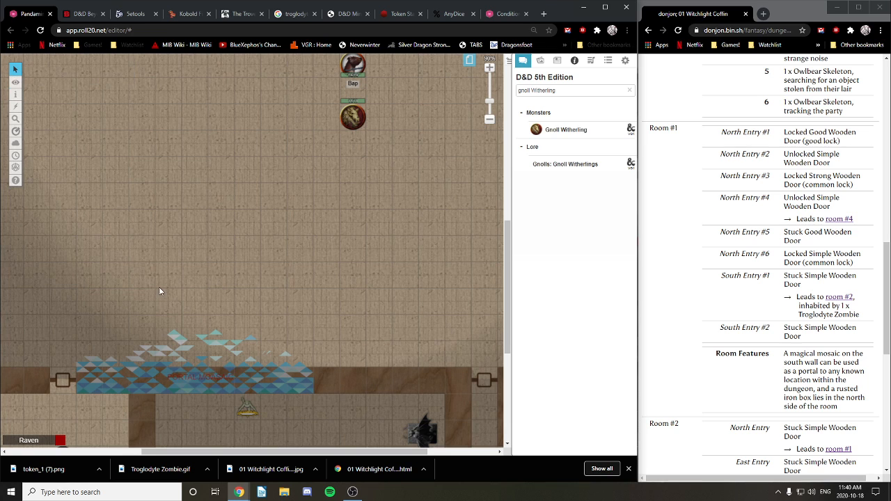
pyautogui.moveTo(200, 378)
pyautogui.mouseDown()
pyautogui.moveTo(188, 381)
pyautogui.moveTo(211, 381)
pyautogui.mouseUp()
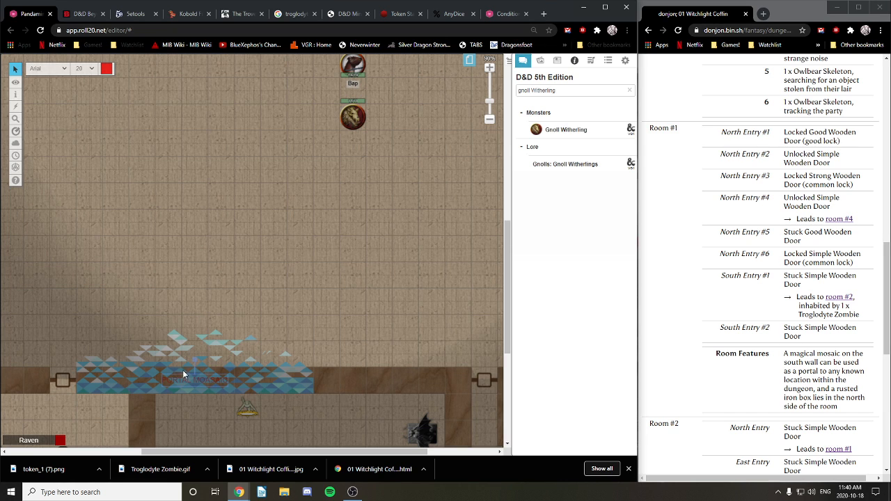
pyautogui.click(90, 68)
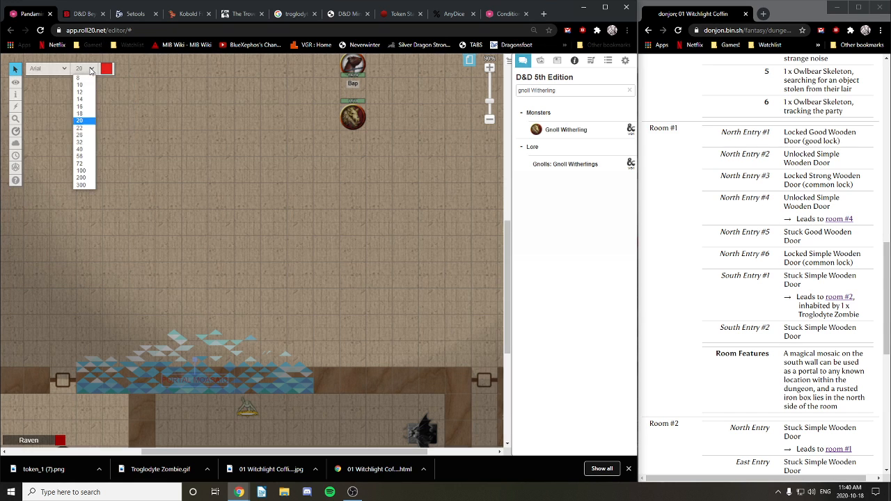
pyautogui.click(84, 135)
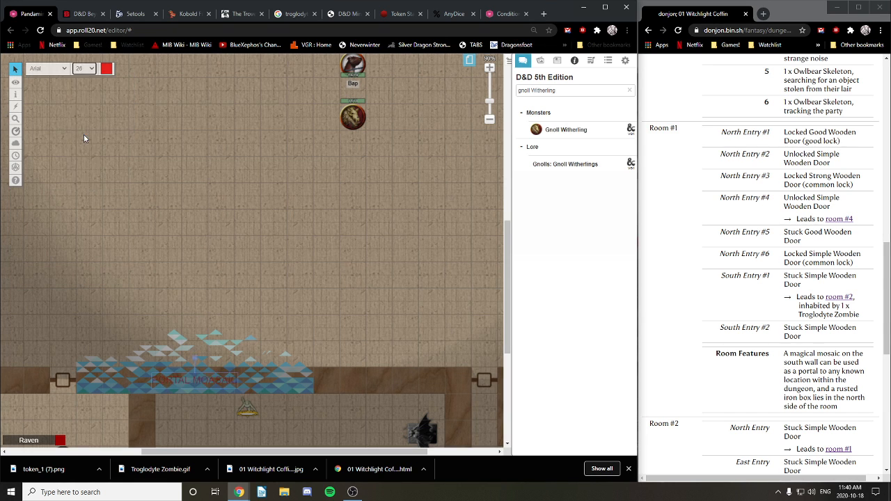
pyautogui.moveTo(211, 380); pyautogui.dragTo(207, 355)
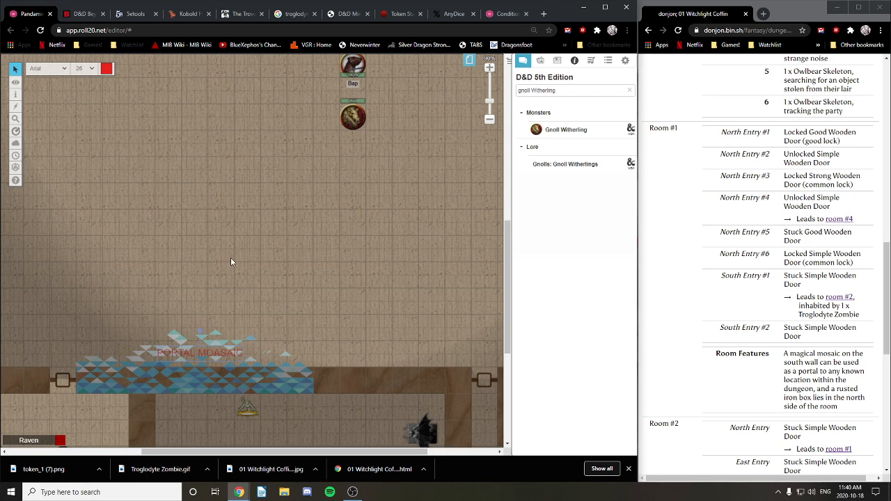
pyautogui.click(49, 89)
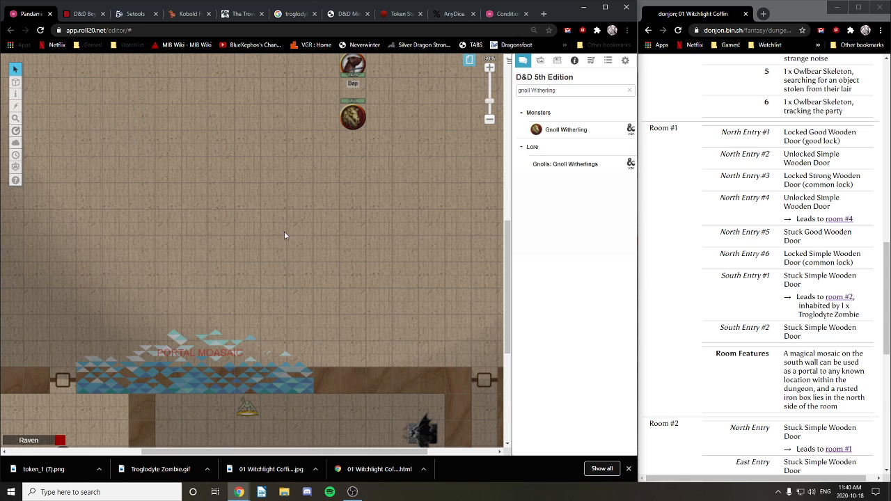
pyautogui.scroll(4, 343, 234)
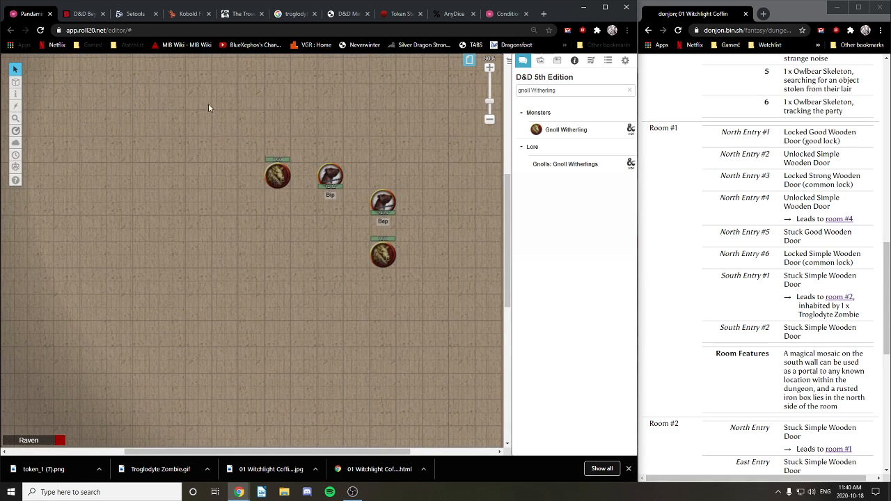
pyautogui.doubleClick(387, 202)
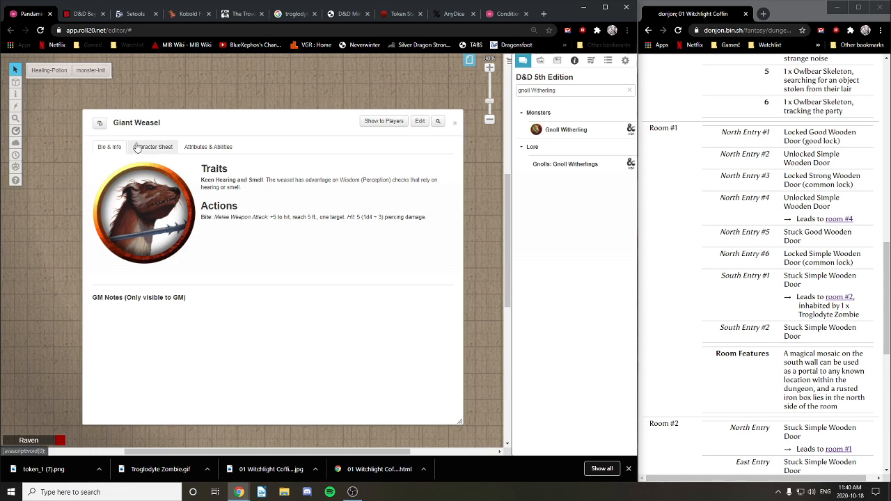
pyautogui.click(110, 148)
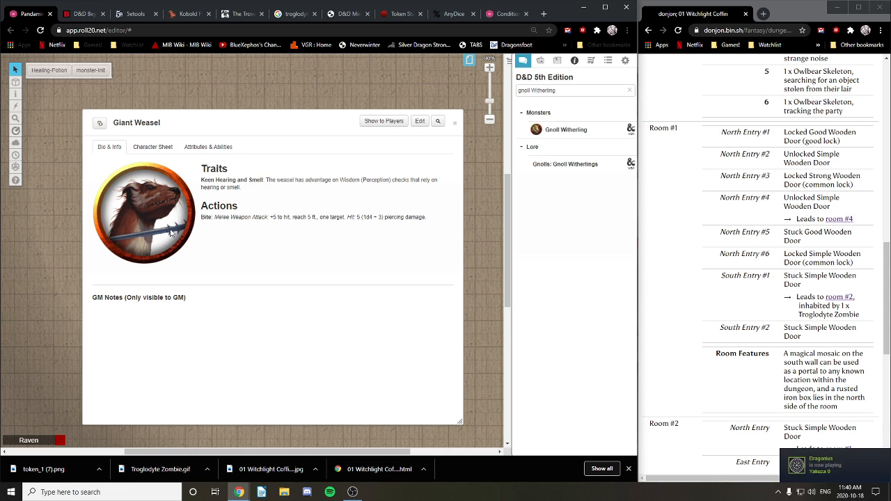
pyautogui.click(454, 122)
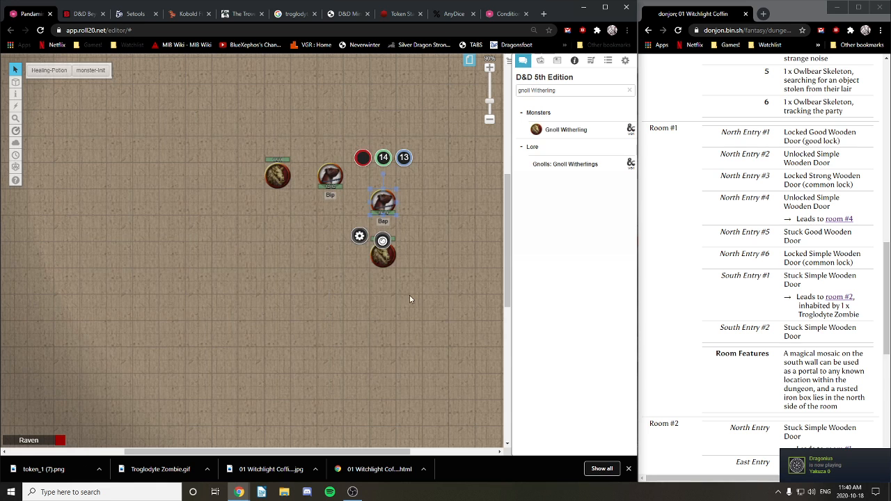
pyautogui.click(387, 309)
pyautogui.scroll(5, 299, 273)
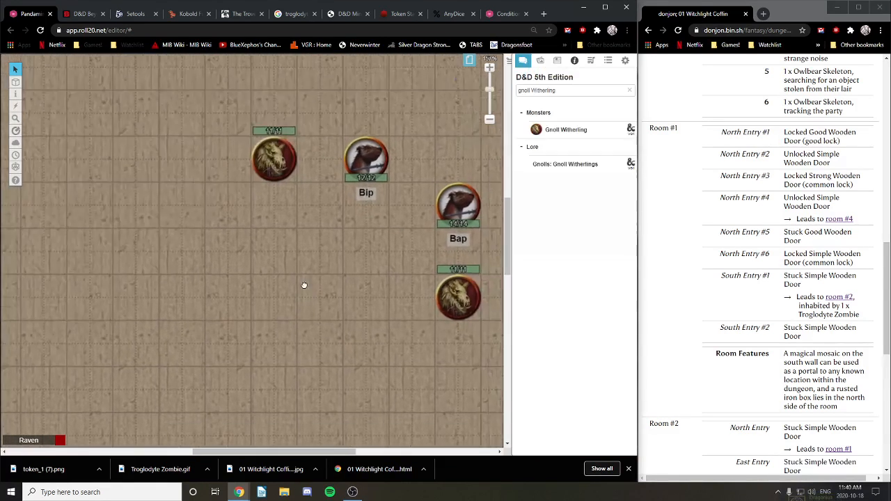
pyautogui.doubleClick(370, 358)
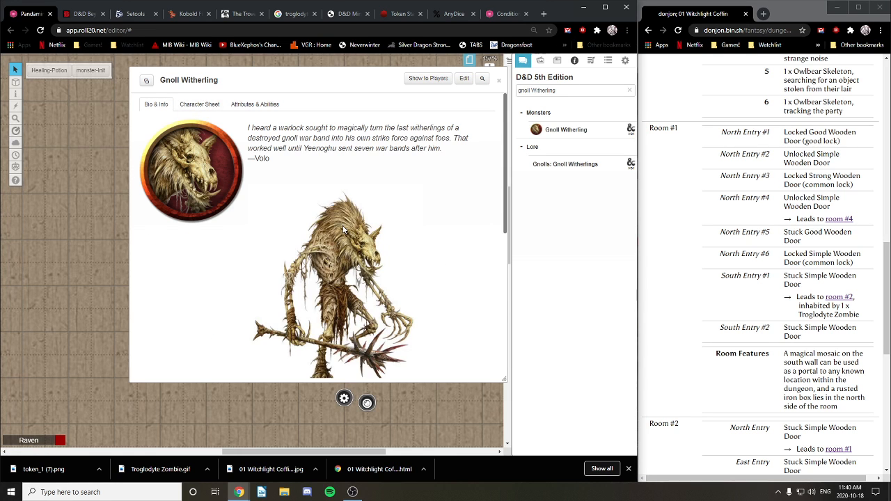
pyautogui.scroll(-2, 285, 182)
pyautogui.scroll(3, 286, 182)
pyautogui.click(198, 104)
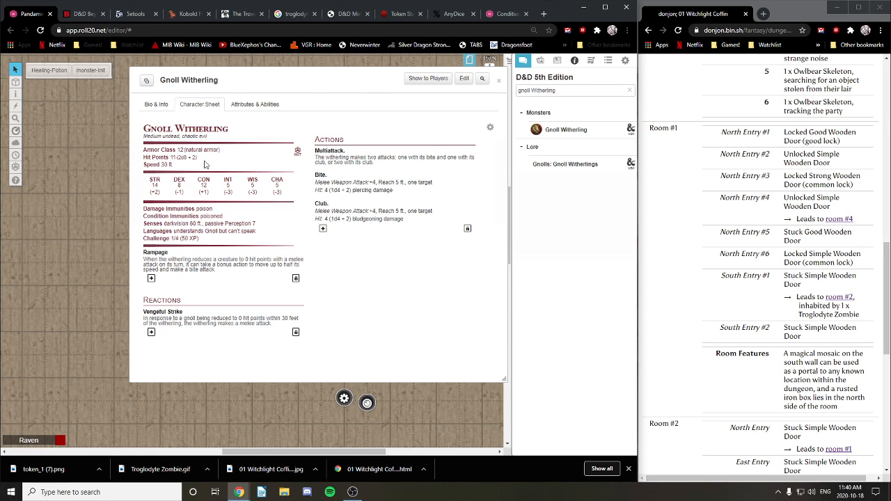
pyautogui.click(498, 80)
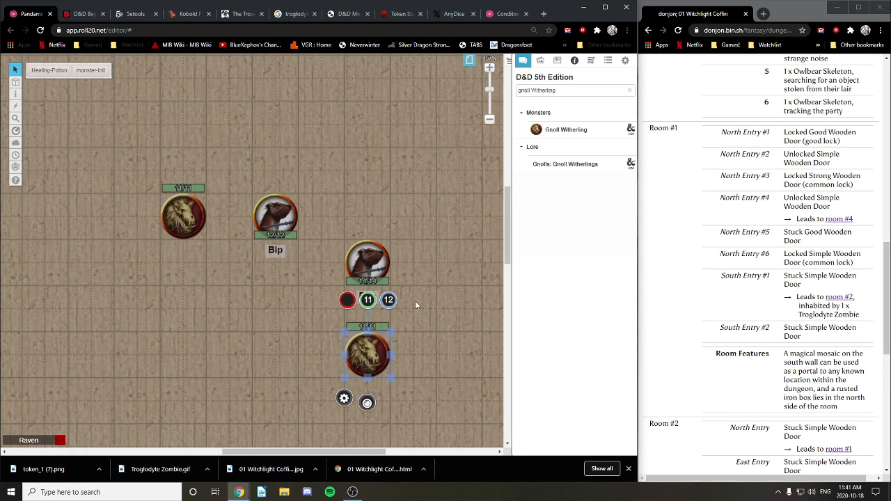
pyautogui.moveTo(456, 243); pyautogui.dragTo(408, 260)
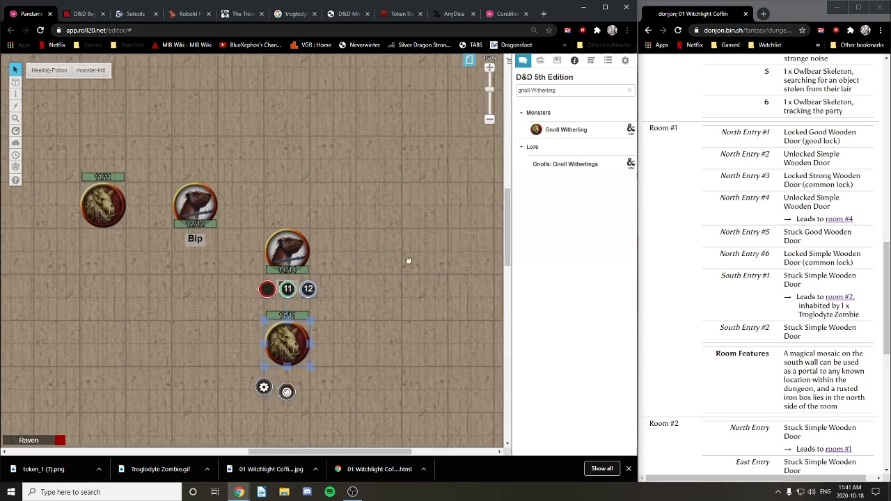
pyautogui.click(354, 333)
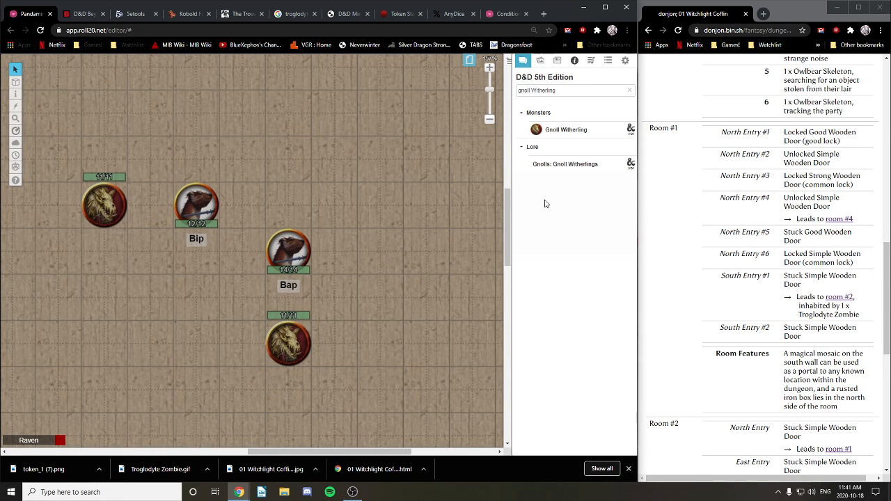
pyautogui.scroll(-5, 347, 196)
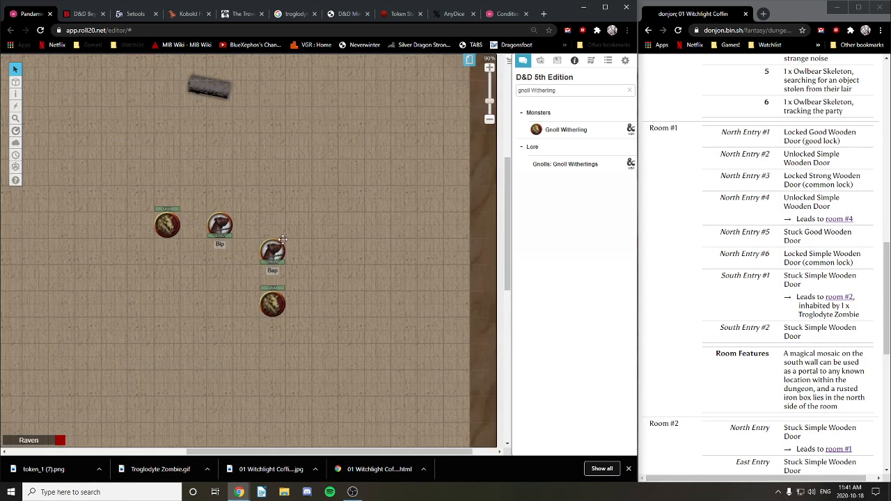
pyautogui.moveTo(217, 151); pyautogui.dragTo(357, 304)
pyautogui.moveTo(372, 174); pyautogui.dragTo(279, 241)
pyautogui.moveTo(238, 359); pyautogui.dragTo(238, 289)
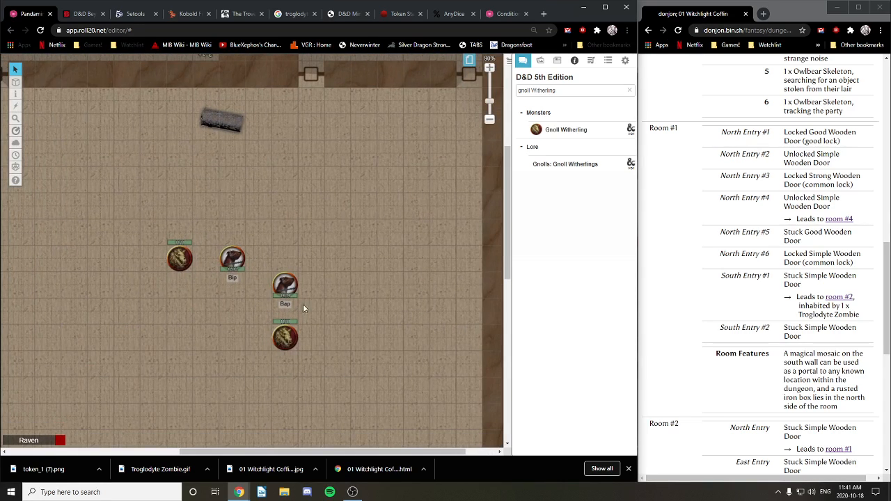
pyautogui.moveTo(326, 332); pyautogui.dragTo(366, 144)
pyautogui.moveTo(98, 431); pyautogui.dragTo(262, 216)
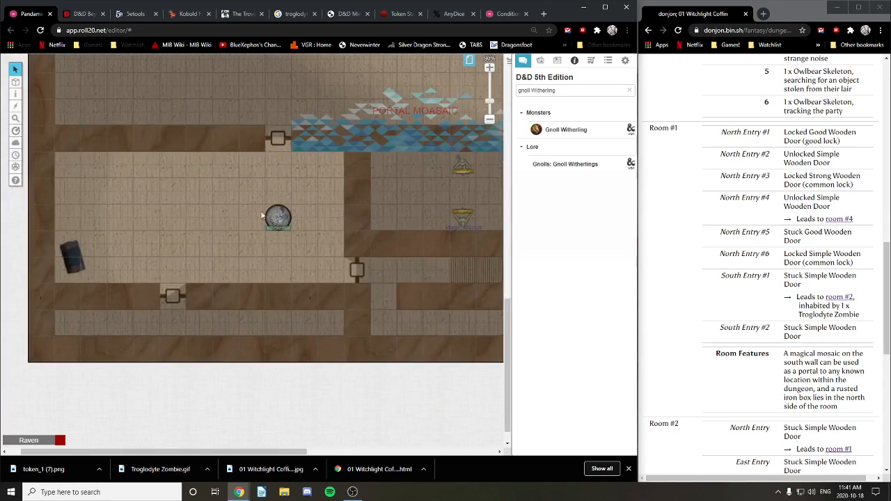
pyautogui.moveTo(415, 72); pyautogui.dragTo(273, 272)
pyautogui.moveTo(459, 71); pyautogui.dragTo(304, 276)
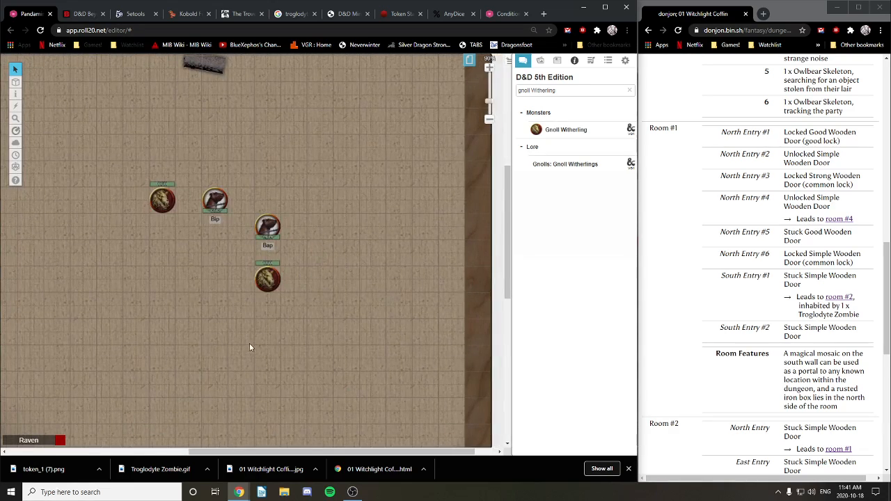
pyautogui.moveTo(249, 344); pyautogui.dragTo(352, 215)
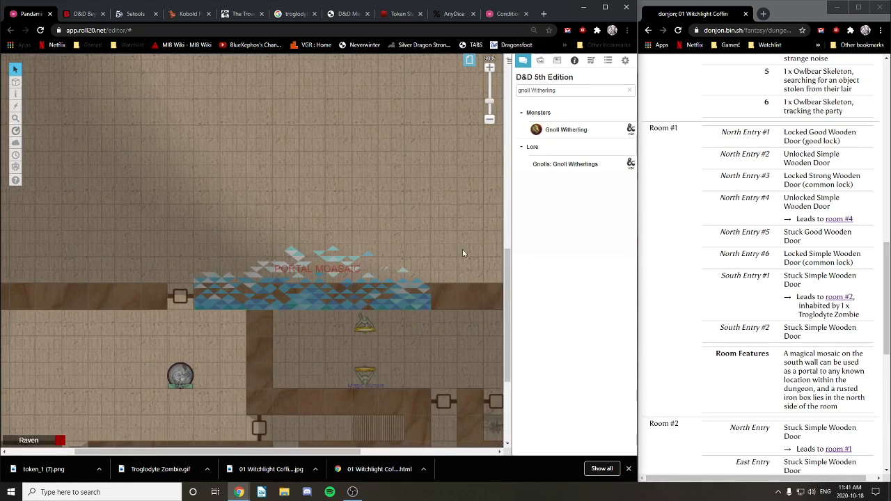
pyautogui.moveTo(498, 100); pyautogui.dragTo(369, 335)
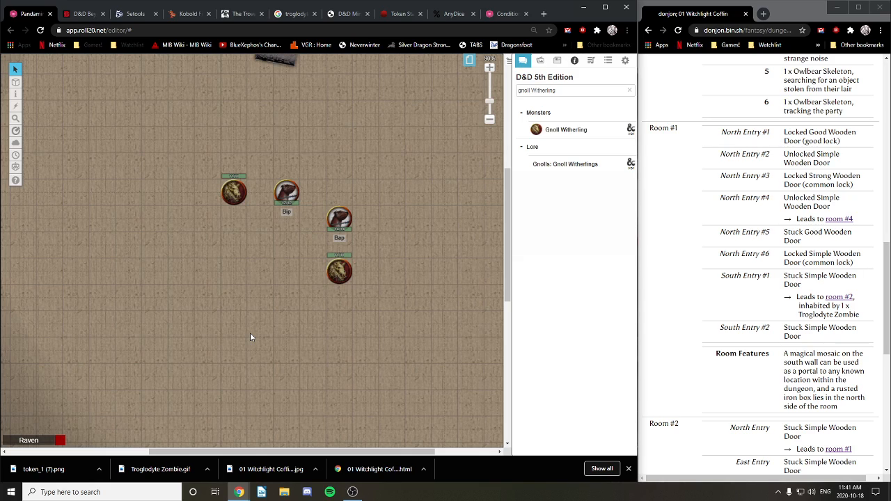
pyautogui.click(353, 492)
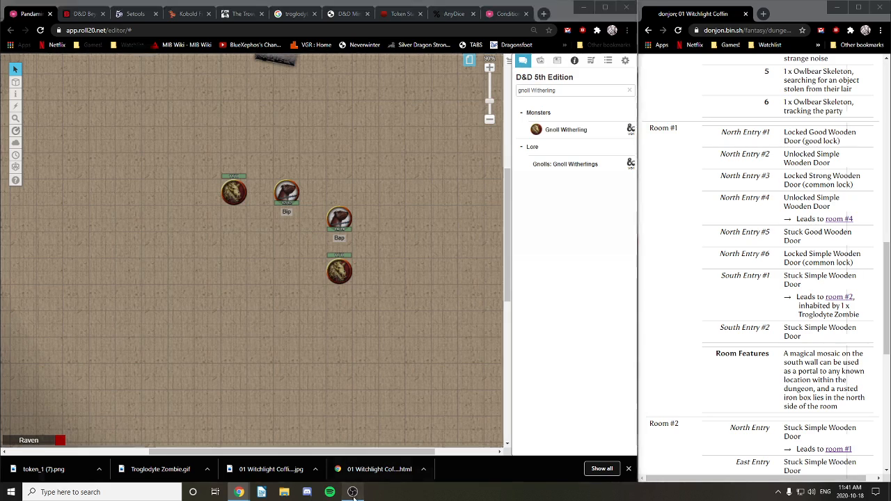
pyautogui.click(353, 494)
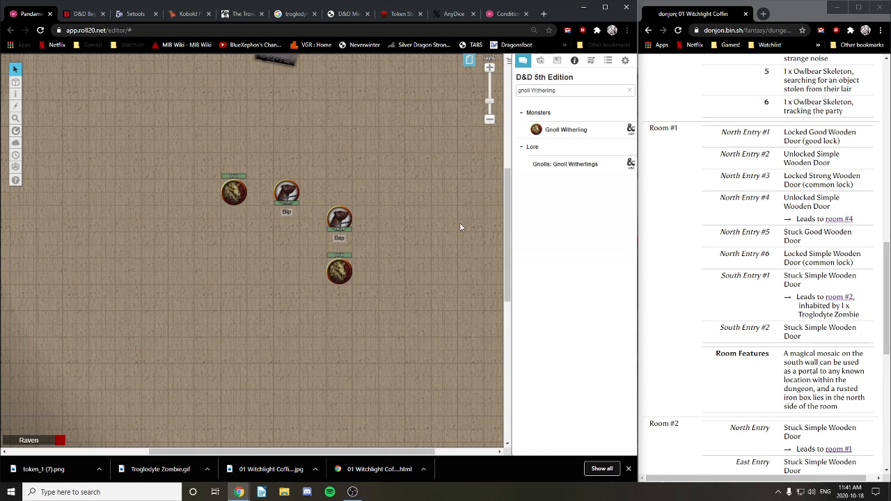
pyautogui.moveTo(378, 214); pyautogui.dragTo(418, 307)
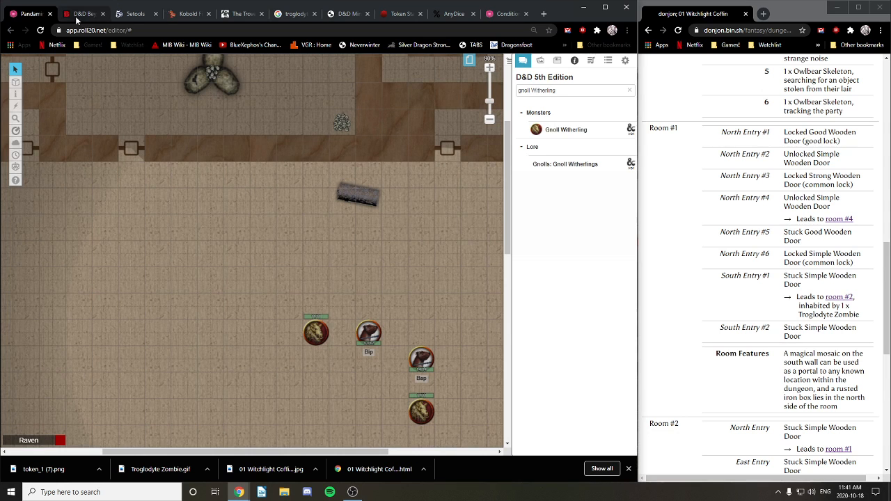
# Step: Load 01 The Way Up 01 and select its crystal grate on the Map & Background layer
pyautogui.click(469, 61)
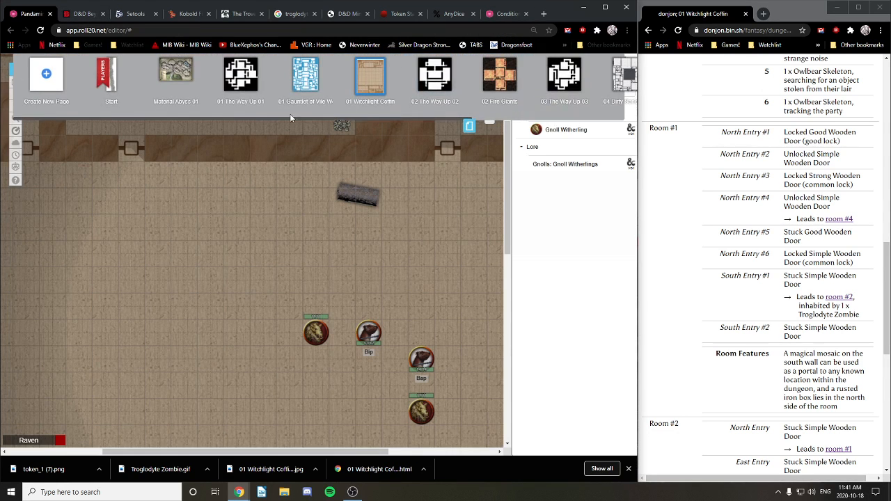
pyautogui.click(238, 81)
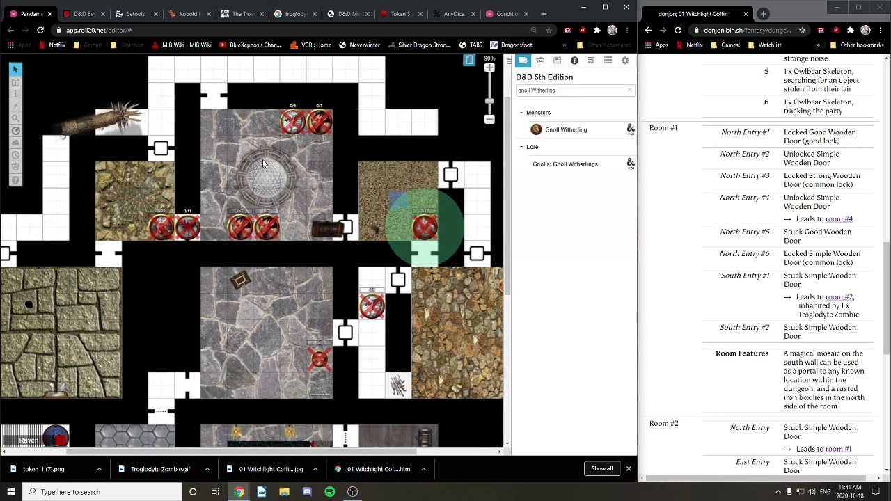
pyautogui.moveTo(15, 81)
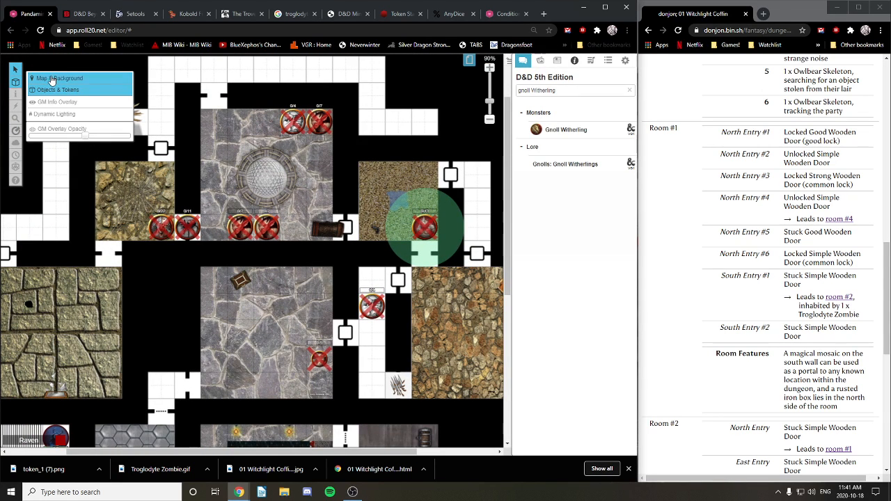
pyautogui.click(54, 77)
pyautogui.click(268, 181)
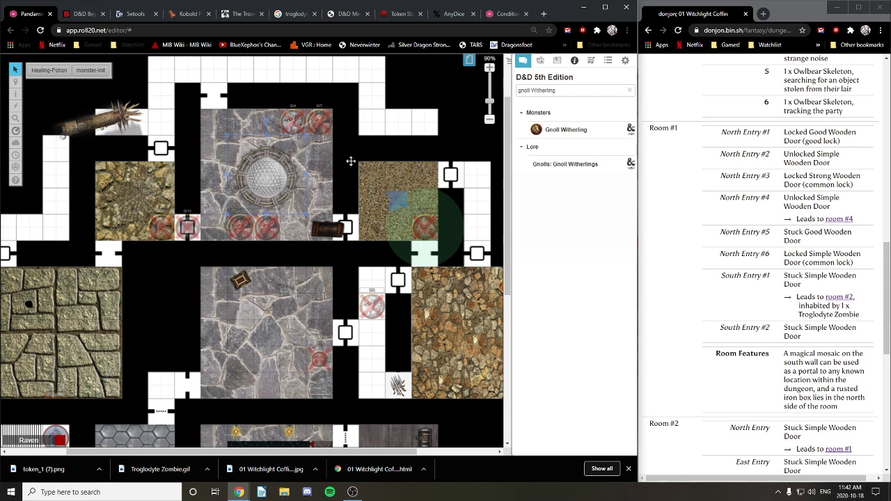
# Step: Return to 01 Witchlight Coffin and pan to the room below the portal mosaic
pyautogui.click(469, 61)
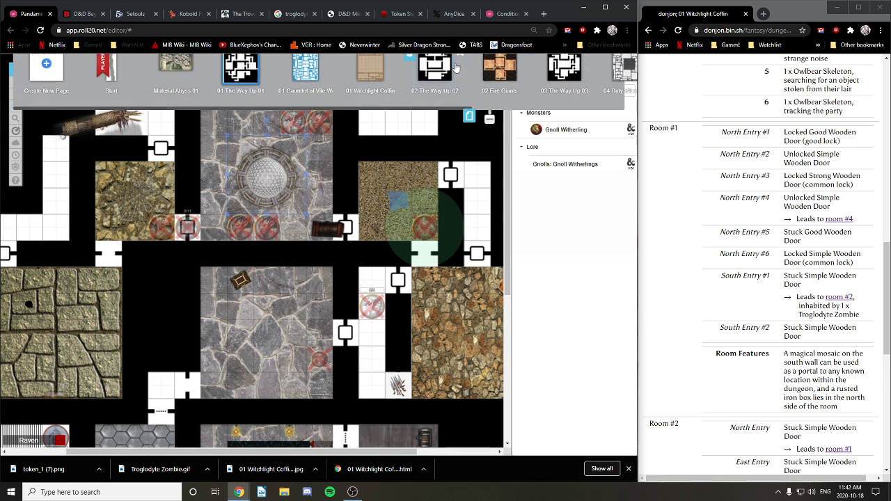
pyautogui.moveTo(309, 83)
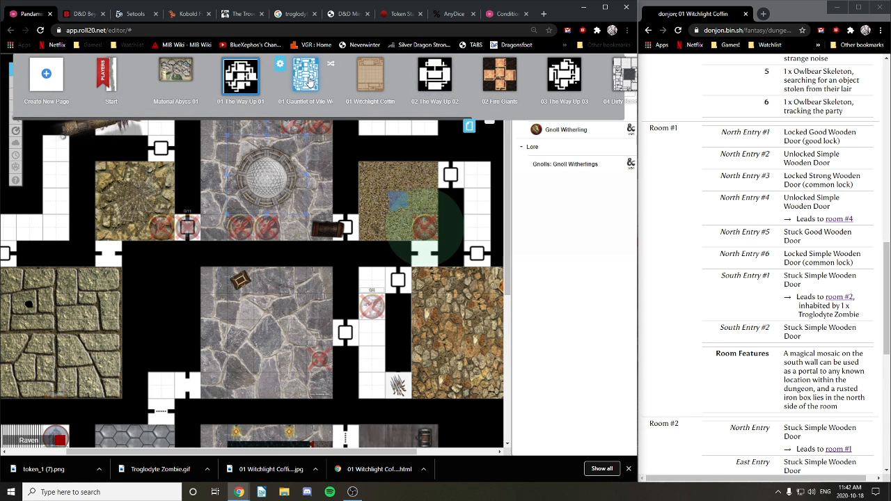
pyautogui.click(370, 76)
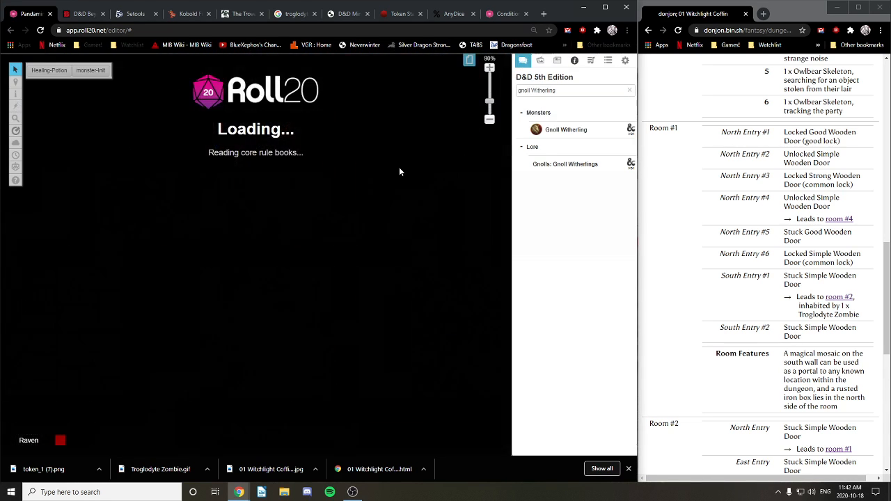
pyautogui.moveTo(313, 298); pyautogui.dragTo(389, 14)
pyautogui.moveTo(296, 431); pyautogui.dragTo(167, 89)
pyautogui.moveTo(38, 174); pyautogui.dragTo(337, 256)
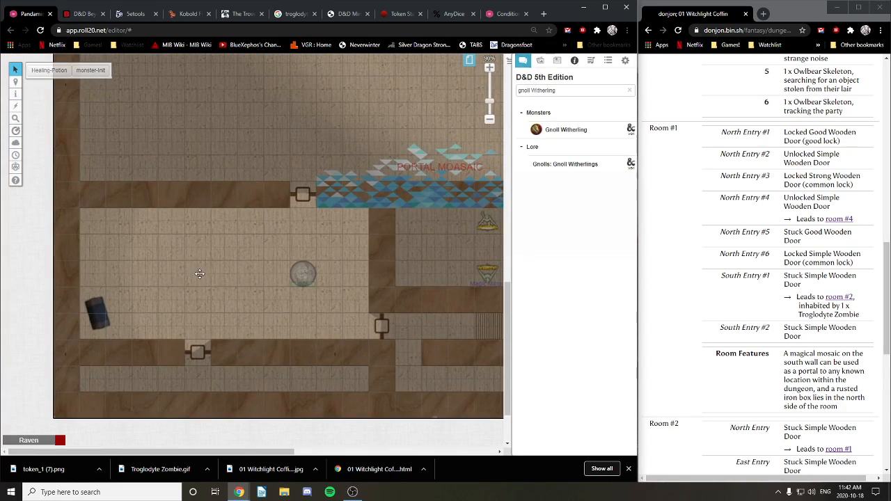
# Step: Paste the Gashapon grate into the room, extend and save its GM notes, then load 01 The Way Up 01
pyautogui.hotkey('ctrl', 'v')
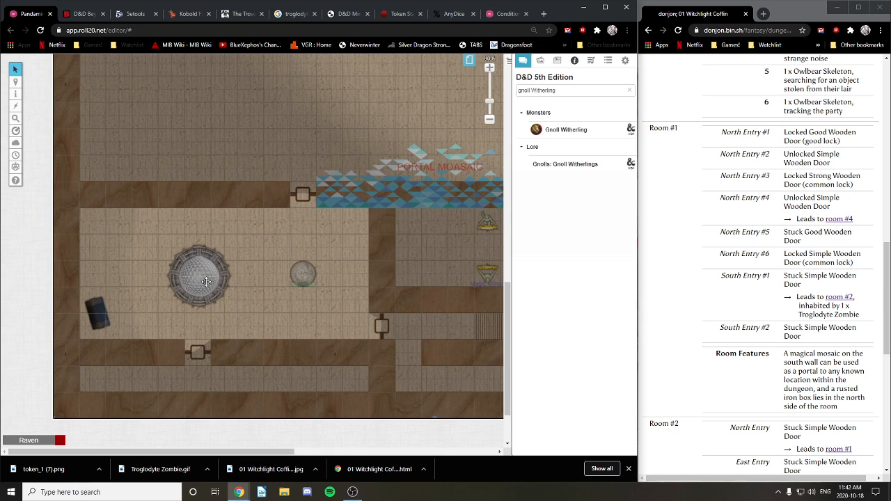
pyautogui.moveTo(205, 283); pyautogui.dragTo(218, 277)
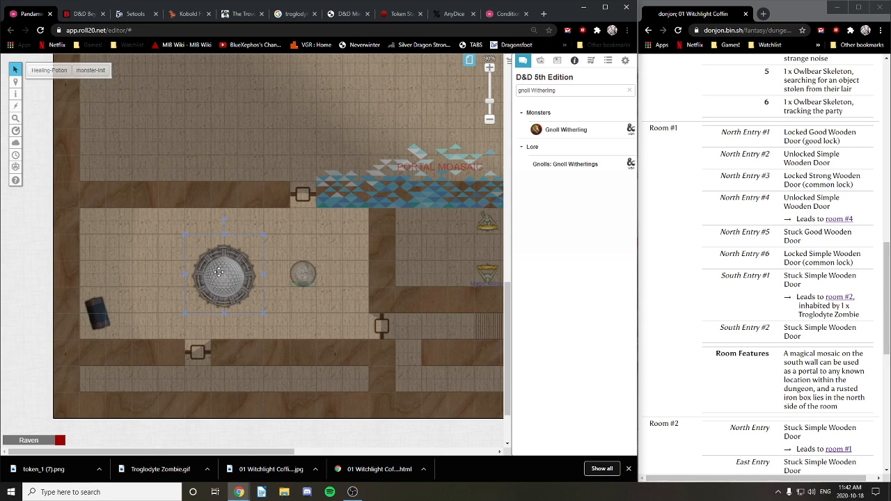
pyautogui.doubleClick(223, 271)
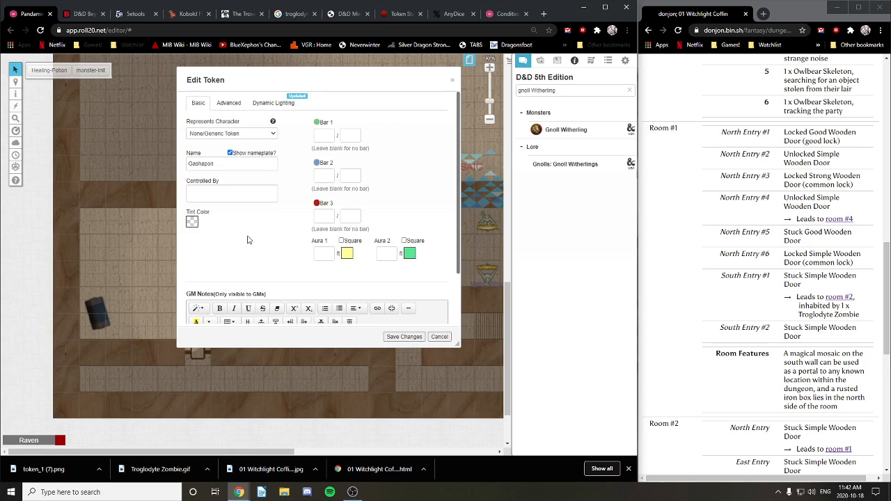
pyautogui.scroll(-1, 247, 239)
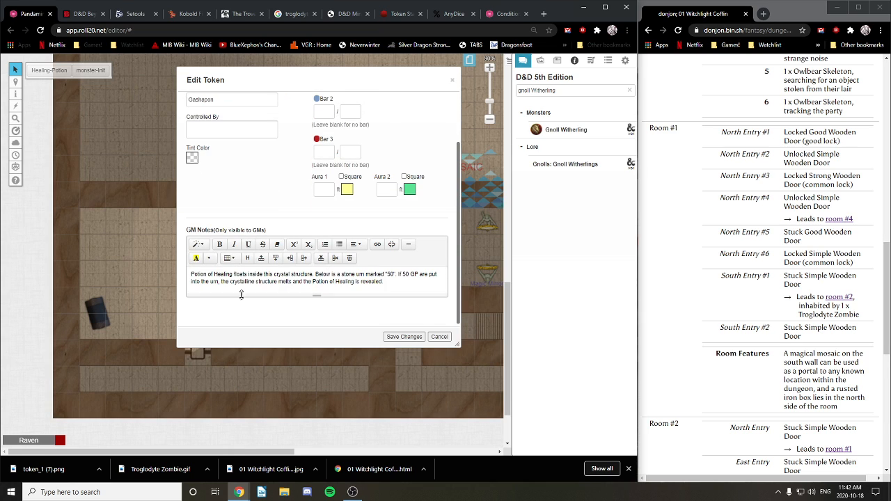
pyautogui.click(401, 285)
pyautogui.press('Return')
pyautogui.press('Return')
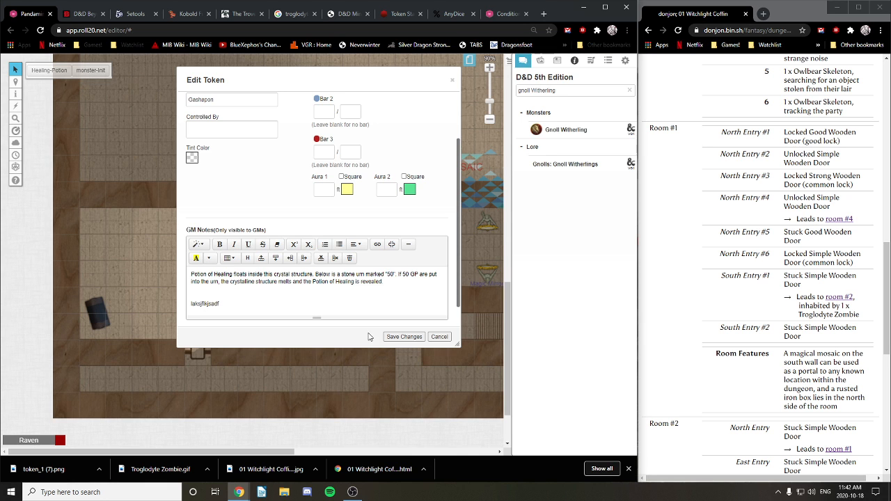
pyautogui.click(400, 337)
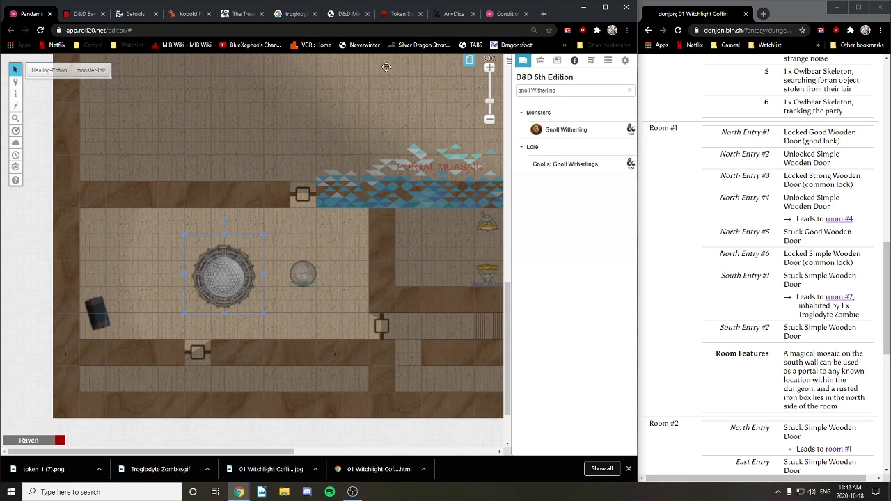
pyautogui.click(468, 62)
pyautogui.click(215, 79)
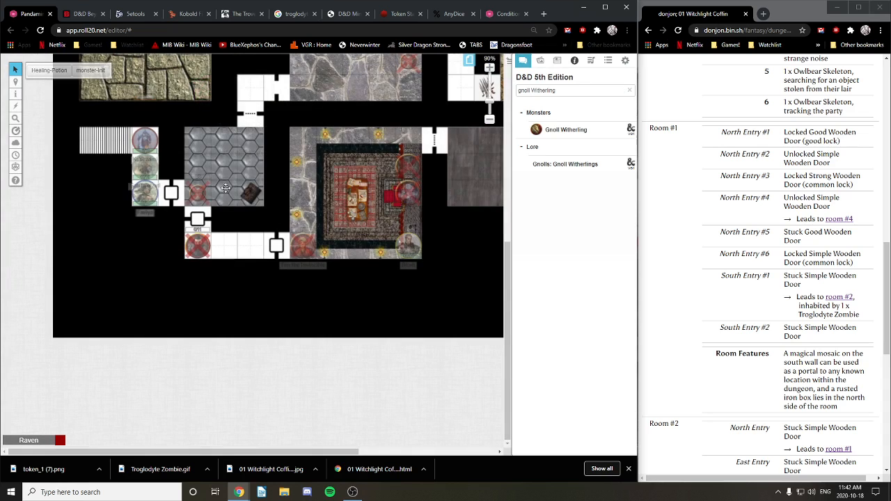
# Step: Check the original Gashapon token's GM notes, restore the tokens layer, then go to the 5etools tab
pyautogui.moveTo(305, 146); pyautogui.dragTo(294, 269)
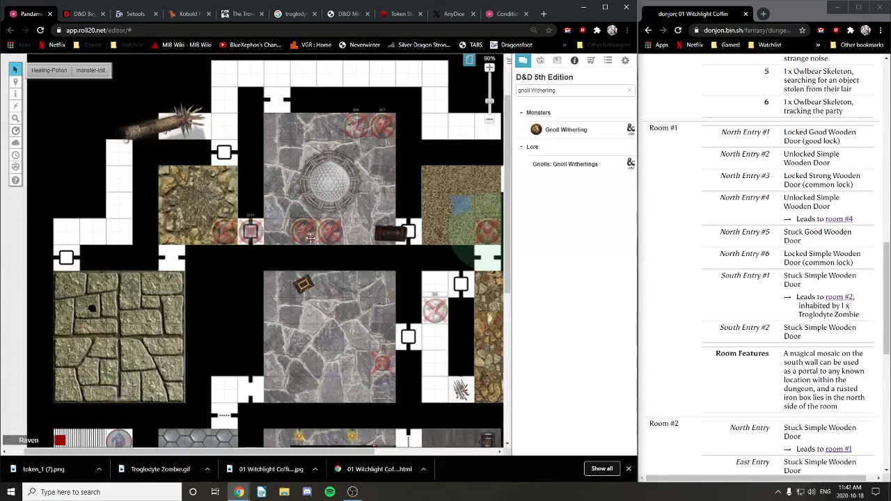
pyautogui.doubleClick(332, 183)
pyautogui.scroll(-1, 280, 258)
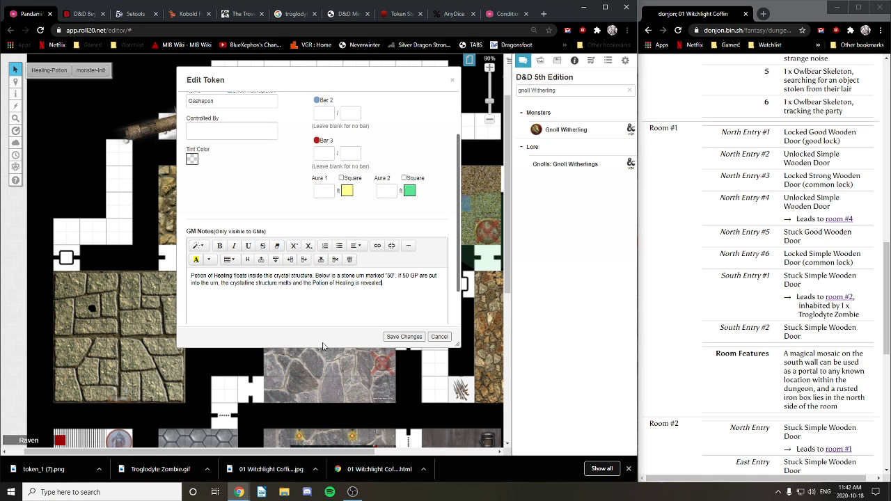
pyautogui.click(404, 336)
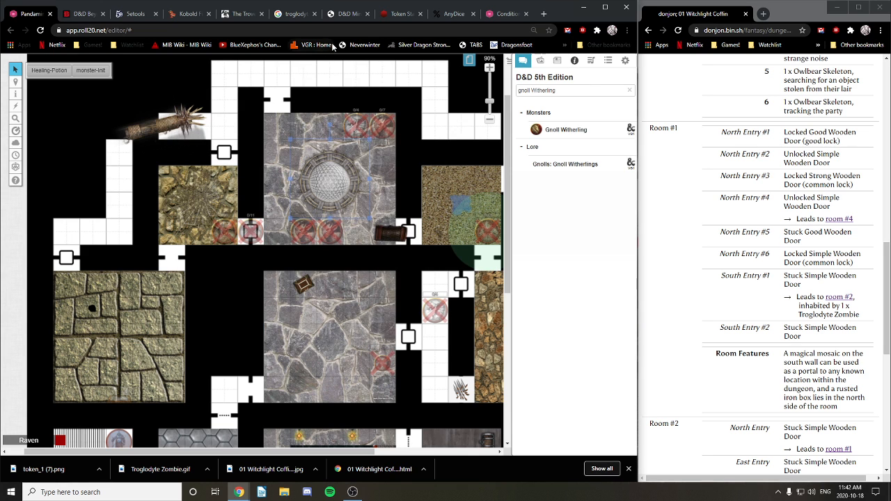
pyautogui.click(49, 91)
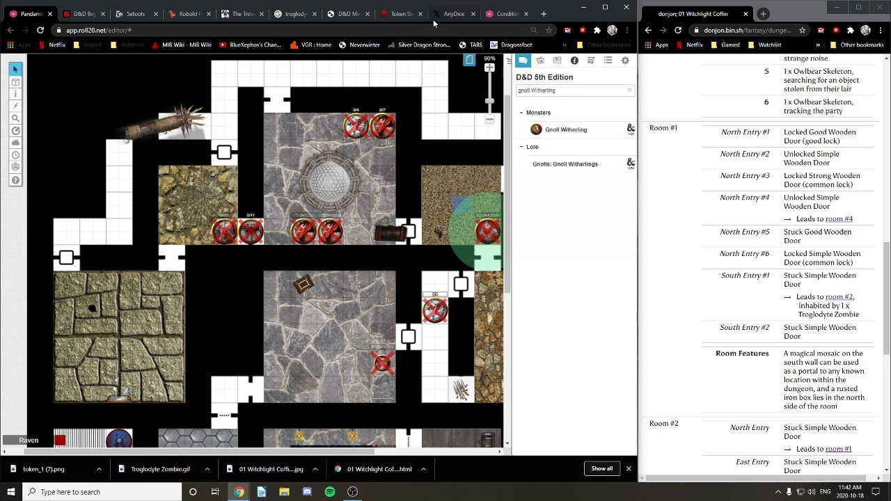
pyautogui.click(87, 15)
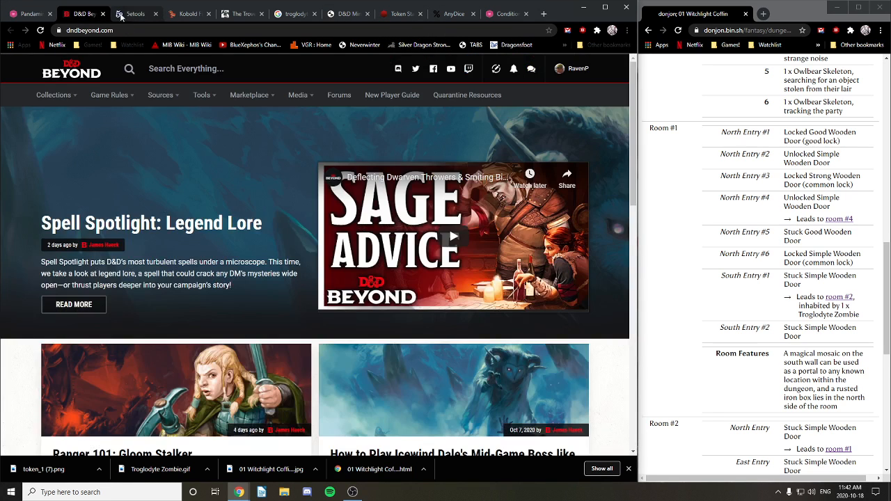
pyautogui.click(128, 17)
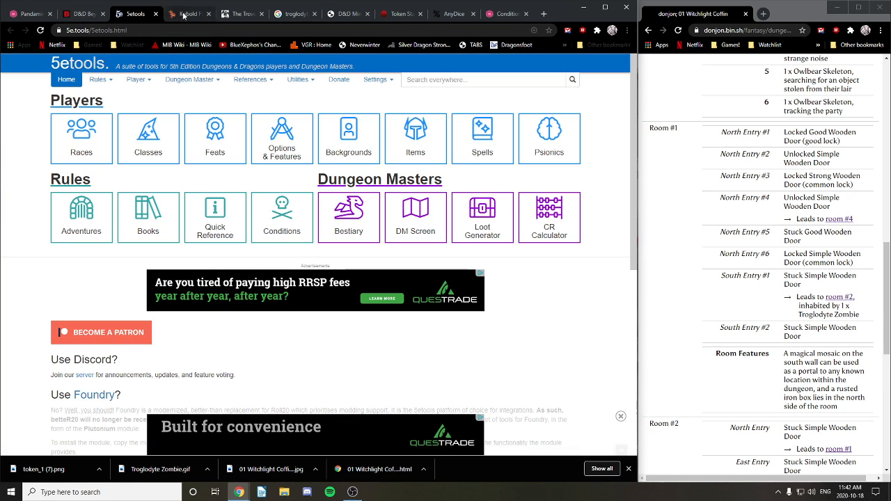
# Step: Back in Roll20, reopen 01 Witchlight Coffin and move the background-layer grate into the bottom room
pyautogui.click(31, 14)
pyautogui.click(470, 62)
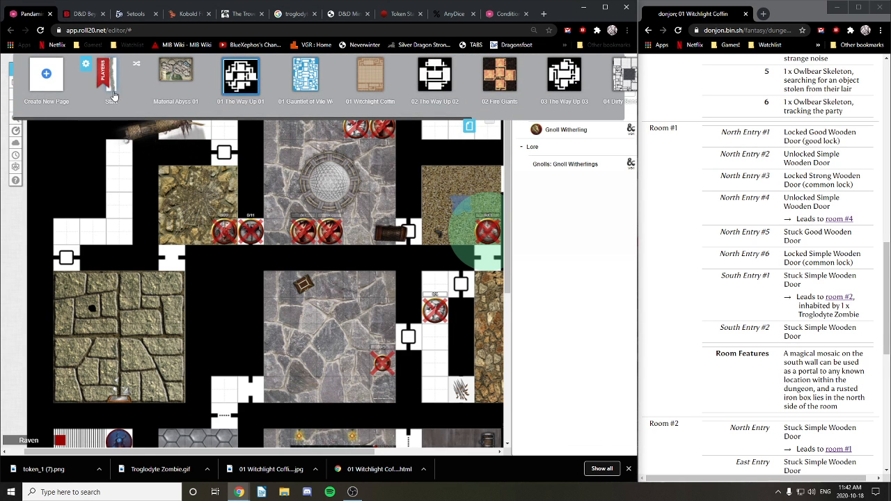
pyautogui.click(370, 75)
pyautogui.moveTo(308, 400); pyautogui.dragTo(281, 63)
pyautogui.moveTo(254, 418); pyautogui.dragTo(299, 225)
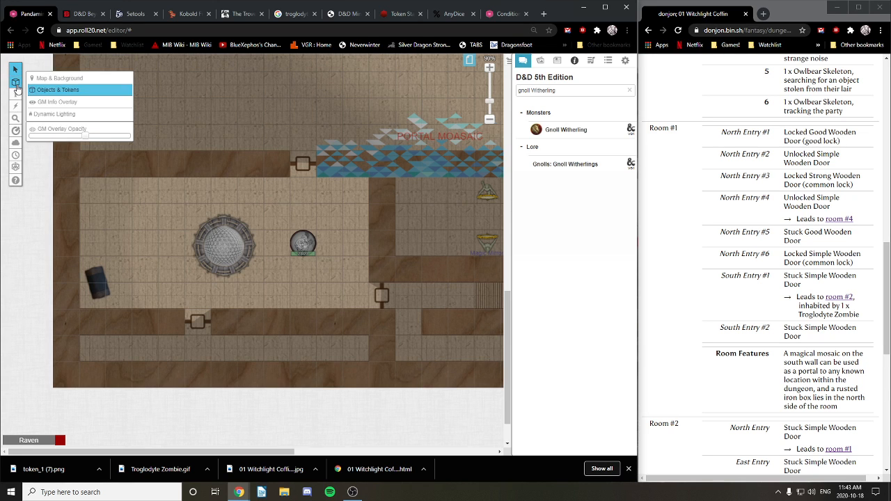
pyautogui.click(52, 78)
pyautogui.moveTo(228, 248); pyautogui.dragTo(246, 278)
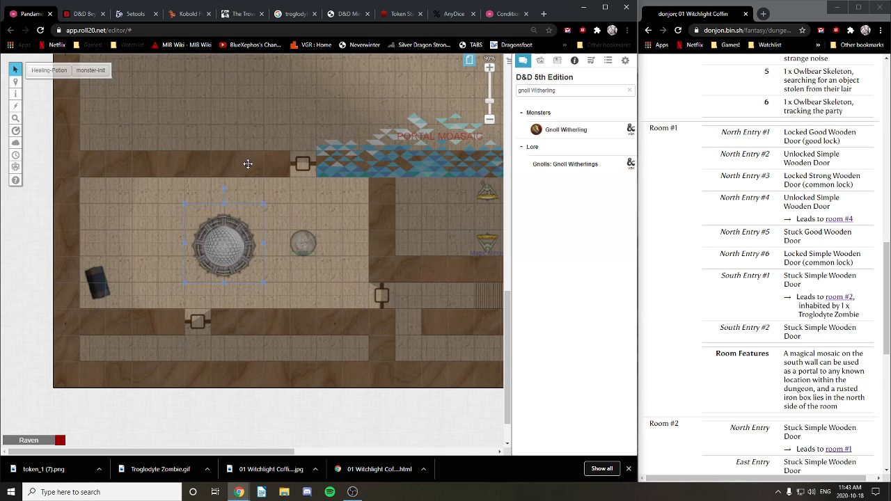
# Step: Glance at the grate token's settings, then switch to the Objects & Tokens layer
pyautogui.doubleClick(237, 254)
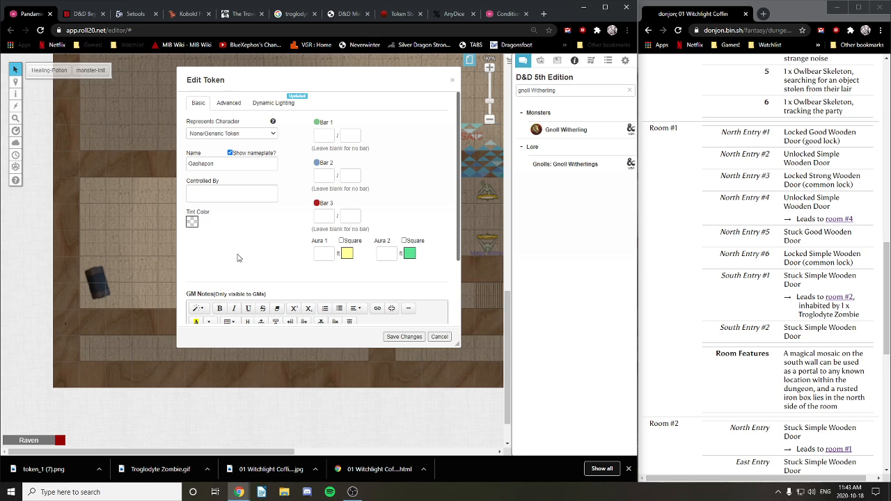
pyautogui.click(451, 80)
pyautogui.click(41, 89)
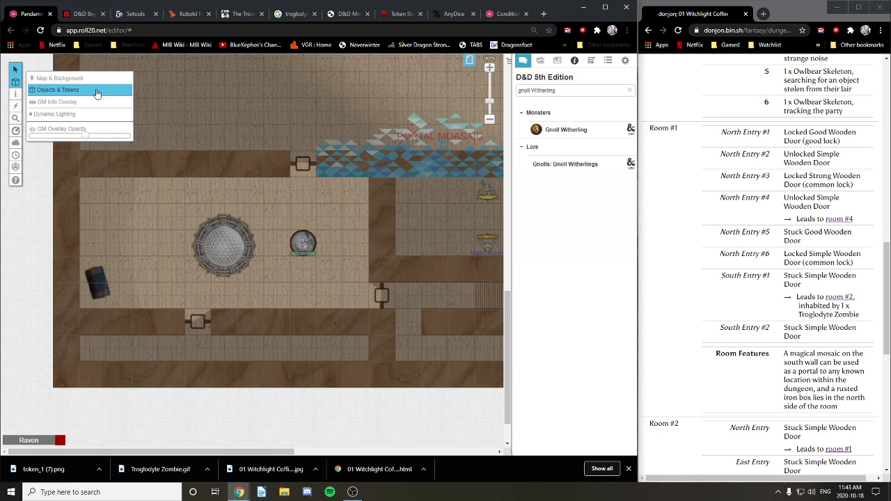
pyautogui.click(311, 247)
# Step: Make the Troglodyte Zombie token's Aura 1 visible to all players
pyautogui.doubleClick(311, 247)
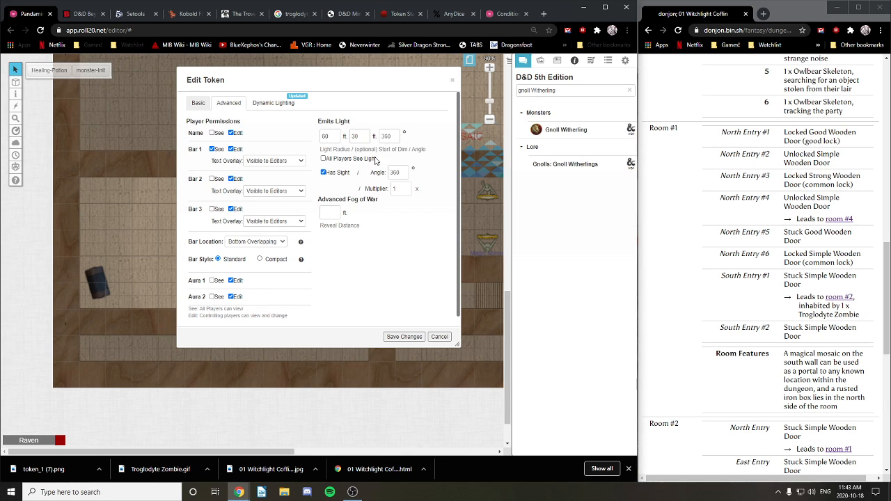
pyautogui.scroll(-1, 246, 288)
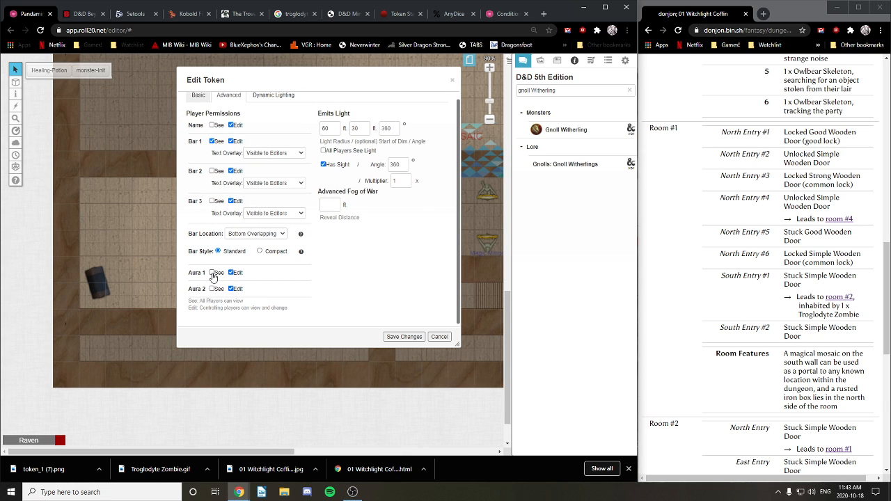
pyautogui.click(212, 273)
pyautogui.scroll(1, 350, 256)
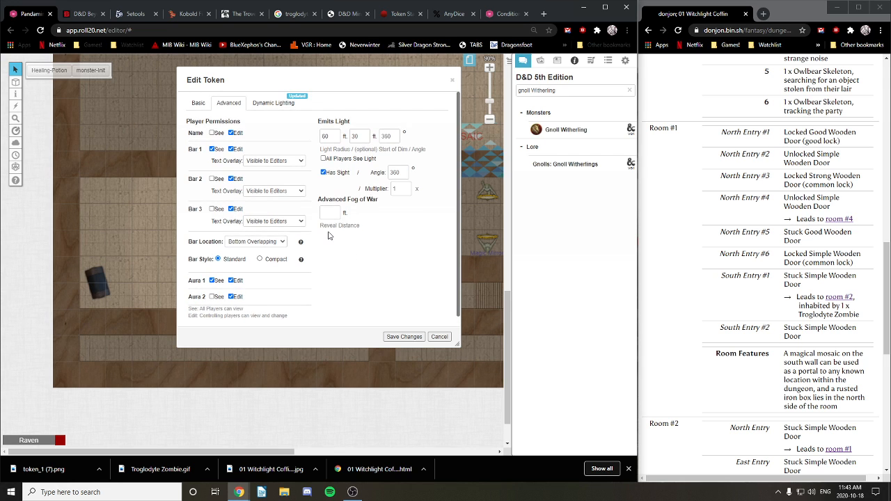
pyautogui.scroll(-1, 329, 235)
pyautogui.click(200, 96)
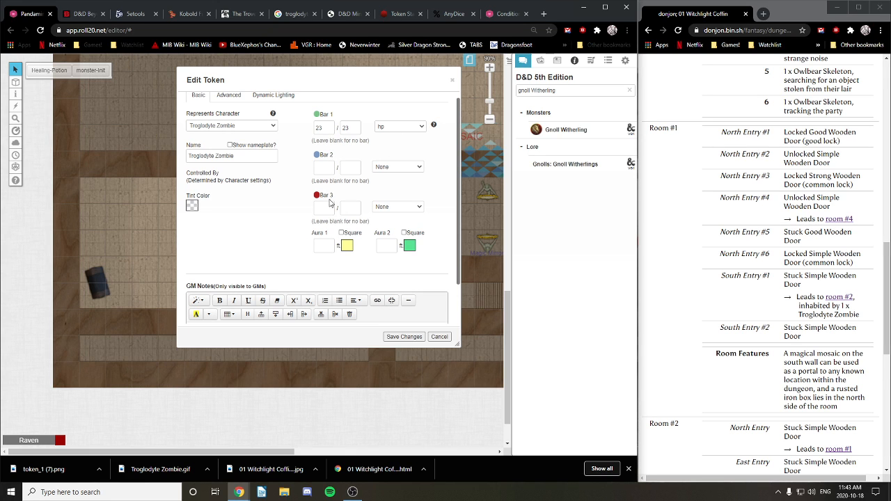
# Step: Give the zombie's Aura 1 a dark green colour and radius 5, and save
pyautogui.click(346, 246)
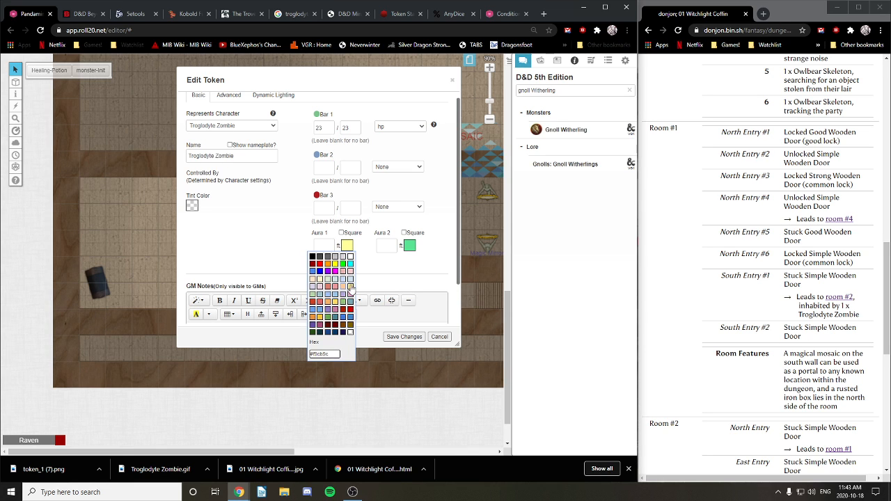
pyautogui.click(313, 333)
pyautogui.click(323, 245)
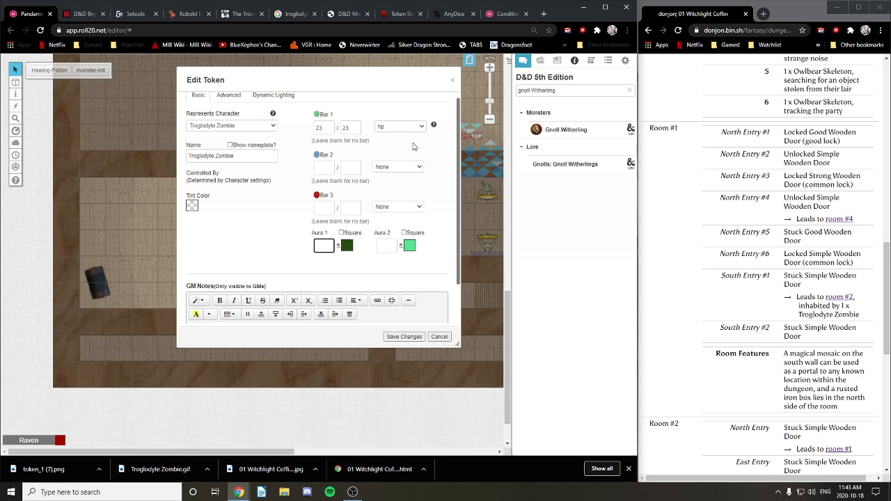
pyautogui.write('5')
pyautogui.click(408, 337)
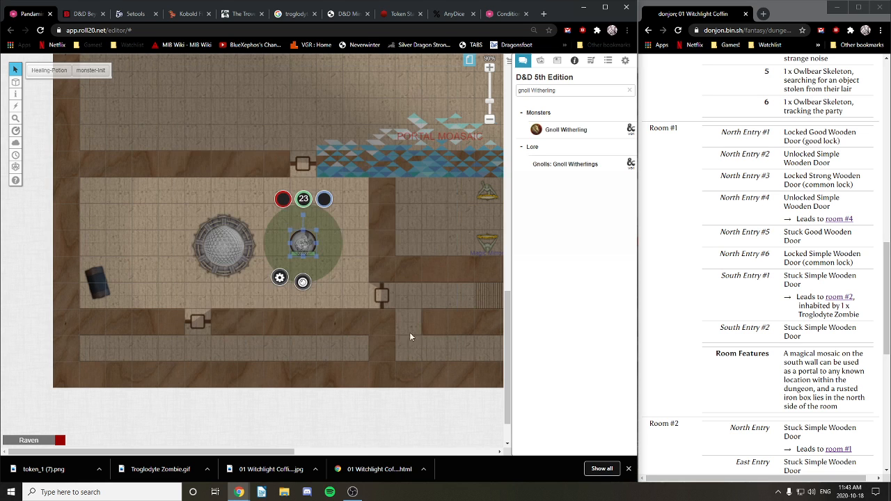
pyautogui.click(363, 237)
# Step: Reposition the zombie token and enlarge it to about twice its size
pyautogui.scroll(4, 363, 237)
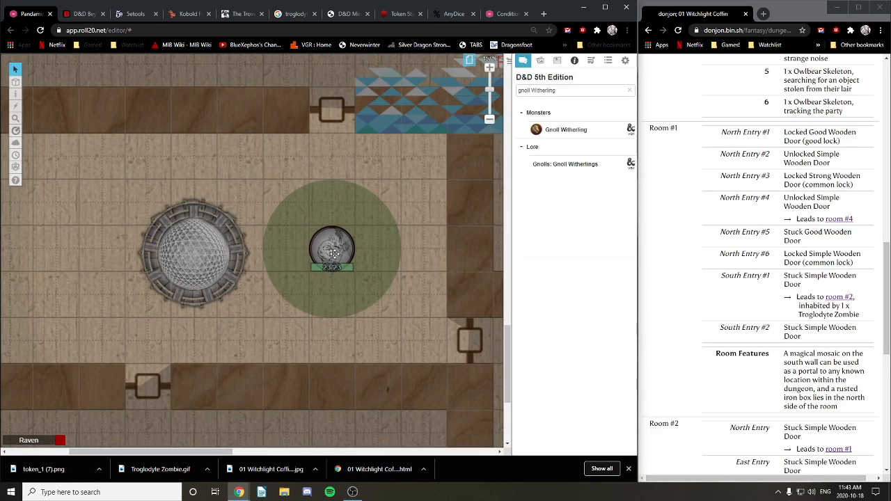
pyautogui.moveTo(334, 254)
pyautogui.mouseDown()
pyautogui.moveTo(386, 201)
pyautogui.moveTo(338, 259)
pyautogui.mouseUp()
pyautogui.click(376, 247)
pyautogui.click(332, 244)
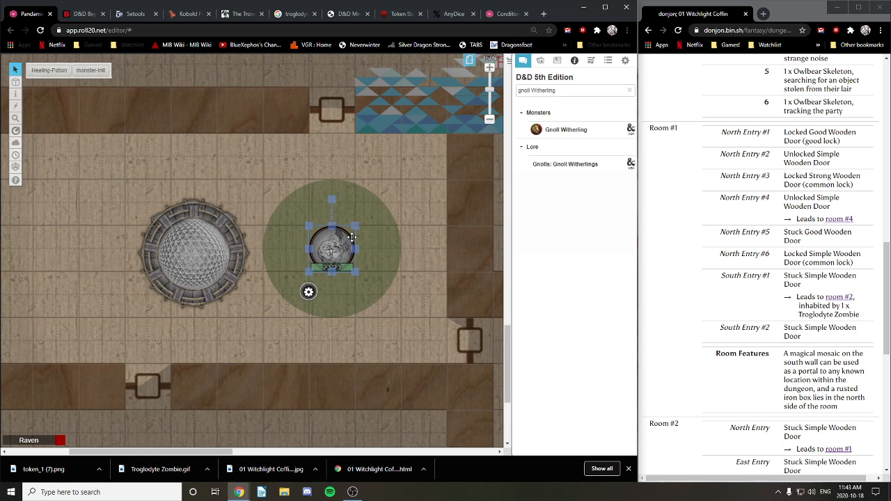
pyautogui.moveTo(356, 226); pyautogui.dragTo(374, 249)
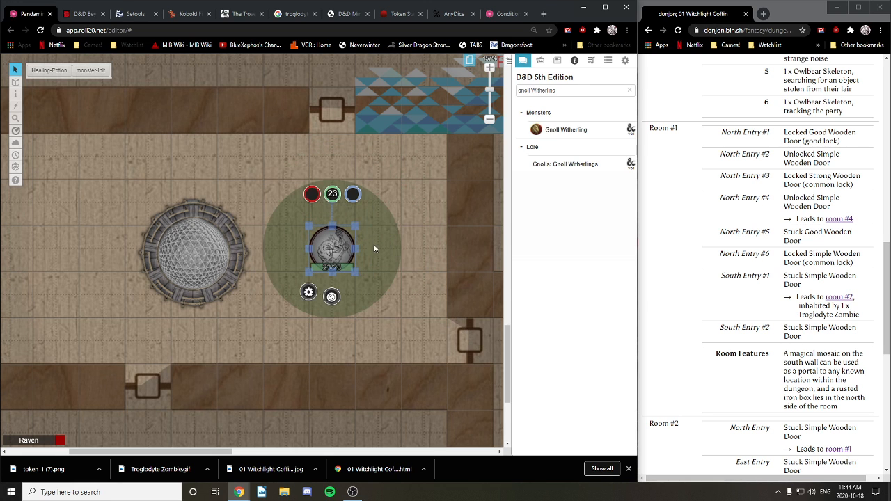
pyautogui.click(404, 243)
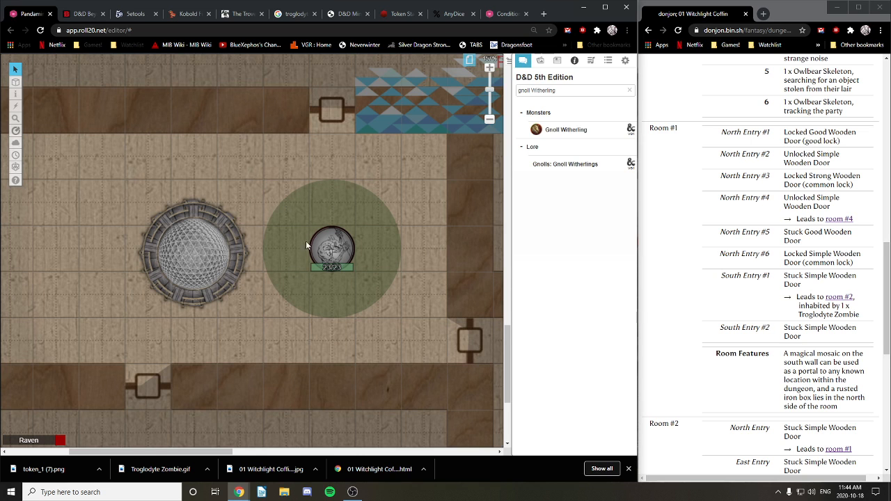
# Step: On the Map & Background layer, clear all Gashapon GM notes, including the Potion of Healing text
pyautogui.moveTo(15, 83)
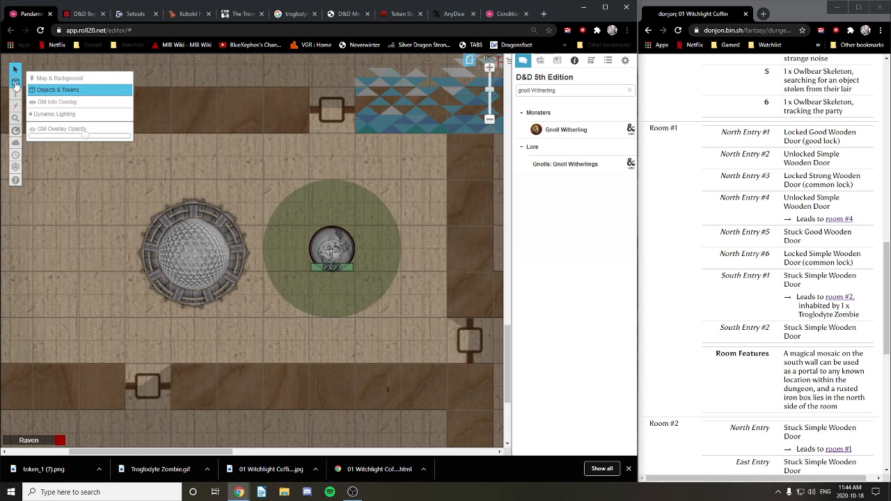
pyautogui.click(52, 80)
pyautogui.doubleClick(200, 243)
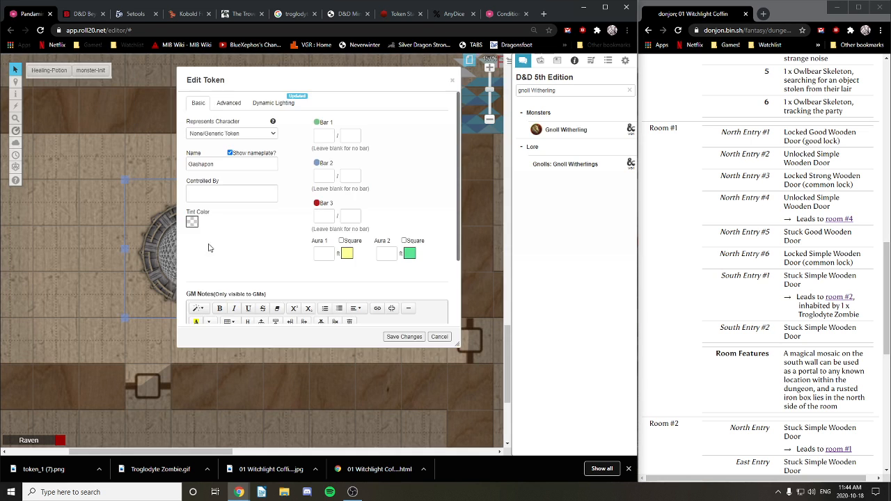
pyautogui.scroll(-2, 275, 183)
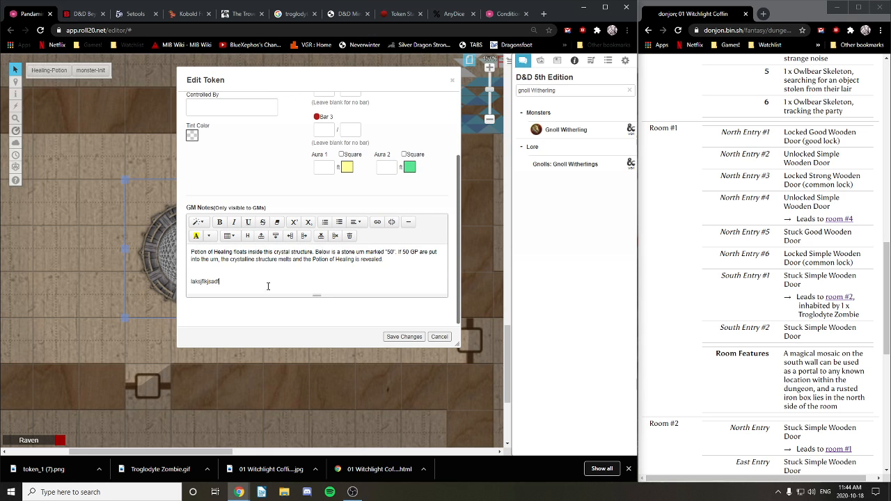
pyautogui.hotkey('ctrl', 'a')
pyautogui.press('BackSpace')
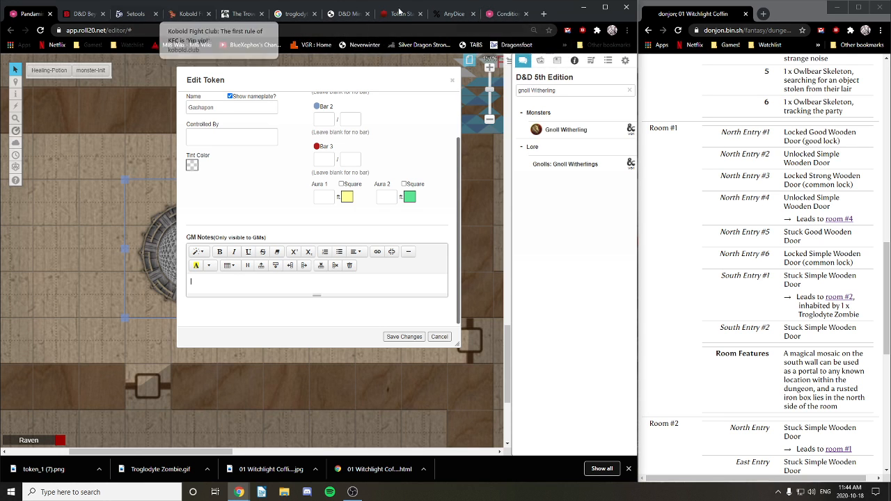
# Step: Search Google for 'random common magical item' and open donjon's d20 Random Magic Items page
pyautogui.click(544, 14)
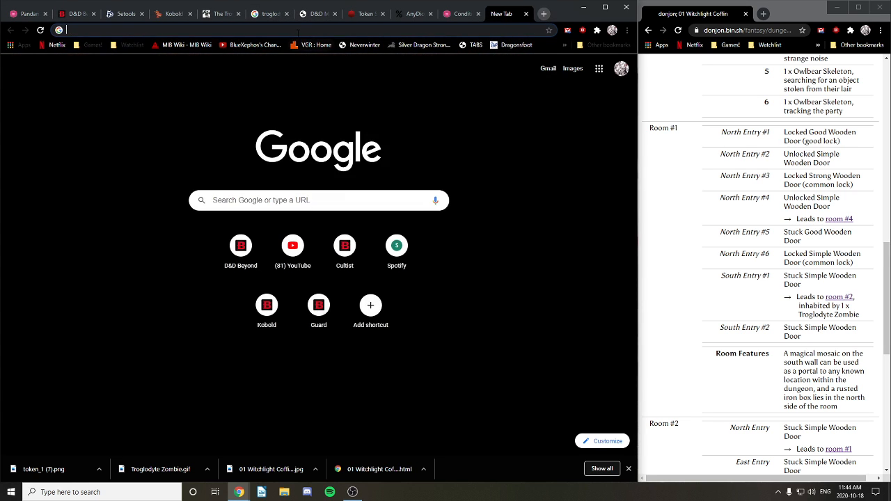
pyautogui.write('rando')
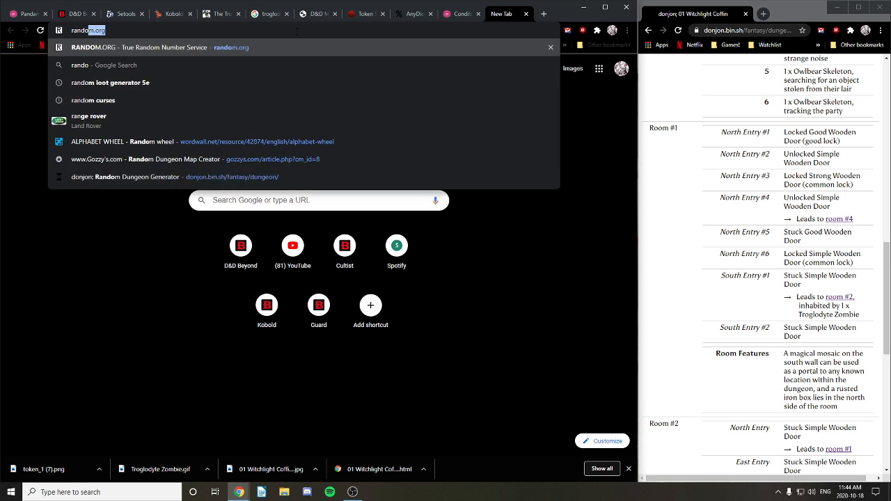
pyautogui.write('m common magical item')
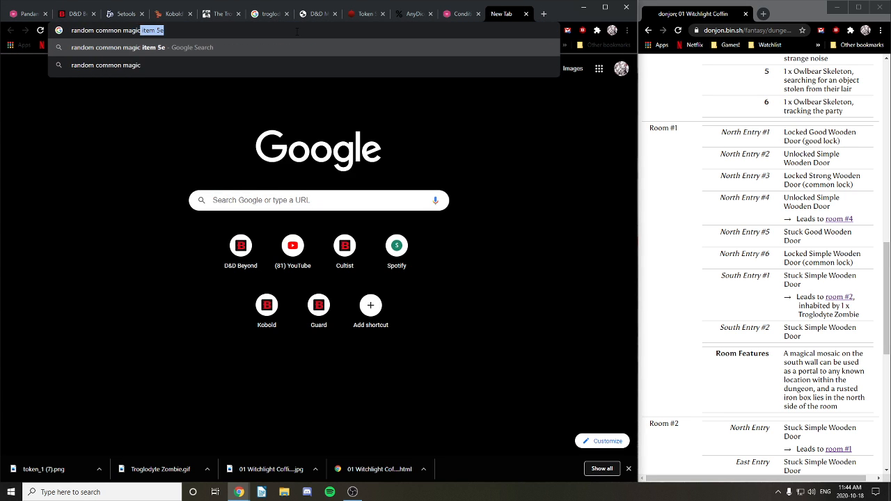
pyautogui.press('Return')
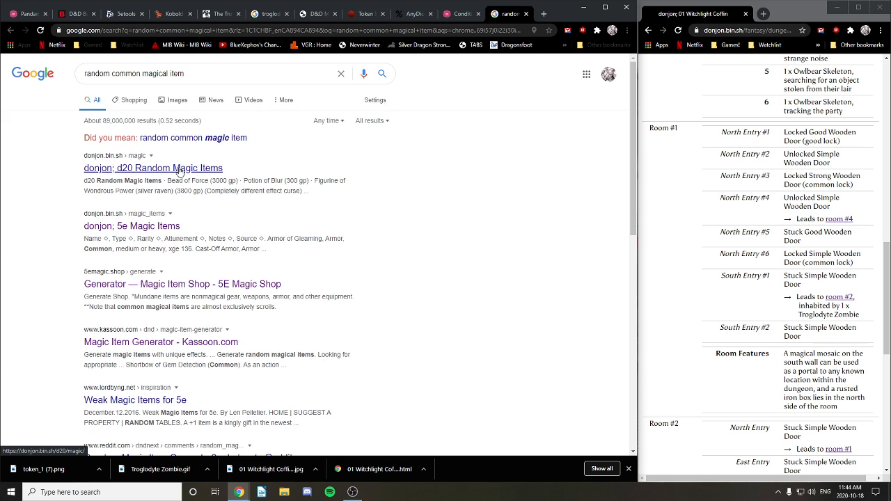
pyautogui.click(179, 170)
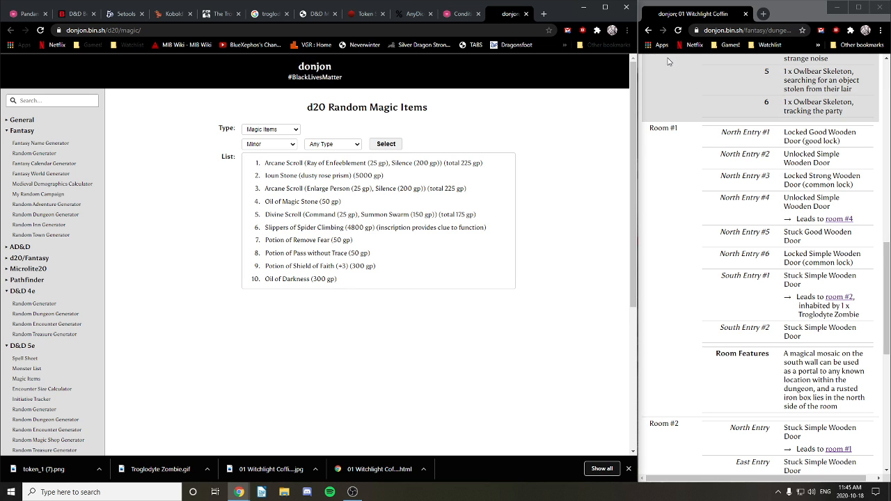
# Step: After reviewing the ten generated minor items, open a new browser tab beside donjon
pyautogui.click(544, 14)
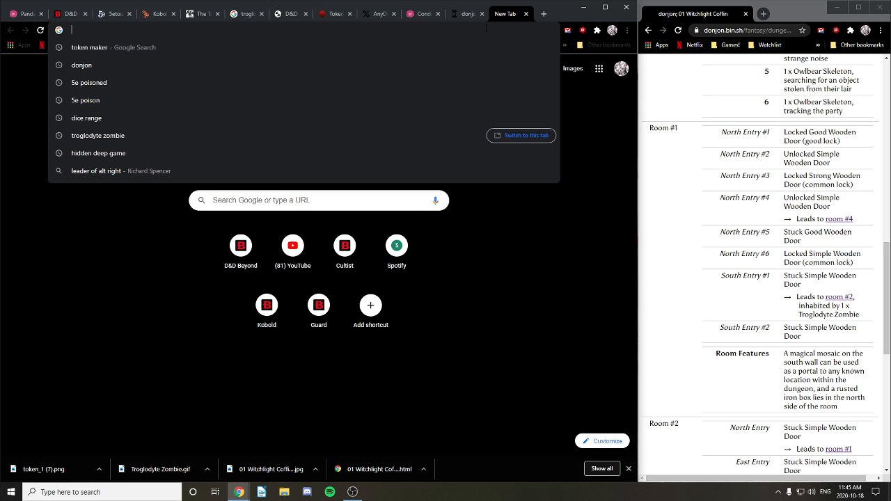
# Step: Search for '5e enlarge spell' and open the Enlarge/Reduce page on D&D Spells List
pyautogui.write('5')
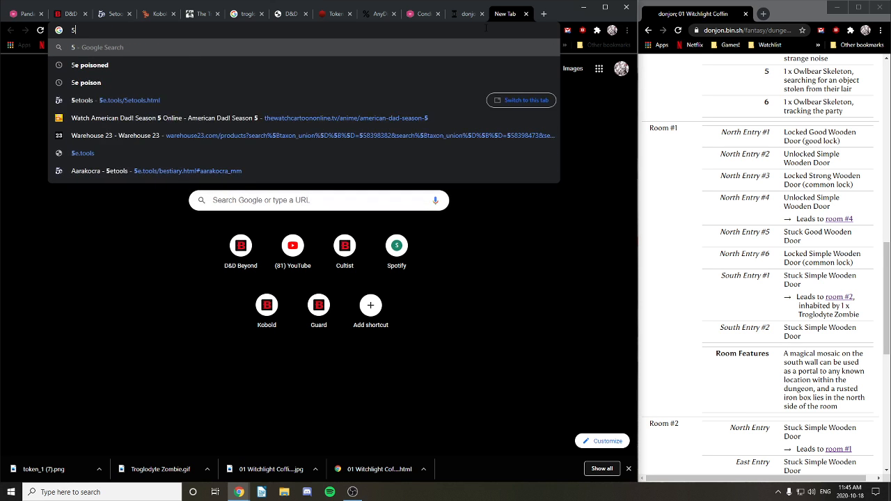
pyautogui.write('e enlarge ')
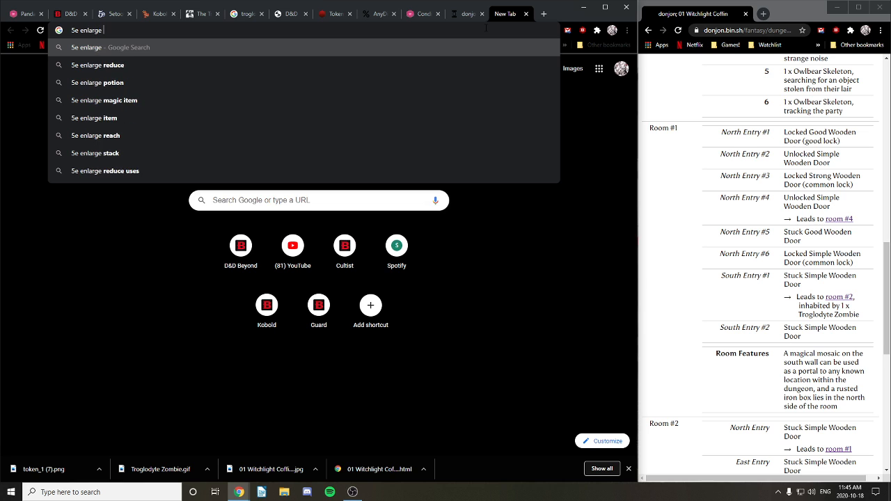
pyautogui.write('s')
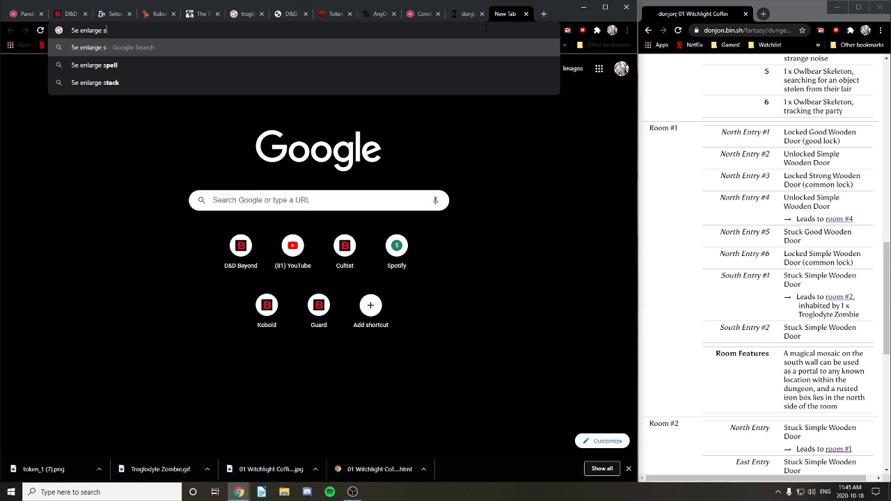
pyautogui.write('pell')
pyautogui.press('Return')
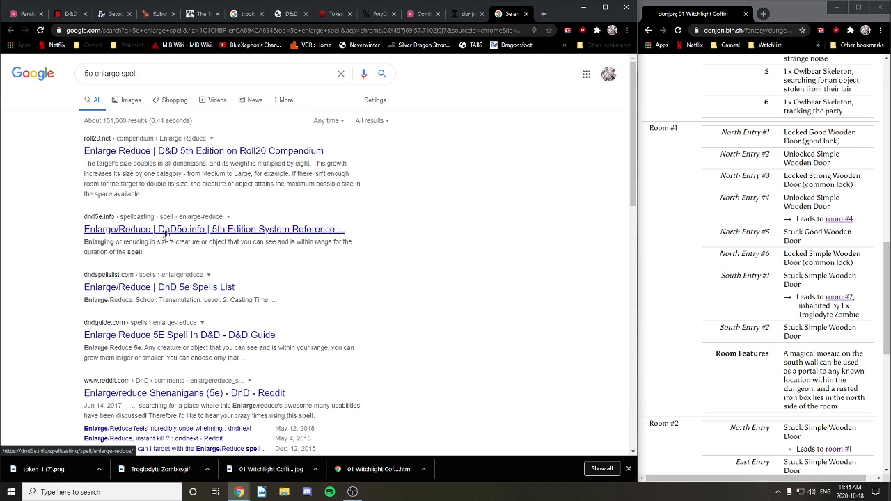
pyautogui.click(165, 291)
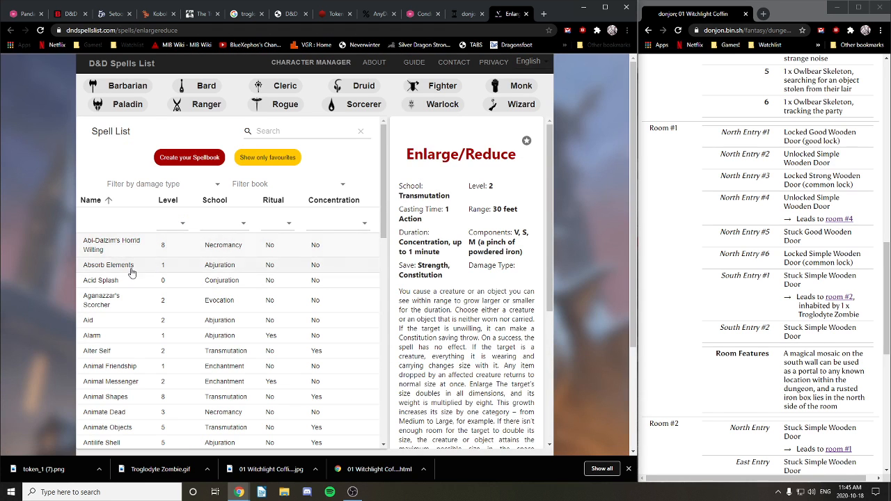
# Step: Read through the Enlarge/Reduce description: 30-foot range, 1-minute concentration, Strength or Constitution save
pyautogui.scroll(-2, 454, 241)
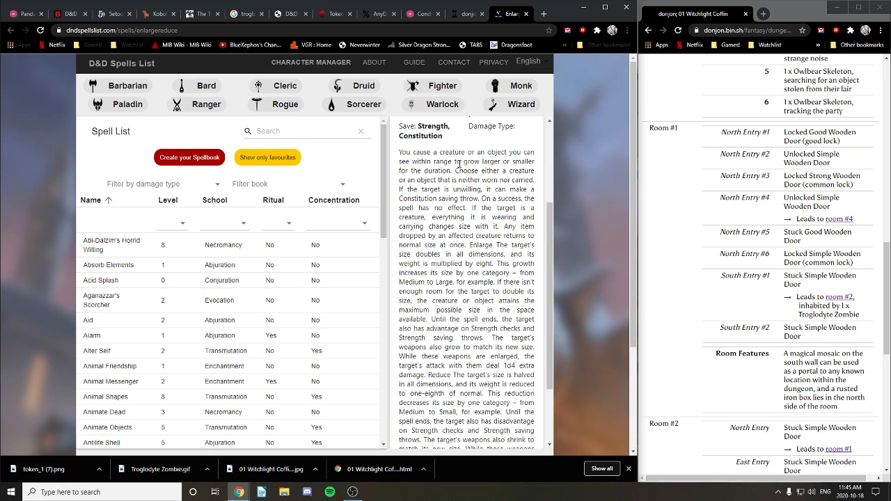
pyautogui.scroll(2, 459, 163)
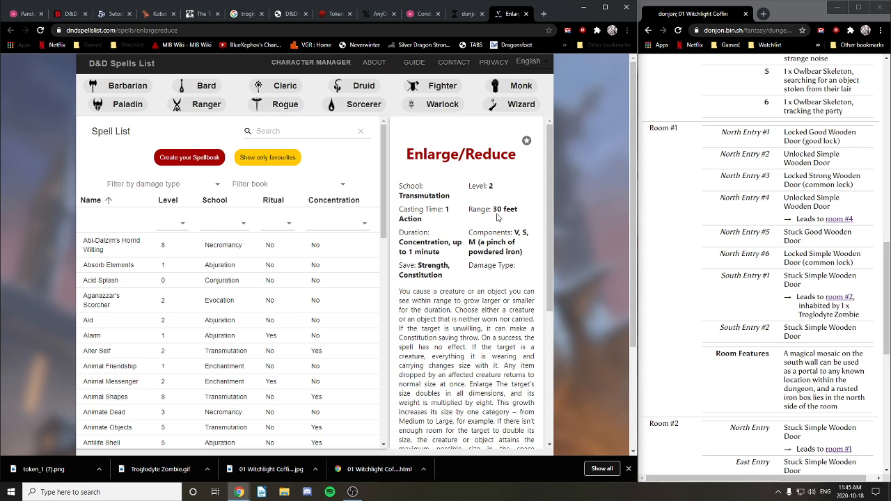
pyautogui.scroll(-2, 487, 250)
pyautogui.scroll(-4, 478, 256)
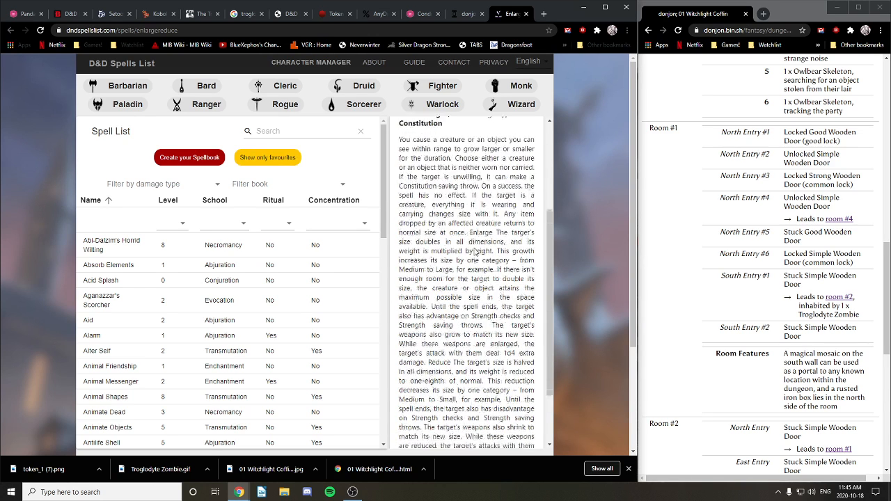
pyautogui.scroll(10, 471, 233)
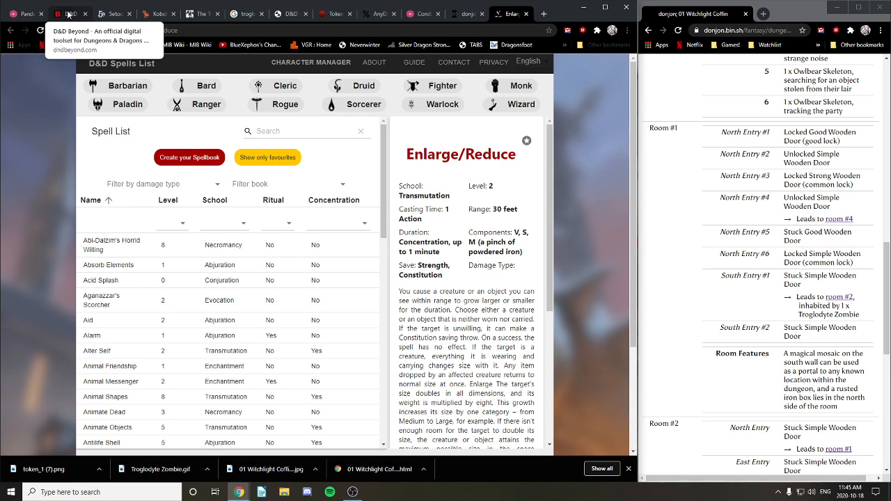
# Step: Back in Roll20, write 'Mushroom of Enlarge:' in the Gashapon token's GM Notes
pyautogui.click(25, 15)
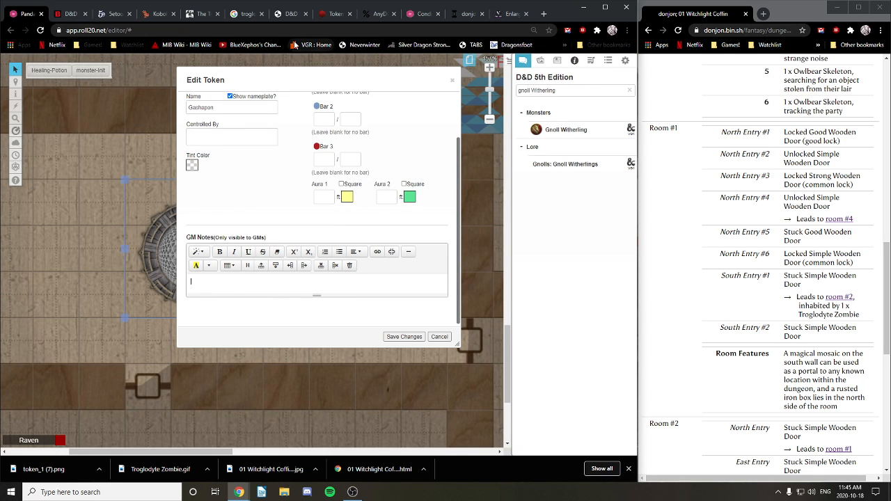
pyautogui.write('Mushroom of Enlarge')
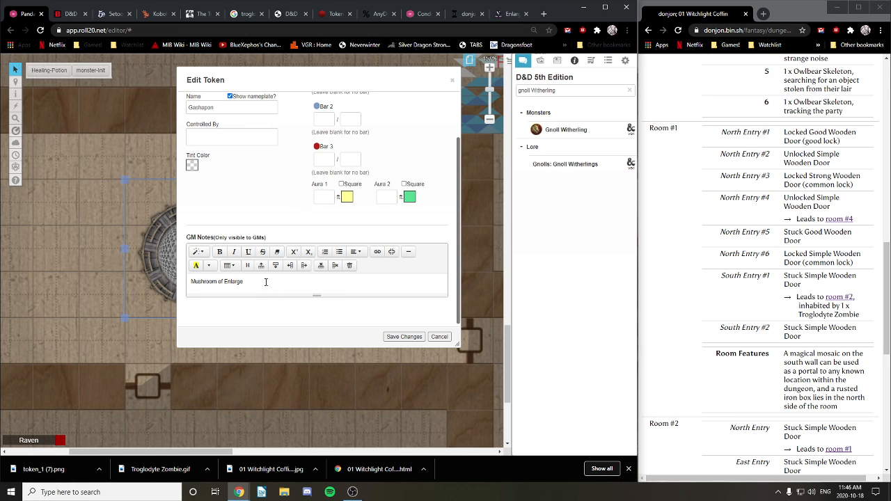
pyautogui.press('BackSpace')
pyautogui.press('BackSpace')
pyautogui.write('ge:')
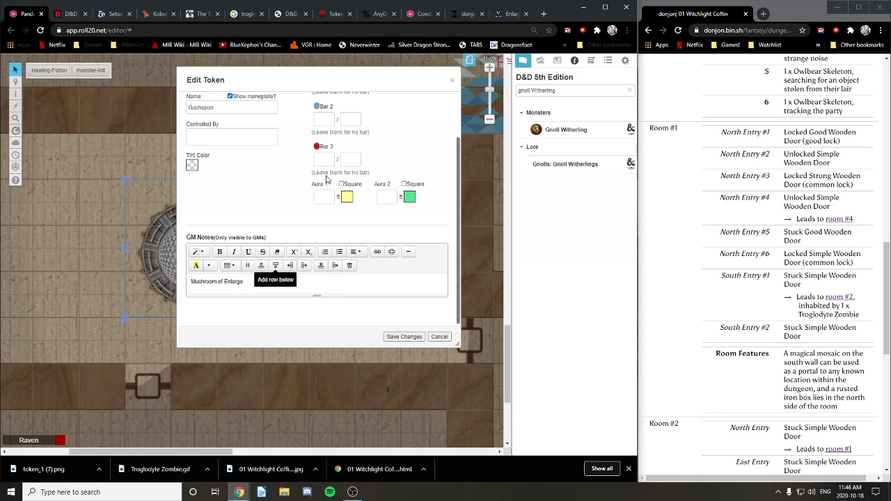
# Step: Glance over the 5etools reference page, then return to the Roll20 token settings
pyautogui.click(111, 13)
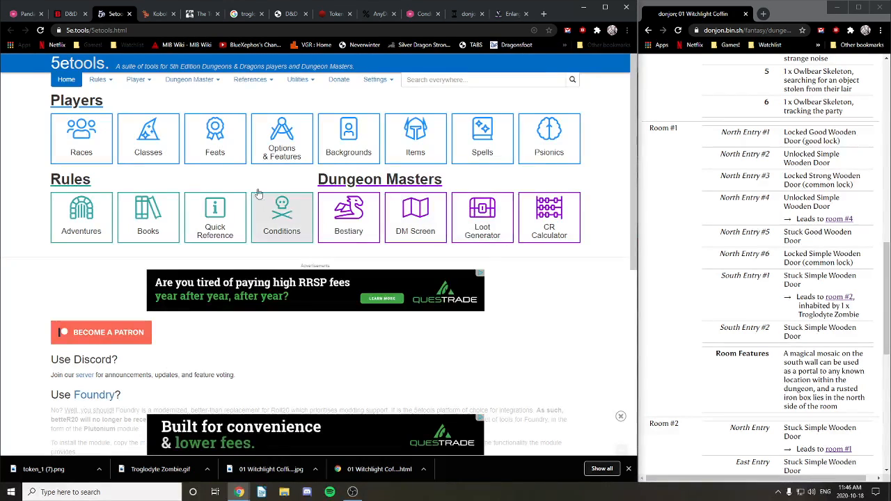
pyautogui.scroll(-5, 497, 258)
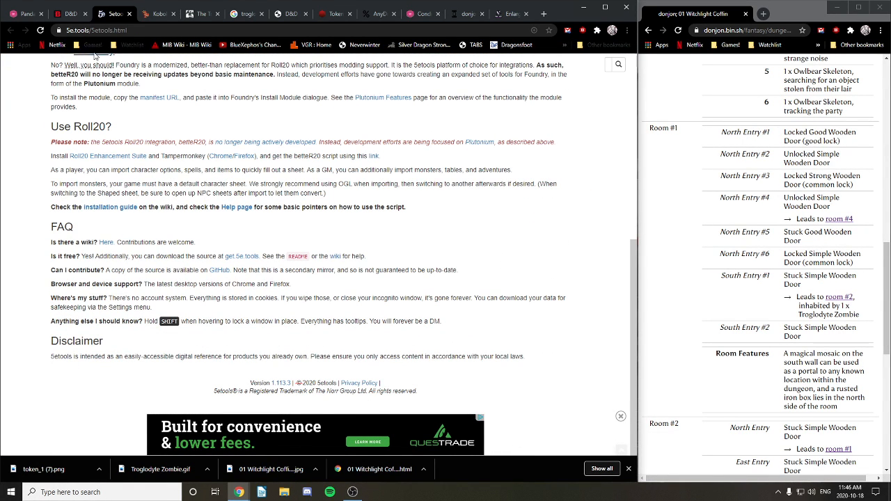
pyautogui.click(28, 14)
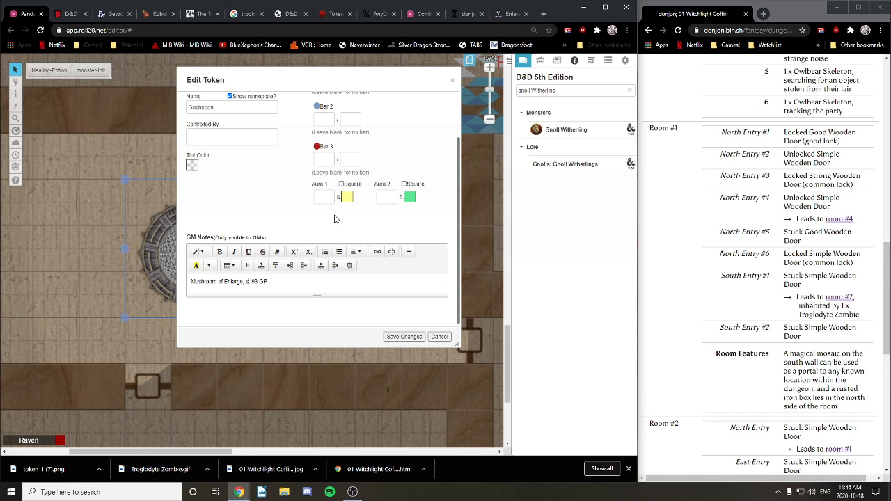
# Step: In the token's GM Notes, replace 'says' with 'has "Eat me to grow!" tag on it'
pyautogui.write('ays')
pyautogui.press('BackSpace')
pyautogui.press('BackSpace')
pyautogui.press('BackSpace')
pyautogui.press('BackSpace')
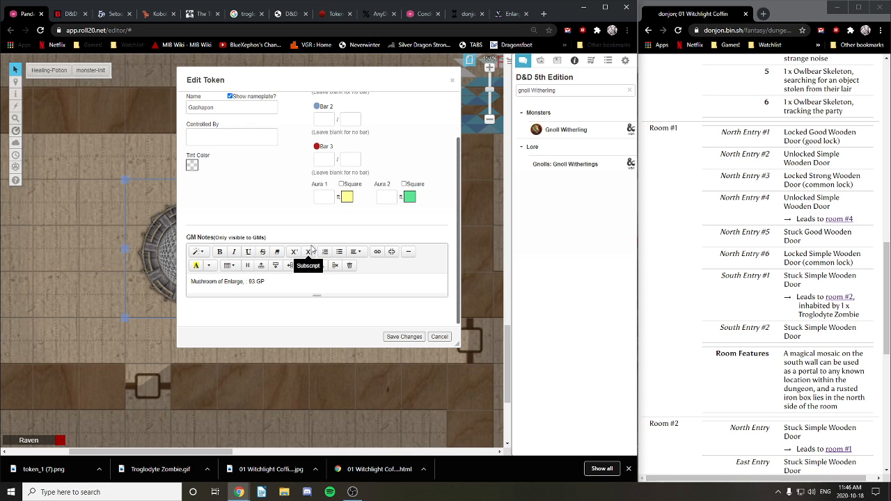
pyautogui.write('has')
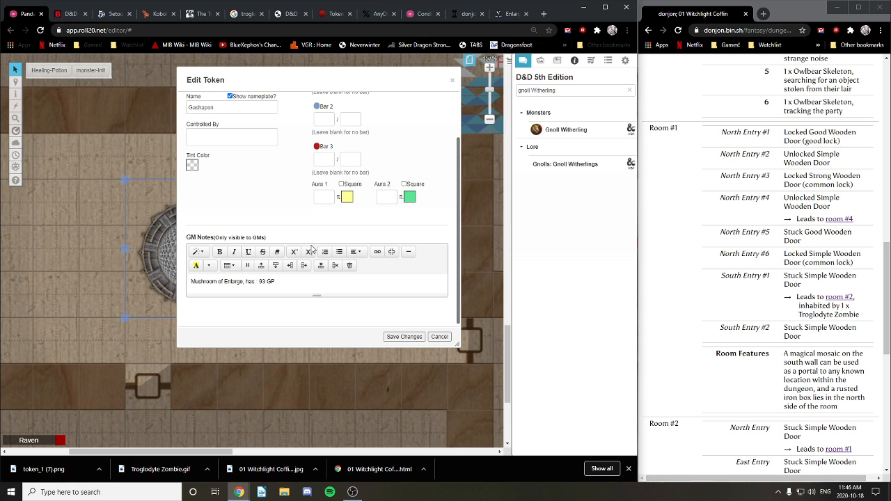
pyautogui.write(' "Eat me to grow!" tag on i')
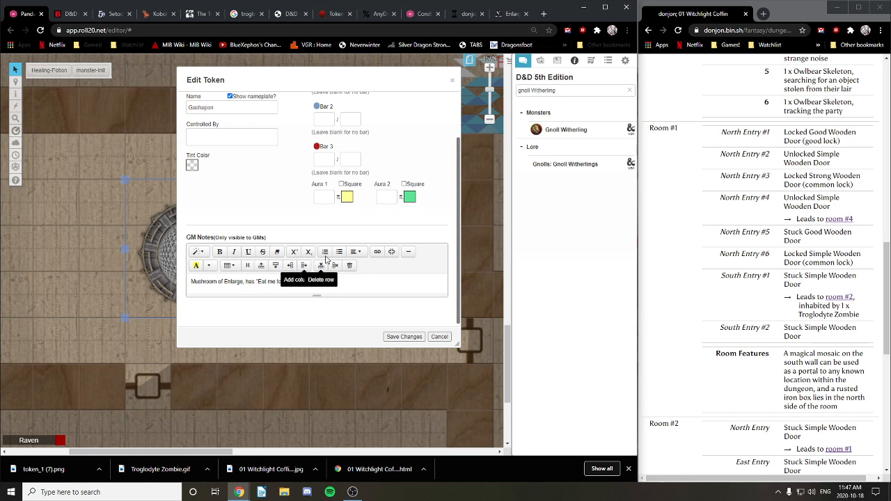
pyautogui.write('t. 93 GP')
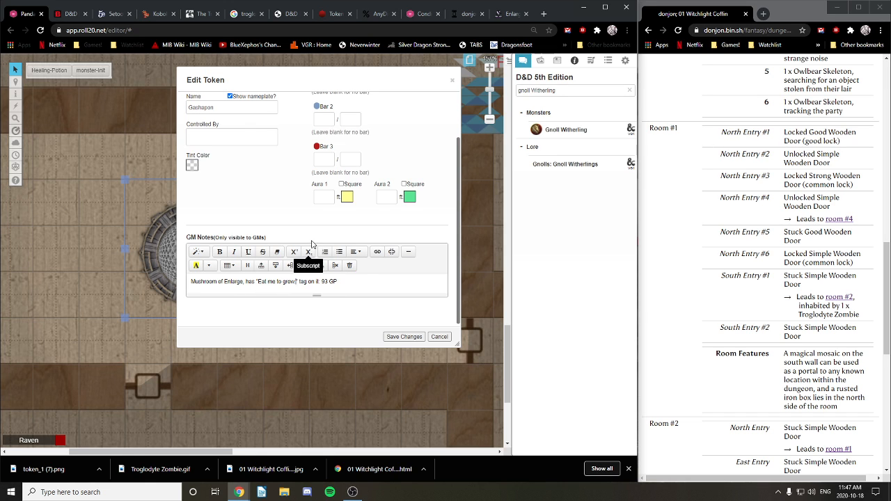
pyautogui.click(351, 281)
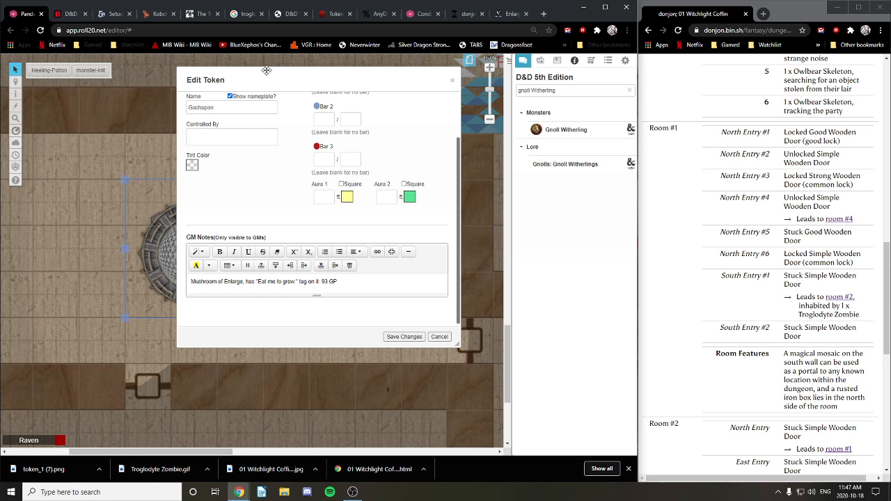
pyautogui.click(510, 14)
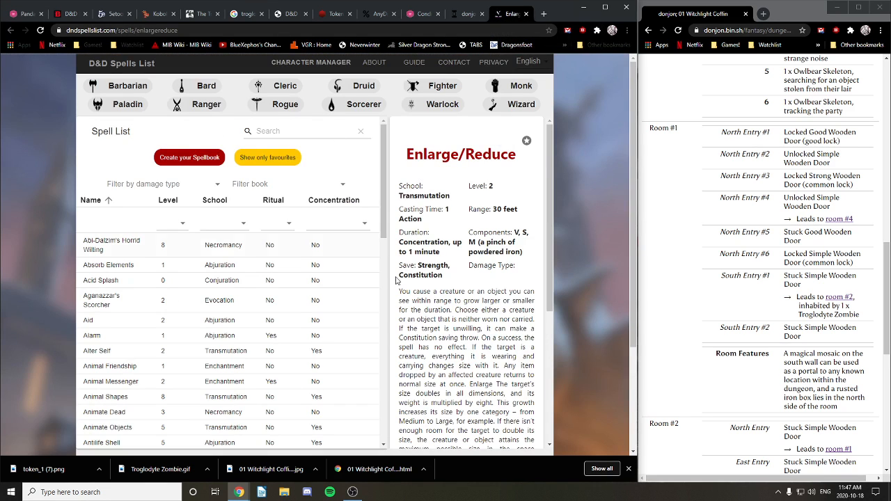
# Step: Highlight the Enlarge paragraph of the spell, through the 1d4 extra weapon damage sentence
pyautogui.scroll(-2, 455, 279)
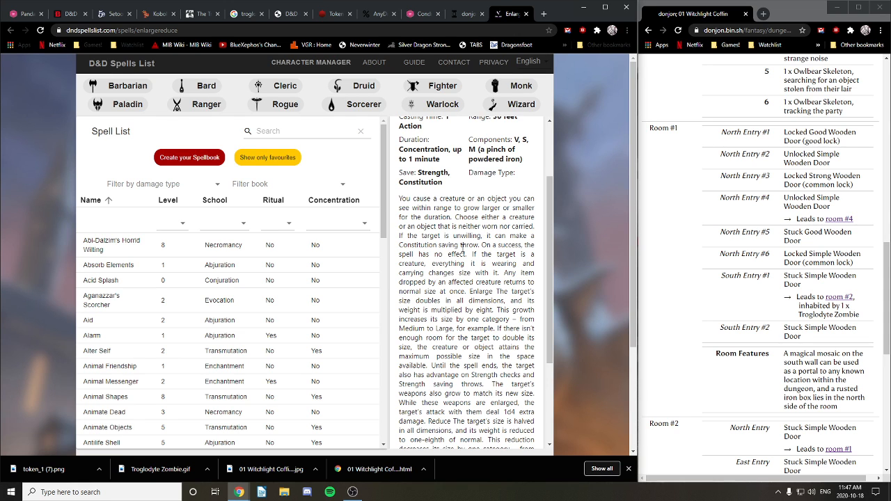
pyautogui.scroll(-3, 510, 253)
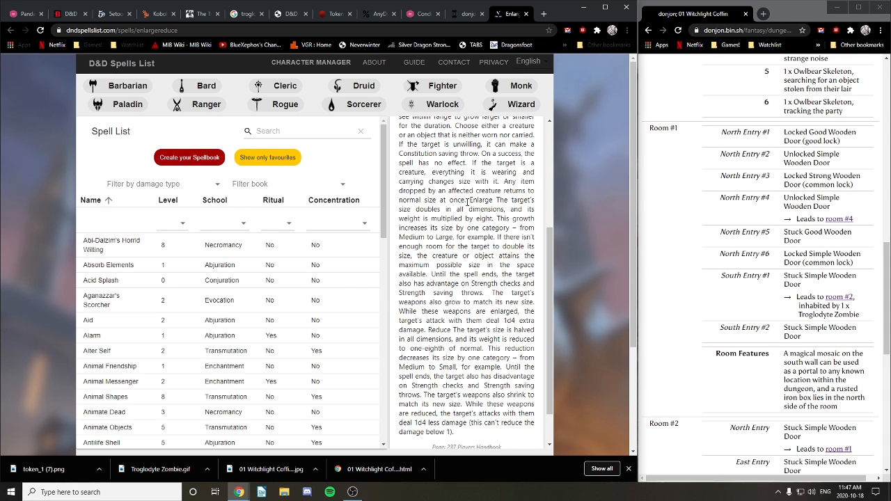
pyautogui.moveTo(469, 201); pyautogui.dragTo(503, 302)
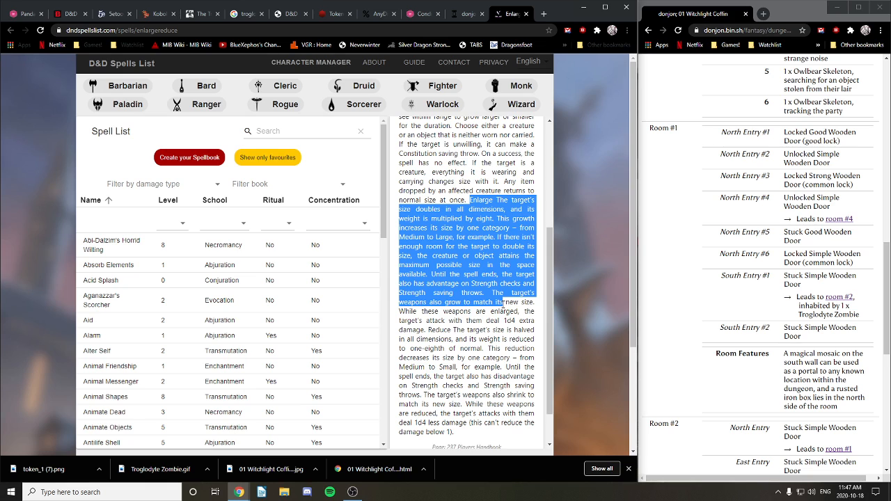
pyautogui.moveTo(503, 302); pyautogui.dragTo(501, 311)
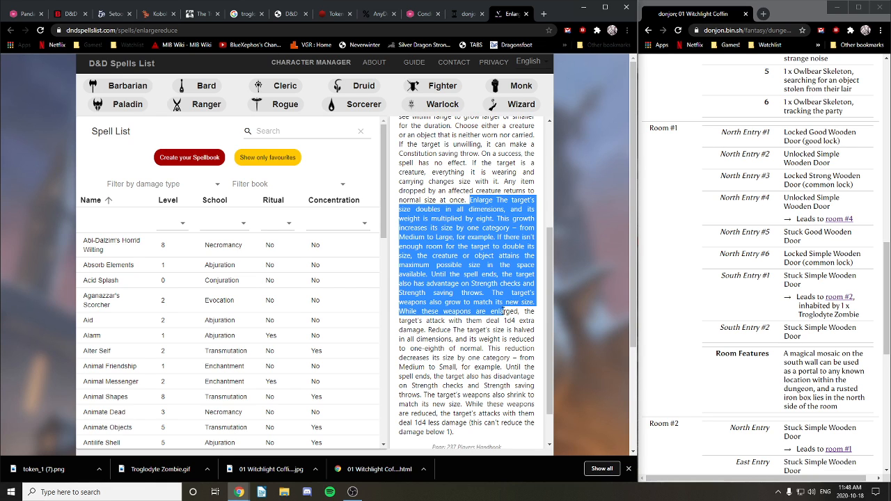
pyautogui.moveTo(500, 312)
pyautogui.mouseDown()
pyautogui.moveTo(496, 321)
pyautogui.moveTo(487, 295)
pyautogui.moveTo(492, 312)
pyautogui.mouseUp()
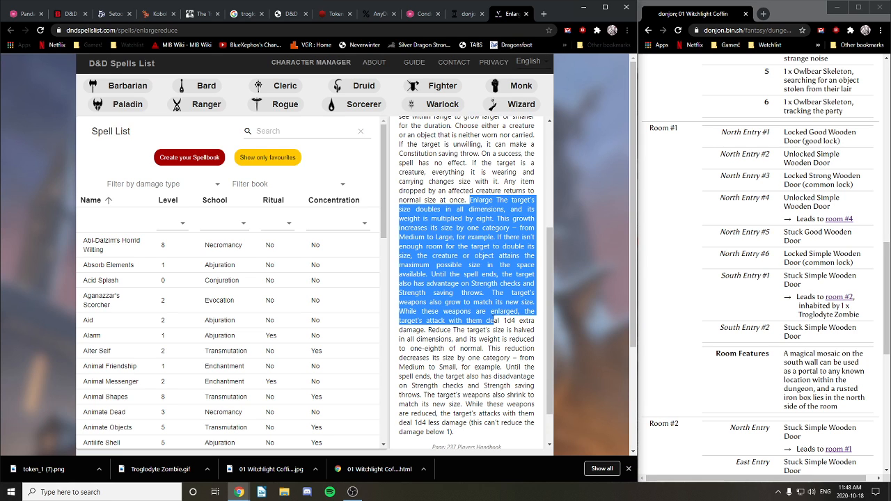
pyautogui.moveTo(495, 320); pyautogui.dragTo(429, 330)
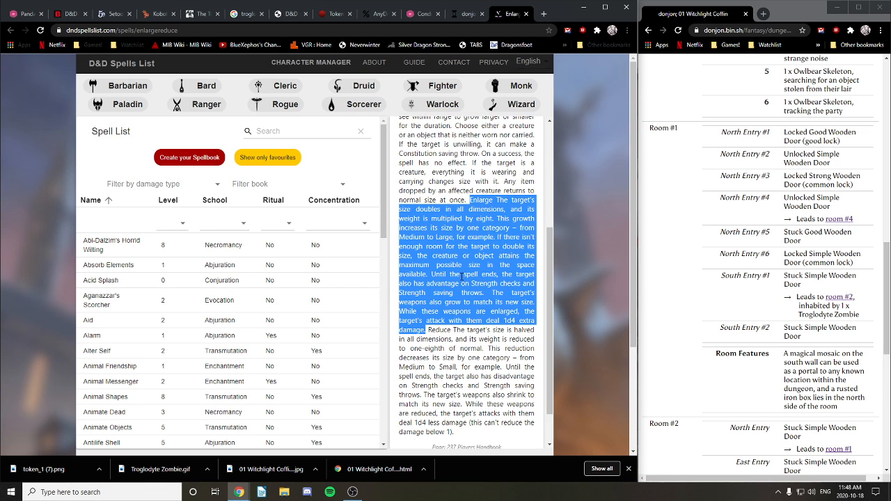
pyautogui.scroll(-1, 462, 276)
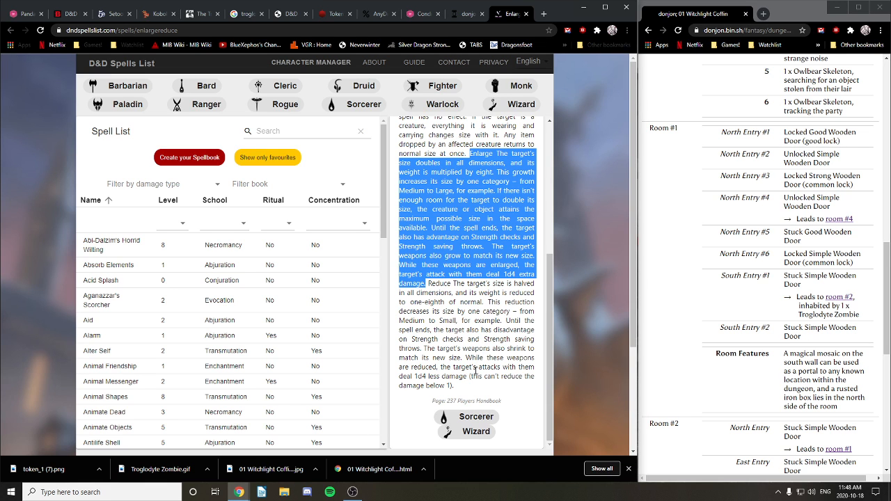
pyautogui.scroll(2, 468, 335)
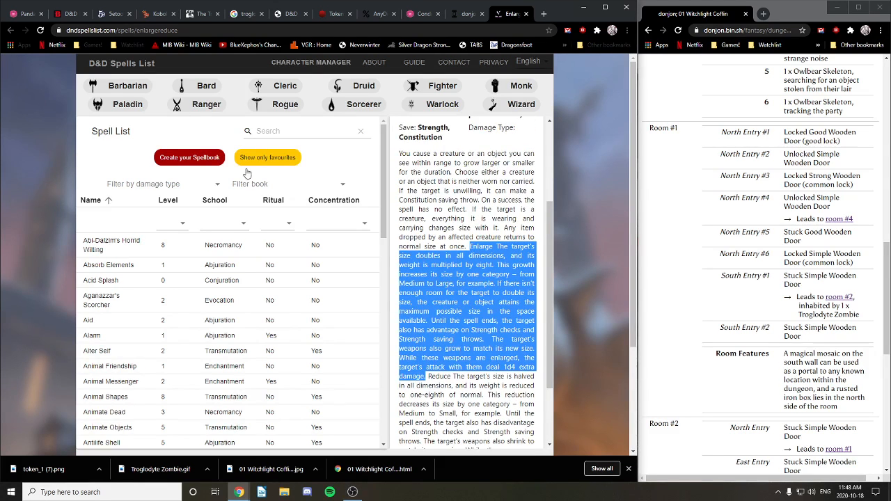
# Step: Add a new handout to the Roll20 journal
pyautogui.click(23, 14)
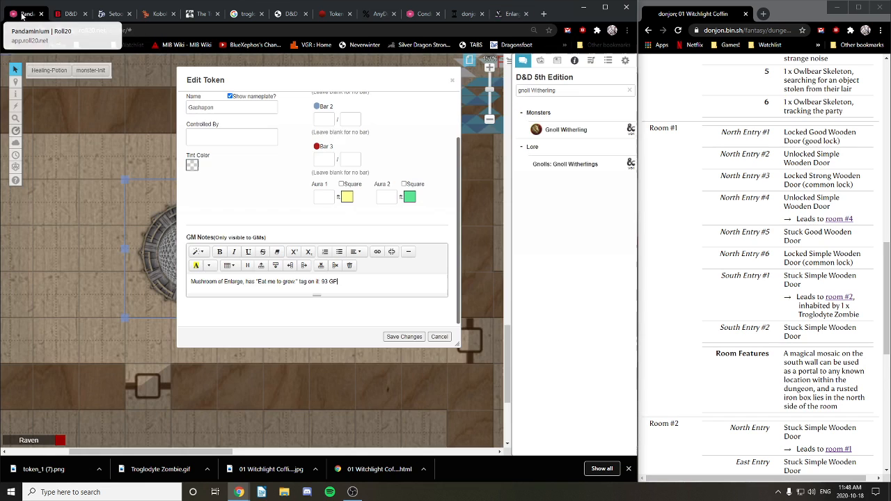
pyautogui.click(539, 60)
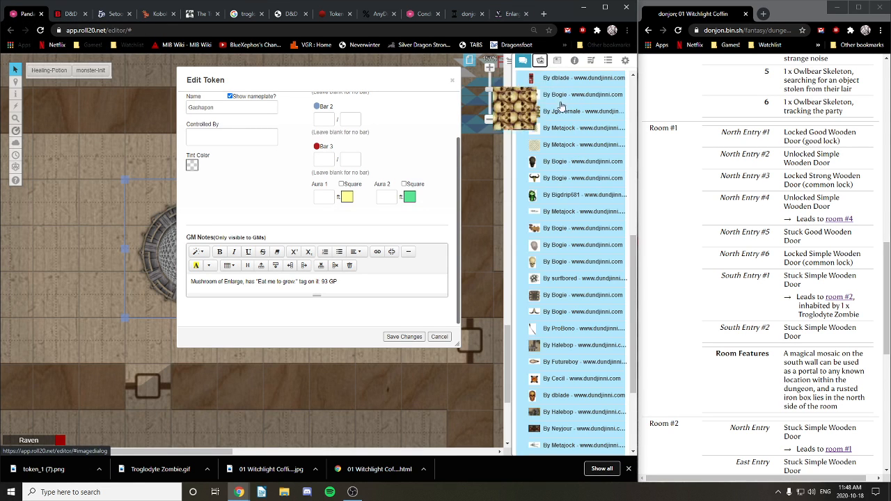
pyautogui.click(574, 62)
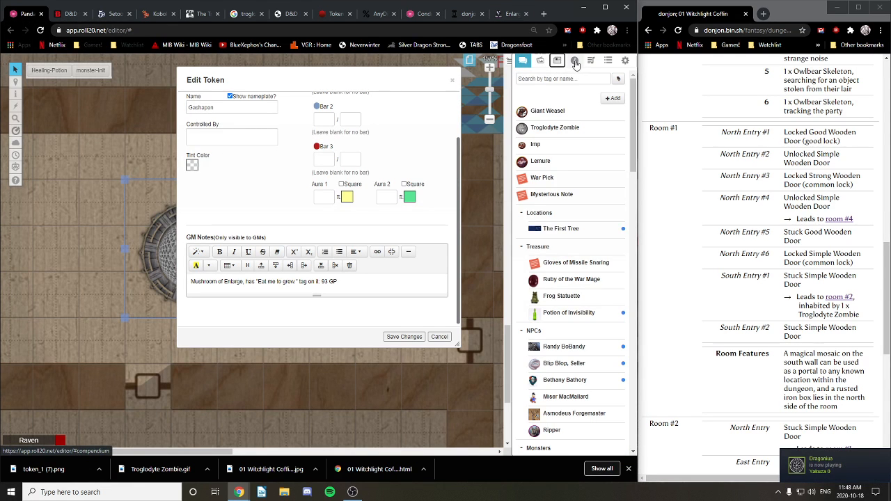
pyautogui.click(541, 62)
pyautogui.click(558, 62)
pyautogui.click(612, 98)
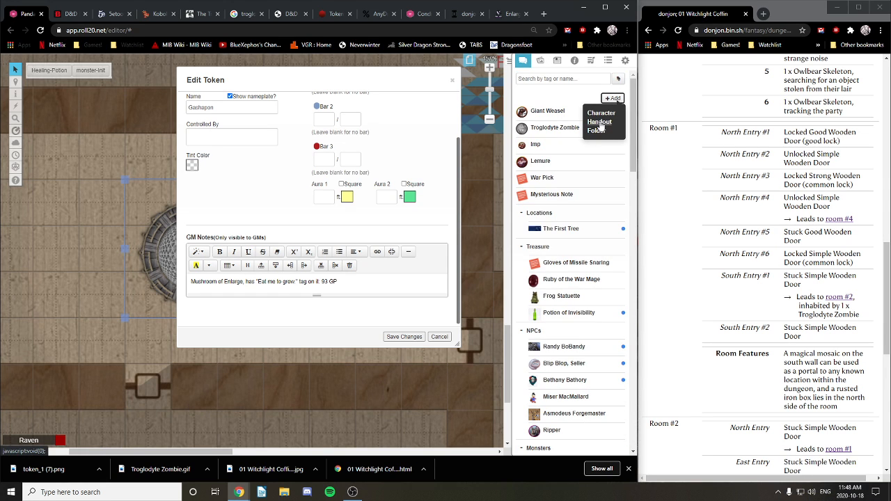
pyautogui.click(599, 122)
# Step: Name the handout 'Mushroom of Enlarge', leaving In Player's Journals unset
pyautogui.tripleClick(244, 112)
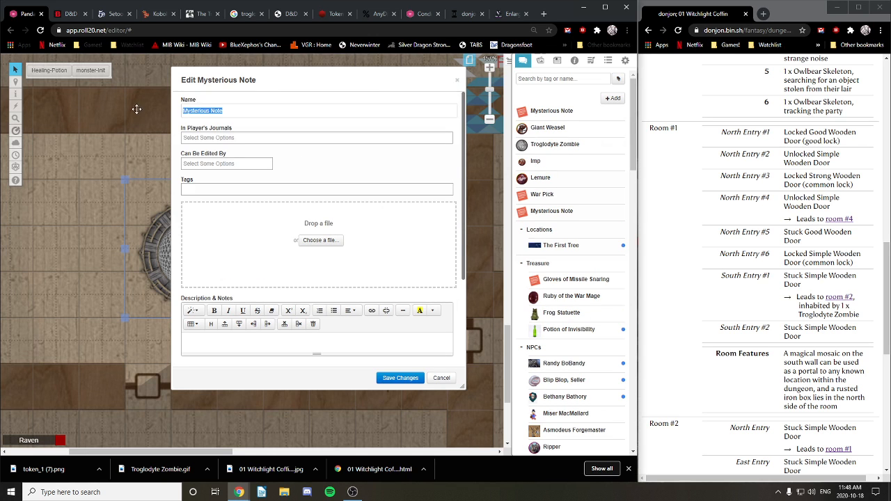
pyautogui.moveTo(325, 63); pyautogui.dragTo(296, 41)
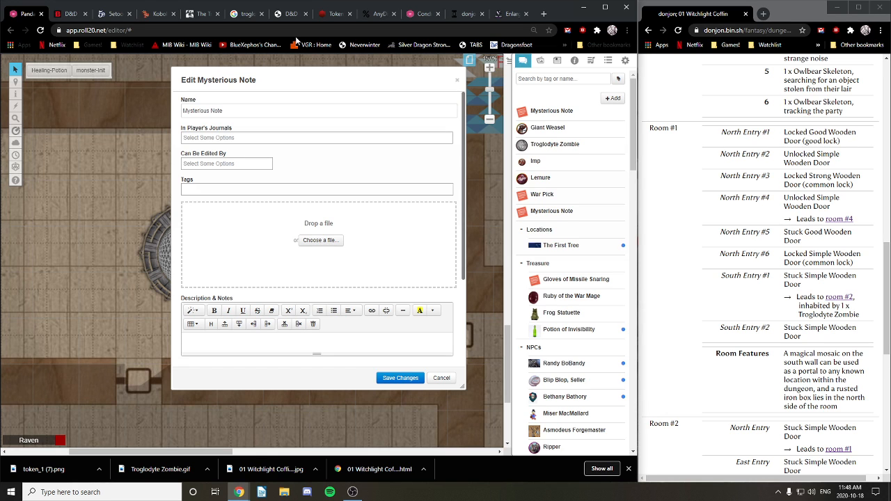
pyautogui.tripleClick(234, 111)
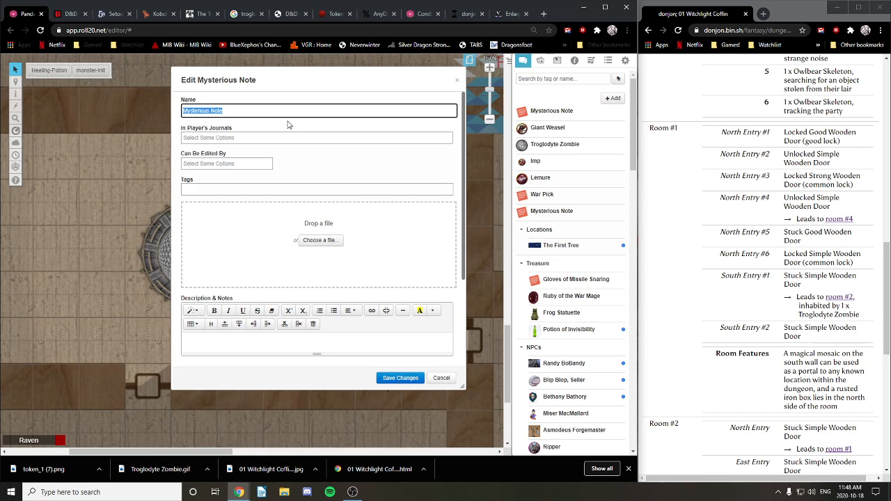
pyautogui.write('Mushroom of Enlarge')
pyautogui.click(241, 138)
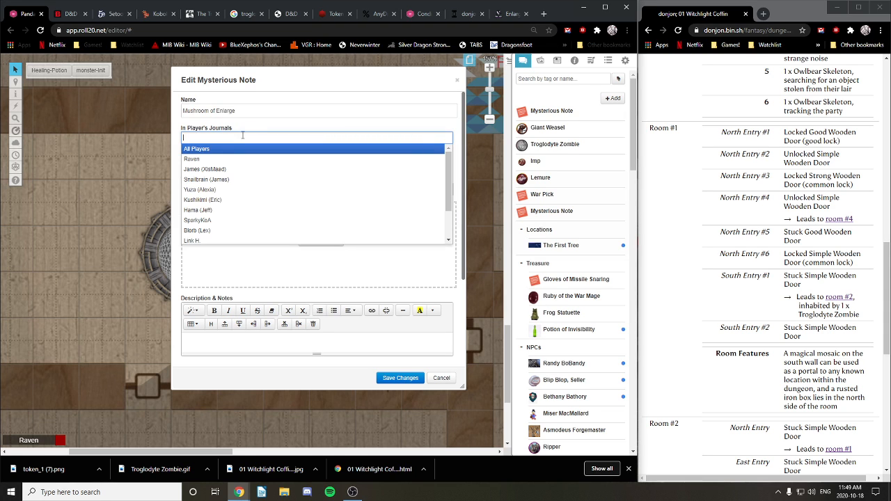
pyautogui.click(245, 129)
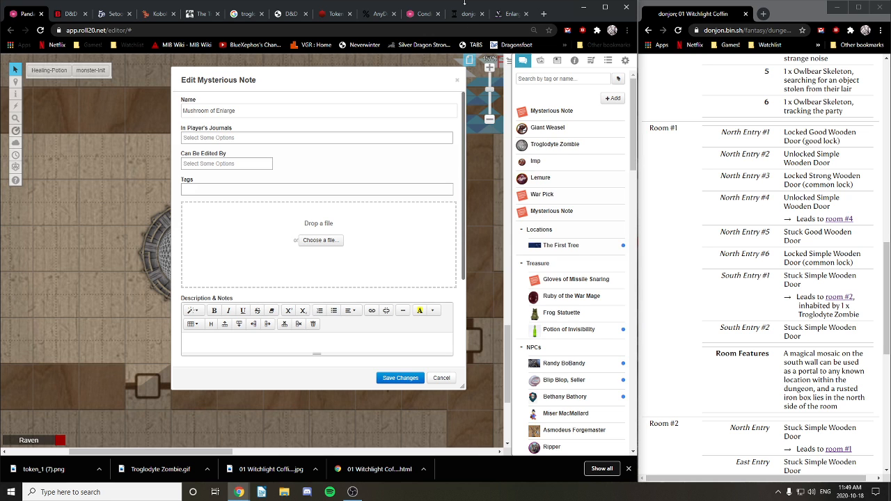
pyautogui.click(543, 14)
# Step: Search Google Images for 'mushroom'
pyautogui.click(409, 30)
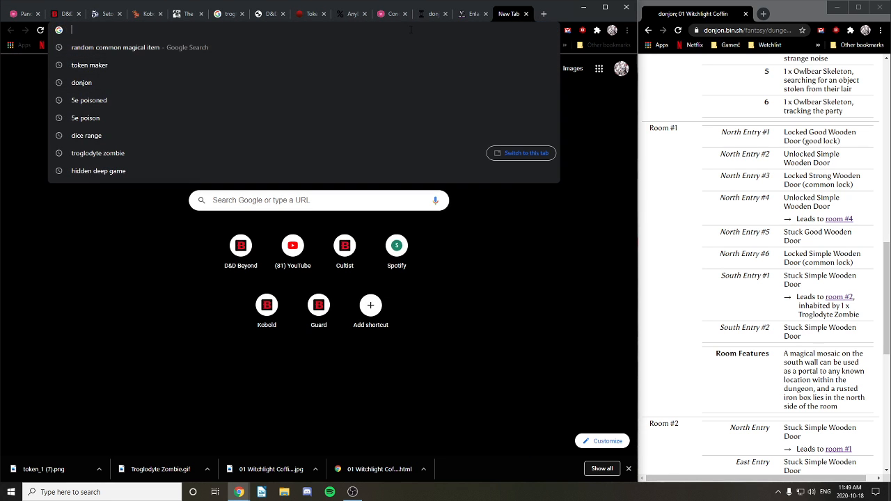
pyautogui.write('mushroom')
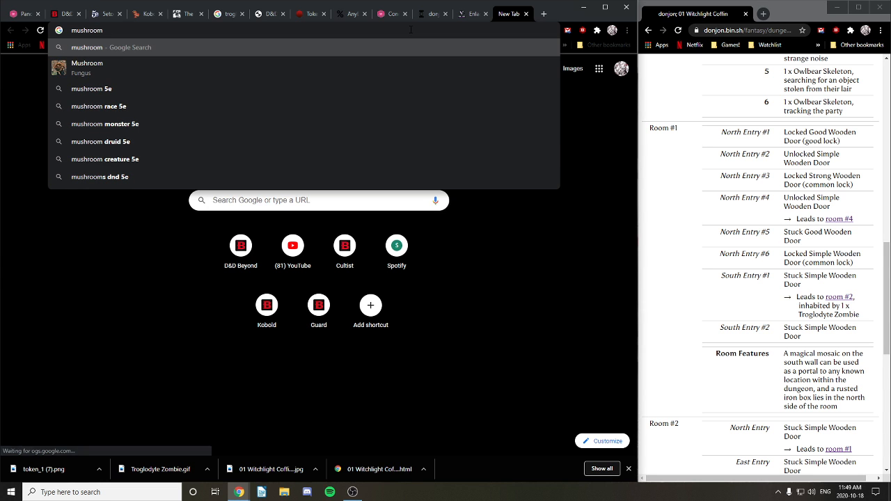
pyautogui.press('Return')
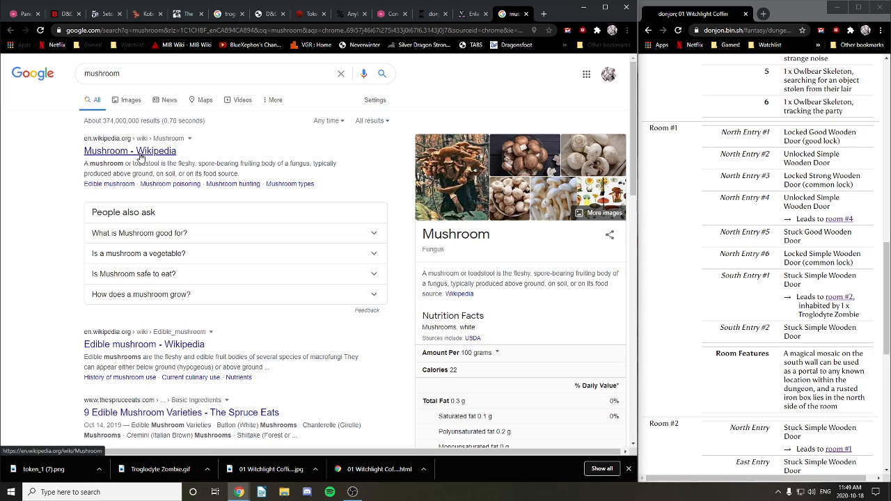
pyautogui.click(129, 101)
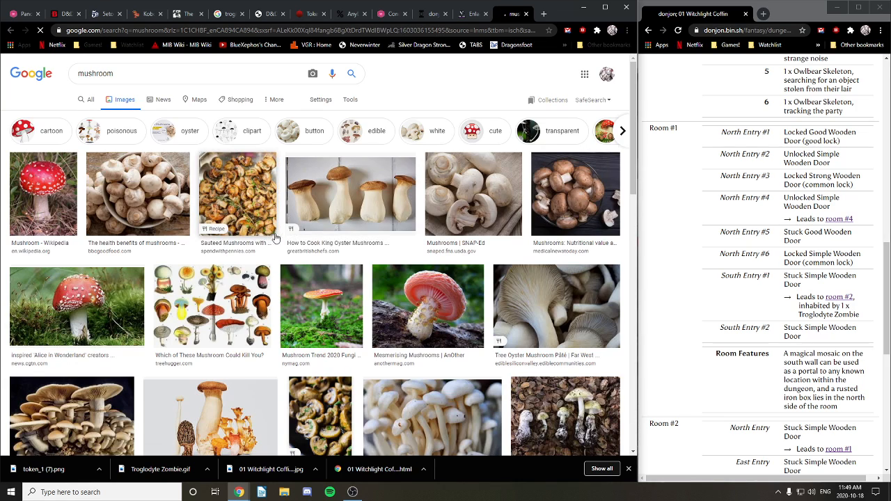
# Step: Browse the results and preview the tall orange two-stemmed mushroom photo
pyautogui.scroll(-2, 385, 212)
pyautogui.scroll(-1, 385, 212)
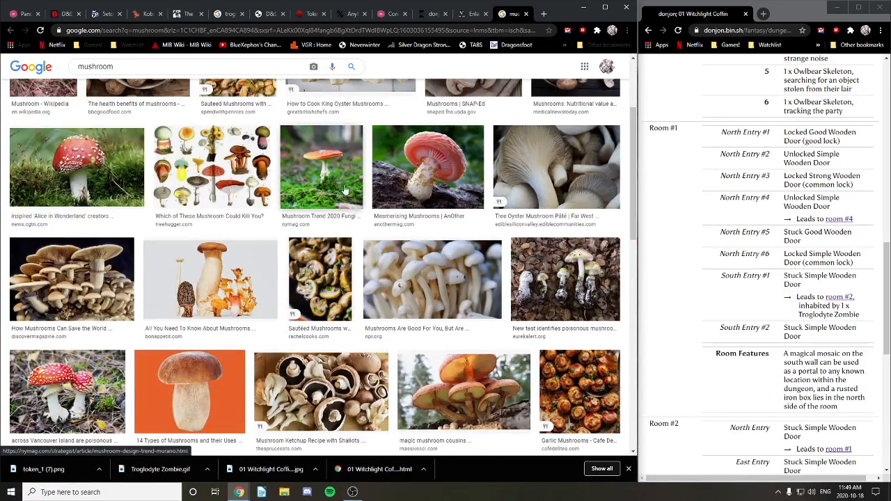
pyautogui.scroll(-1, 355, 201)
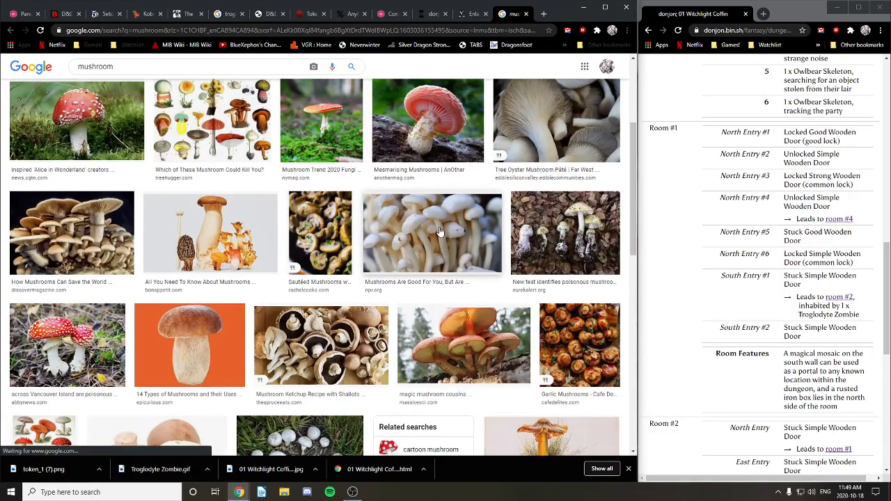
pyautogui.scroll(1, 440, 232)
pyautogui.scroll(-5, 440, 231)
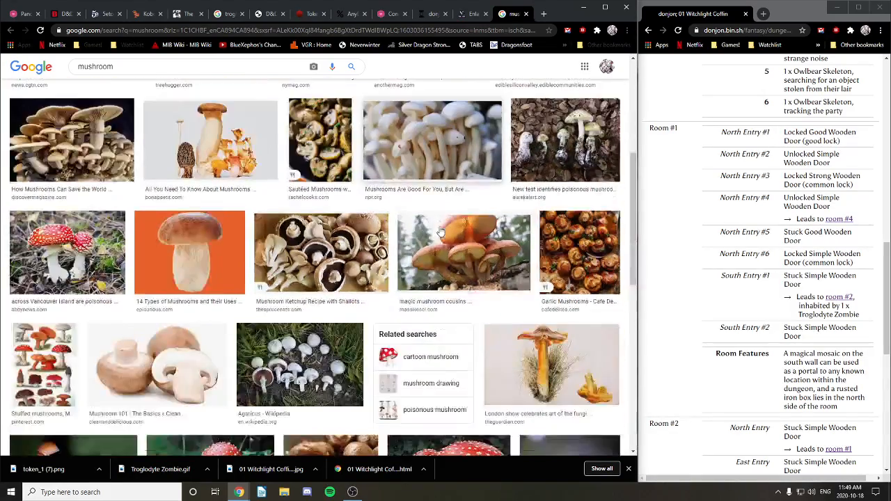
pyautogui.scroll(2, 440, 232)
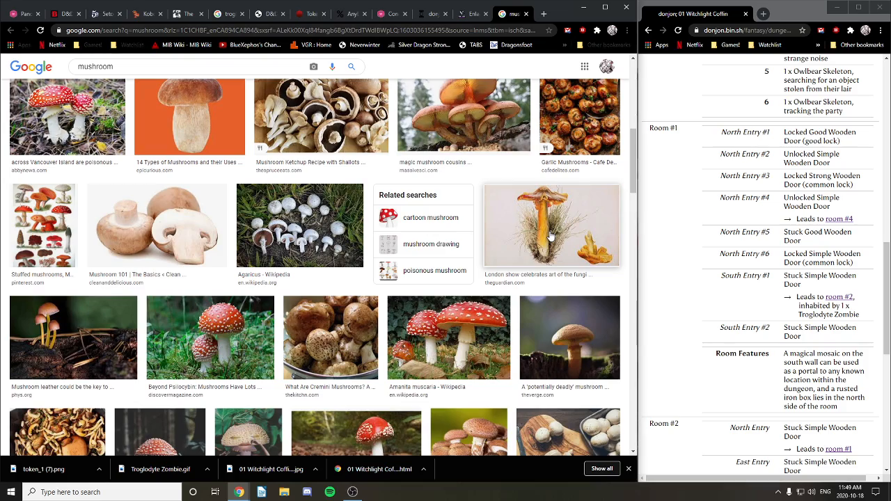
pyautogui.scroll(-3, 550, 237)
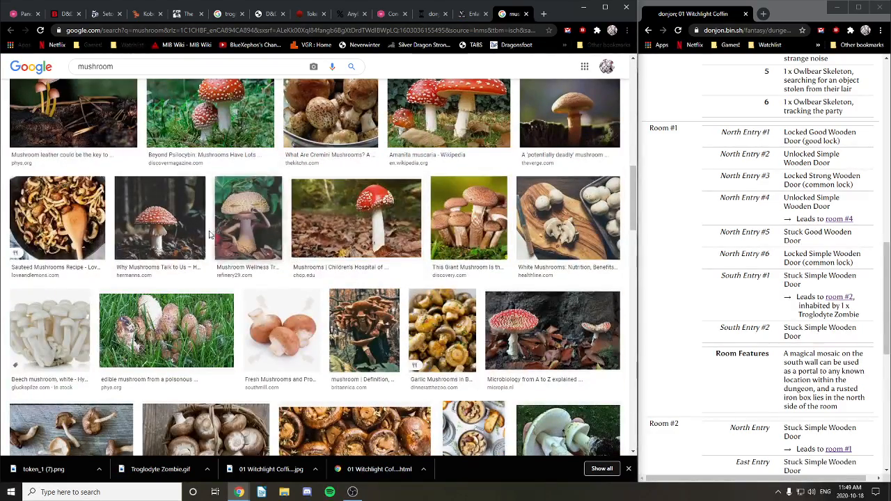
pyautogui.scroll(-6, 316, 322)
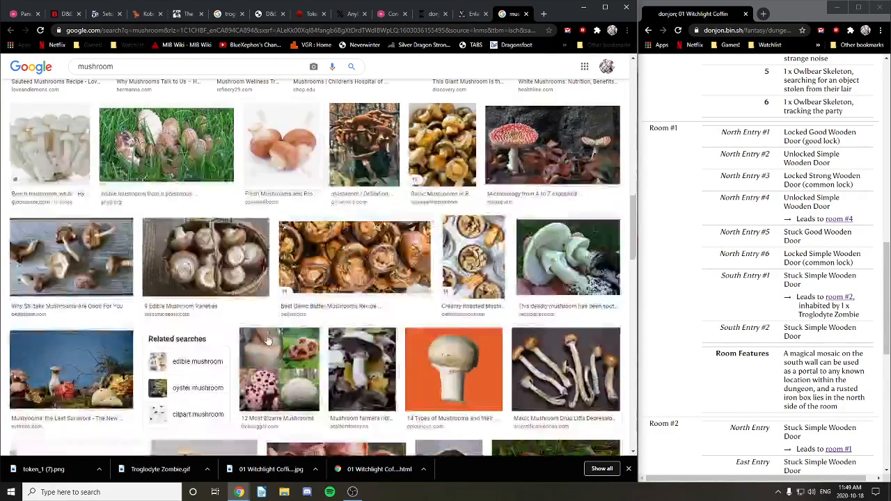
pyautogui.scroll(3, 305, 322)
pyautogui.scroll(-10, 305, 323)
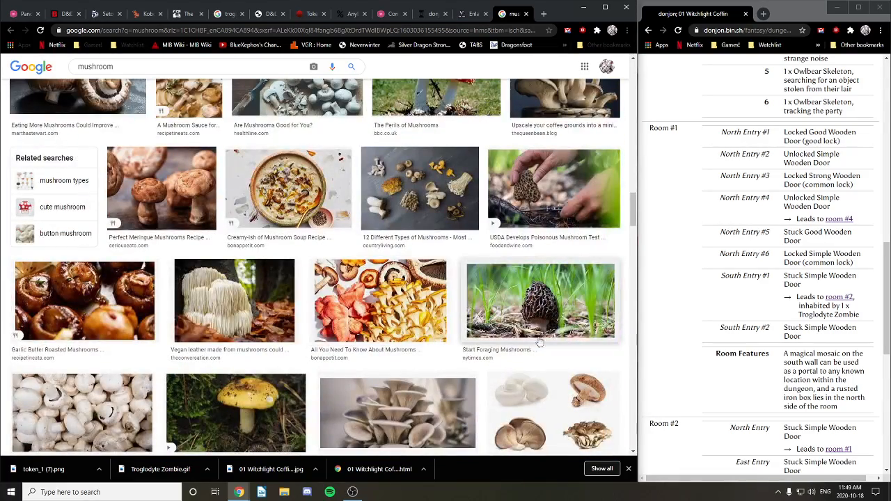
pyautogui.scroll(-3, 533, 338)
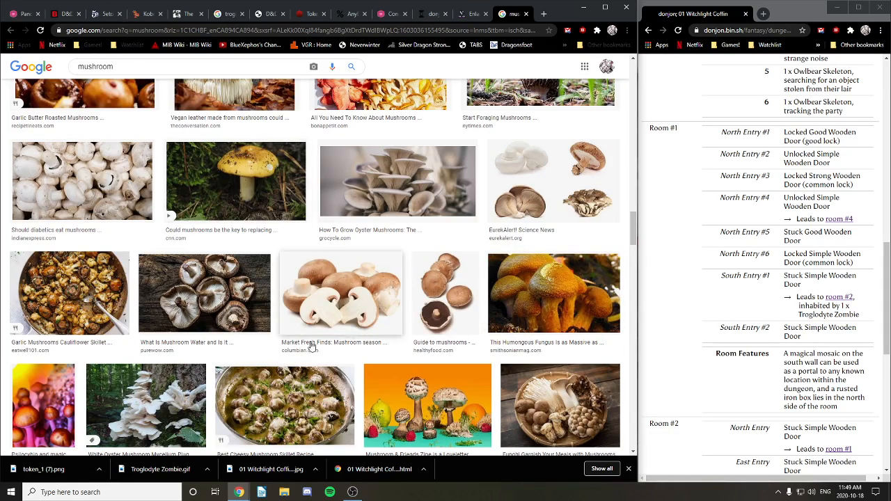
pyautogui.scroll(-3, 408, 317)
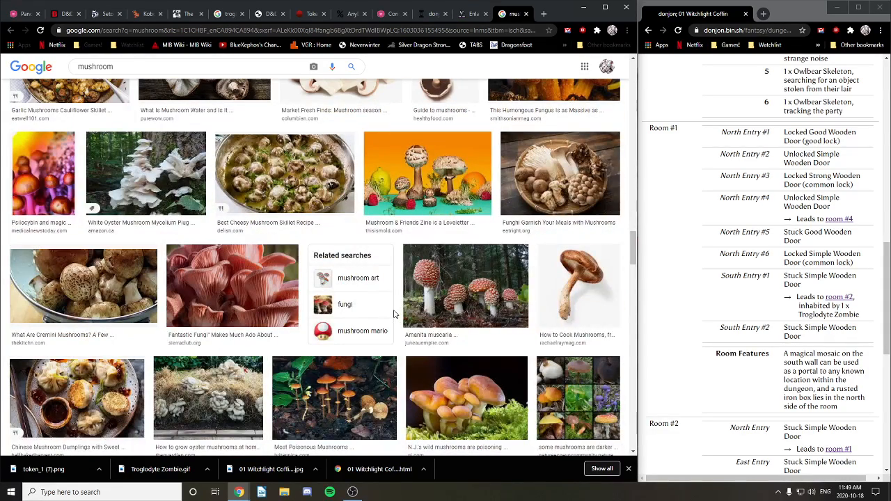
pyautogui.scroll(-15, 583, 298)
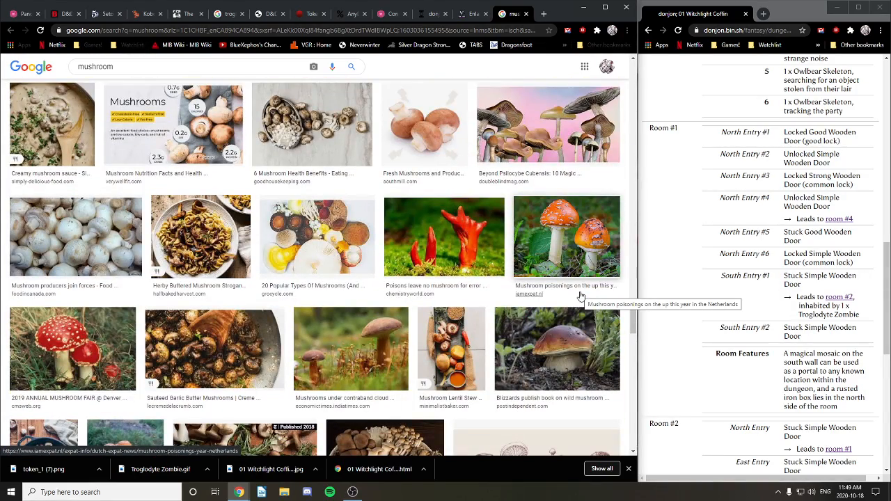
pyautogui.scroll(-10, 581, 296)
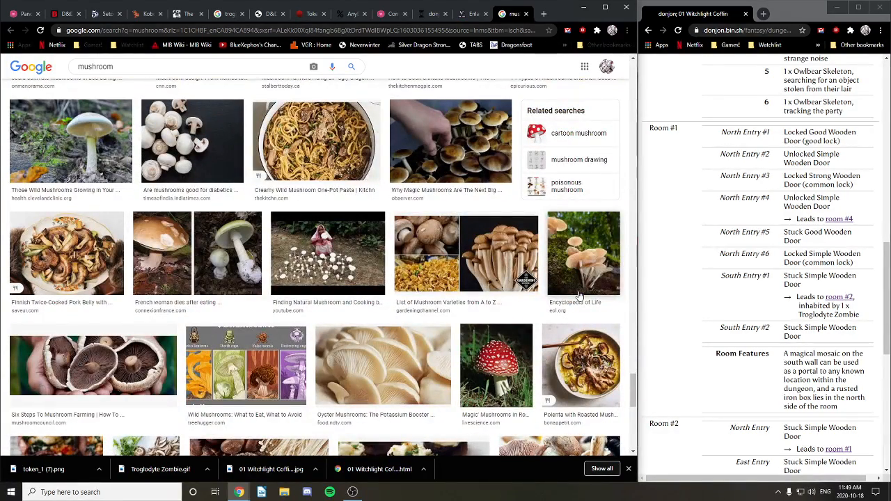
pyautogui.scroll(-10, 581, 296)
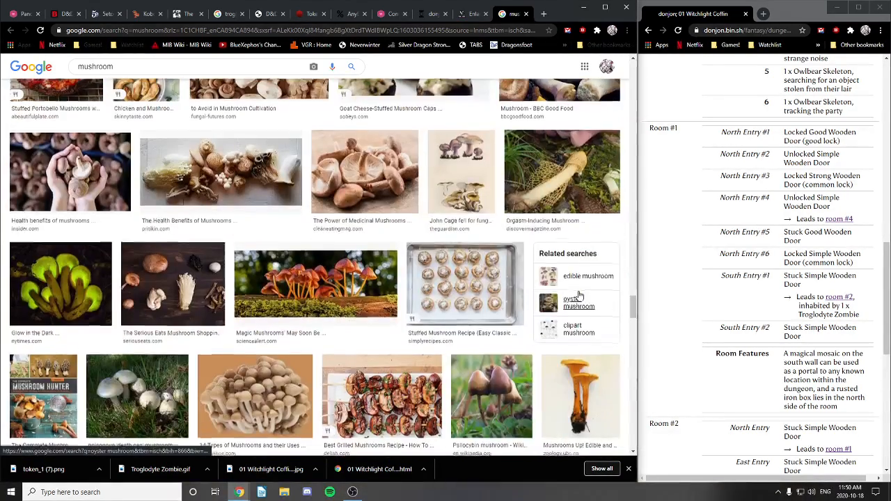
pyautogui.scroll(2, 579, 296)
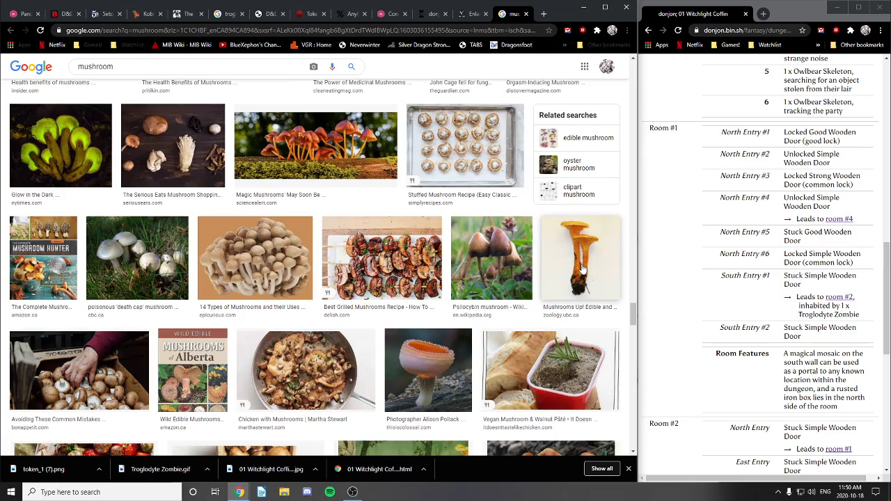
pyautogui.scroll(-5, 581, 270)
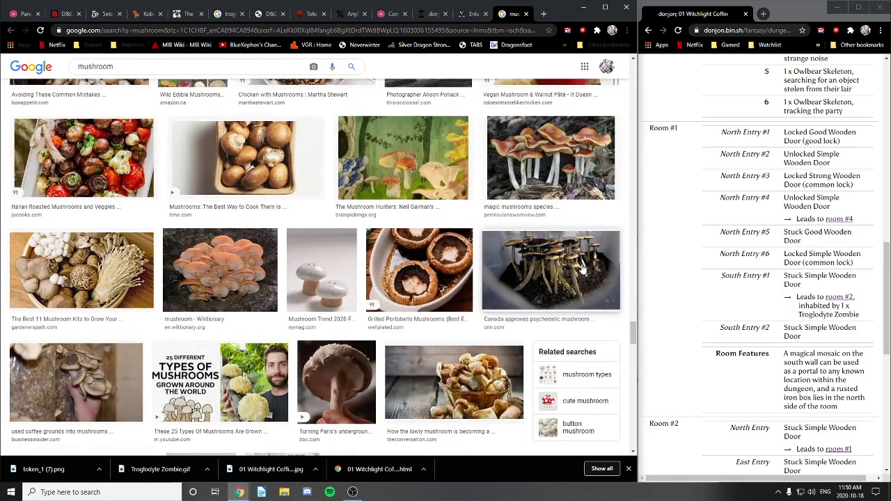
pyautogui.scroll(5, 583, 270)
pyautogui.click(583, 261)
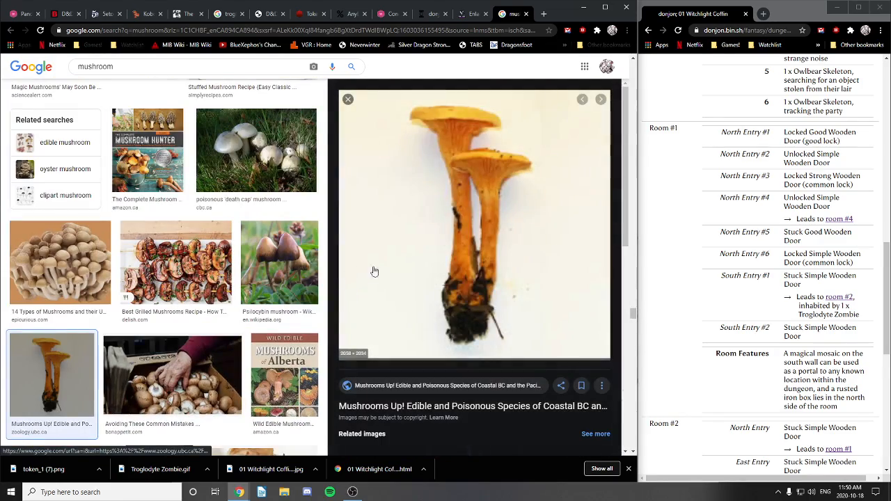
# Step: From Save image as, create a new 'Items' folder inside Graphics
pyautogui.rightClick(486, 241)
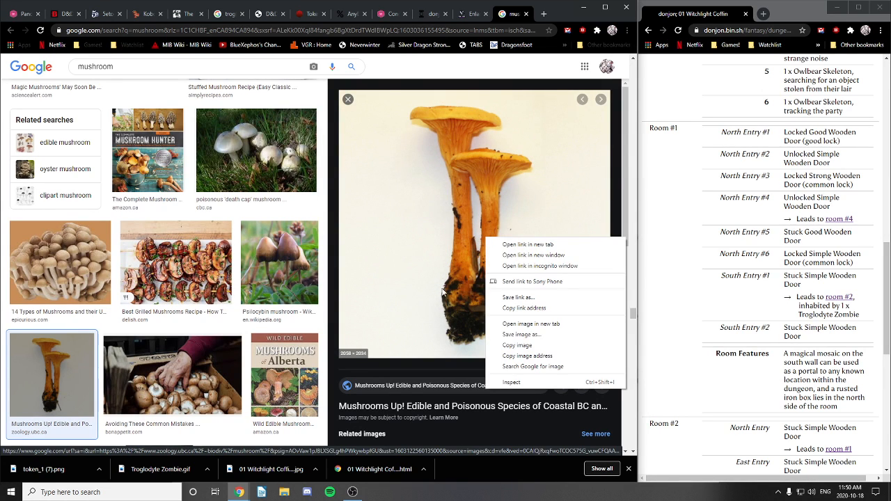
pyautogui.click(531, 335)
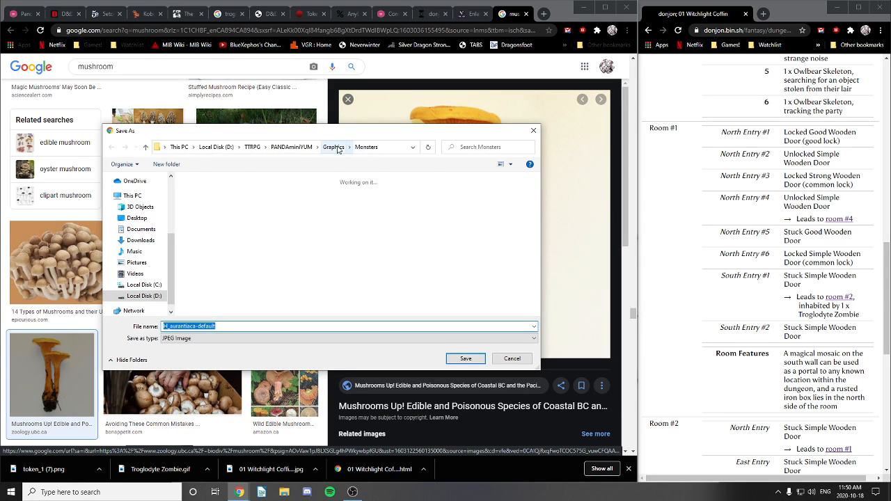
pyautogui.click(334, 147)
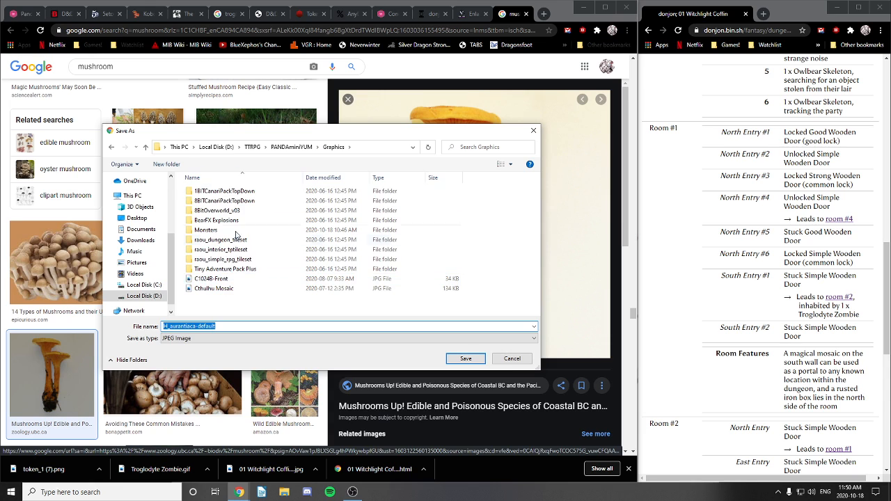
pyautogui.rightClick(216, 308)
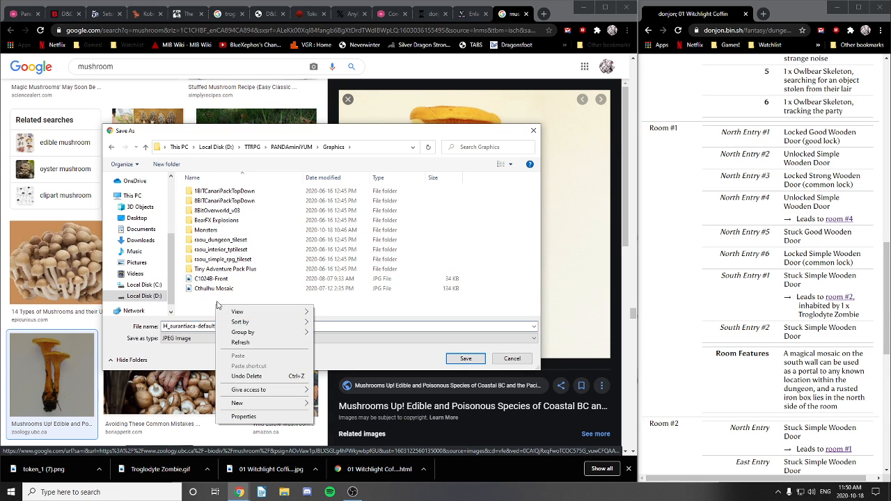
pyautogui.moveTo(260, 403)
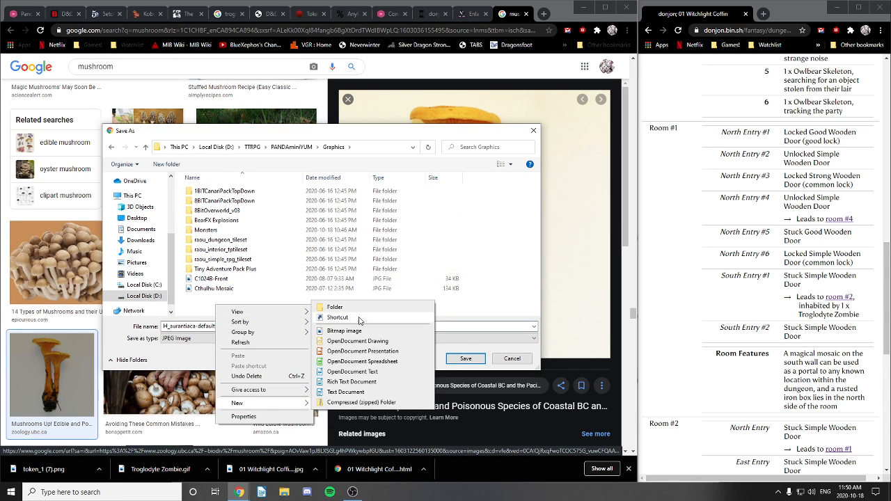
pyautogui.click(328, 314)
pyautogui.write('Items')
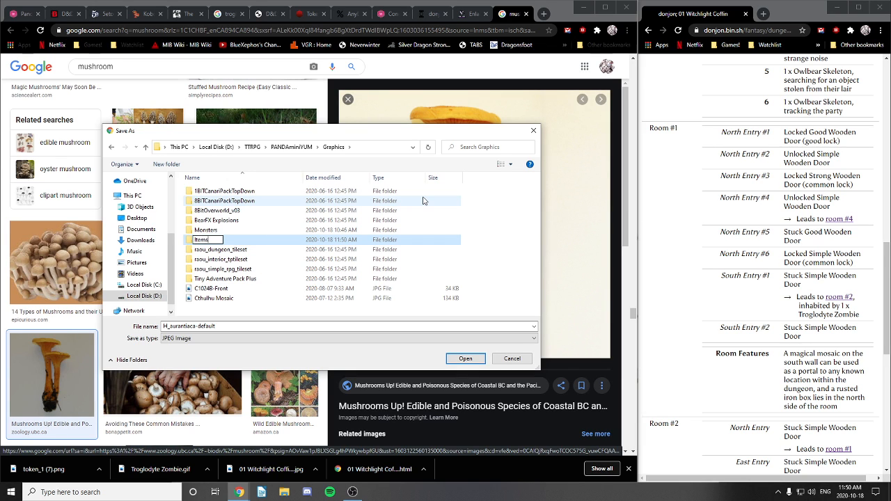
pyautogui.press('Return')
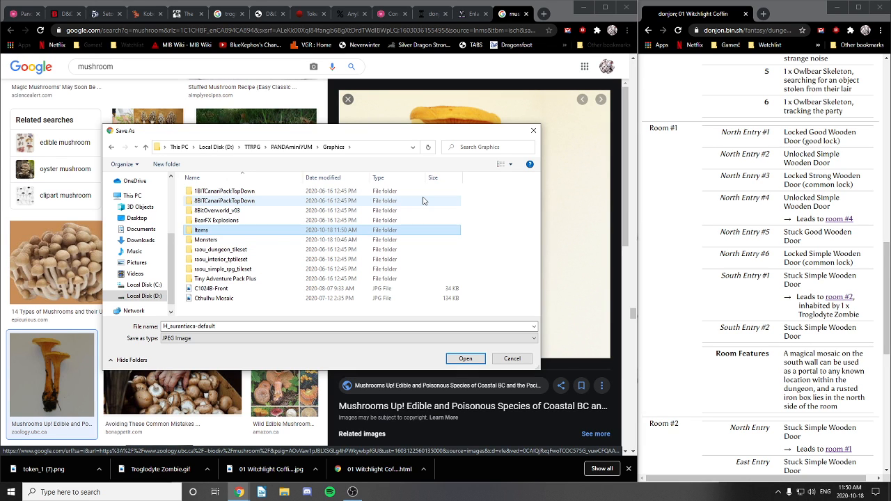
# Step: Save the mushroom image into Items as 'Mushroom of Enlarge'
pyautogui.doubleClick(201, 229)
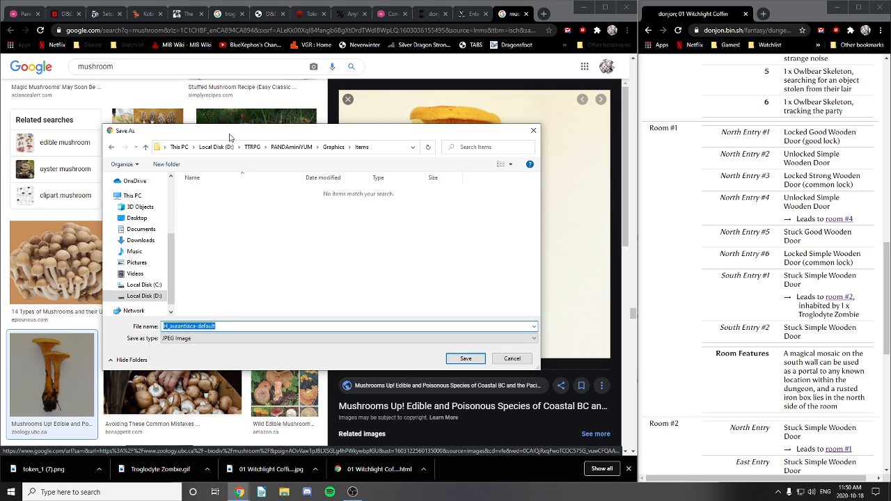
pyautogui.write('Mushroom of')
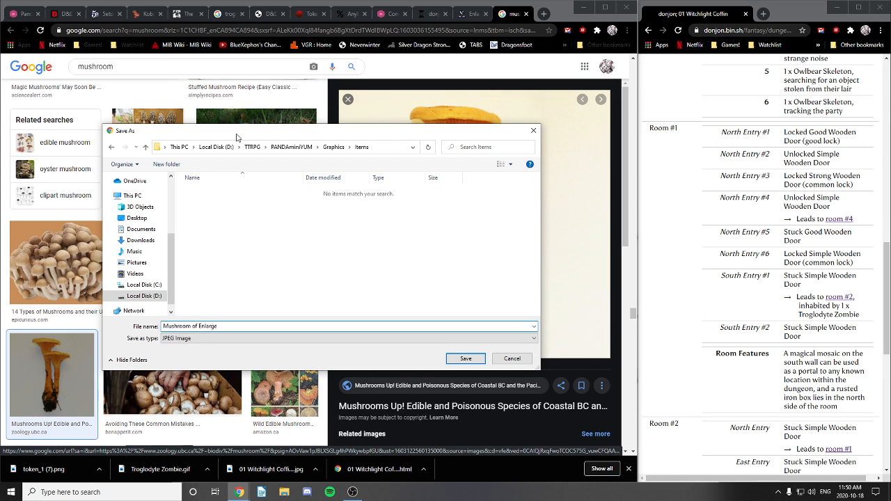
pyautogui.write(' Enlarge')
pyautogui.click(463, 359)
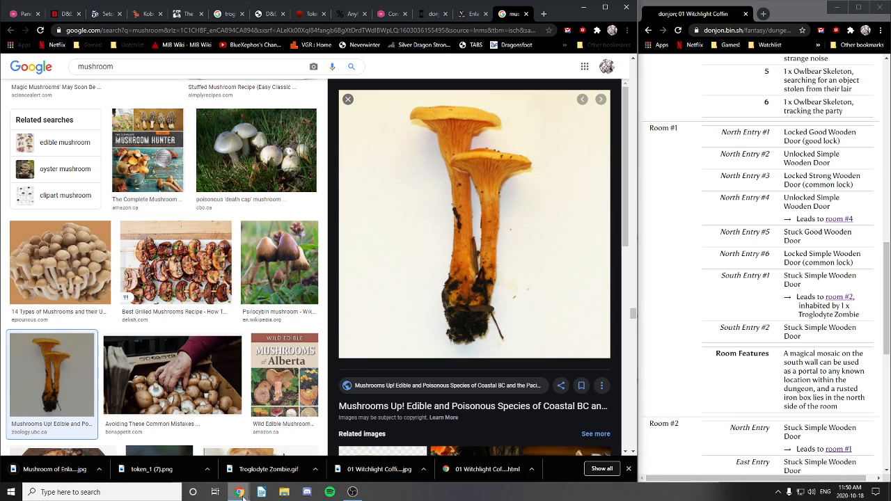
# Step: Browse to PANDAminiYUM\Graphics\Items and open 'Mushroom of Enlarge' with Paint
pyautogui.click(284, 492)
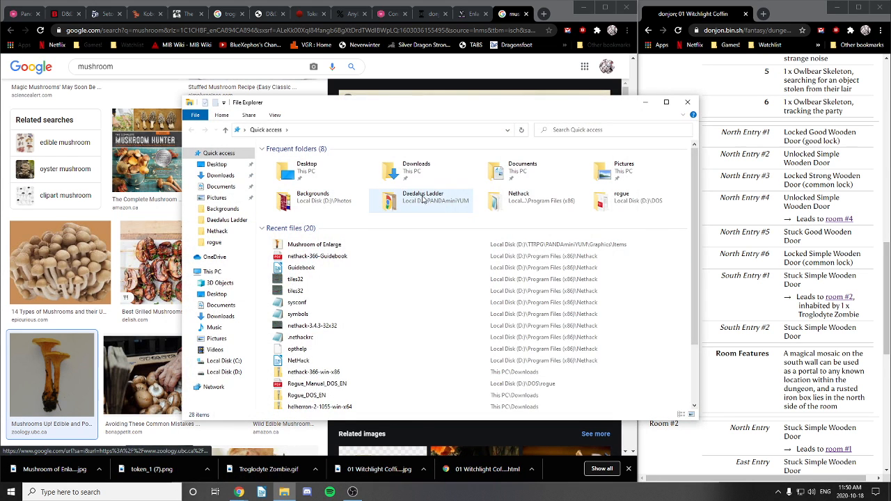
pyautogui.doubleClick(422, 198)
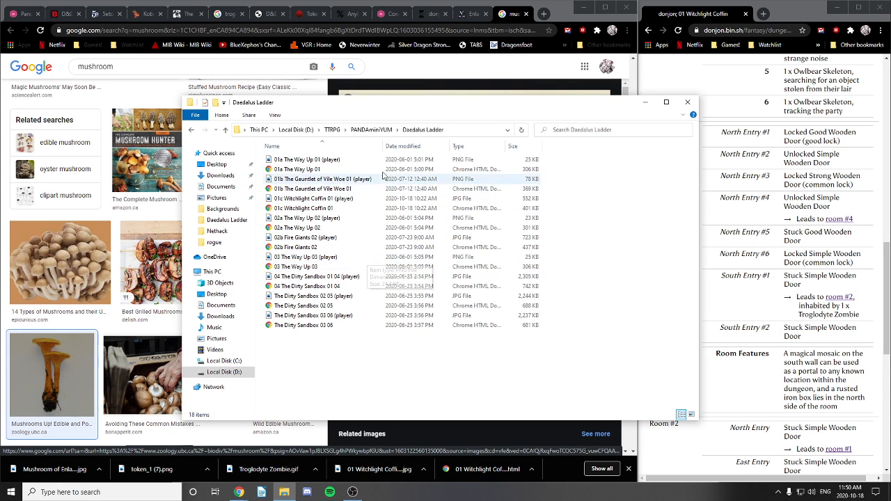
pyautogui.click(369, 130)
pyautogui.click(337, 178)
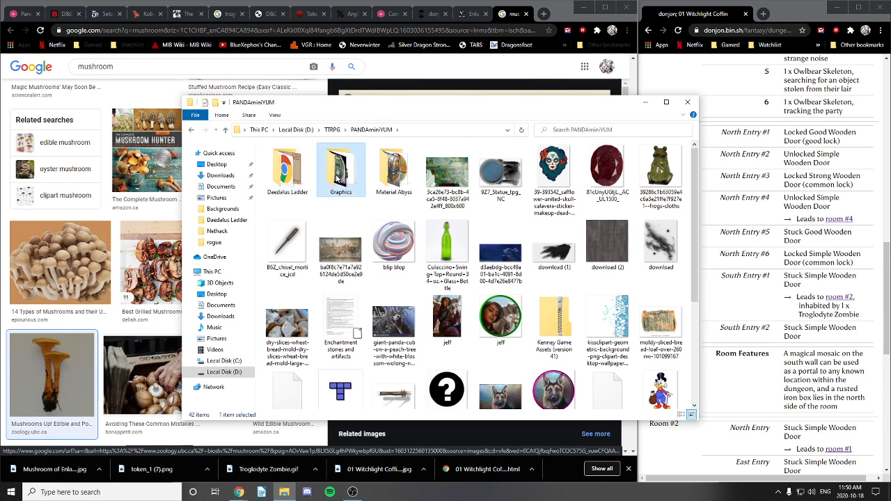
pyautogui.doubleClick(337, 178)
pyautogui.doubleClick(300, 198)
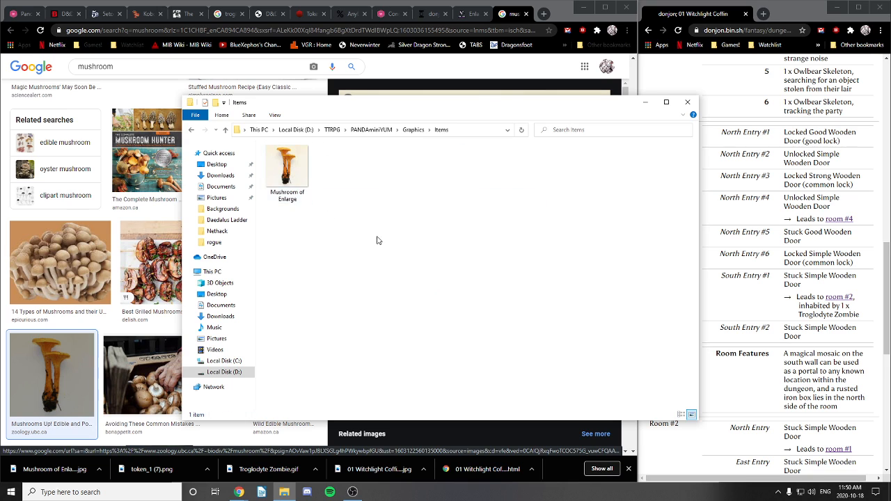
pyautogui.rightClick(294, 184)
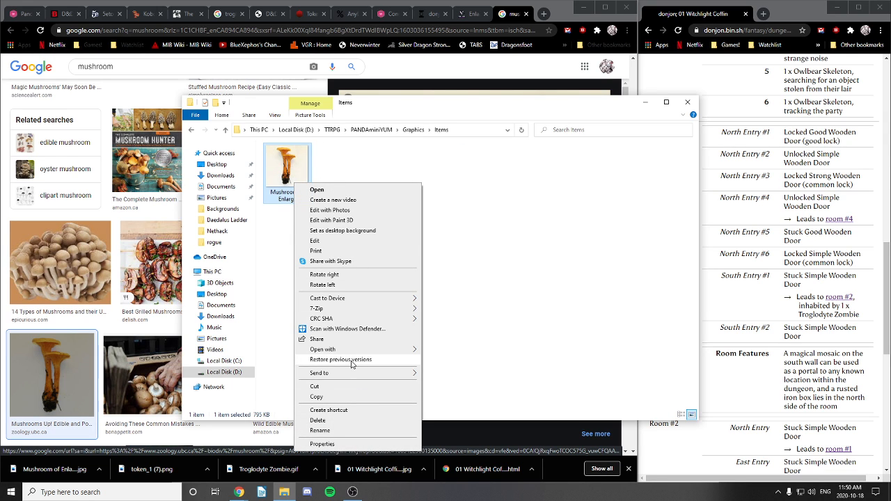
pyautogui.moveTo(352, 349)
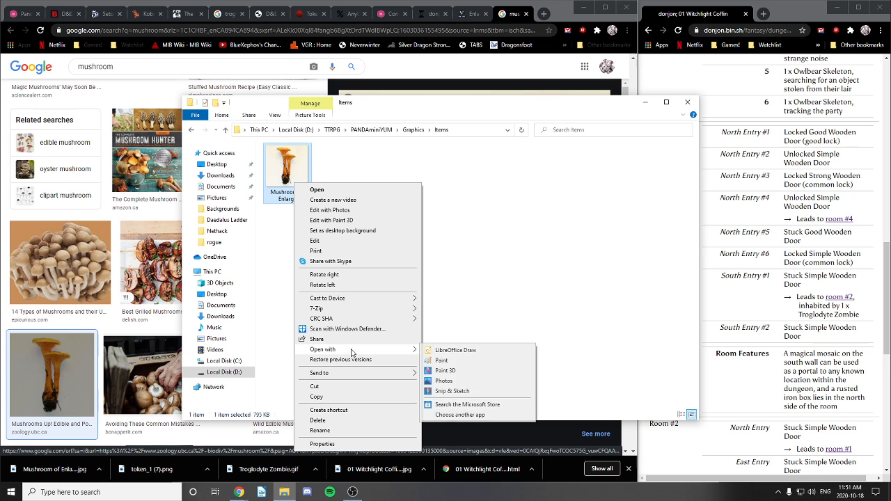
pyautogui.click(443, 361)
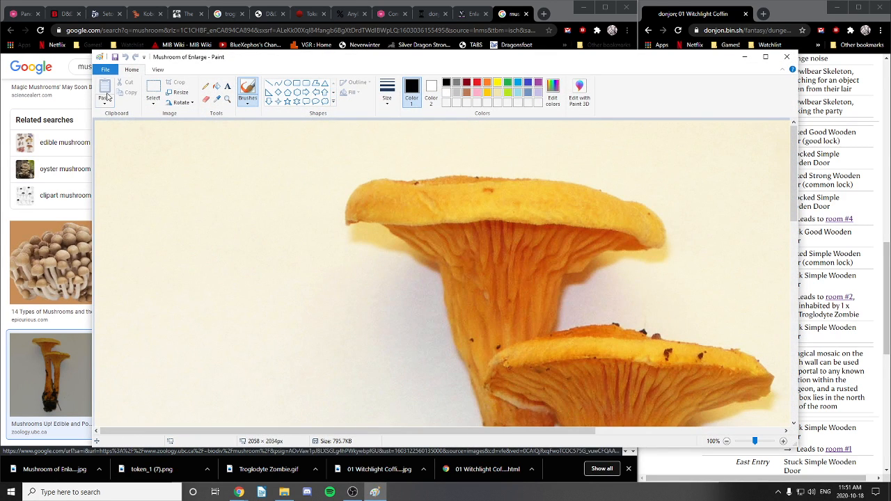
# Step: Resize the image to 25% (515 × 509 px), save it, and close Paint
pyautogui.click(179, 92)
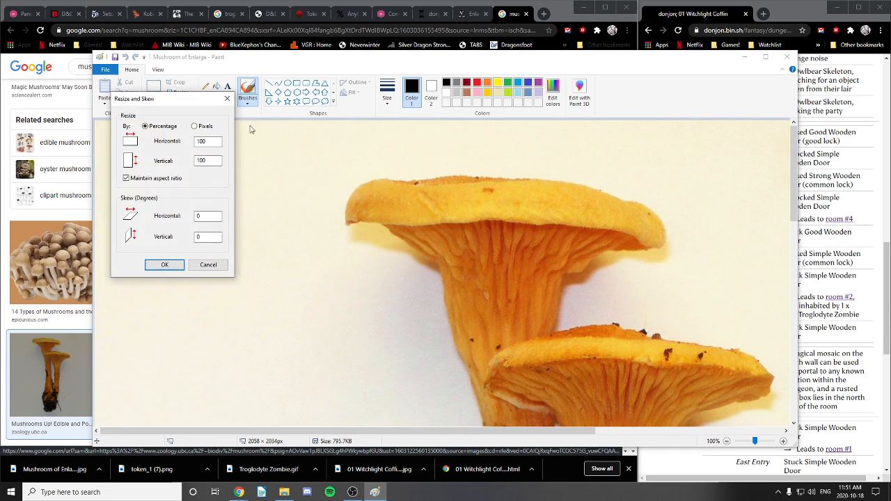
pyautogui.doubleClick(211, 141)
pyautogui.write('25')
pyautogui.click(165, 266)
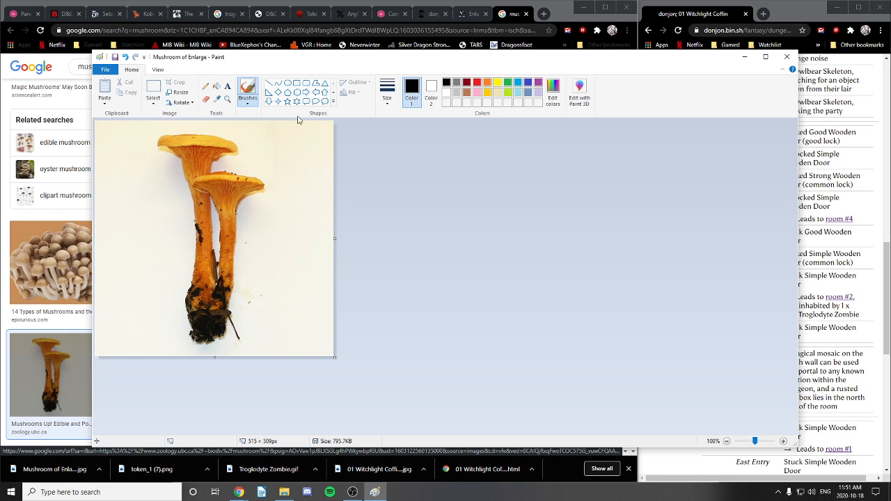
pyautogui.click(115, 58)
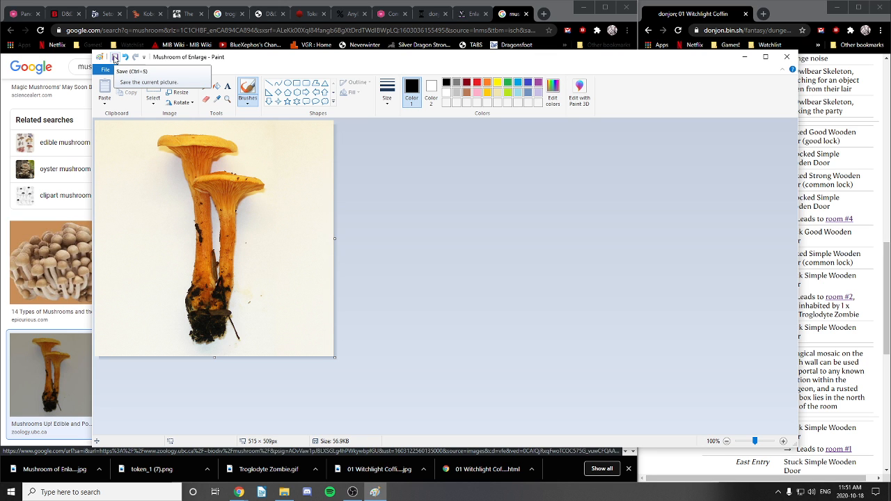
pyautogui.click(787, 58)
# Step: Upload the resized mushroom file into the handout's image area and enlarge the description box
pyautogui.doubleClick(287, 171)
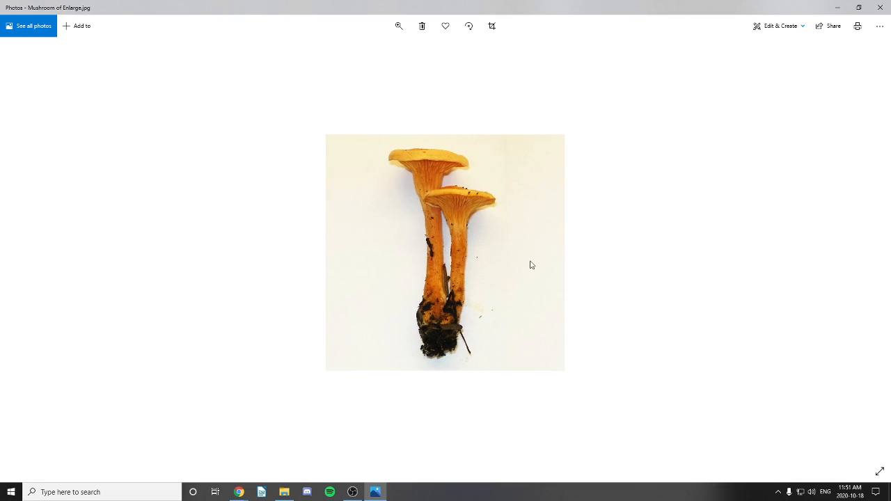
pyautogui.click(881, 8)
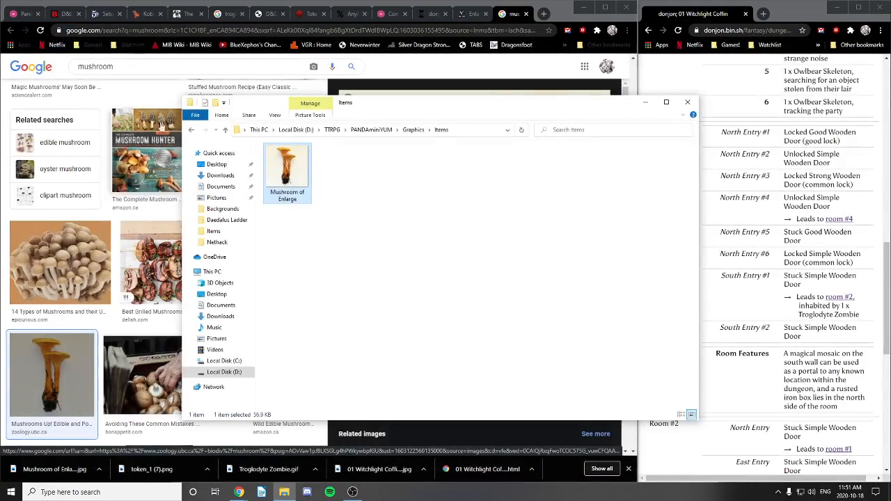
pyautogui.click(28, 14)
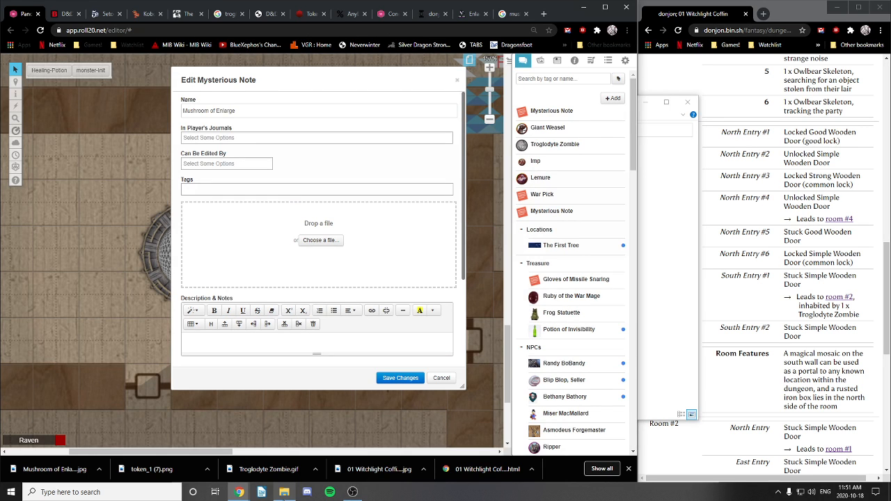
pyautogui.click(284, 492)
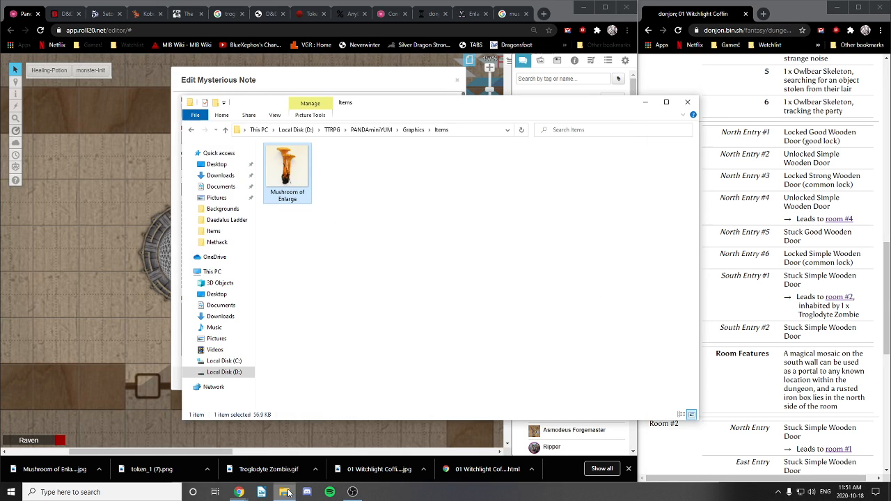
pyautogui.moveTo(361, 104); pyautogui.dragTo(601, 119)
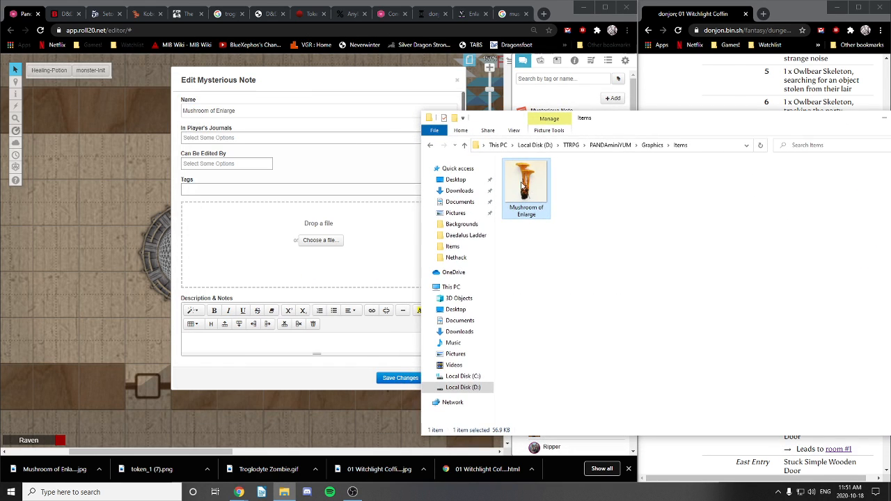
pyautogui.moveTo(469, 187); pyautogui.dragTo(438, 321)
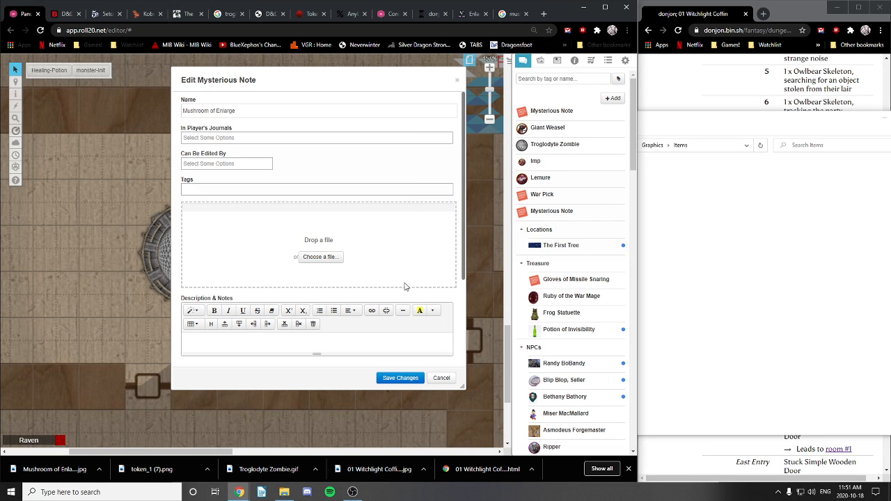
pyautogui.moveTo(406, 286); pyautogui.dragTo(414, 283)
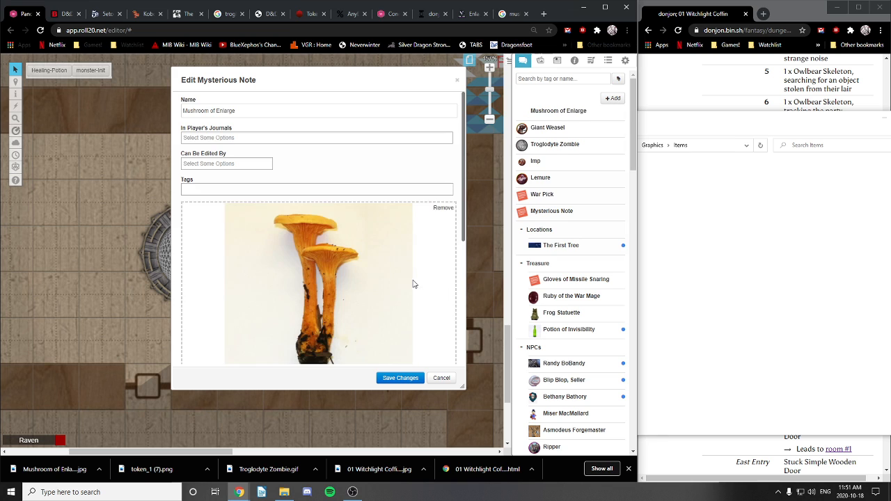
pyautogui.scroll(-3, 412, 260)
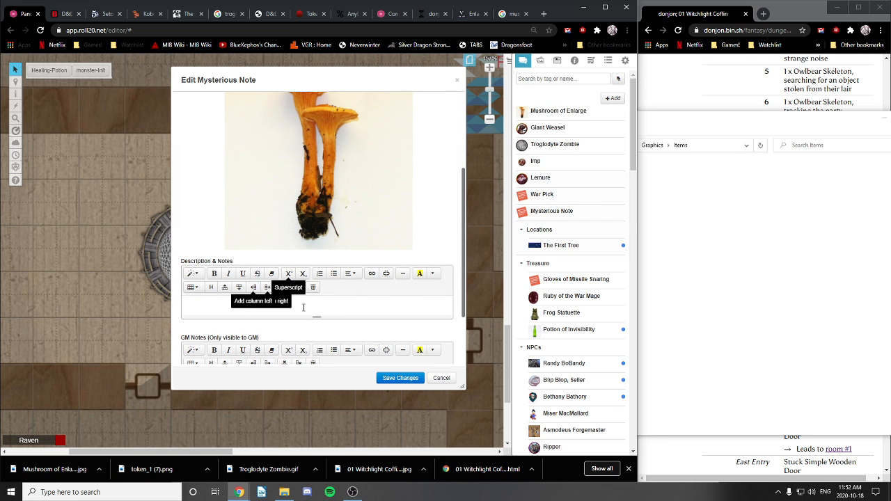
pyautogui.moveTo(316, 316); pyautogui.dragTo(316, 342)
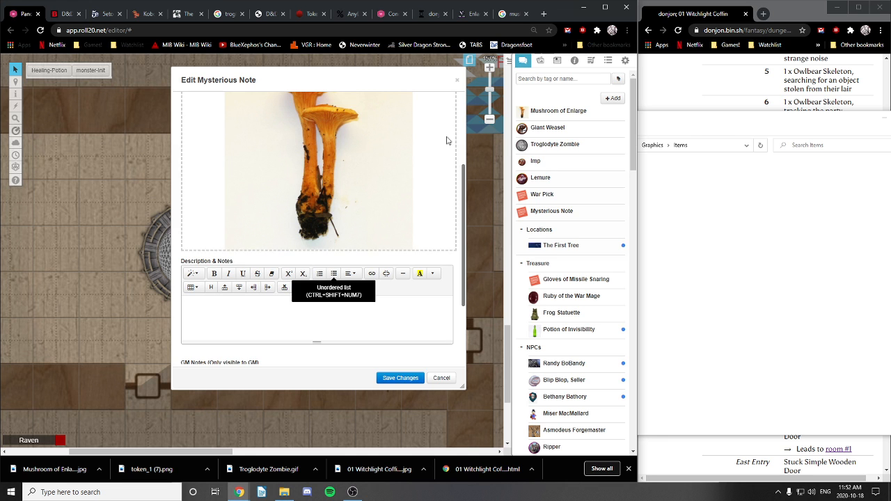
pyautogui.click(507, 14)
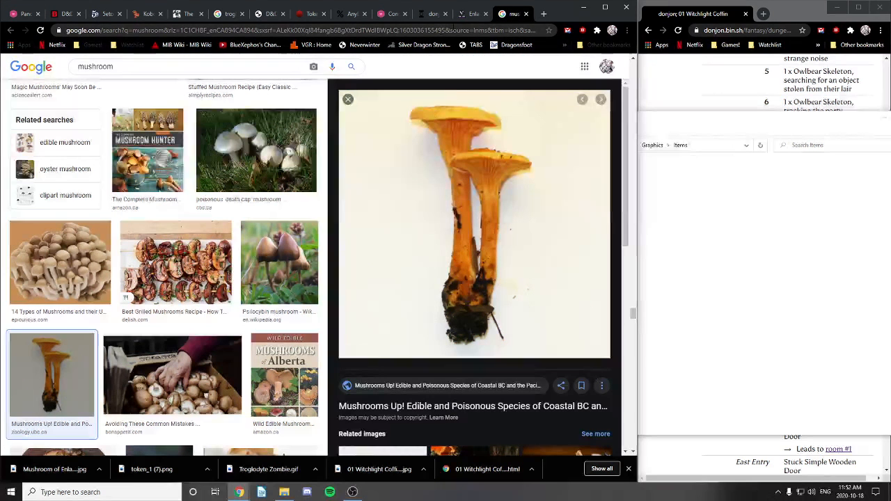
# Step: Paste the copied Enlarge spell text into the handout's Description & Notes
pyautogui.click(466, 15)
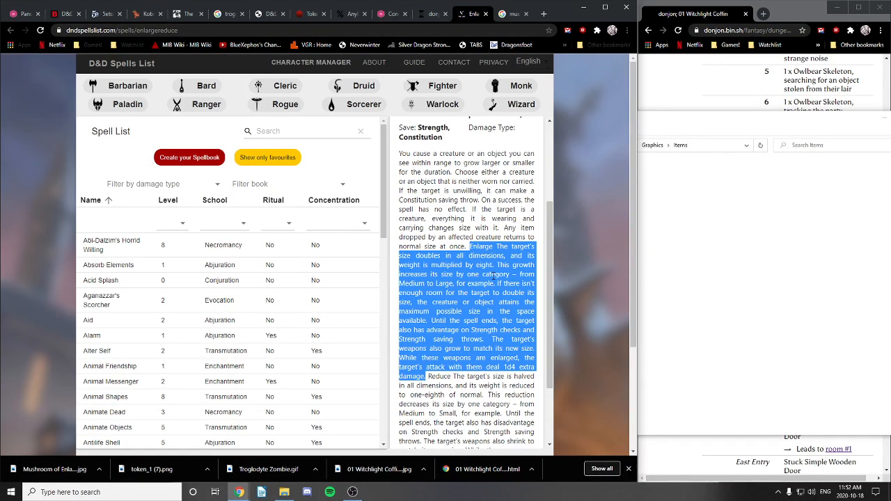
pyautogui.click(25, 14)
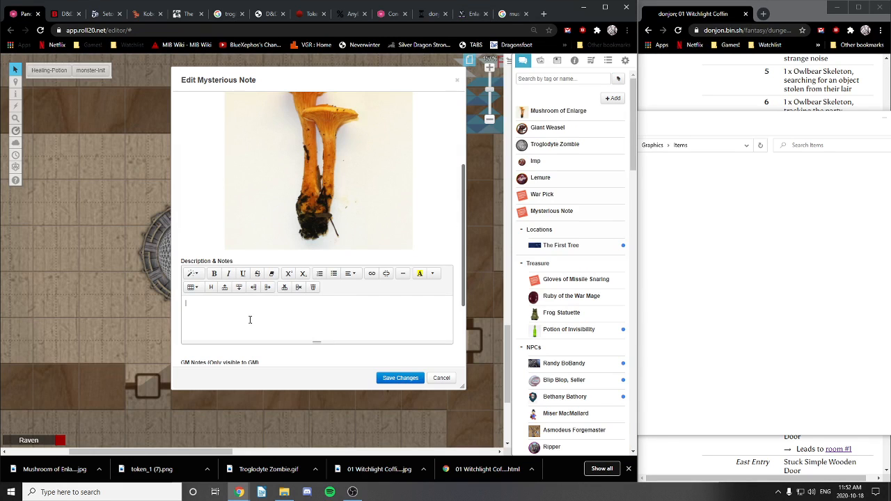
pyautogui.hotkey('ctrl', 'v')
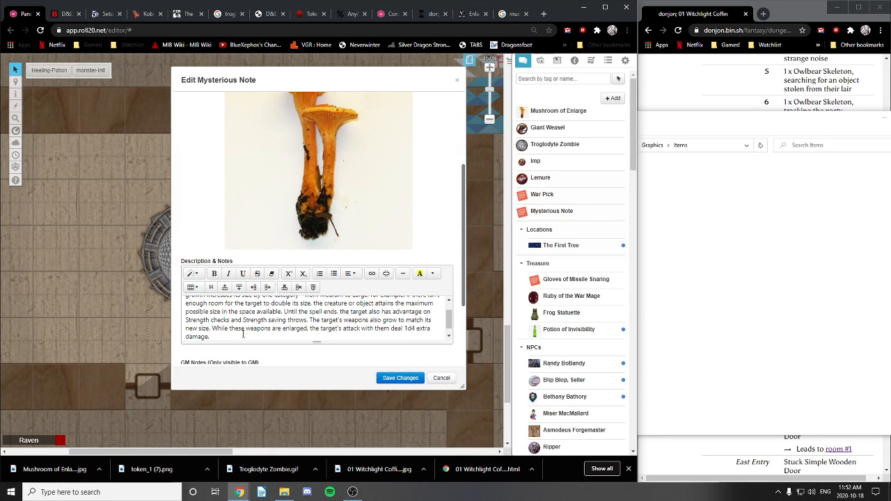
pyautogui.scroll(-1, 243, 334)
pyautogui.moveTo(449, 325); pyautogui.dragTo(453, 302)
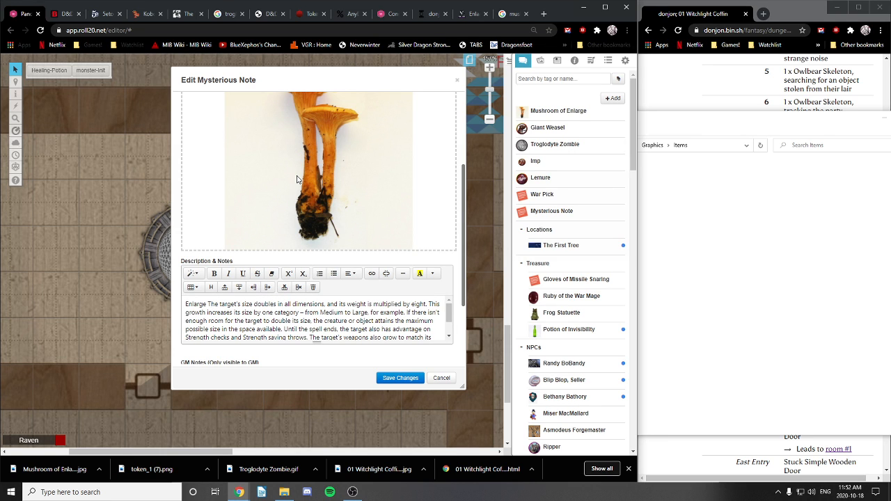
pyautogui.press('BackSpace')
pyautogui.write('t')
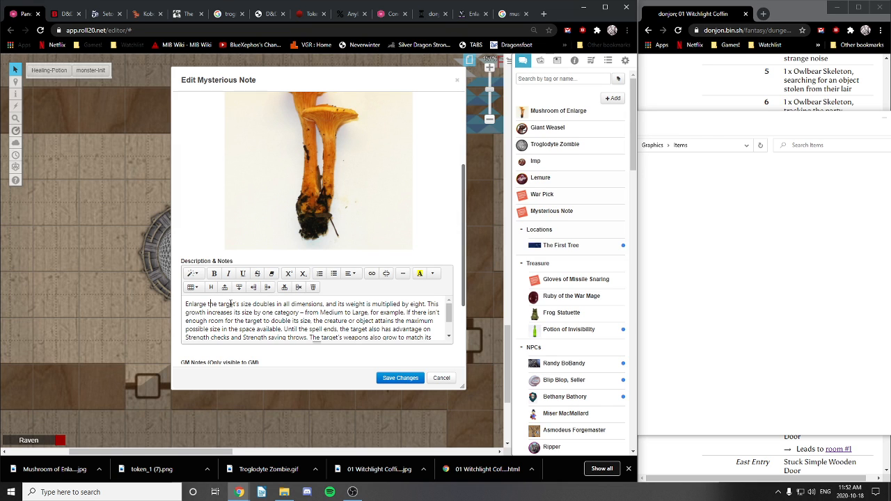
# Step: Reword the description's opening to 'The gourmand's size doubles…'
pyautogui.moveTo(216, 306); pyautogui.dragTo(183, 304)
pyautogui.write('T')
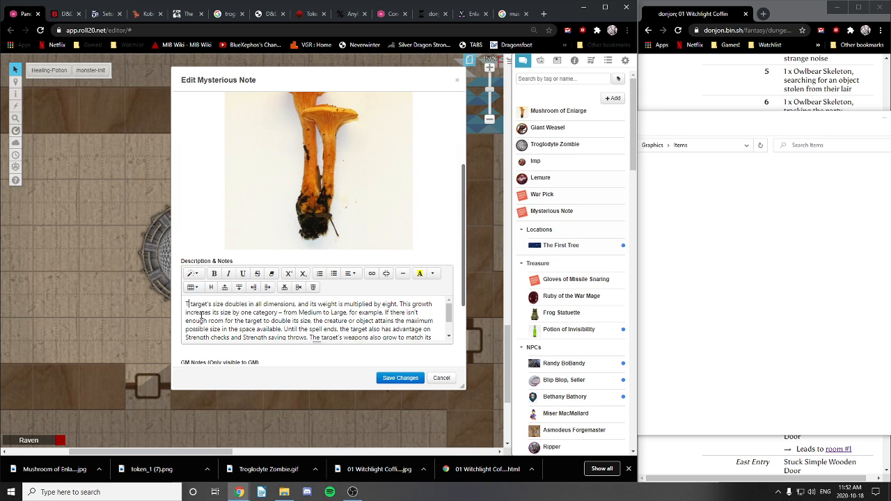
pyautogui.write('he')
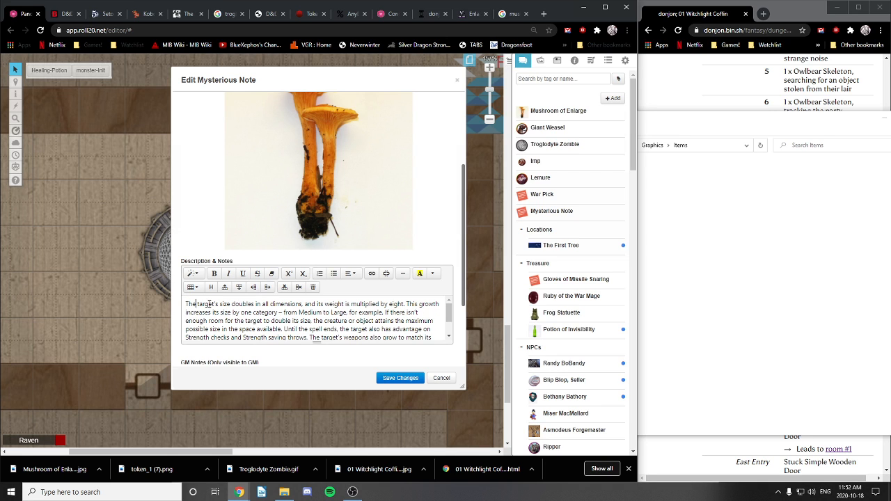
pyautogui.moveTo(197, 304); pyautogui.dragTo(217, 305)
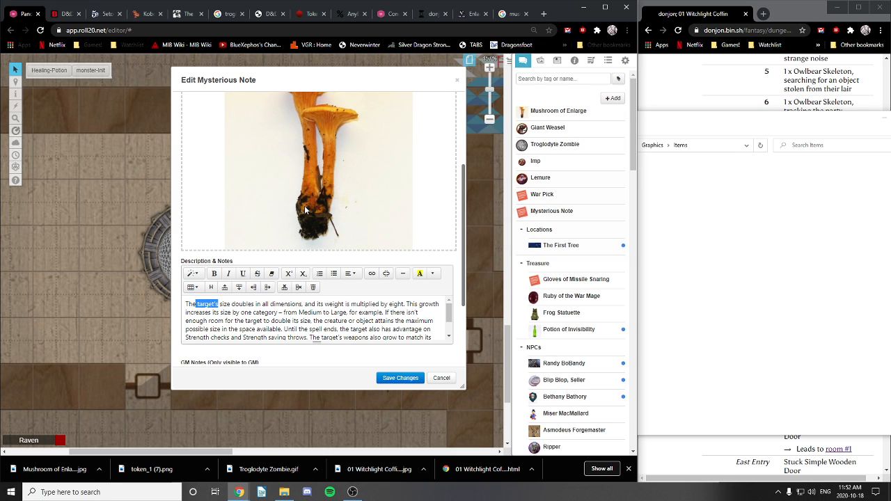
pyautogui.write('gourmand')
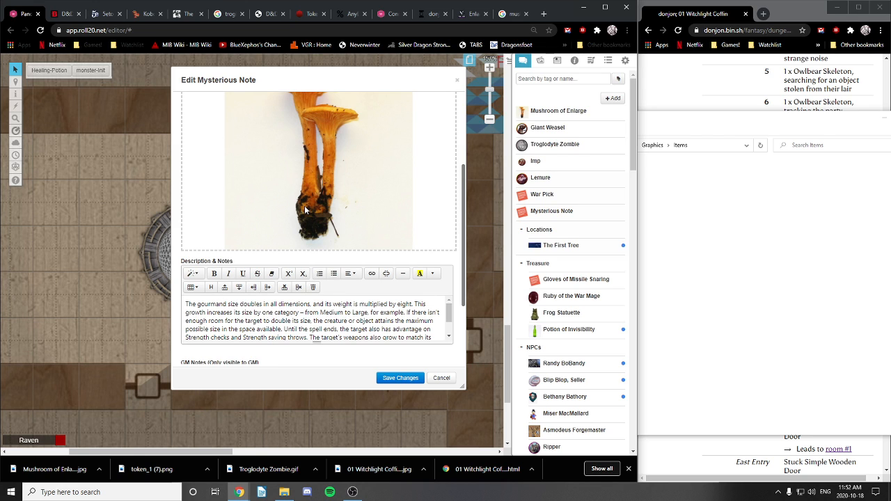
pyautogui.write("'s")
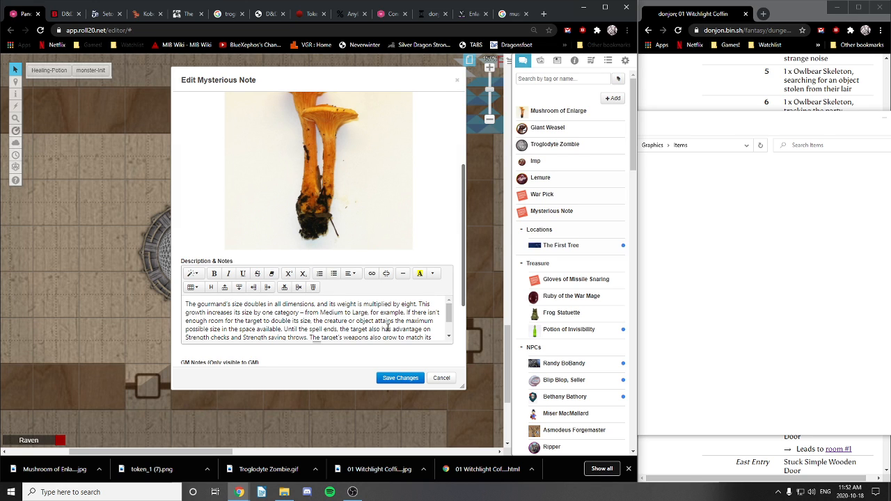
pyautogui.scroll(-1, 387, 327)
pyautogui.scroll(1, 386, 327)
pyautogui.moveTo(451, 317); pyautogui.dragTo(449, 321)
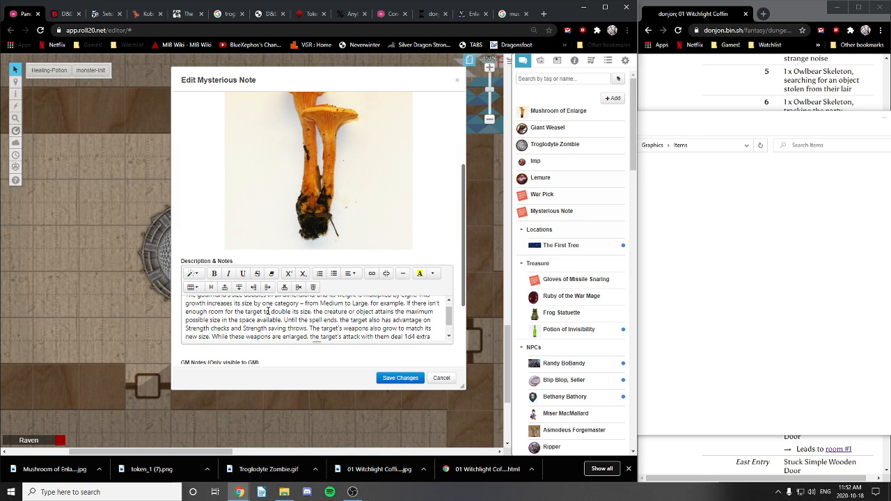
pyautogui.moveTo(448, 316); pyautogui.dragTo(449, 326)
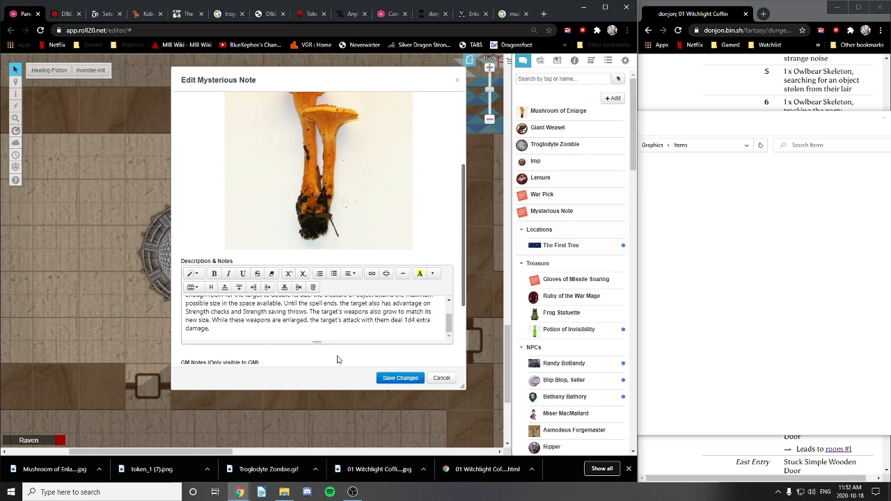
pyautogui.click(544, 14)
pyautogui.click(465, 30)
# Step: Search Google for 'potion of growth 5e cost' after trying 'potion of enlarge person 5e'
pyautogui.write('po')
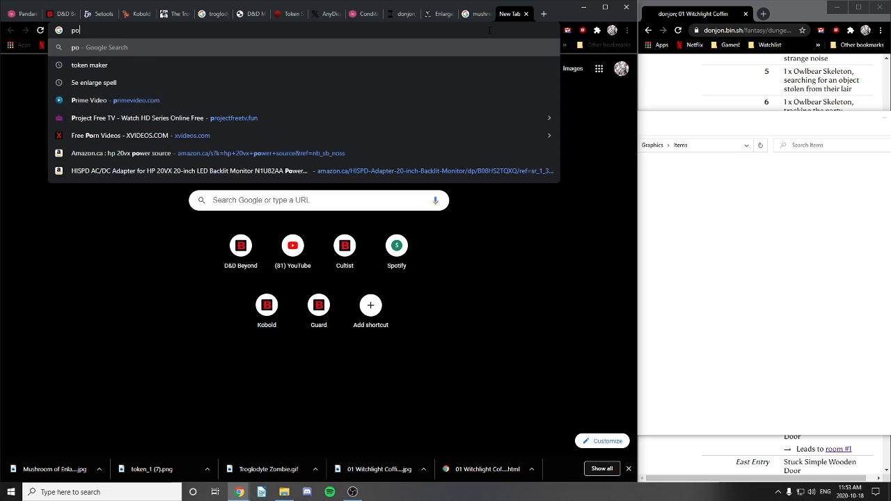
pyautogui.write('tion of enlarge')
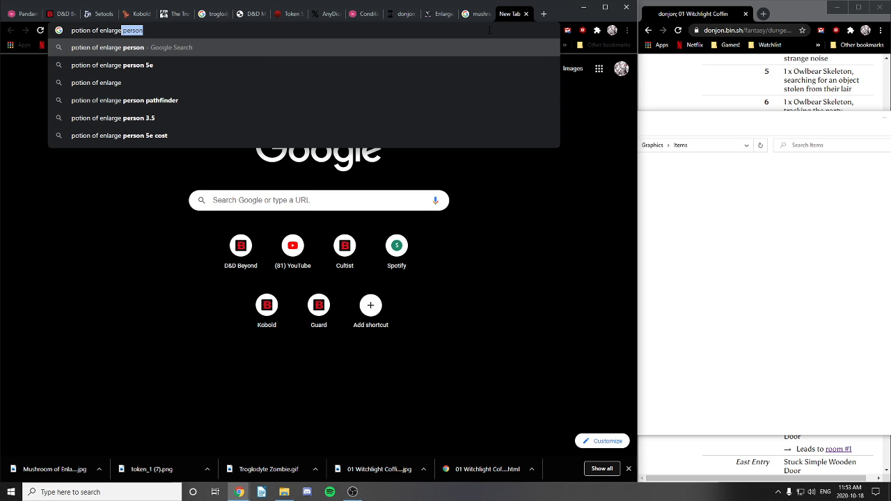
pyautogui.click(217, 68)
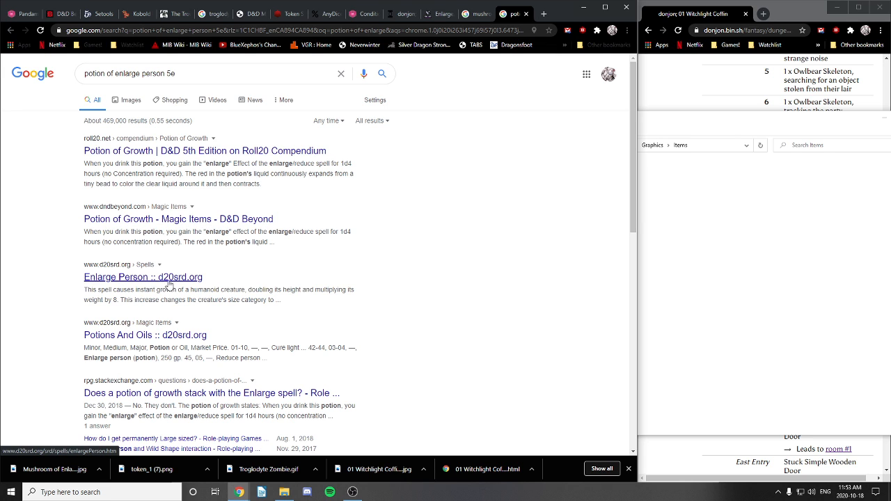
pyautogui.moveTo(199, 73); pyautogui.dragTo(36, 87)
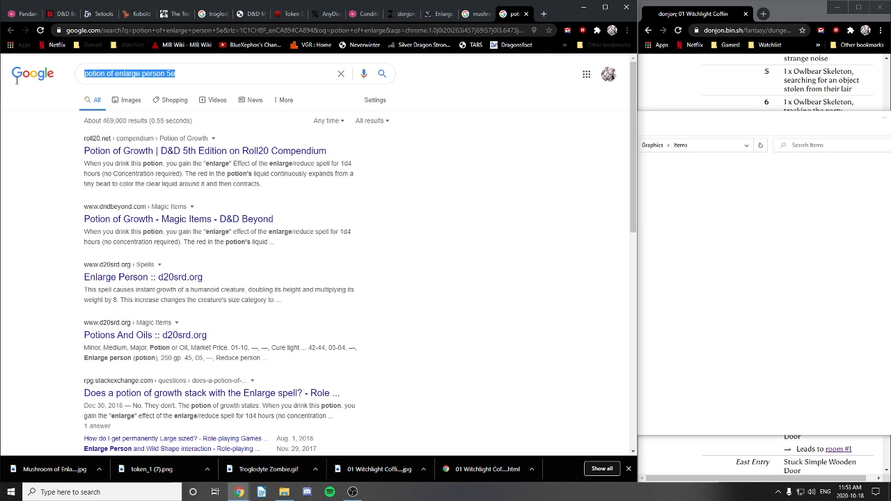
pyautogui.write('potion of ')
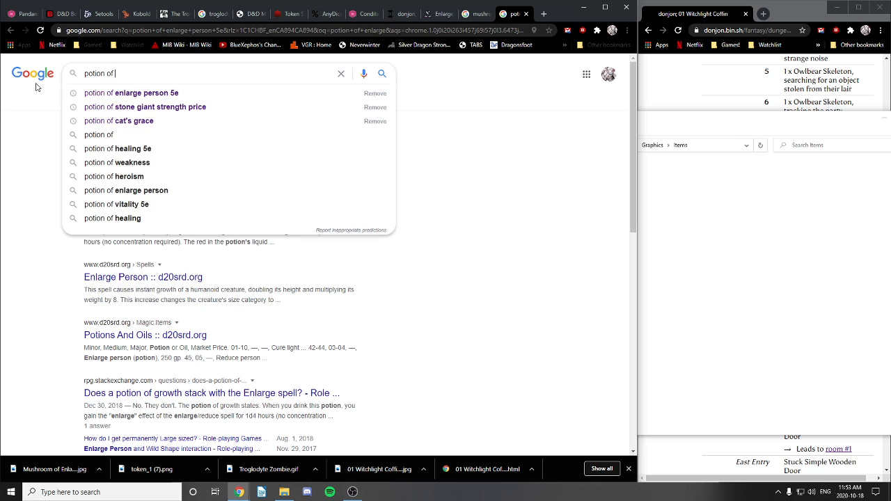
pyautogui.write('growth ')
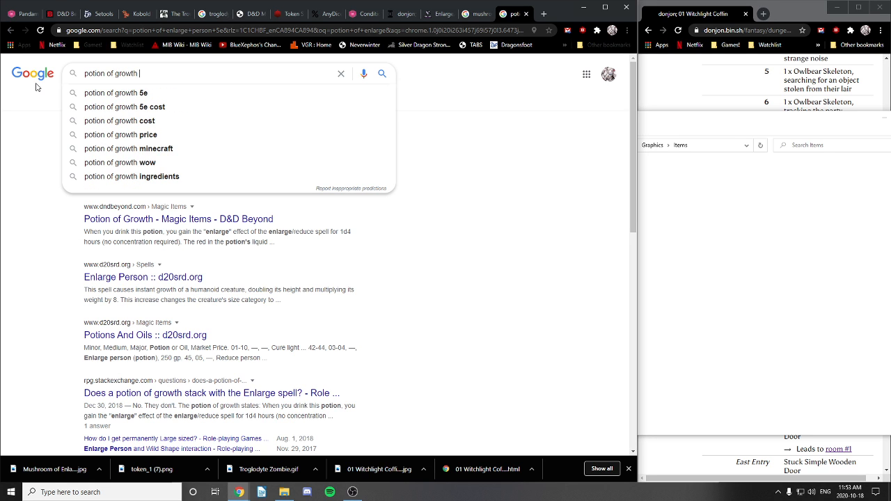
pyautogui.write('5e cost')
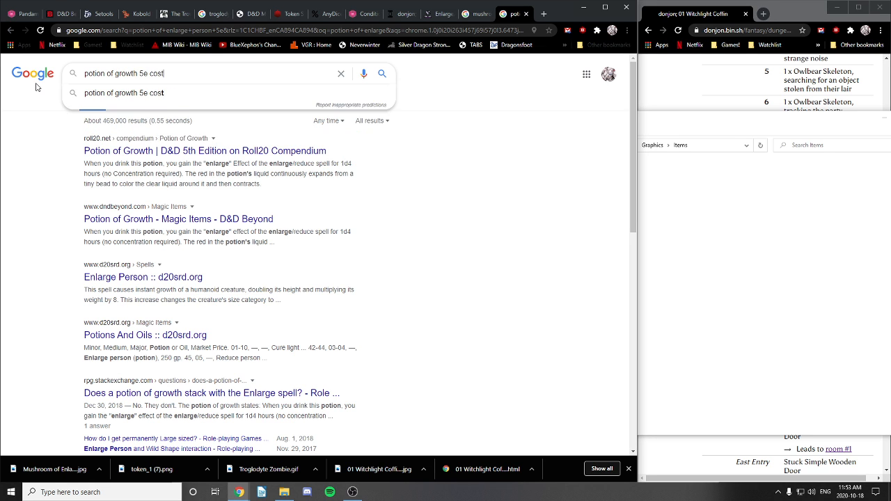
pyautogui.press('Return')
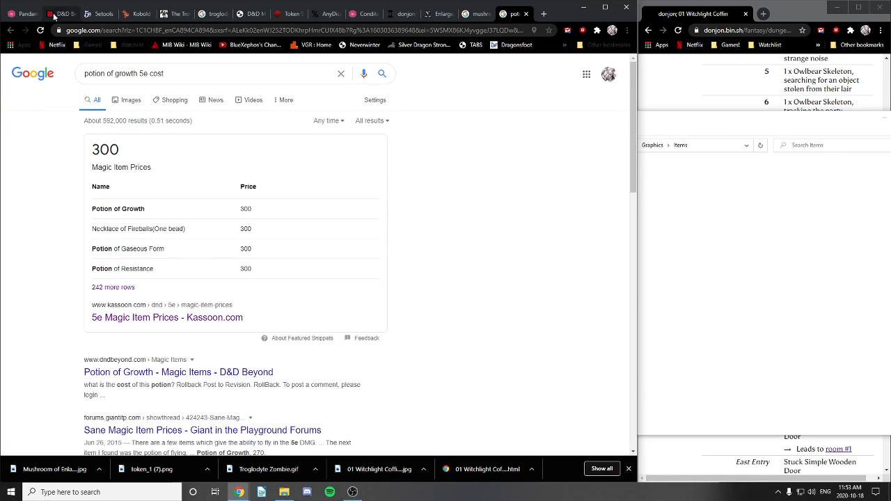
# Step: Return to Roll20 and save the Mysterious Note changes
pyautogui.click(23, 16)
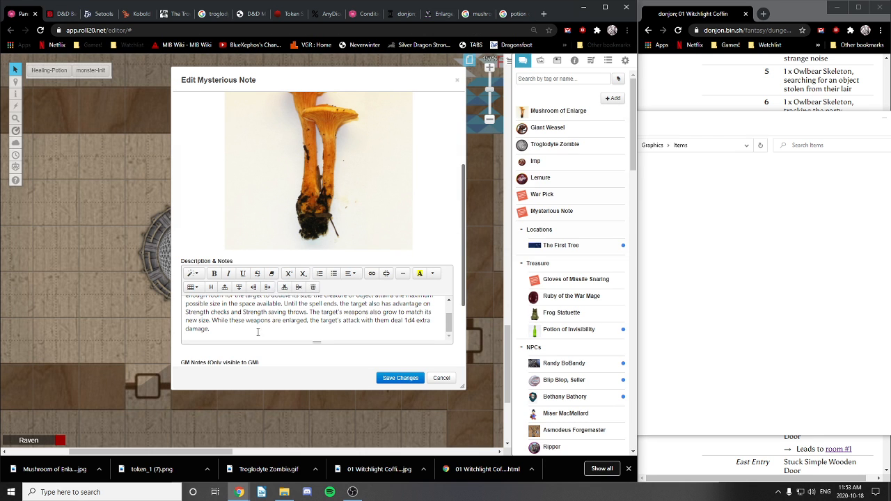
pyautogui.scroll(2, 272, 329)
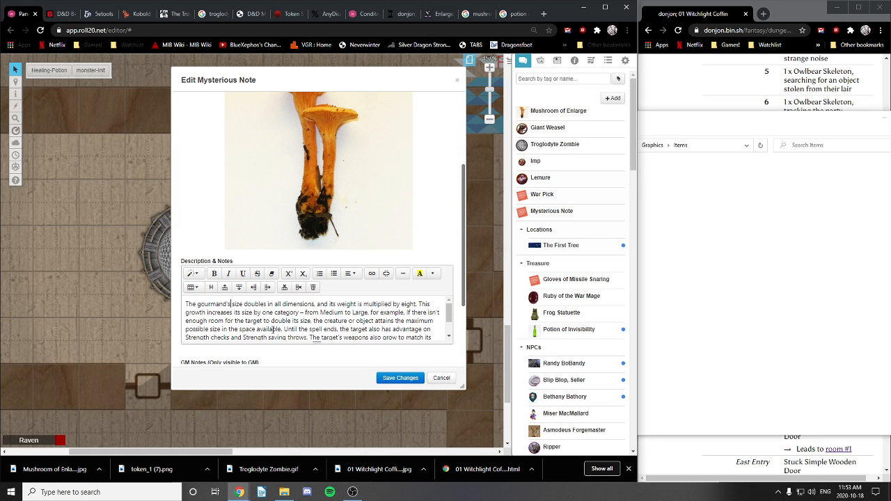
pyautogui.click(400, 378)
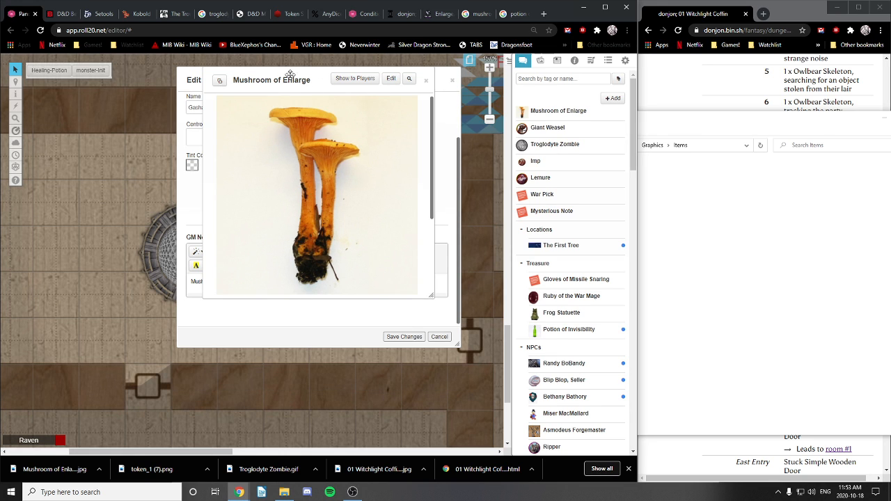
# Step: Move the Mushroom of Enlarge handout aside and close it
pyautogui.moveTo(293, 79); pyautogui.dragTo(196, 170)
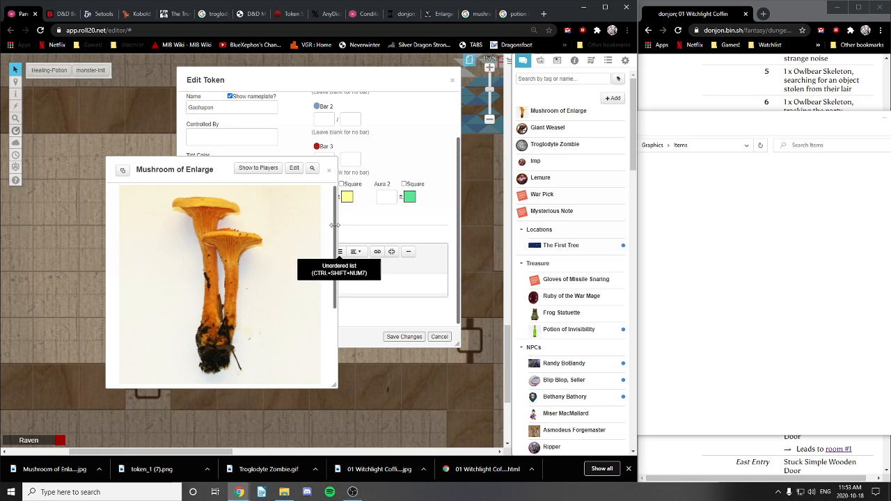
pyautogui.scroll(-2, 229, 288)
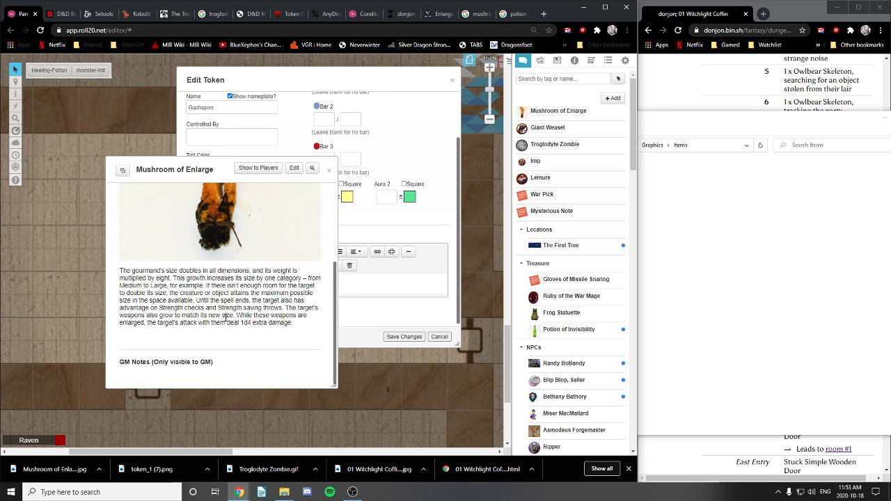
pyautogui.scroll(3, 225, 318)
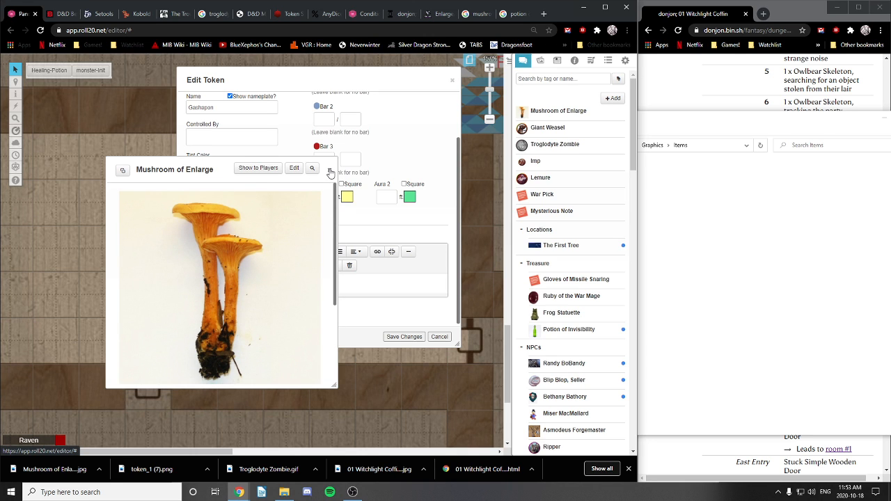
pyautogui.click(330, 171)
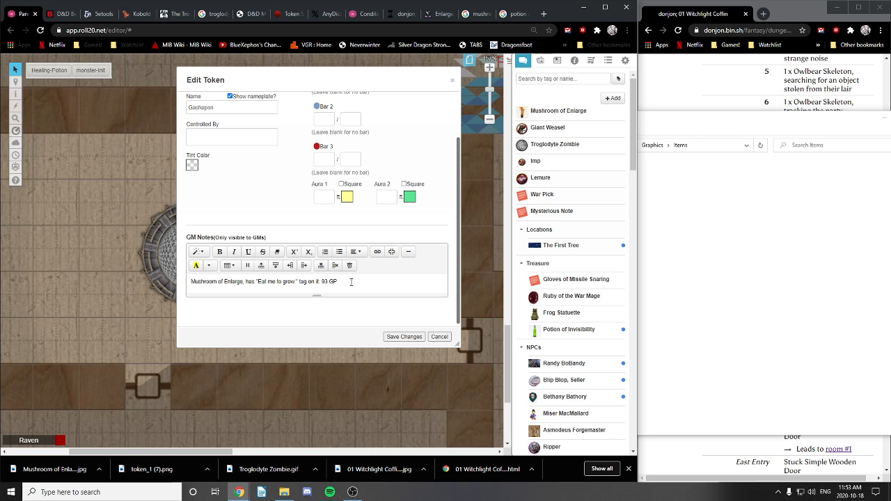
# Step: Add 'See Mushroom of Enlarge handout --->' on a new line of the Gashapon GM notes and save
pyautogui.click(385, 279)
pyautogui.press('Return')
pyautogui.press('Return')
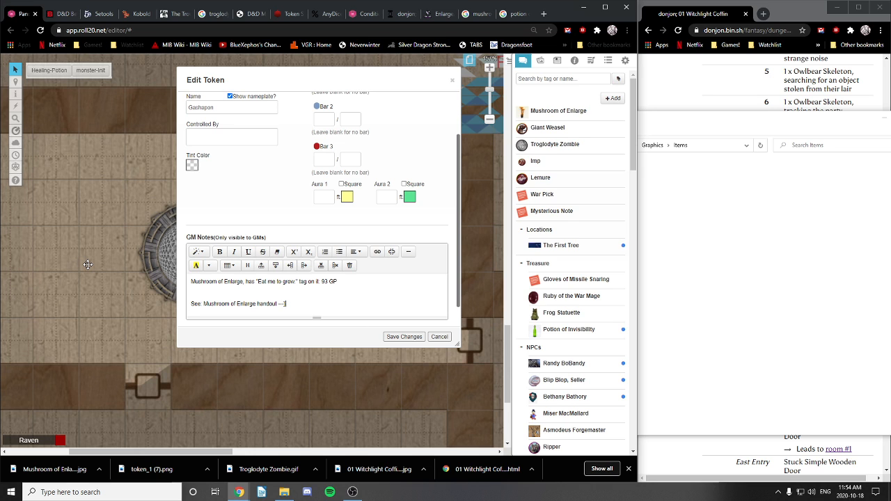
pyautogui.click(402, 337)
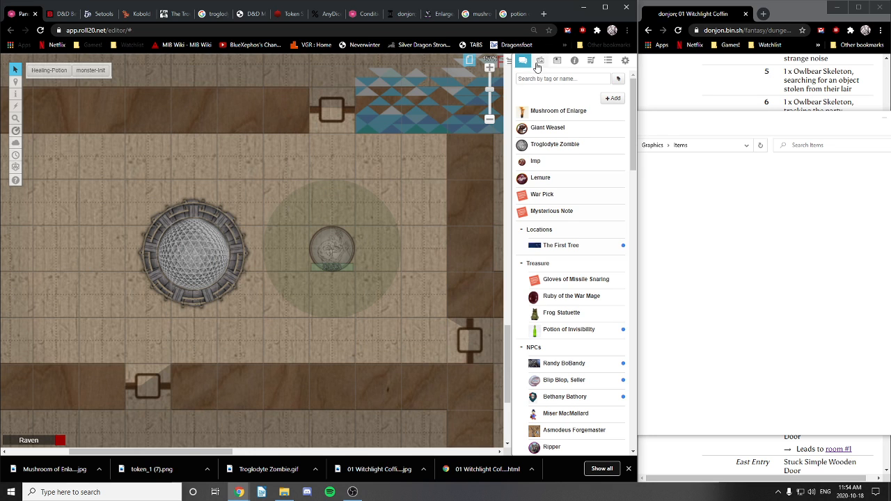
# Step: Pan the map and switch to the Objects & Tokens layer
pyautogui.moveTo(211, 208); pyautogui.dragTo(299, 147)
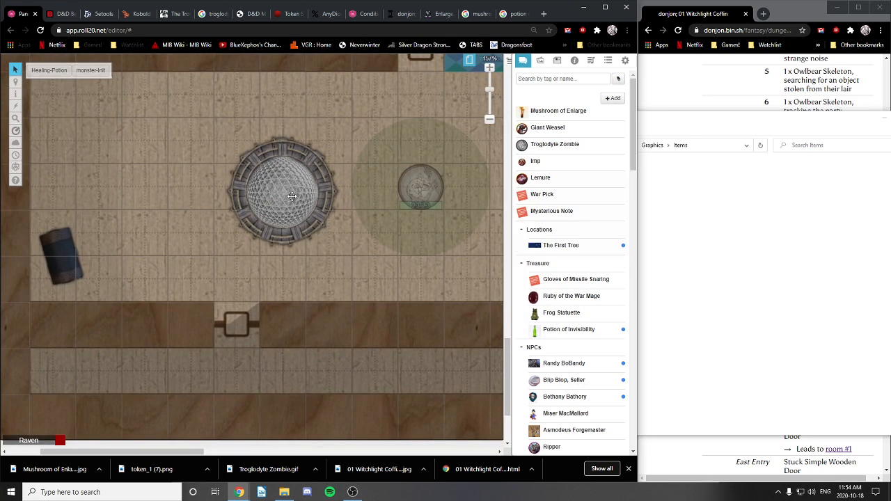
pyautogui.moveTo(16, 85)
pyautogui.click(76, 90)
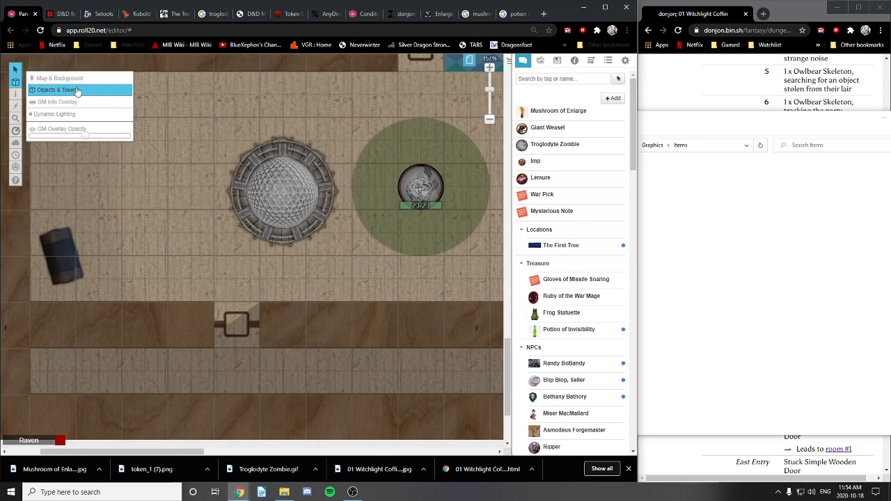
pyautogui.moveTo(421, 121); pyautogui.dragTo(339, 182)
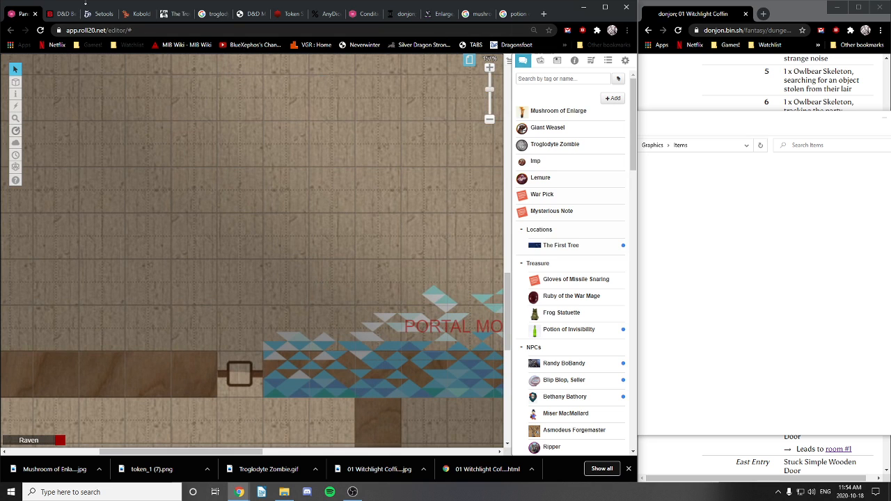
# Step: Open the '01 The Way Up 01' map page from the Page Toolbar
pyautogui.click(106, 15)
pyautogui.click(60, 15)
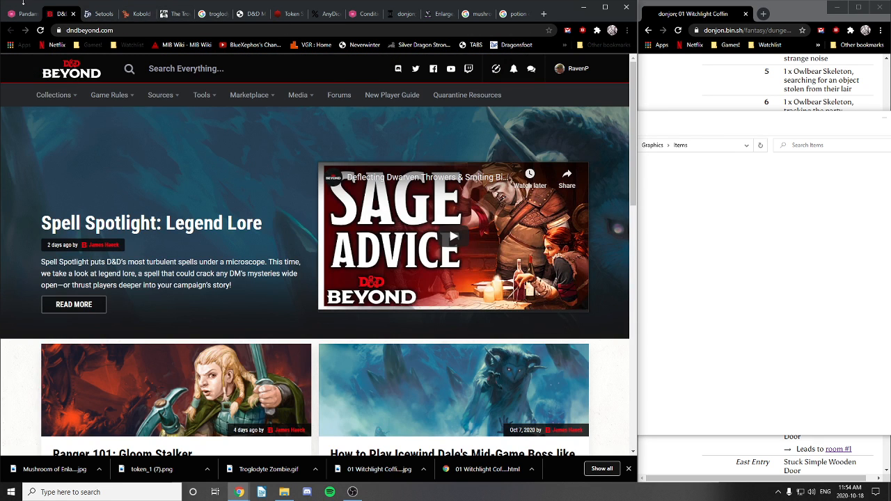
pyautogui.click(24, 14)
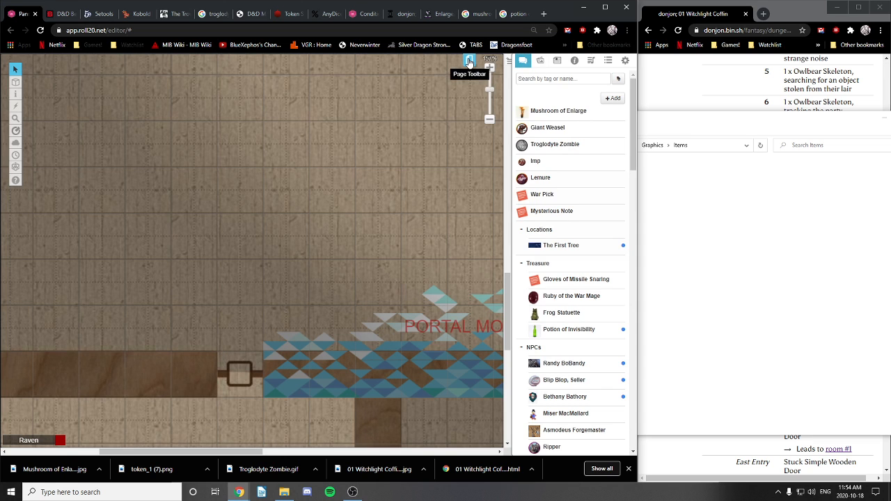
pyautogui.click(470, 60)
pyautogui.click(250, 80)
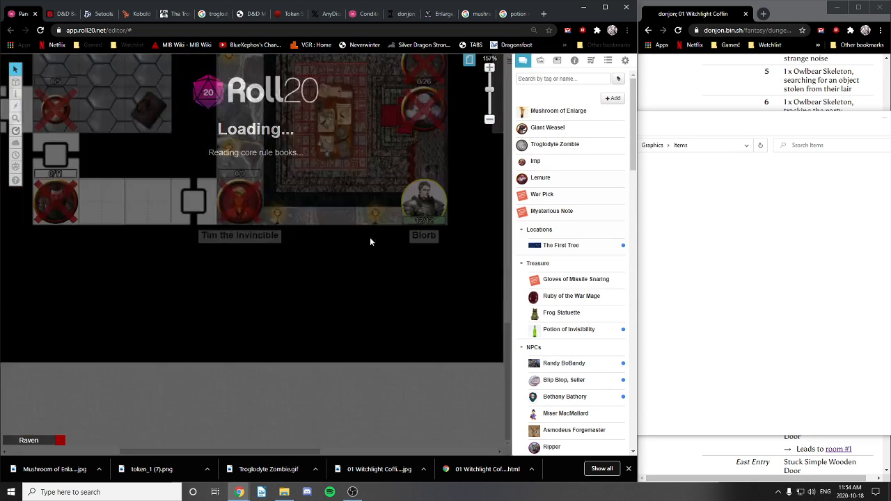
# Step: Switch to the Gauntlet dungeon map page and pan across it
pyautogui.click(469, 60)
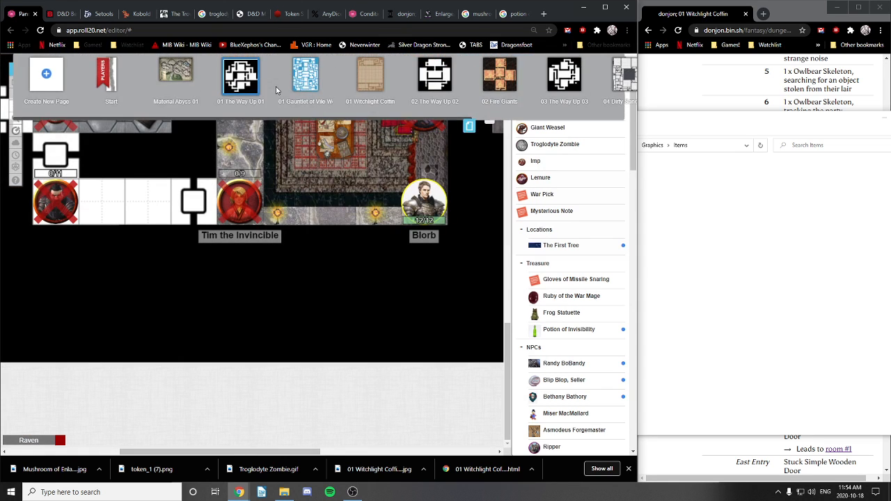
pyautogui.click(310, 80)
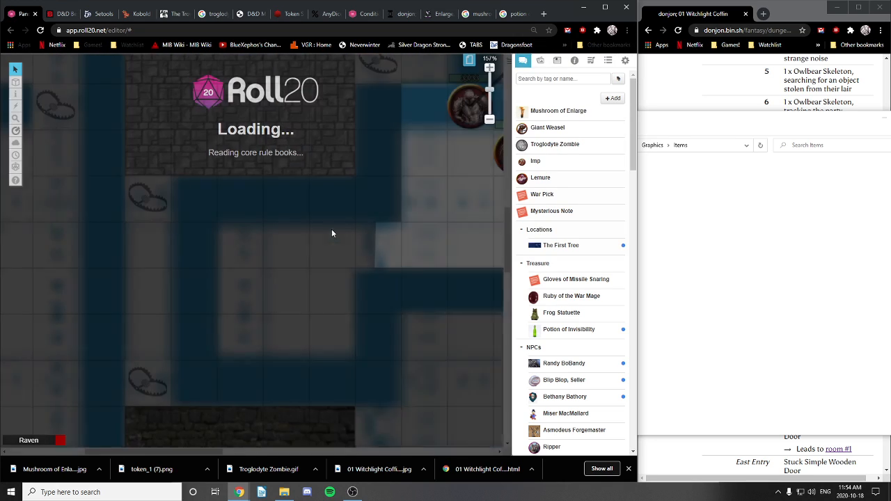
pyautogui.scroll(-3, 311, 231)
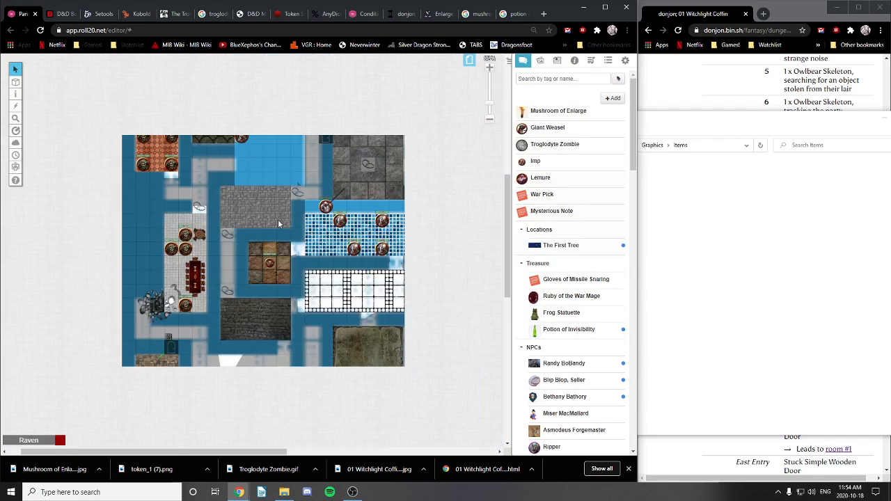
pyautogui.moveTo(286, 101); pyautogui.dragTo(268, 256)
pyautogui.moveTo(338, 236); pyautogui.dragTo(331, 217)
pyautogui.moveTo(324, 273); pyautogui.dragTo(368, 207)
pyautogui.moveTo(425, 352); pyautogui.dragTo(333, 277)
pyautogui.moveTo(338, 327); pyautogui.dragTo(333, 229)
pyautogui.moveTo(321, 386); pyautogui.dragTo(391, 400)
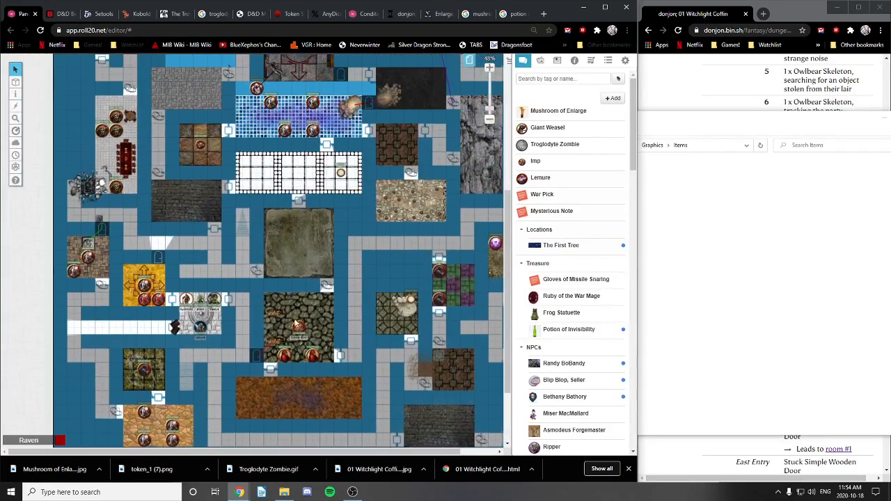
pyautogui.moveTo(243, 451); pyautogui.dragTo(237, 332)
# Step: Scroll around the dungeon map, then reveal the campaign page thumbnails
pyautogui.scroll(5, 146, 296)
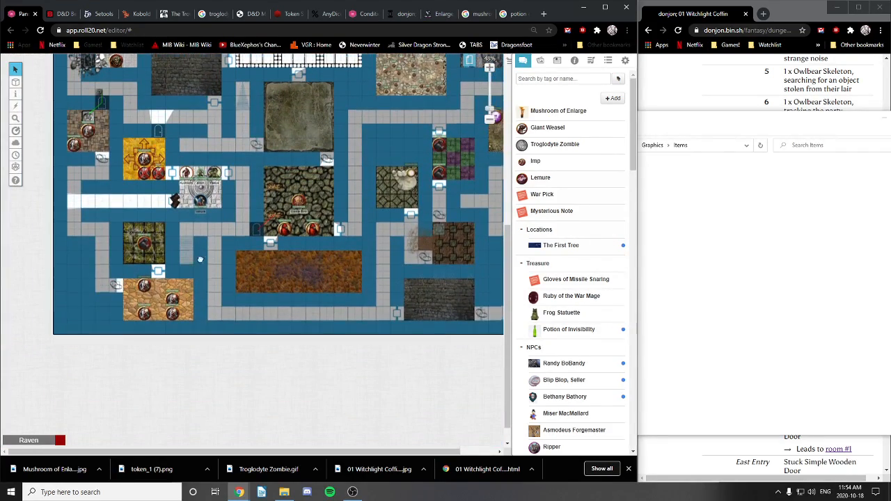
pyautogui.hscroll(1, 167, 292)
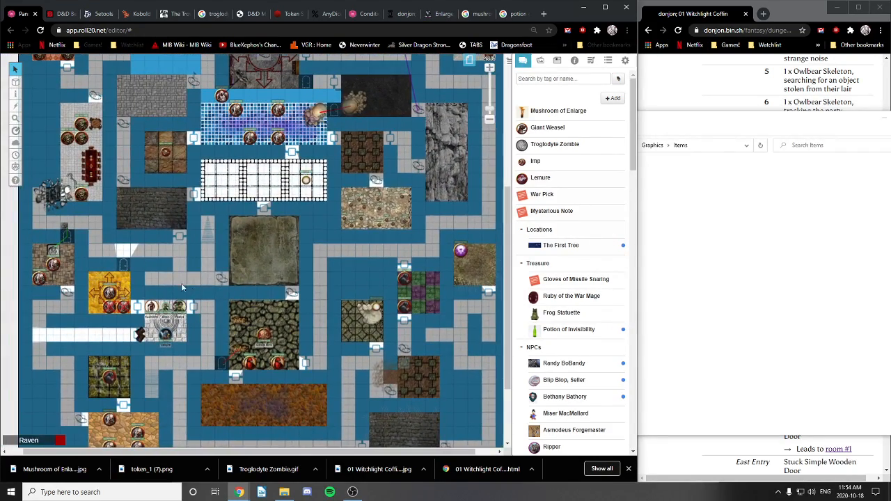
pyautogui.scroll(4, 182, 288)
pyautogui.hscroll(-1, 179, 291)
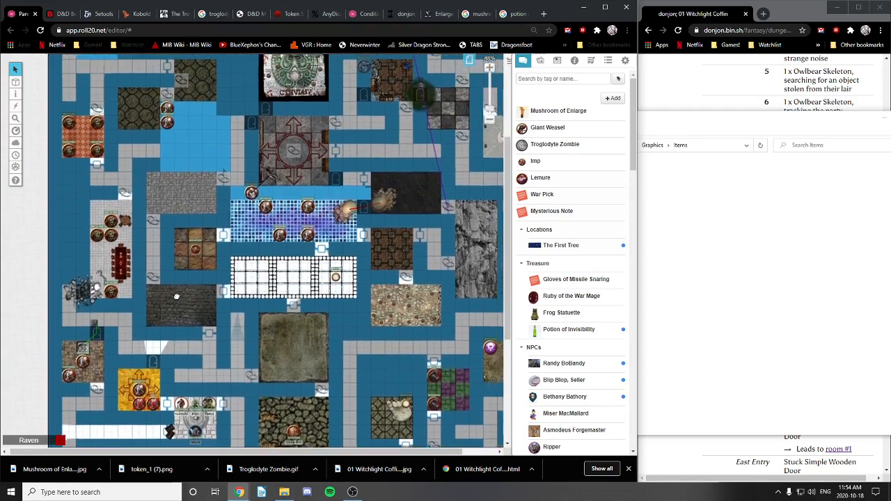
pyautogui.scroll(4, 176, 297)
pyautogui.hscroll(1, 170, 320)
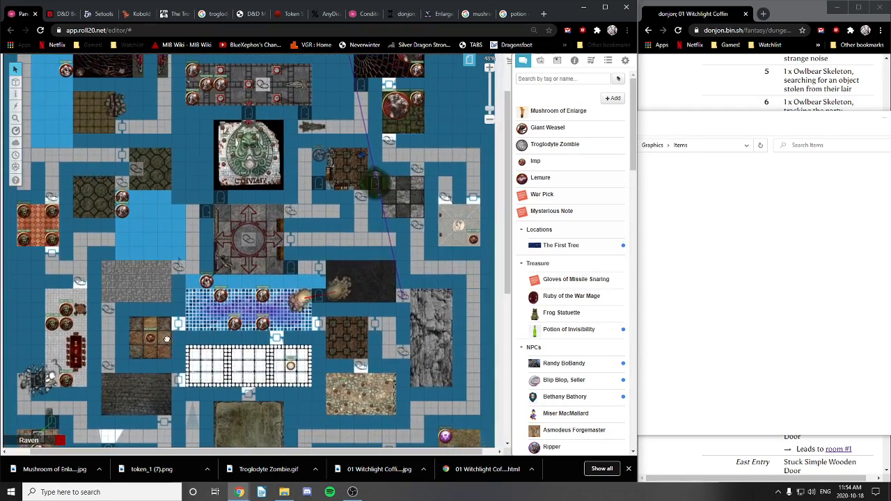
pyautogui.scroll(3, 178, 265)
pyautogui.hscroll(-1, 181, 258)
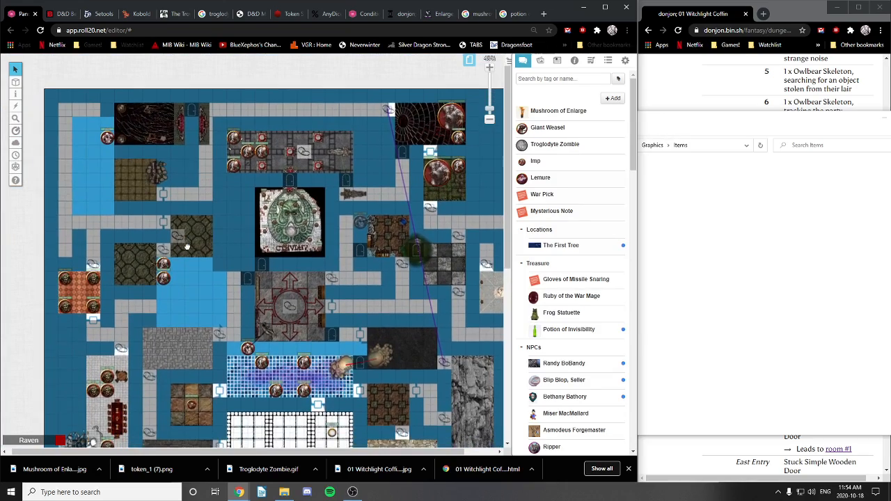
pyautogui.moveTo(187, 246); pyautogui.dragTo(189, 245)
pyautogui.moveTo(358, 236); pyautogui.dragTo(348, 236)
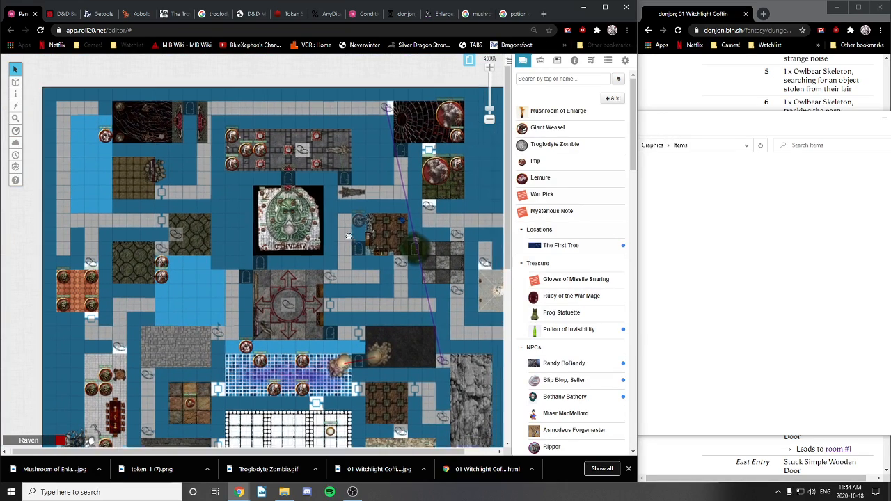
pyautogui.scroll(-3, 349, 236)
pyautogui.hscroll(2, 348, 230)
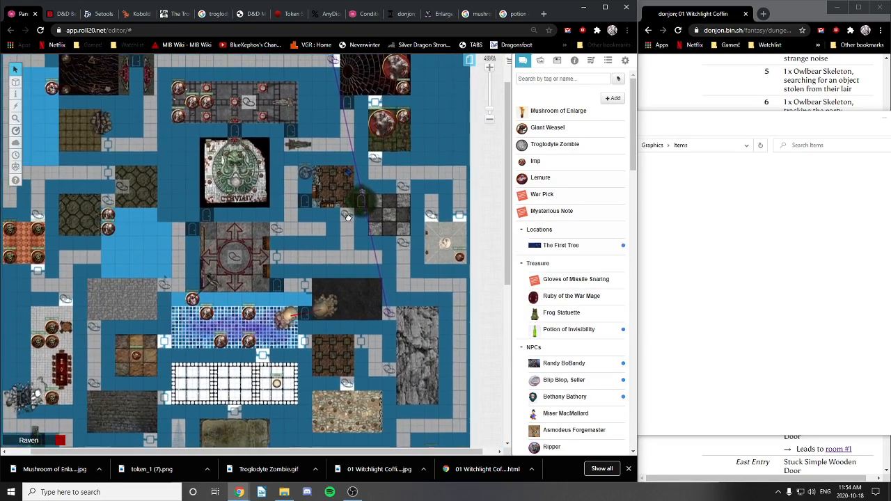
pyautogui.scroll(-5, 348, 218)
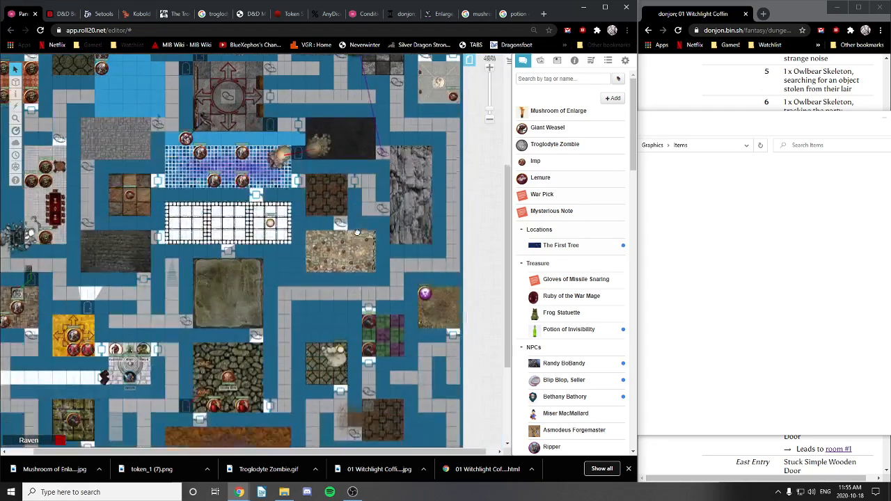
pyautogui.scroll(-4, 352, 258)
pyautogui.hscroll(-2, 348, 285)
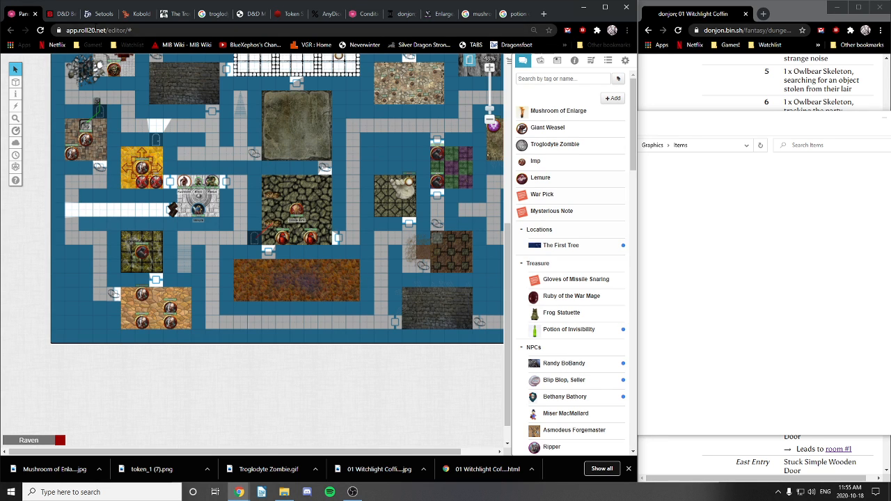
pyautogui.click(468, 62)
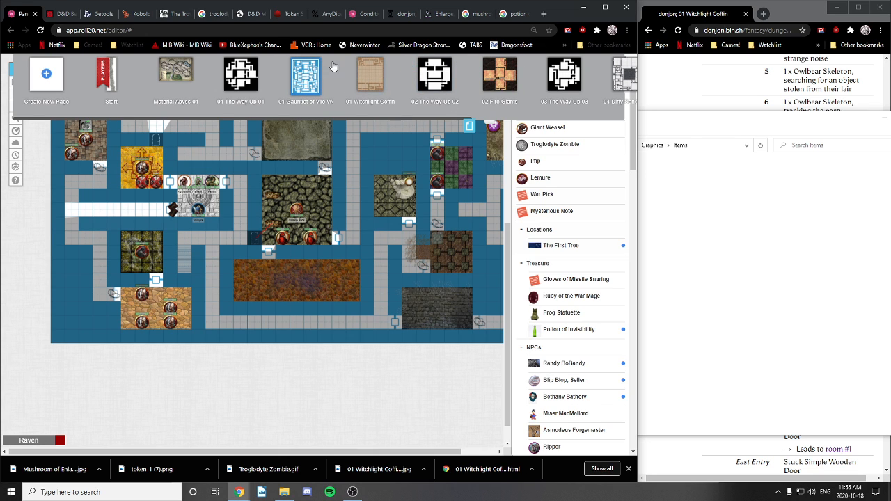
# Step: Hide the page thumbnails and move Mushroom of Enlarge into the Treasure folder
pyautogui.click(496, 130)
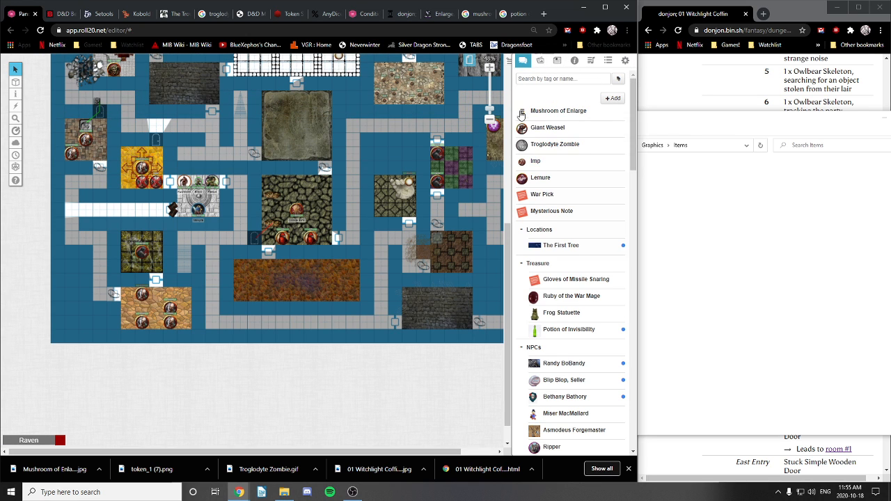
pyautogui.scroll(-2, 540, 273)
pyautogui.scroll(2, 540, 274)
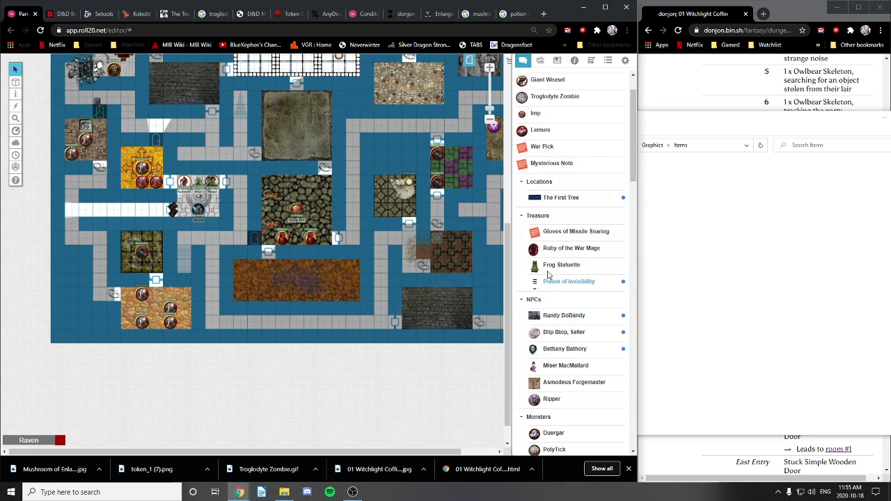
pyautogui.moveTo(523, 188); pyautogui.dragTo(536, 261)
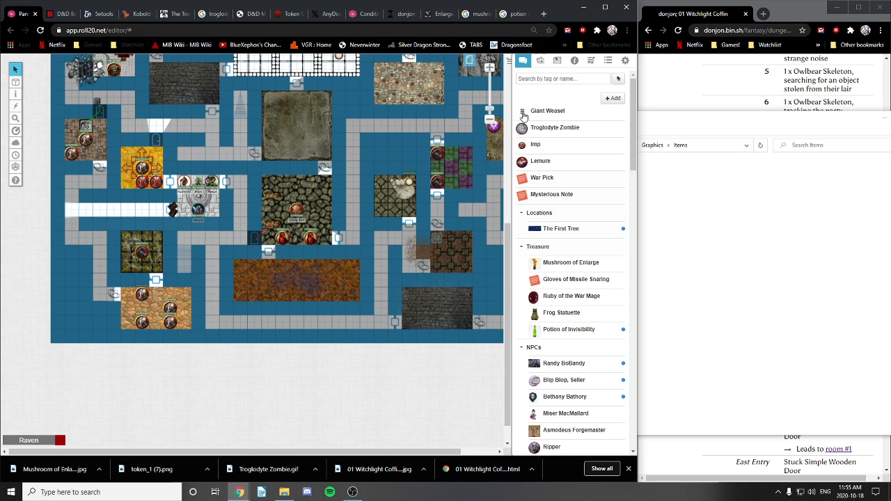
# Step: Drag Giant Weasel down to just above the Monsters folder
pyautogui.scroll(-1, 523, 116)
pyautogui.moveTo(634, 142); pyautogui.dragTo(633, 137)
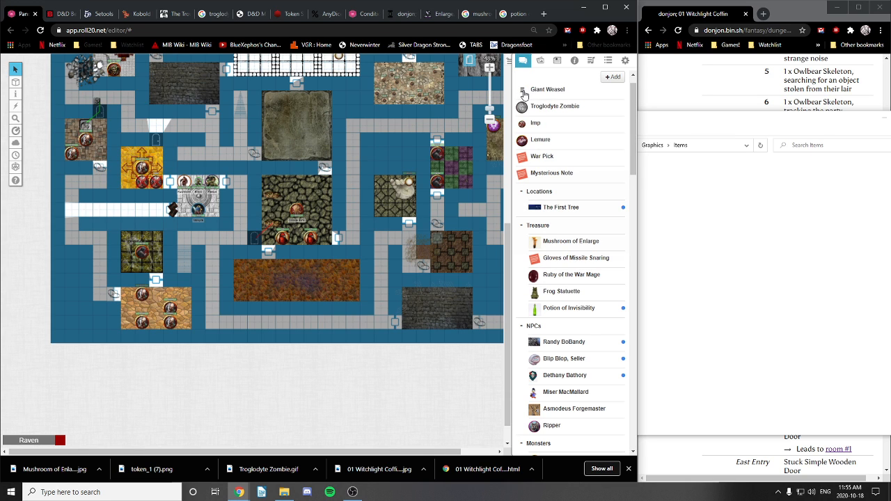
pyautogui.moveTo(523, 94); pyautogui.dragTo(547, 429)
pyautogui.scroll(-2, 556, 354)
pyautogui.scroll(-1, 550, 341)
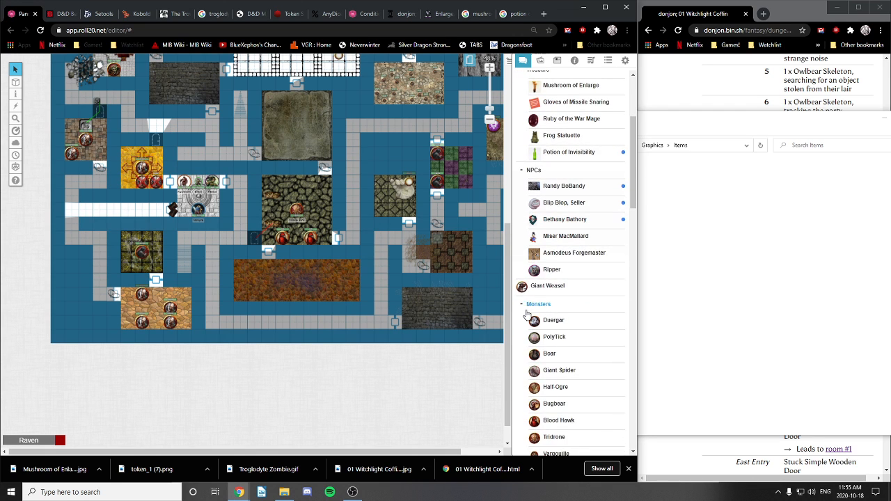
pyautogui.moveTo(522, 291); pyautogui.dragTo(533, 316)
pyautogui.scroll(4, 534, 317)
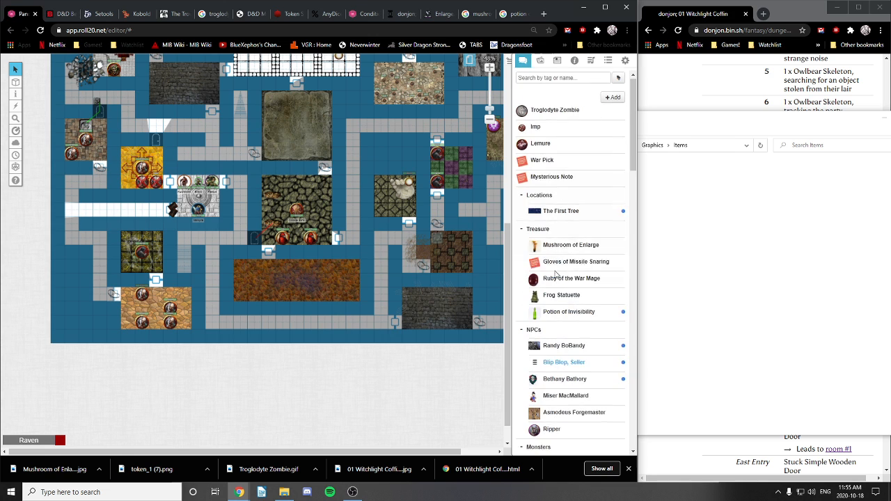
# Step: Move Imp into Monsters and collapse the NPCs, Treasure and Locations folders
pyautogui.moveTo(524, 131); pyautogui.dragTo(535, 403)
pyautogui.scroll(-3, 561, 332)
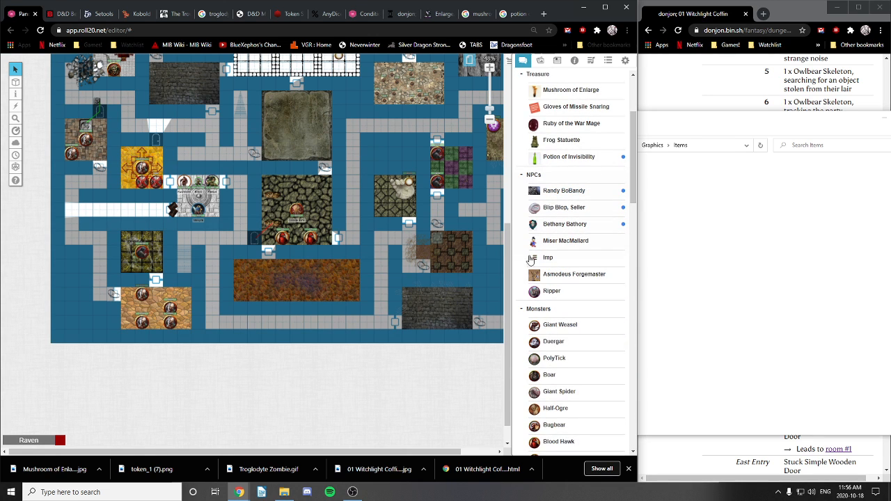
pyautogui.moveTo(533, 259); pyautogui.dragTo(534, 325)
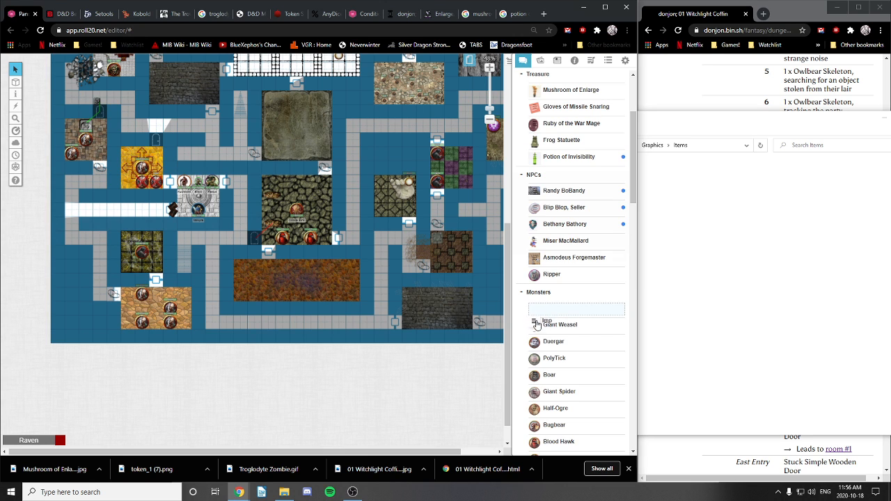
pyautogui.click(523, 176)
pyautogui.scroll(3, 521, 174)
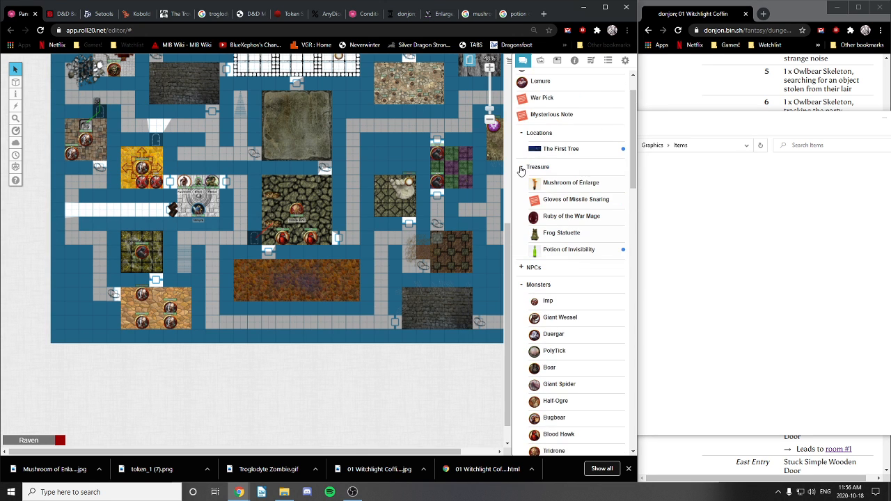
pyautogui.click(521, 168)
pyautogui.click(521, 134)
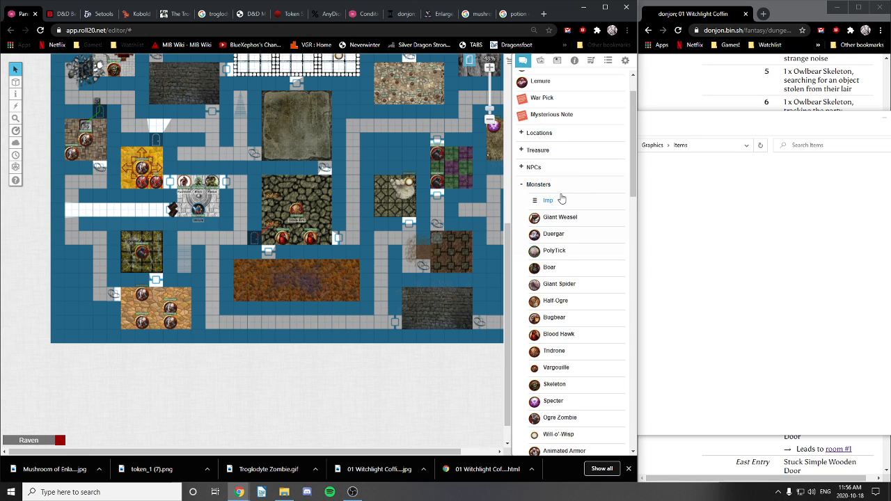
# Step: Move Lemure and Troglodyte Zombie into Monsters, then open the War Pick handout
pyautogui.scroll(2, 522, 129)
pyautogui.moveTo(523, 131); pyautogui.dragTo(543, 230)
pyautogui.moveTo(524, 112); pyautogui.dragTo(541, 220)
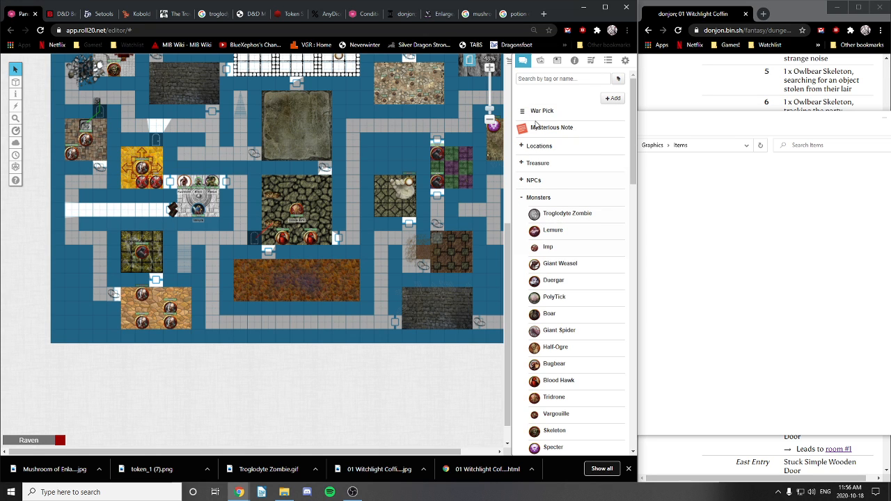
pyautogui.click(542, 112)
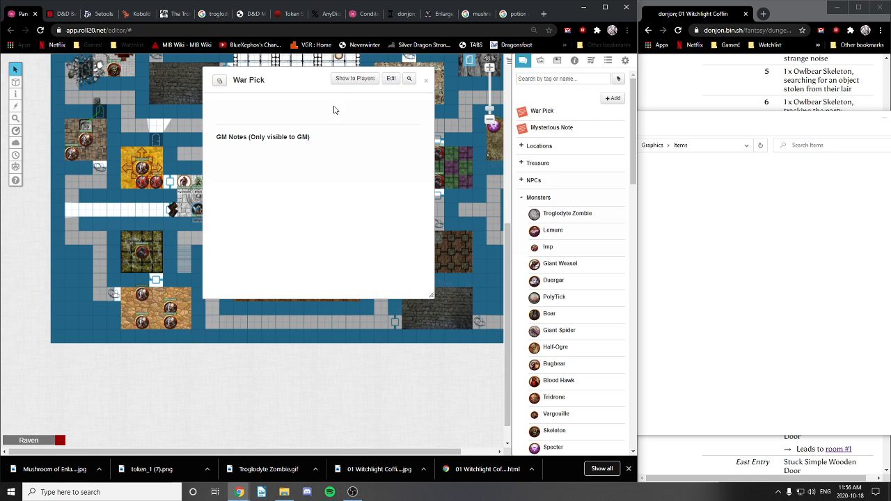
# Step: Reopen the War Pick handout, enter editing, and leave it without changes
pyautogui.click(426, 82)
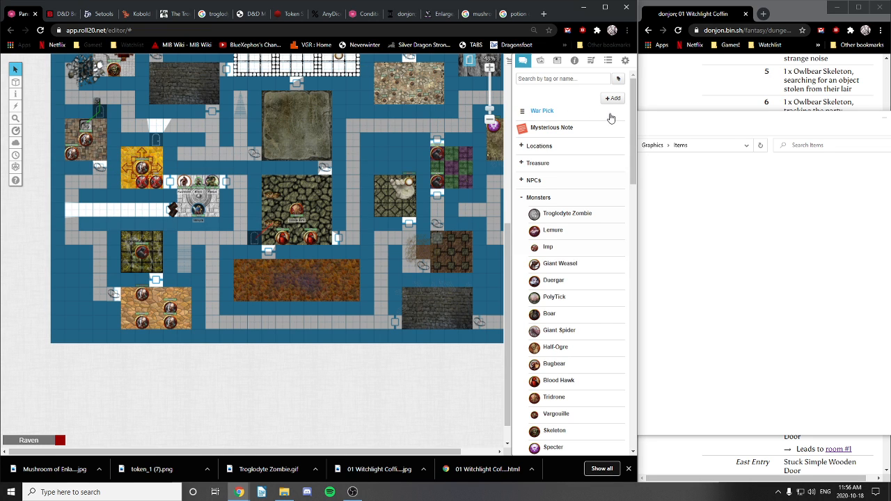
pyautogui.click(523, 114)
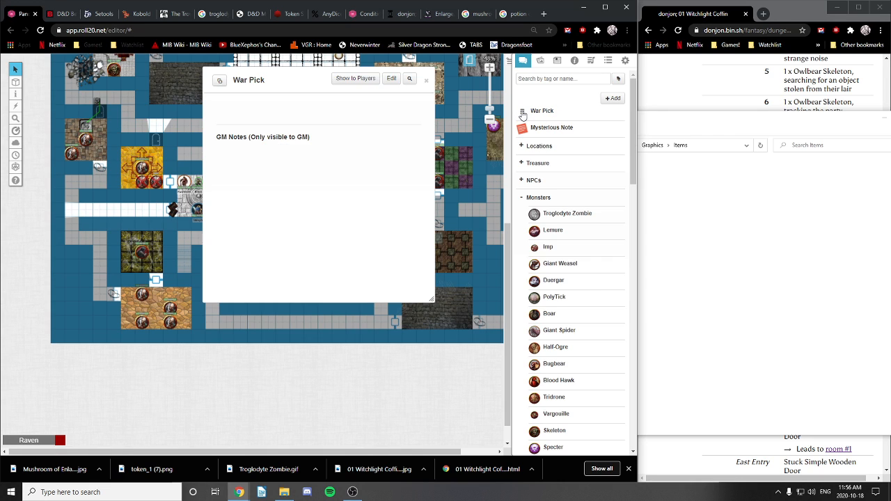
pyautogui.click(392, 79)
pyautogui.click(441, 378)
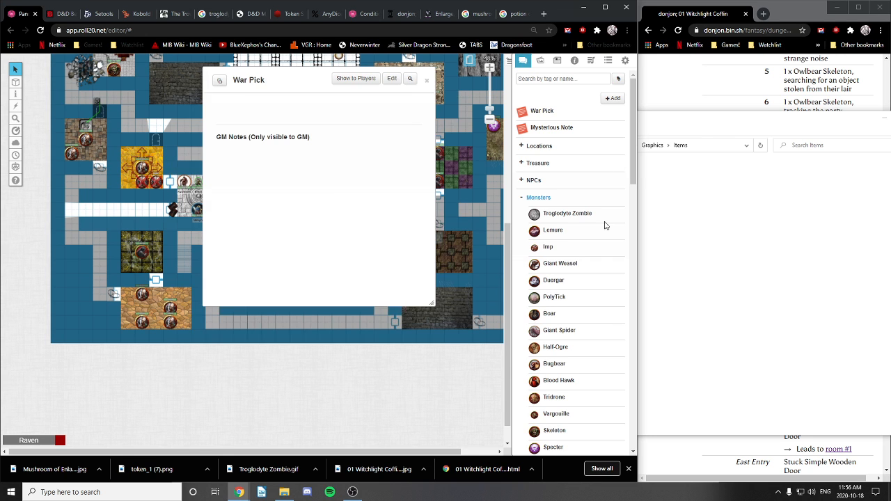
pyautogui.click(427, 80)
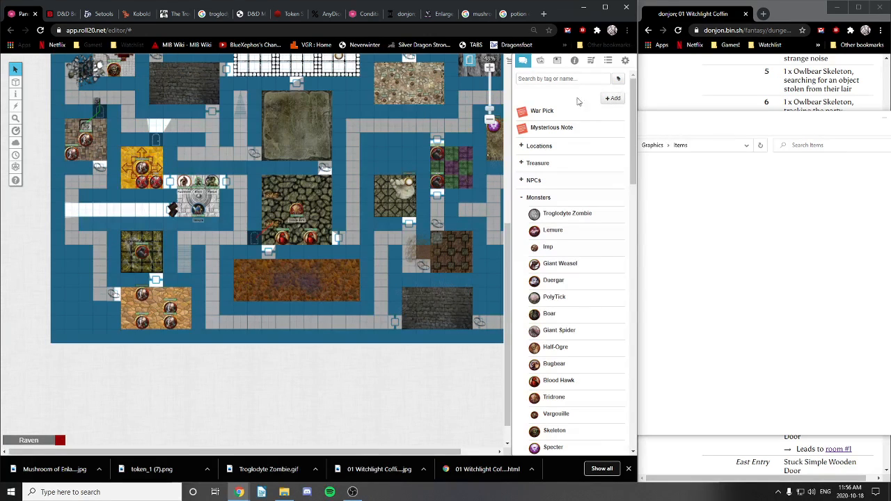
# Step: Delete the War Pick handout, then briefly open and close the Mysterious Note
pyautogui.rightClick(550, 113)
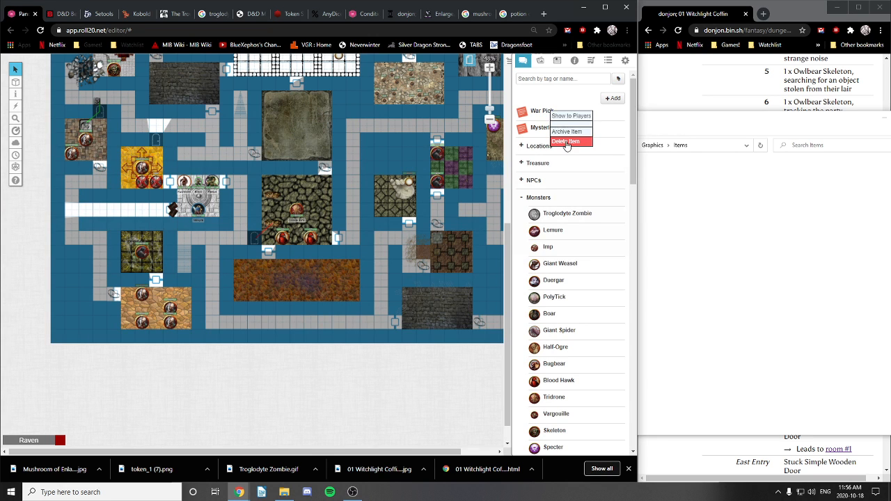
pyautogui.click(566, 143)
pyautogui.click(325, 280)
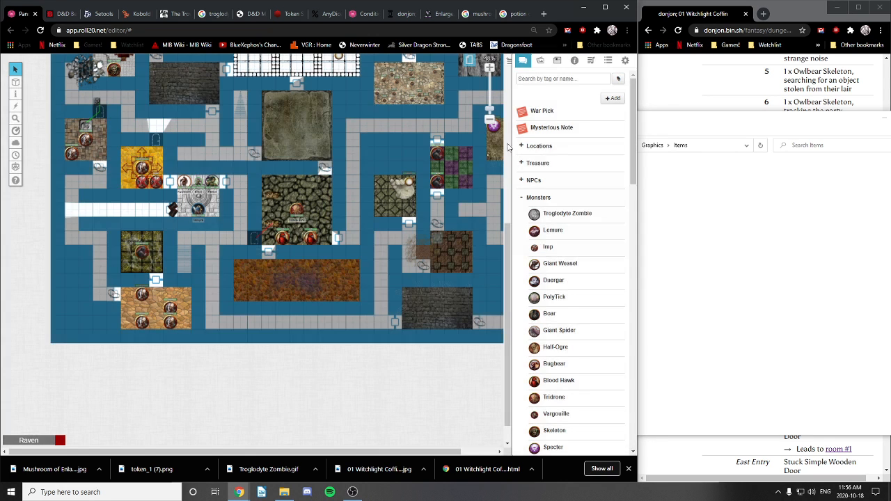
pyautogui.click(553, 112)
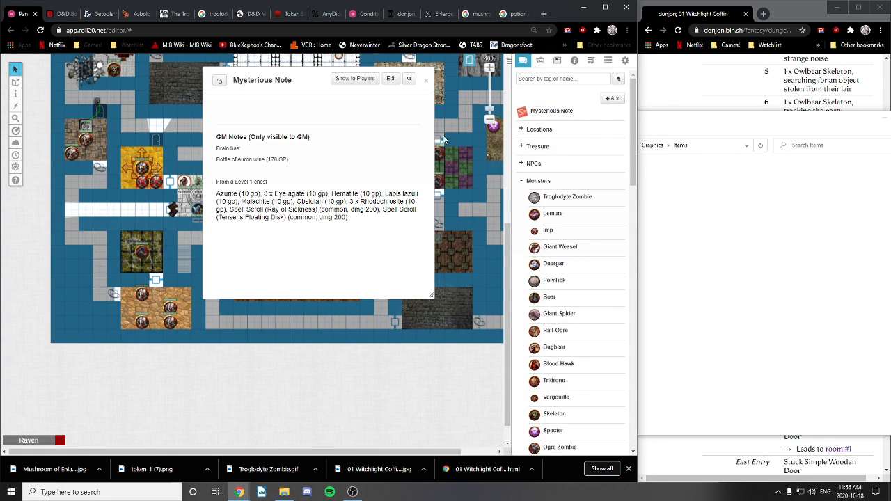
pyautogui.click(427, 82)
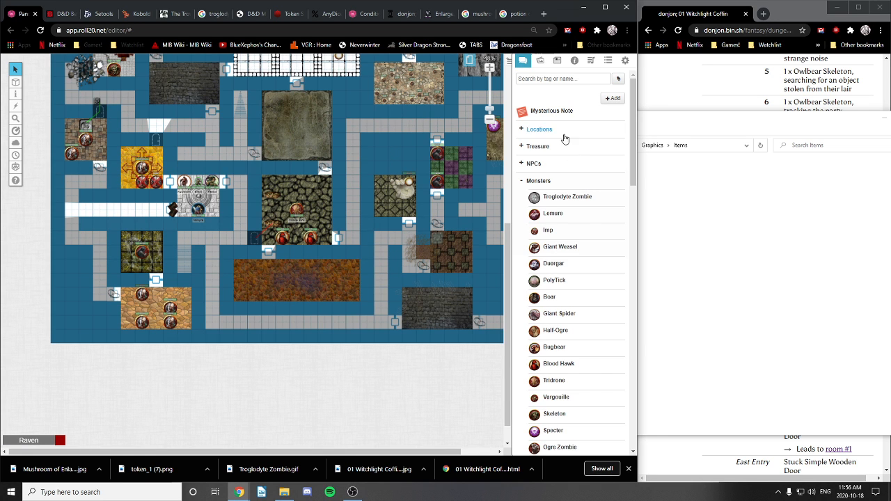
# Step: Scroll the journal to check the Monsters folder, then switch to the text chat
pyautogui.scroll(-10, 563, 174)
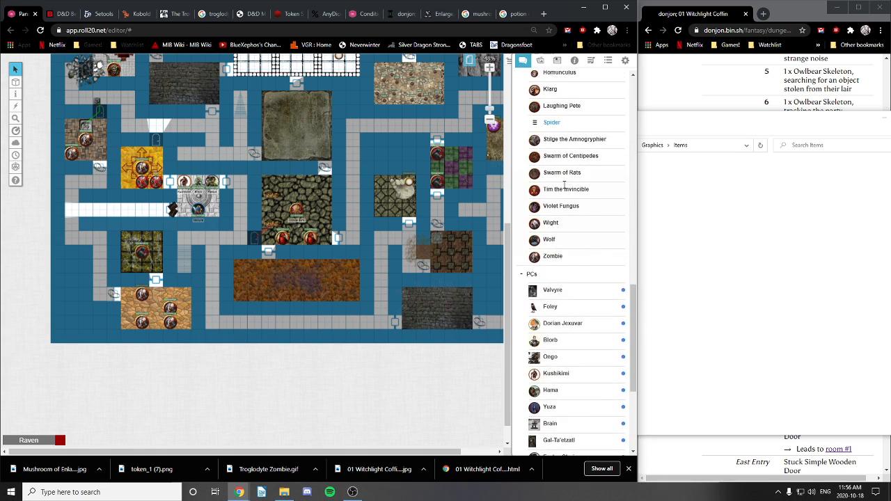
pyautogui.scroll(-3, 565, 184)
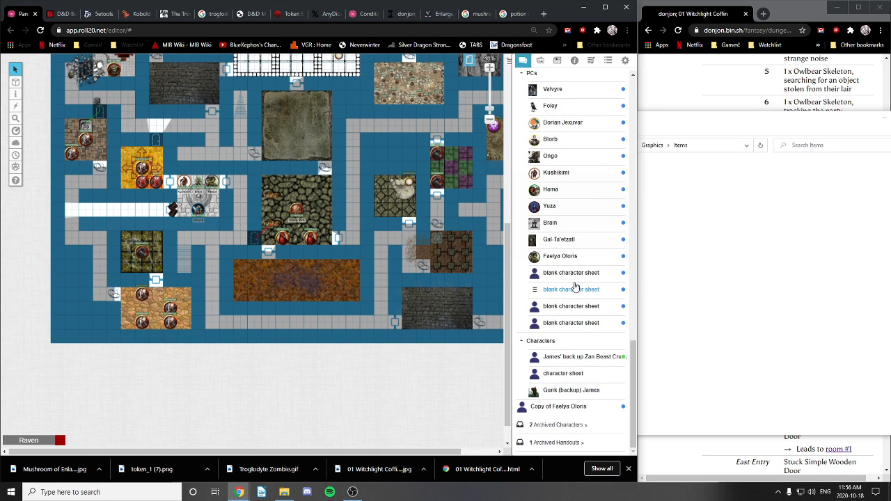
pyautogui.scroll(13, 574, 286)
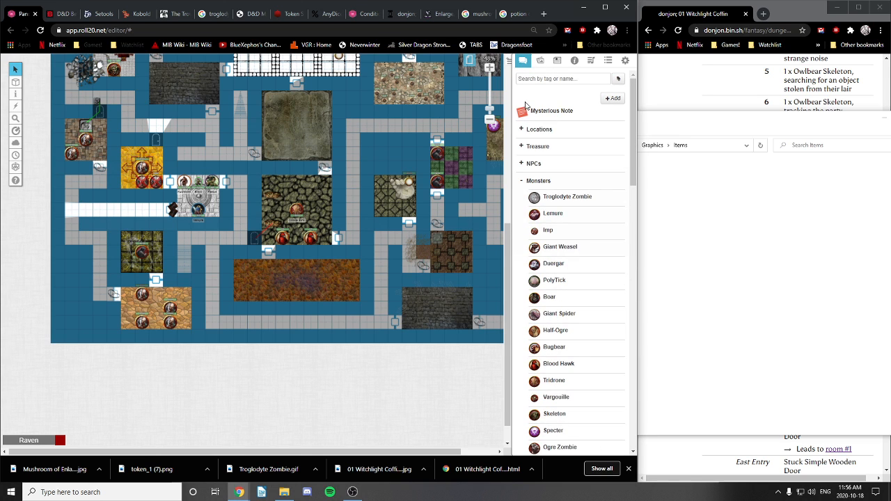
pyautogui.click(524, 64)
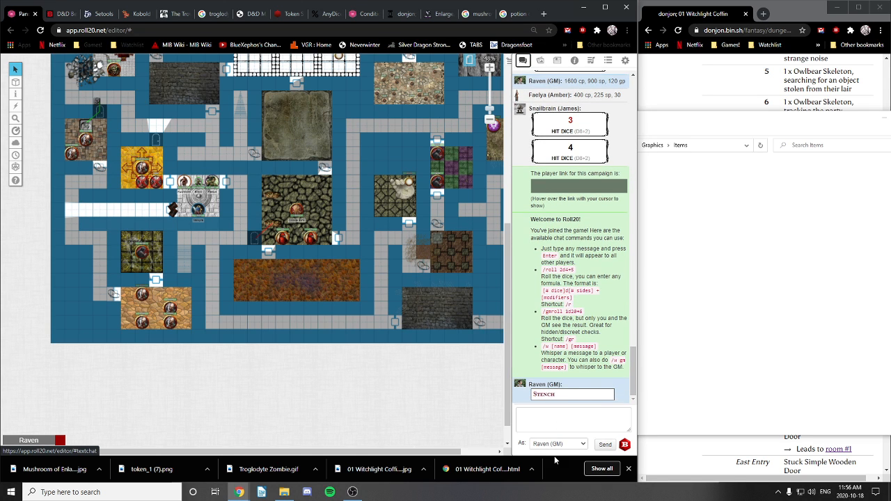
# Step: Try the /clear and /wipe chat commands, which are rejected as unrecognized
pyautogui.rightClick(587, 388)
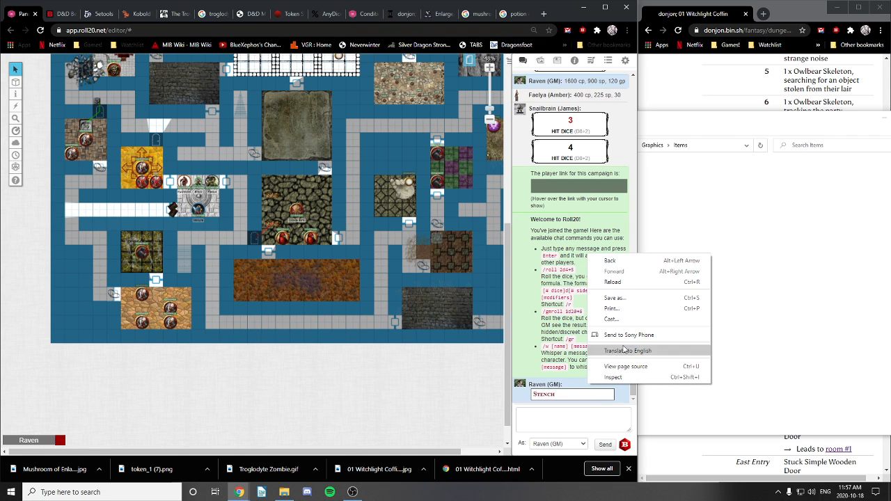
pyautogui.click(565, 388)
pyautogui.click(553, 415)
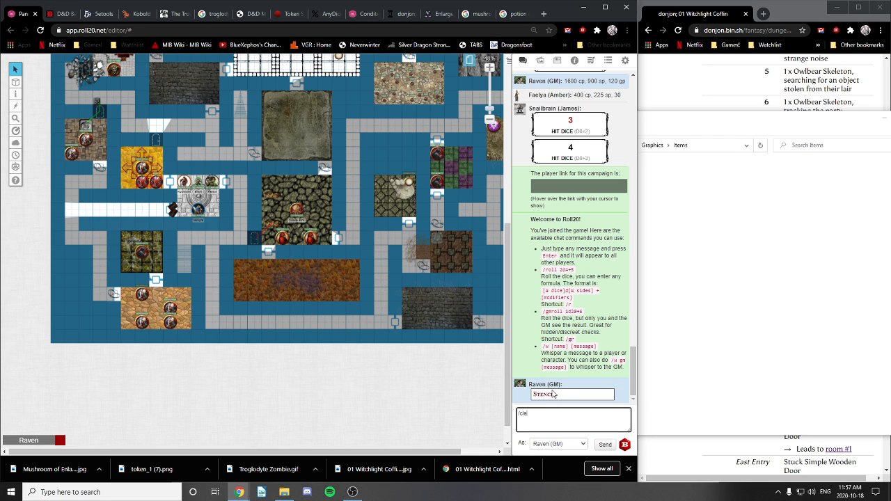
pyautogui.press('Return')
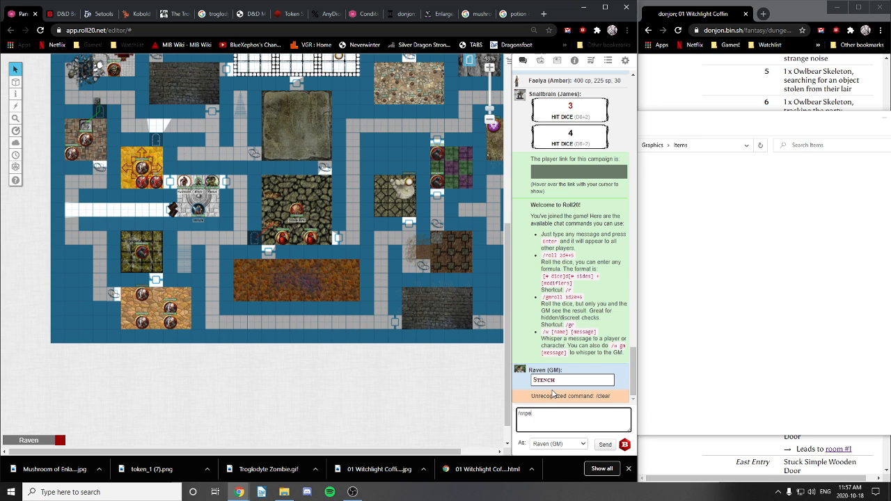
pyautogui.press('Return')
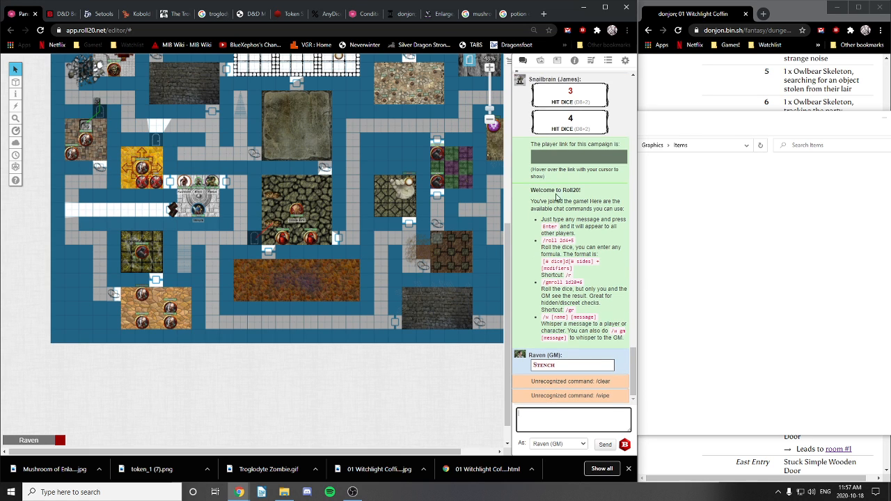
# Step: Clear the current chat log from Settings and return to the chat
pyautogui.click(625, 61)
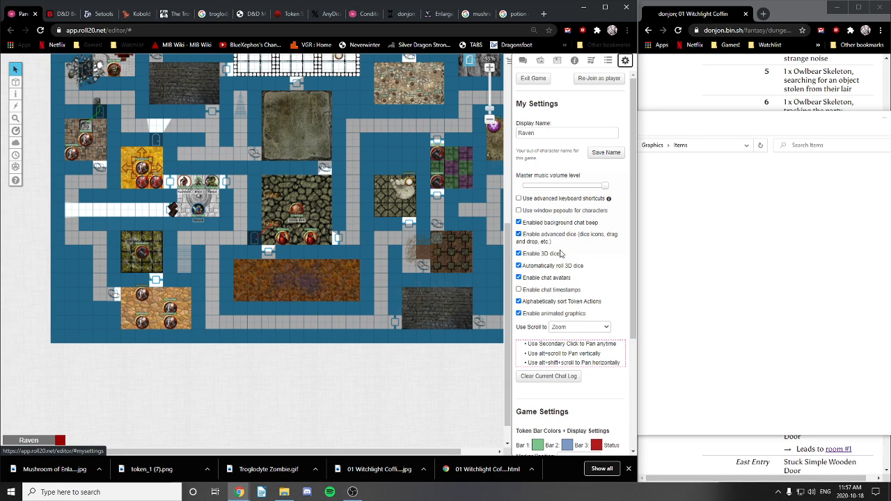
pyautogui.click(545, 379)
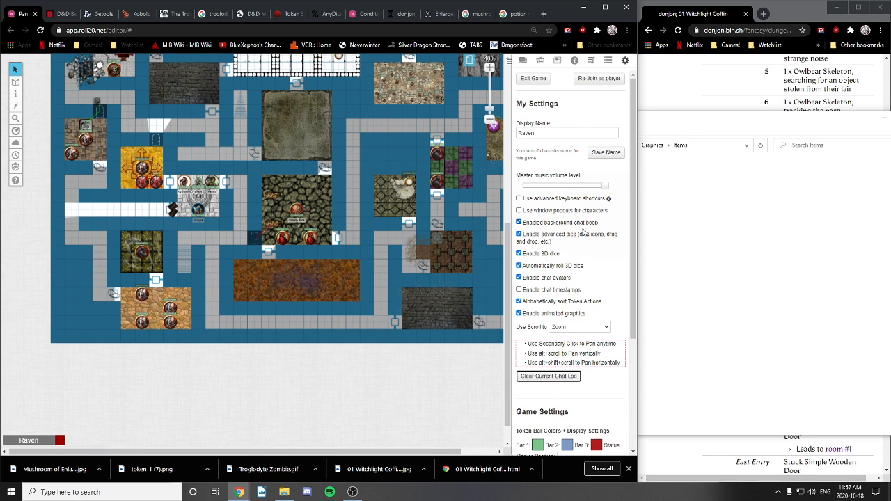
pyautogui.click(522, 62)
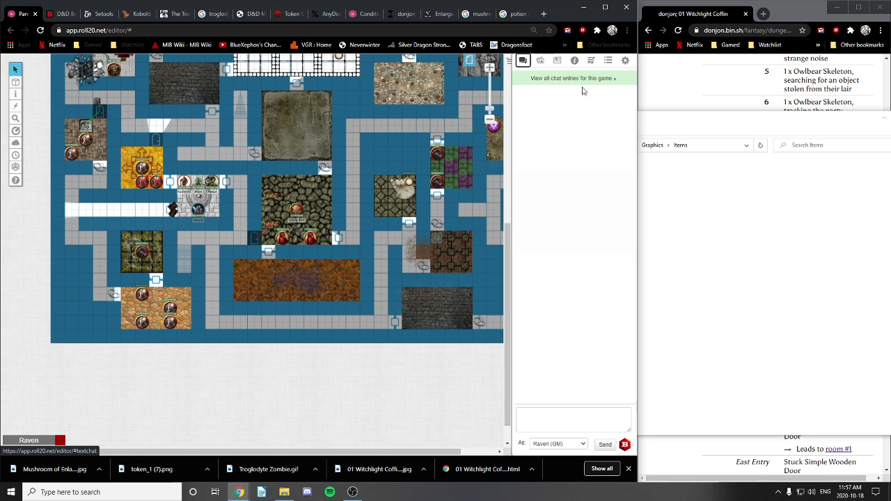
# Step: Zoom and pan the dungeon map to frame the party tokens' room
pyautogui.scroll(8, 331, 244)
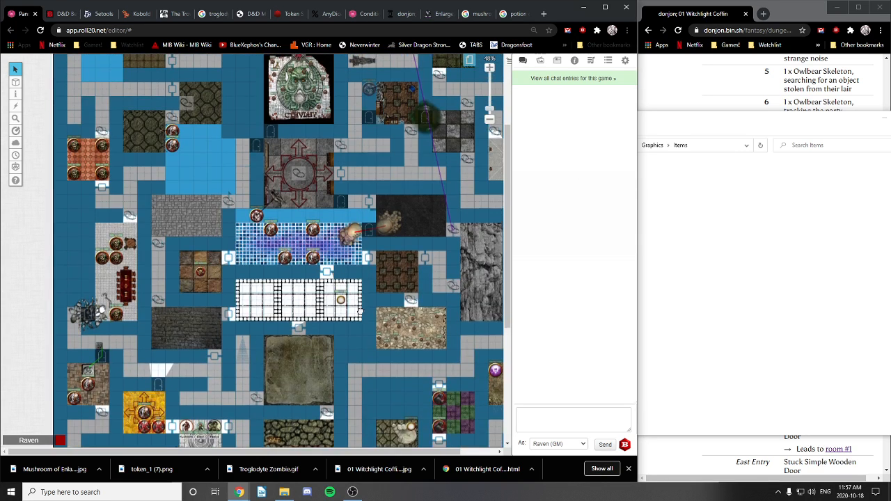
pyautogui.moveTo(325, 158); pyautogui.dragTo(345, 177)
pyautogui.scroll(8, 255, 350)
pyautogui.moveTo(273, 333); pyautogui.dragTo(308, 158)
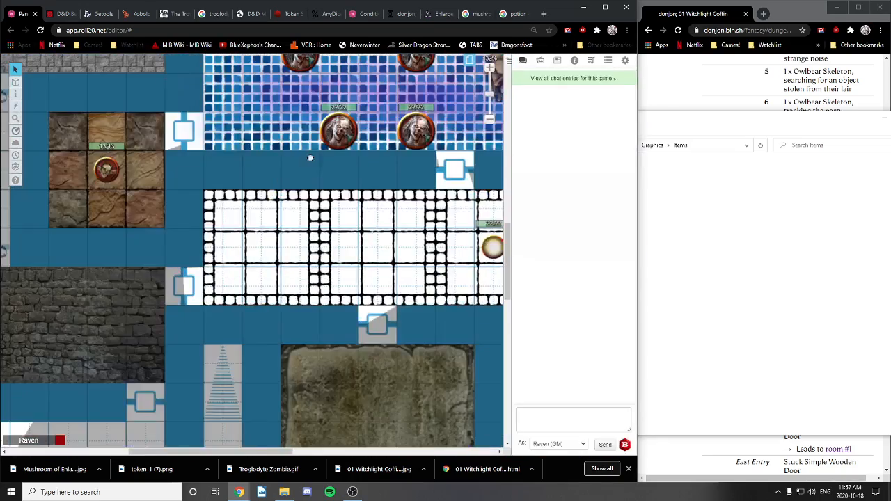
pyautogui.moveTo(294, 302); pyautogui.dragTo(230, 66)
pyautogui.moveTo(97, 242); pyautogui.dragTo(329, 195)
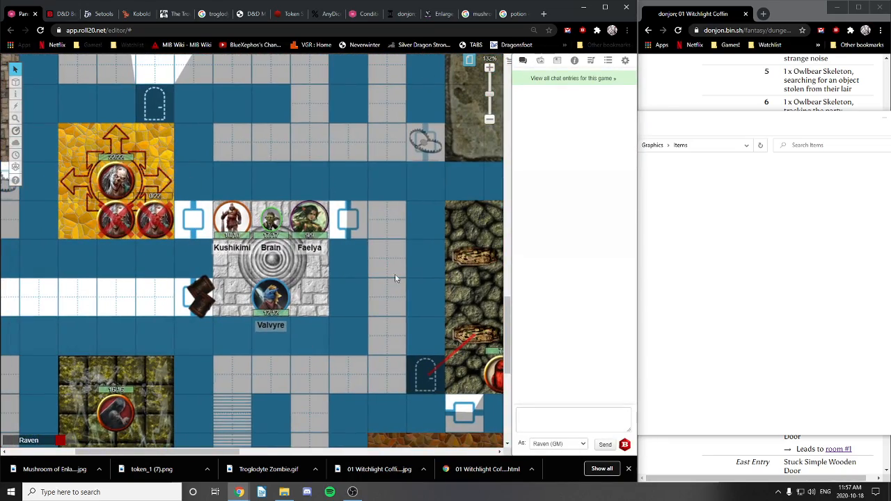
pyautogui.scroll(-6, 341, 311)
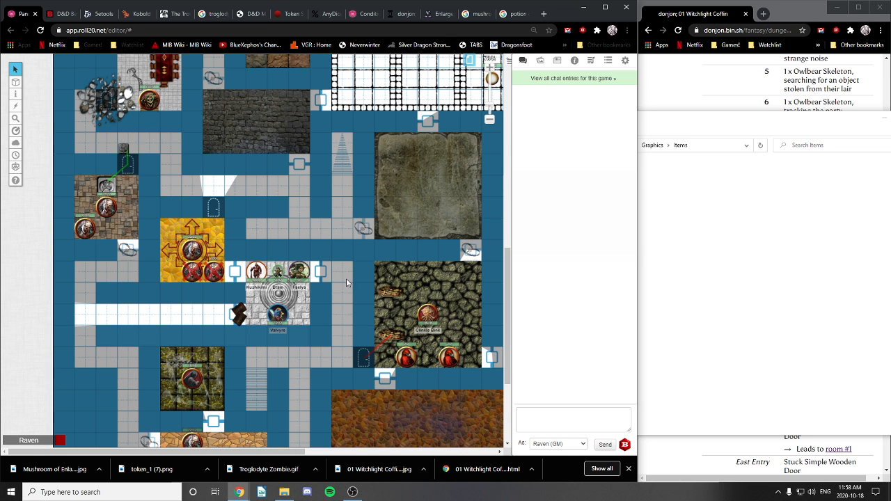
pyautogui.scroll(1, 334, 287)
pyautogui.scroll(-2, 340, 274)
pyautogui.moveTo(379, 291); pyautogui.dragTo(319, 282)
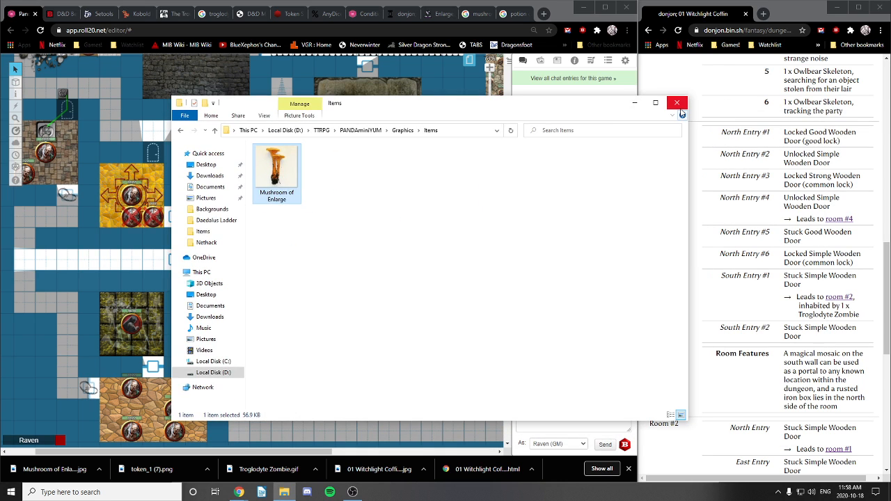
# Step: Close the Items folder window and load the '01 Witchlight Coffin' map page
pyautogui.click(679, 108)
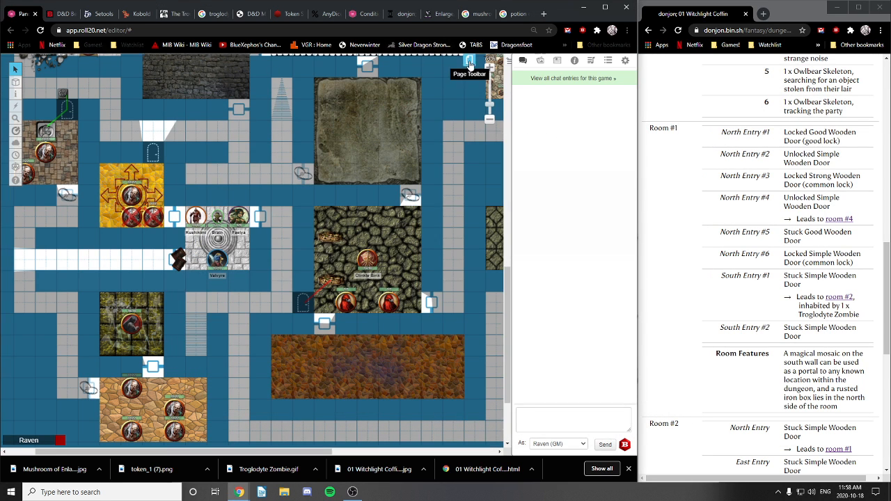
pyautogui.click(469, 61)
pyautogui.click(368, 78)
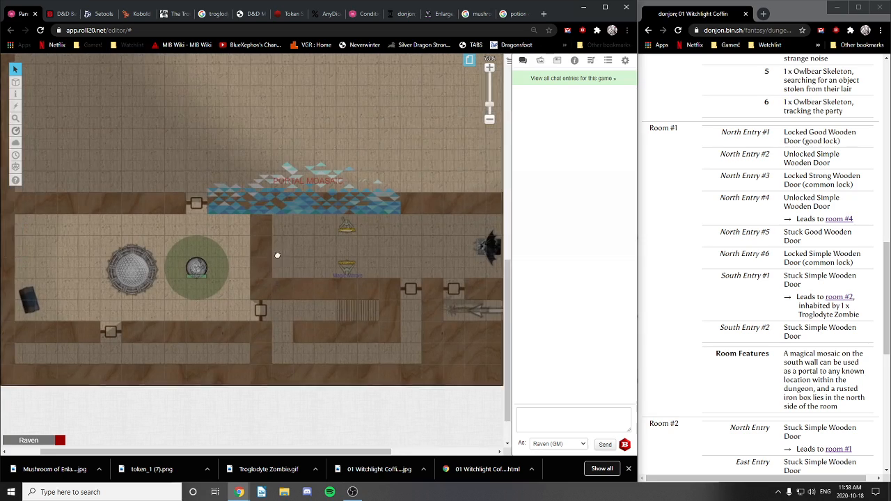
pyautogui.moveTo(277, 256); pyautogui.dragTo(223, 272)
pyautogui.moveTo(308, 310); pyautogui.dragTo(263, 256)
pyautogui.moveTo(302, 217); pyautogui.dragTo(395, 383)
# Step: Pan north to reveal the tokens and the northern corridors
pyautogui.moveTo(327, 183); pyautogui.dragTo(253, 394)
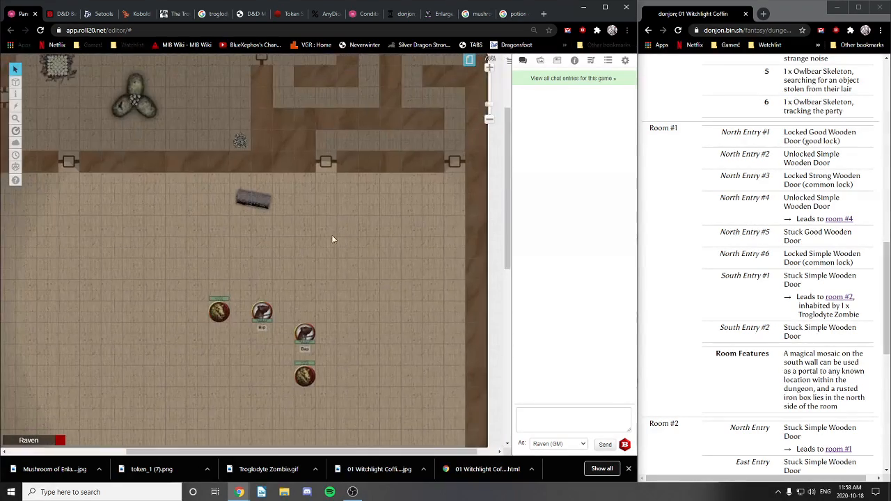
pyautogui.moveTo(321, 161); pyautogui.dragTo(361, 287)
pyautogui.moveTo(324, 318); pyautogui.dragTo(273, 137)
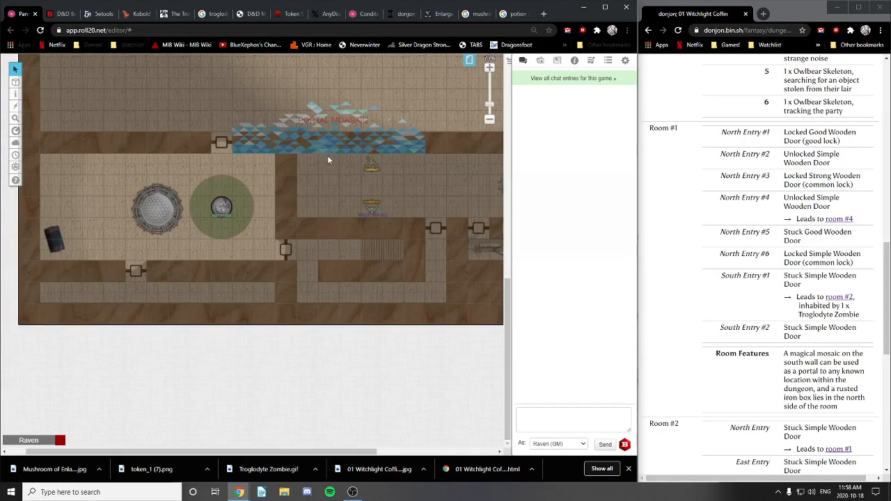
pyautogui.moveTo(302, 218); pyautogui.dragTo(308, 218)
pyautogui.moveTo(341, 166); pyautogui.dragTo(298, 333)
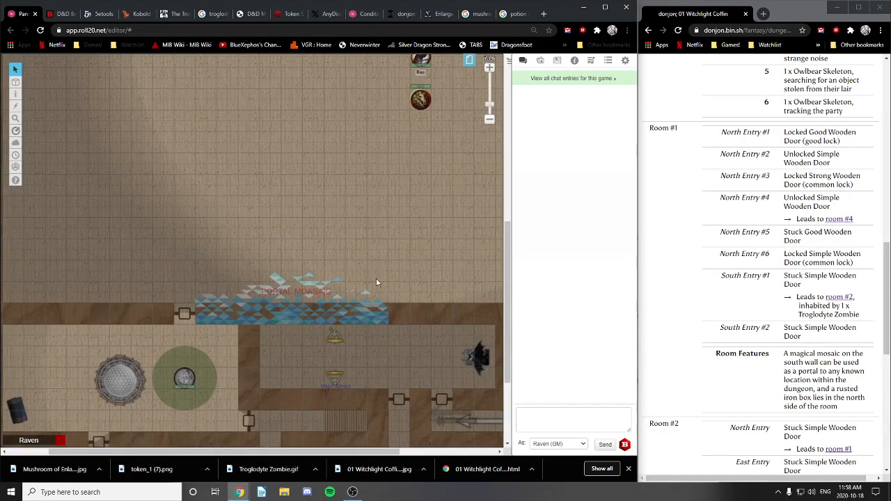
pyautogui.moveTo(449, 223); pyautogui.dragTo(299, 266)
pyautogui.moveTo(292, 108); pyautogui.dragTo(357, 254)
pyautogui.moveTo(369, 157); pyautogui.dragTo(331, 365)
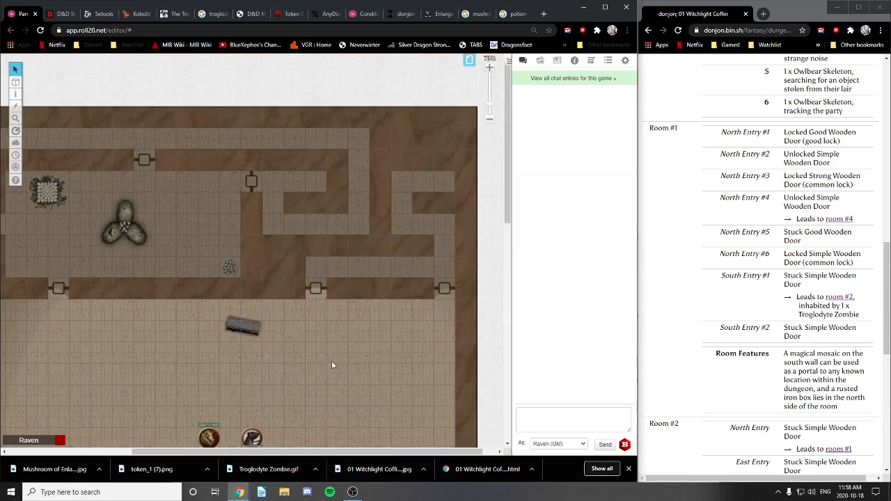
# Step: Pan to show the portal mosaic and the tokens in the room above it
pyautogui.moveTo(292, 424); pyautogui.dragTo(331, 299)
pyautogui.moveTo(258, 392); pyautogui.dragTo(311, 209)
pyautogui.moveTo(253, 390); pyautogui.dragTo(281, 212)
pyautogui.moveTo(254, 302); pyautogui.dragTo(333, 358)
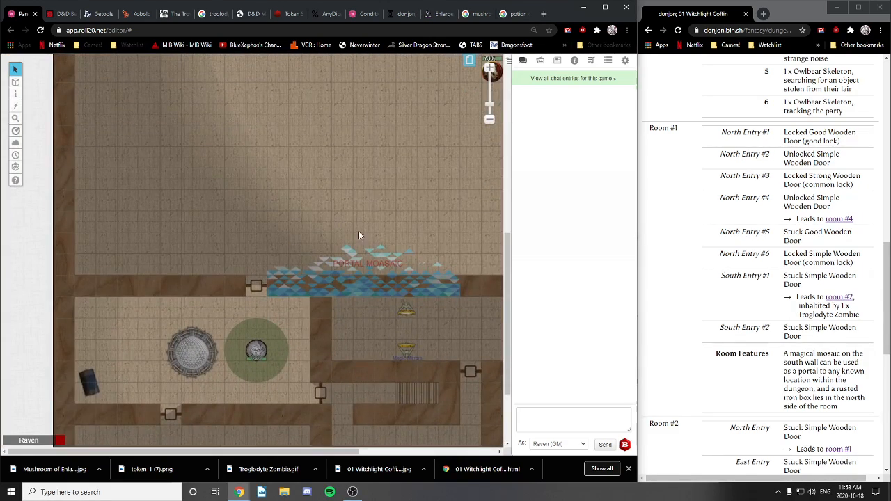
pyautogui.moveTo(433, 318); pyautogui.dragTo(297, 173)
pyautogui.moveTo(284, 76); pyautogui.dragTo(311, 296)
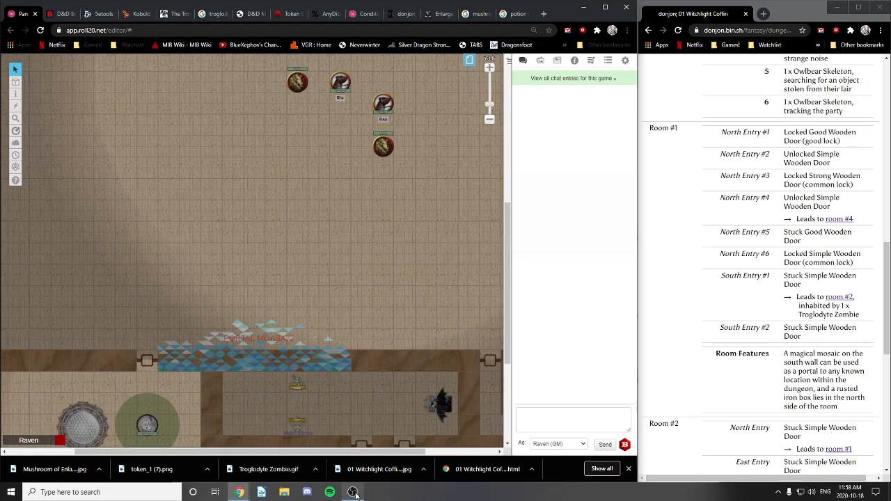
pyautogui.moveTo(355, 493)
pyautogui.click(332, 434)
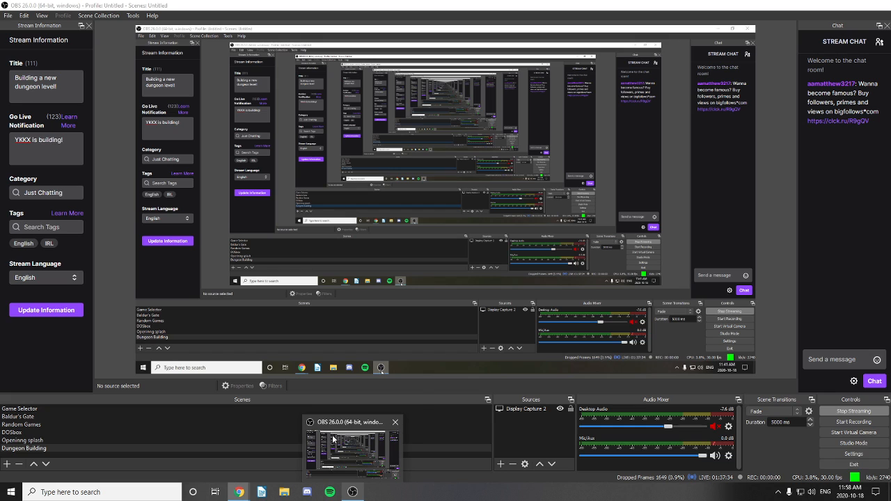
pyautogui.click(332, 435)
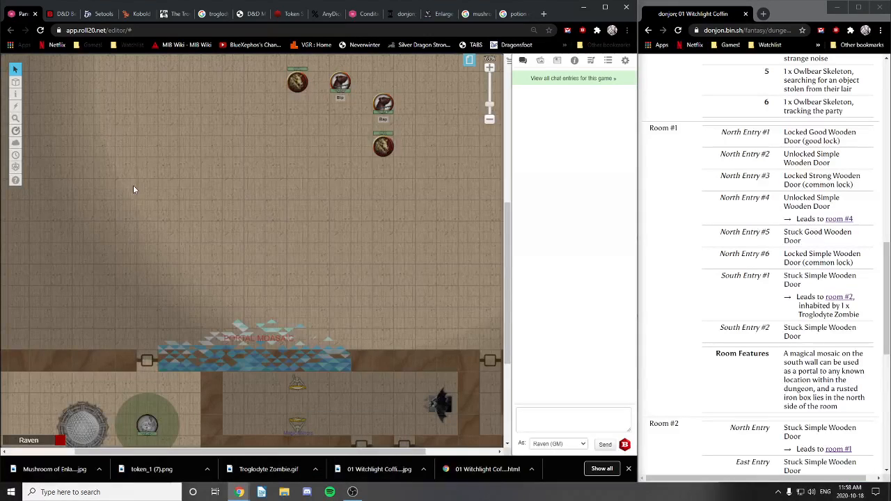